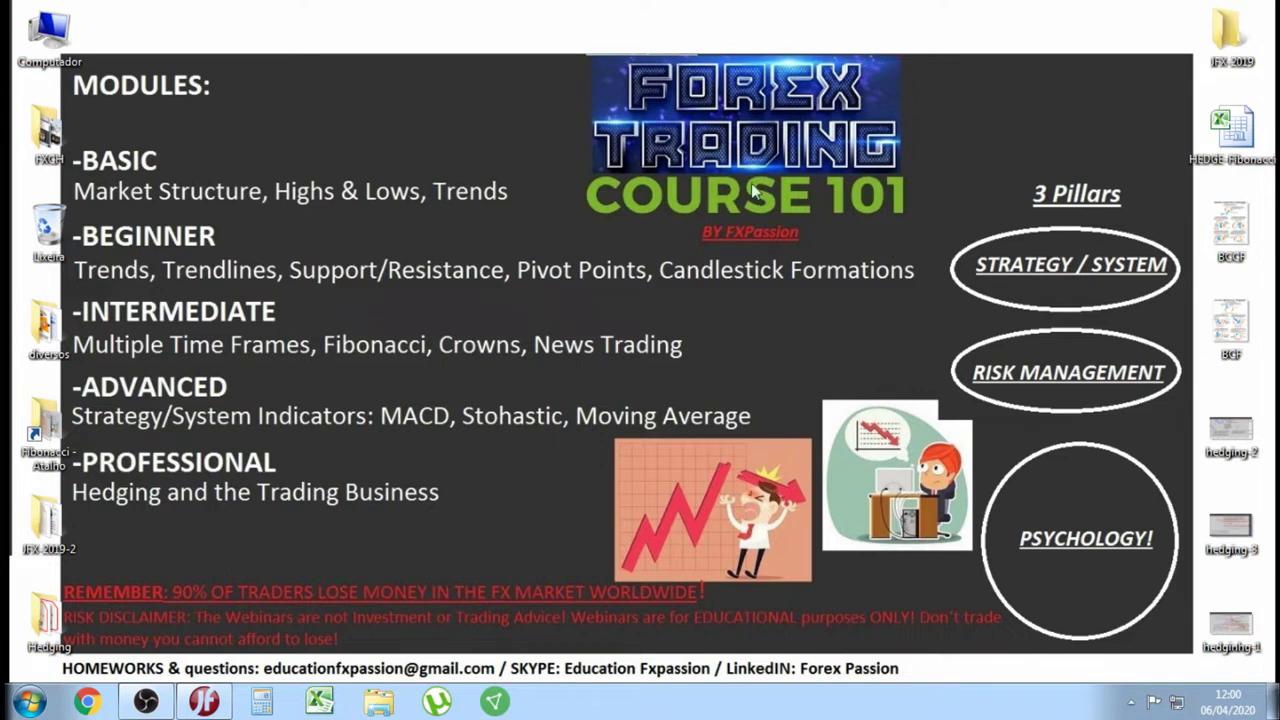
- Go through the course overview on the desktop, covering the modules, the three pillars, the loss reminder, the risk disclaimer and the contact line
drag(570, 54, 927, 228)
drag(532, 205, 77, 132)
drag(517, 208, 87, 177)
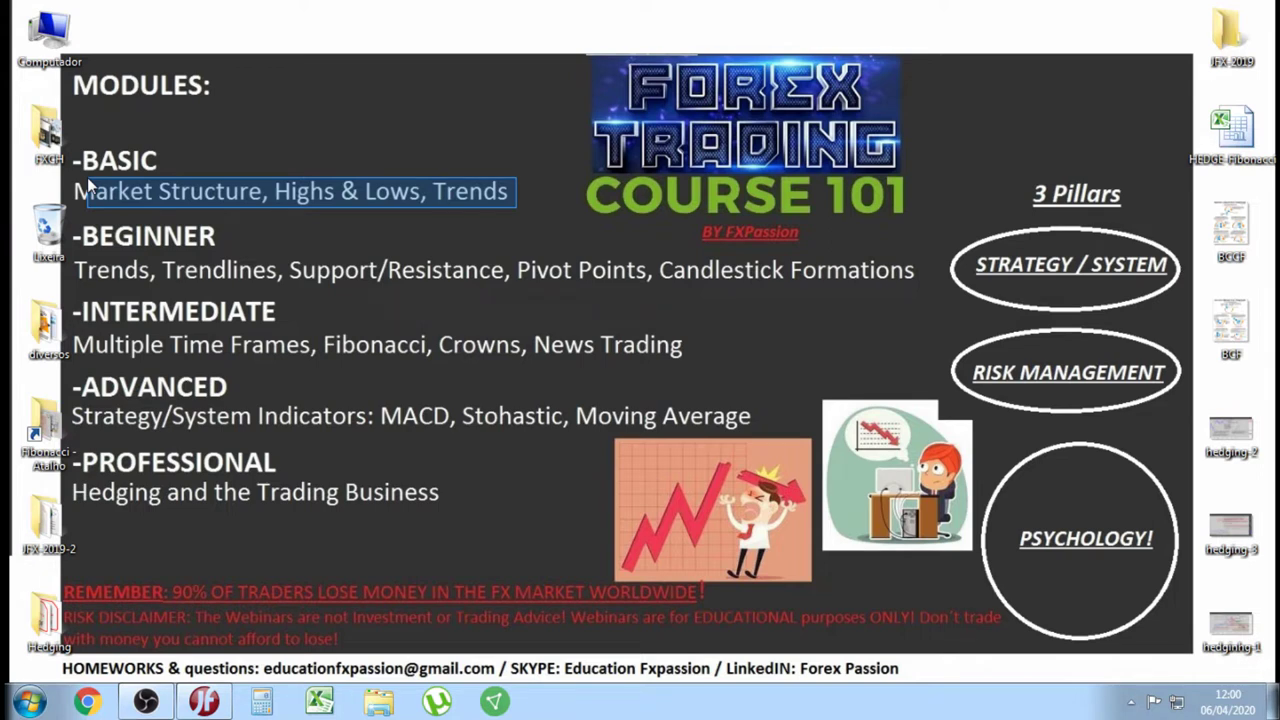
drag(87, 177, 88, 178)
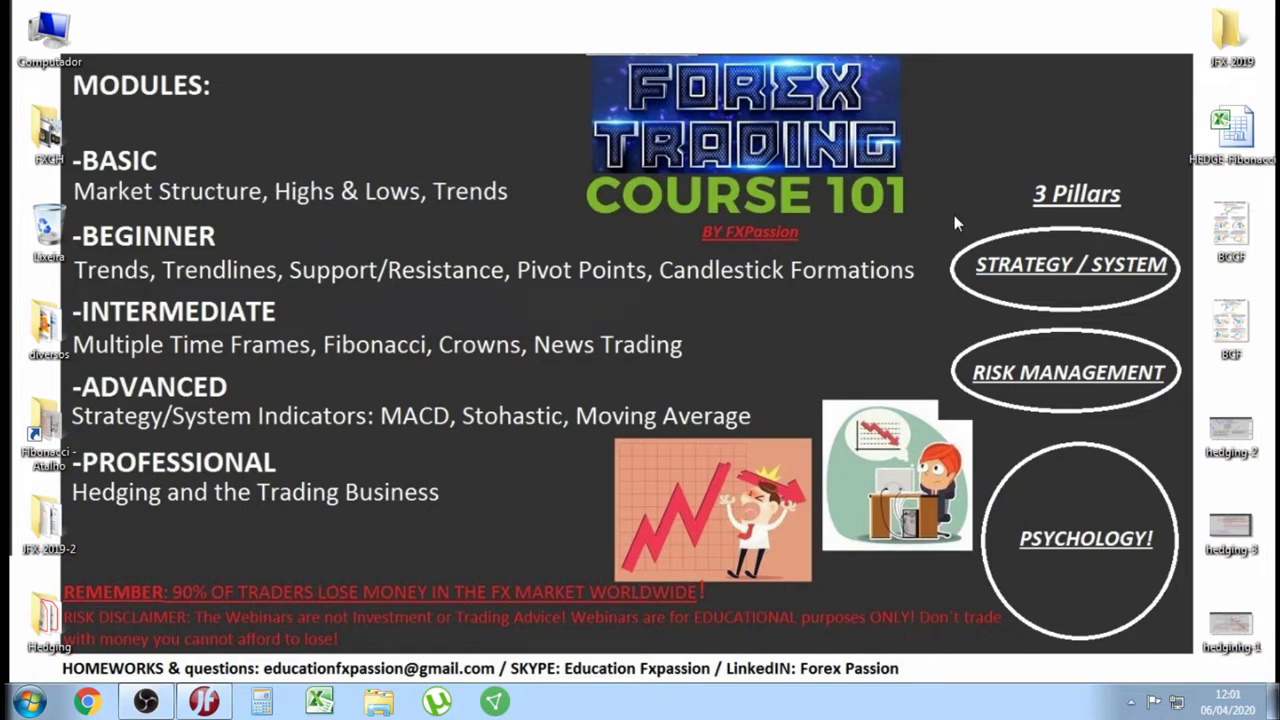
drag(1001, 172, 1157, 218)
drag(928, 206, 1196, 328)
drag(932, 318, 1192, 438)
drag(932, 317, 1176, 229)
drag(966, 436, 1199, 668)
drag(730, 600, 145, 570)
drag(960, 428, 1200, 667)
drag(224, 600, 1009, 633)
drag(114, 654, 909, 682)
drag(921, 215, 1110, 325)
- Switch to the JForex platform and bring up the USD/CAD 4-hour chart
click(204, 702)
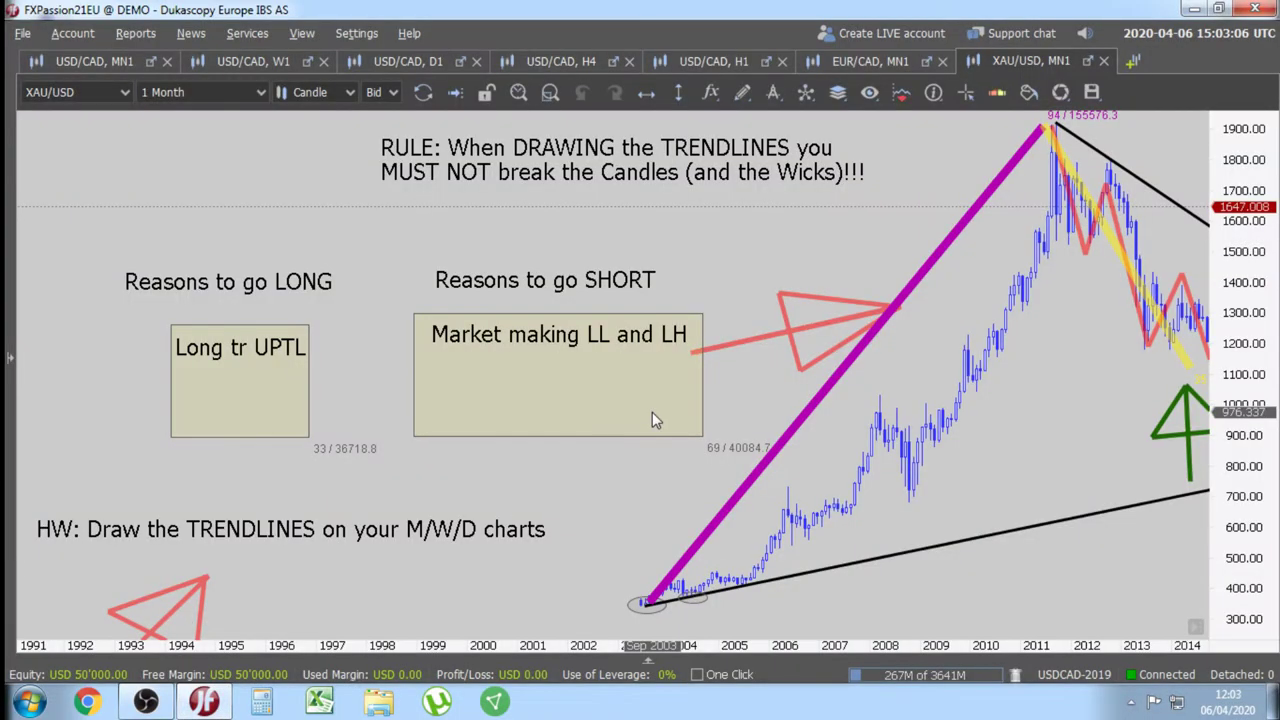
scroll(802, 389, down, 5)
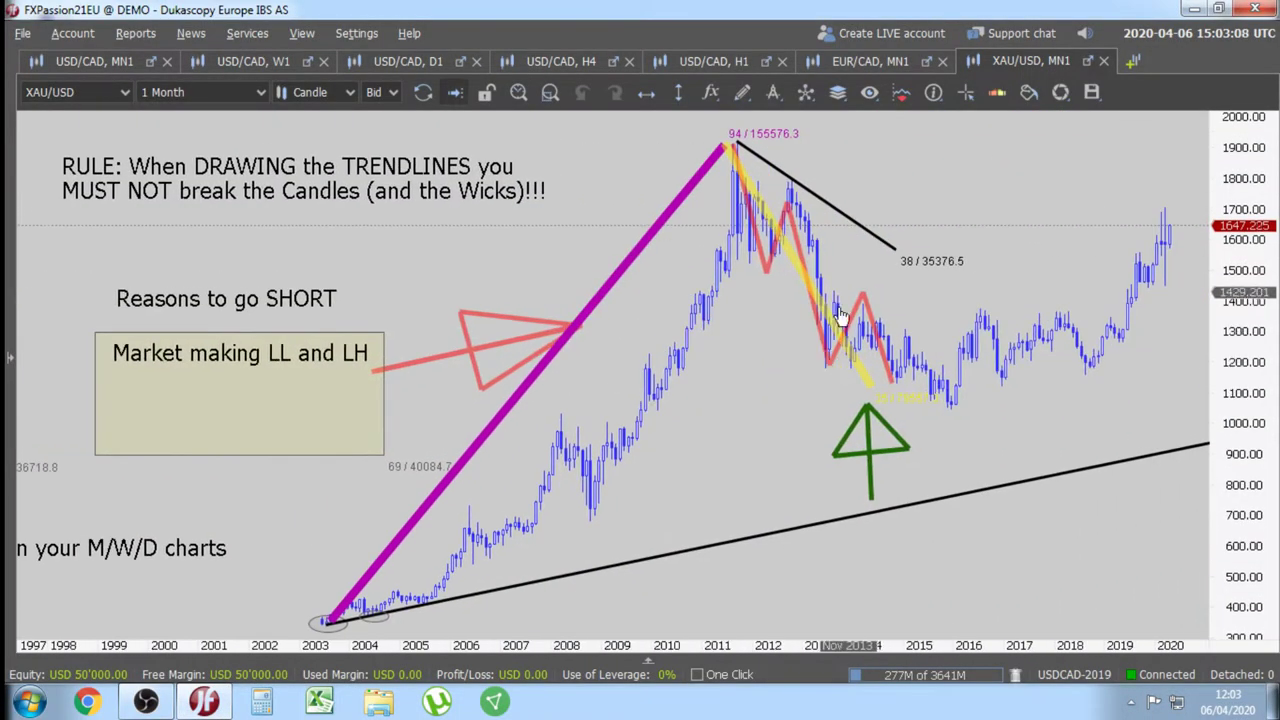
scroll(840, 315, up, 5)
click(830, 61)
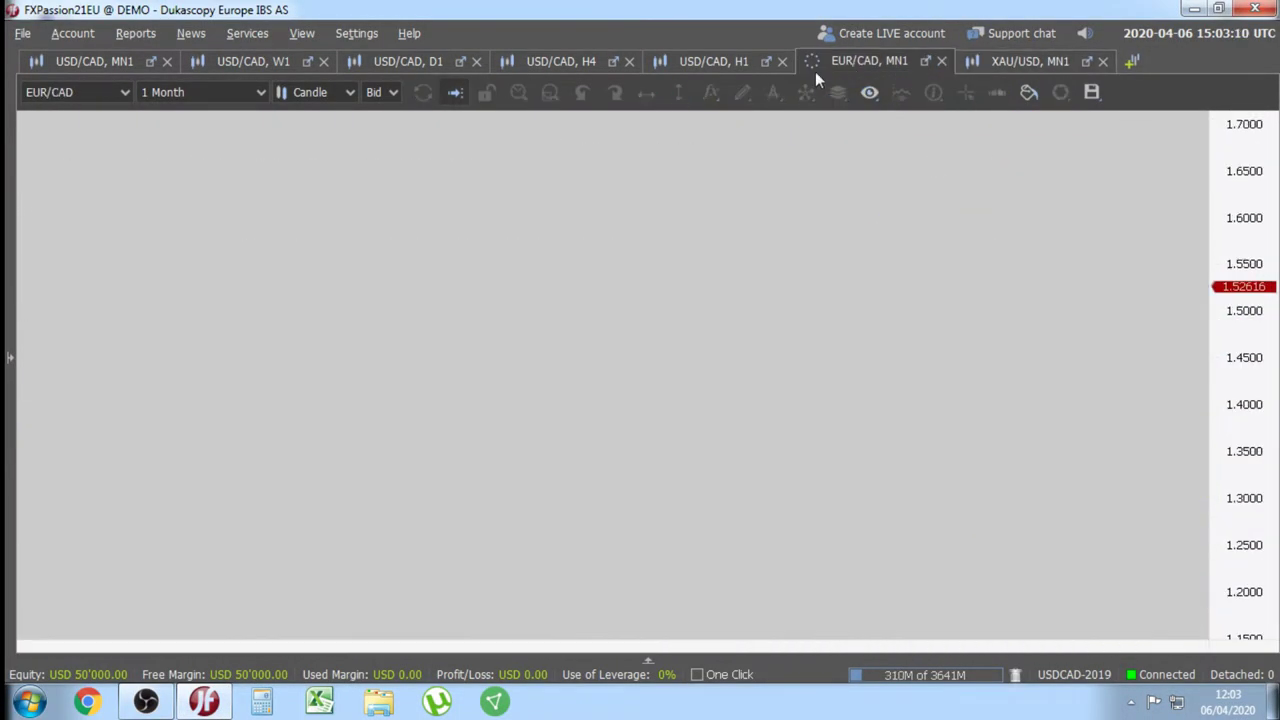
click(720, 60)
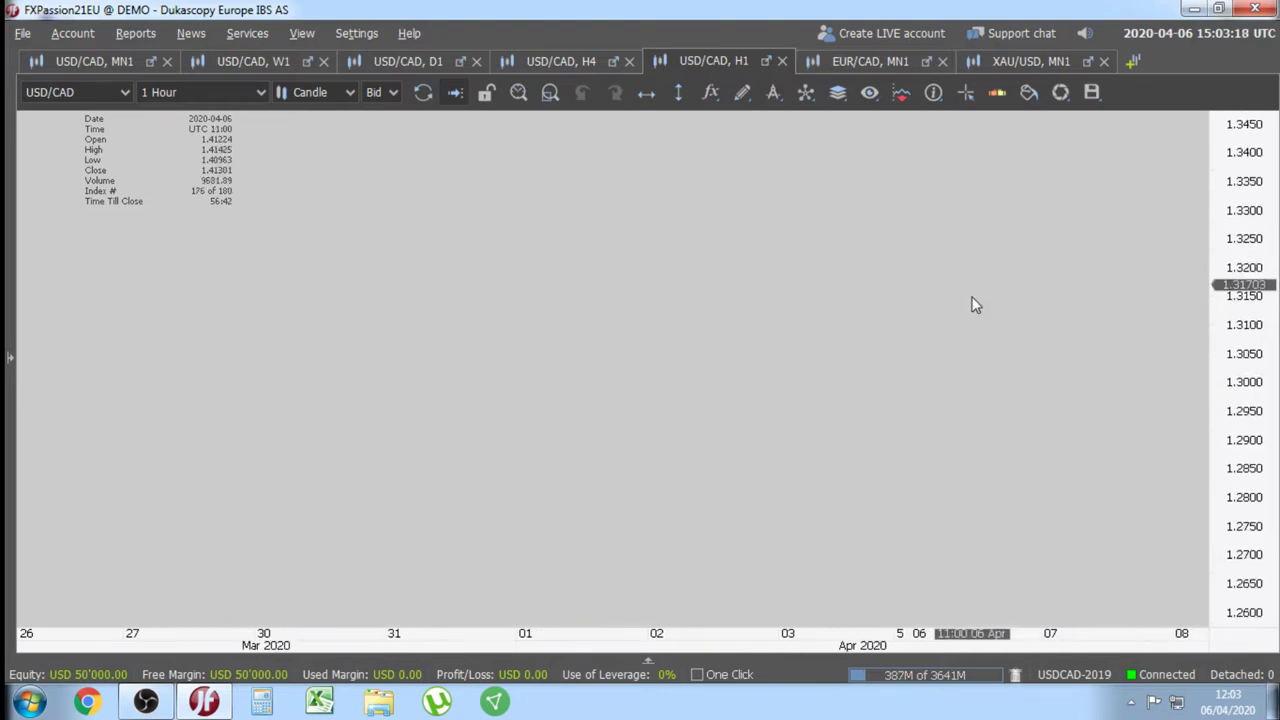
click(557, 57)
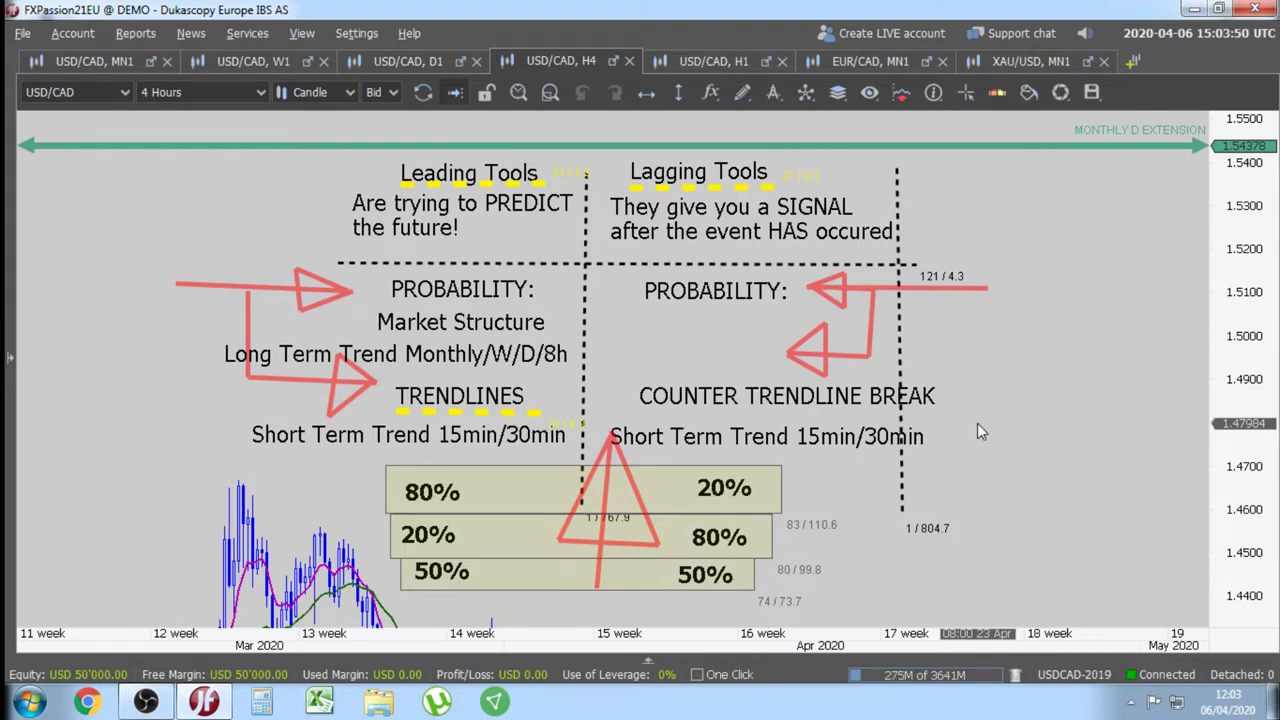
- Add the text "Concept: The Trendlines measure the BULL/BEAR strenght" in the empty area above the existing notes and shift it slightly up and left
scroll(977, 423, up, 8)
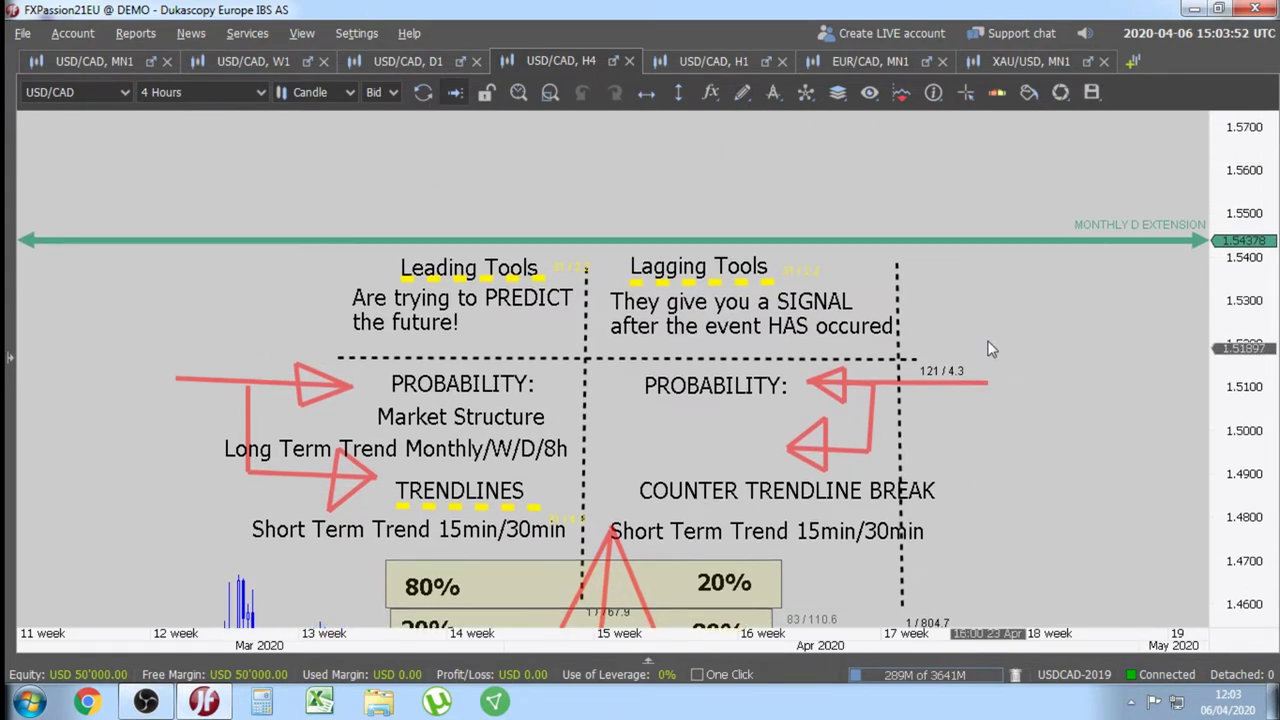
scroll(960, 422, up, 10)
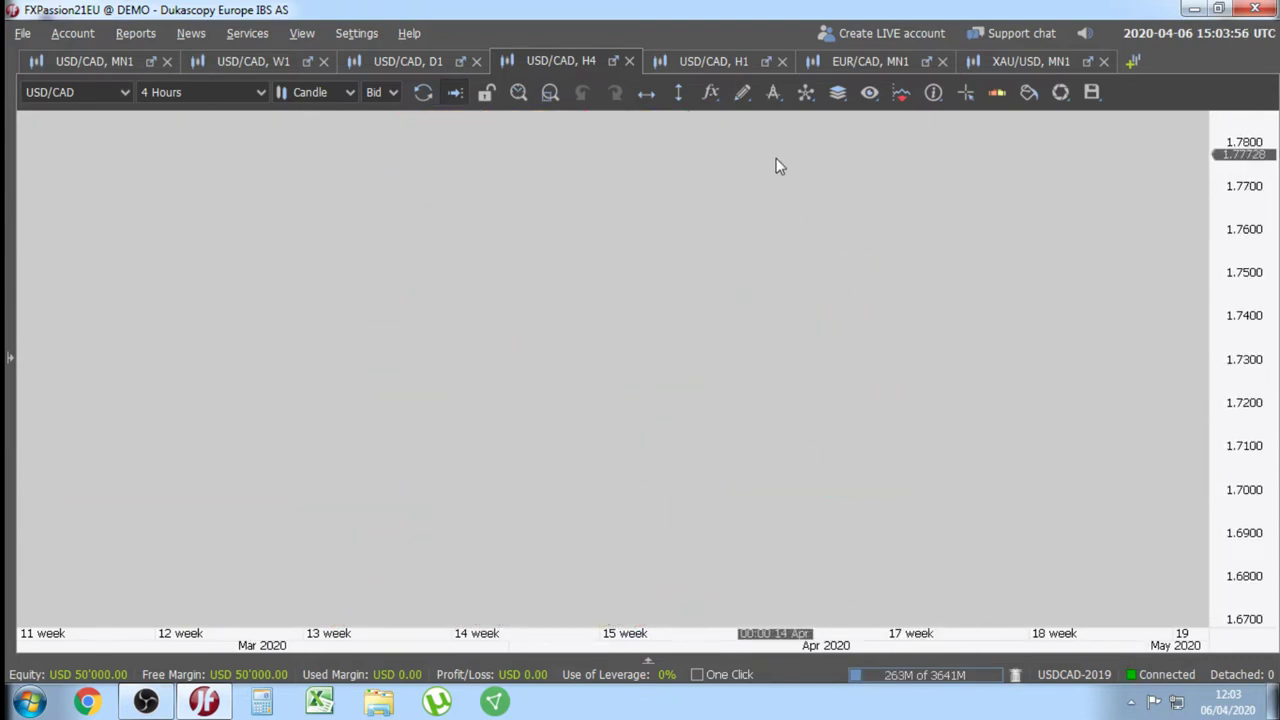
click(742, 92)
click(777, 443)
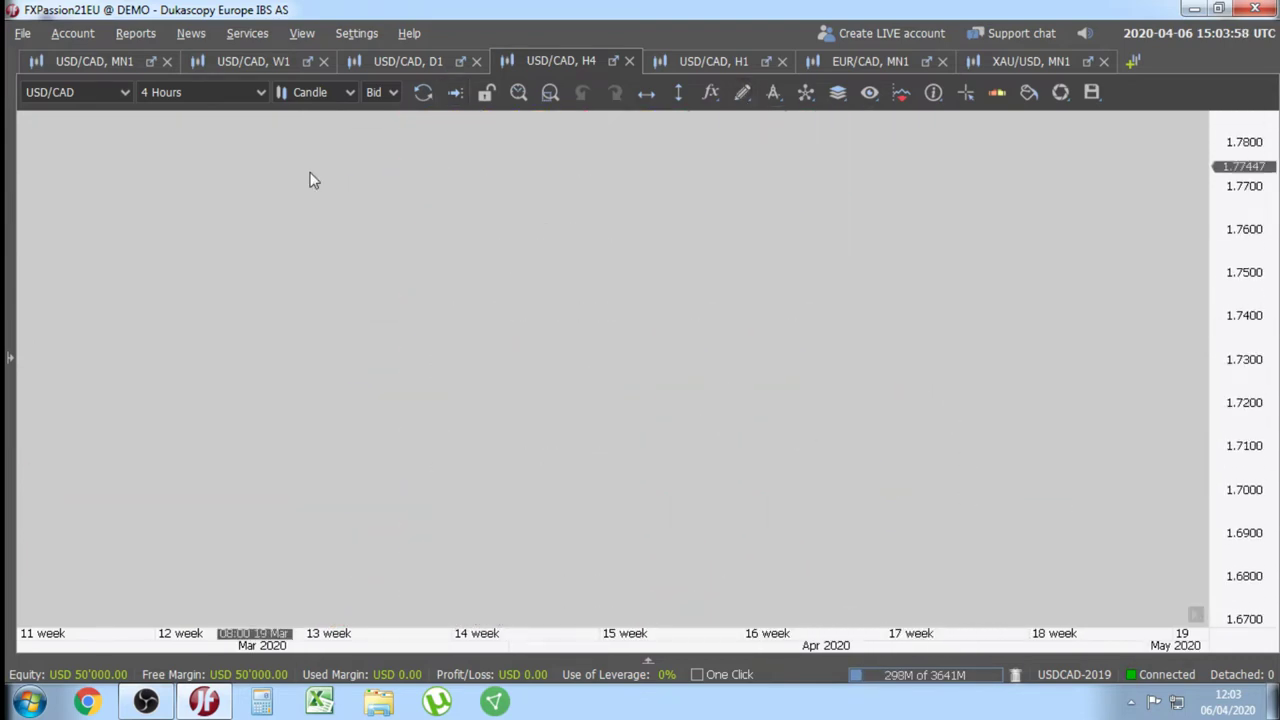
click(318, 263)
click(465, 366)
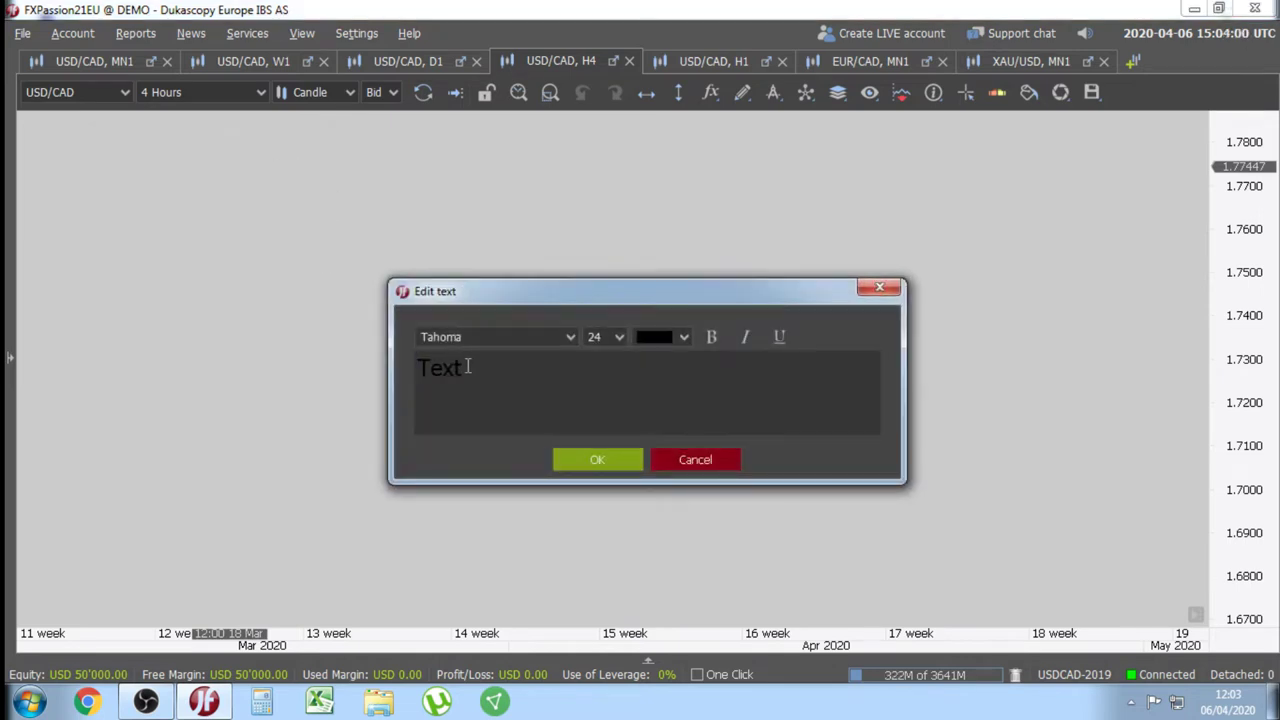
key(BackSpace)
key(BackSpace)
key(BackSpace)
key(BackSpace)
text(Concept: The Trend)
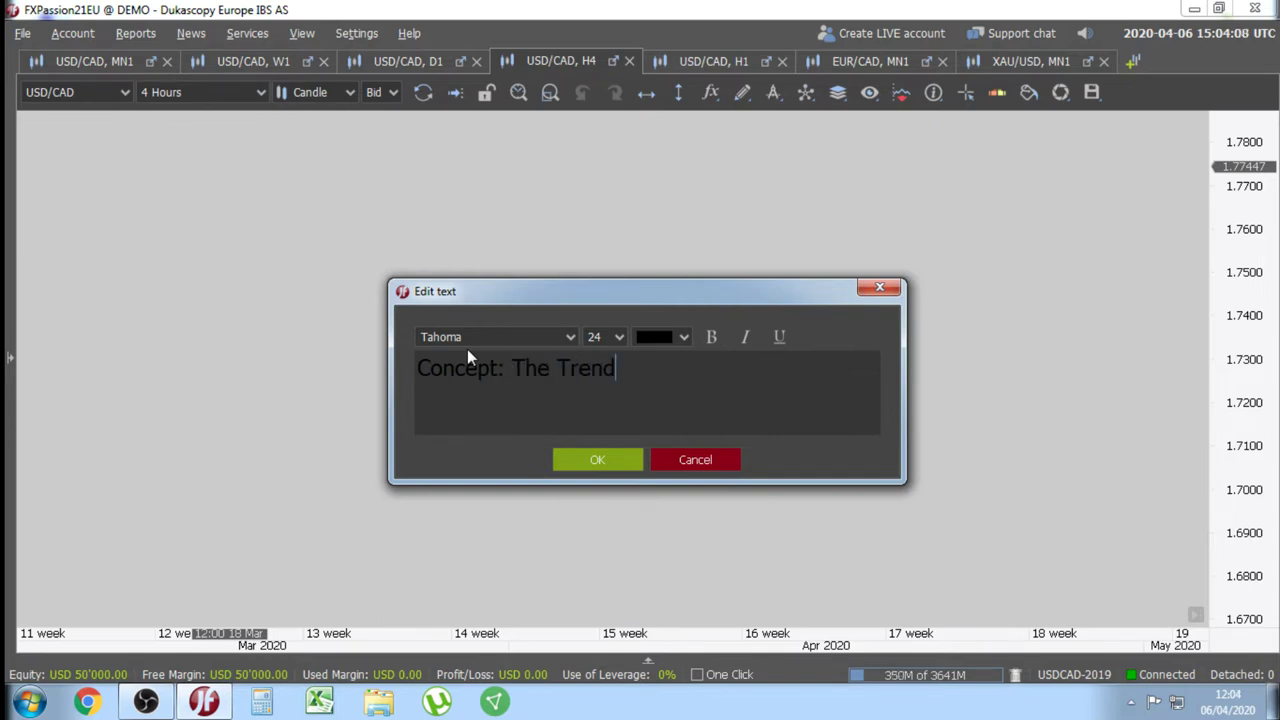
text(lines measur)
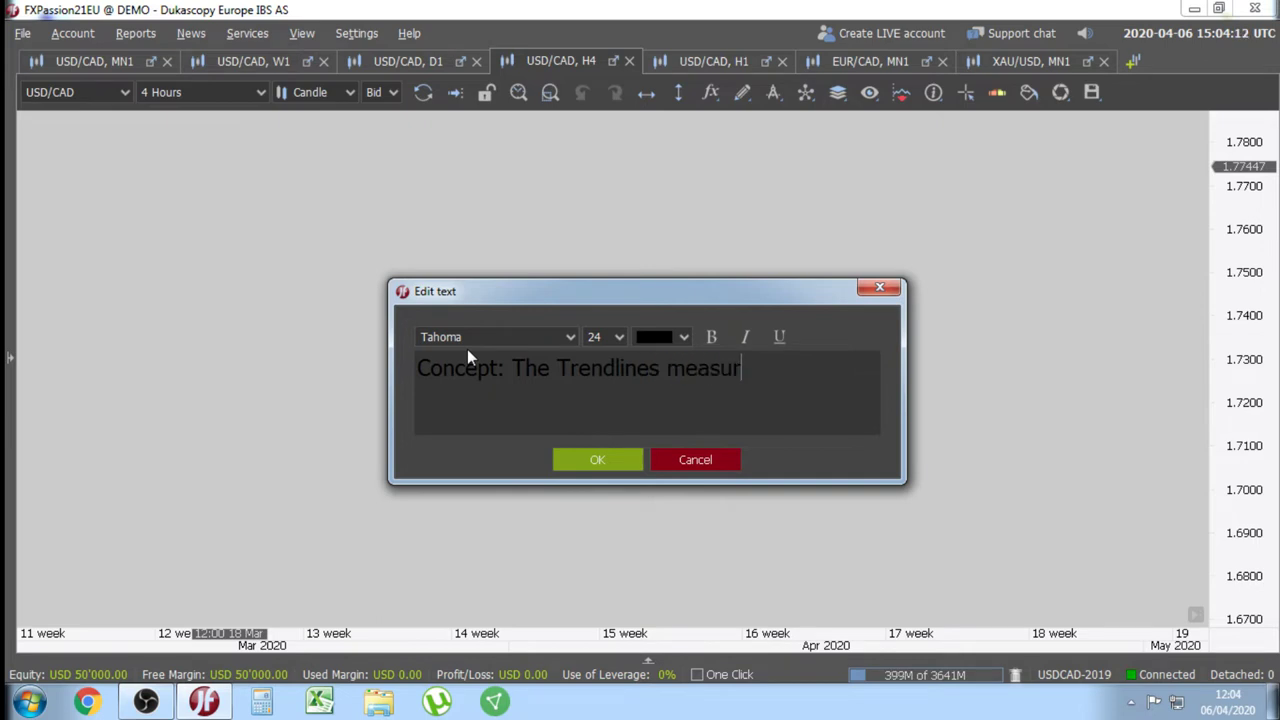
text(e the BULL)
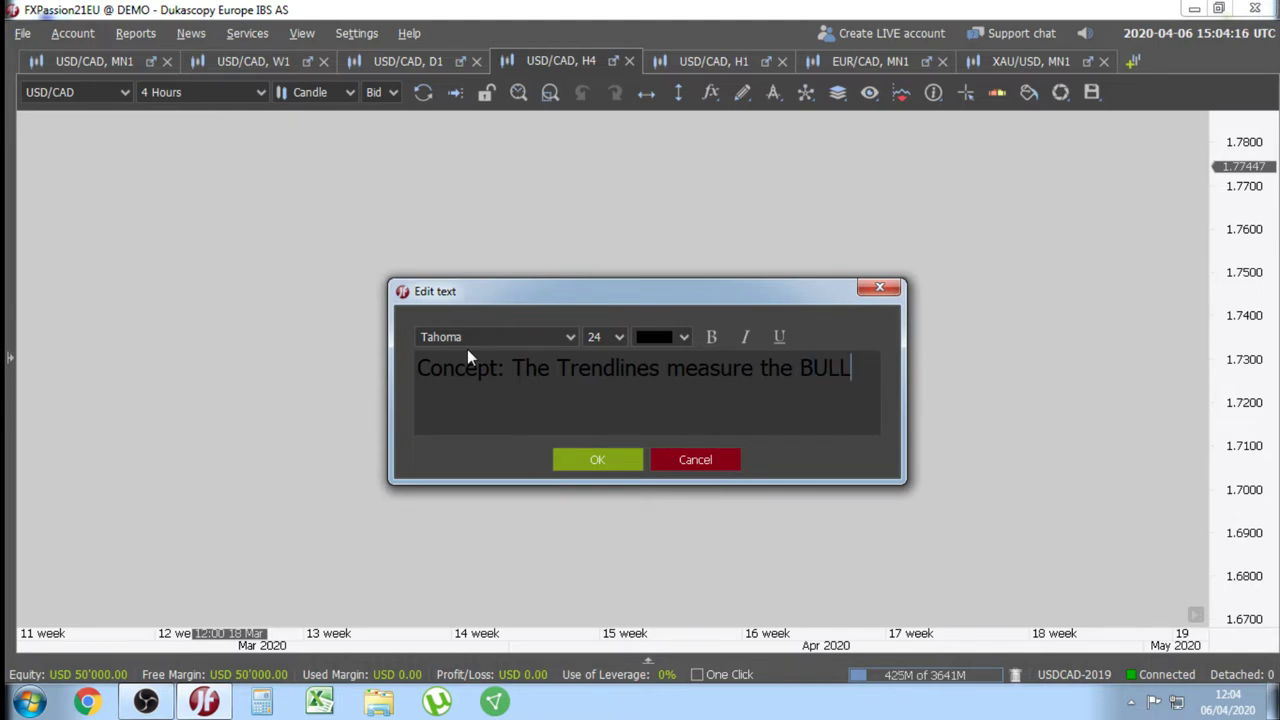
text(/BEAR str)
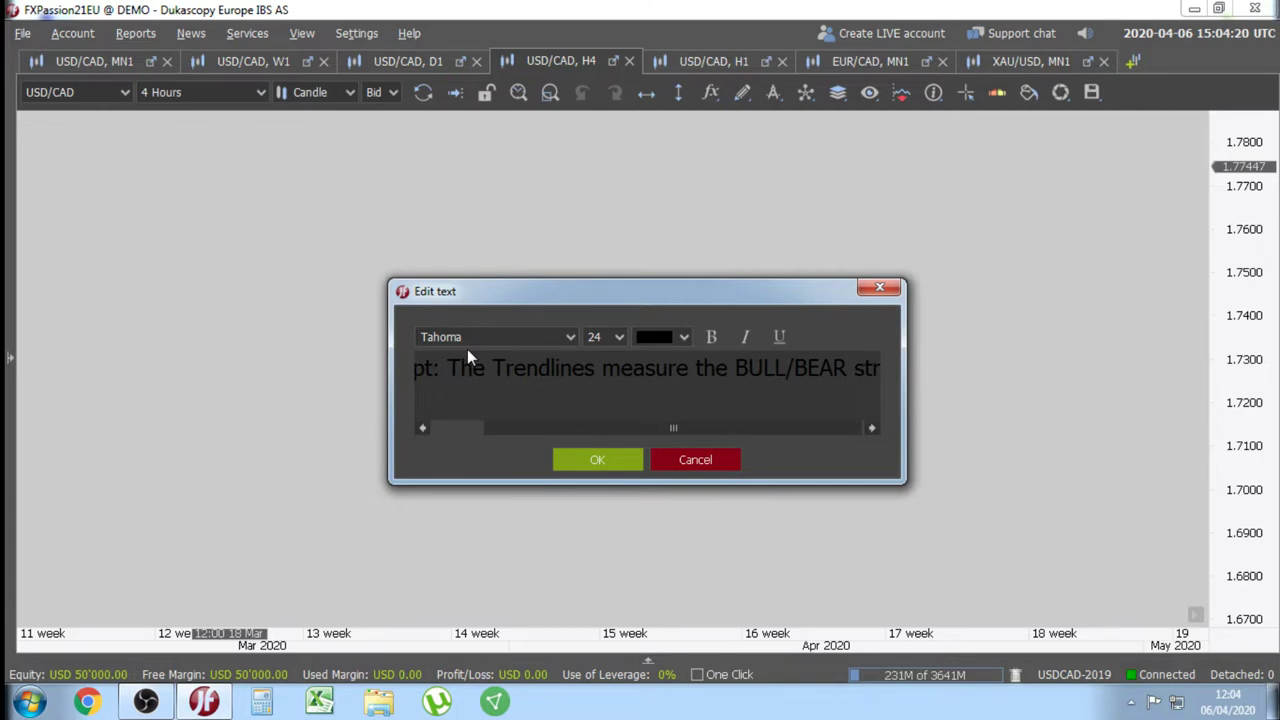
text(enght)
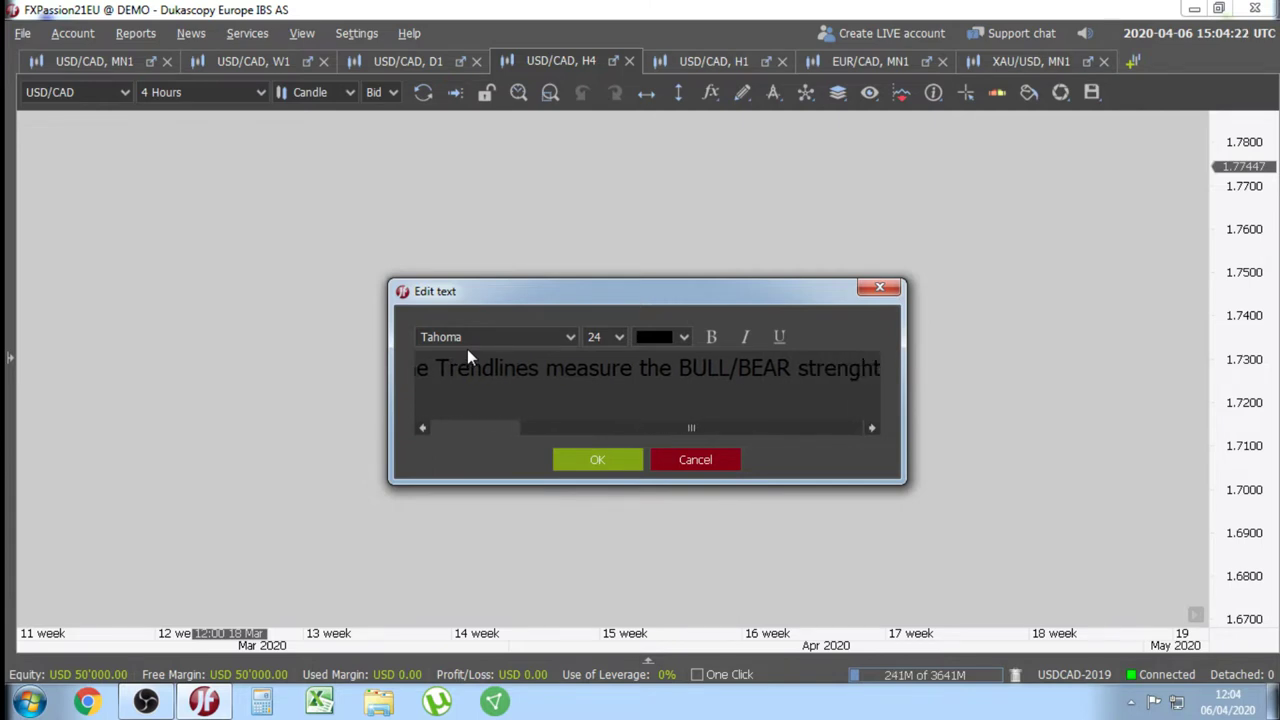
click(570, 458)
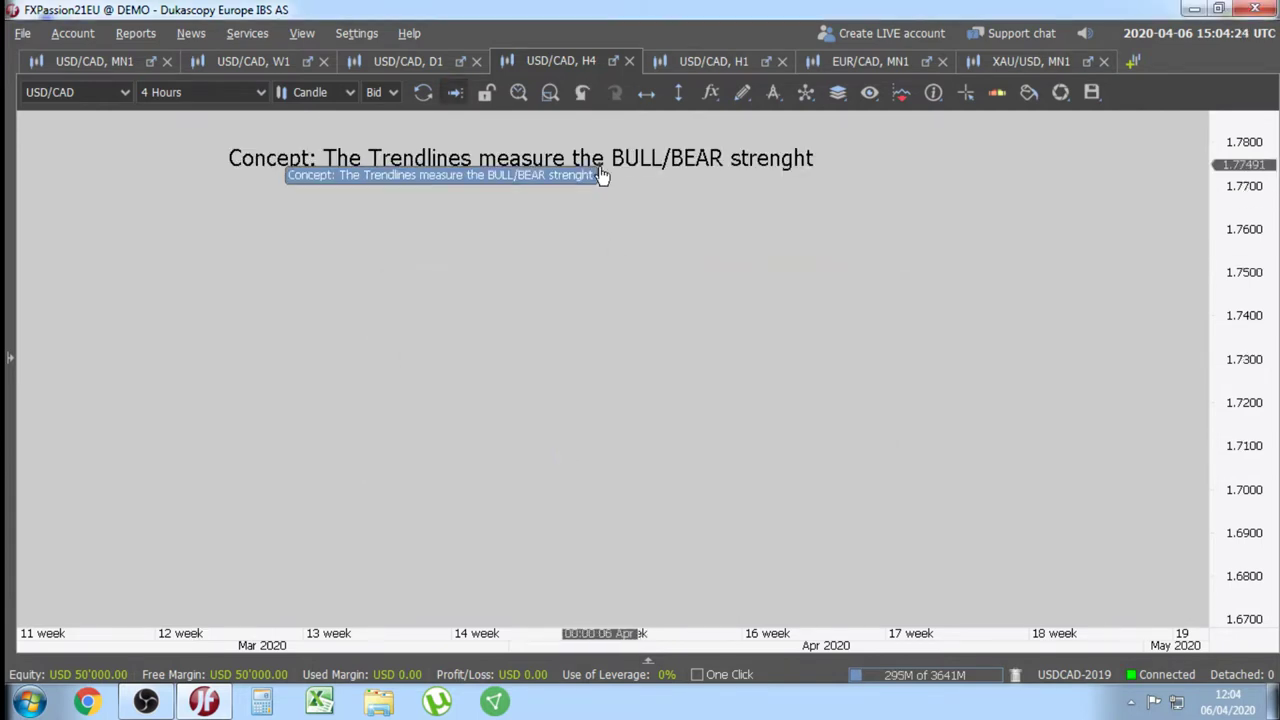
drag(598, 165, 526, 155)
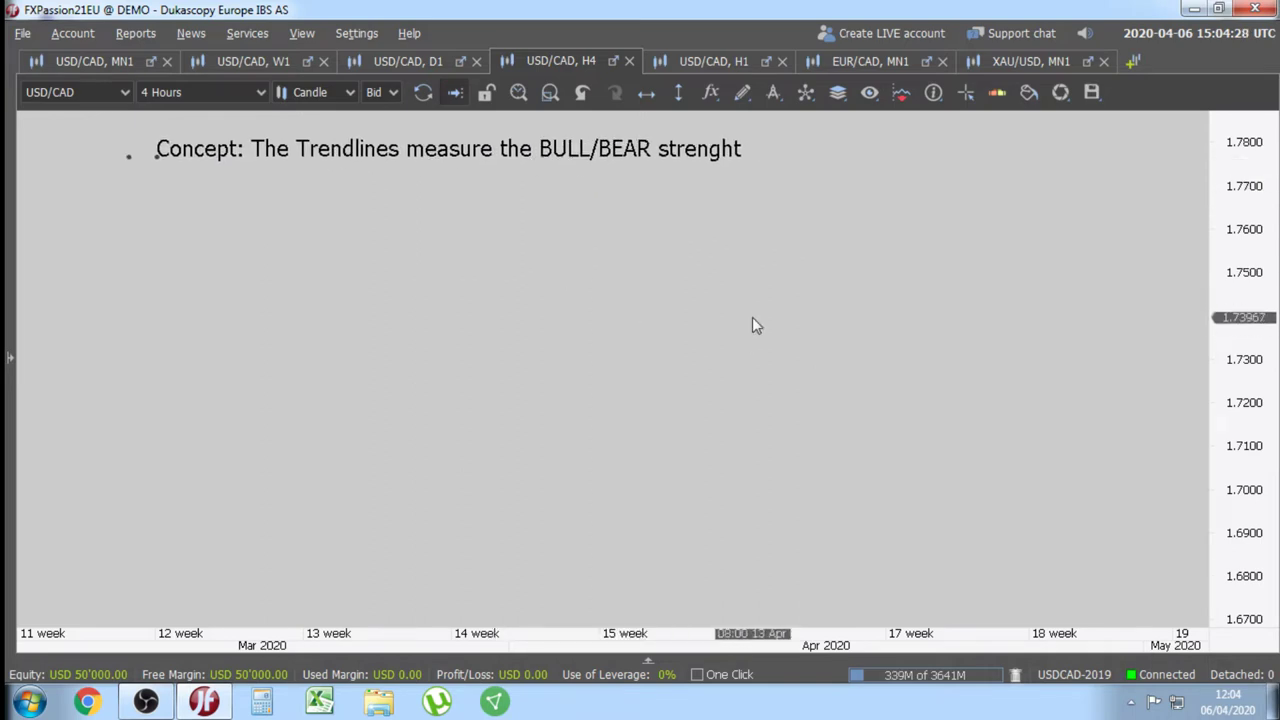
click(752, 318)
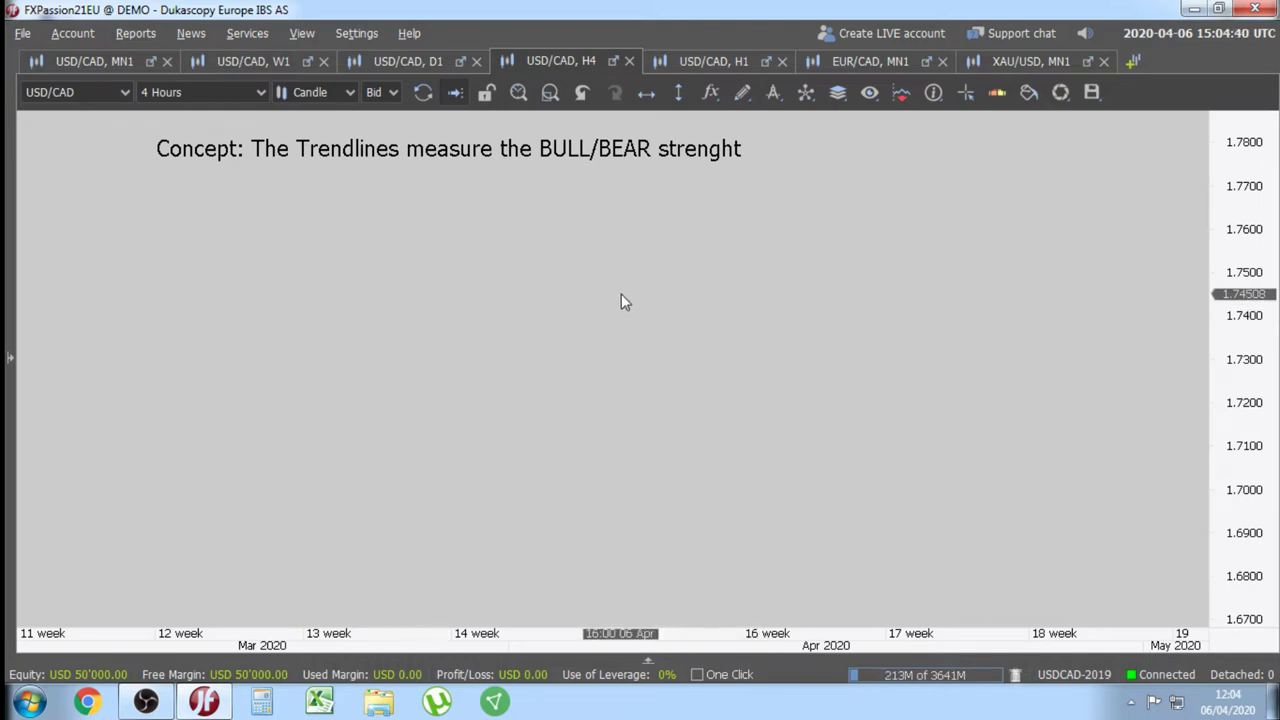
- Draw a rising Short Line below the concept text, from about 1.683 near week 12 to about 1.725 near week 18
drag(548, 271, 580, 274)
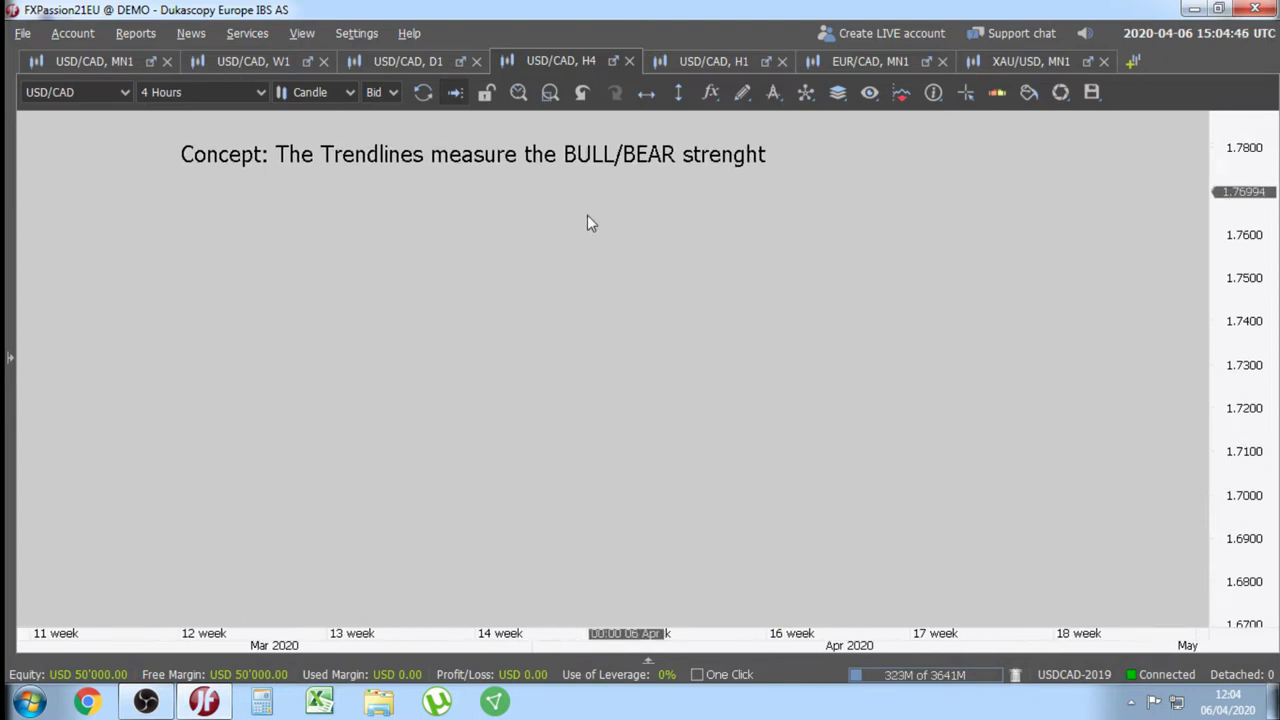
click(742, 92)
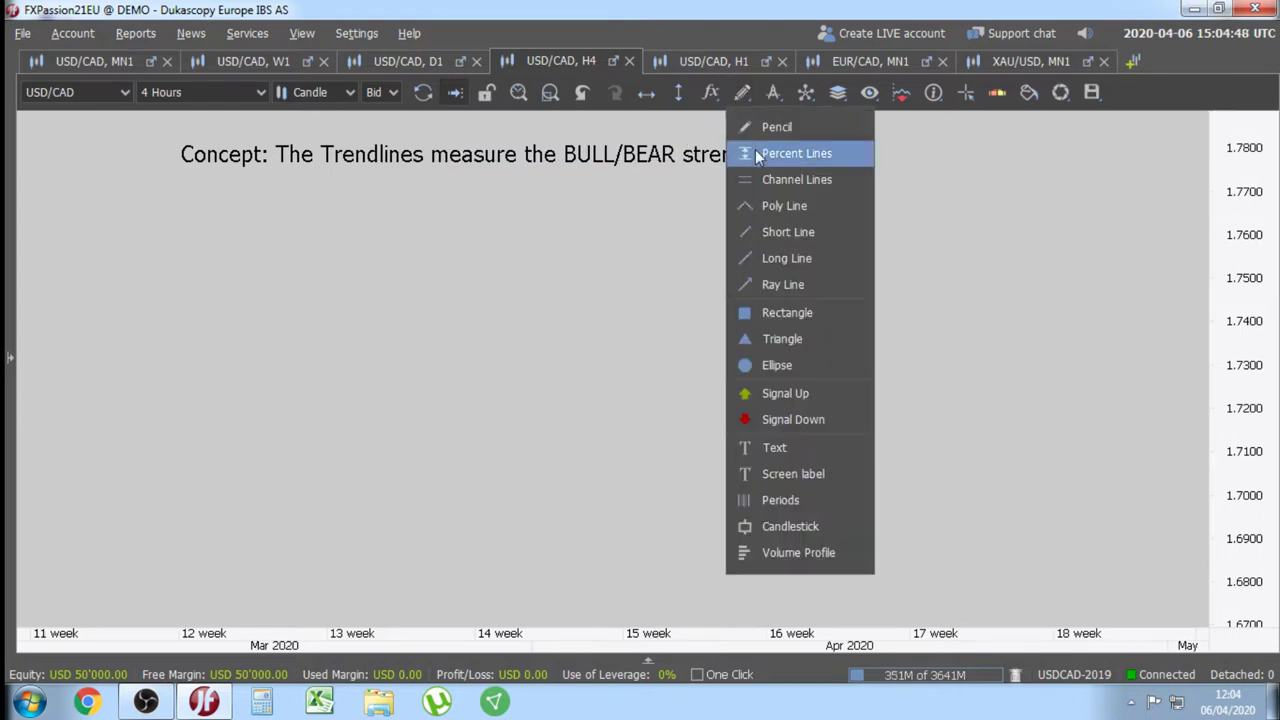
click(760, 233)
mouse_move(166, 569)
mouse_down()
mouse_move(339, 560)
mouse_move(957, 346)
mouse_move(1052, 392)
mouse_up()
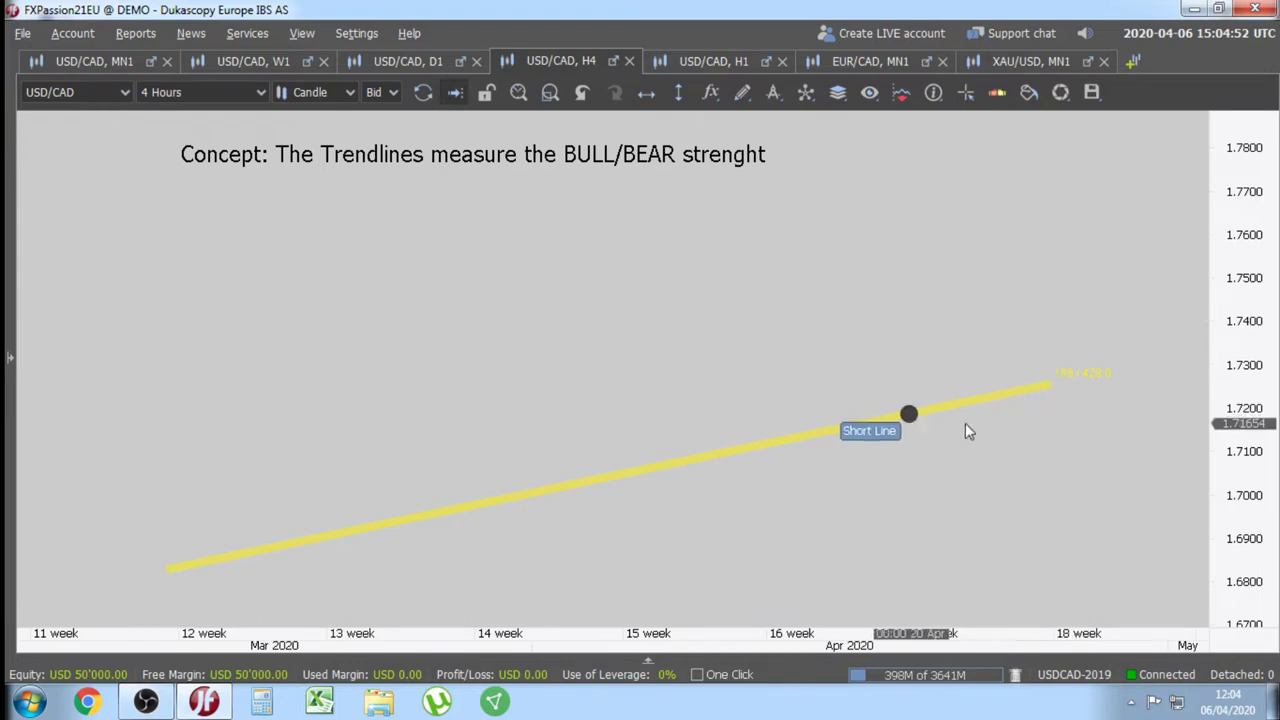
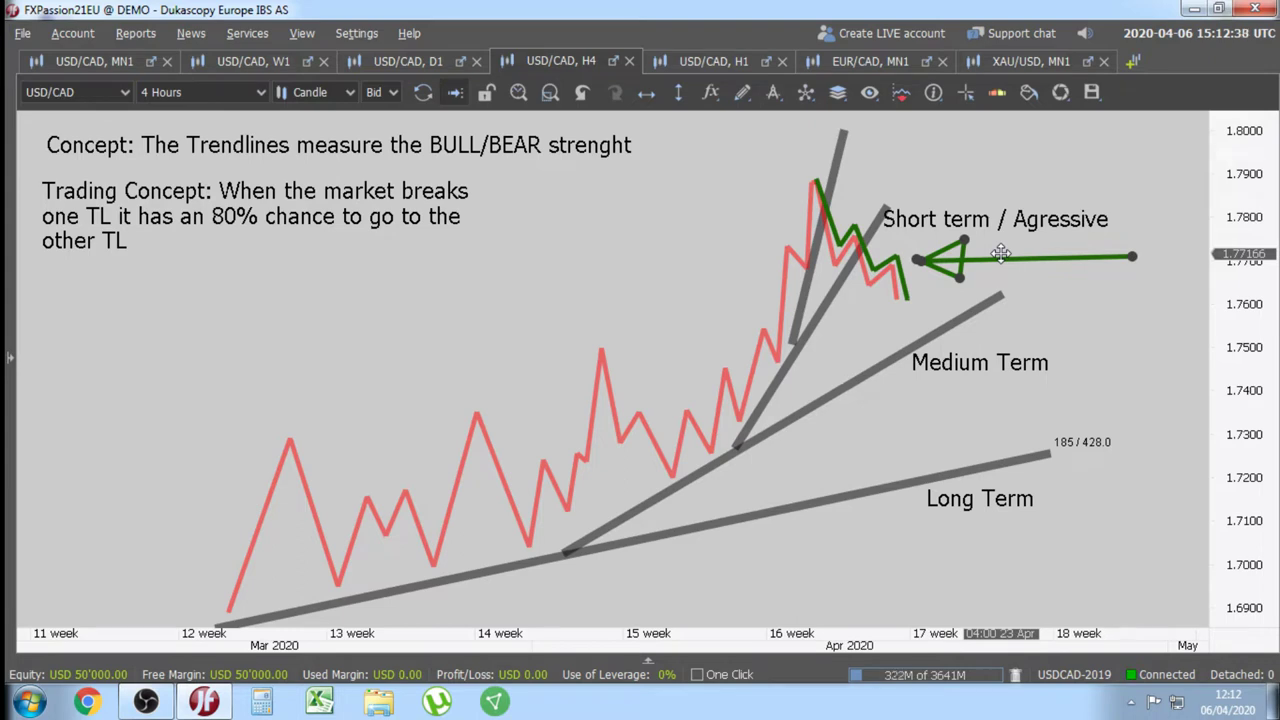
- Raise the "Short term / Agressive" label and move the green arrow down to the outer end of the Long Term trendline
mouse_move(1001, 257)
mouse_down()
mouse_move(583, 140)
mouse_move(347, 147)
mouse_move(1003, 236)
mouse_move(973, 265)
mouse_move(1130, 254)
mouse_move(933, 212)
mouse_move(990, 258)
mouse_move(973, 240)
mouse_move(980, 255)
mouse_up()
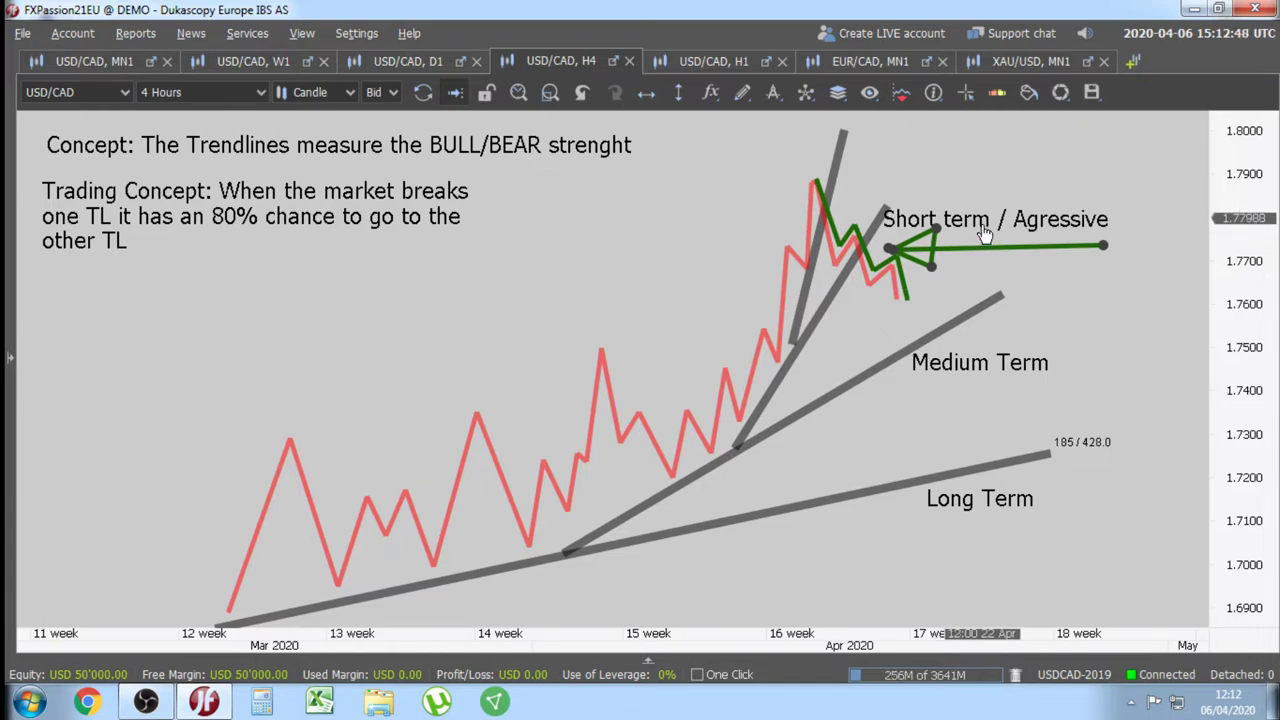
drag(983, 213, 992, 174)
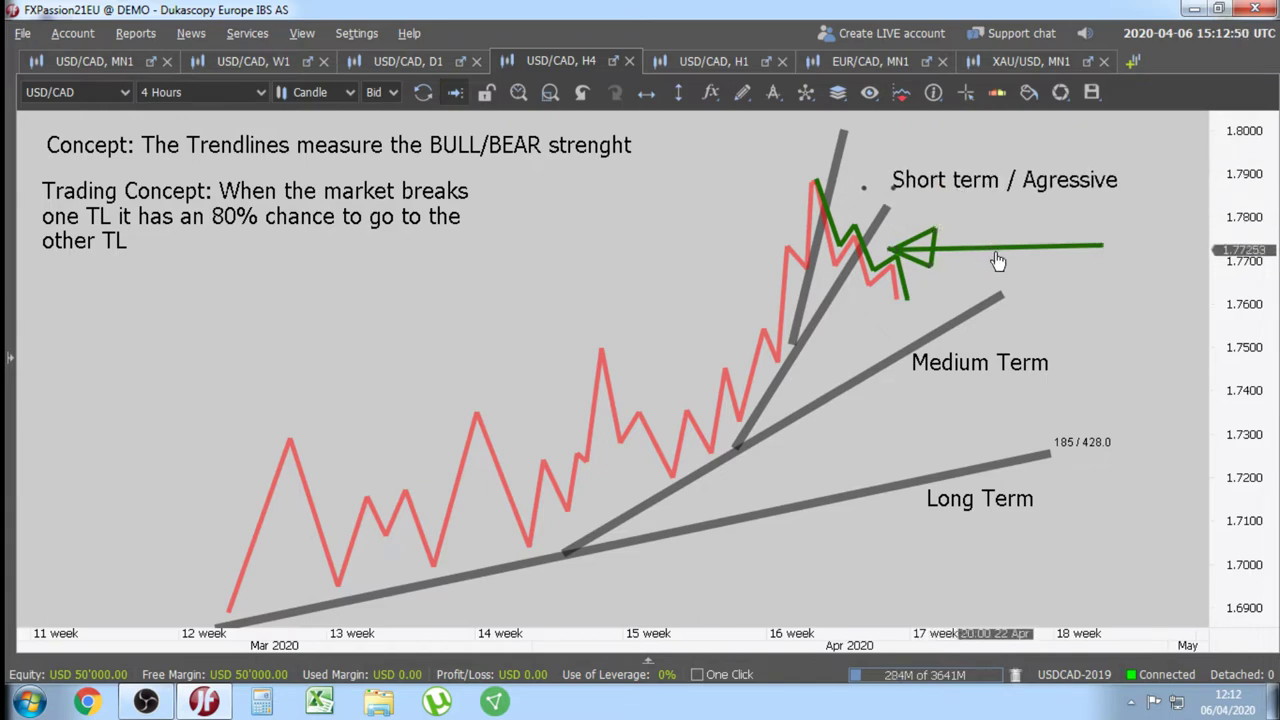
mouse_move(997, 247)
mouse_down()
mouse_move(965, 205)
mouse_move(990, 240)
mouse_move(1002, 234)
mouse_move(970, 211)
mouse_move(1011, 242)
mouse_move(963, 195)
mouse_move(979, 214)
mouse_move(372, 158)
mouse_move(390, 160)
mouse_move(230, 165)
mouse_move(565, 170)
mouse_move(707, 154)
mouse_move(1037, 217)
mouse_move(1033, 266)
mouse_move(967, 194)
mouse_move(982, 227)
mouse_move(1005, 214)
mouse_move(1011, 240)
mouse_up()
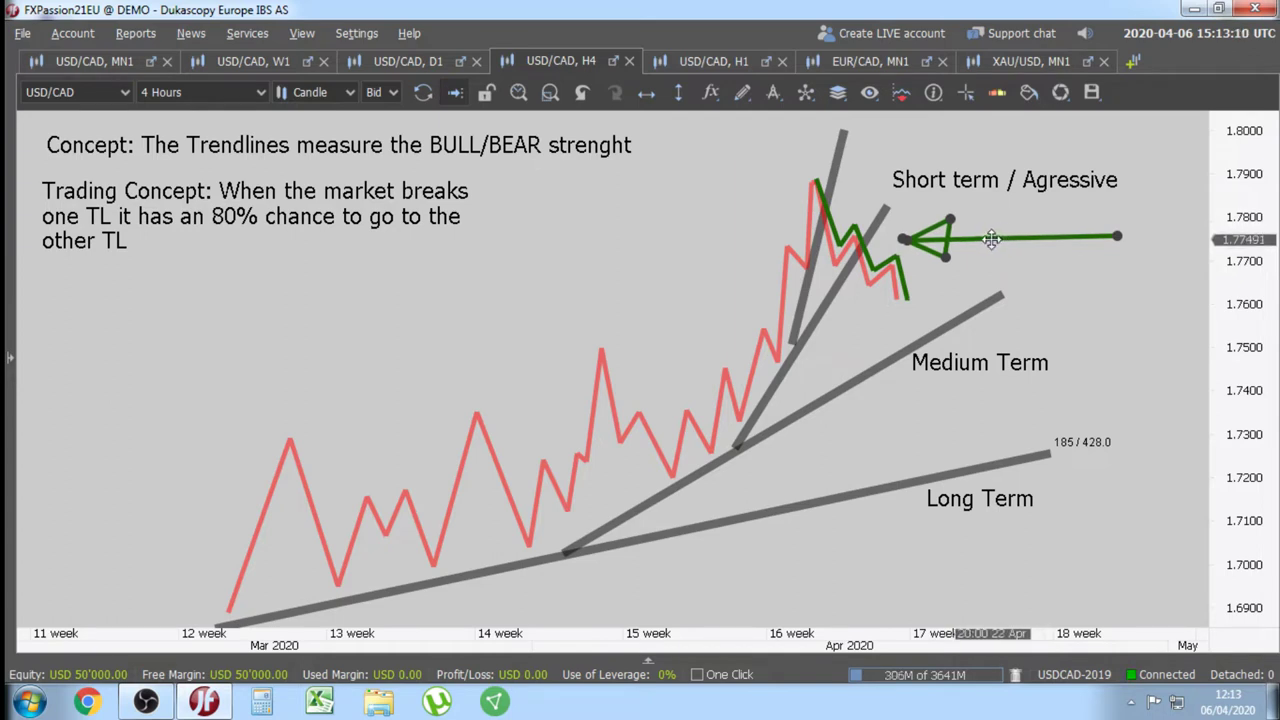
mouse_move(991, 238)
mouse_down()
mouse_move(900, 190)
mouse_move(1007, 271)
mouse_move(950, 215)
mouse_move(1021, 251)
mouse_move(978, 214)
mouse_move(1035, 252)
mouse_move(990, 212)
mouse_move(1018, 255)
mouse_move(481, 403)
mouse_move(340, 473)
mouse_move(460, 515)
mouse_move(795, 520)
mouse_move(1085, 493)
mouse_move(1125, 443)
mouse_move(450, 488)
mouse_move(715, 440)
mouse_move(930, 259)
mouse_move(797, 414)
mouse_move(636, 529)
mouse_move(1150, 424)
mouse_up()
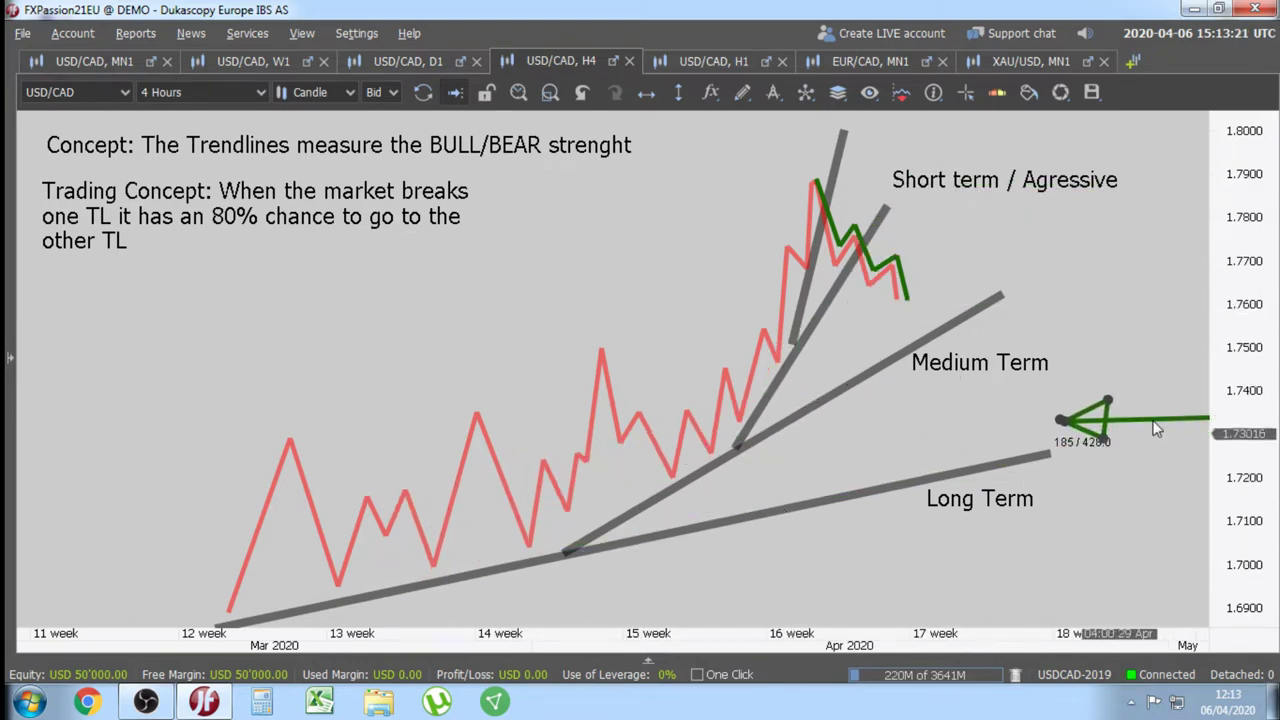
- Change the foreground color of the Long Term trendline and its "Long Term" label to blue
right_click(838, 504)
mouse_move(950, 365)
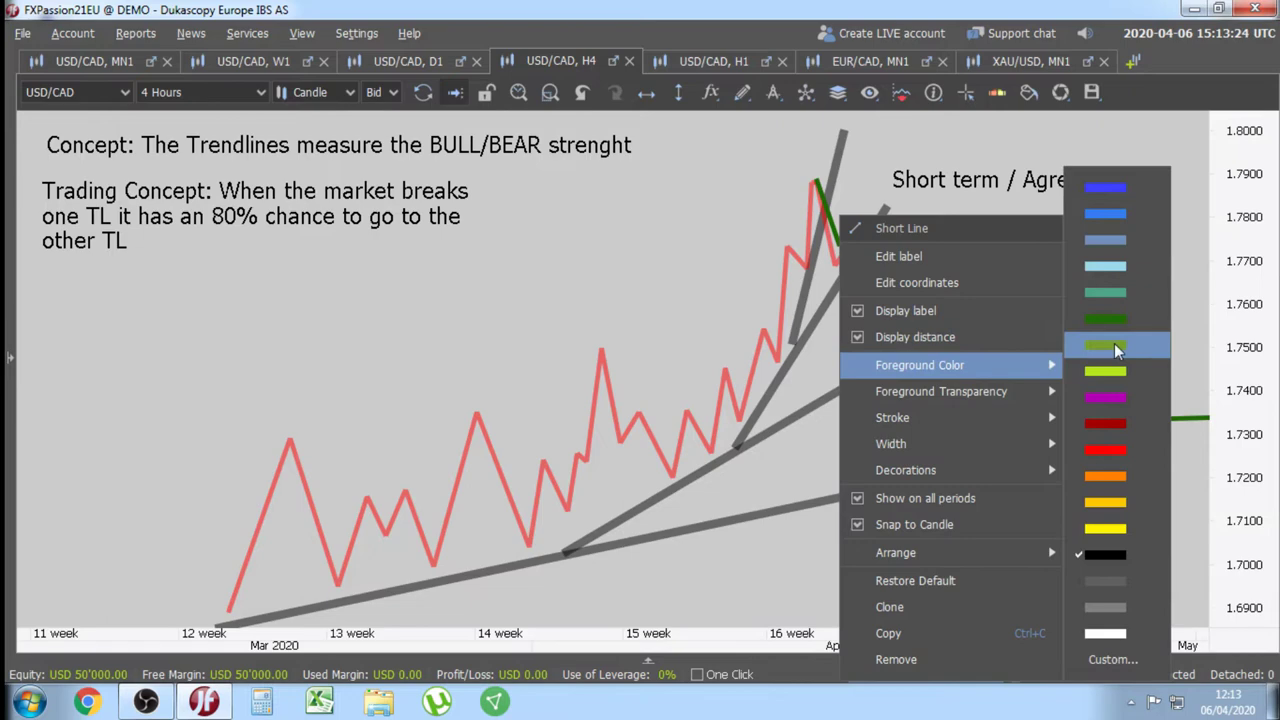
click(1119, 211)
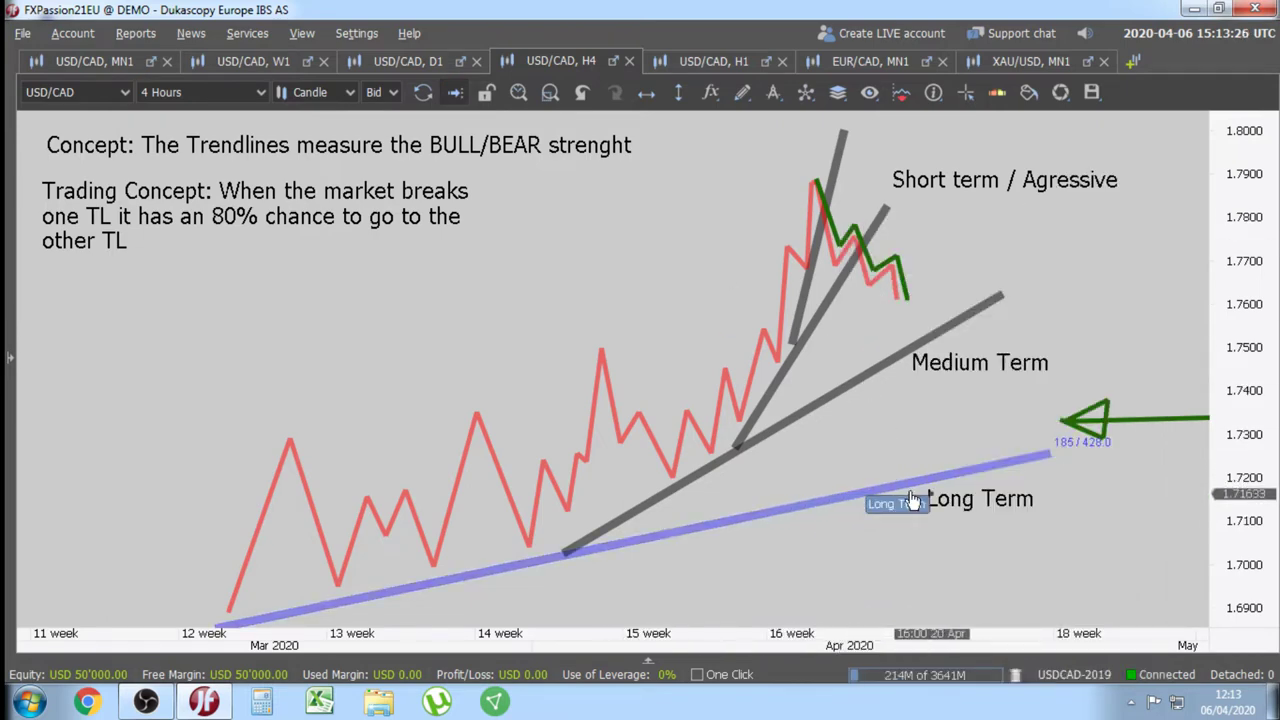
right_click(958, 498)
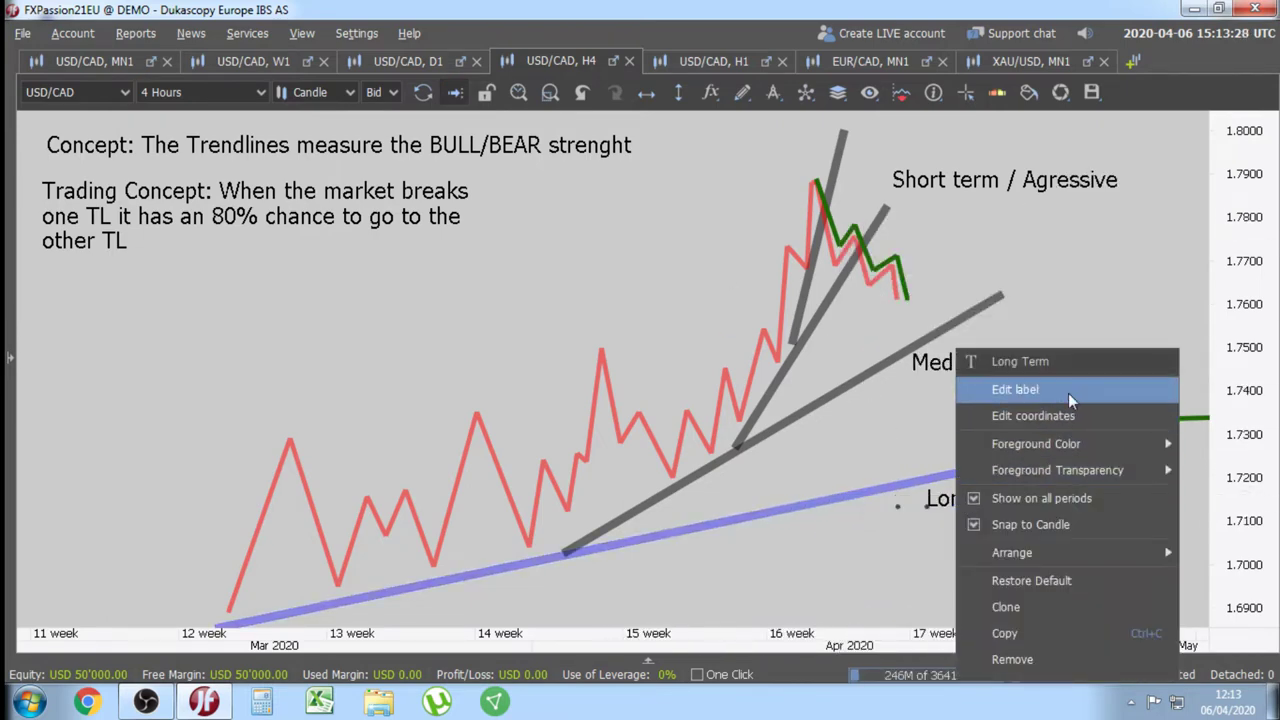
mouse_move(1055, 445)
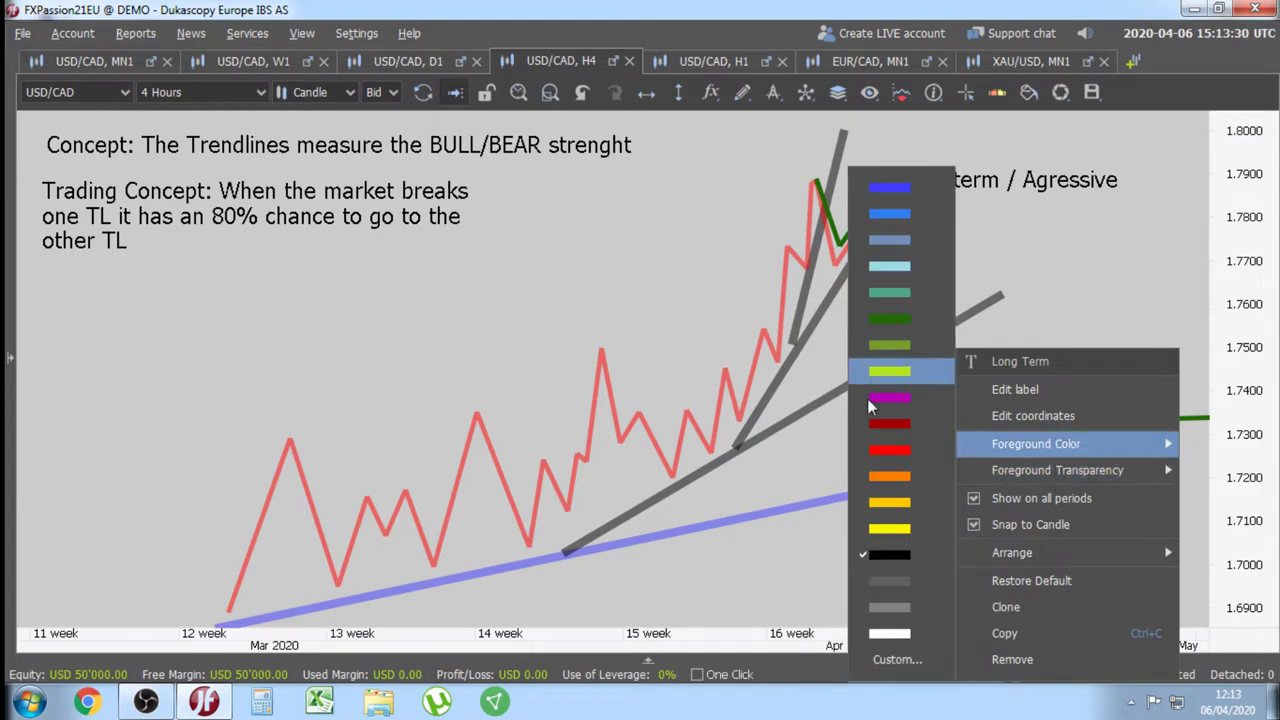
click(651, 229)
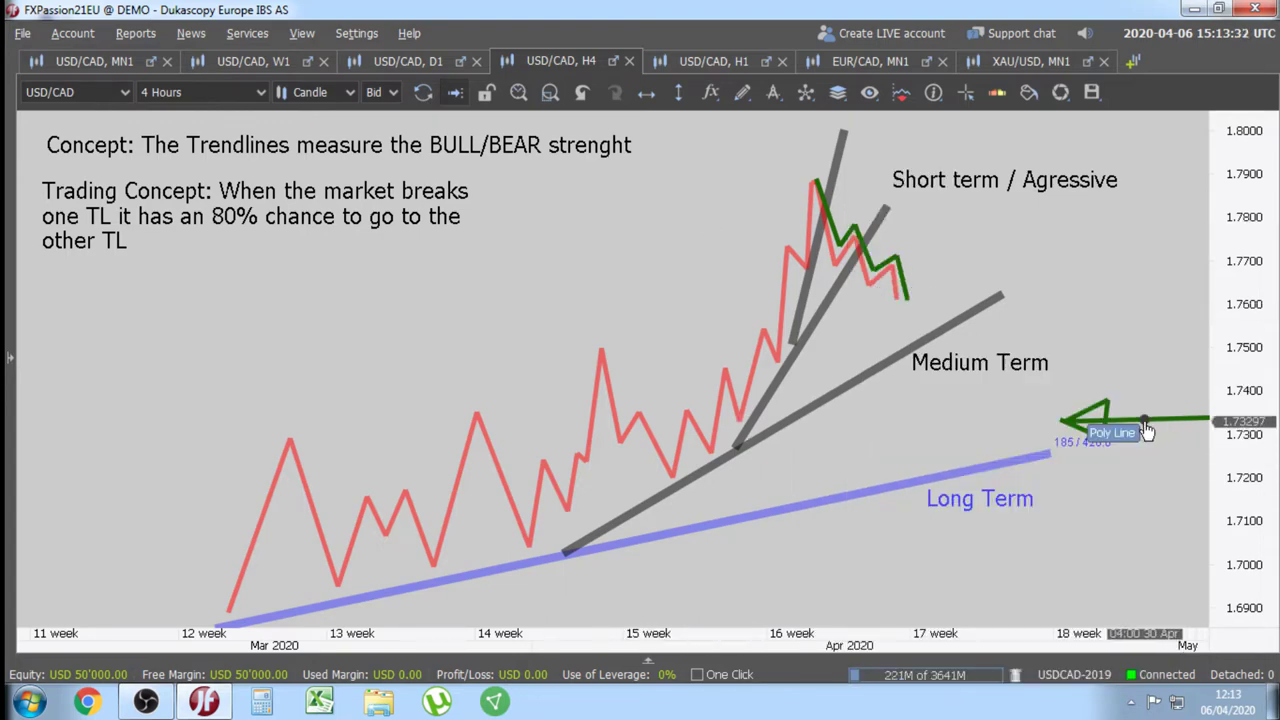
- Move the green arrow to just above the "Long Term" label and change the Medium Term trendline's foreground color to orange
drag(1126, 425, 905, 454)
click(854, 385)
right_click(854, 385)
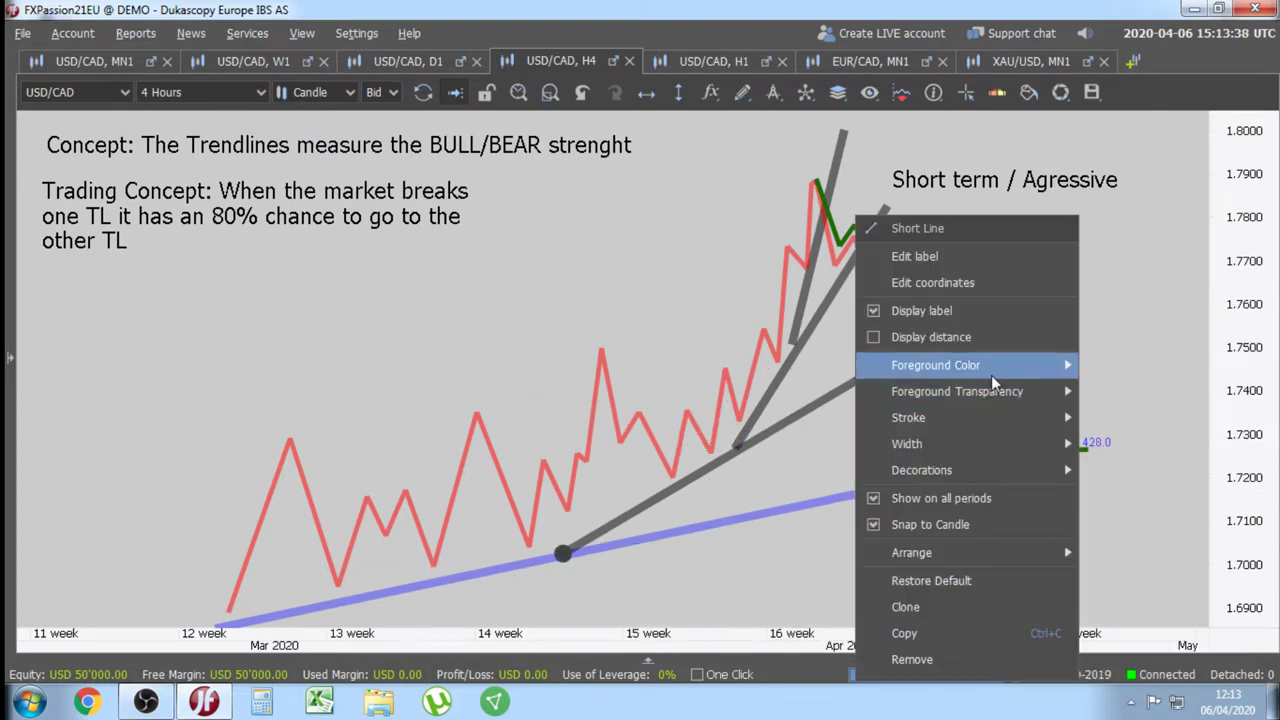
mouse_move(991, 375)
click(1126, 477)
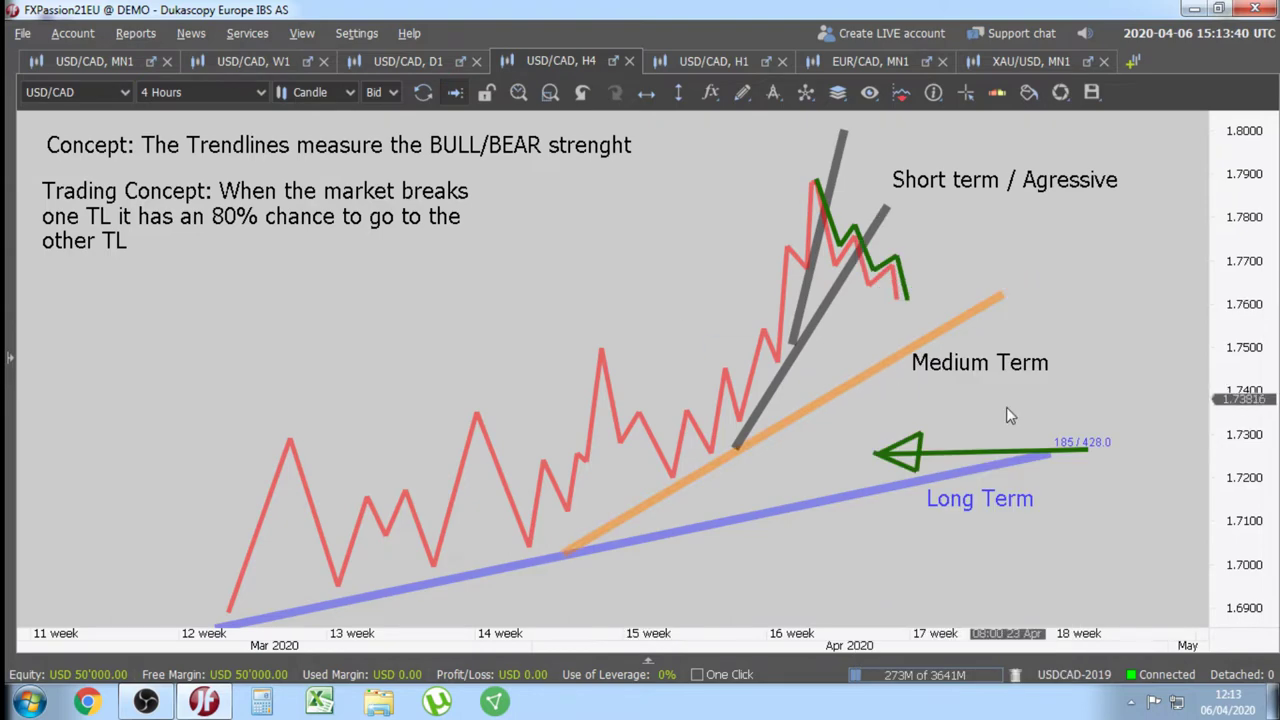
- Change the "Medium Term" label's foreground color to orange and move the green arrow below the "Short term / Agressive" label
right_click(1007, 366)
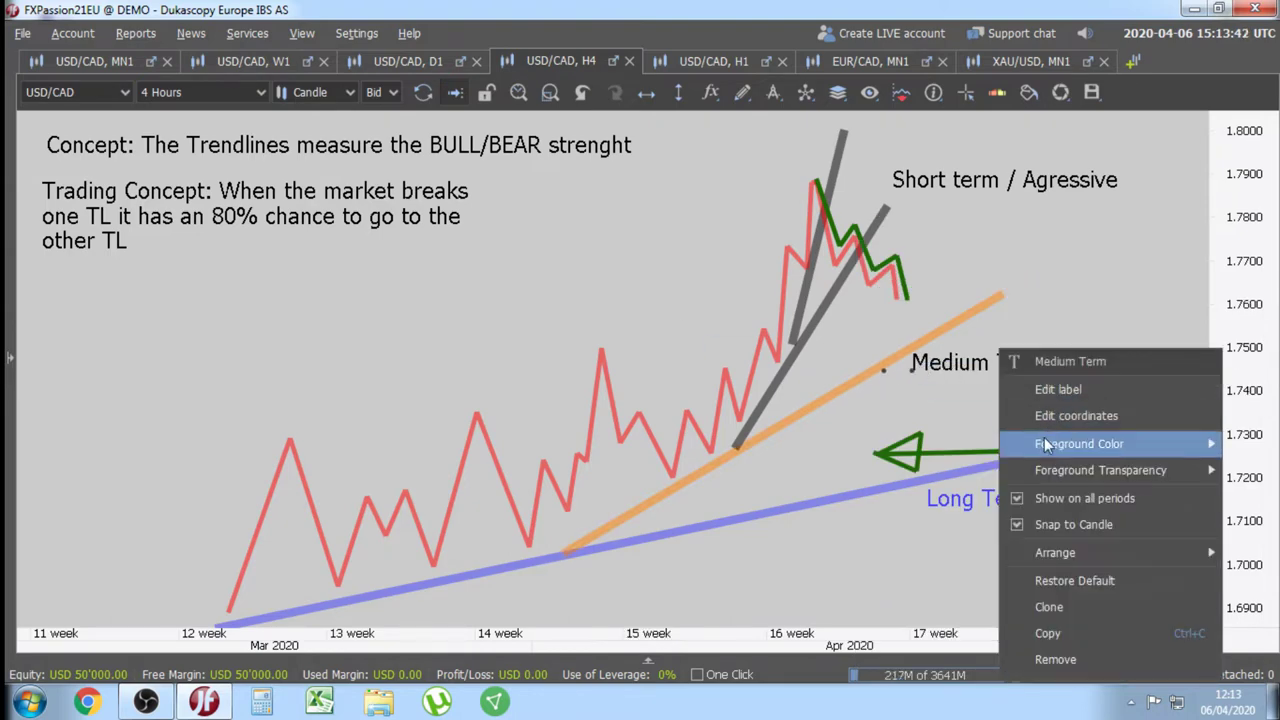
mouse_move(1044, 446)
click(940, 487)
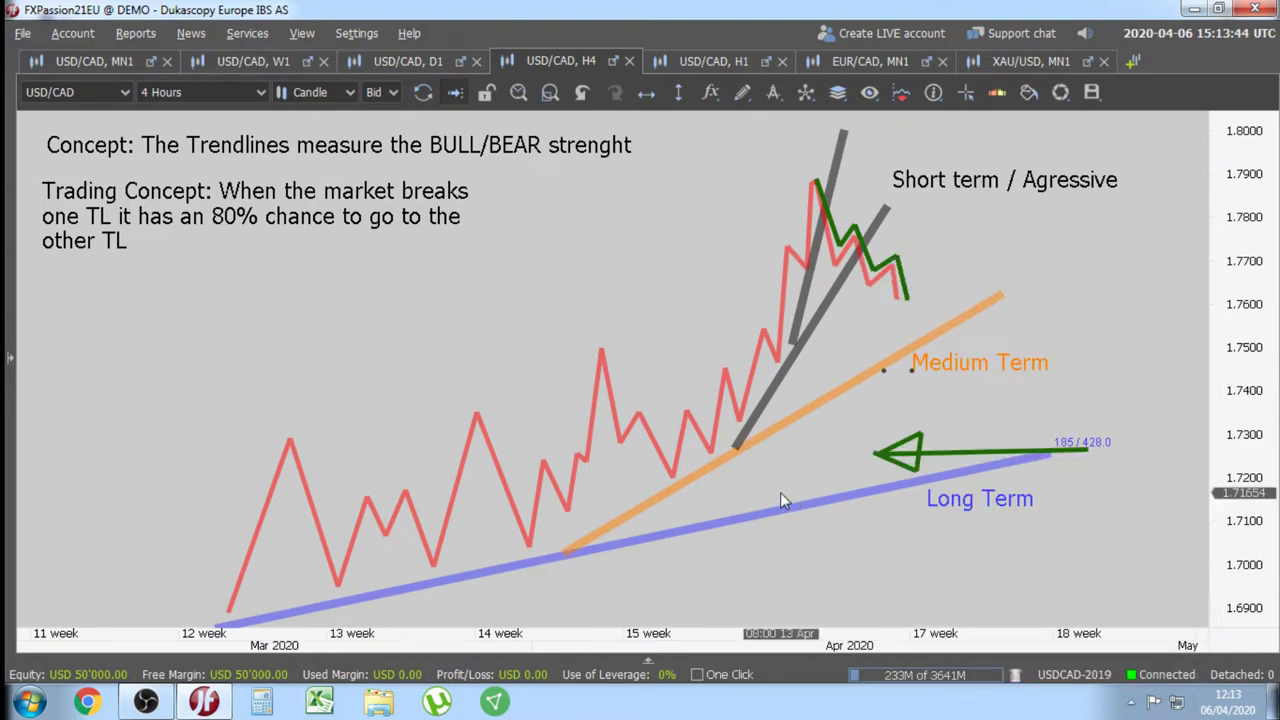
mouse_move(969, 450)
mouse_down()
mouse_move(753, 495)
mouse_move(531, 496)
mouse_move(843, 451)
mouse_move(1063, 334)
mouse_move(703, 432)
mouse_move(1013, 329)
mouse_move(997, 223)
mouse_move(1170, 220)
mouse_move(1041, 213)
mouse_move(1050, 203)
mouse_move(945, 180)
mouse_move(952, 200)
mouse_move(1027, 234)
mouse_up()
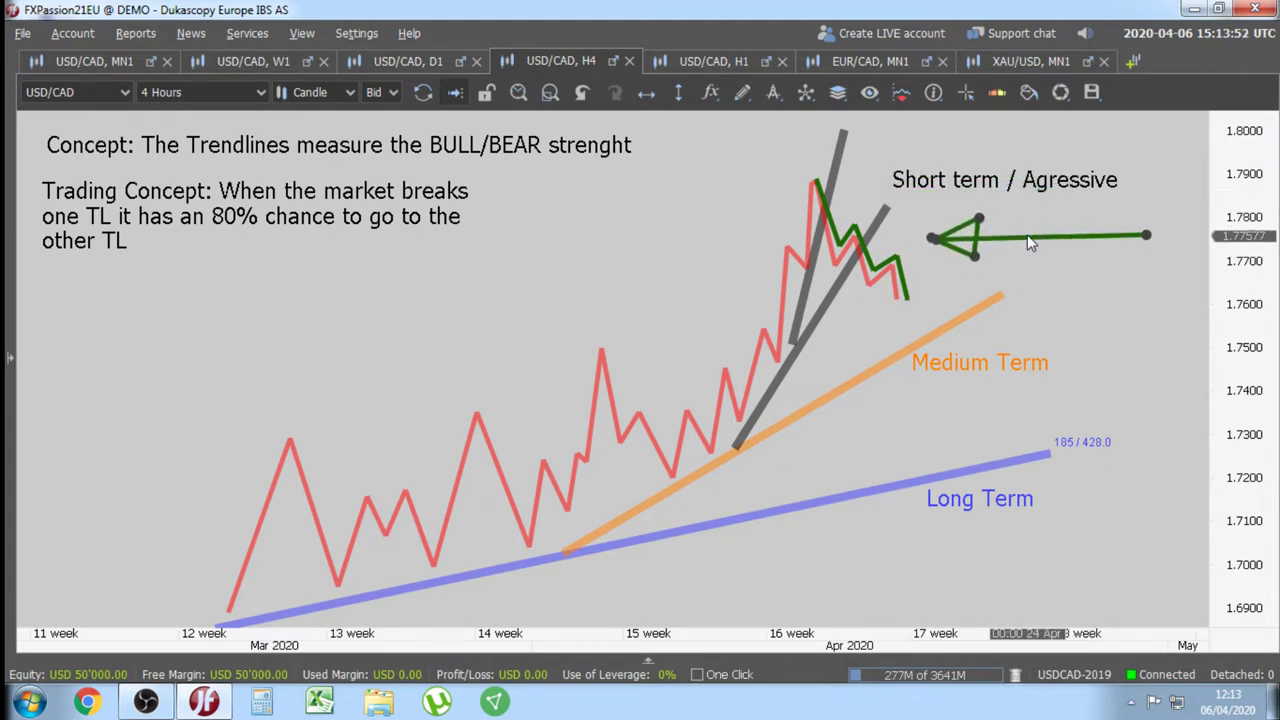
- Change the lower grey short-term trendline's foreground color to dark green and make it fully opaque
right_click(826, 299)
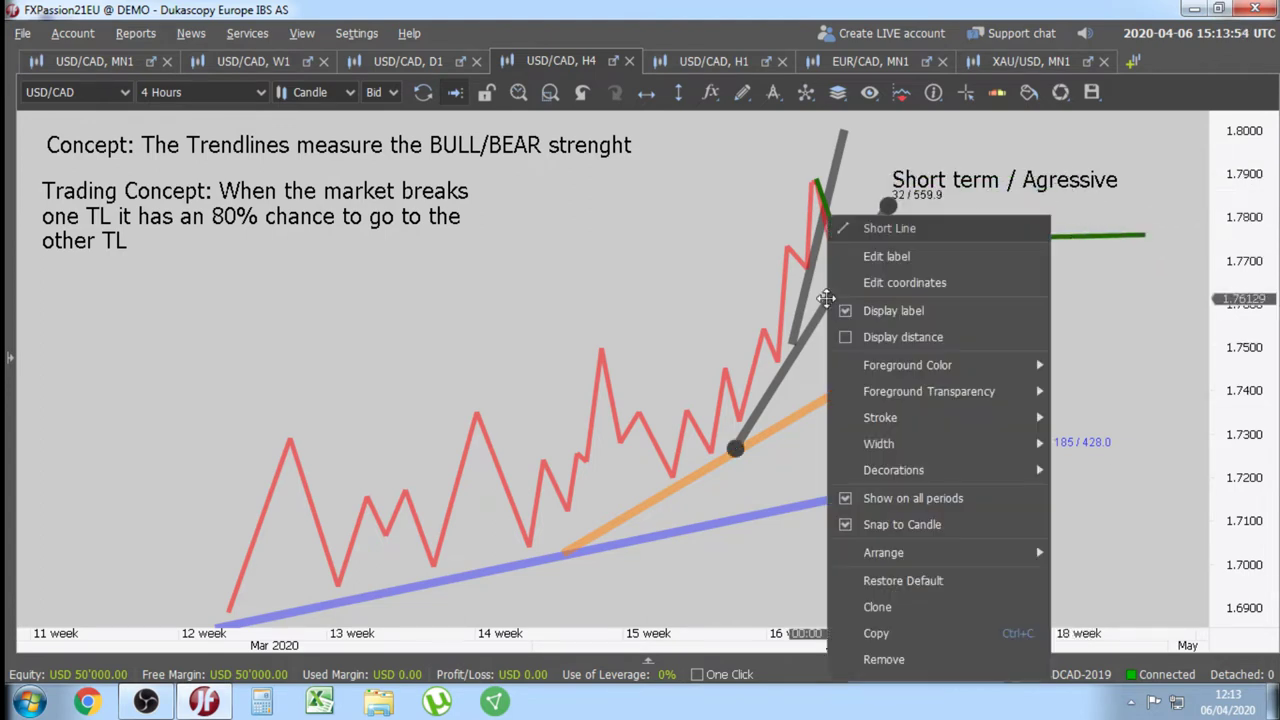
mouse_move(967, 364)
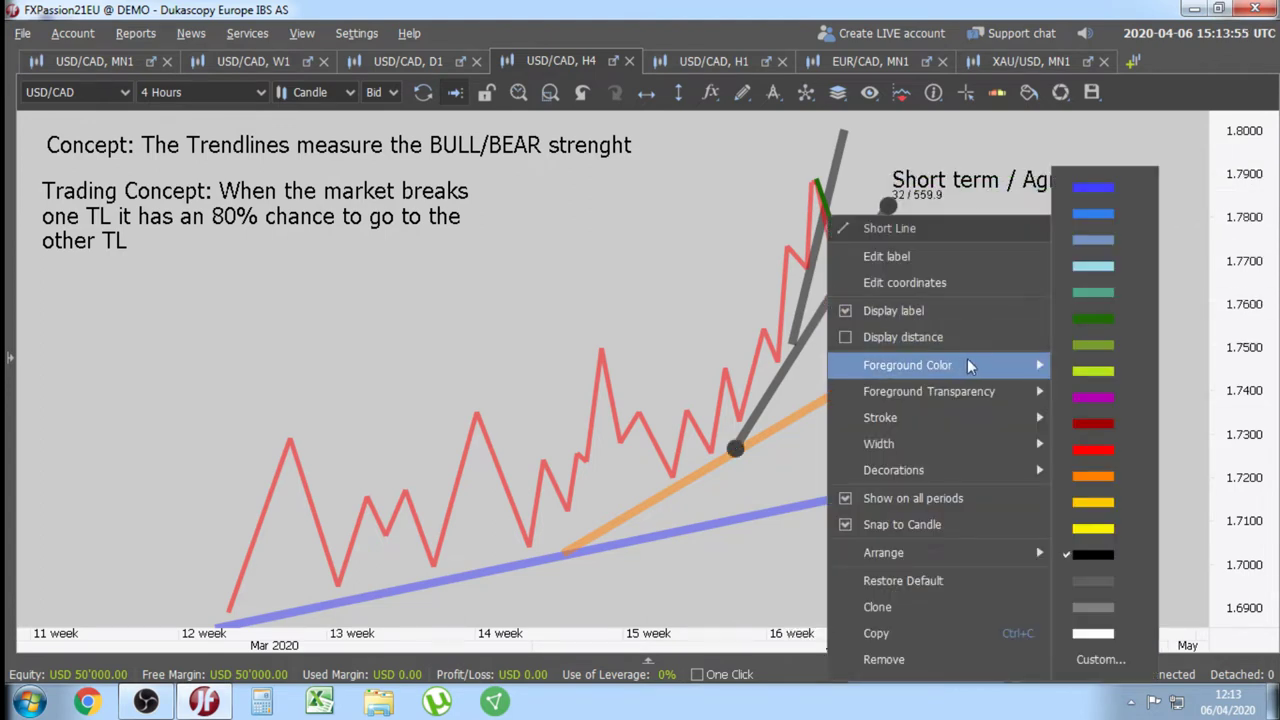
click(1103, 320)
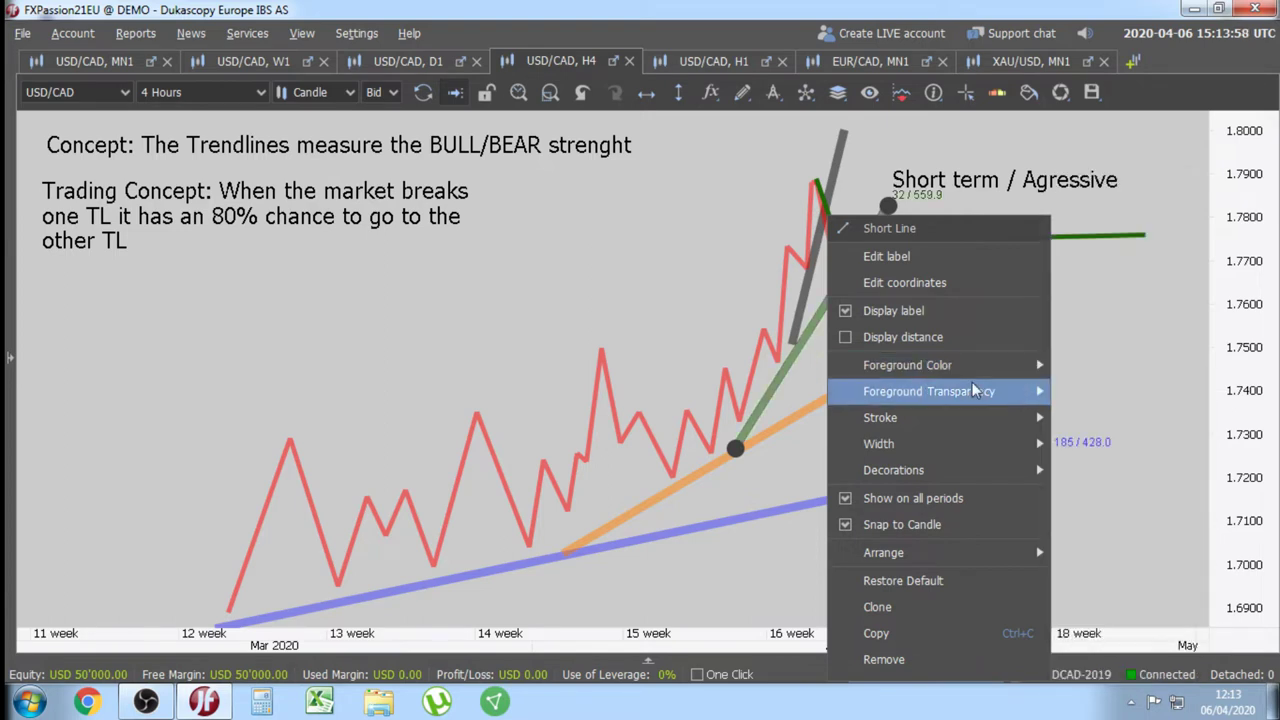
mouse_move(975, 391)
click(1118, 660)
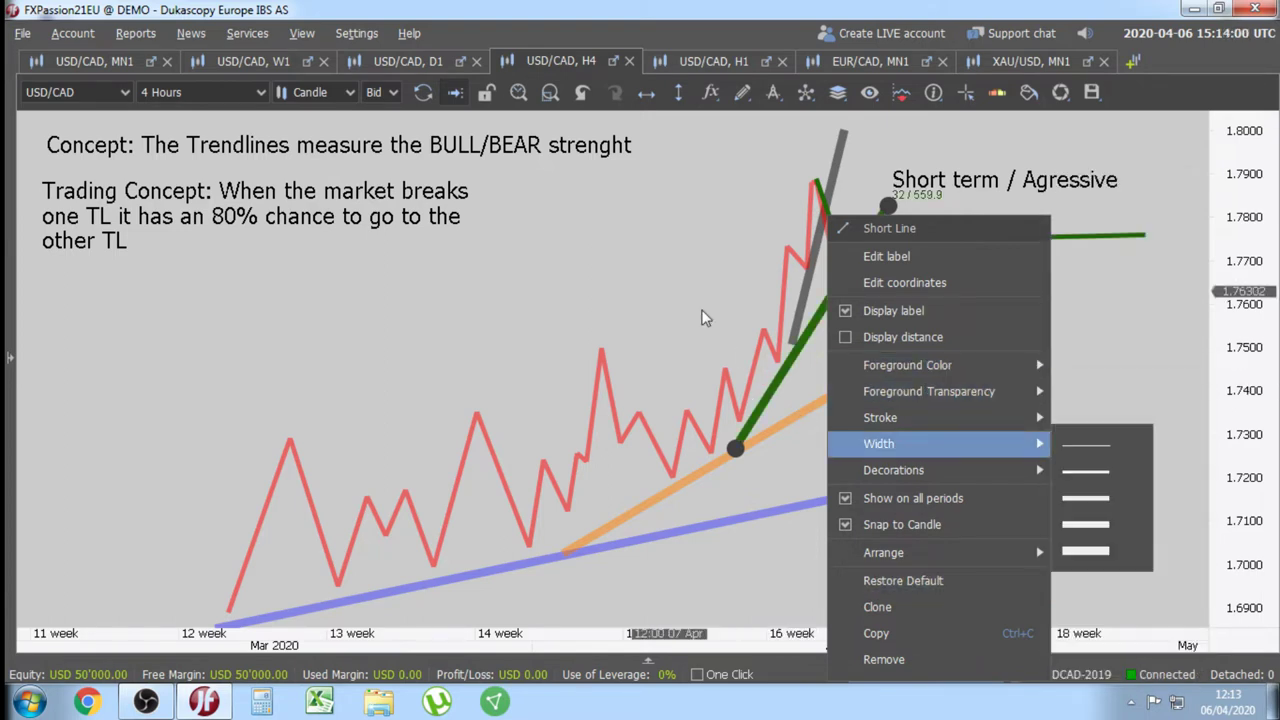
click(703, 318)
- Reposition the green arrow with its tip at about 1.773, past the falling zigzag, and enlarge its arrowhead
drag(1035, 234, 1003, 270)
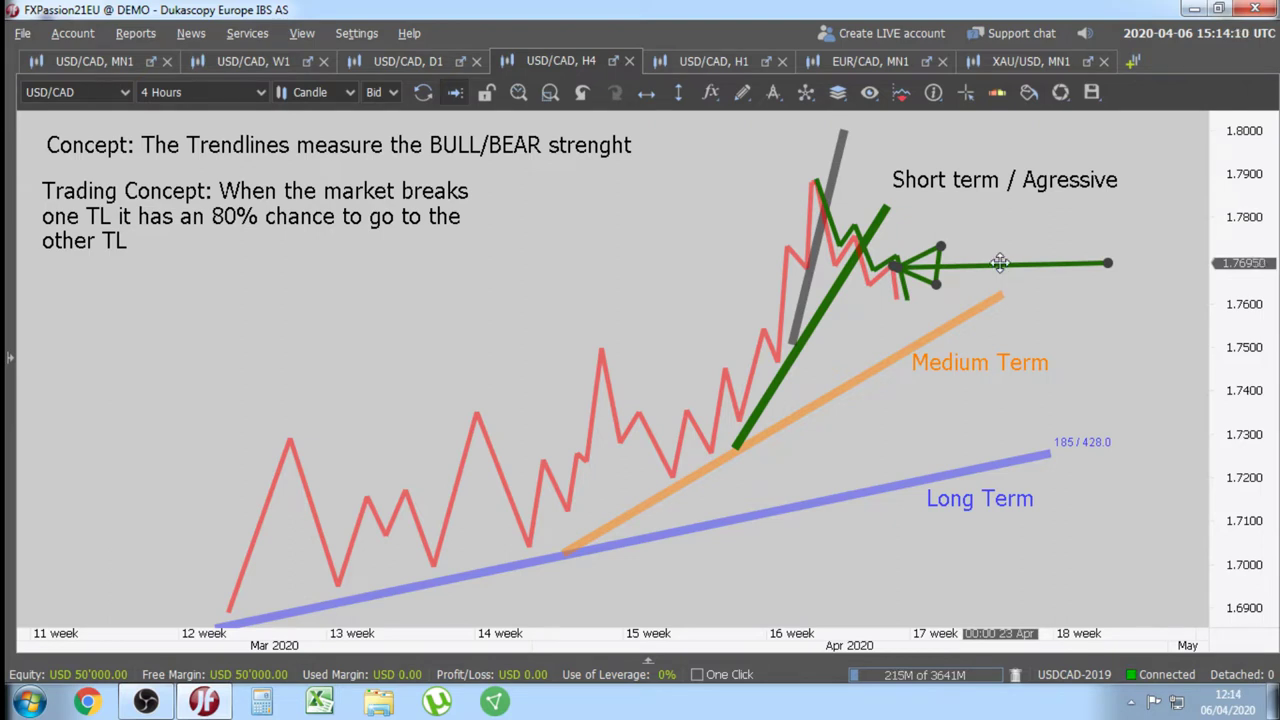
mouse_move(1003, 265)
mouse_down()
mouse_move(857, 334)
mouse_move(928, 365)
mouse_move(922, 180)
mouse_move(980, 255)
mouse_move(962, 255)
mouse_move(972, 246)
mouse_move(961, 226)
mouse_move(975, 243)
mouse_move(965, 233)
mouse_move(840, 454)
mouse_move(1075, 281)
mouse_up()
drag(1079, 347, 1077, 334)
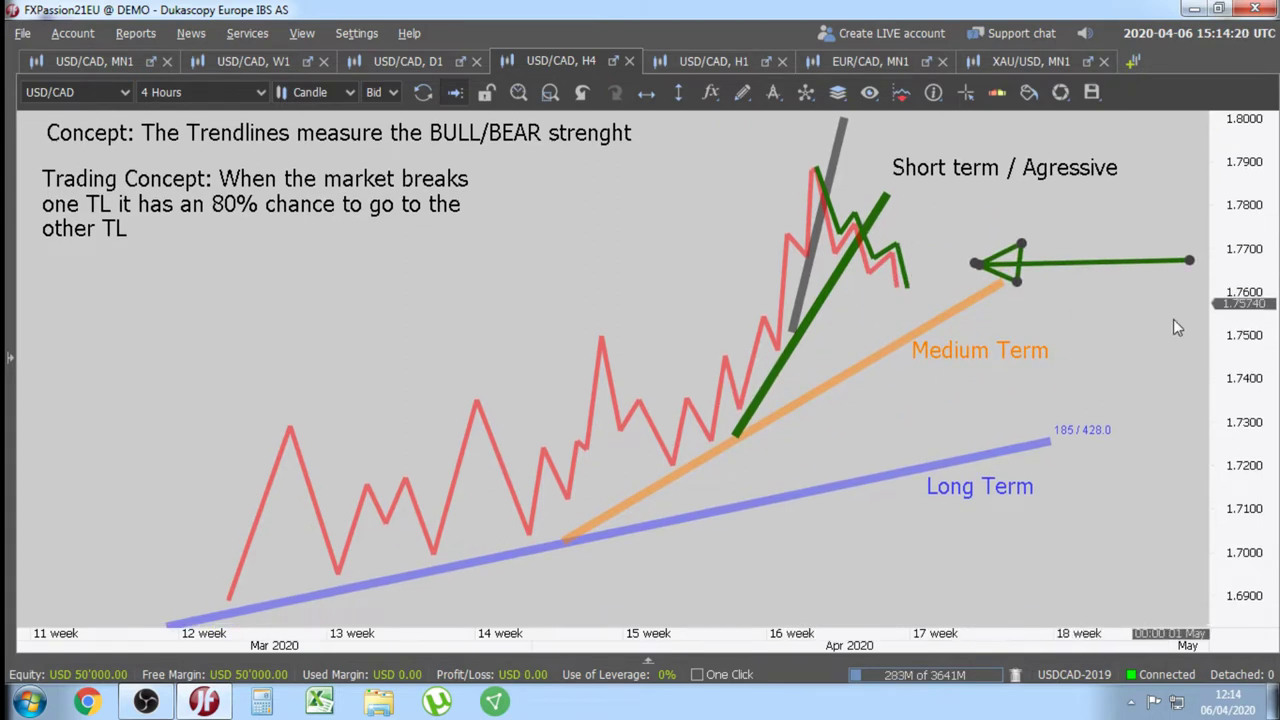
mouse_move(1122, 265)
mouse_down()
mouse_move(1103, 316)
mouse_move(673, 464)
mouse_move(1055, 357)
mouse_move(675, 381)
mouse_move(1085, 262)
mouse_move(1002, 316)
mouse_move(524, 520)
mouse_move(1022, 293)
mouse_move(361, 516)
mouse_move(461, 510)
mouse_move(705, 437)
mouse_move(949, 273)
mouse_move(871, 350)
mouse_move(418, 494)
mouse_move(870, 343)
mouse_move(595, 155)
mouse_move(415, 510)
mouse_move(1033, 214)
mouse_move(1068, 386)
mouse_move(657, 474)
mouse_move(1087, 347)
mouse_move(790, 440)
mouse_move(777, 183)
mouse_move(963, 243)
mouse_move(996, 268)
mouse_move(1140, 240)
mouse_move(1118, 150)
mouse_move(1030, 215)
mouse_move(994, 206)
mouse_move(990, 190)
mouse_move(1047, 194)
mouse_move(1070, 240)
mouse_move(1060, 215)
mouse_move(1057, 241)
mouse_move(1048, 214)
mouse_up()
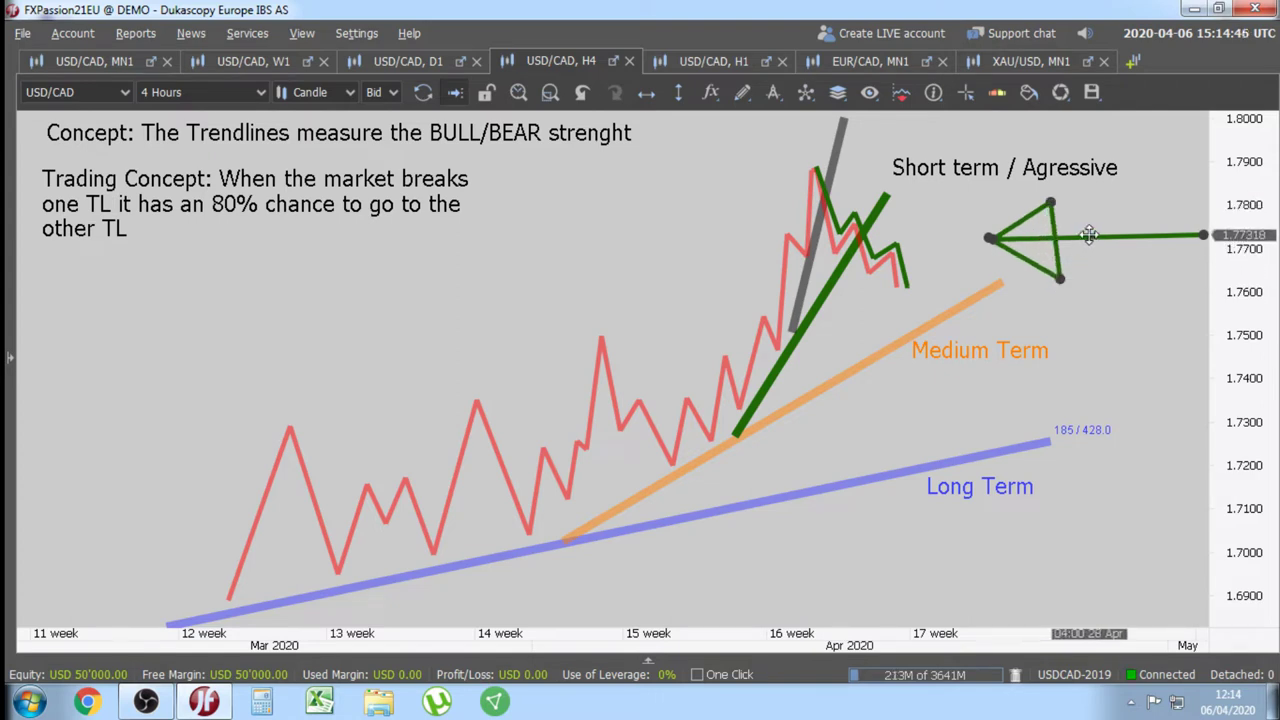
mouse_move(1089, 235)
mouse_down()
mouse_move(1072, 250)
mouse_move(1088, 263)
mouse_move(690, 447)
mouse_move(950, 338)
mouse_move(1128, 213)
mouse_move(1043, 227)
mouse_move(1046, 244)
mouse_move(1074, 246)
mouse_move(1063, 249)
mouse_move(284, 241)
mouse_move(265, 215)
mouse_move(1010, 205)
mouse_move(389, 223)
mouse_move(967, 237)
mouse_move(1097, 221)
mouse_move(414, 223)
mouse_move(1159, 247)
mouse_move(1066, 251)
mouse_up()
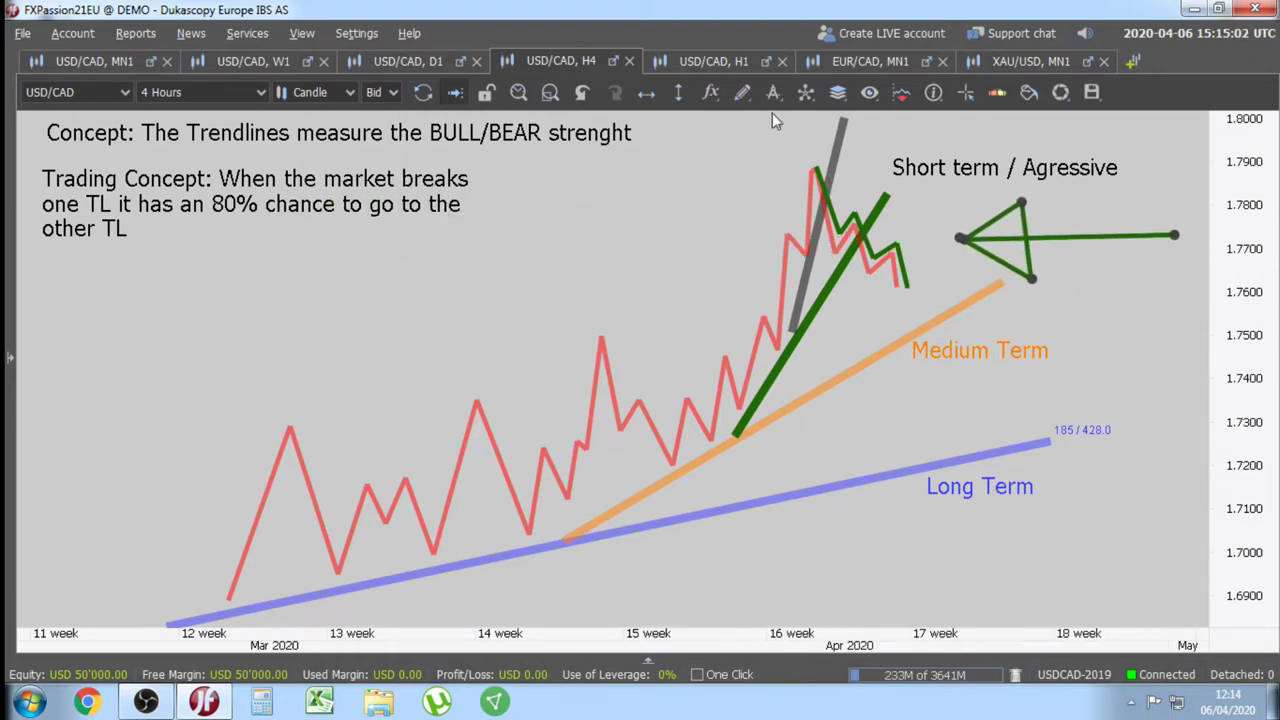
- Extend the falling zigzag with a Poly Line from about 1.762 to the Medium Term trendline near 1.756, and move the green arrow beside its end
click(742, 92)
click(797, 219)
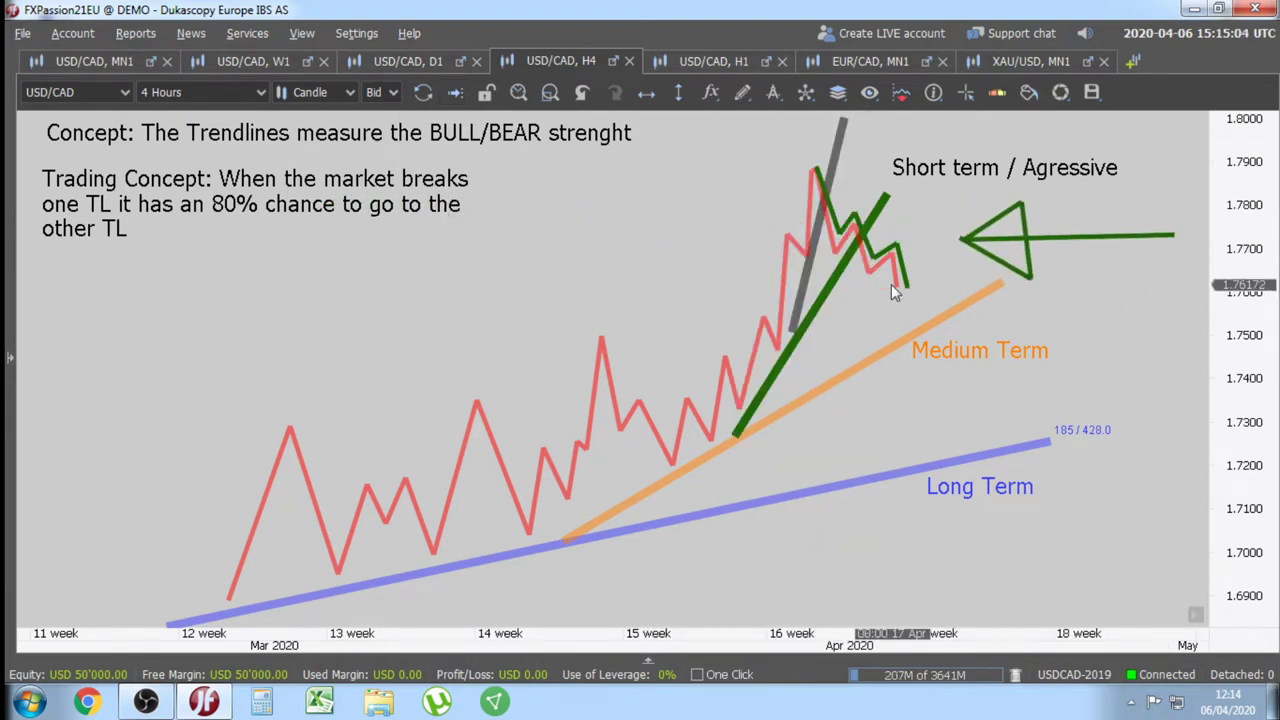
click(921, 270)
click(926, 298)
click(950, 288)
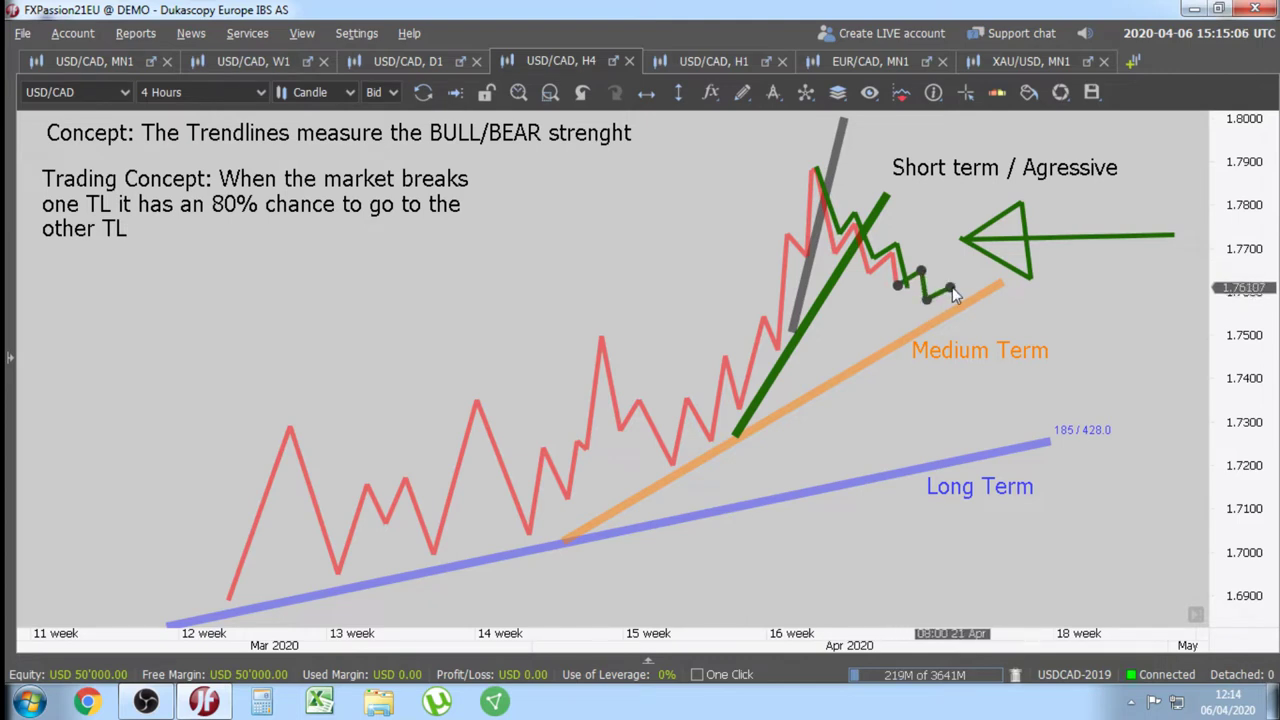
double_click(956, 311)
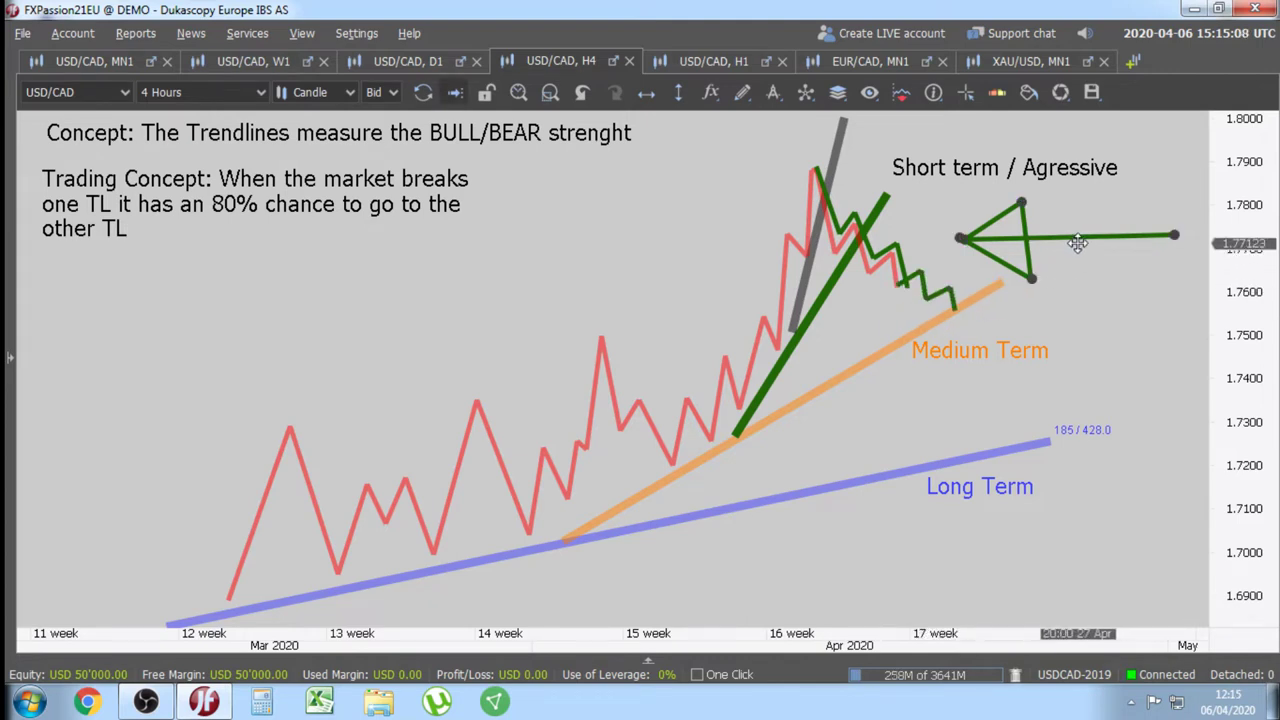
mouse_move(1077, 243)
mouse_down()
mouse_move(1103, 300)
mouse_move(1075, 310)
mouse_move(1100, 292)
mouse_move(1110, 311)
mouse_move(770, 350)
mouse_move(1118, 312)
mouse_up()
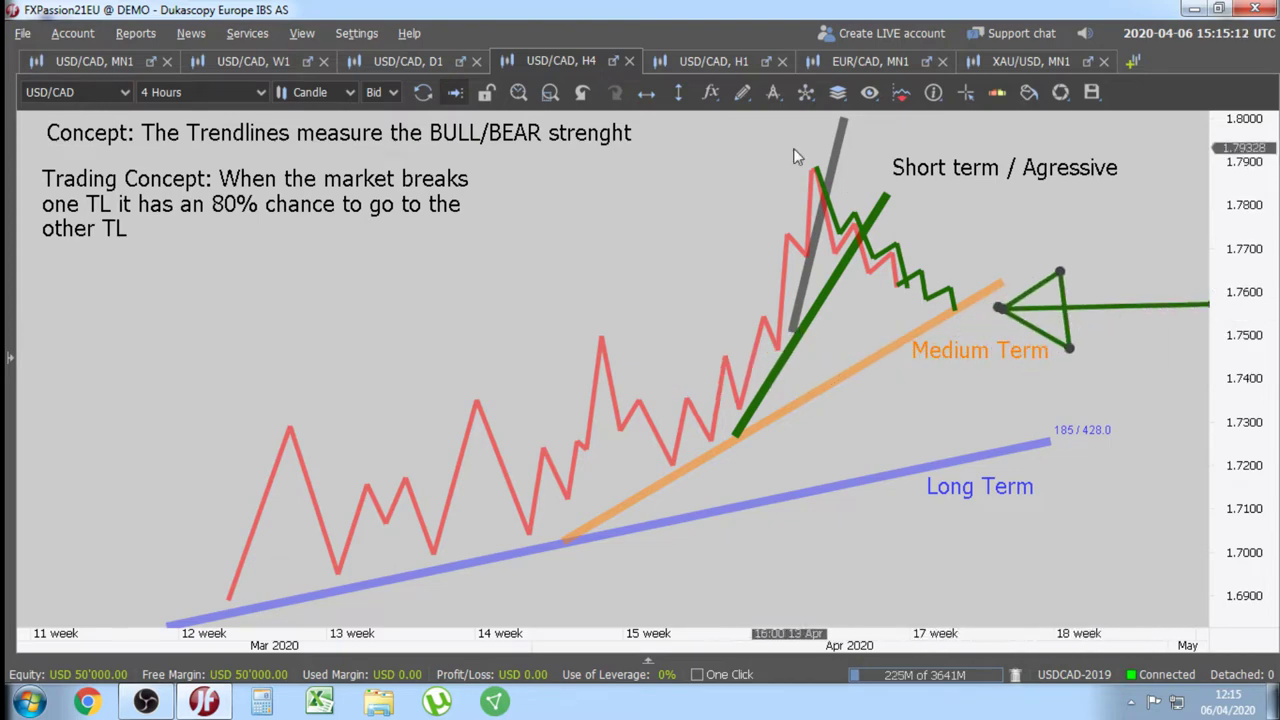
- Place a horizontal Price Marker across the chart at 1.75048
click(743, 94)
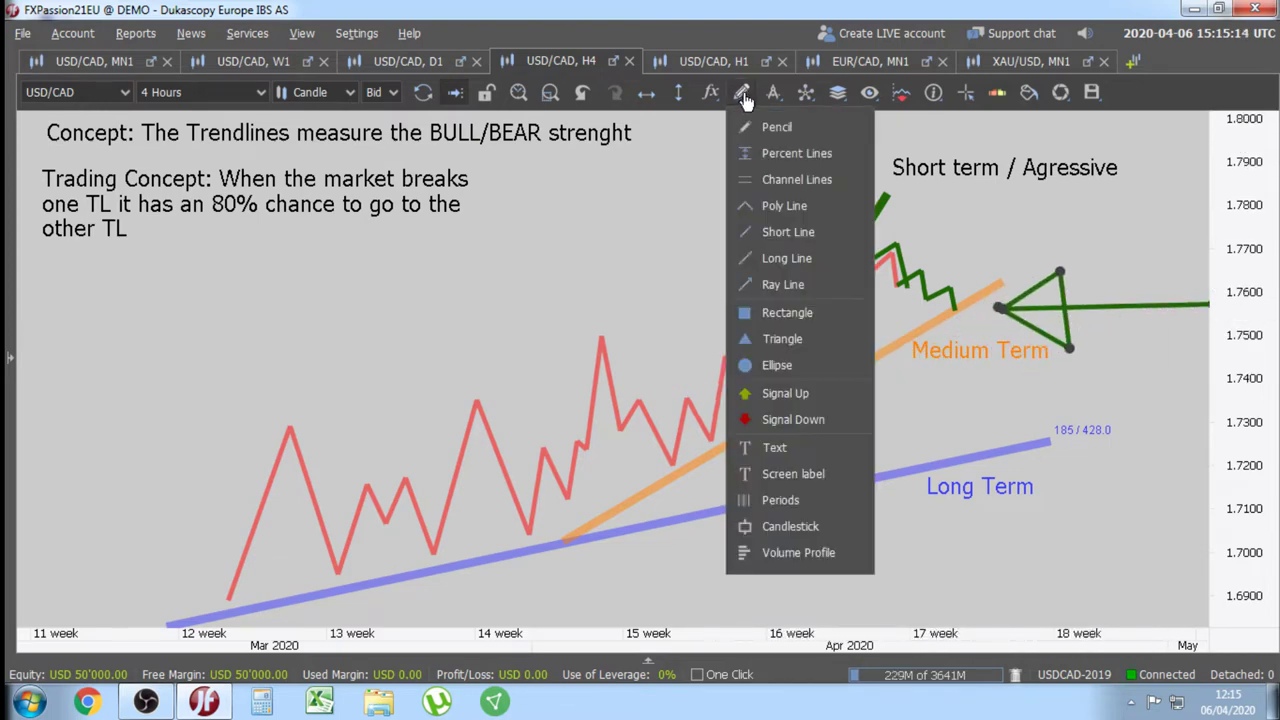
click(646, 159)
click(646, 93)
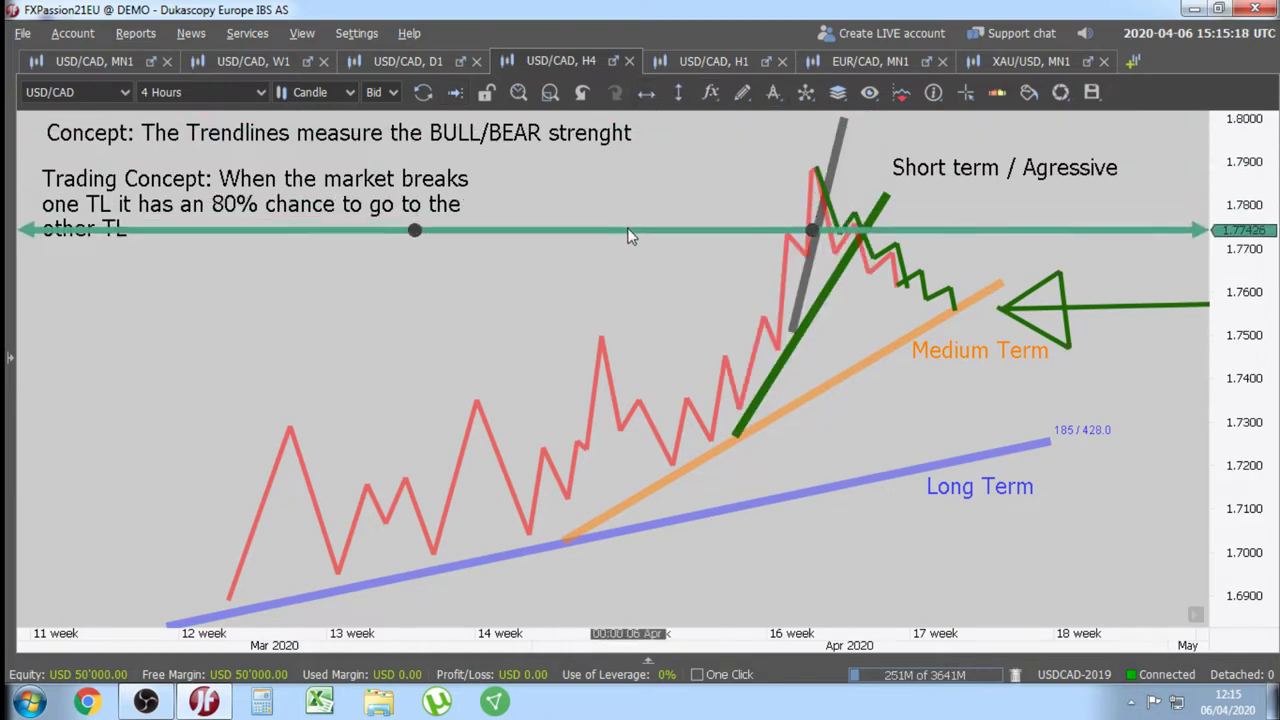
click(552, 334)
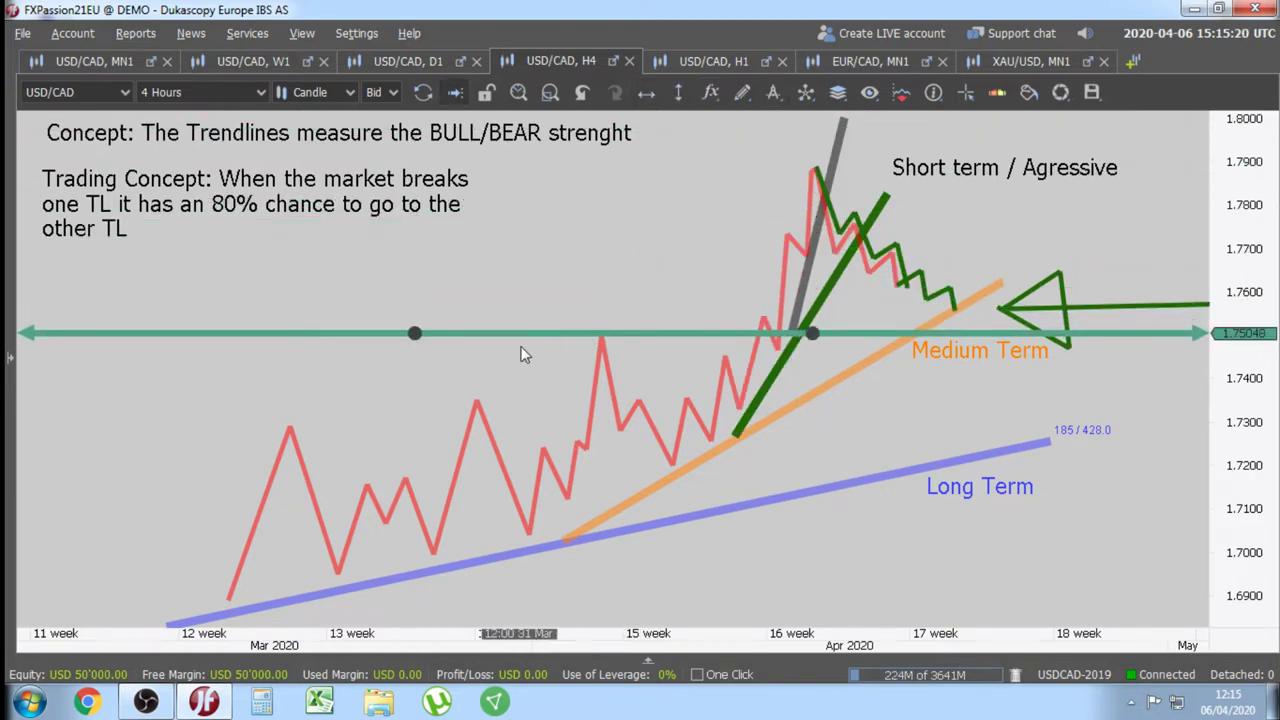
- Set the Price Marker's foreground transparency to 60% and move the green arrow just above the marker near week 14
right_click(549, 337)
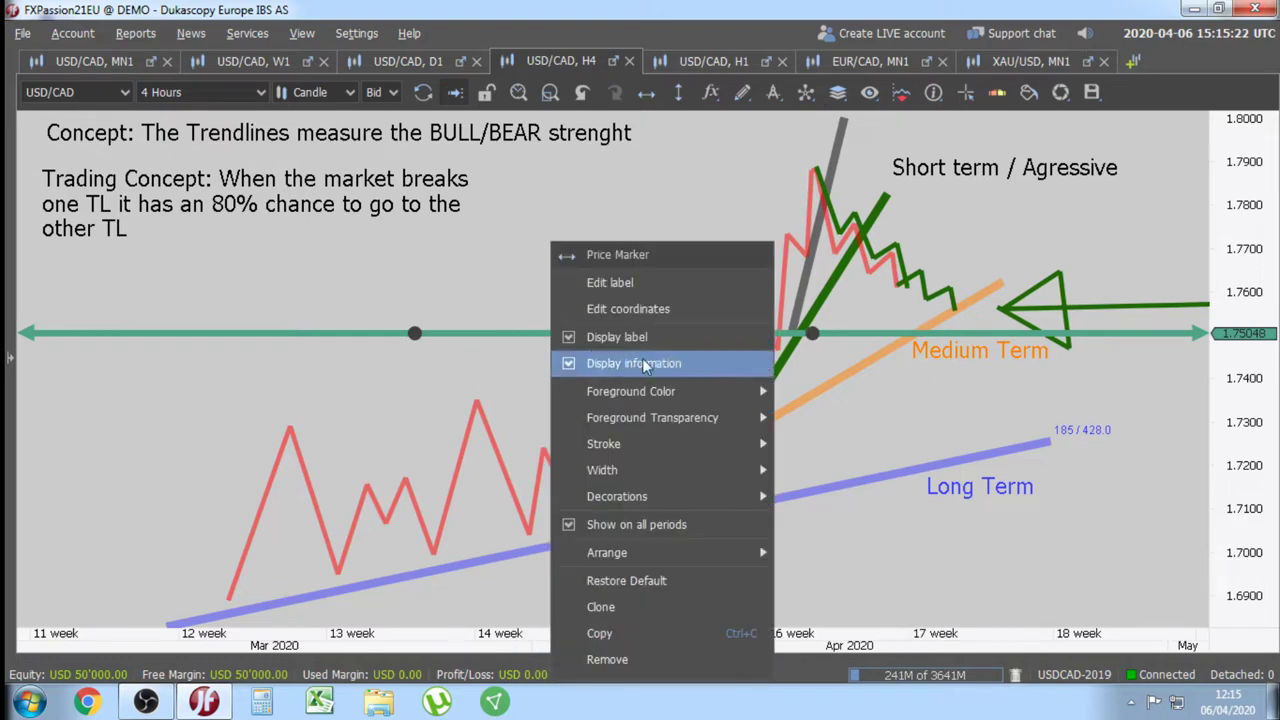
mouse_move(716, 422)
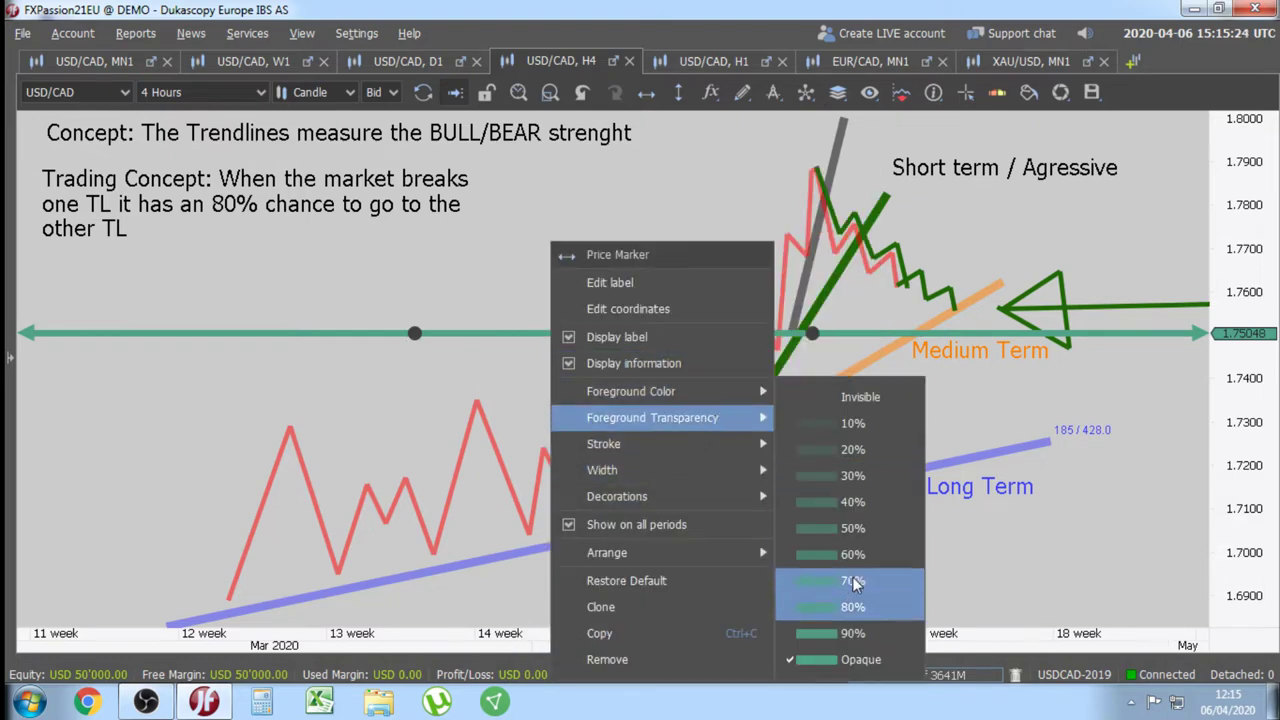
click(838, 558)
click(519, 267)
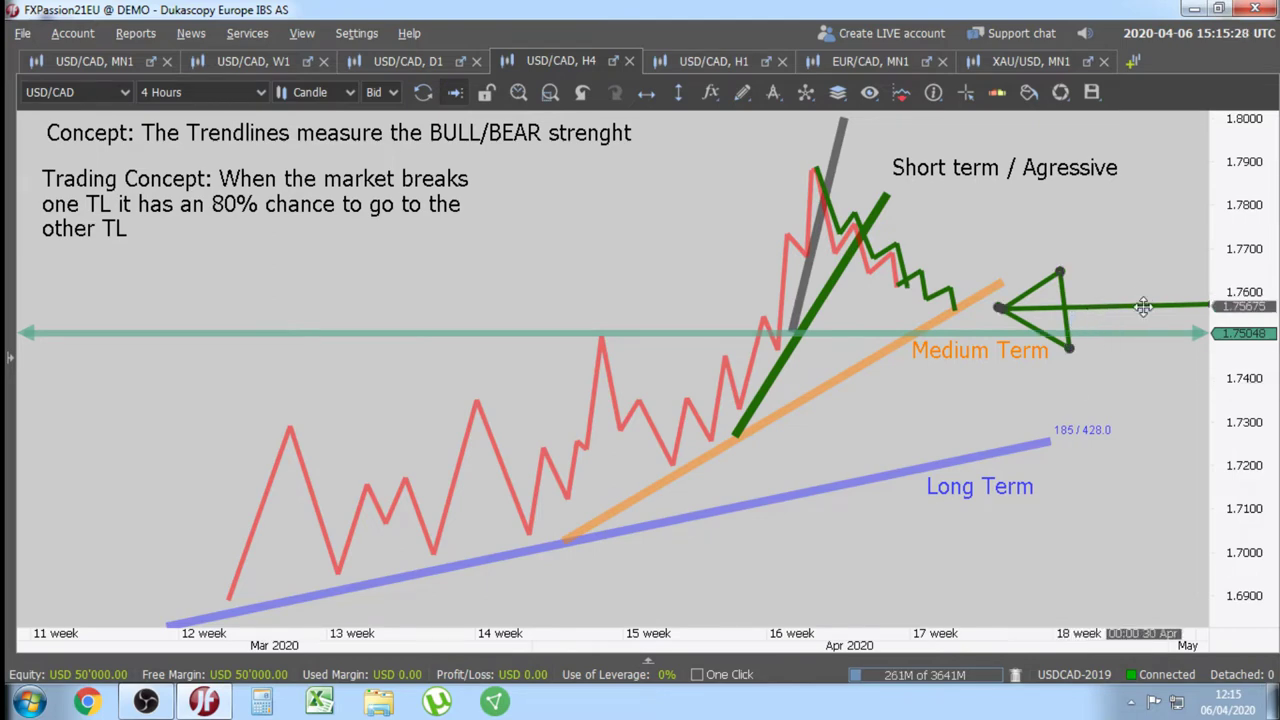
drag(1126, 305, 811, 351)
mouse_move(933, 365)
mouse_down()
mouse_move(1063, 237)
mouse_move(617, 357)
mouse_move(757, 440)
mouse_move(566, 248)
mouse_move(536, 285)
mouse_up()
- Start a text annotation below the Price Marker reading "HW:" and set its color to black
click(742, 92)
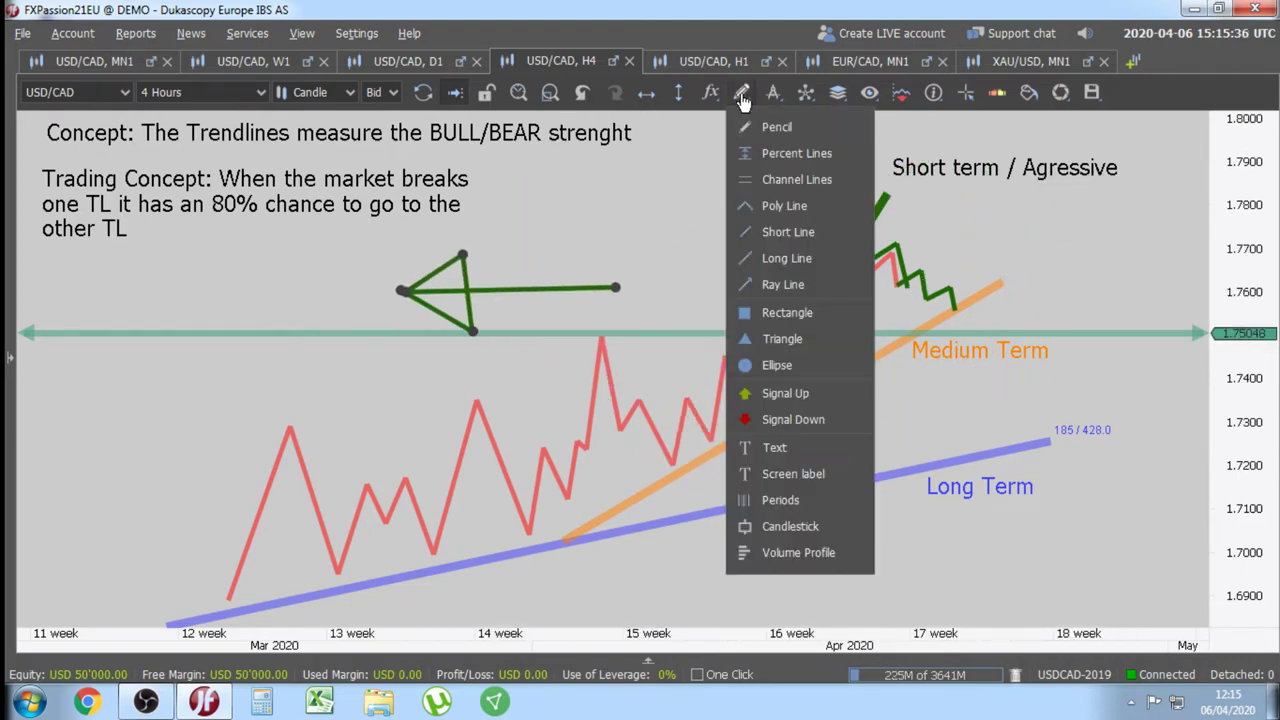
click(773, 92)
click(773, 92)
click(742, 92)
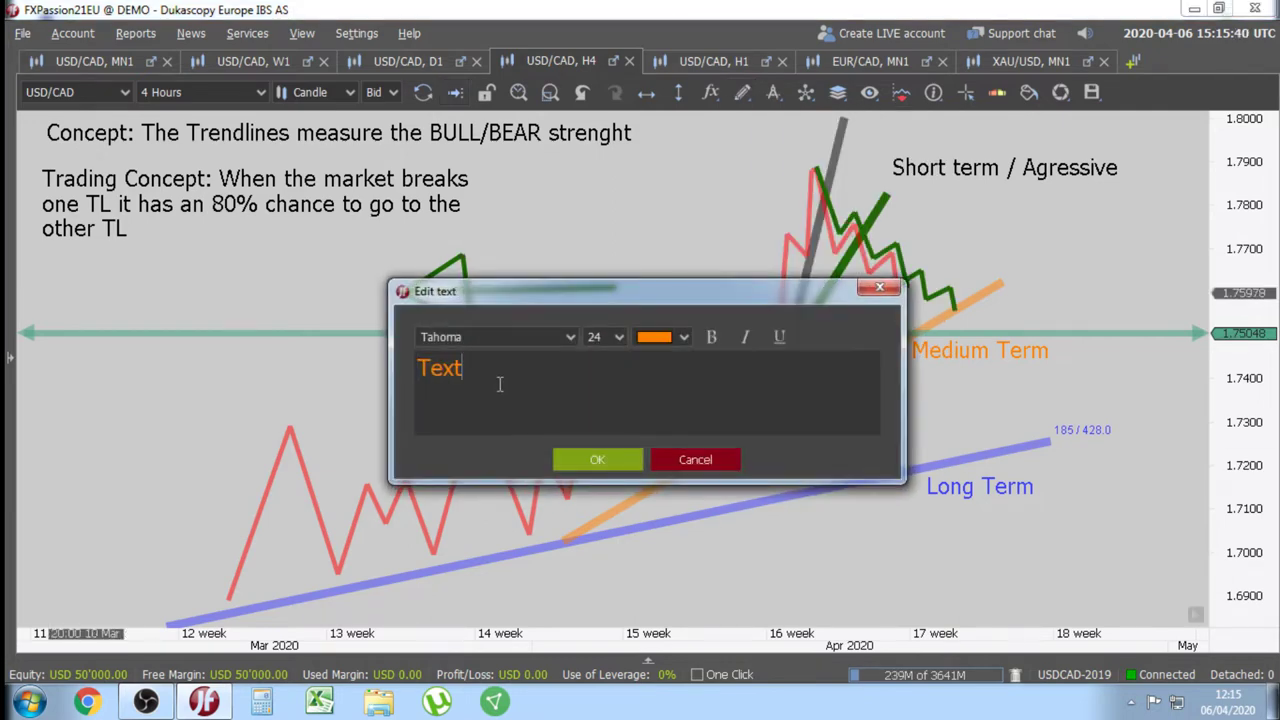
text(HW:)
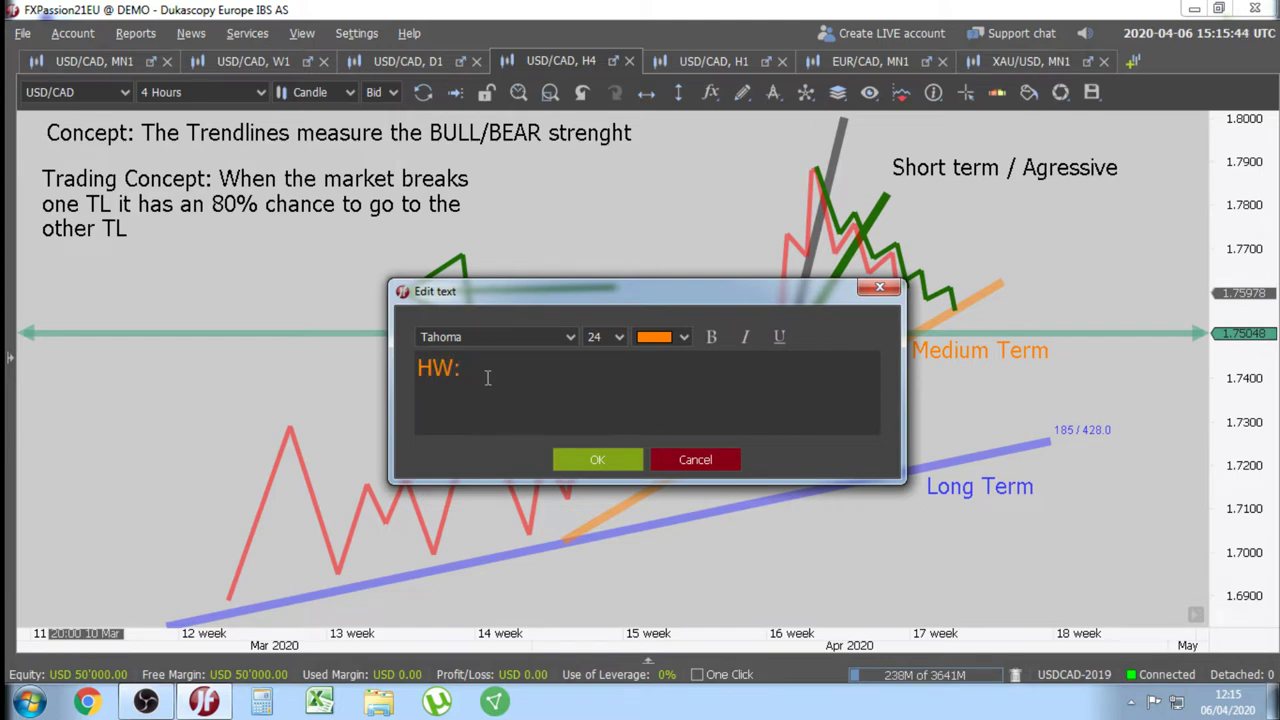
click(686, 337)
click(663, 580)
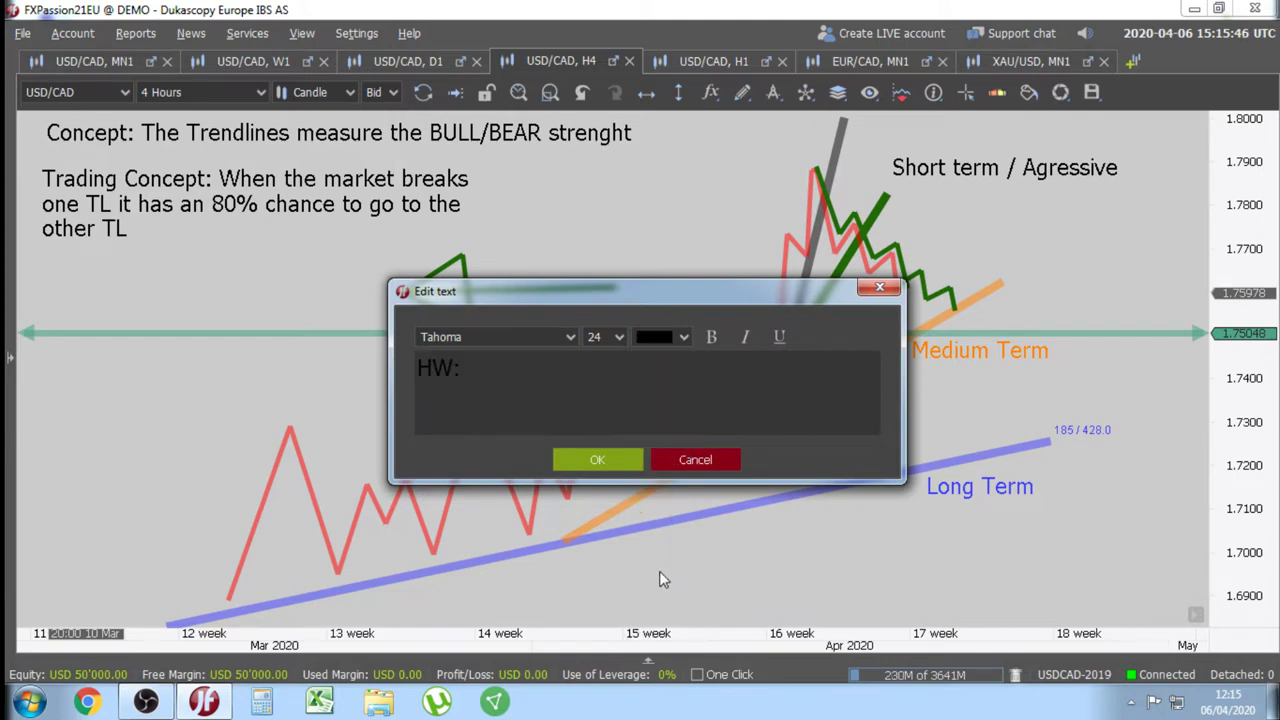
- Complete the note with "Try to find a TRADE when and where the market broke 1 TL and went to the other TL"
text(: Try to find a )
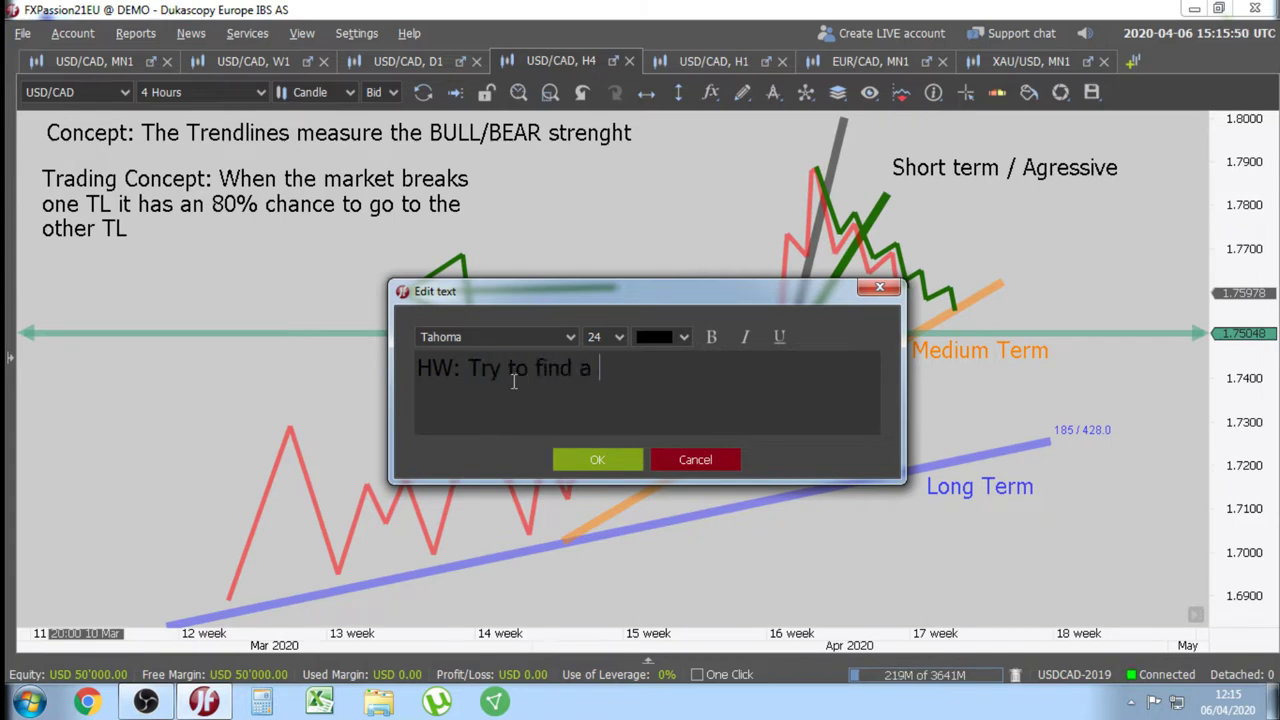
text(TRADE)
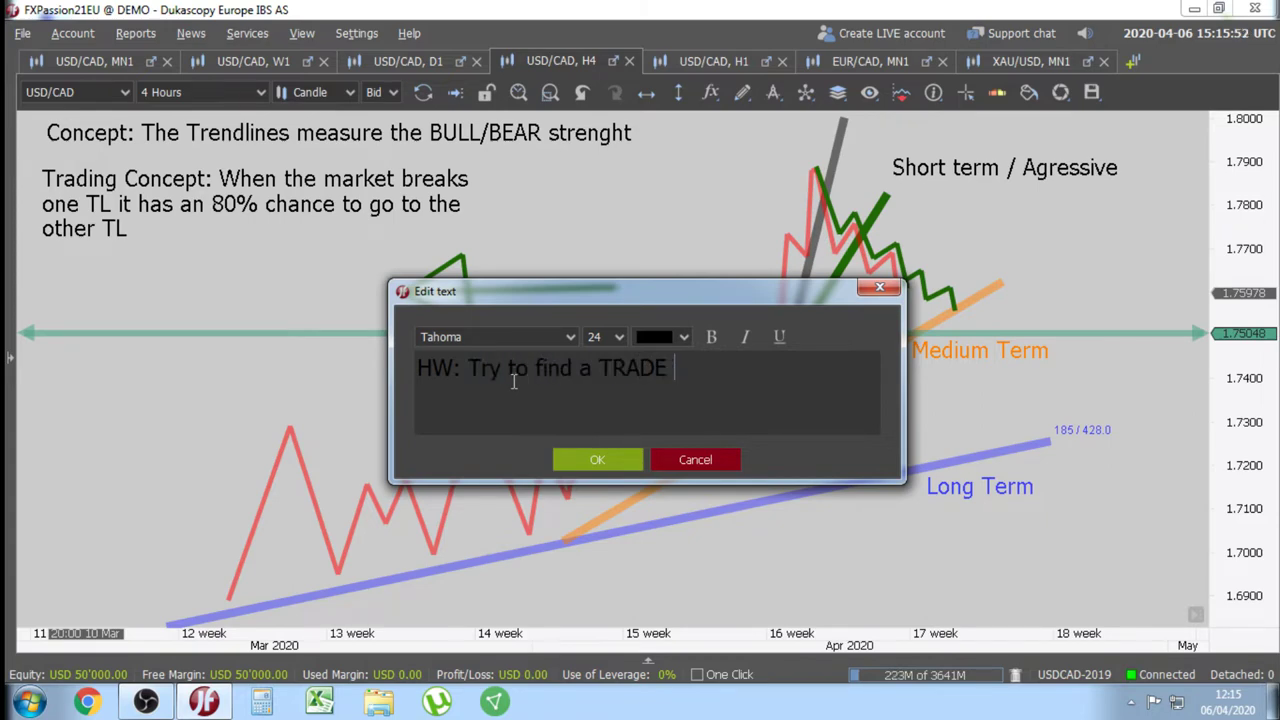
text( when and where)
text( t)
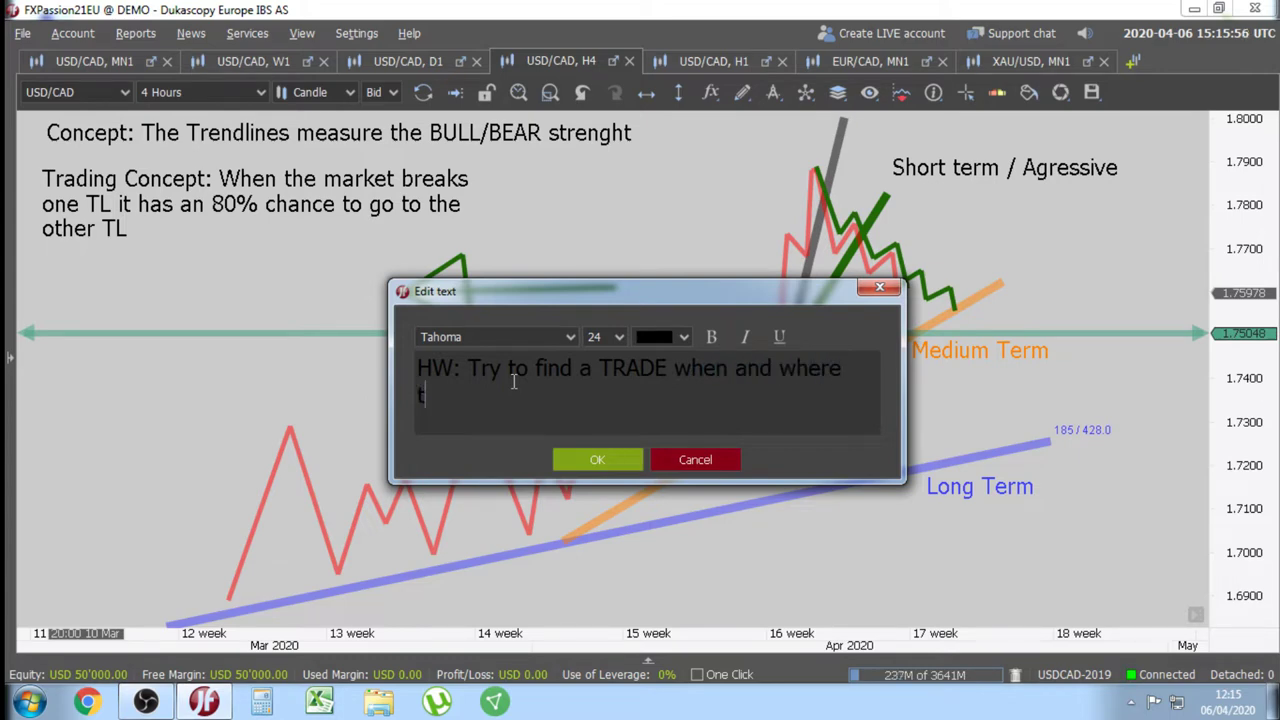
text(he market b)
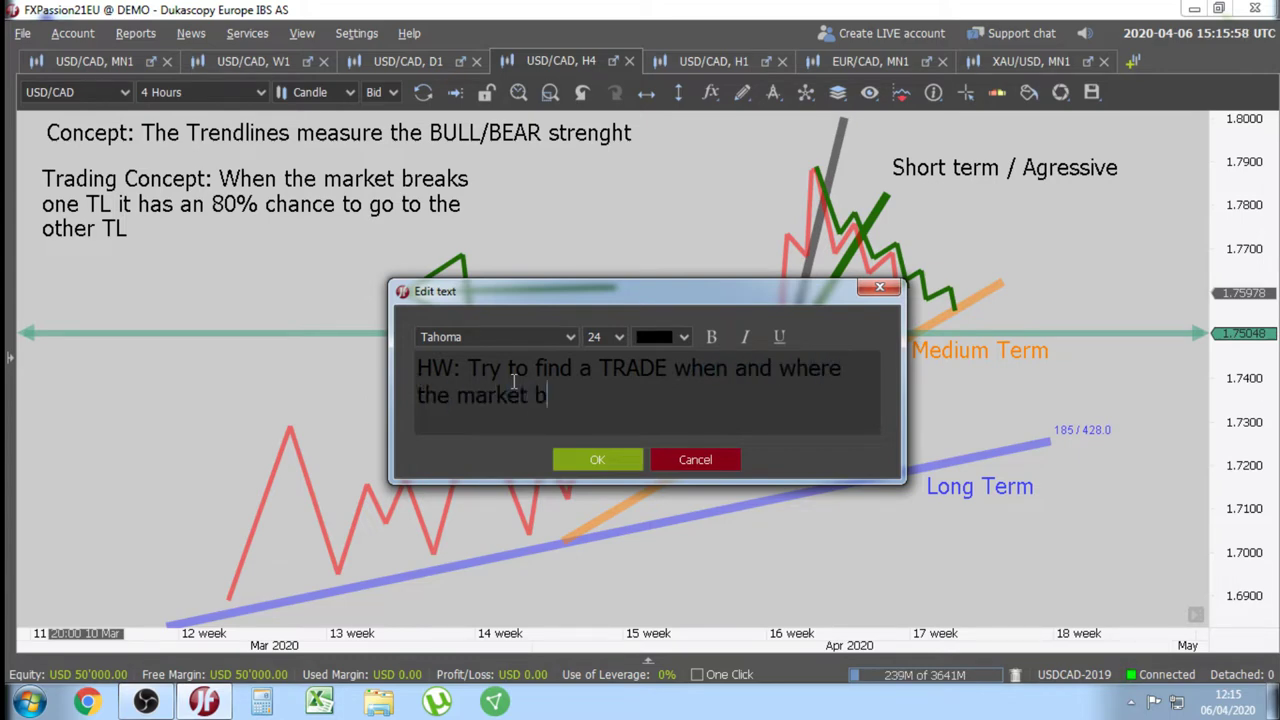
text(roke 1 TL and went)
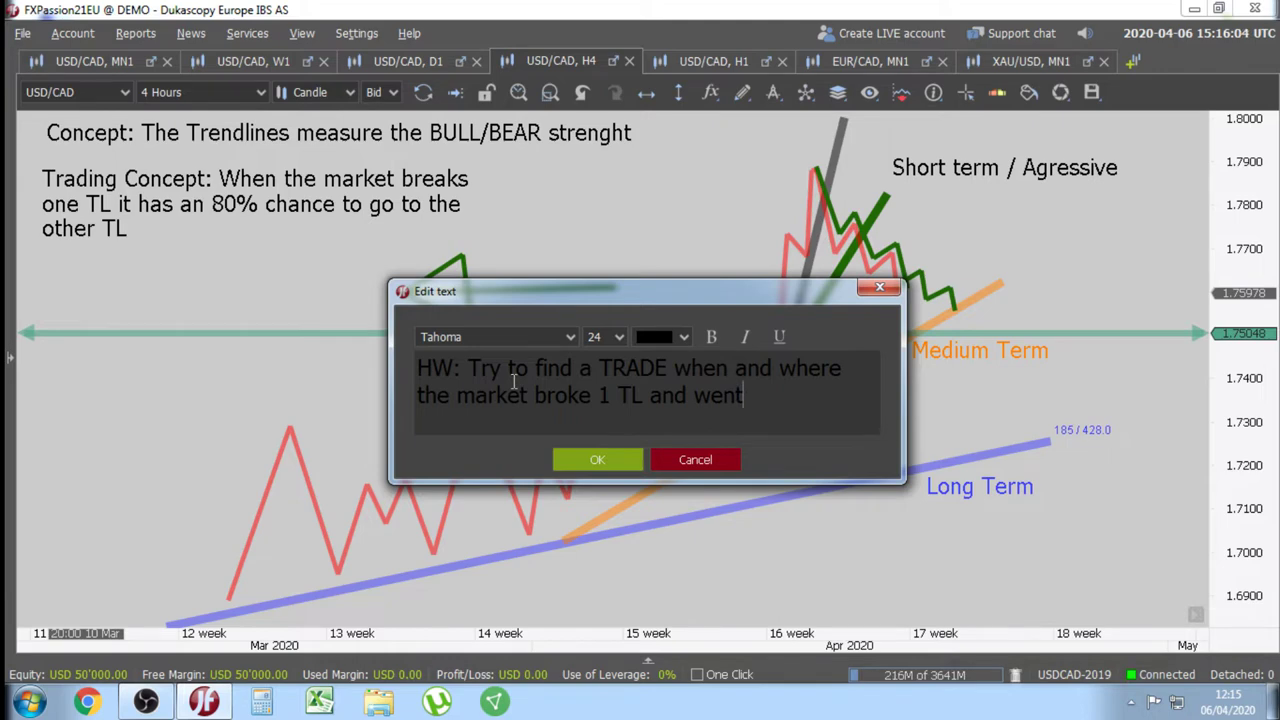
text( to the other TL)
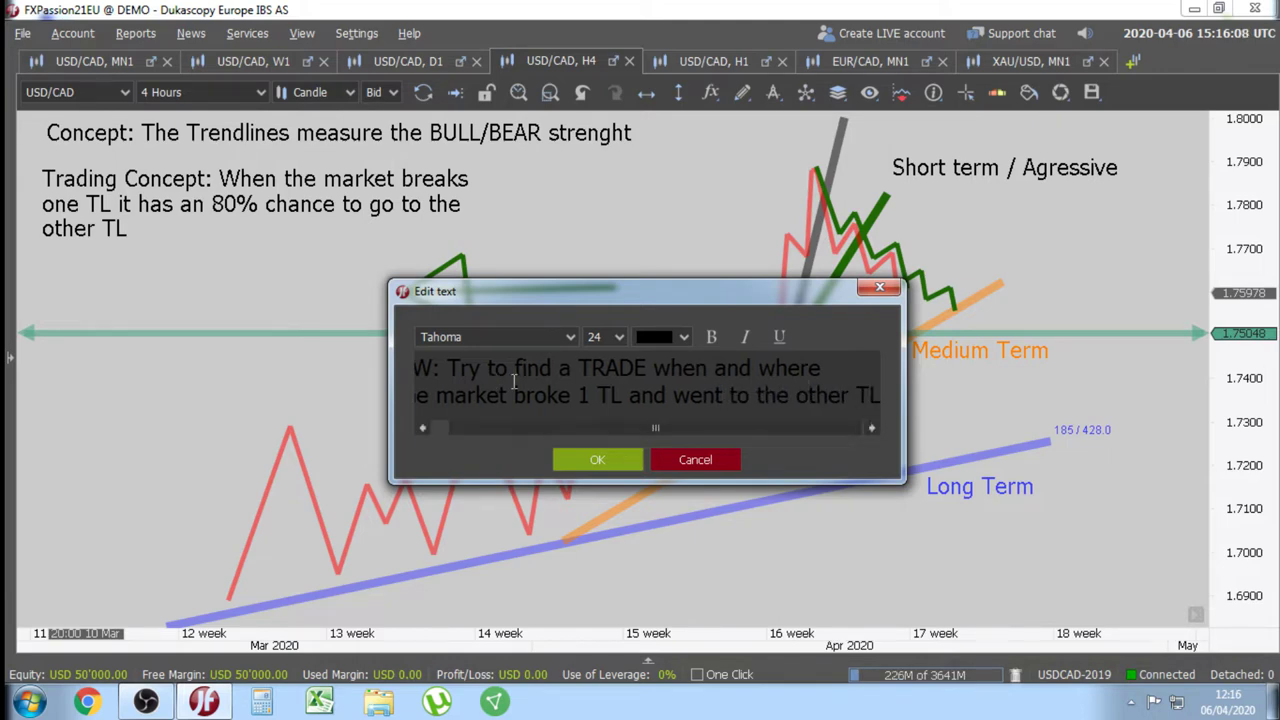
click(592, 462)
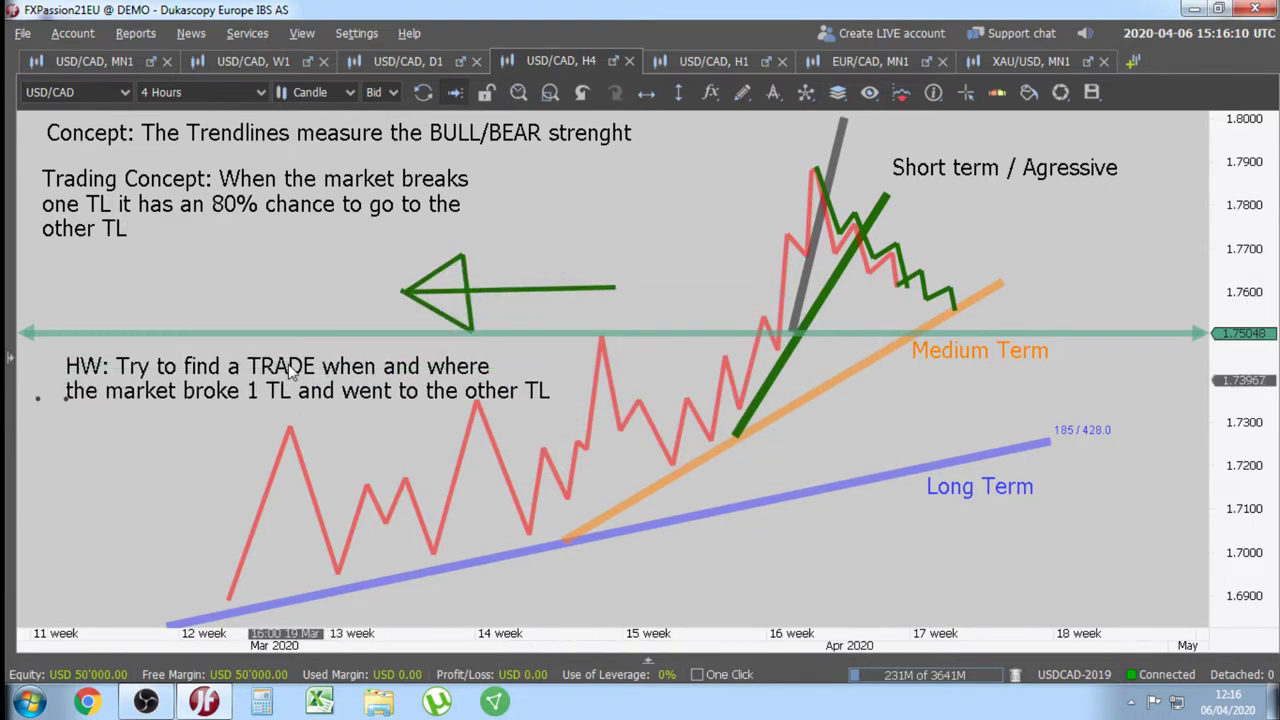
- Align the HW note with the Trading Concept text and move the green arrow up beside that text
drag(290, 370, 287, 366)
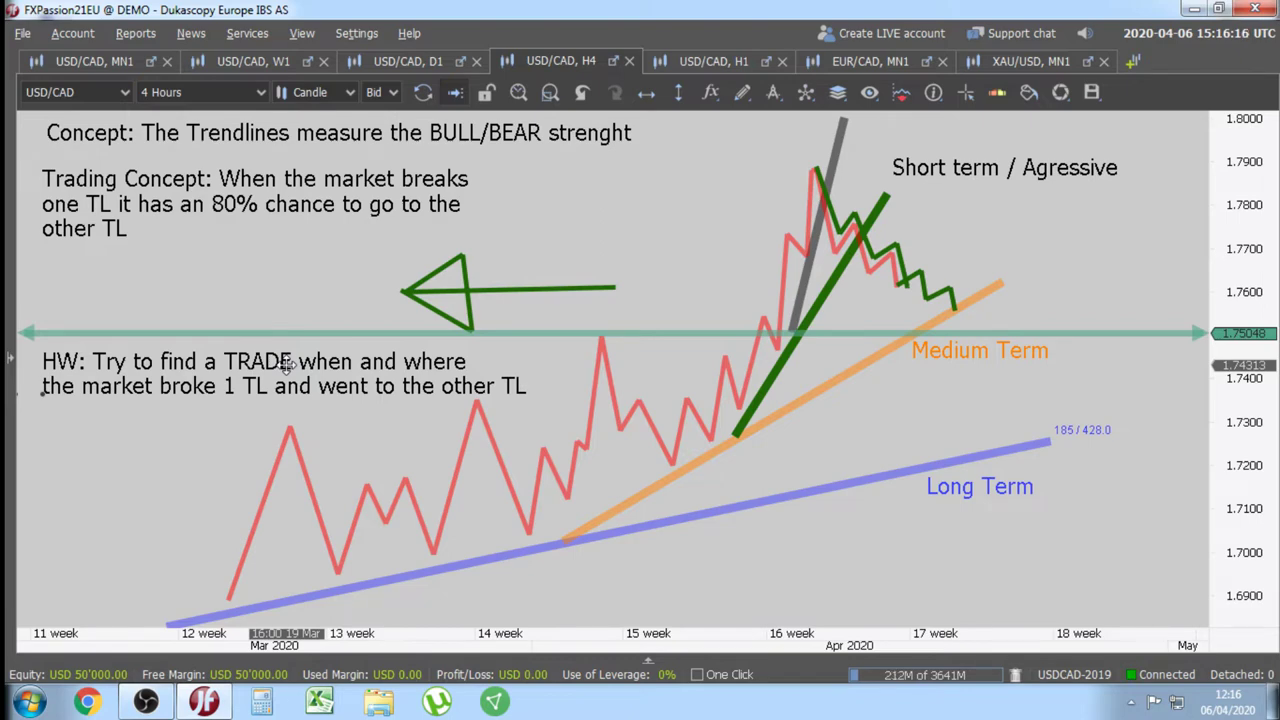
click(548, 289)
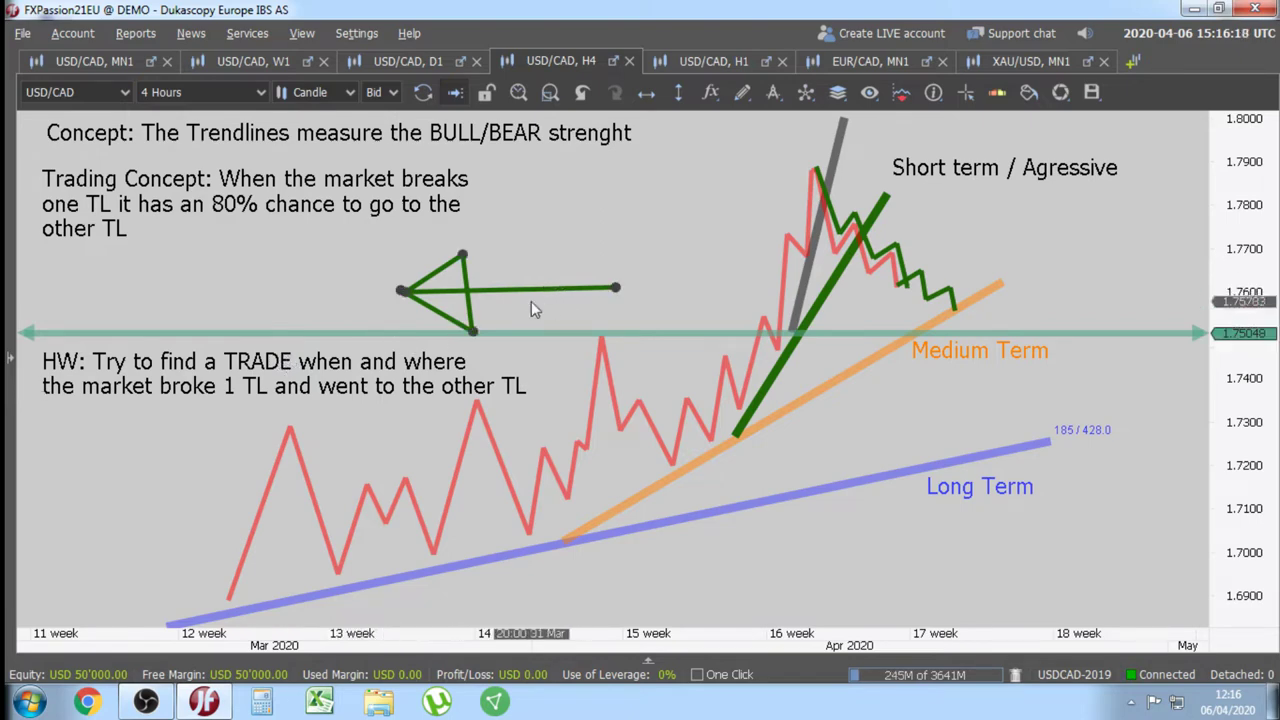
mouse_move(554, 283)
mouse_down()
mouse_move(646, 183)
mouse_move(762, 131)
mouse_move(690, 200)
mouse_move(1025, 200)
mouse_move(1012, 240)
mouse_move(805, 200)
mouse_move(576, 199)
mouse_move(1060, 178)
mouse_move(992, 211)
mouse_move(1005, 238)
mouse_move(948, 203)
mouse_move(1068, 263)
mouse_move(961, 209)
mouse_move(1019, 210)
mouse_move(1022, 225)
mouse_move(197, 356)
mouse_move(220, 364)
mouse_move(230, 340)
mouse_move(480, 349)
mouse_move(505, 381)
mouse_move(395, 350)
mouse_move(920, 300)
mouse_move(977, 181)
mouse_move(998, 262)
mouse_move(921, 192)
mouse_move(986, 263)
mouse_move(1083, 282)
mouse_move(1080, 268)
mouse_move(657, 271)
mouse_move(691, 241)
mouse_up()
- Draw an ellipse around the Trading Concept text and set its background color to amber
click(742, 92)
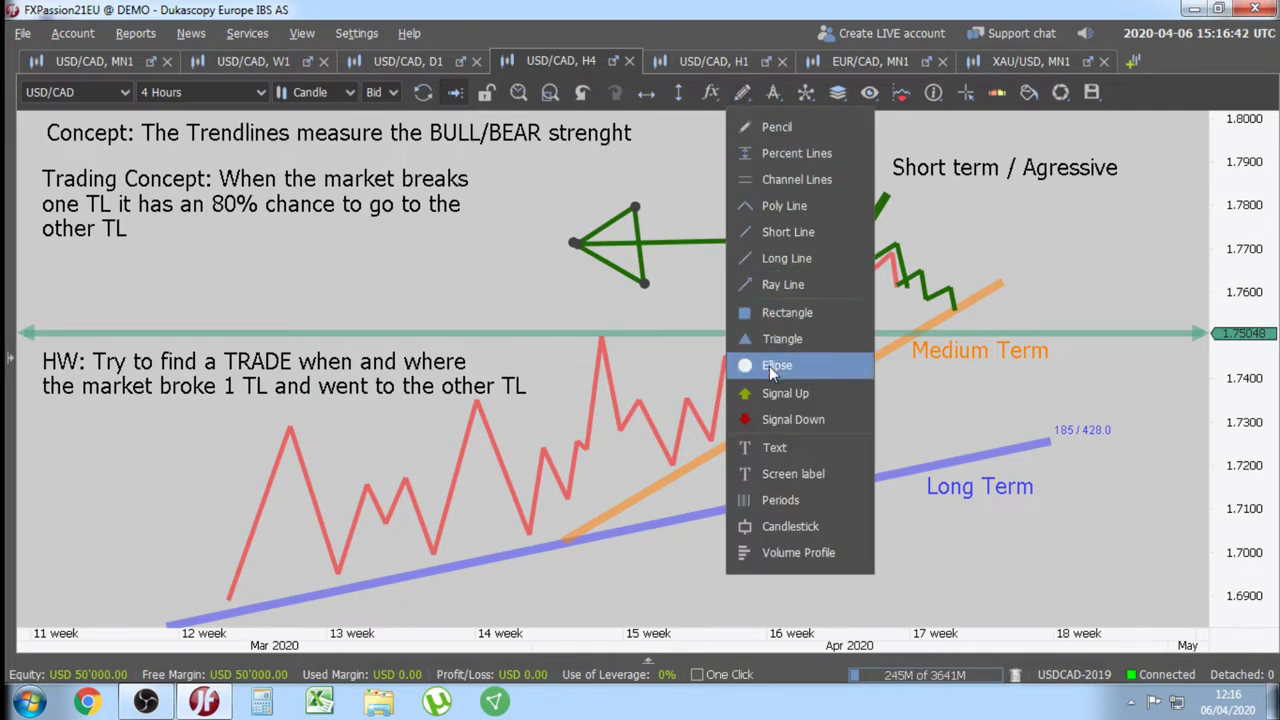
click(769, 366)
drag(40, 150, 469, 258)
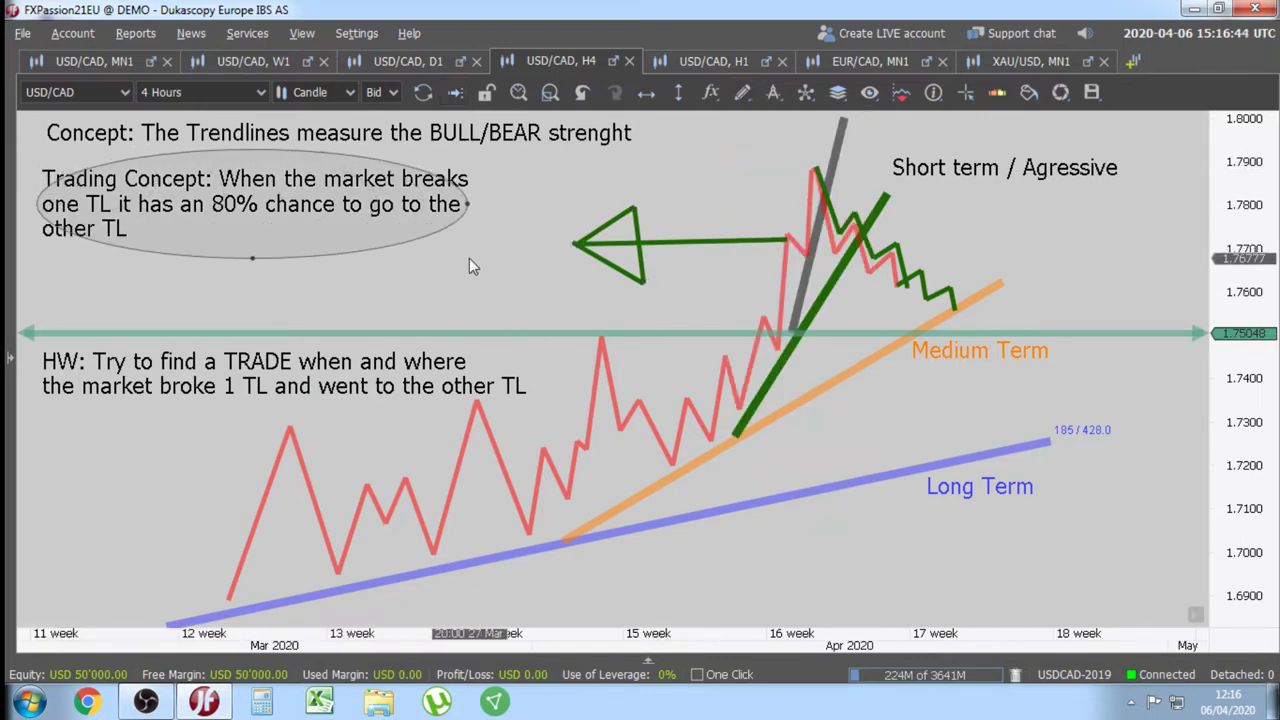
right_click(252, 253)
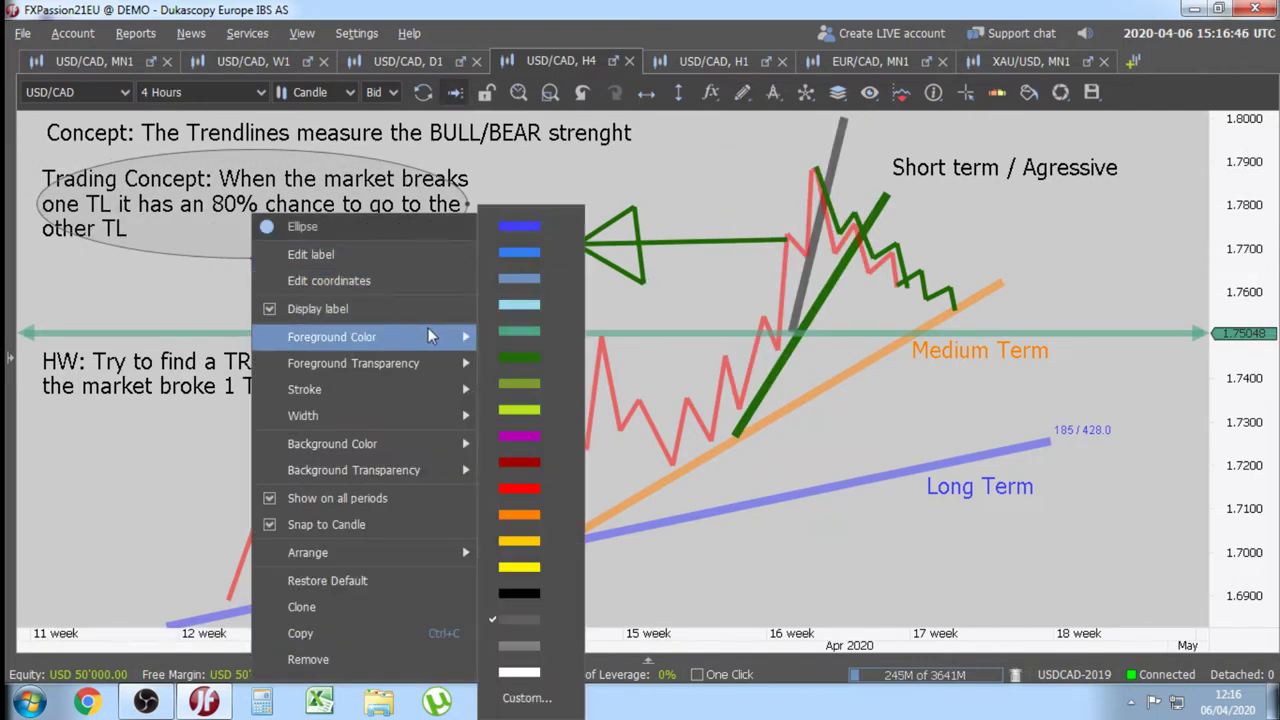
mouse_move(462, 446)
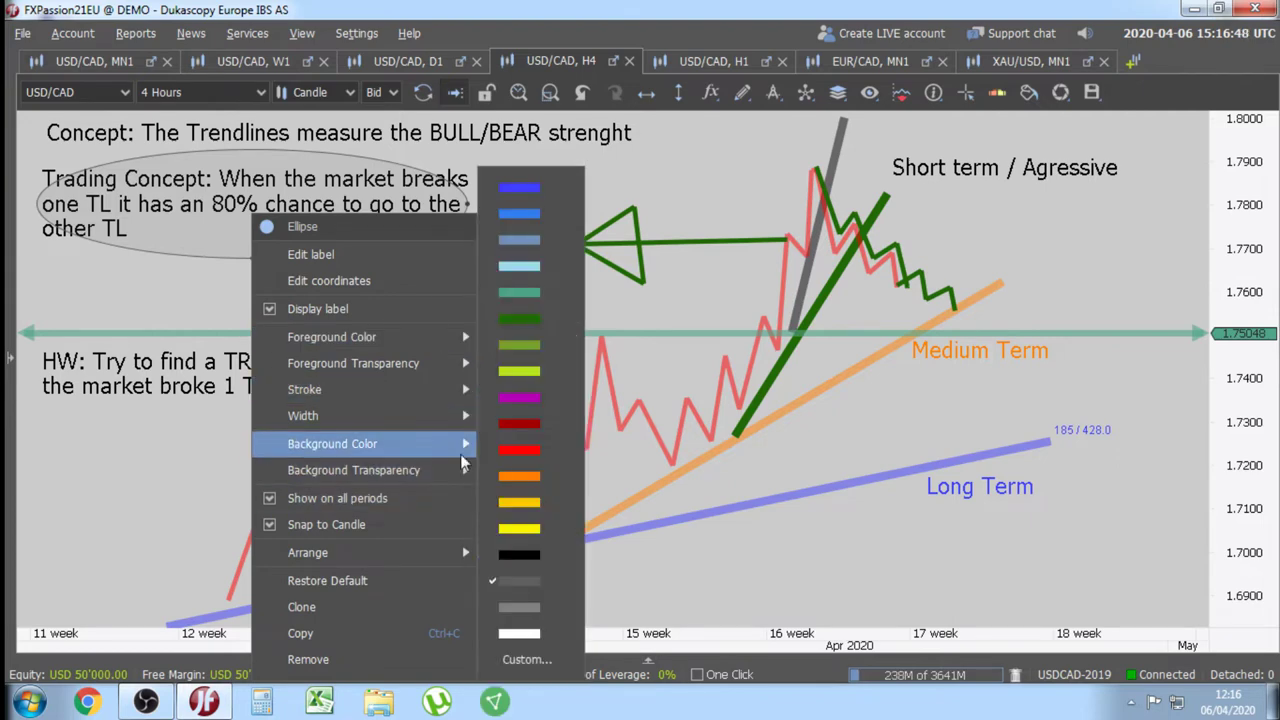
click(515, 503)
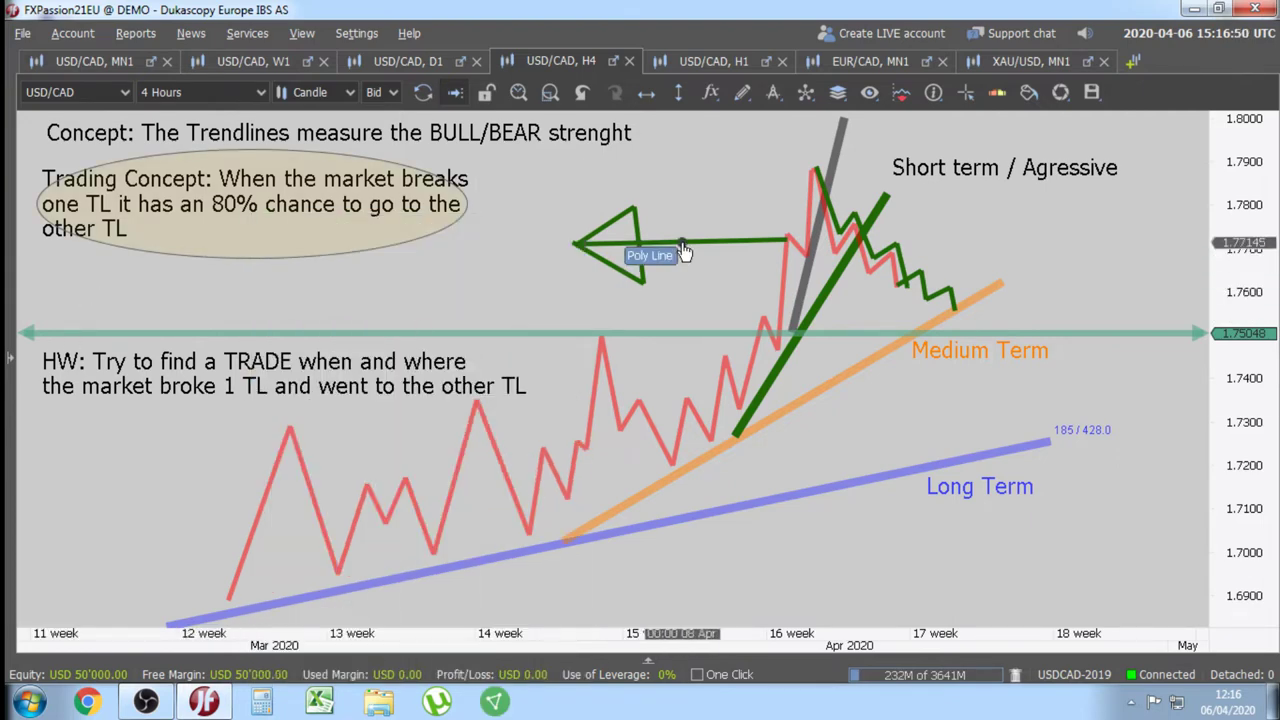
- Delete the last green zigzag segment reaching the orange trendline and move the green arrow beside the remaining zigzag's end
mouse_move(681, 242)
mouse_down()
mouse_move(545, 184)
mouse_move(627, 209)
mouse_move(295, 194)
mouse_move(370, 165)
mouse_move(385, 178)
mouse_move(842, 174)
mouse_move(978, 230)
mouse_move(1059, 232)
mouse_up()
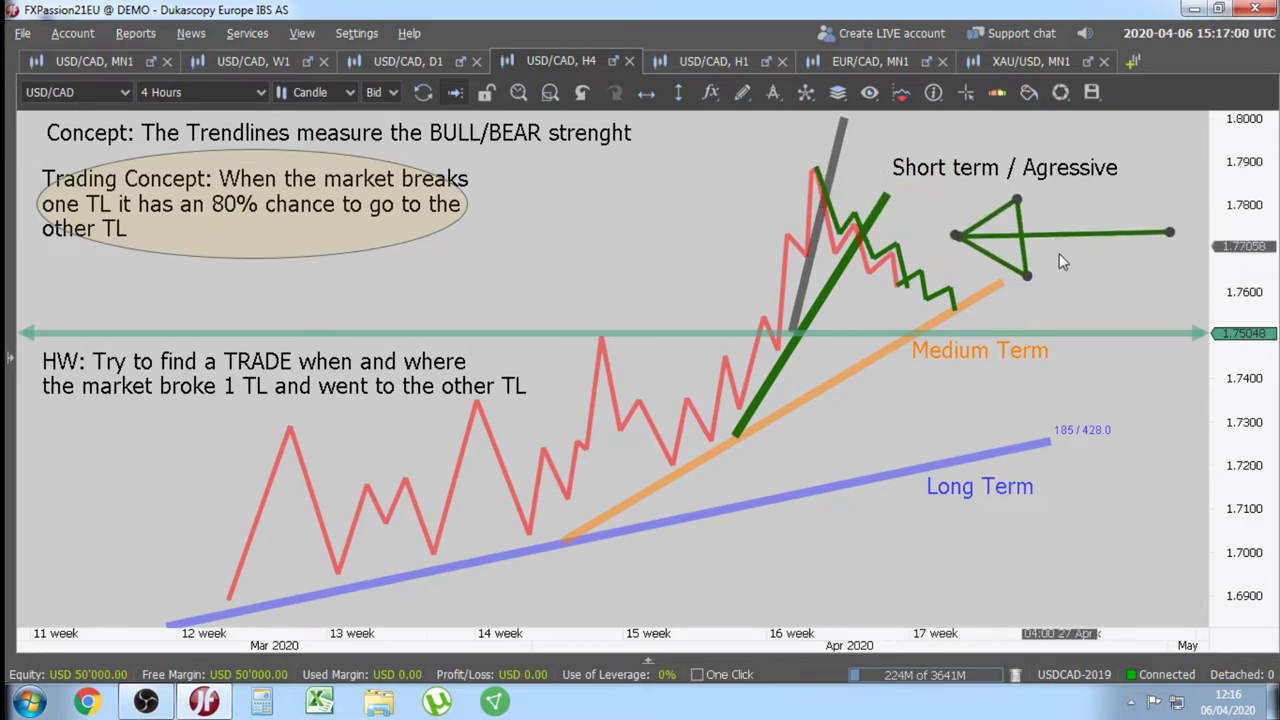
click(943, 297)
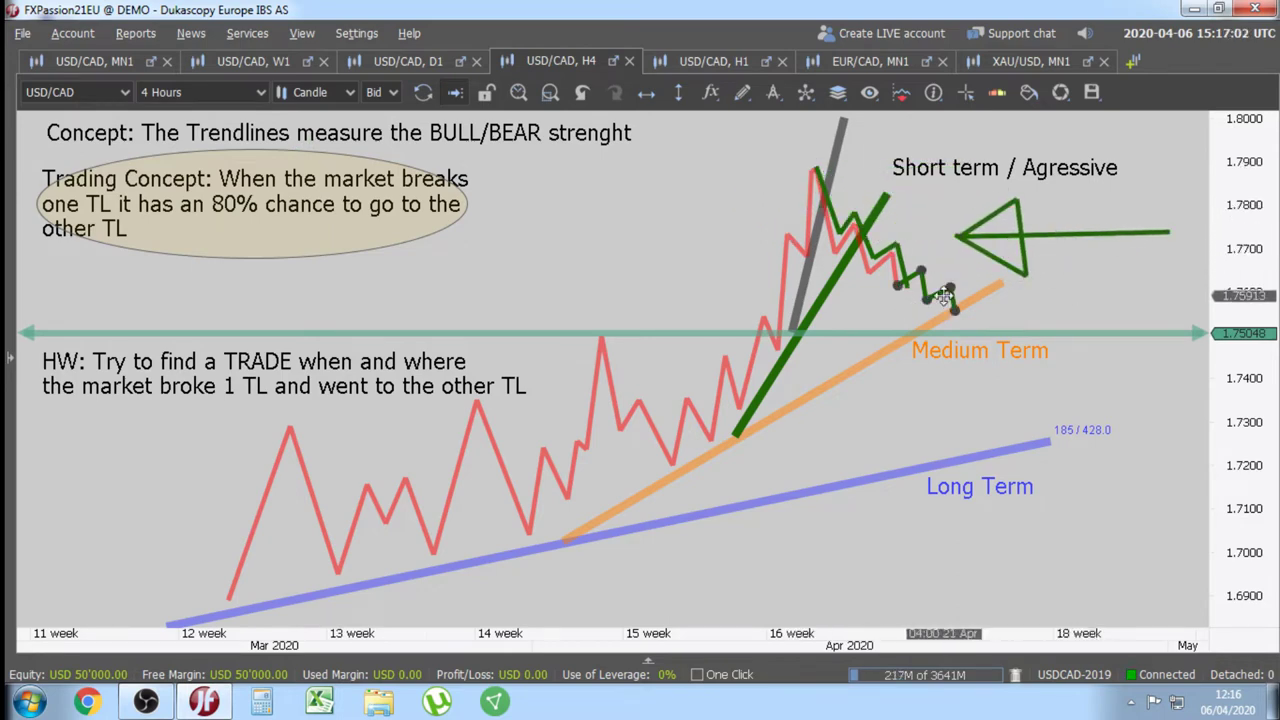
key(Delete)
click(1060, 234)
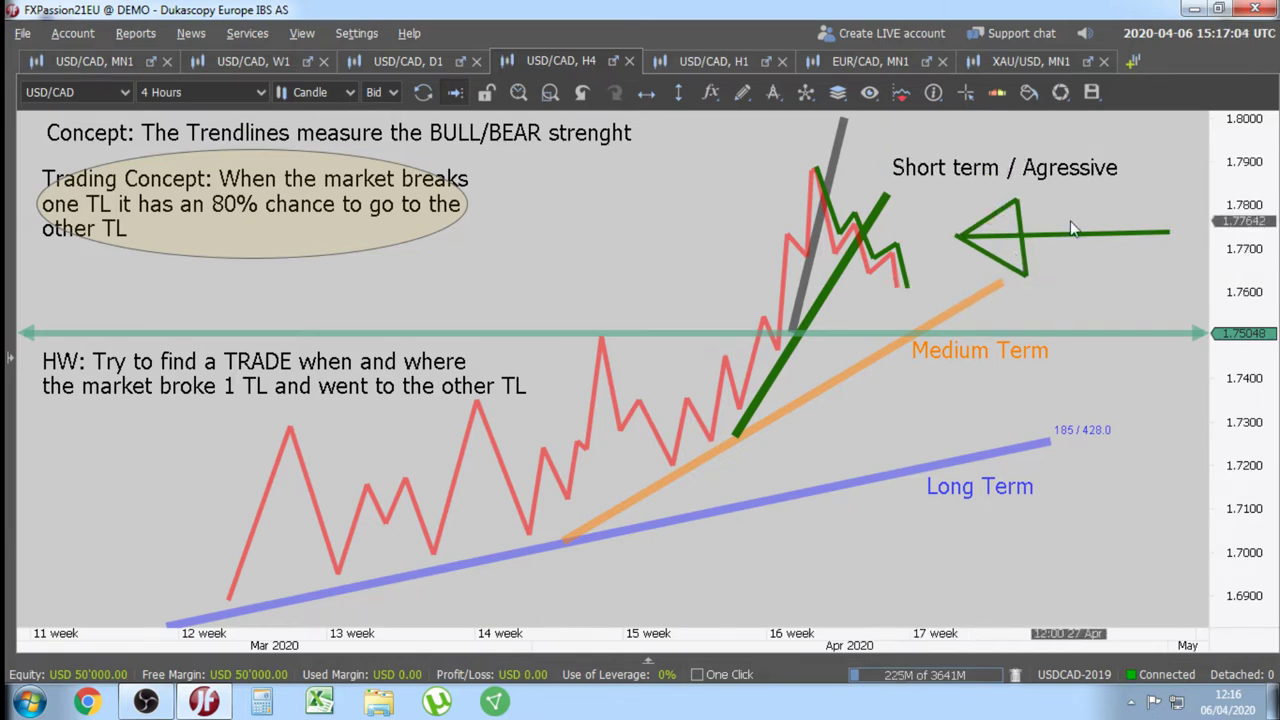
drag(1072, 234, 1048, 266)
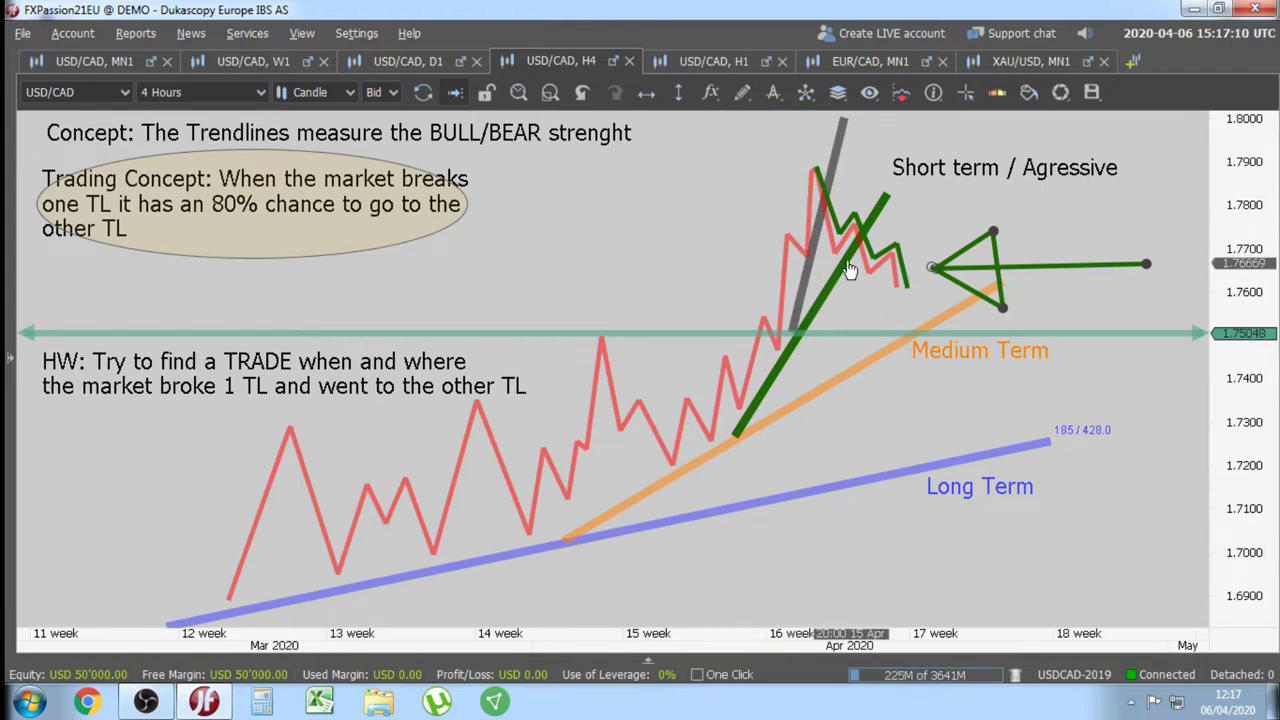
- Mark the three swing lows of the decline after the peak with small rectangles
click(748, 96)
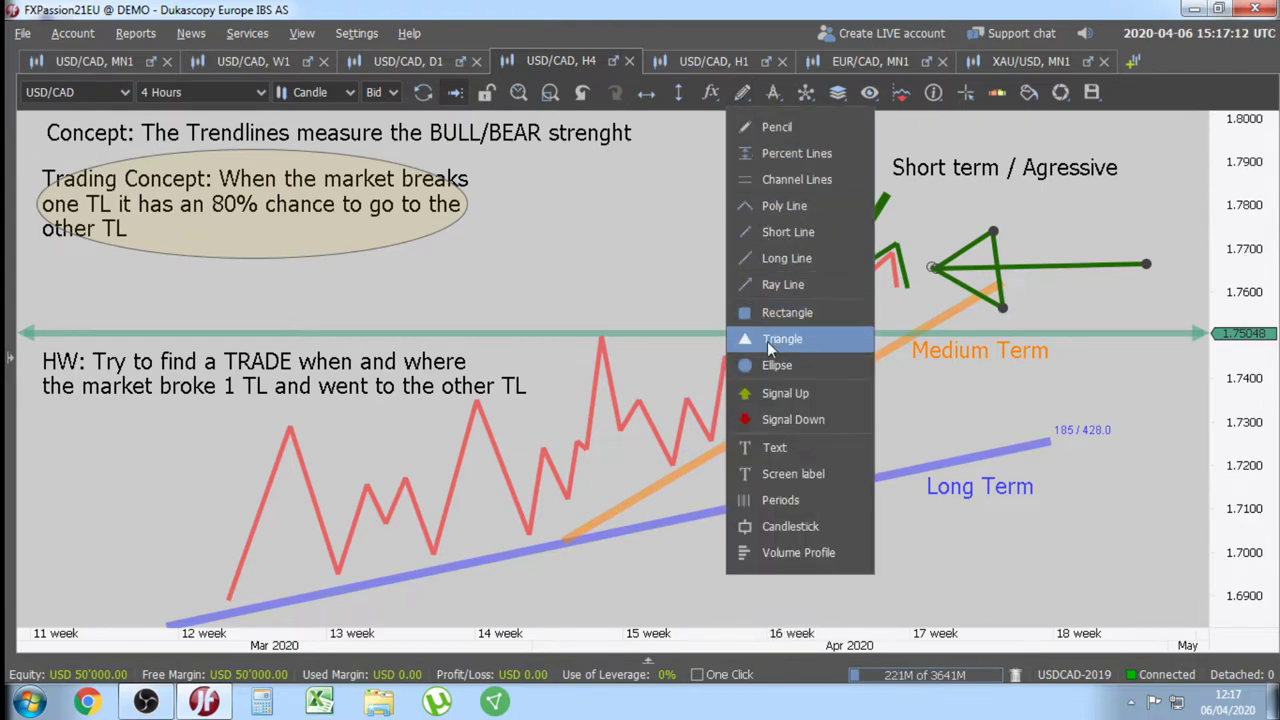
click(768, 314)
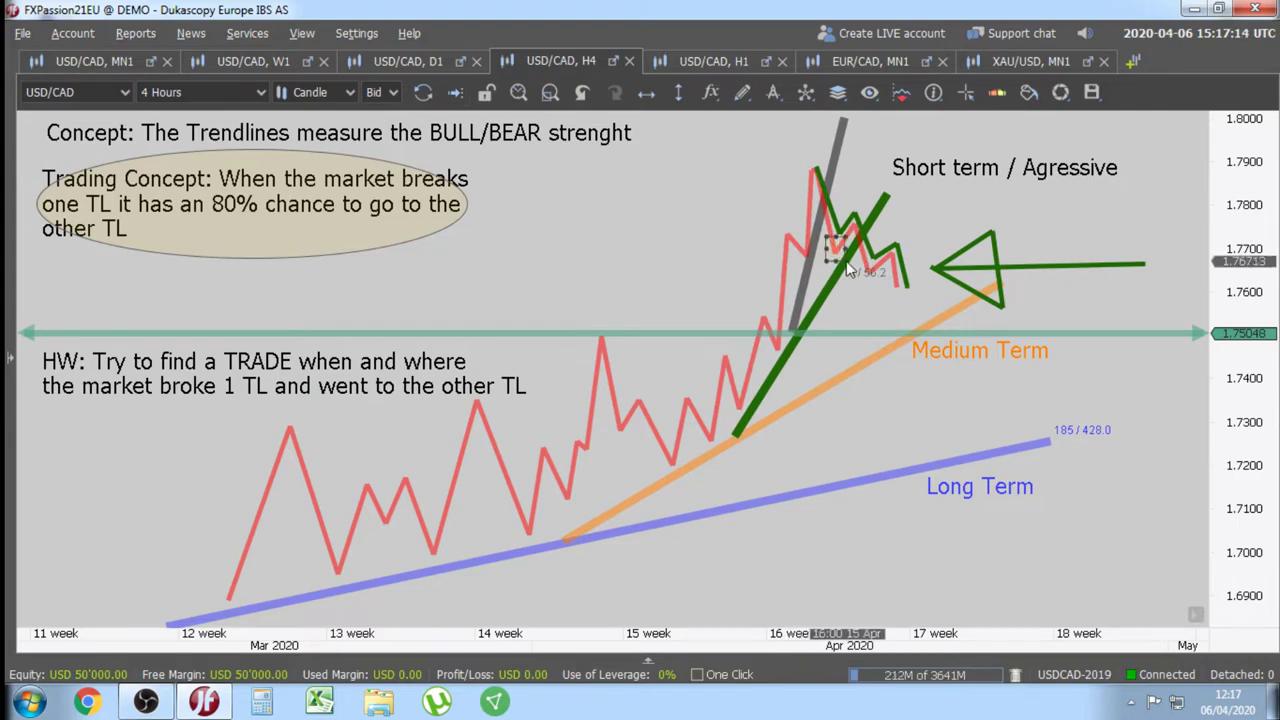
click(743, 96)
click(770, 312)
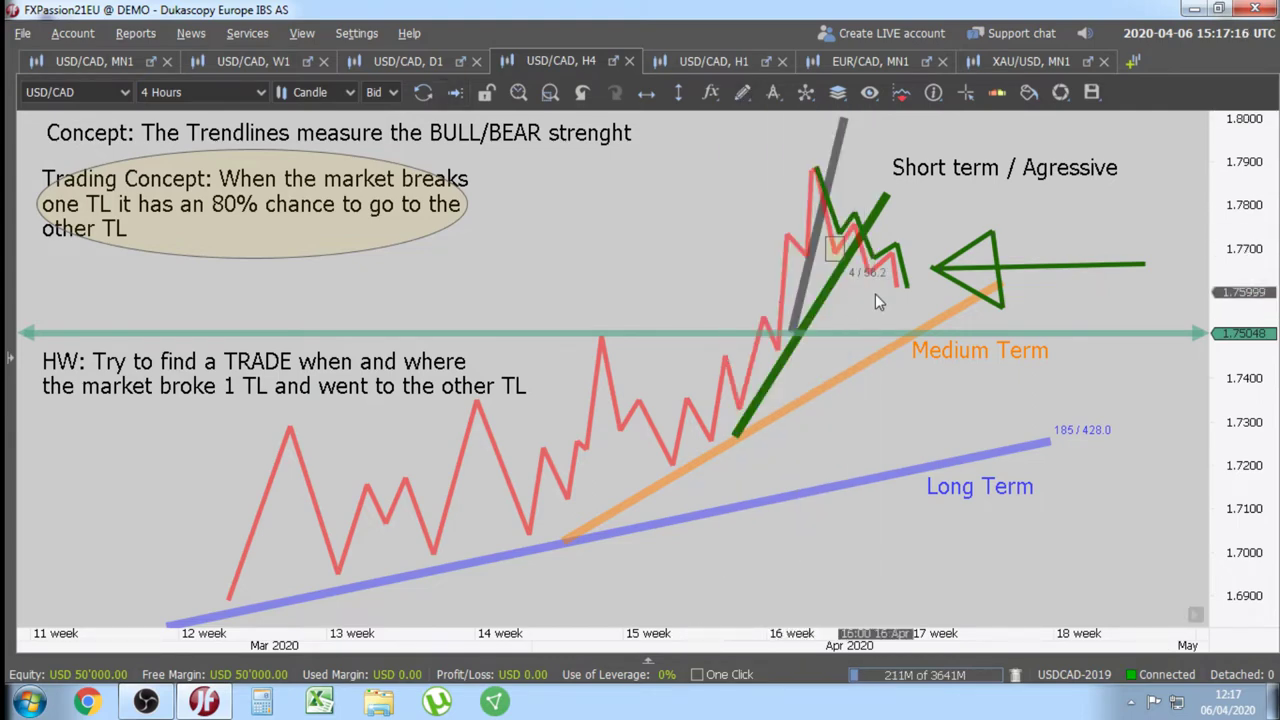
click(743, 92)
click(760, 313)
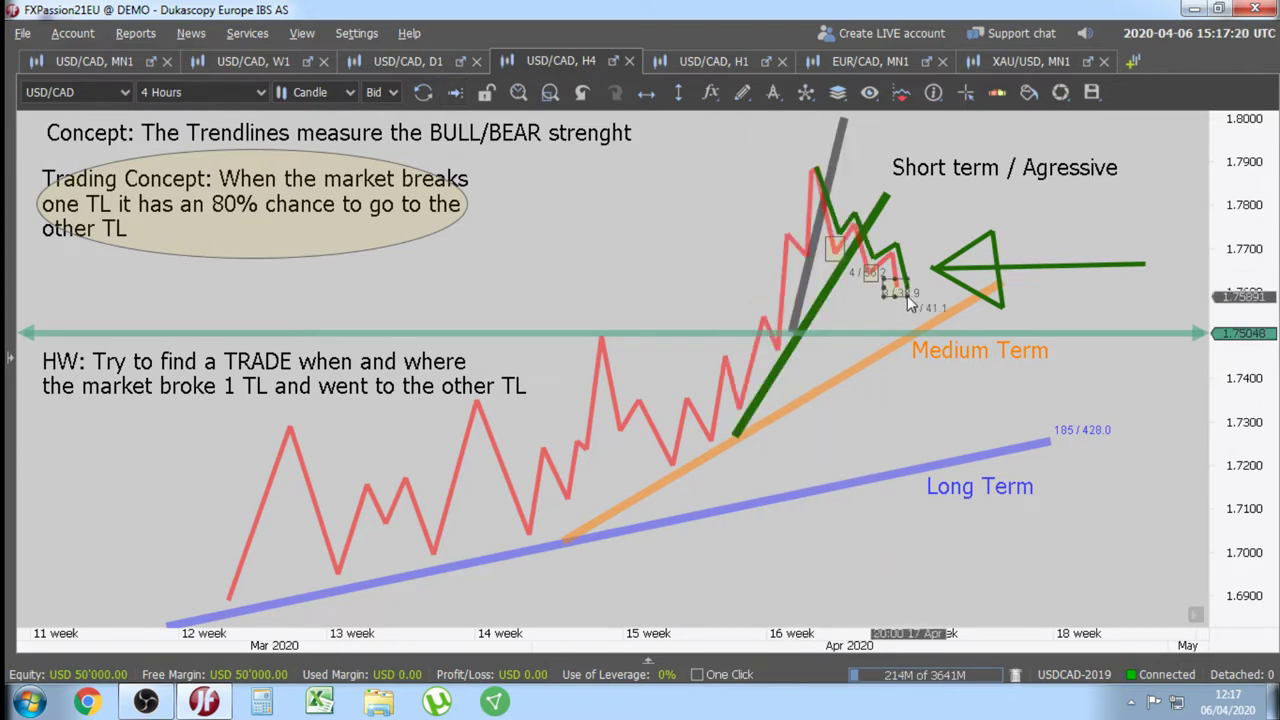
- Mark the two lower swing highs of the decline and the main peak with small rectangles
click(743, 92)
click(765, 313)
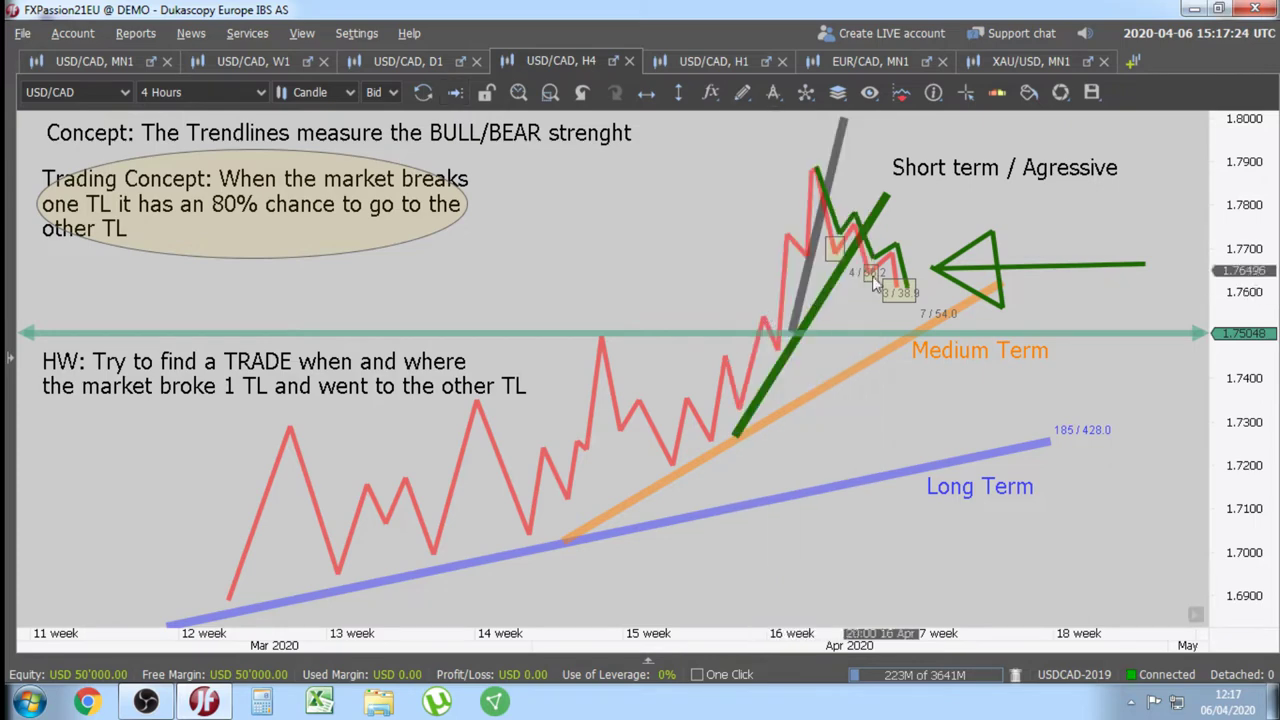
click(743, 92)
click(786, 311)
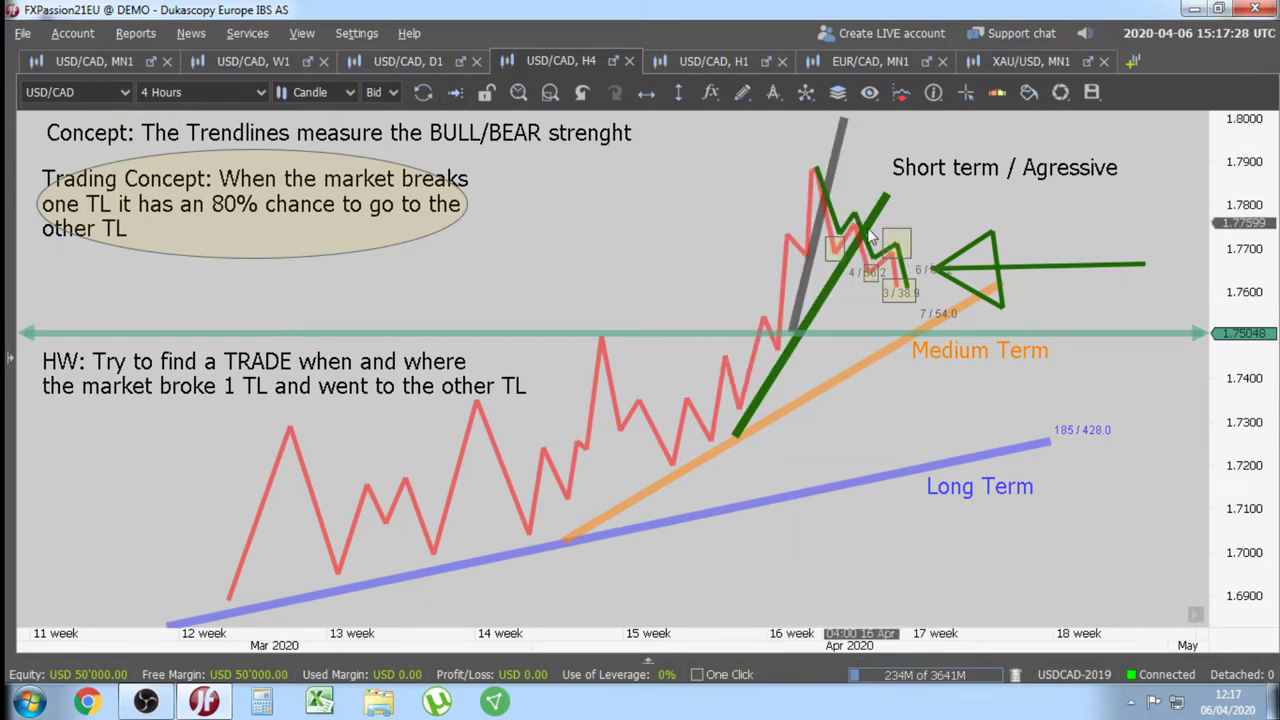
drag(844, 205, 864, 226)
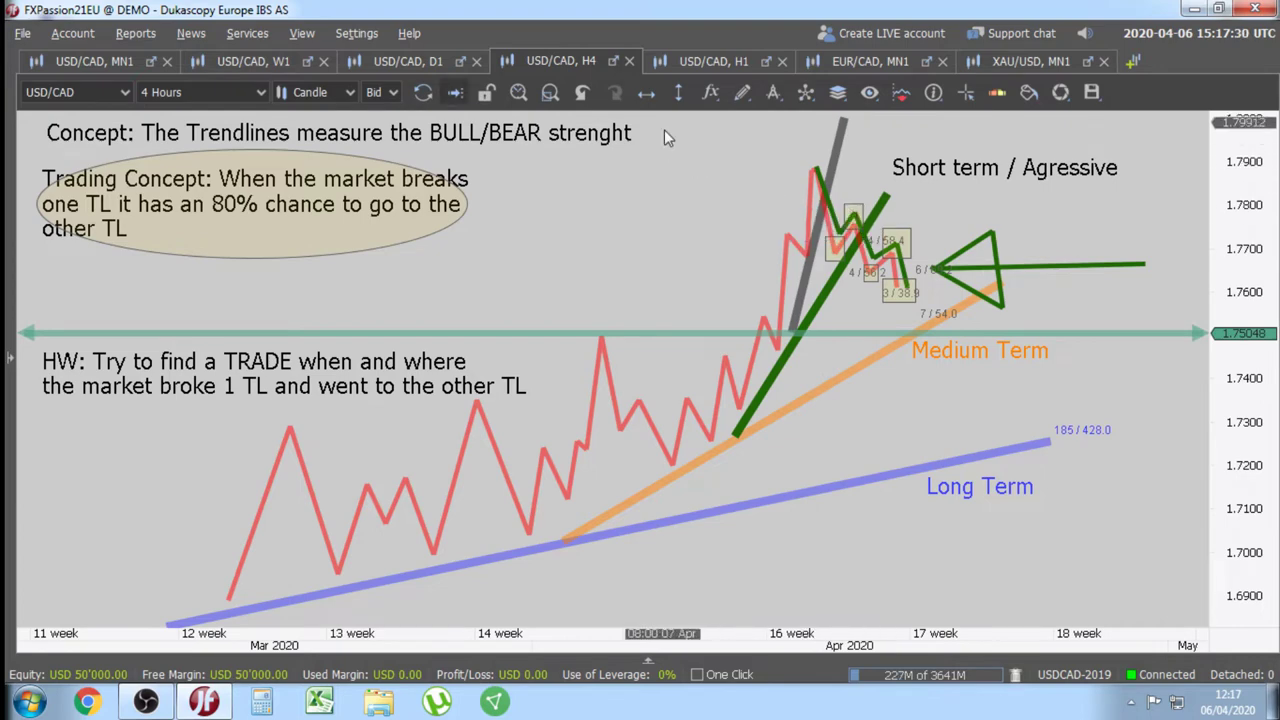
click(740, 95)
click(770, 300)
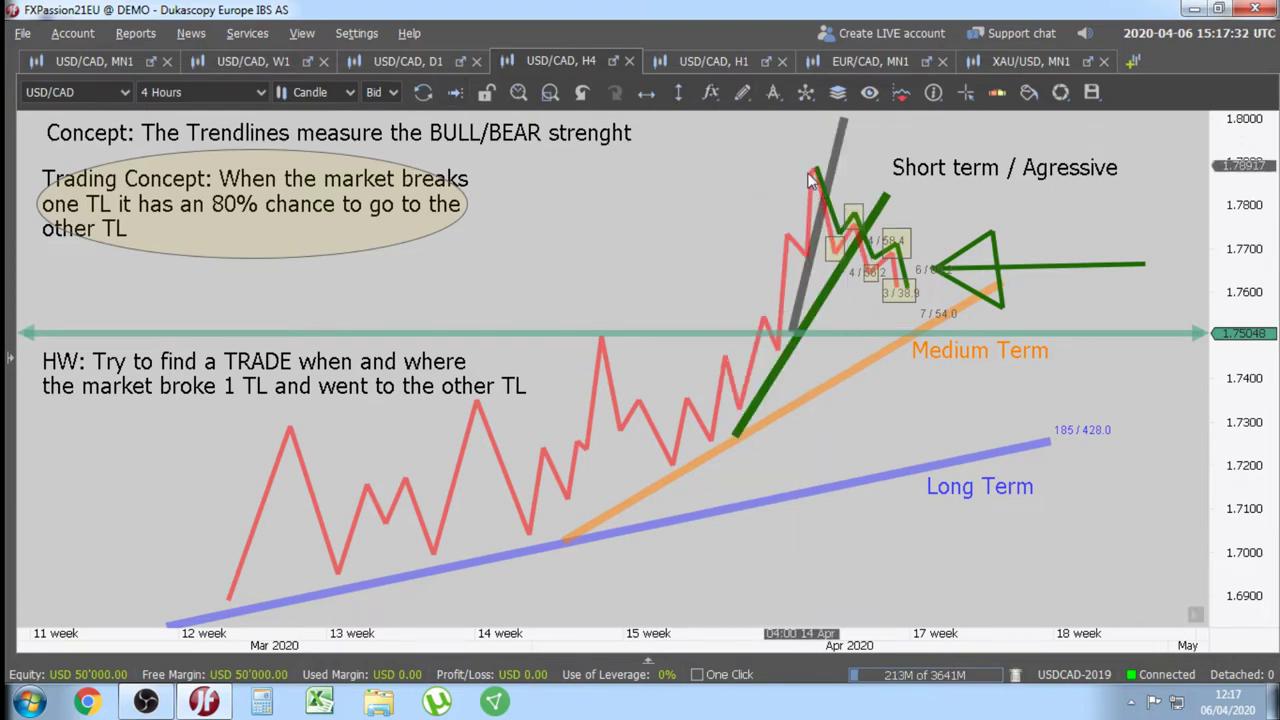
drag(801, 157, 829, 187)
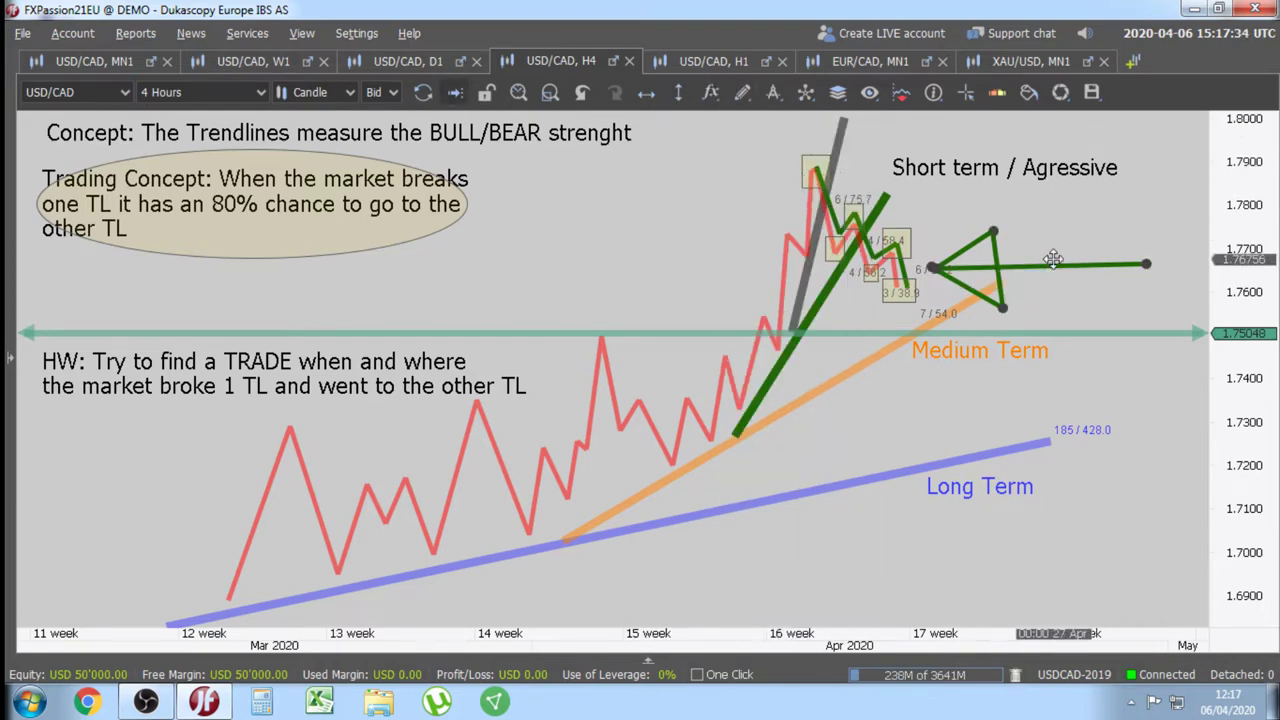
- Place the green arrow beside the boxed swing points and set its foreground color to blue
drag(1051, 262, 1070, 277)
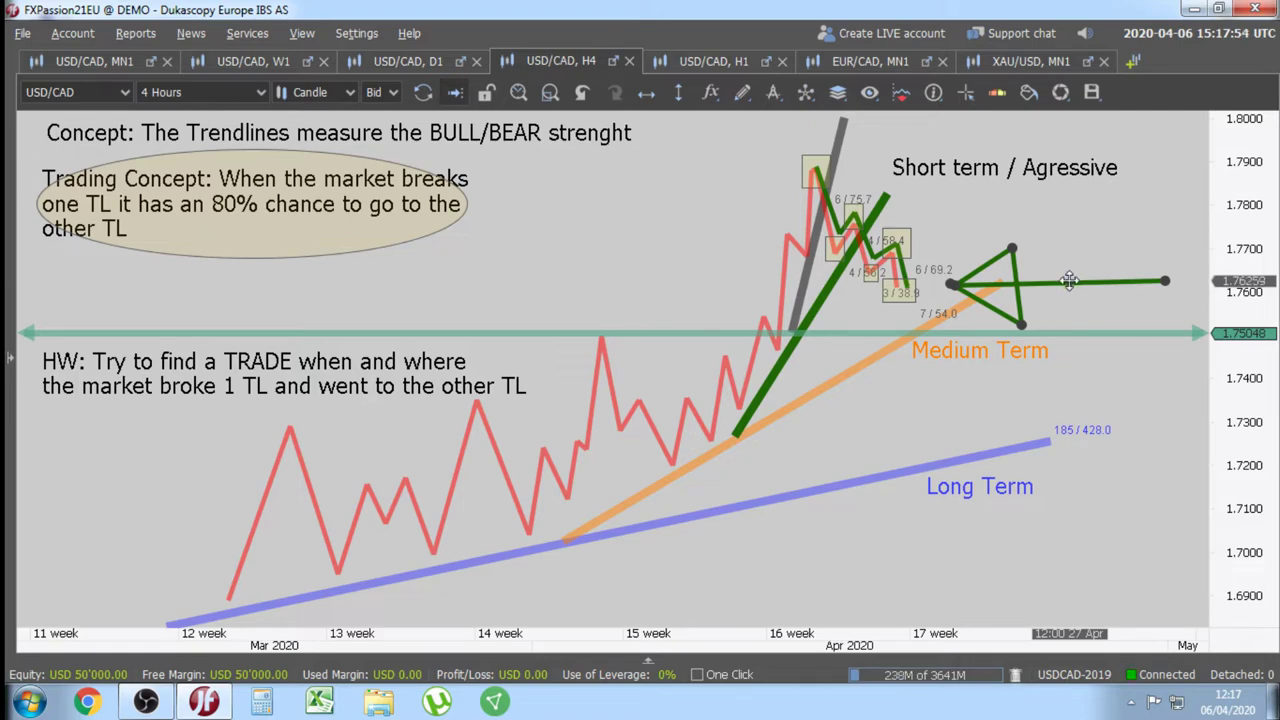
mouse_move(1068, 281)
mouse_down()
mouse_move(1075, 262)
mouse_move(1073, 273)
mouse_move(1055, 238)
mouse_move(1035, 258)
mouse_move(1048, 282)
mouse_move(1100, 271)
mouse_move(1053, 282)
mouse_move(1103, 258)
mouse_move(1053, 268)
mouse_move(1022, 291)
mouse_move(1168, 272)
mouse_move(1038, 268)
mouse_up()
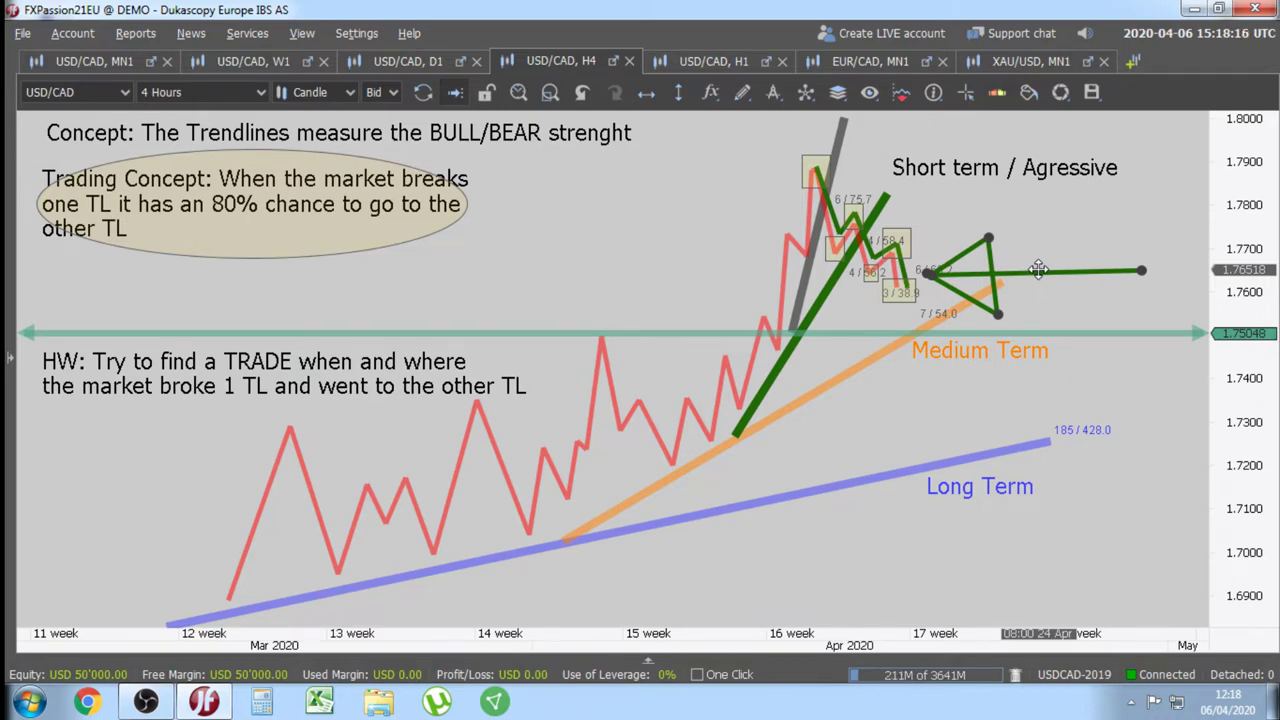
mouse_move(1038, 270)
mouse_down()
mouse_move(1086, 273)
mouse_move(1045, 290)
mouse_move(1050, 275)
mouse_move(1068, 277)
mouse_move(1057, 308)
mouse_move(1036, 266)
mouse_move(1057, 363)
mouse_move(1027, 273)
mouse_move(1050, 372)
mouse_move(1073, 251)
mouse_move(1030, 282)
mouse_move(1071, 283)
mouse_move(1065, 249)
mouse_move(1053, 304)
mouse_move(1065, 283)
mouse_move(1064, 340)
mouse_move(1073, 284)
mouse_move(1195, 205)
mouse_move(1018, 274)
mouse_move(1040, 290)
mouse_move(1045, 270)
mouse_move(1034, 285)
mouse_move(1052, 310)
mouse_move(1038, 265)
mouse_move(1121, 262)
mouse_up()
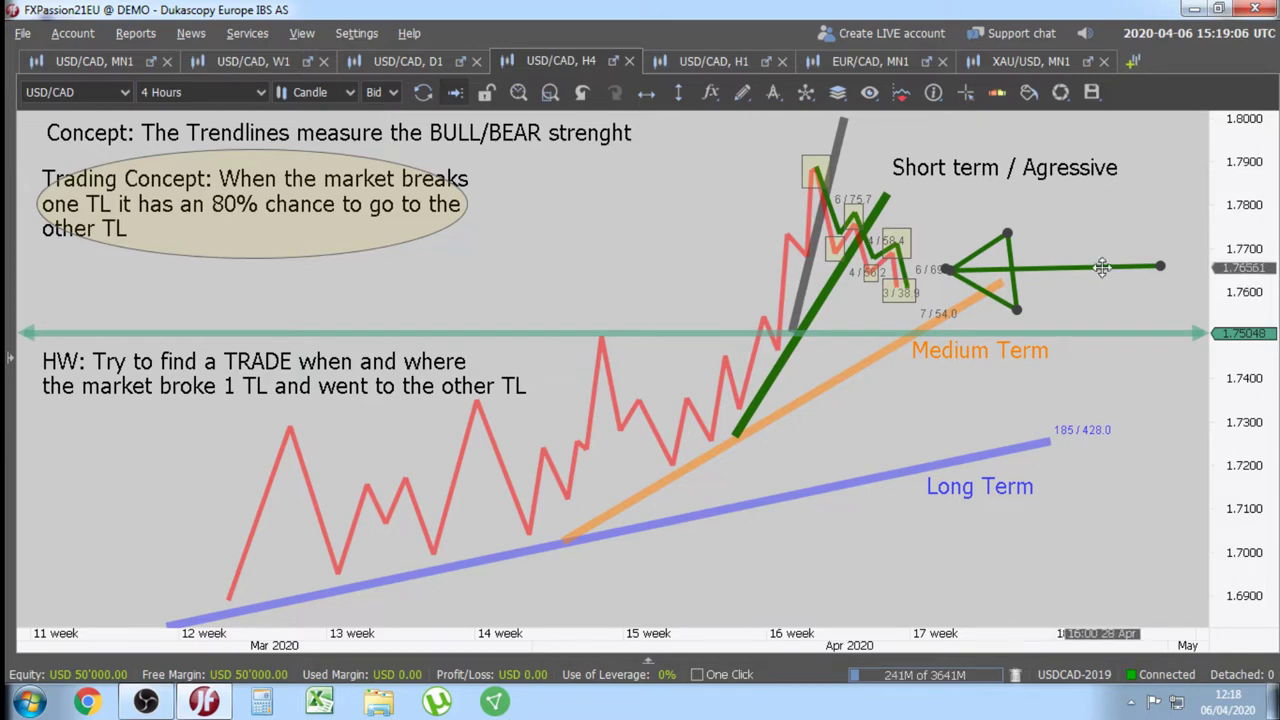
mouse_move(1104, 266)
mouse_down()
mouse_move(1108, 283)
mouse_move(1140, 266)
mouse_move(1077, 277)
mouse_move(1088, 194)
mouse_move(1110, 245)
mouse_move(1080, 261)
mouse_move(1086, 244)
mouse_move(1076, 276)
mouse_up()
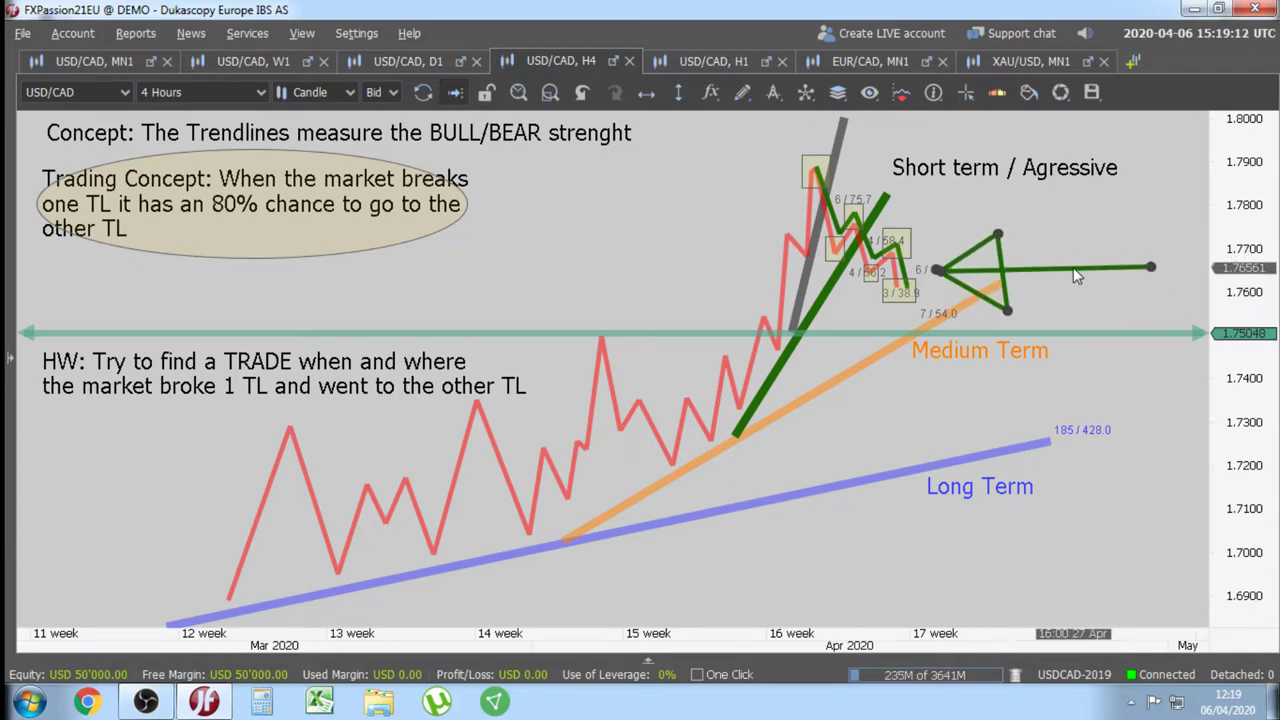
right_click(1073, 267)
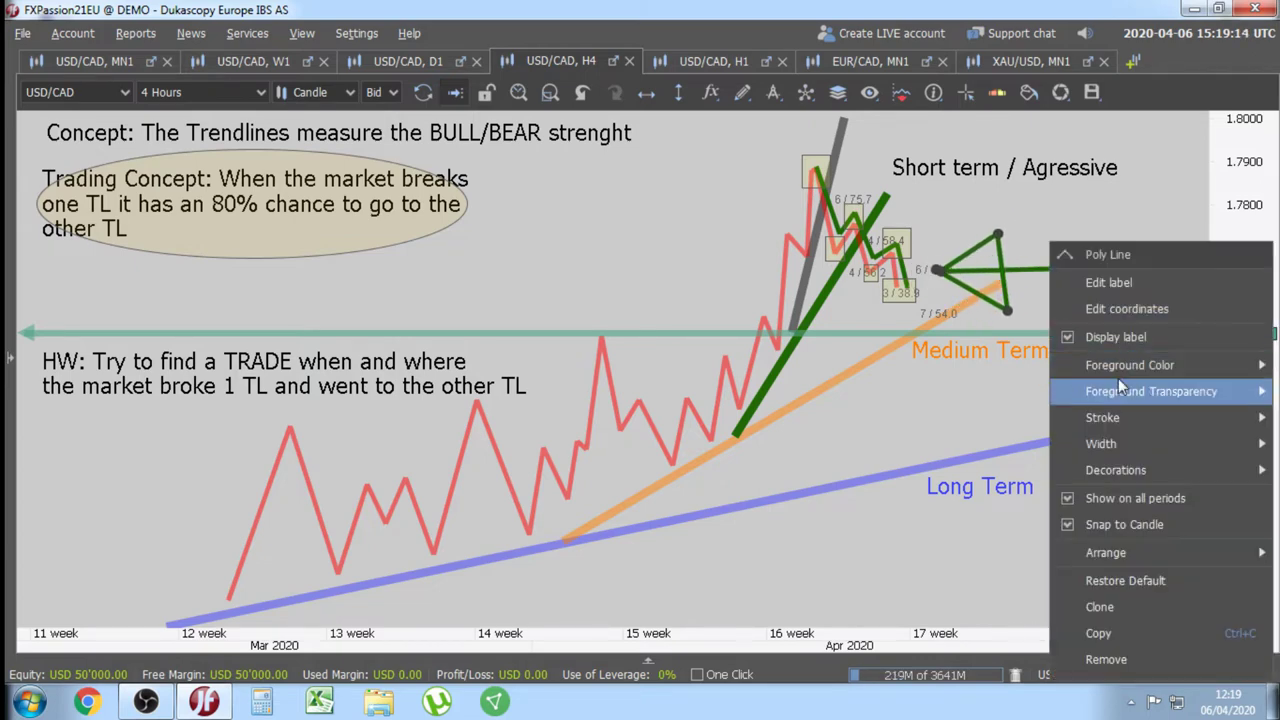
mouse_move(1118, 365)
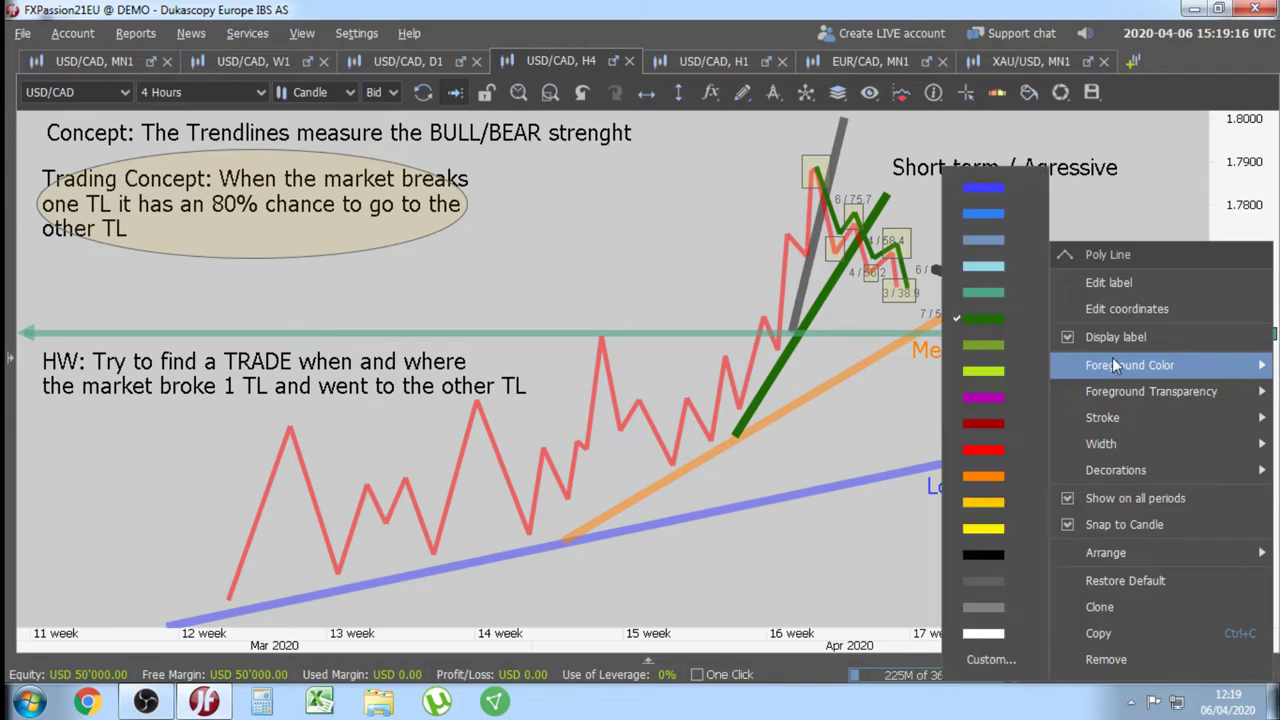
click(995, 186)
mouse_move(1065, 280)
mouse_down()
mouse_move(1065, 269)
mouse_move(1053, 276)
mouse_move(1056, 327)
mouse_move(1053, 287)
mouse_move(1074, 272)
mouse_move(1036, 300)
mouse_move(1084, 270)
mouse_move(1067, 284)
mouse_up()
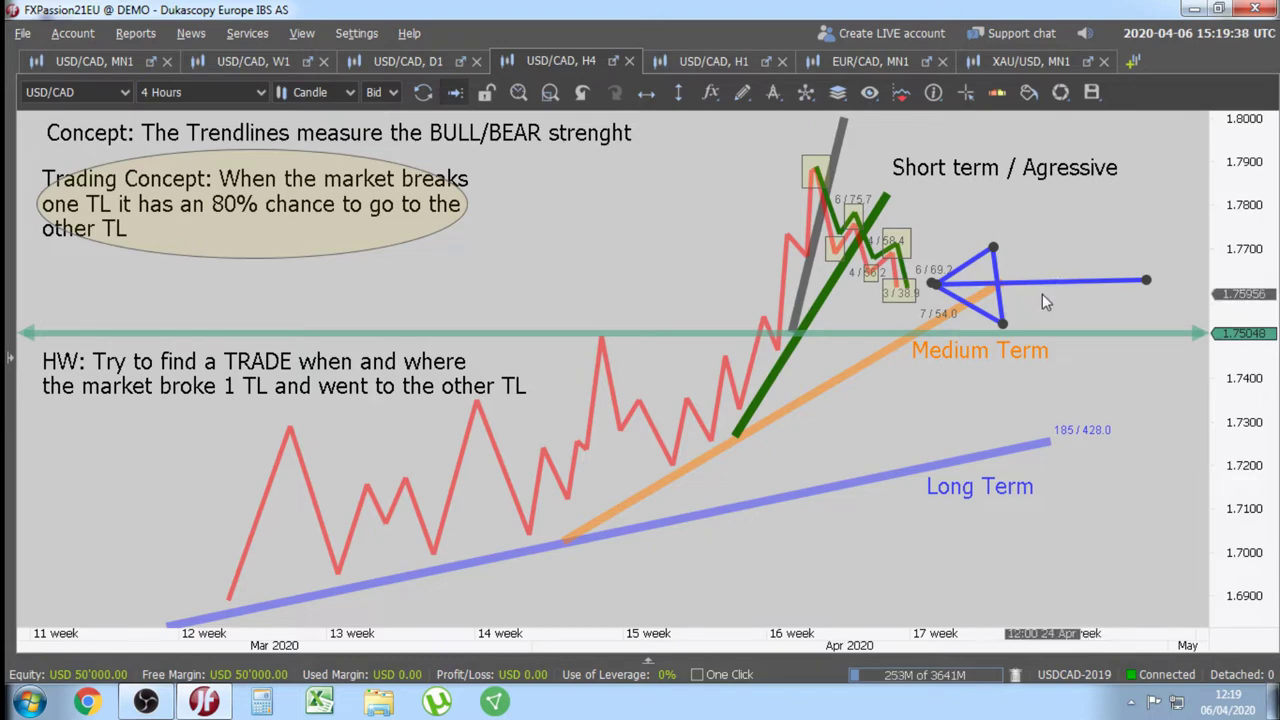
- Shift the Short term / Agressive label slightly up and left and move the blue arrow below it
drag(1045, 294, 1095, 279)
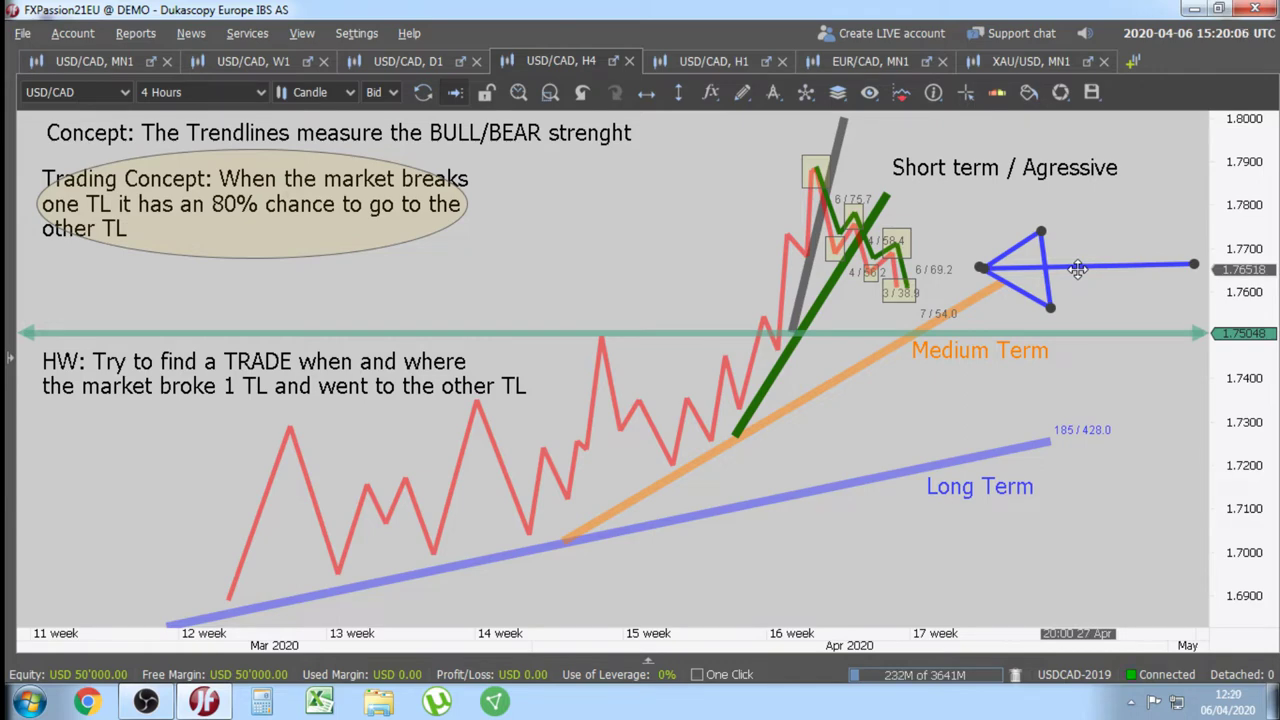
mouse_move(1078, 268)
mouse_down()
mouse_move(1008, 272)
mouse_move(1059, 270)
mouse_up()
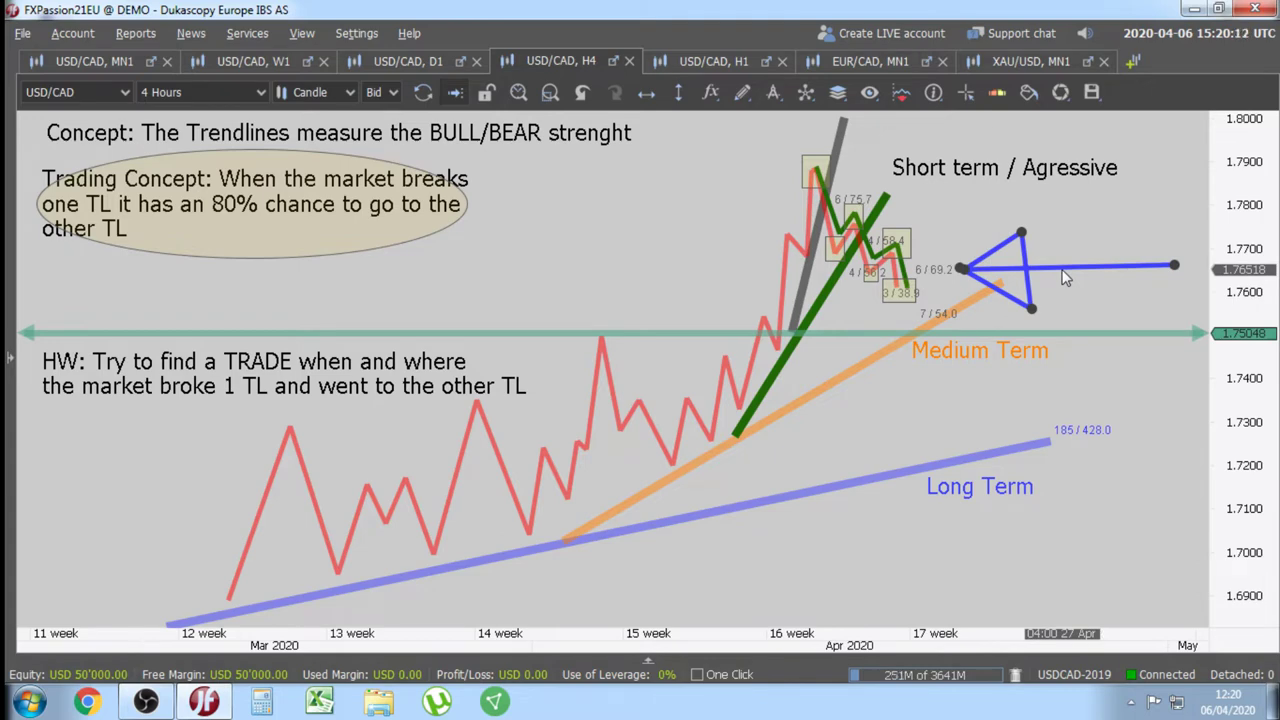
drag(1066, 278, 1068, 274)
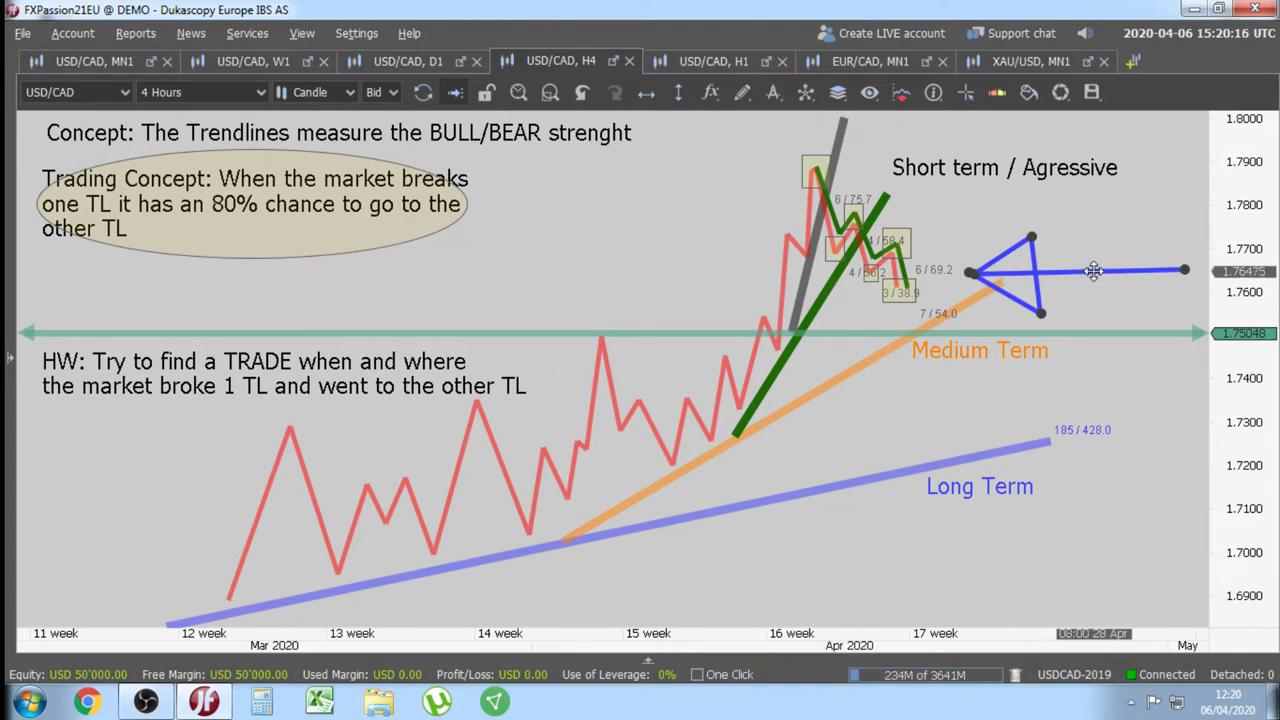
mouse_move(1094, 271)
mouse_down()
mouse_move(1097, 231)
mouse_move(1068, 220)
mouse_move(1058, 163)
mouse_up()
mouse_move(1070, 218)
mouse_down()
mouse_move(1037, 241)
mouse_move(1037, 221)
mouse_move(1050, 239)
mouse_up()
- Add a text annotation reading "M, W?" below the Short term / Agressive label
click(741, 92)
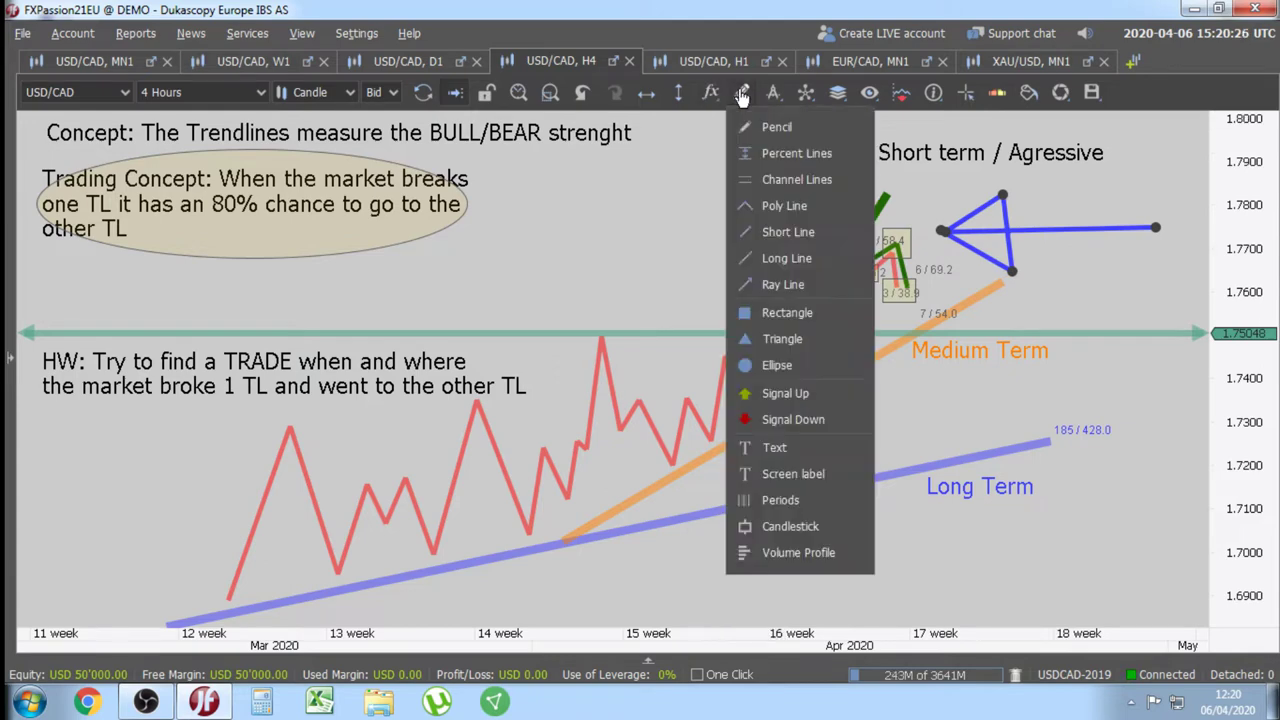
click(775, 447)
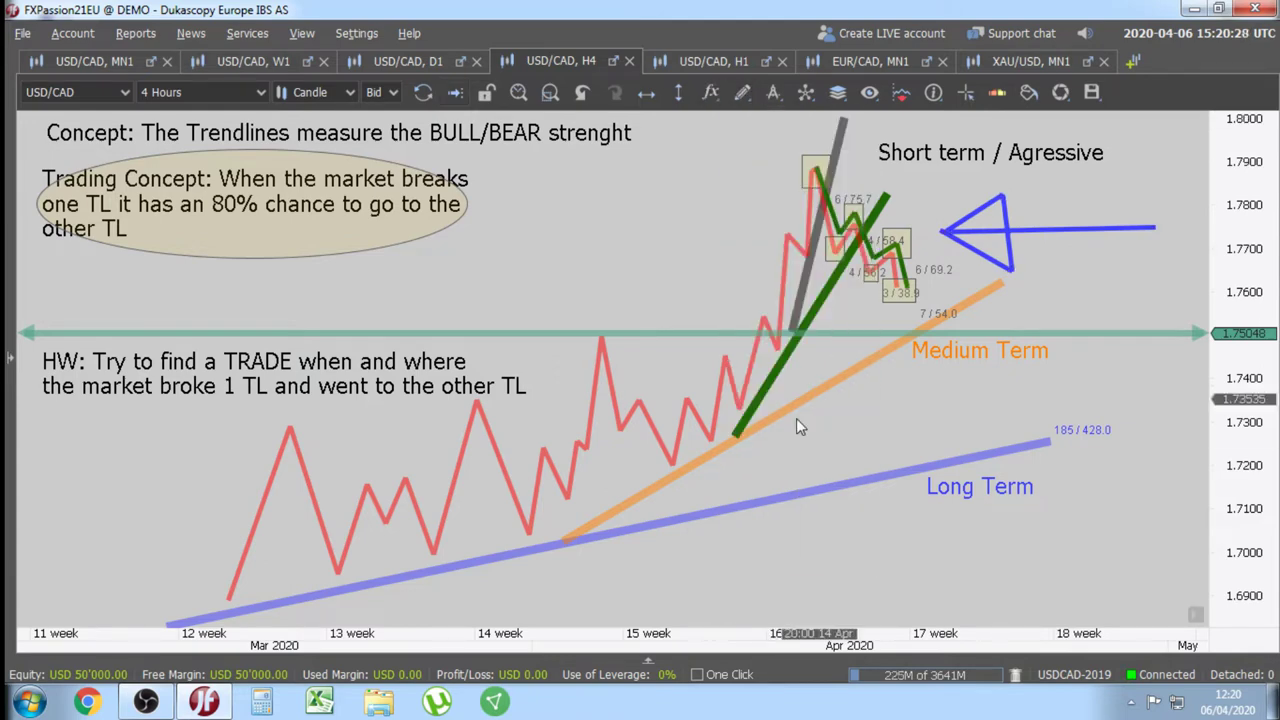
click(955, 266)
key(BackSpace)
key(BackSpace)
key(BackSpace)
key(BackSpace)
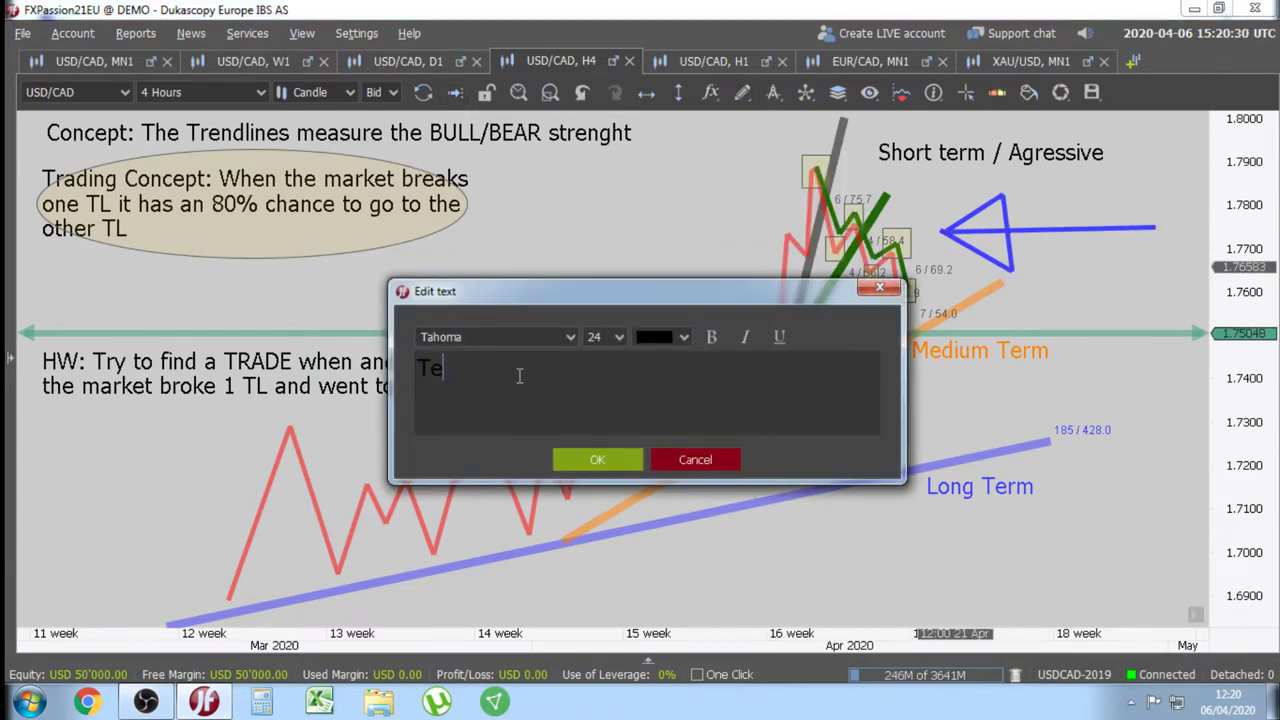
text(M, W)
click(577, 452)
- Move the blue arrow below the M, W? text so its tip points at the orange trendline's upper end
drag(1060, 232, 1183, 260)
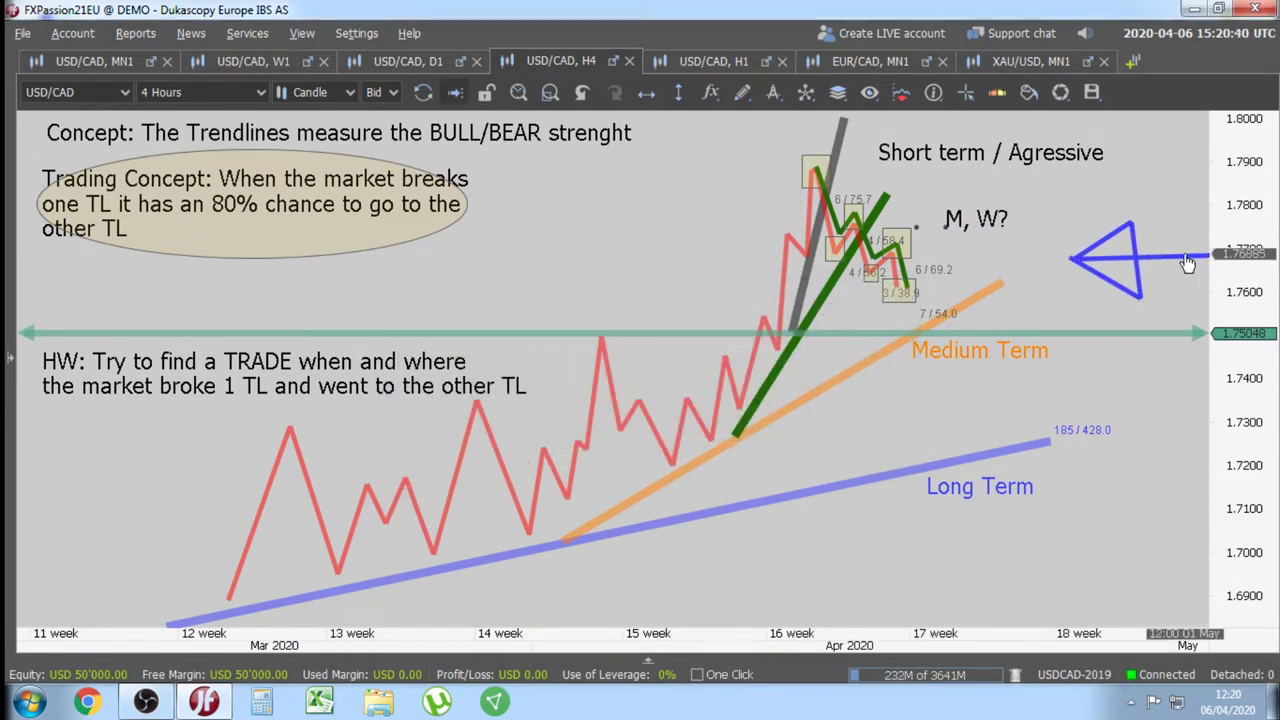
mouse_move(1187, 260)
mouse_down()
mouse_move(1165, 248)
mouse_move(1020, 297)
mouse_move(1165, 215)
mouse_move(1025, 330)
mouse_move(1023, 281)
mouse_move(977, 230)
mouse_move(1095, 270)
mouse_move(1156, 232)
mouse_move(1064, 270)
mouse_move(1108, 263)
mouse_up()
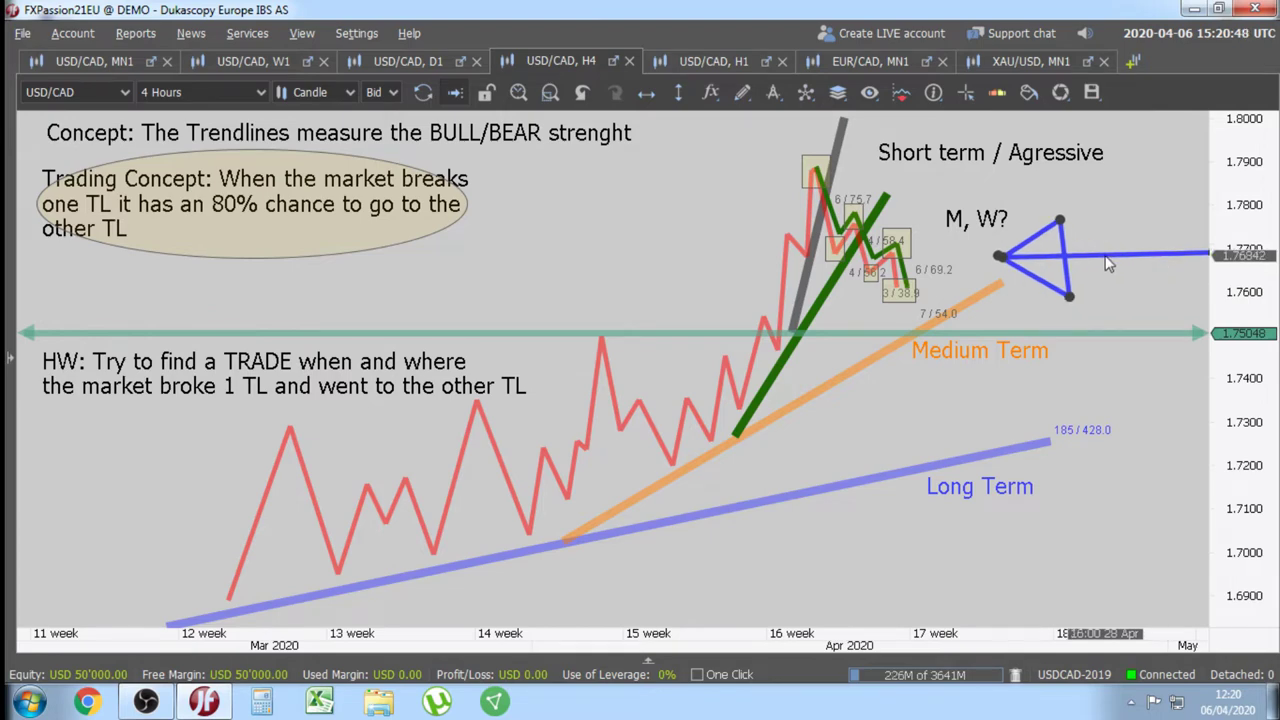
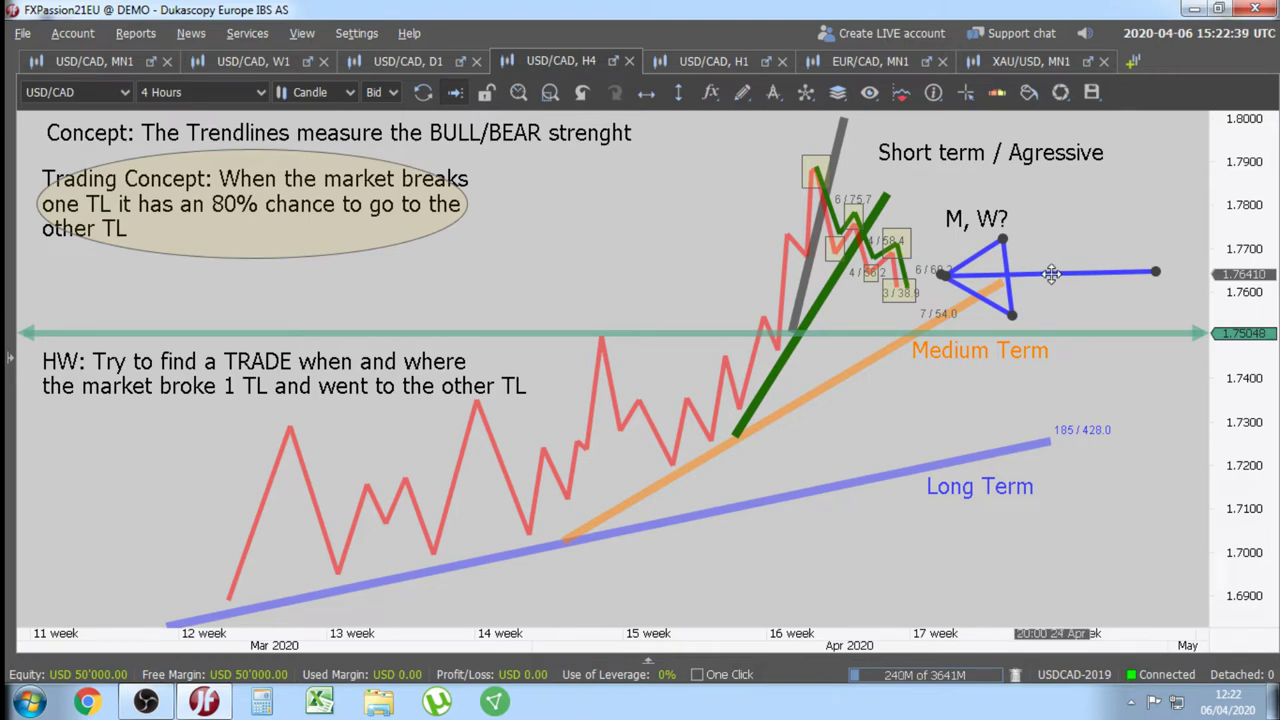
mouse_move(1051, 273)
mouse_down()
mouse_move(1069, 267)
mouse_move(745, 405)
mouse_move(1025, 230)
mouse_move(1010, 233)
mouse_move(1100, 278)
mouse_move(1115, 262)
mouse_move(1169, 266)
mouse_move(1133, 206)
mouse_move(1114, 282)
mouse_up()
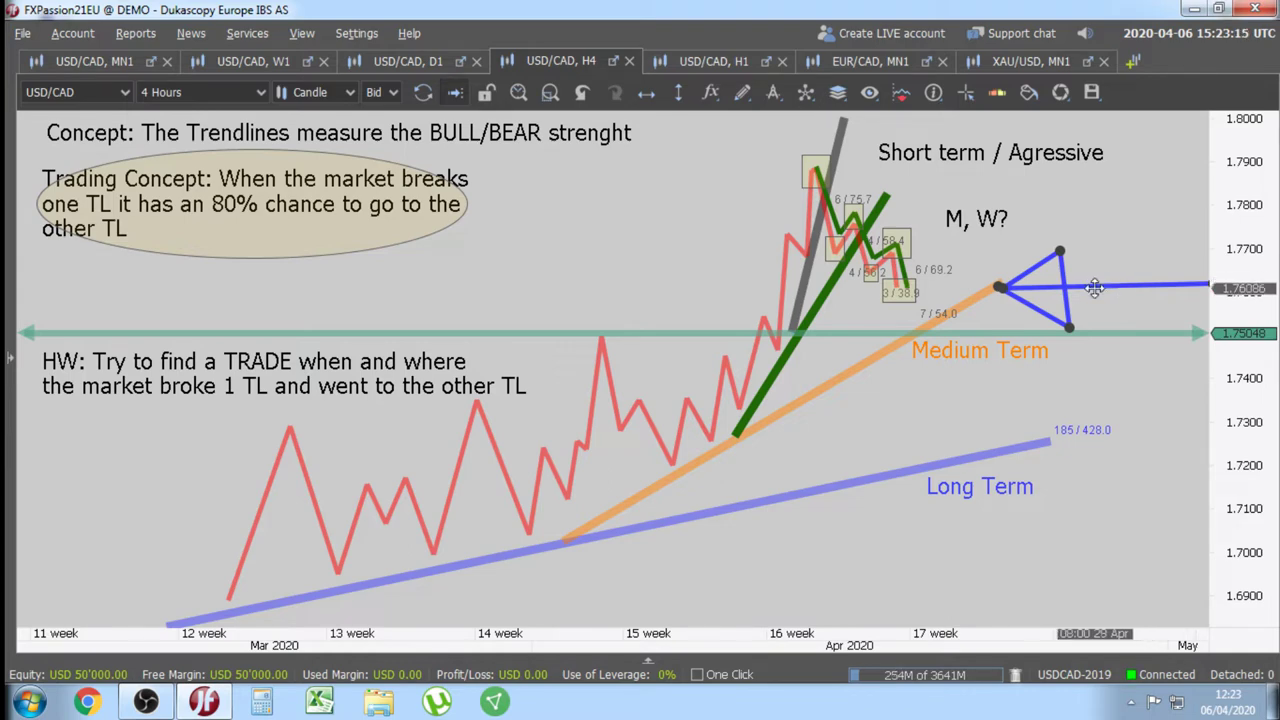
- Move the blue arrow up and left so its tip sits just below the M, W? text
mouse_move(1110, 288)
mouse_down()
mouse_move(1173, 284)
mouse_move(1112, 282)
mouse_move(1125, 290)
mouse_move(1164, 248)
mouse_move(995, 277)
mouse_move(1148, 219)
mouse_move(1038, 261)
mouse_move(1090, 280)
mouse_move(1085, 292)
mouse_move(1042, 285)
mouse_move(1103, 257)
mouse_move(1033, 278)
mouse_move(1067, 273)
mouse_up()
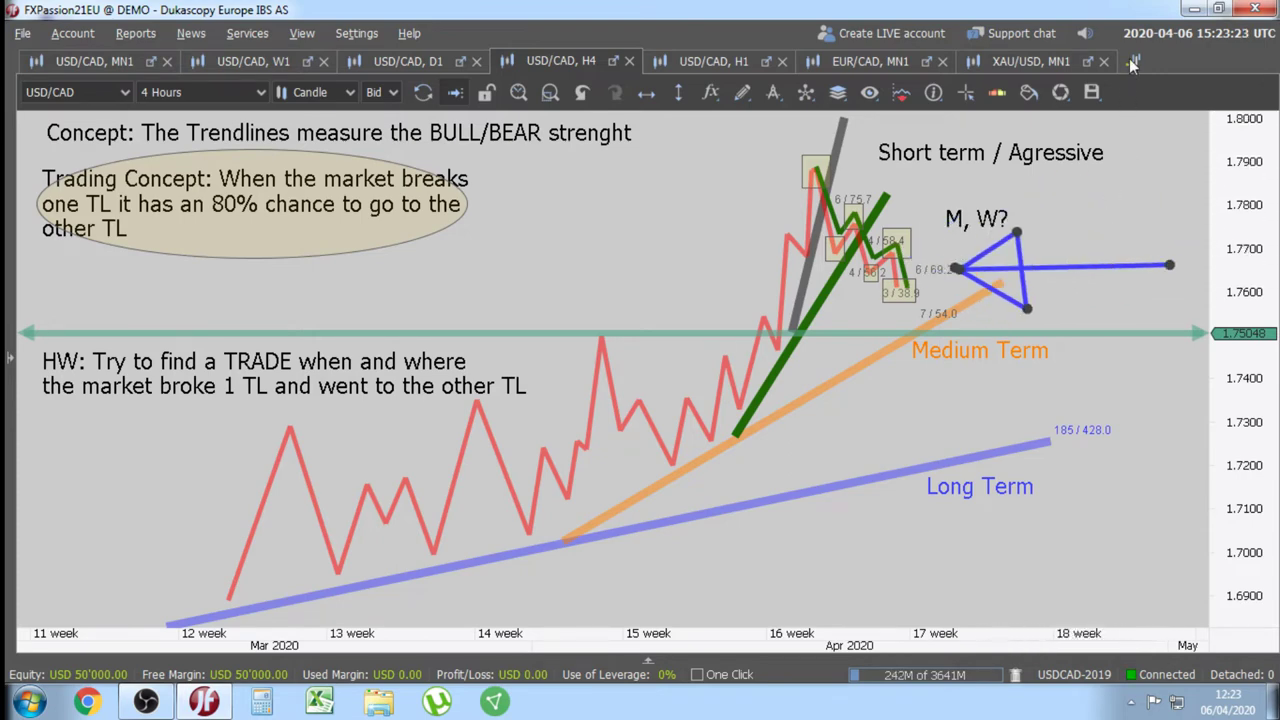
- Delete the four yellow arrows from the EUR/CAD monthly chart
click(888, 63)
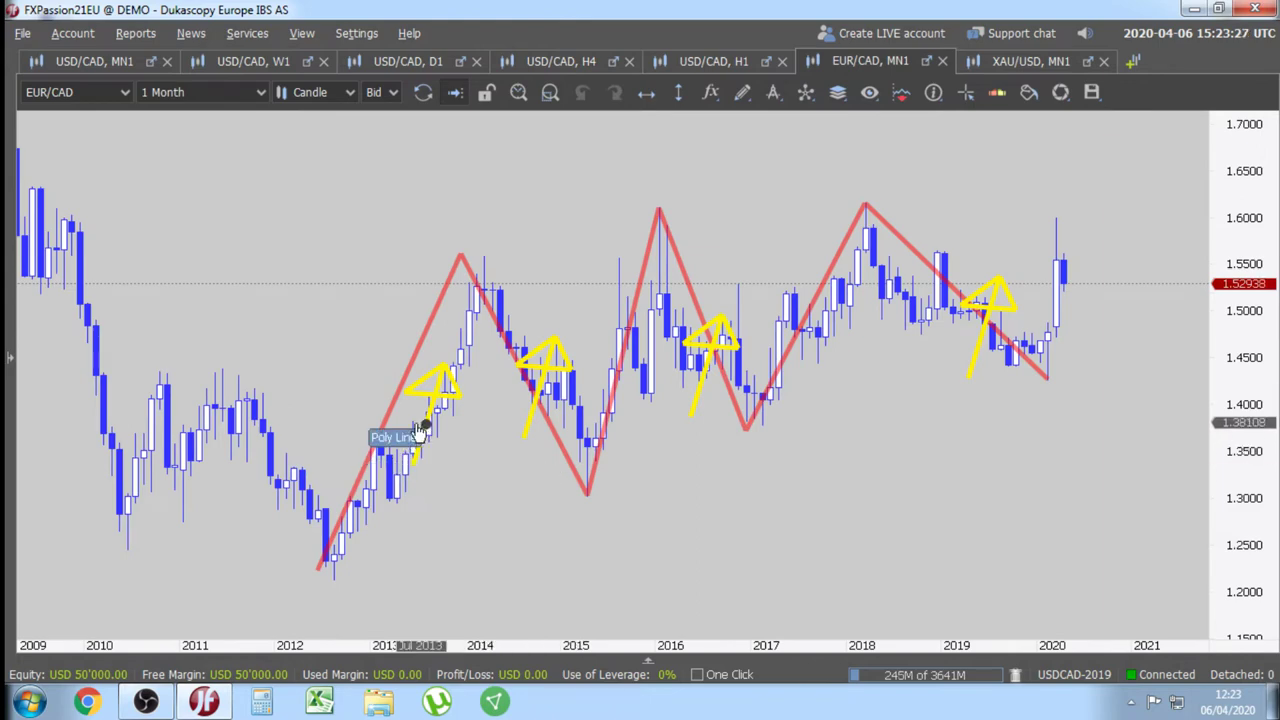
key(Delete)
click(525, 420)
key(Delete)
click(695, 400)
key(Delete)
click(986, 357)
key(Delete)
- Change the EUR/CAD chart period to 1 Week and bring the red zigzag's 2012–2017 swings into view
scroll(880, 420, up, 5)
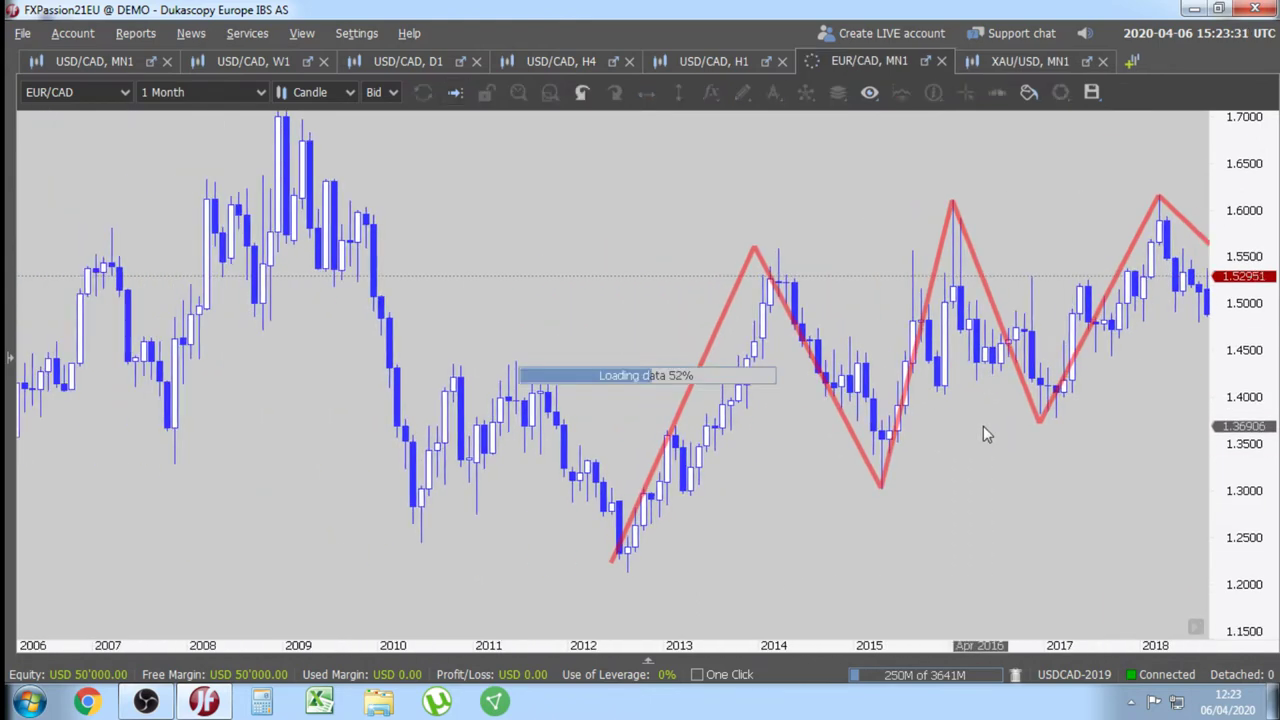
scroll(865, 465, up, 3)
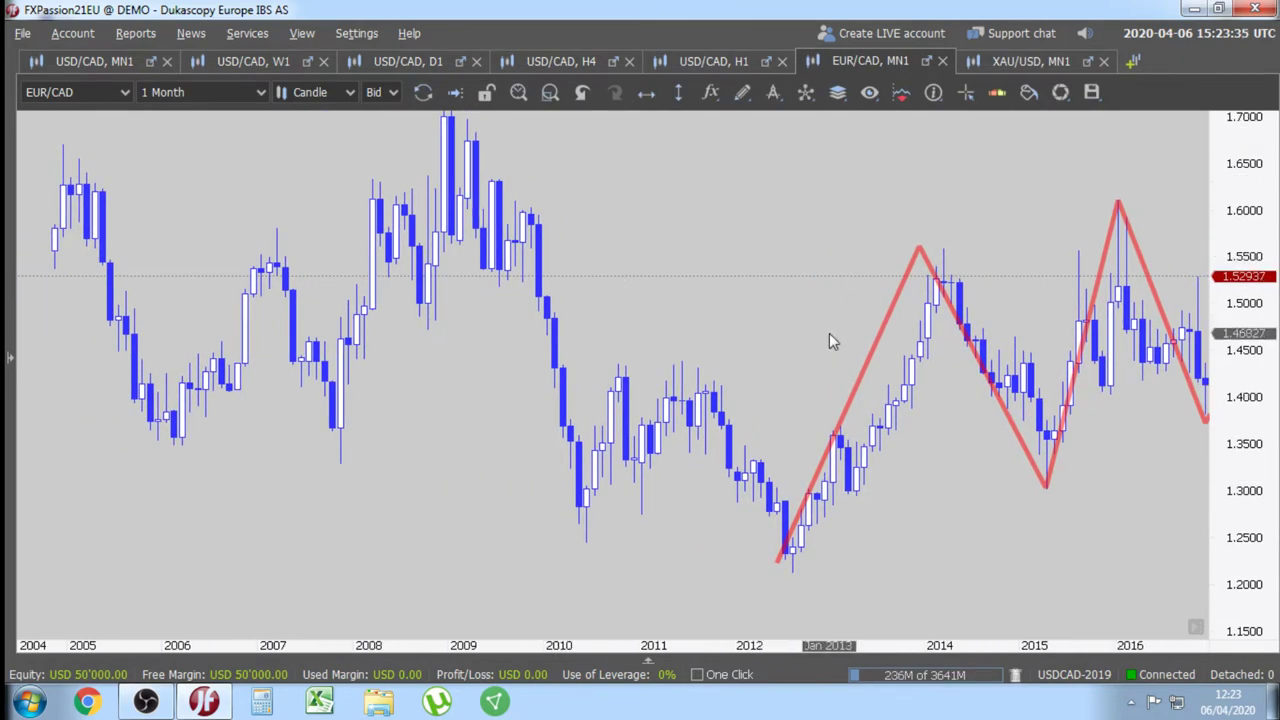
scroll(873, 253, down, 2)
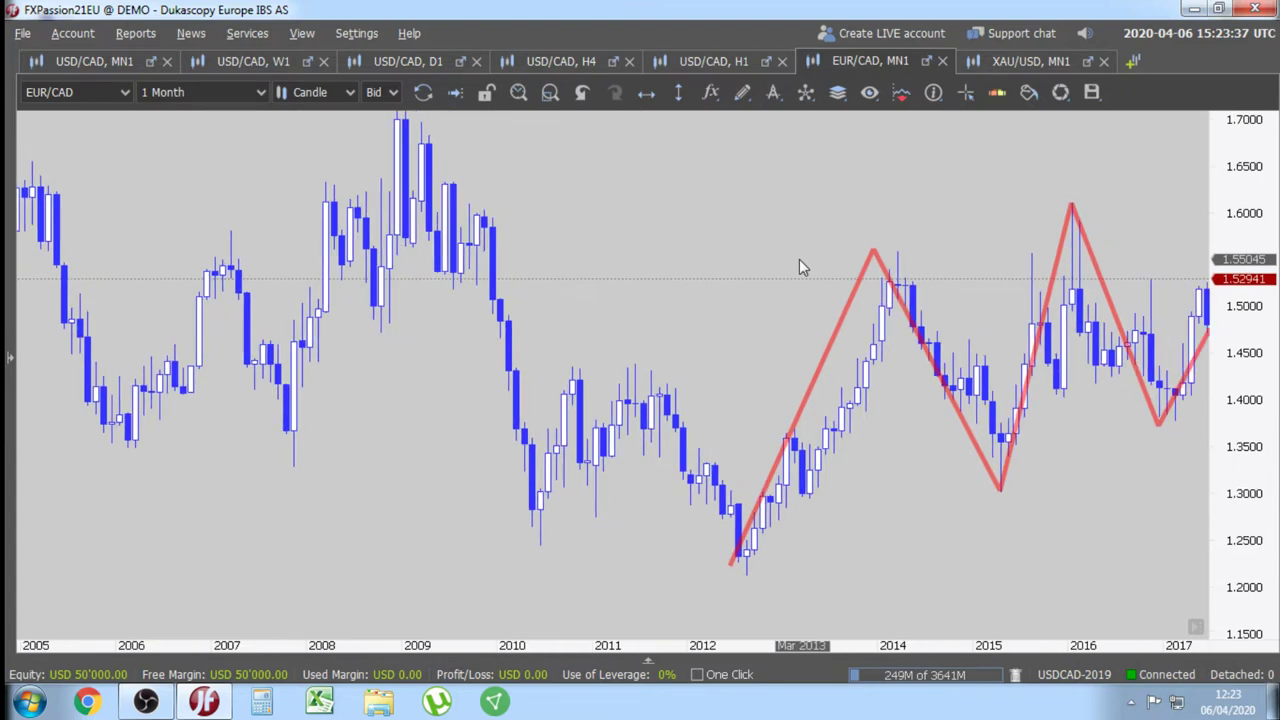
click(261, 93)
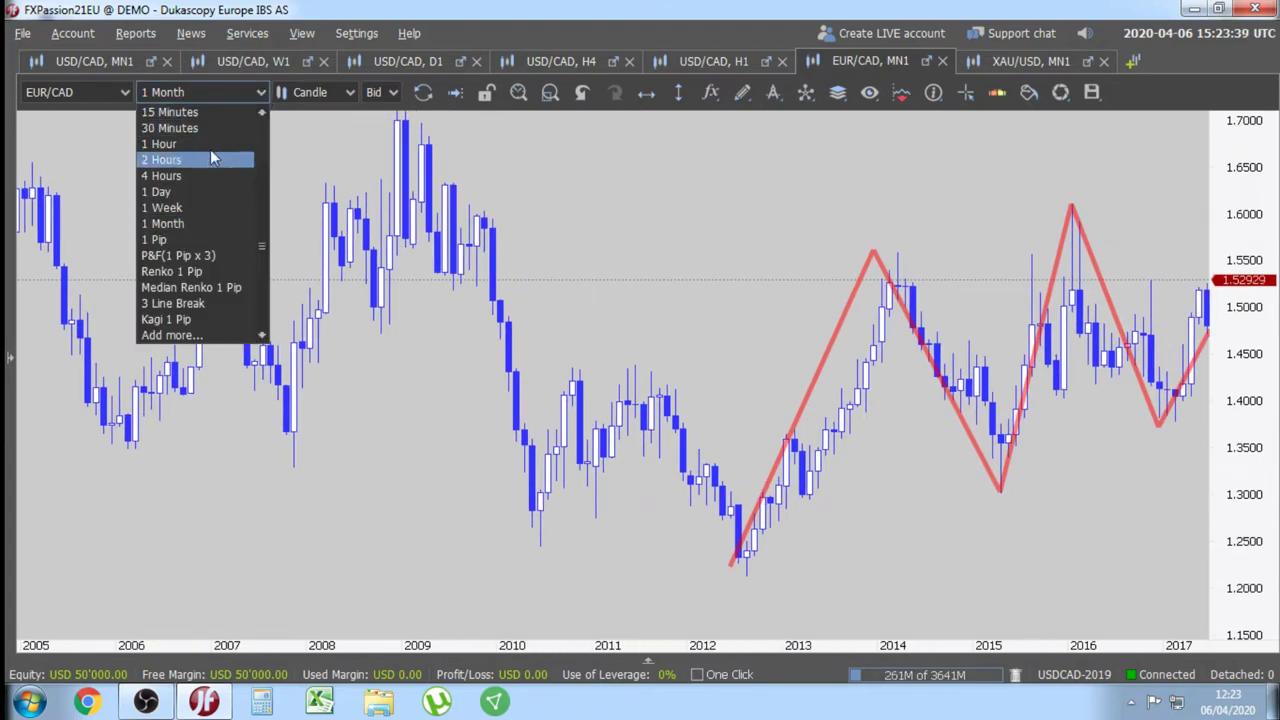
click(190, 207)
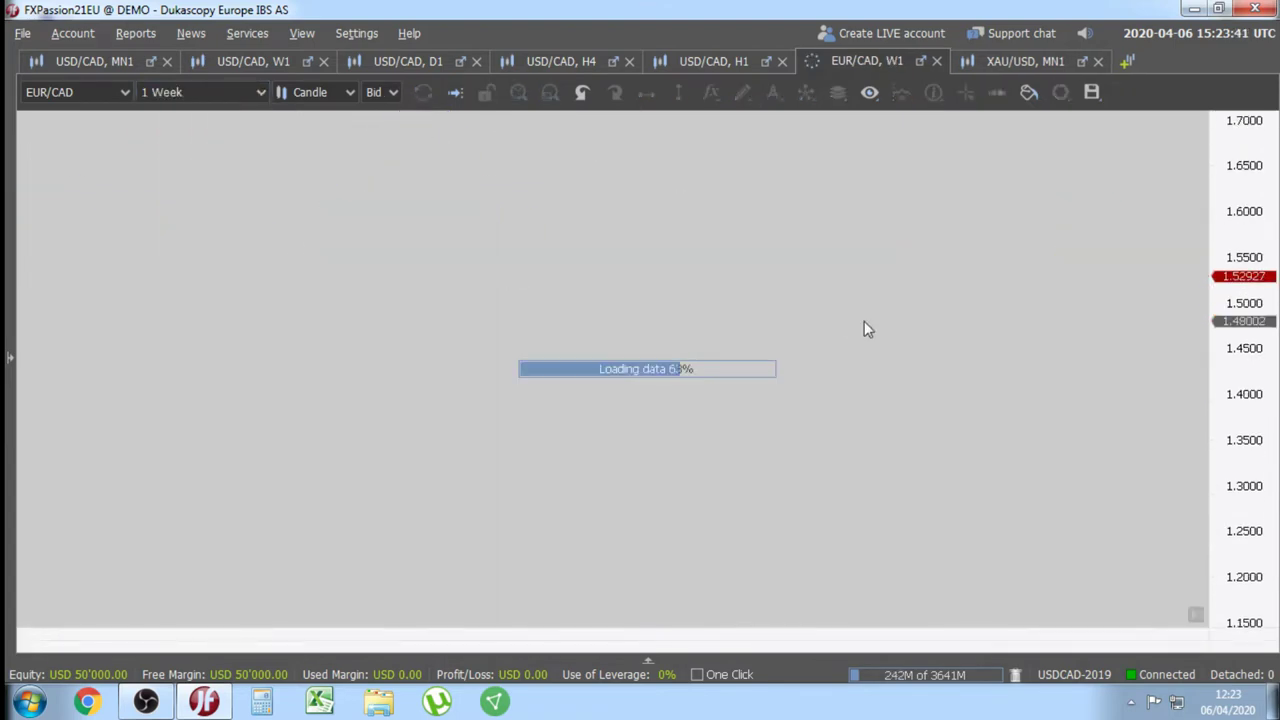
scroll(857, 403, down, 5)
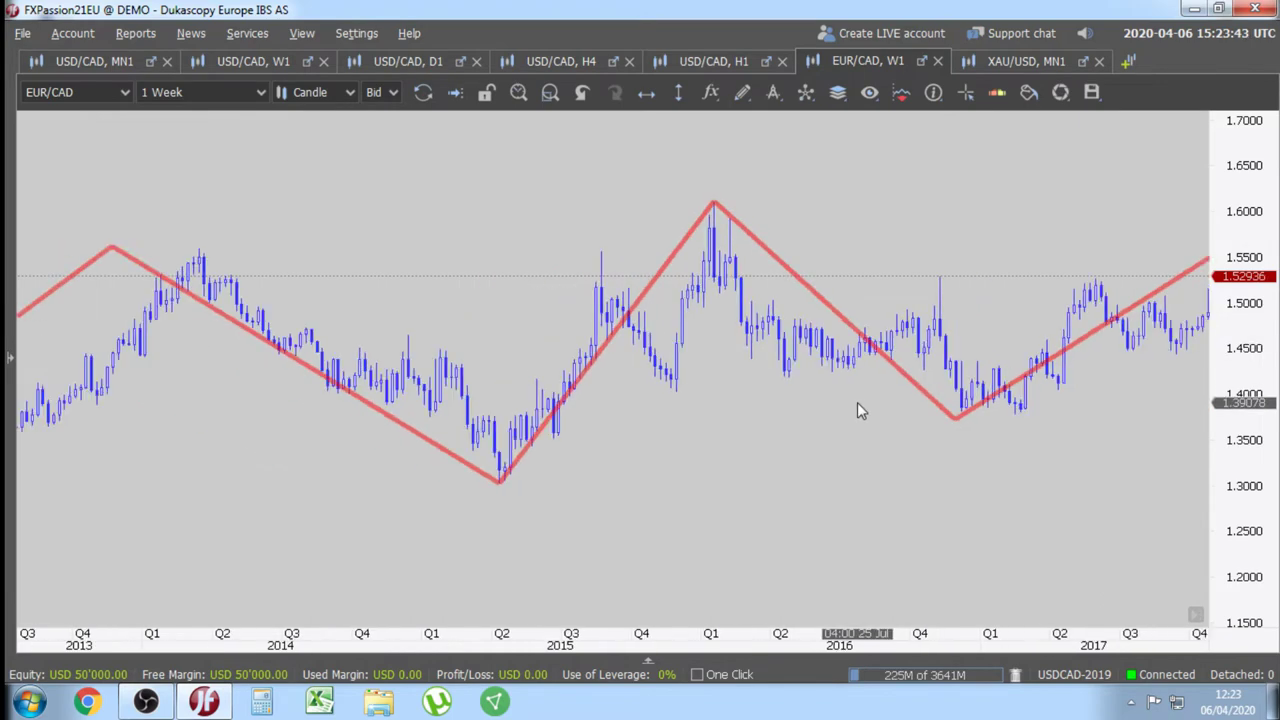
scroll(634, 343, up, 2)
scroll(576, 438, up, 2)
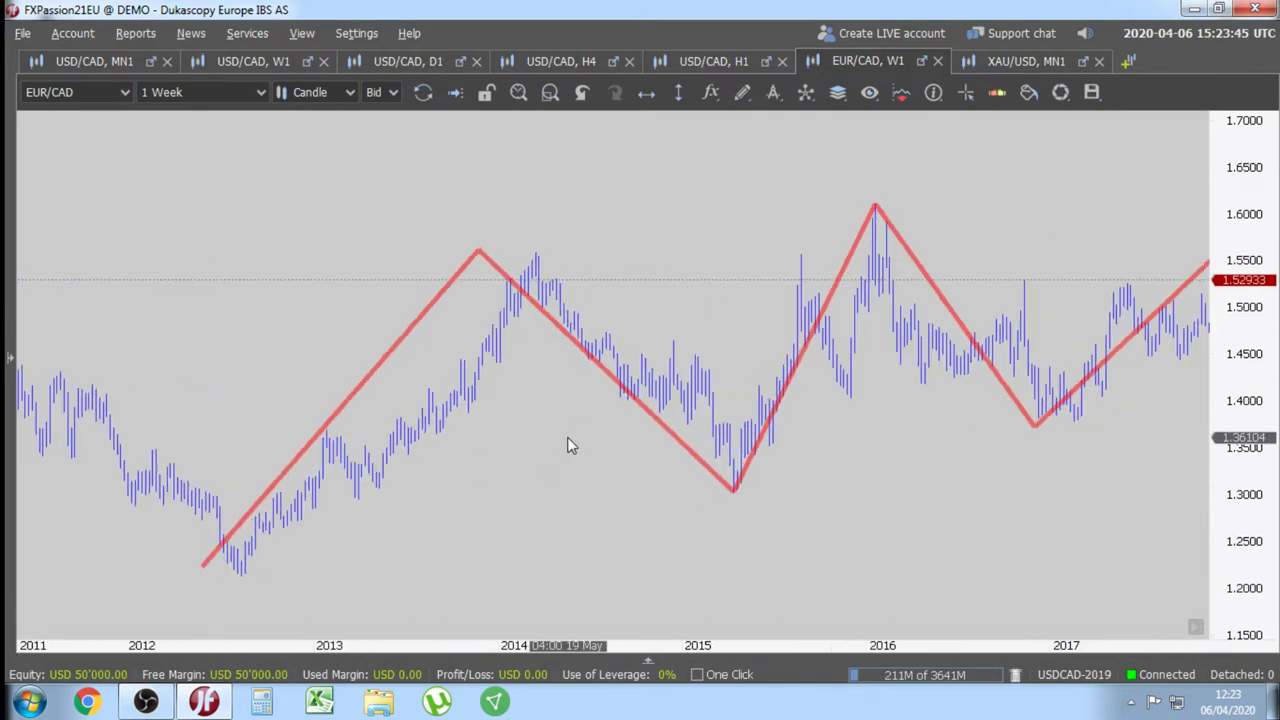
- Place a time marker on the red zigzag's 18 Jan peak and increase its line width
drag(550, 450, 634, 411)
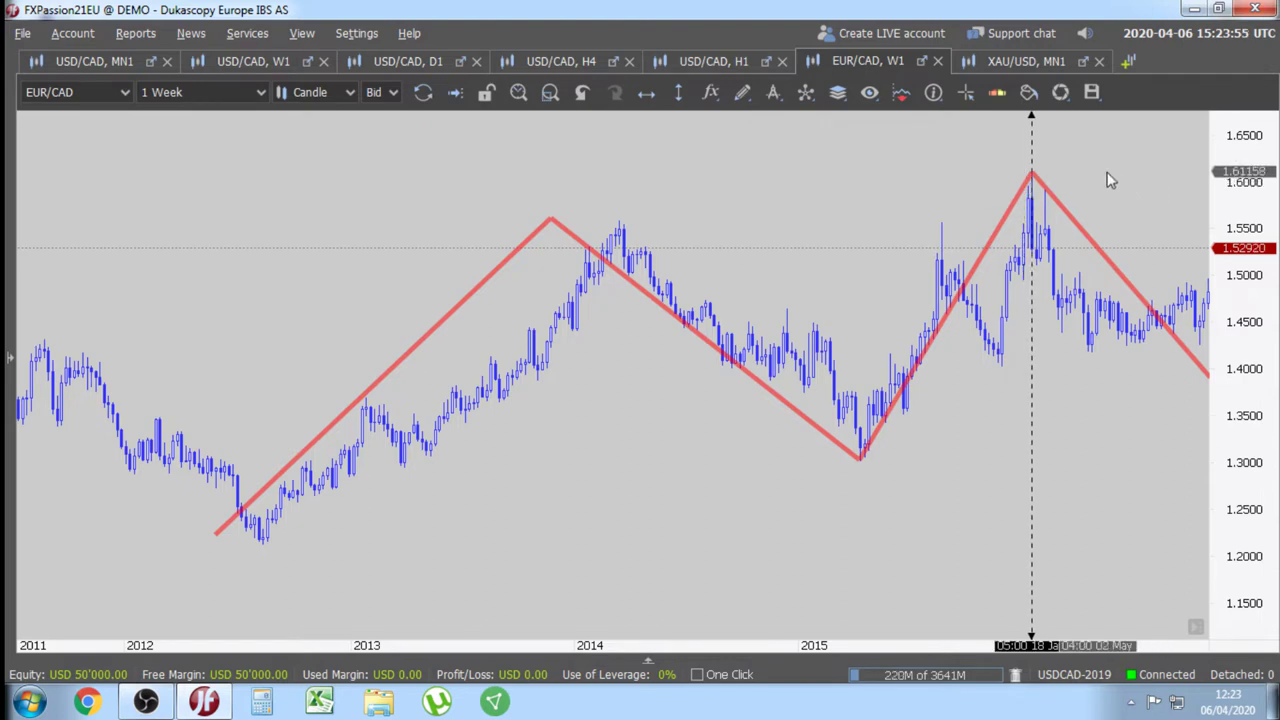
right_click(1036, 148)
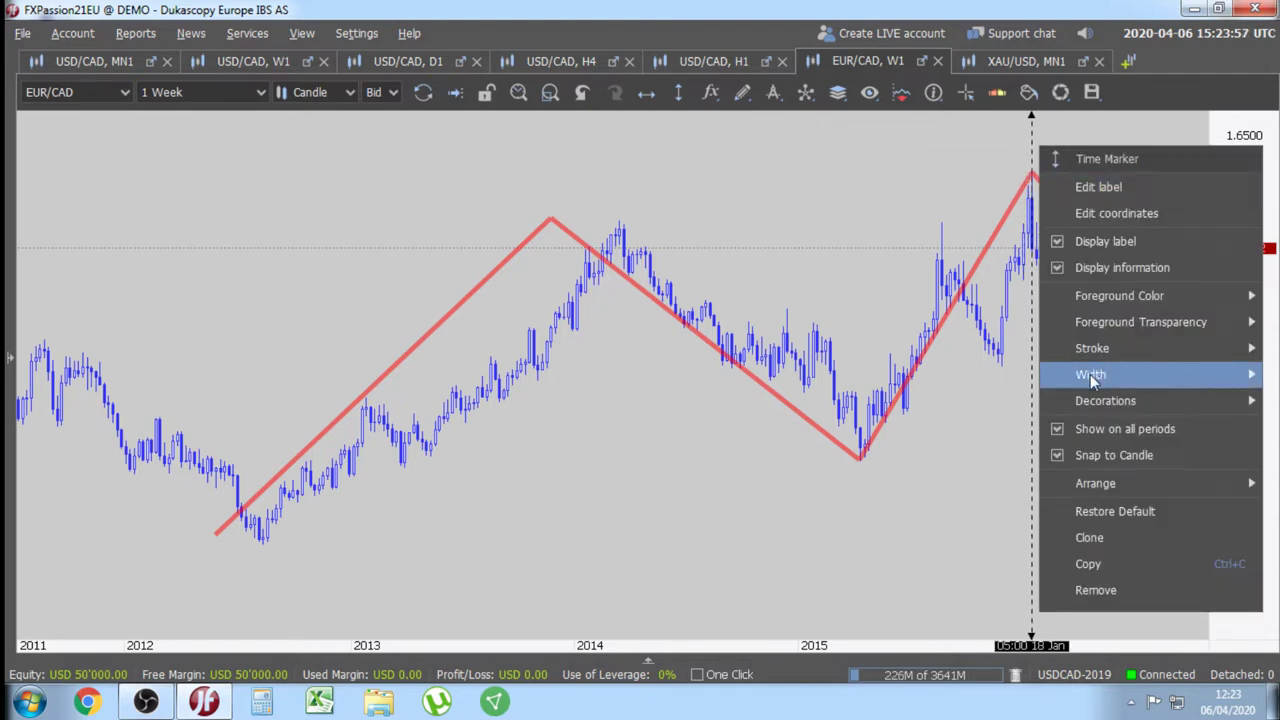
mouse_move(1090, 374)
click(990, 428)
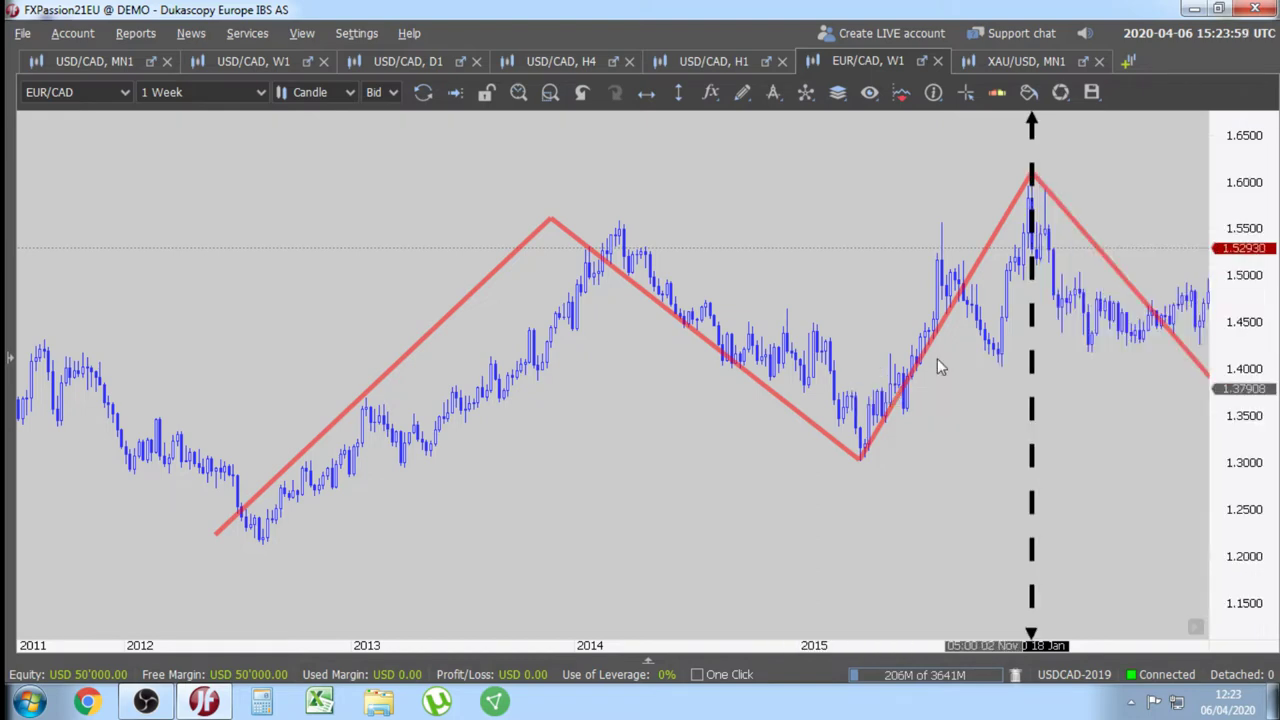
- Clone the time marker and move the copy to 27 Mar, past the low that follows the peak
drag(1163, 427, 1051, 436)
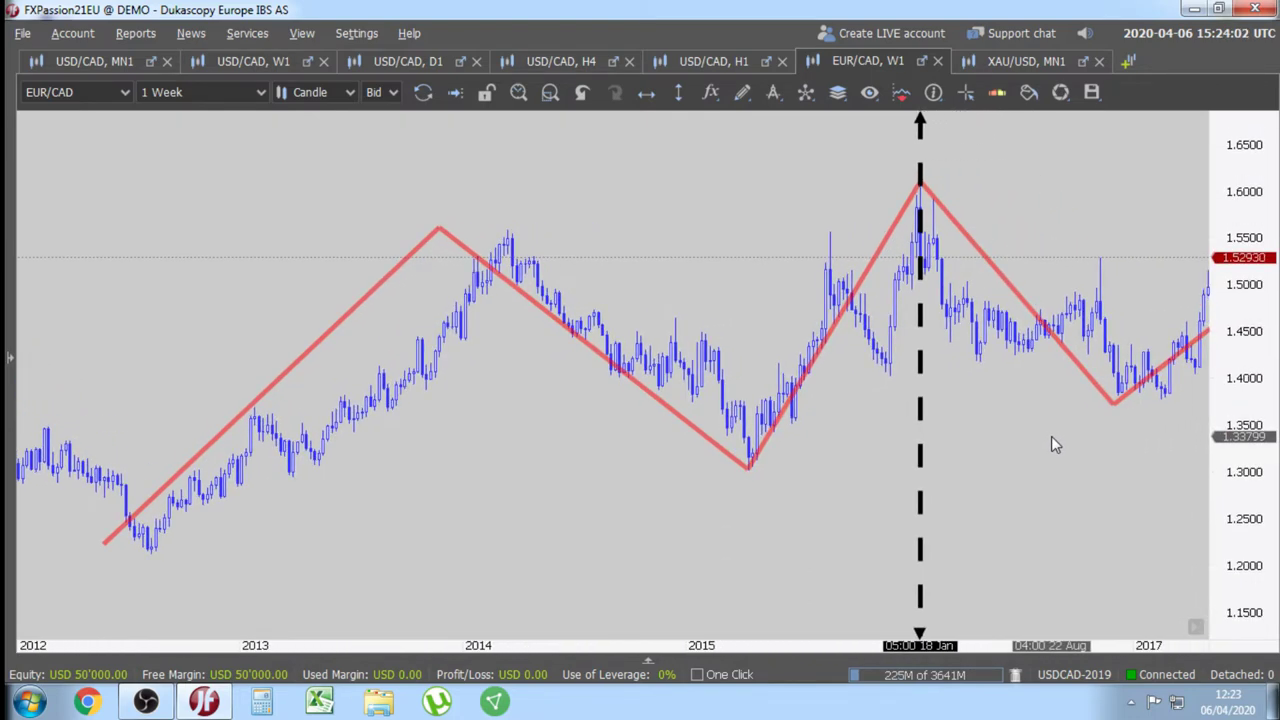
right_click(918, 132)
click(963, 526)
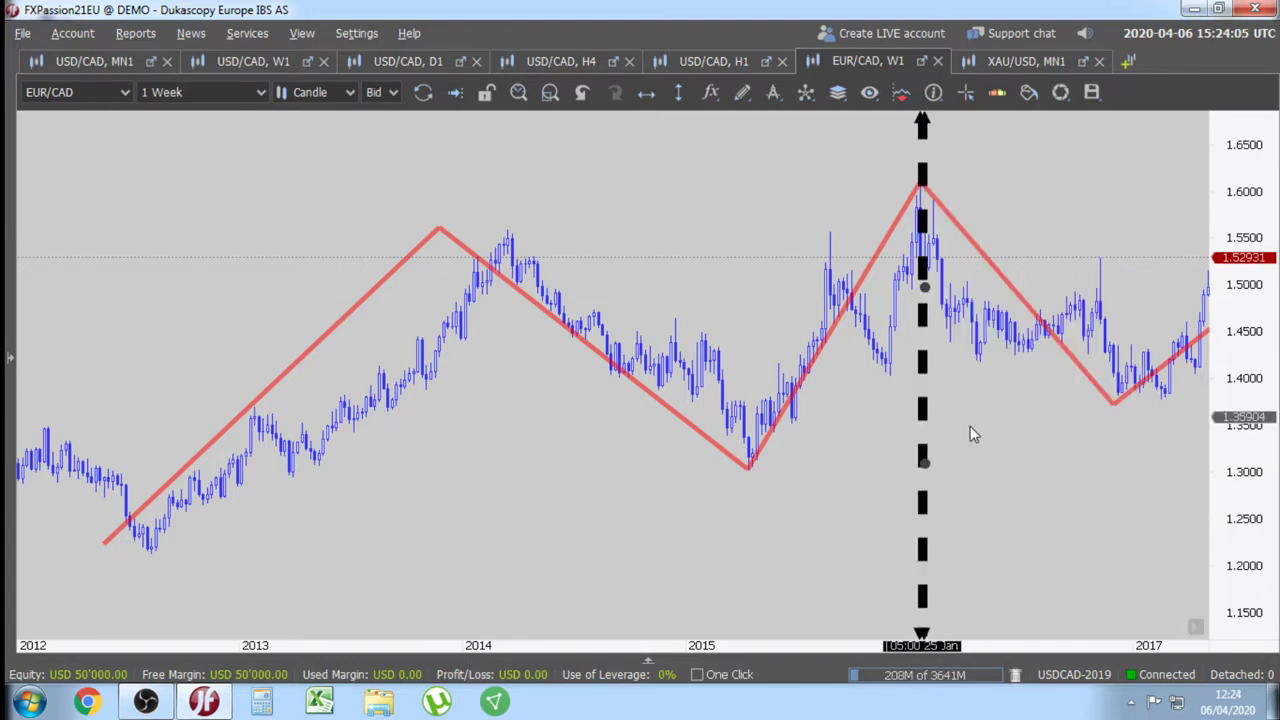
drag(922, 417, 1186, 415)
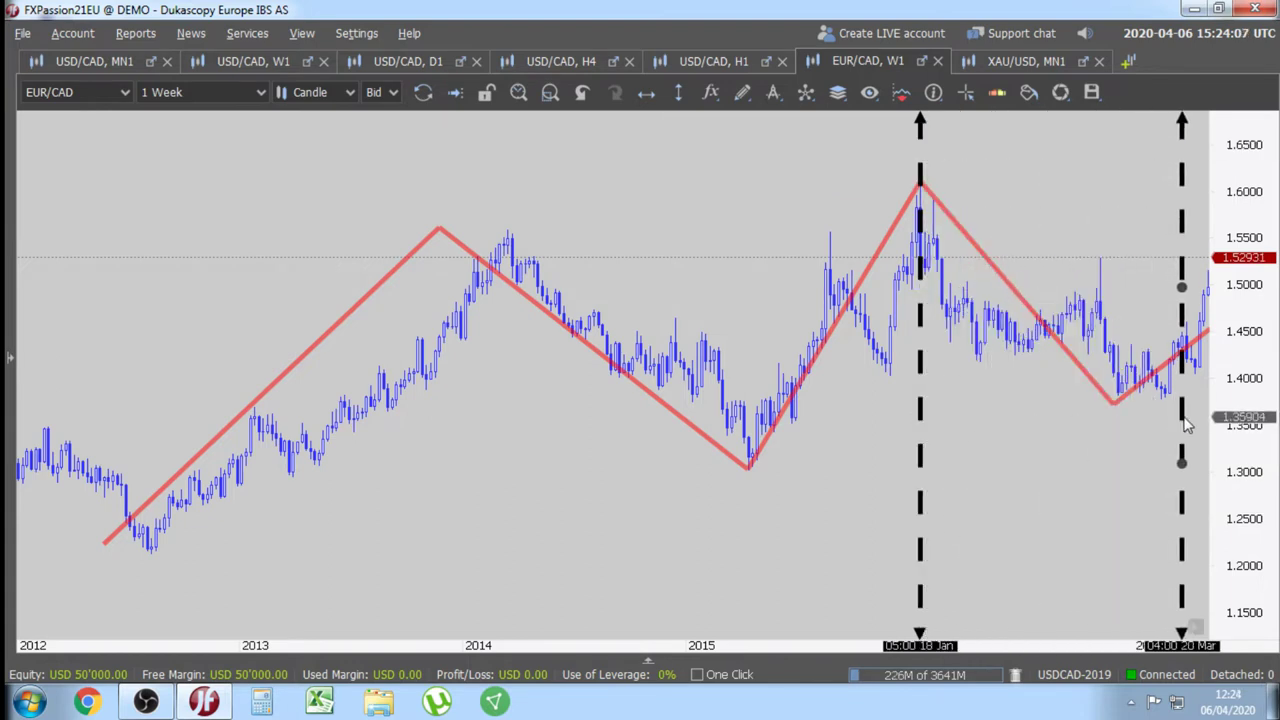
click(812, 530)
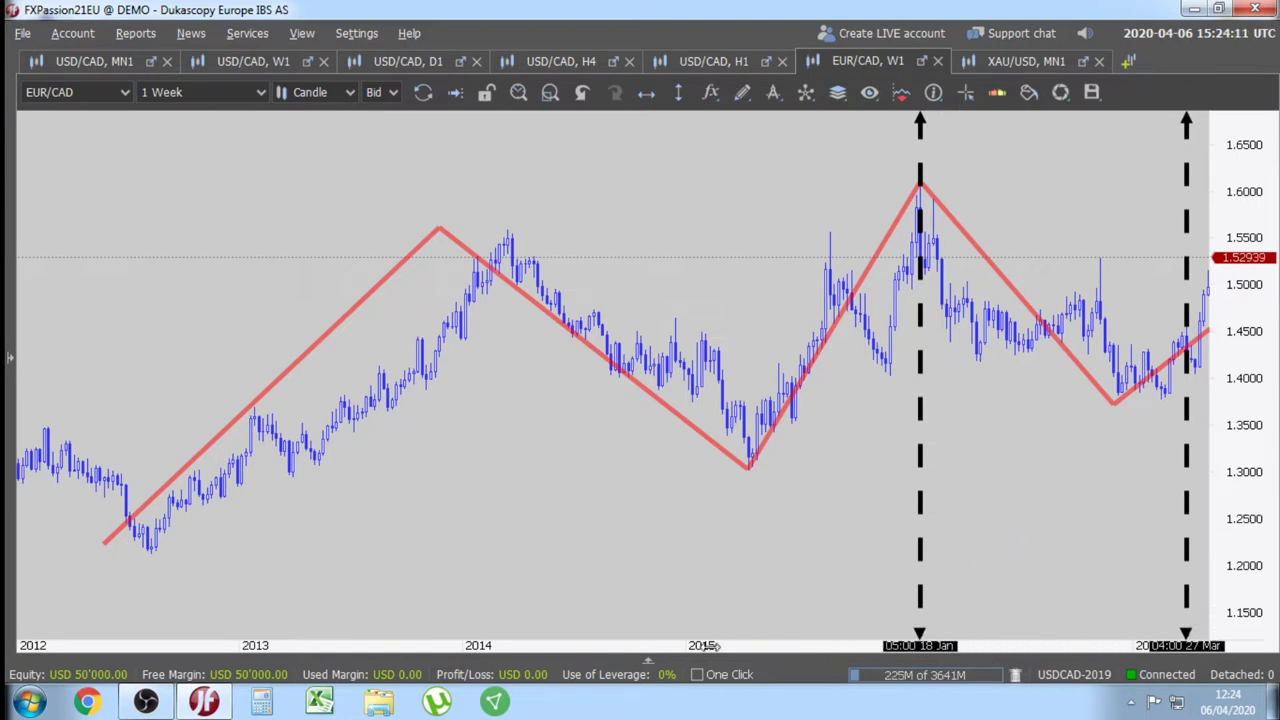
- Set the foreground transparency of the cloned time marker to 50%
scroll(811, 570, down, 2)
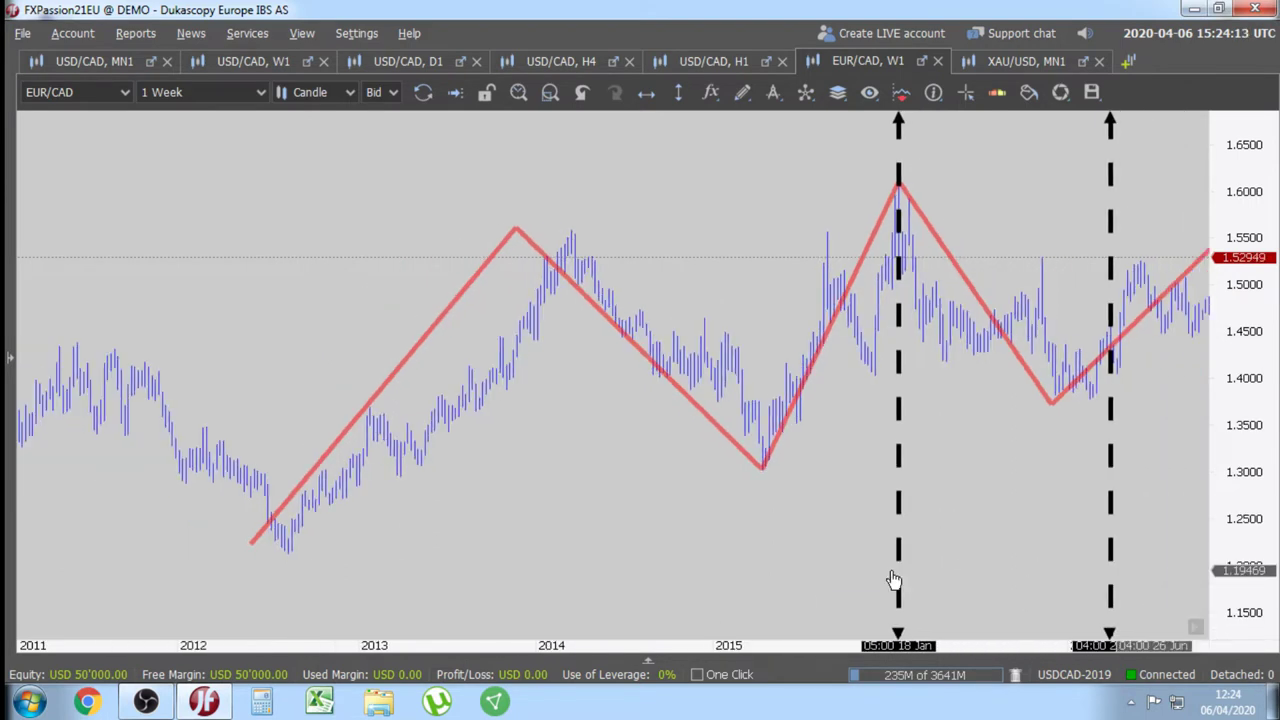
drag(1247, 470, 1247, 505)
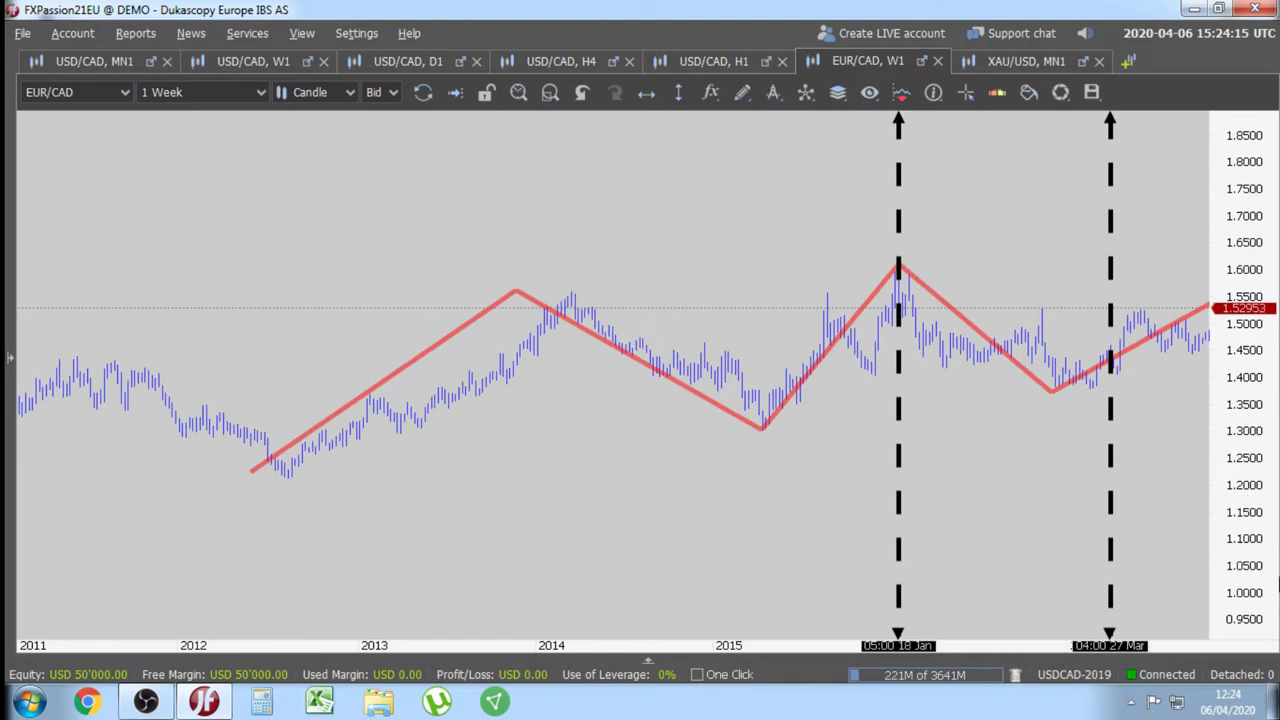
right_click(1117, 562)
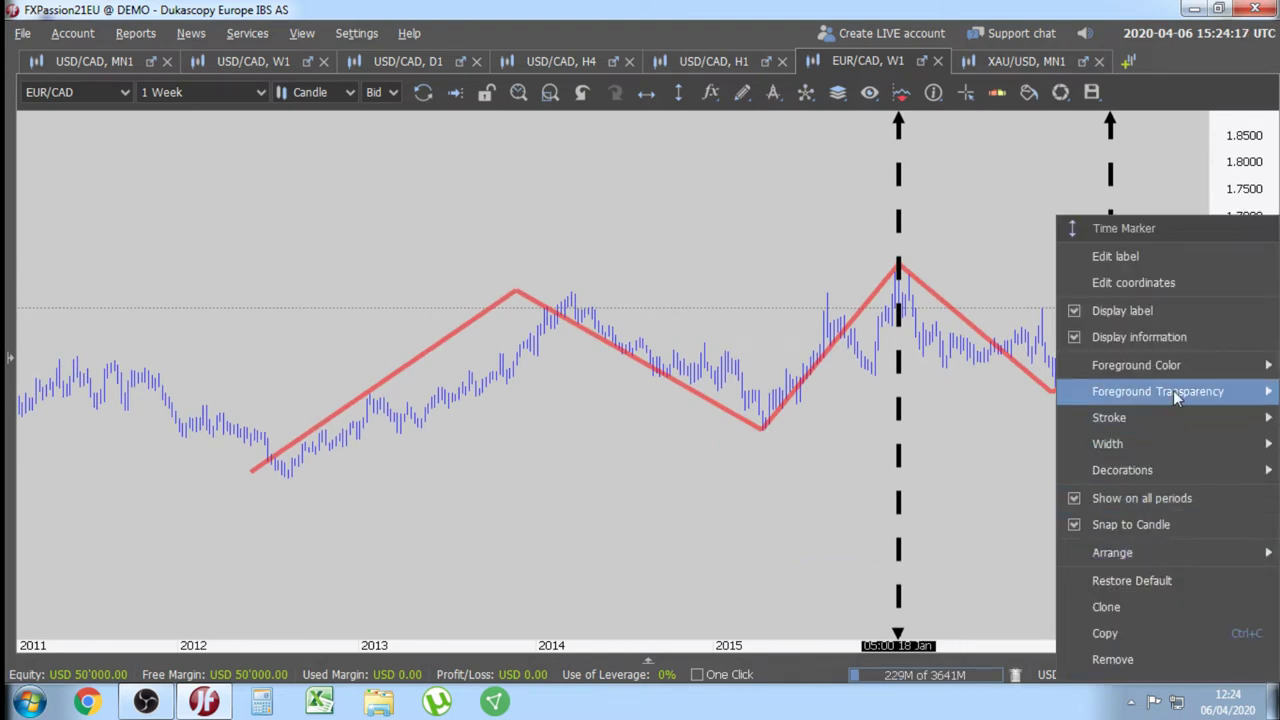
mouse_move(1157, 391)
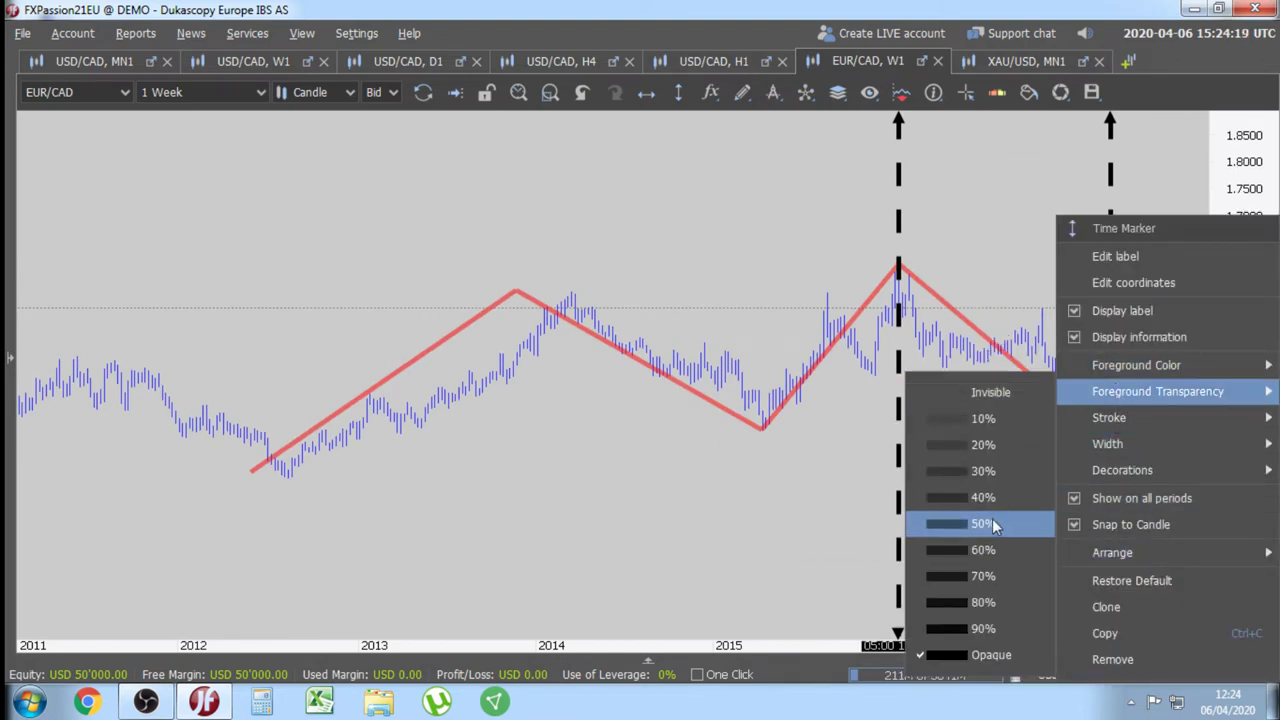
click(960, 525)
- Move the semi-transparent time marker to 13 Feb and the black time marker to 29 Feb
mouse_move(1110, 514)
mouse_down()
mouse_move(1189, 512)
mouse_move(1092, 510)
mouse_up()
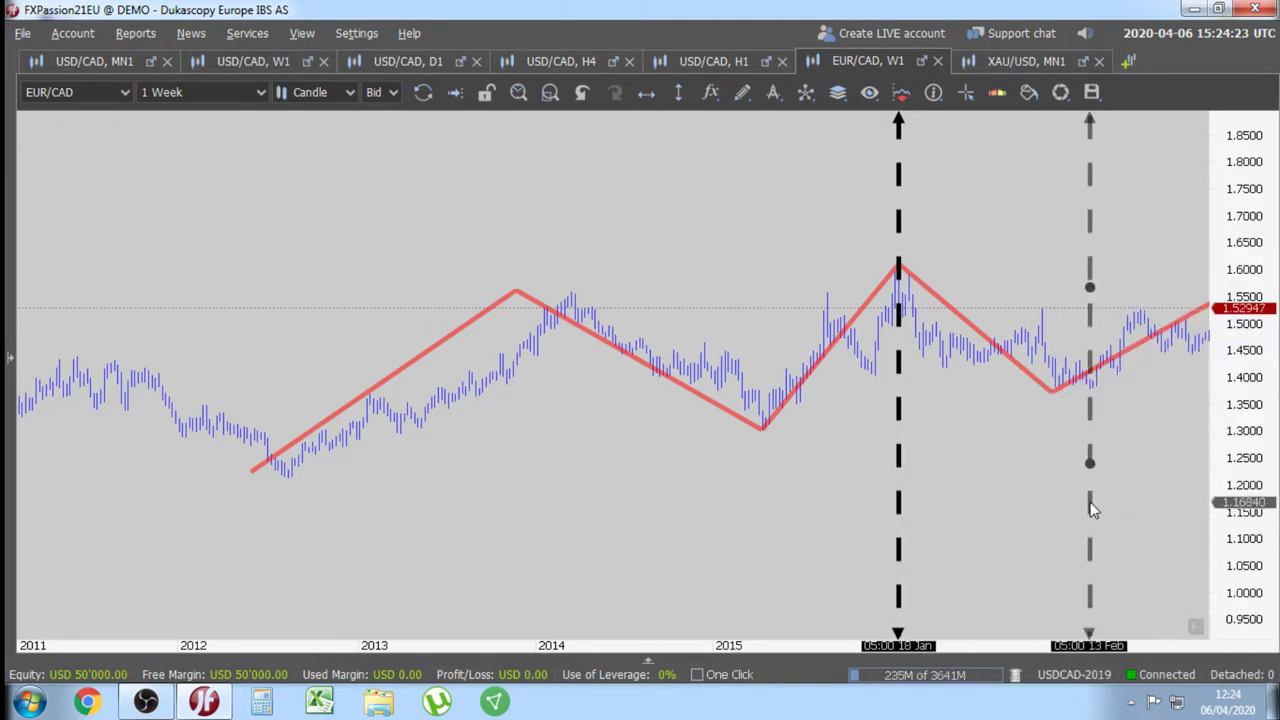
mouse_move(900, 505)
mouse_down()
mouse_move(980, 508)
mouse_move(922, 511)
mouse_up()
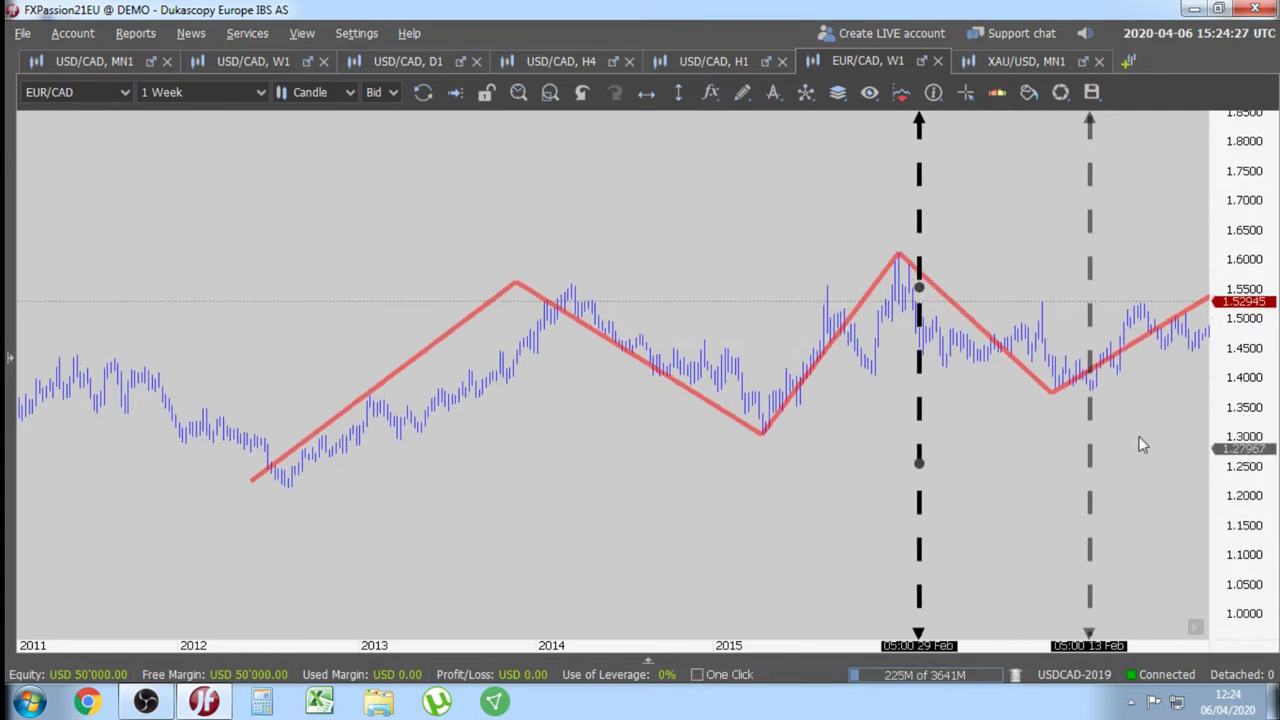
- Draw a yellow polyline arrow between the two time markers, with its tip pointing up at the falling red line
scroll(988, 464, up, 1)
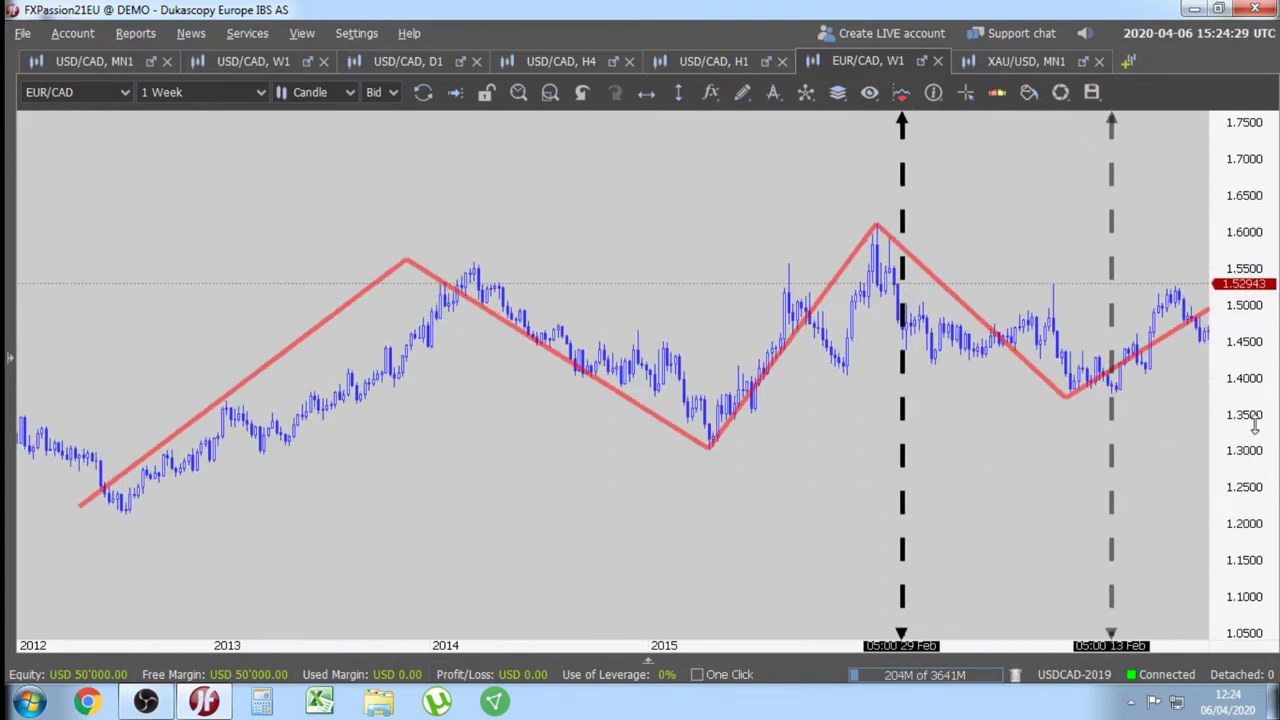
drag(975, 475, 1053, 472)
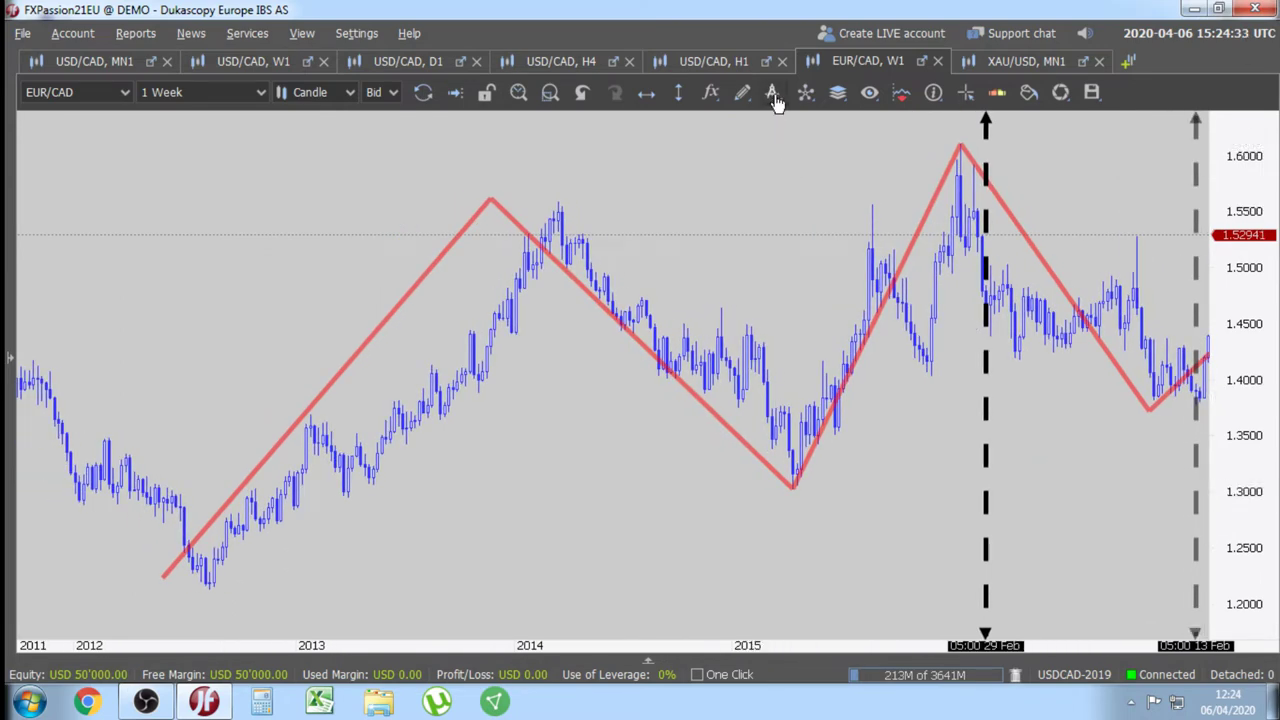
click(742, 92)
click(746, 212)
click(1003, 580)
click(1111, 403)
click(1045, 425)
double_click(1124, 471)
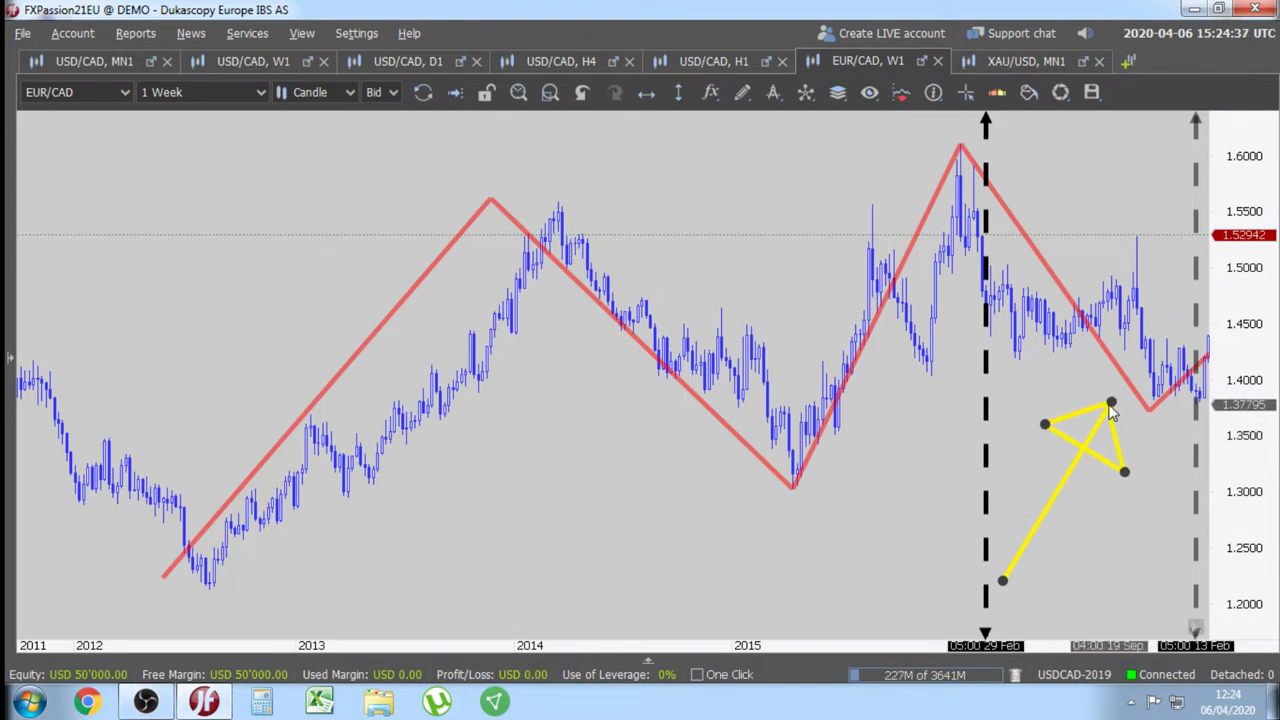
mouse_move(1075, 475)
mouse_down()
mouse_move(986, 372)
mouse_move(1115, 475)
mouse_move(1136, 461)
mouse_move(983, 381)
mouse_move(1046, 416)
mouse_move(1063, 435)
mouse_move(1026, 414)
mouse_move(1083, 465)
mouse_move(1077, 443)
mouse_move(1094, 445)
mouse_move(1057, 431)
mouse_move(1094, 471)
mouse_move(1073, 460)
mouse_up()
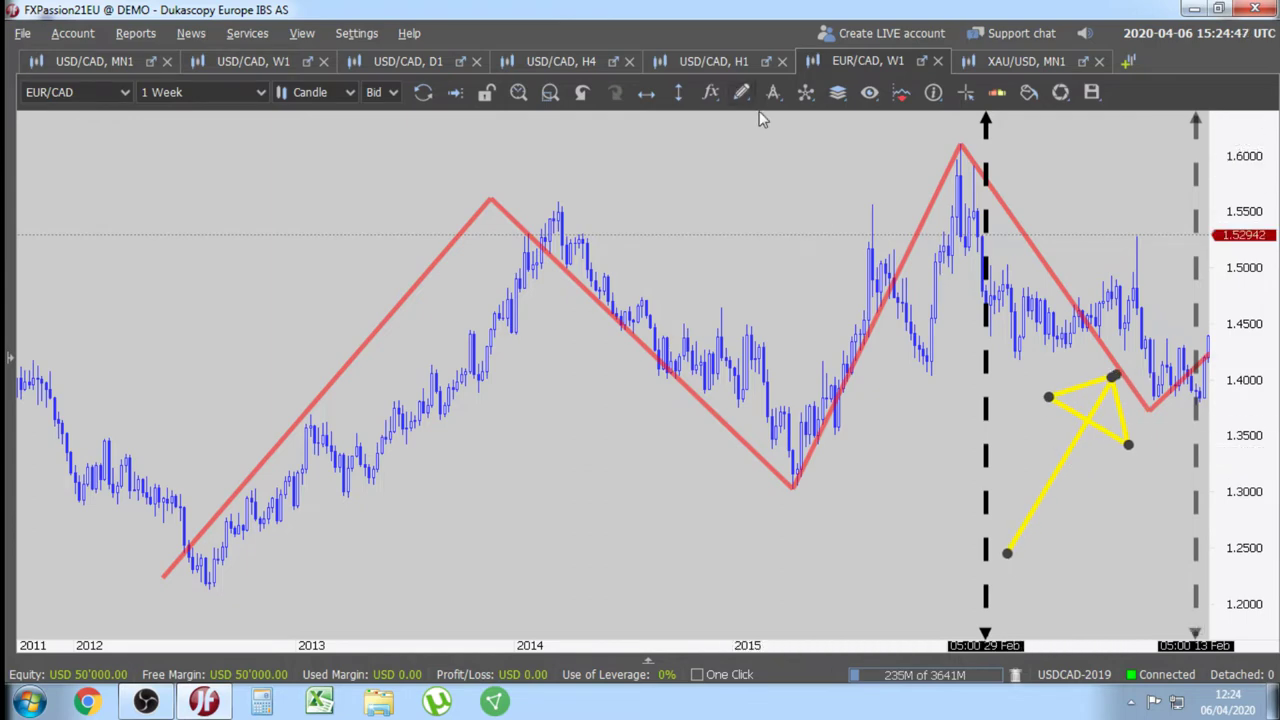
- Return to the USD/CAD H4 chart and move the blue arrow so its tip points at the M, W? text
click(731, 60)
click(1030, 62)
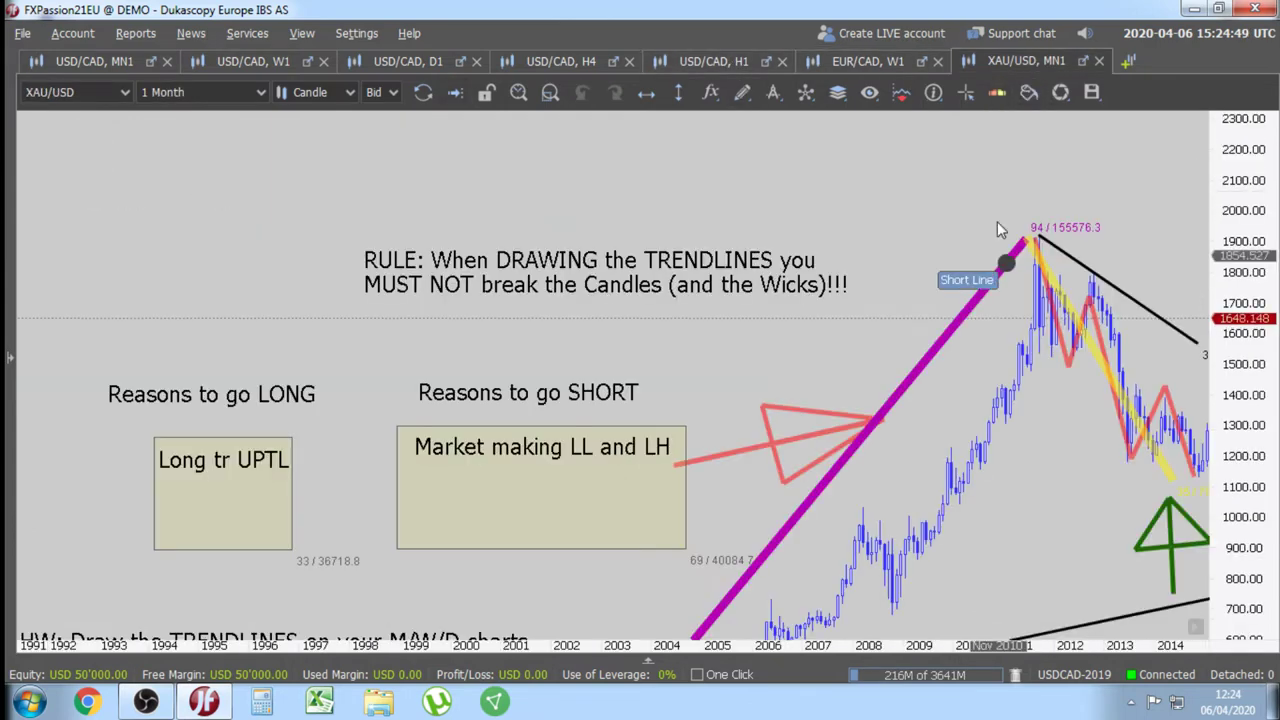
drag(928, 179, 830, 378)
click(692, 60)
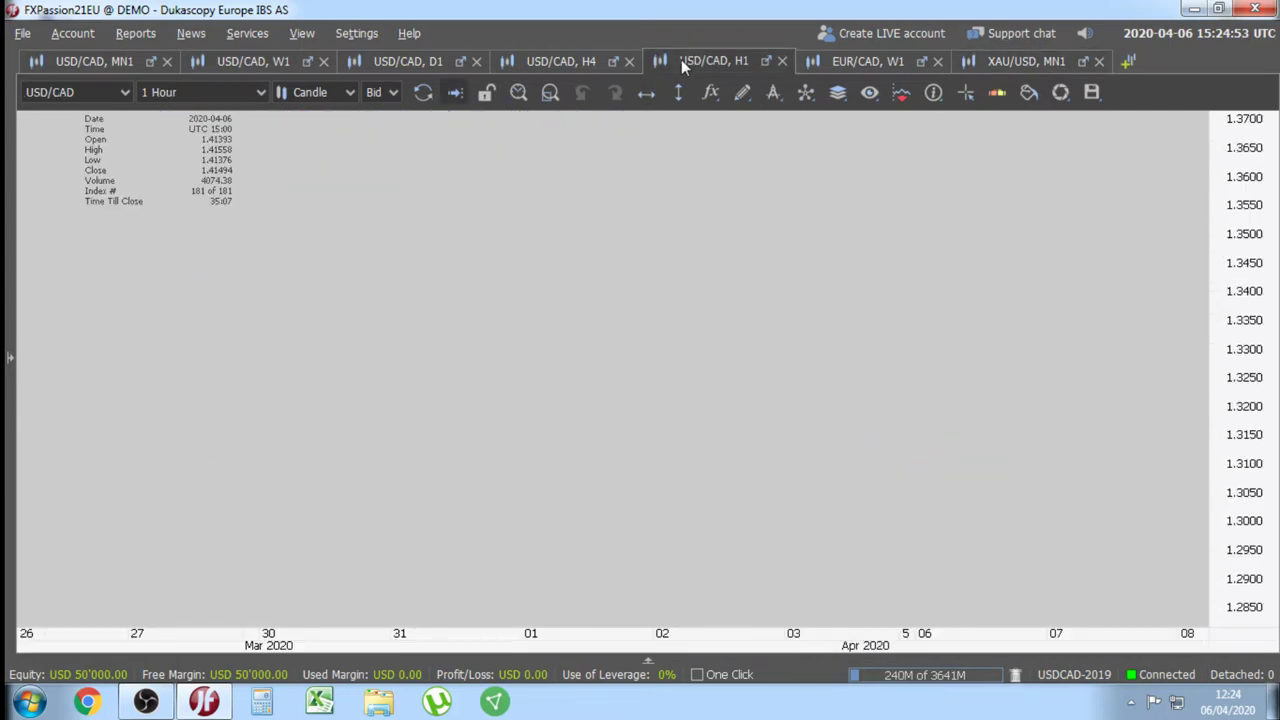
click(583, 63)
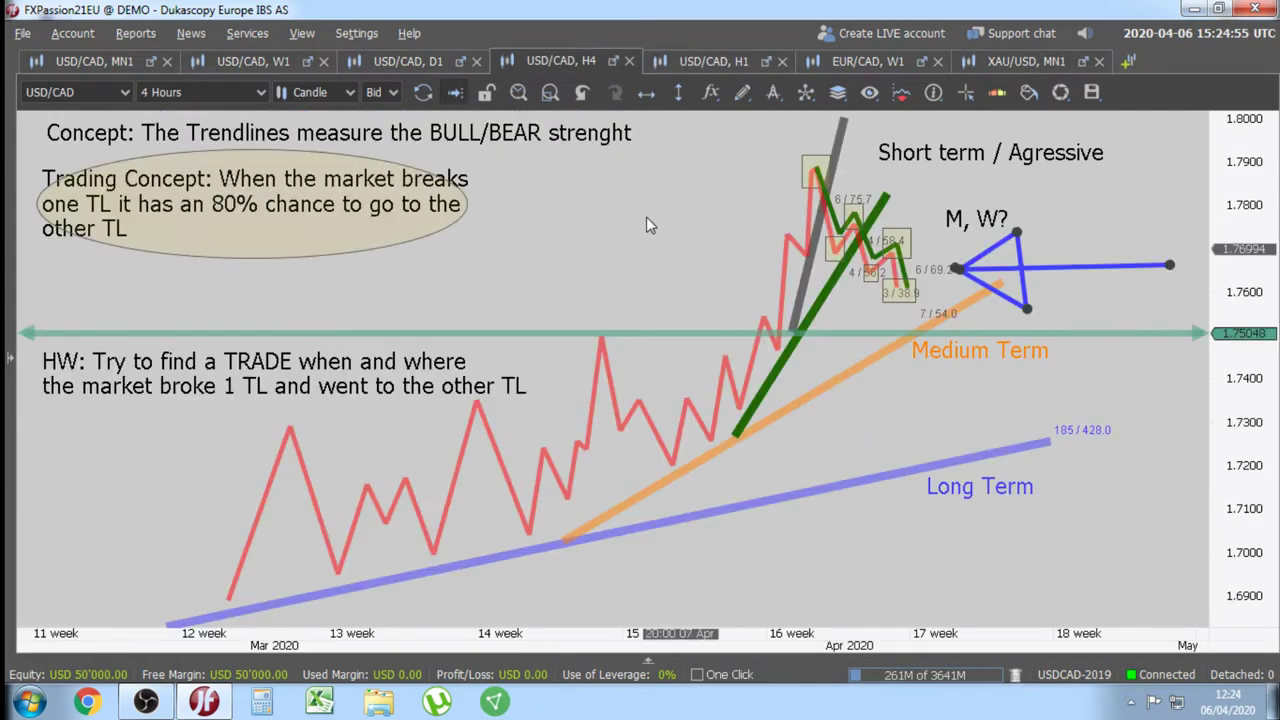
mouse_move(1065, 289)
mouse_down()
mouse_move(1153, 272)
mouse_move(1073, 273)
mouse_move(1040, 215)
mouse_move(1128, 286)
mouse_move(1120, 255)
mouse_move(1150, 230)
mouse_move(1120, 273)
mouse_move(1069, 238)
mouse_move(1144, 242)
mouse_move(1124, 216)
mouse_up()
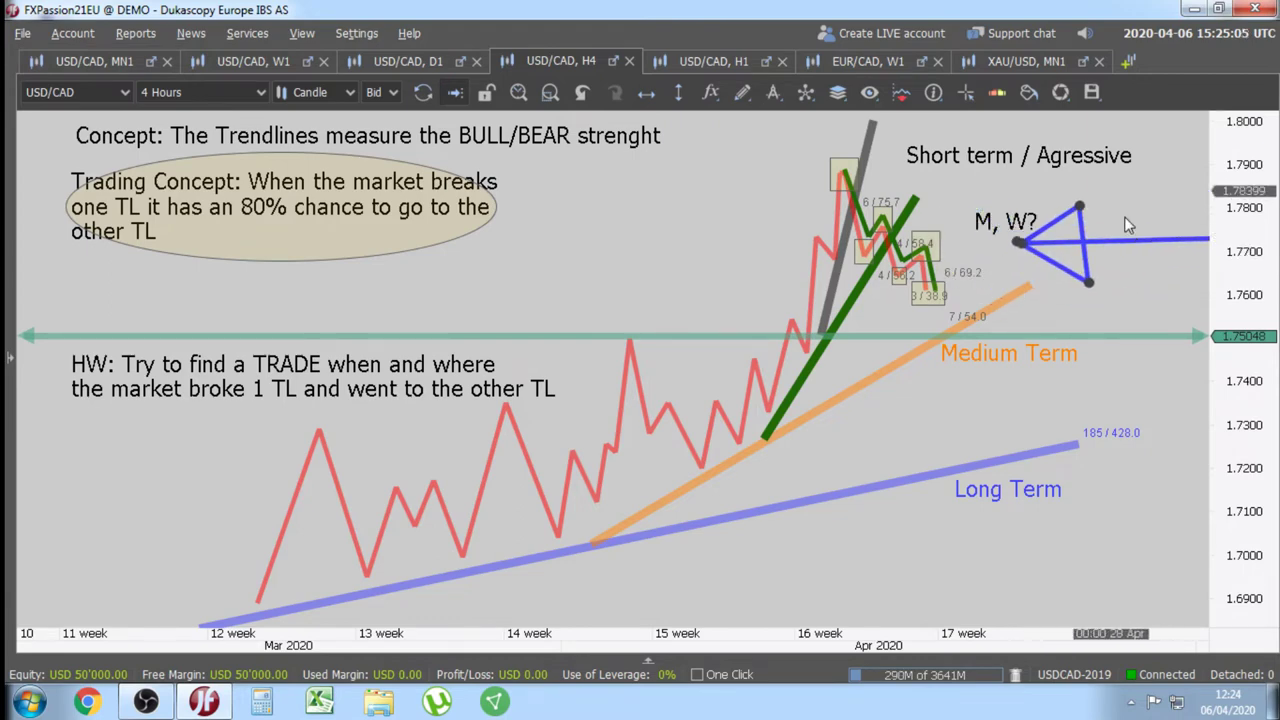
- On the EUR/CAD weekly chart, move the yellow arrow up and left onto the candles just after the black time marker
click(1026, 61)
click(866, 61)
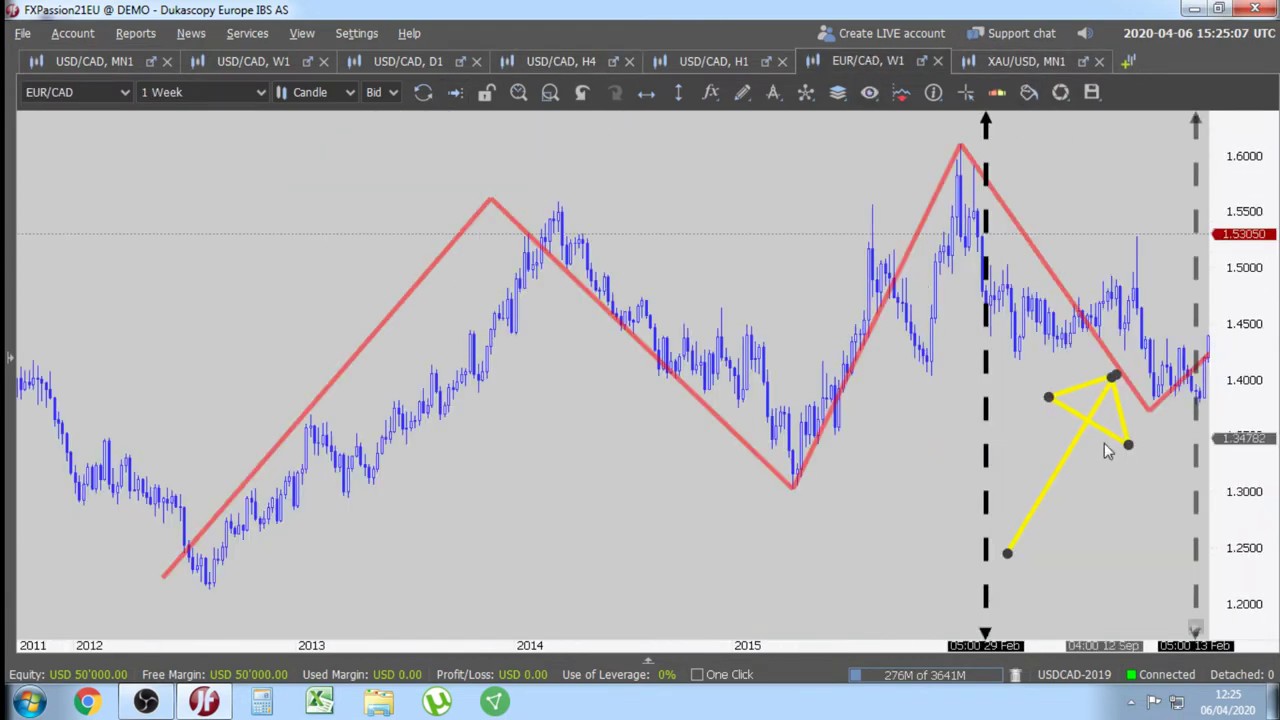
mouse_move(947, 303)
mouse_down()
mouse_move(1111, 449)
mouse_move(975, 320)
mouse_move(1071, 439)
mouse_move(964, 328)
mouse_move(1065, 420)
mouse_up()
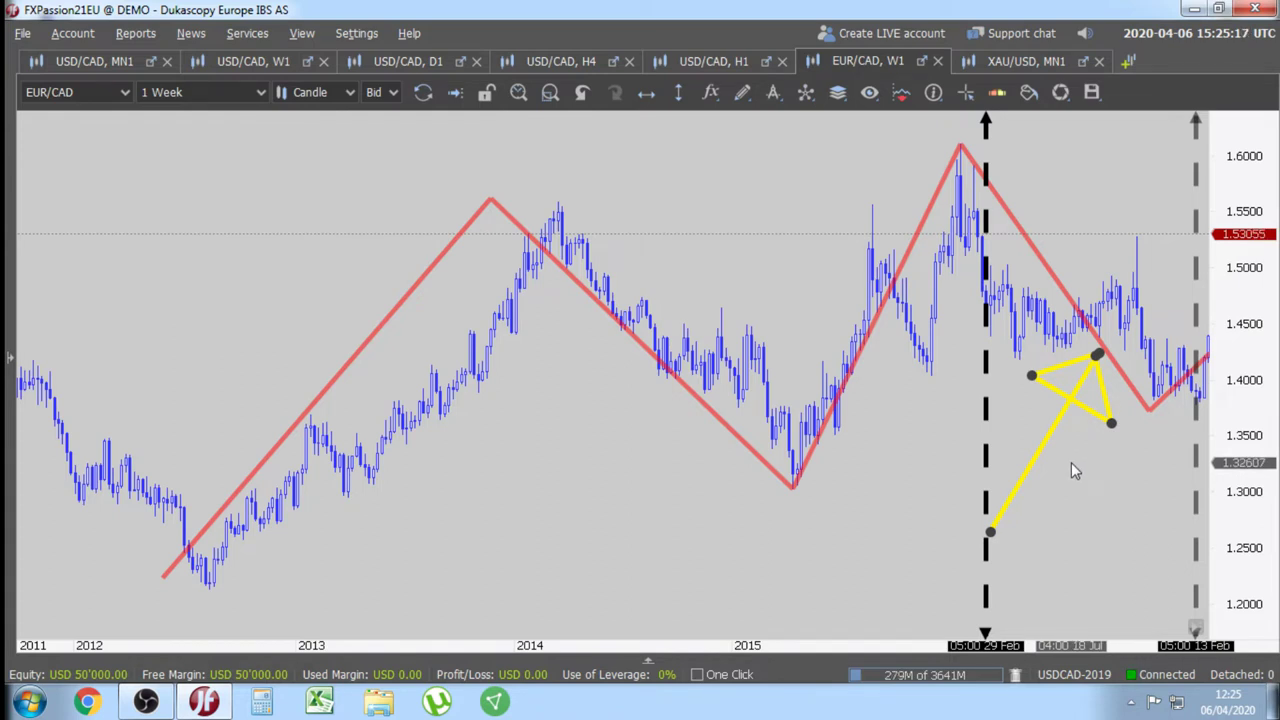
drag(1040, 449, 978, 401)
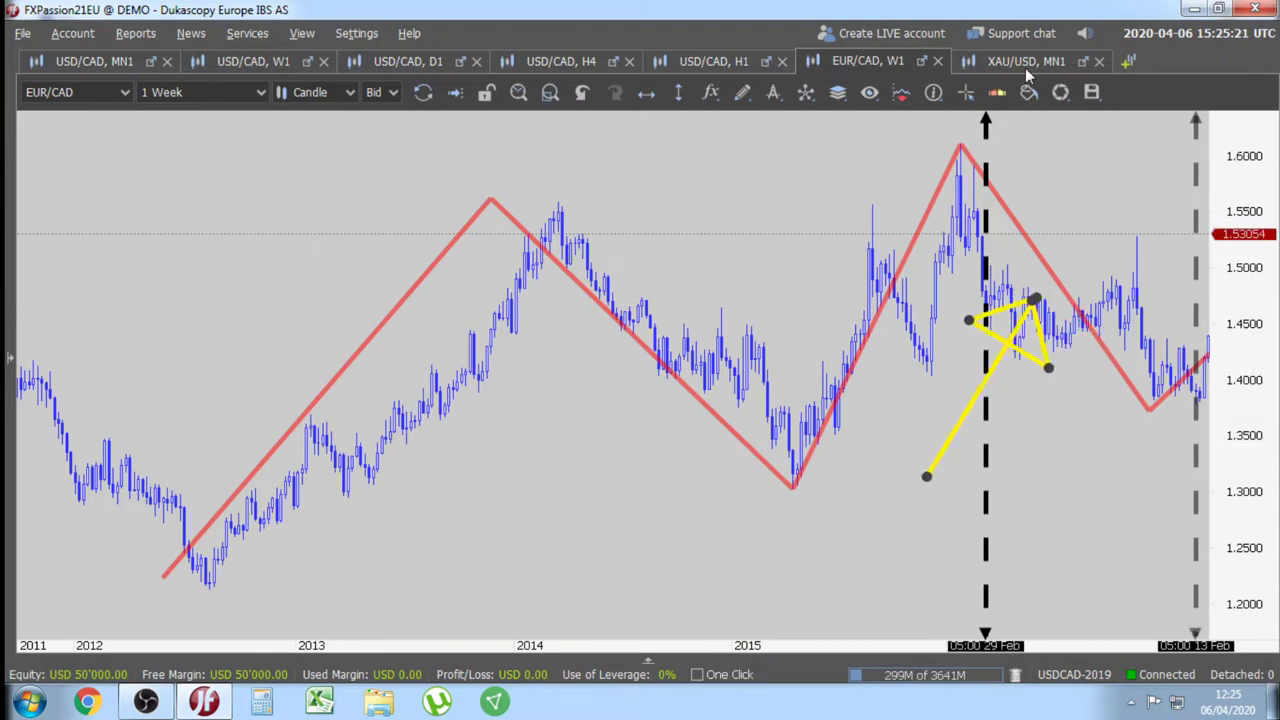
- Look at the XAU/USD monthly chart's notes and trendlines, and return to the USD/CAD H4 chart
click(709, 60)
click(1047, 62)
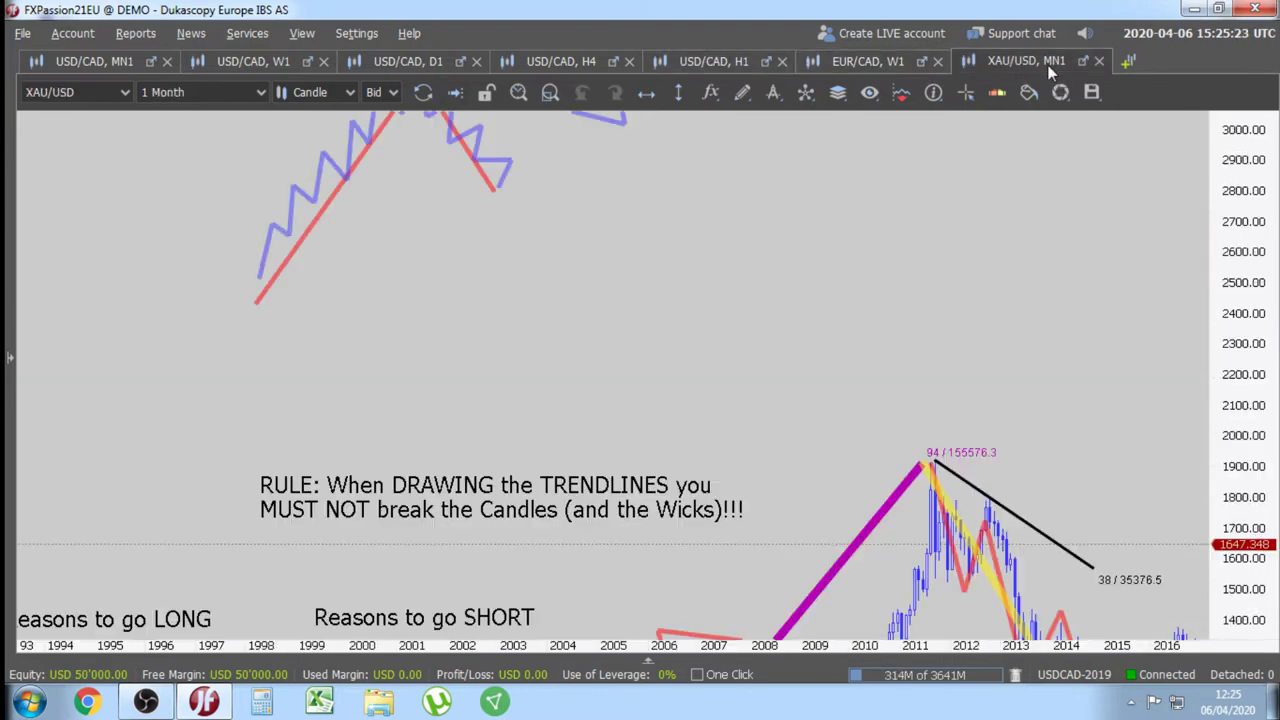
click(541, 58)
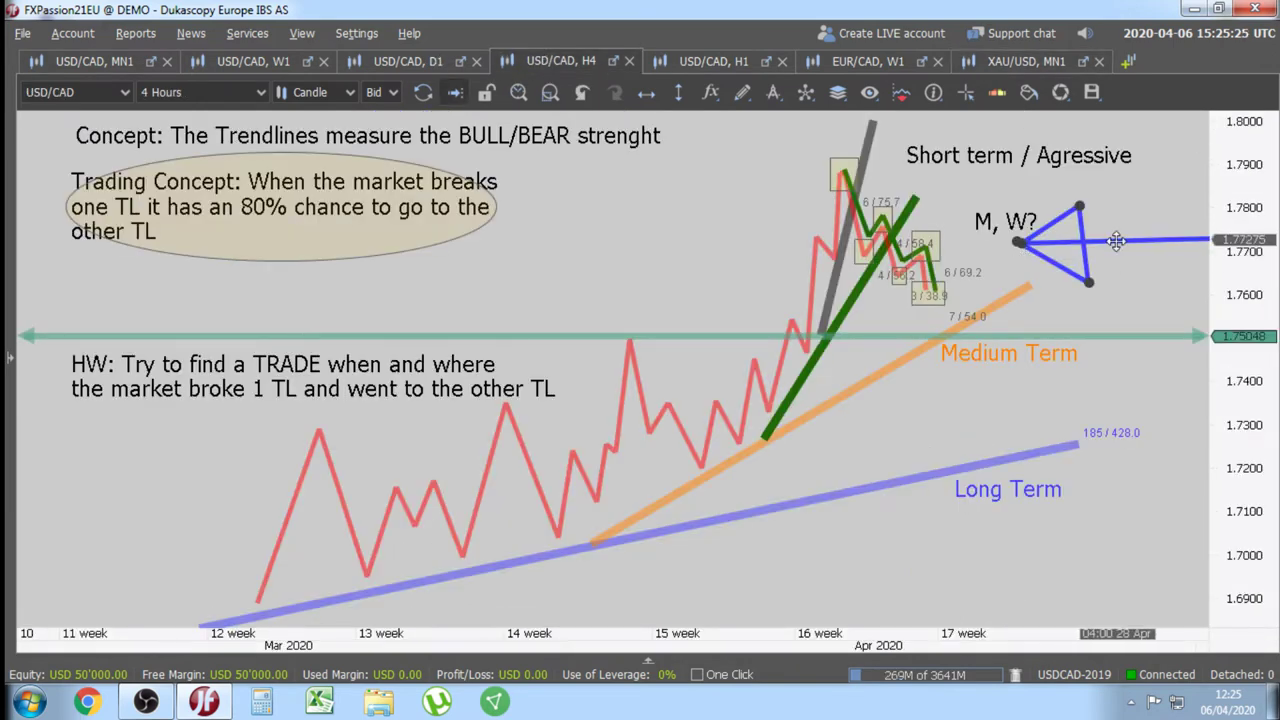
- Move the blue arrow just below the M, W? text, with its tip beside the latest price swings
drag(1128, 238, 987, 205)
mouse_move(1027, 250)
mouse_down()
mouse_move(1097, 291)
mouse_move(1008, 251)
mouse_move(1040, 253)
mouse_move(1036, 224)
mouse_move(1065, 198)
mouse_move(1090, 292)
mouse_move(1049, 239)
mouse_move(993, 246)
mouse_move(1056, 325)
mouse_move(1097, 313)
mouse_move(1113, 330)
mouse_move(1055, 256)
mouse_move(1080, 332)
mouse_move(1108, 284)
mouse_move(1130, 300)
mouse_move(1115, 318)
mouse_move(1108, 270)
mouse_move(1060, 266)
mouse_move(1100, 216)
mouse_move(1045, 212)
mouse_move(1050, 275)
mouse_move(1119, 209)
mouse_move(1048, 276)
mouse_up()
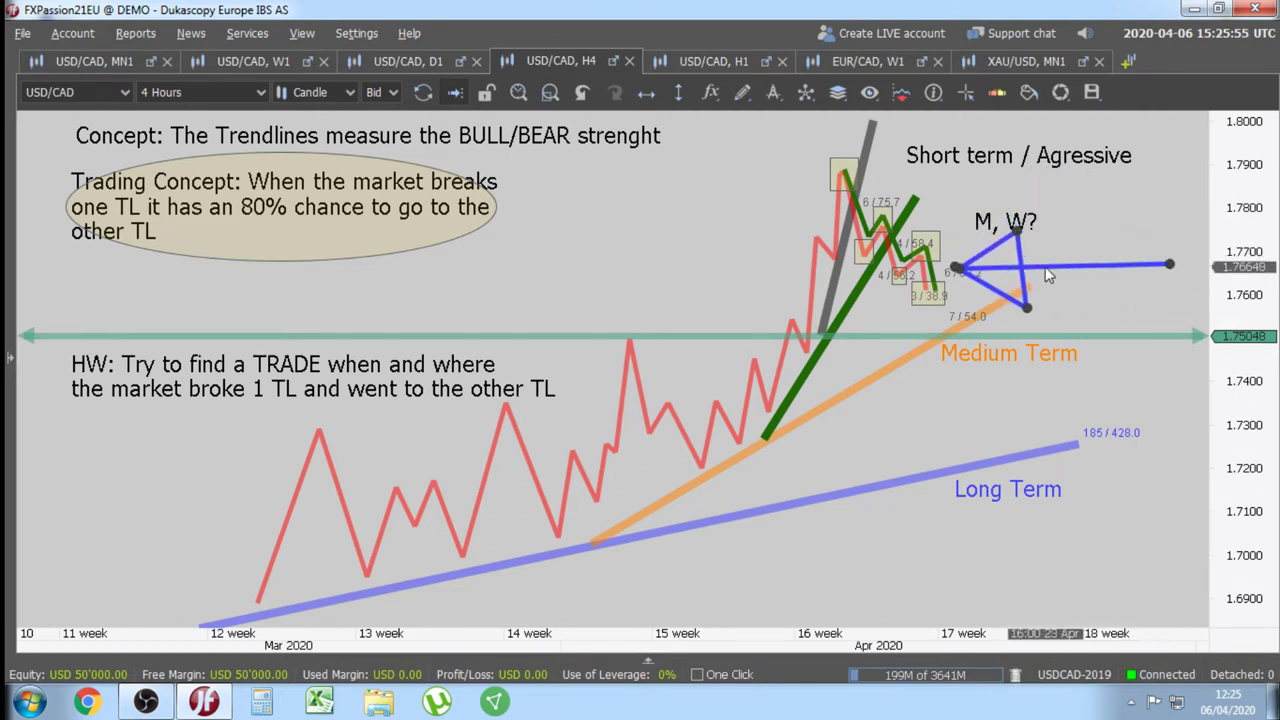
- On the EUR/CAD weekly chart, move the yellow arrow down and right so its tip meets the lower part of the falling red line
click(1009, 58)
click(882, 60)
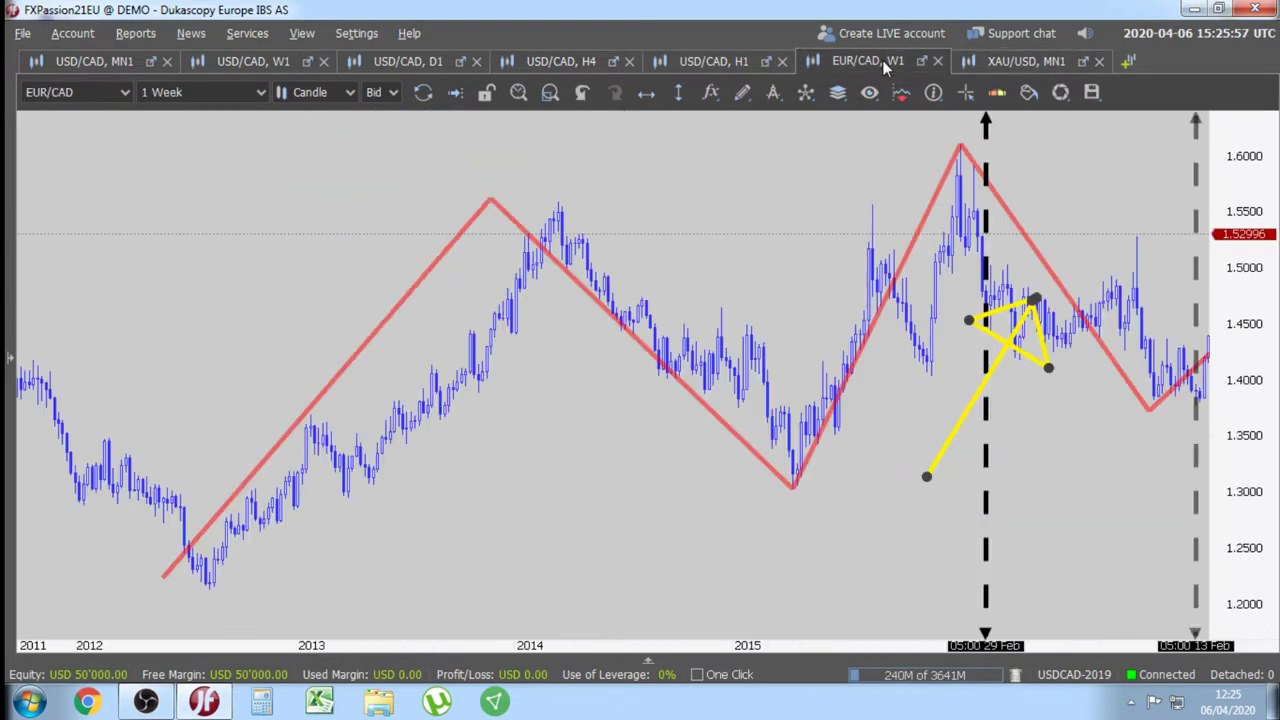
mouse_move(990, 360)
mouse_down()
mouse_move(1030, 381)
mouse_move(1035, 401)
mouse_move(1047, 375)
mouse_move(1016, 362)
mouse_up()
mouse_move(1050, 403)
mouse_down()
mouse_move(997, 320)
mouse_move(1057, 391)
mouse_move(1068, 432)
mouse_up()
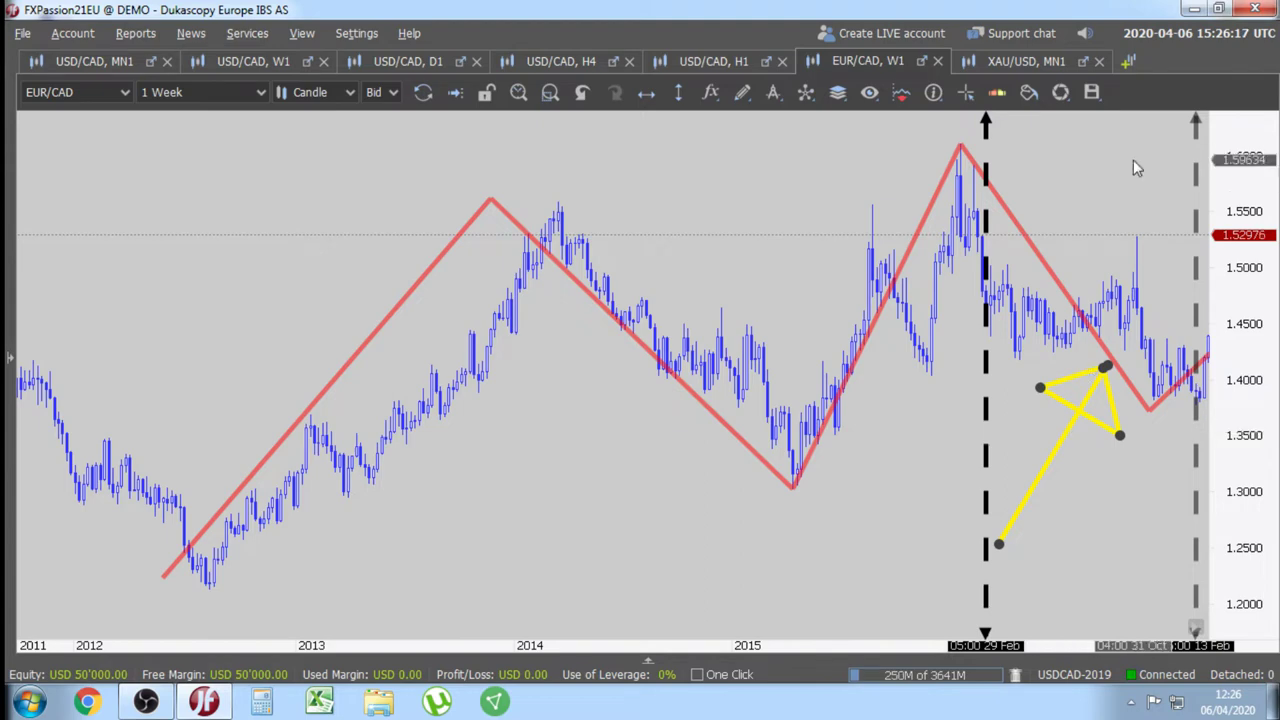
- Return to the USD/CAD H4 chart and move the blue arrow so its tip touches the last peak of the thin green line
click(997, 68)
click(714, 61)
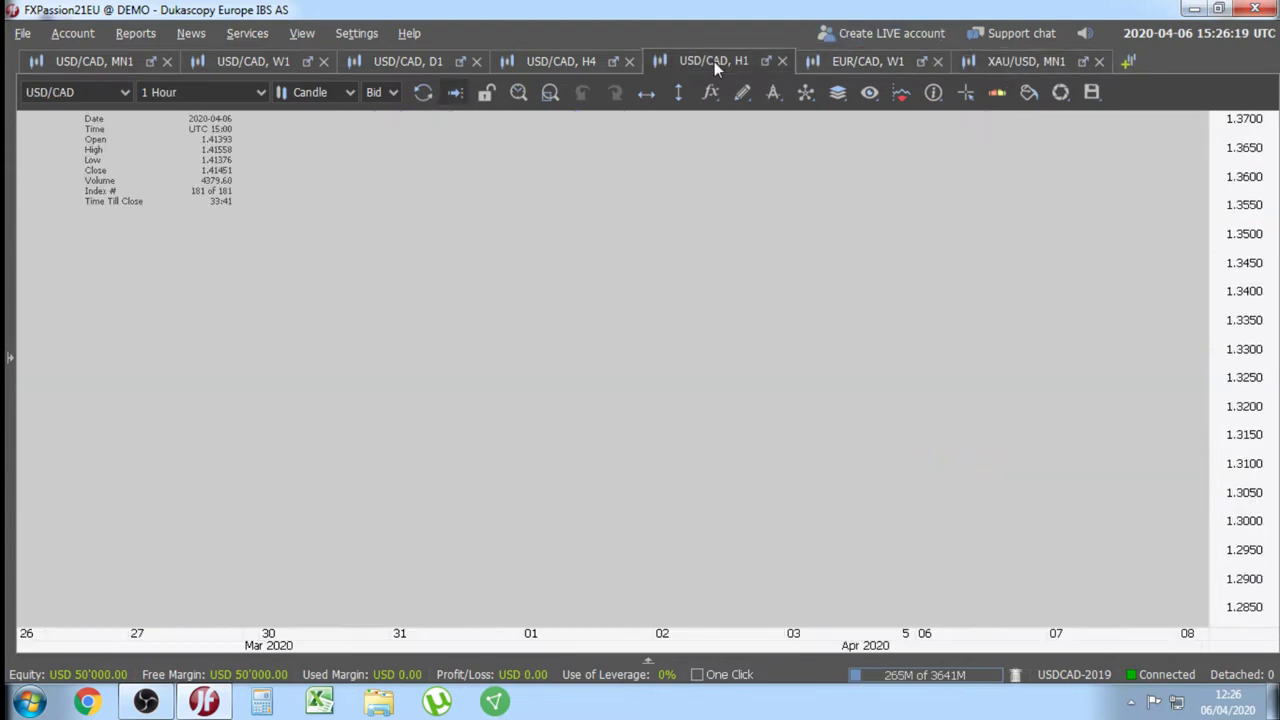
click(560, 61)
mouse_move(1068, 270)
mouse_down()
mouse_move(1208, 268)
mouse_move(1088, 276)
mouse_move(1117, 277)
mouse_move(1007, 257)
mouse_move(1195, 274)
mouse_move(1120, 274)
mouse_move(1035, 214)
mouse_move(1115, 277)
mouse_move(1000, 229)
mouse_move(1030, 252)
mouse_up()
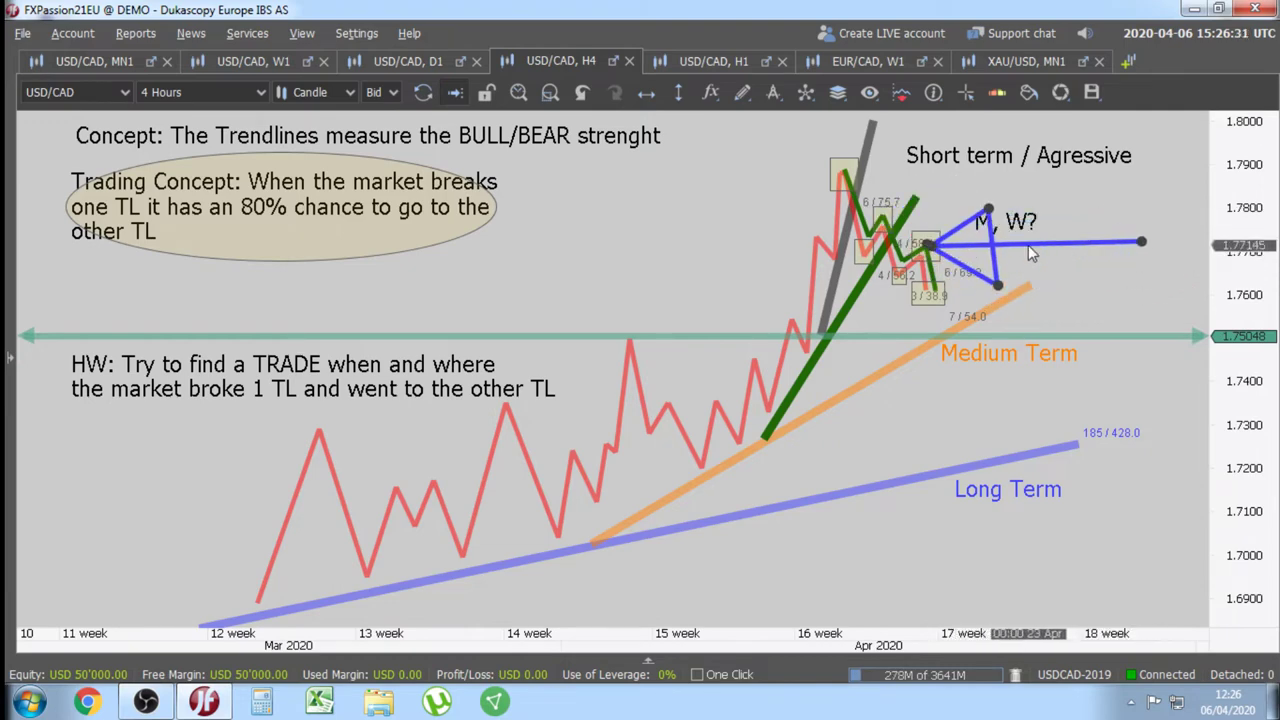
- On the EUR/CAD weekly chart, move the yellow arrow up so its tip meets the middle of the falling red line
click(1015, 61)
click(858, 61)
drag(1049, 450, 1012, 372)
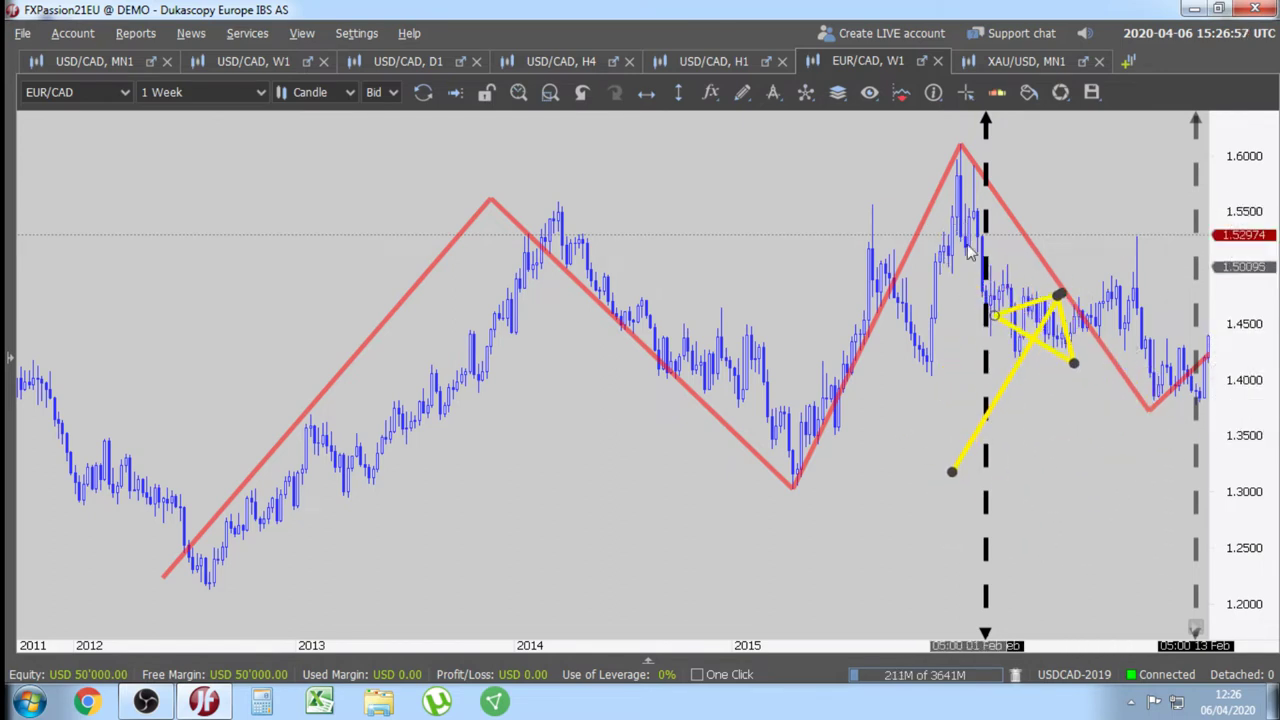
- Return to the USD/CAD H4 chart and reposition the blue arrow so its tip points at the latest low above the orange trendline
click(700, 61)
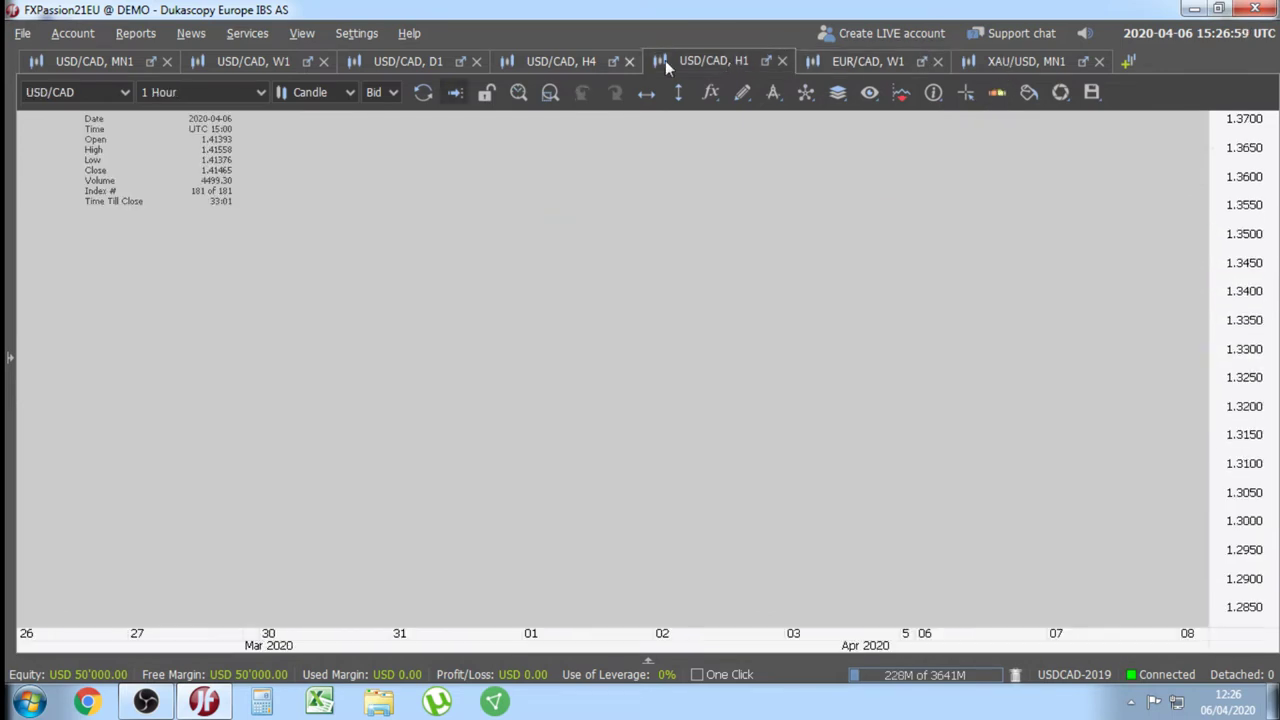
click(555, 60)
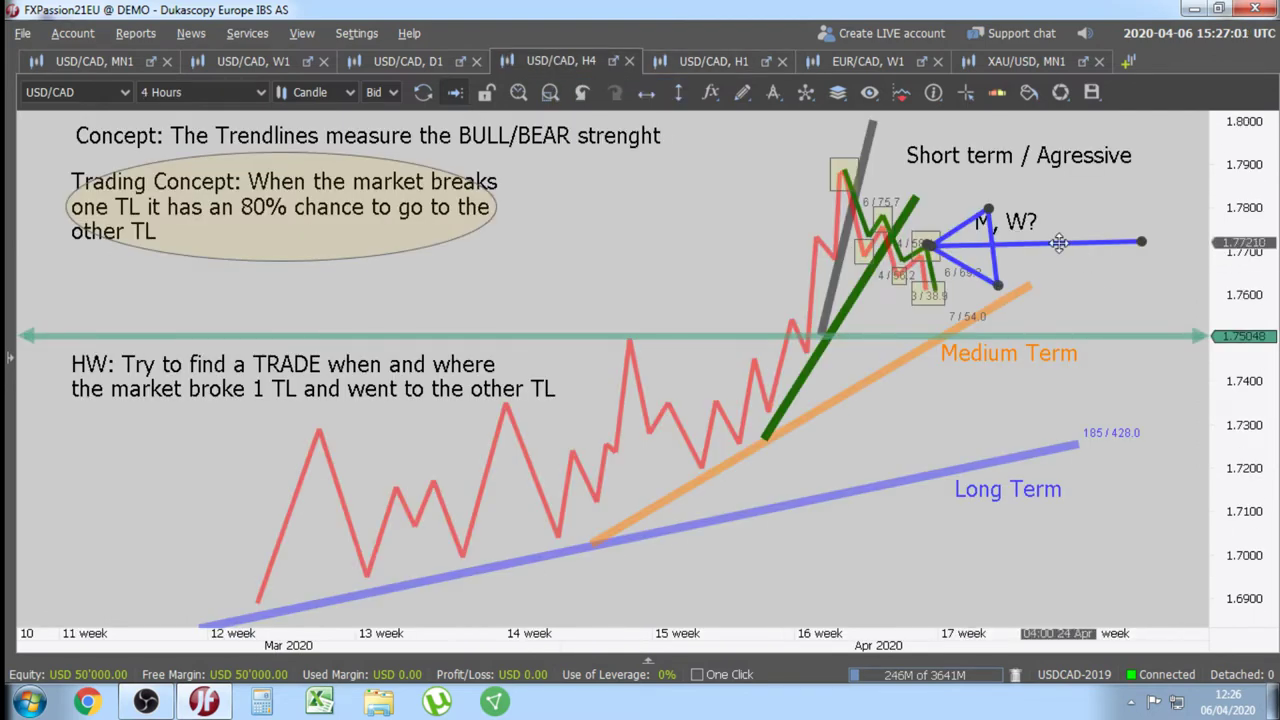
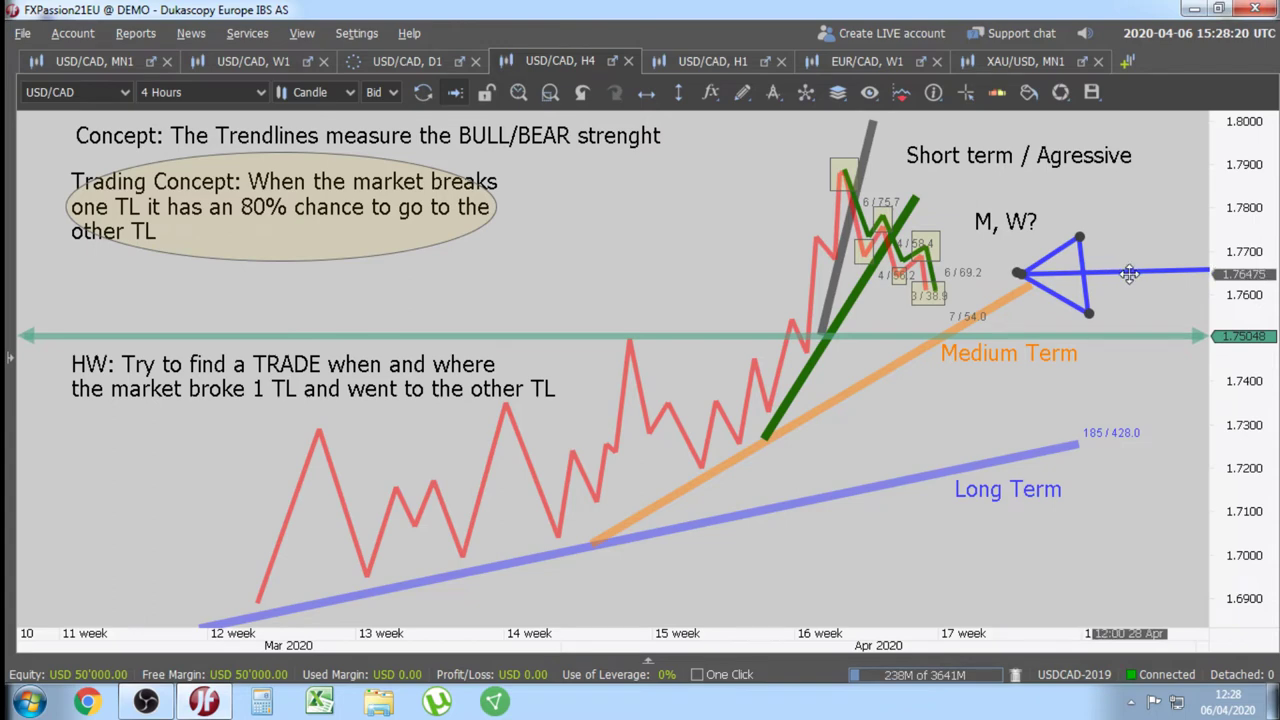
mouse_move(1131, 272)
mouse_down()
mouse_move(1150, 271)
mouse_move(1128, 232)
mouse_move(1140, 280)
mouse_move(1109, 278)
mouse_move(1067, 301)
mouse_move(1067, 271)
mouse_move(1111, 219)
mouse_move(1095, 215)
mouse_move(1039, 289)
mouse_move(1103, 285)
mouse_move(705, 408)
mouse_move(435, 417)
mouse_move(500, 460)
mouse_move(726, 457)
mouse_move(967, 385)
mouse_move(1143, 240)
mouse_move(1035, 290)
mouse_move(265, 415)
mouse_move(553, 487)
mouse_move(899, 391)
mouse_move(1064, 266)
mouse_move(1137, 251)
mouse_move(478, 371)
mouse_move(490, 432)
mouse_move(857, 440)
mouse_move(1100, 293)
mouse_move(1052, 300)
mouse_move(1115, 275)
mouse_move(1110, 195)
mouse_move(1102, 248)
mouse_move(1088, 214)
mouse_move(1108, 220)
mouse_move(1117, 289)
mouse_move(1094, 282)
mouse_move(1065, 297)
mouse_move(1075, 290)
mouse_up()
drag(740, 266, 812, 298)
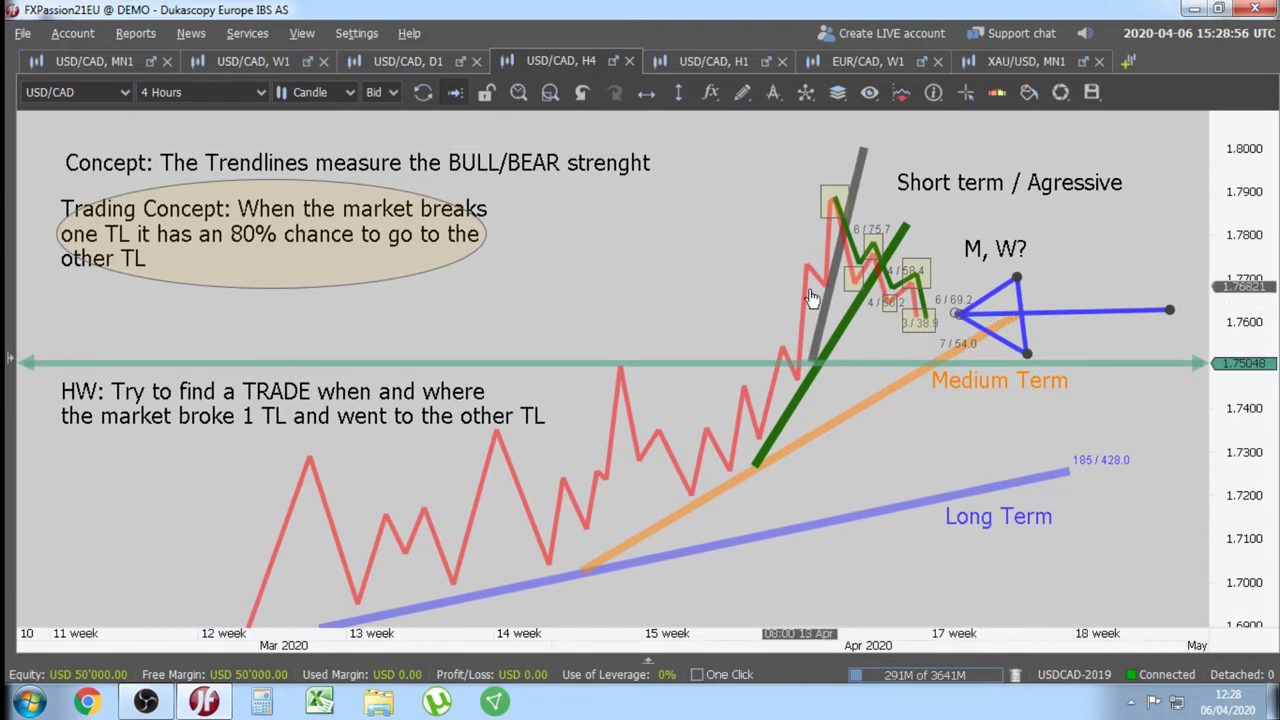
drag(737, 271, 747, 263)
mouse_move(1127, 297)
mouse_down()
mouse_move(1083, 300)
mouse_move(1098, 331)
mouse_move(451, 500)
mouse_move(657, 497)
mouse_move(989, 270)
mouse_move(929, 338)
mouse_move(500, 430)
mouse_move(863, 392)
mouse_move(929, 348)
mouse_move(430, 415)
mouse_move(537, 468)
mouse_move(934, 294)
mouse_move(430, 465)
mouse_move(425, 482)
mouse_move(635, 481)
mouse_move(908, 273)
mouse_move(868, 363)
mouse_move(489, 420)
mouse_move(1070, 279)
mouse_move(1073, 307)
mouse_move(1114, 298)
mouse_up()
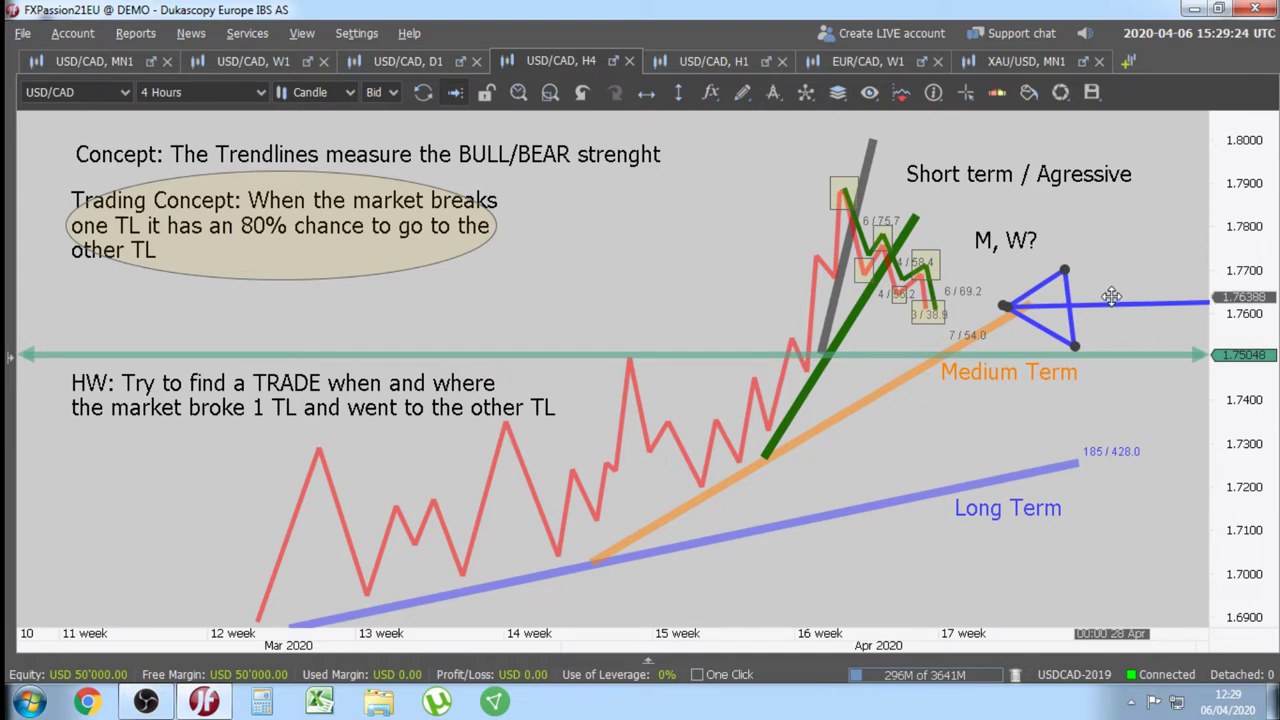
mouse_move(1111, 296)
mouse_down()
mouse_move(542, 472)
mouse_move(453, 476)
mouse_move(529, 487)
mouse_move(897, 373)
mouse_move(987, 283)
mouse_move(567, 397)
mouse_move(902, 325)
mouse_move(700, 380)
mouse_move(962, 372)
mouse_move(1068, 250)
mouse_move(886, 360)
mouse_move(1046, 262)
mouse_move(1085, 283)
mouse_move(908, 383)
mouse_move(568, 483)
mouse_move(922, 292)
mouse_move(783, 422)
mouse_move(996, 294)
mouse_move(1175, 256)
mouse_move(1066, 295)
mouse_move(930, 388)
mouse_move(732, 310)
mouse_move(665, 438)
mouse_move(1144, 303)
mouse_move(1104, 333)
mouse_move(645, 440)
mouse_move(1004, 302)
mouse_move(1000, 335)
mouse_move(766, 425)
mouse_move(1135, 277)
mouse_move(632, 473)
mouse_move(1101, 267)
mouse_move(1055, 291)
mouse_move(1097, 294)
mouse_move(1041, 310)
mouse_move(1070, 304)
mouse_move(1050, 320)
mouse_move(1057, 307)
mouse_move(1045, 308)
mouse_move(1092, 292)
mouse_move(1072, 320)
mouse_move(1067, 284)
mouse_move(1068, 305)
mouse_move(760, 215)
mouse_move(1000, 222)
mouse_move(1055, 210)
mouse_move(1113, 310)
mouse_move(1175, 292)
mouse_move(1130, 238)
mouse_move(1140, 226)
mouse_move(1128, 278)
mouse_up()
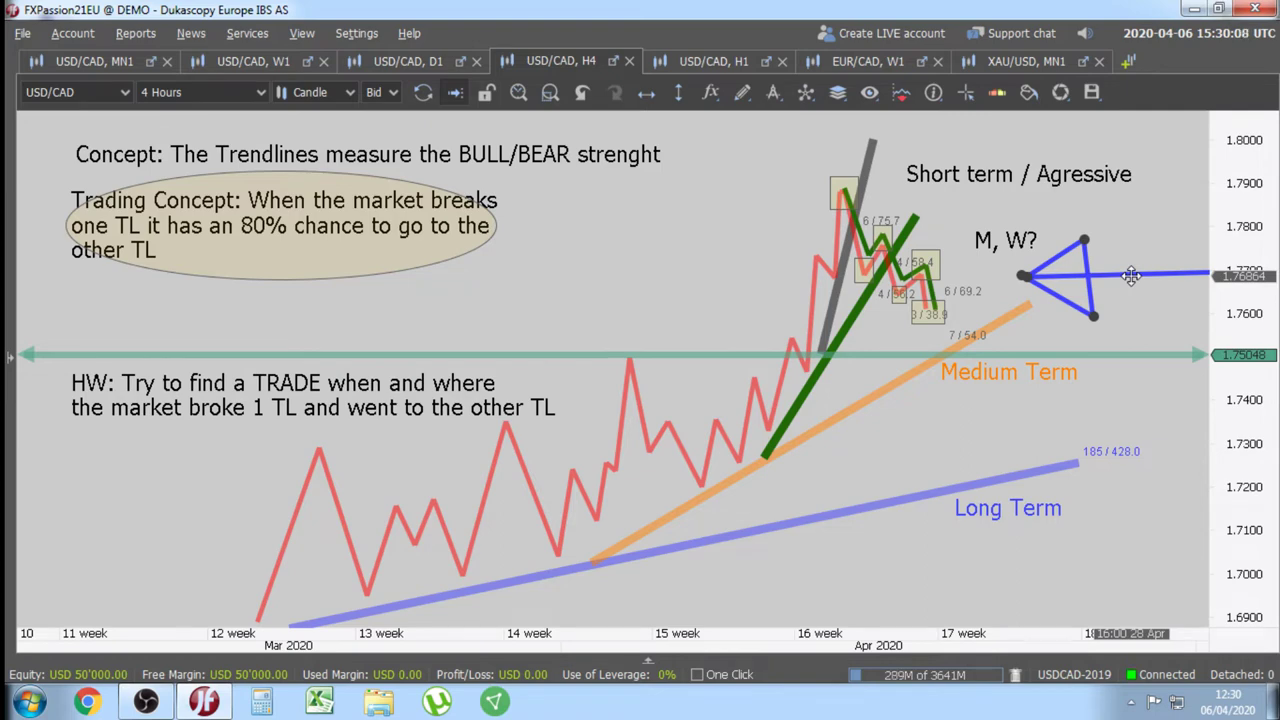
mouse_move(1131, 275)
mouse_down()
mouse_move(1052, 242)
mouse_move(960, 174)
mouse_move(1010, 320)
mouse_move(1031, 287)
mouse_move(391, 467)
mouse_move(407, 494)
mouse_move(834, 446)
mouse_move(1128, 276)
mouse_move(1097, 266)
mouse_move(1123, 264)
mouse_move(1120, 248)
mouse_move(1118, 284)
mouse_move(1120, 228)
mouse_move(1082, 238)
mouse_move(1128, 240)
mouse_move(1128, 268)
mouse_move(1136, 245)
mouse_move(1135, 300)
mouse_move(1121, 245)
mouse_move(1175, 248)
mouse_move(1147, 239)
mouse_move(1131, 271)
mouse_move(1108, 273)
mouse_move(1122, 286)
mouse_move(1084, 278)
mouse_move(1262, 276)
mouse_move(1178, 241)
mouse_move(1058, 262)
mouse_move(1190, 210)
mouse_move(1150, 220)
mouse_move(1130, 262)
mouse_move(1090, 257)
mouse_move(1118, 235)
mouse_move(1039, 308)
mouse_move(1049, 319)
mouse_up()
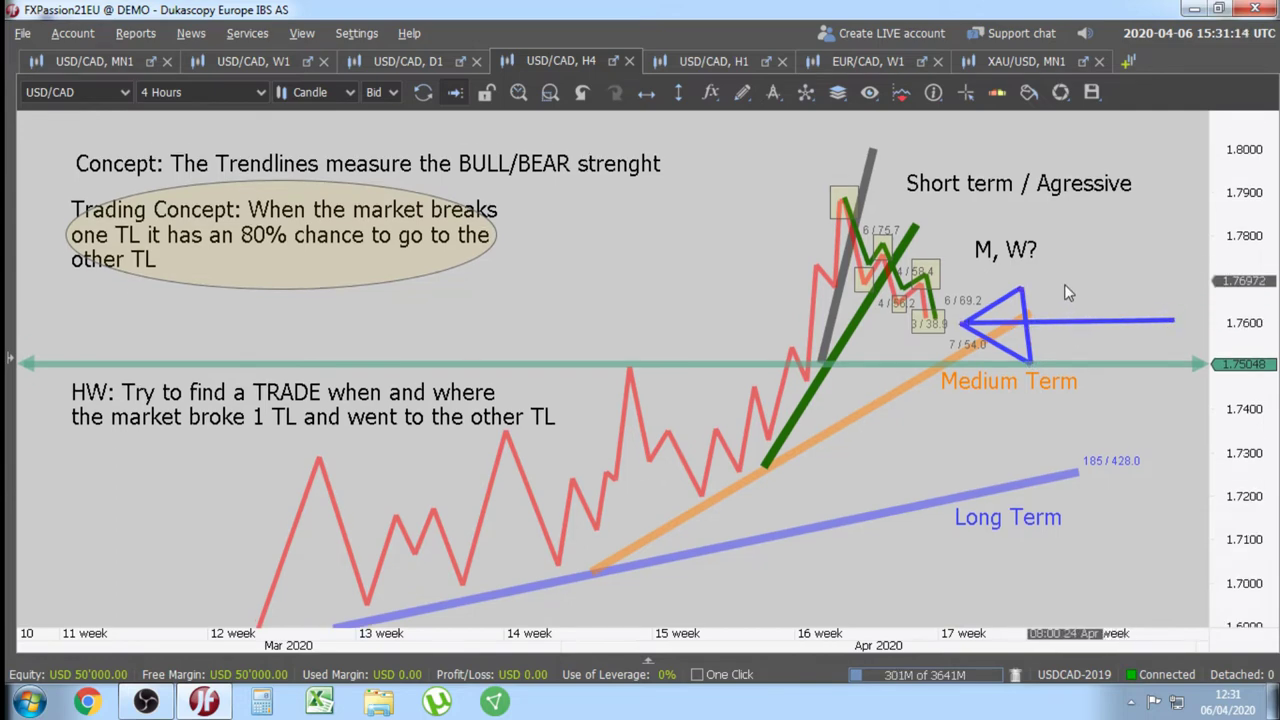
- Delete the blue arrow below the M, W? text
mouse_move(1057, 335)
mouse_down()
mouse_move(1100, 296)
mouse_move(1068, 302)
mouse_move(1040, 332)
mouse_move(1081, 312)
mouse_move(1091, 346)
mouse_up()
key(Delete)
- Draw a blue zigzag polyline along the last green swing, rising to about 1.7720 and falling to about 1.7600
scroll(1053, 303, up, 4)
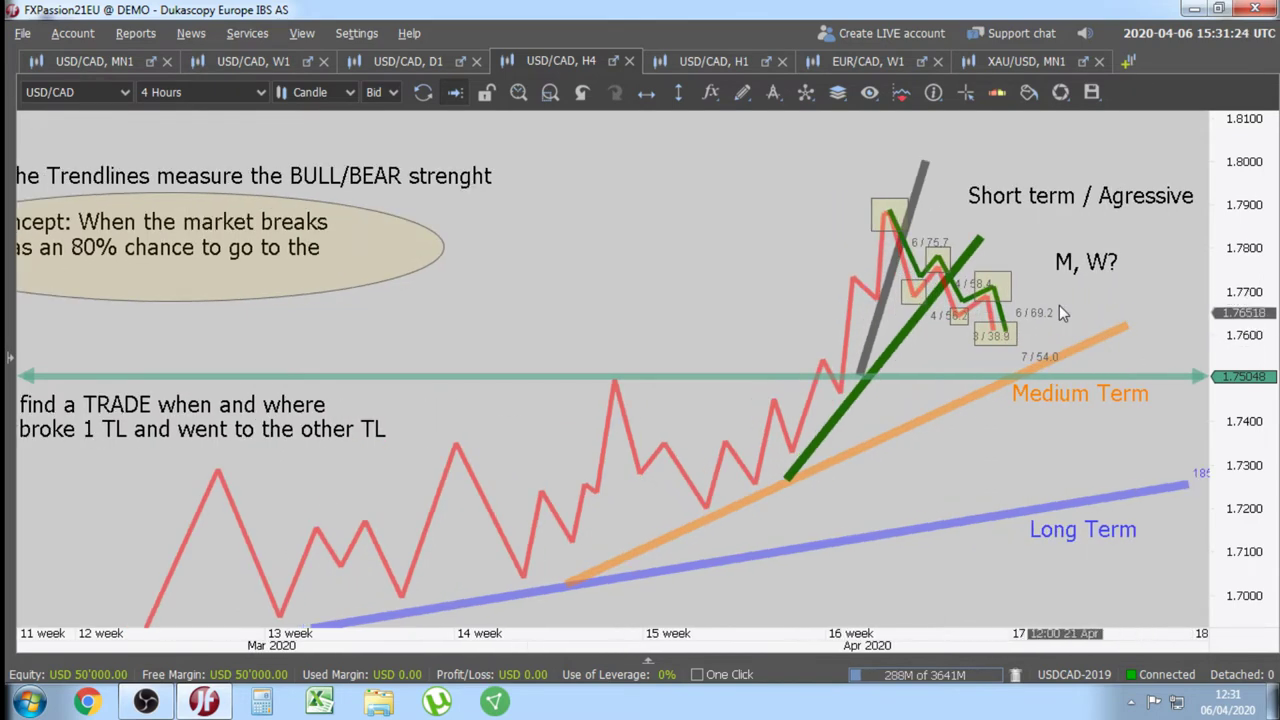
scroll(1007, 380, up, 3)
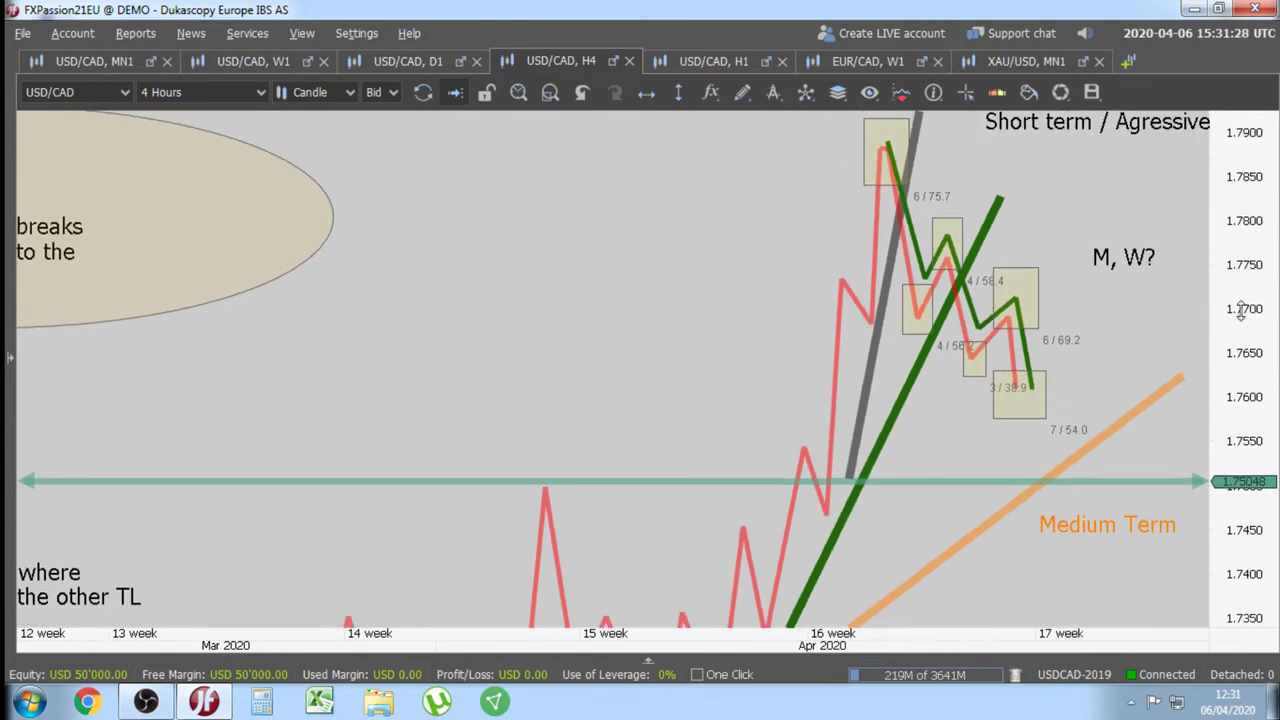
click(742, 92)
click(779, 205)
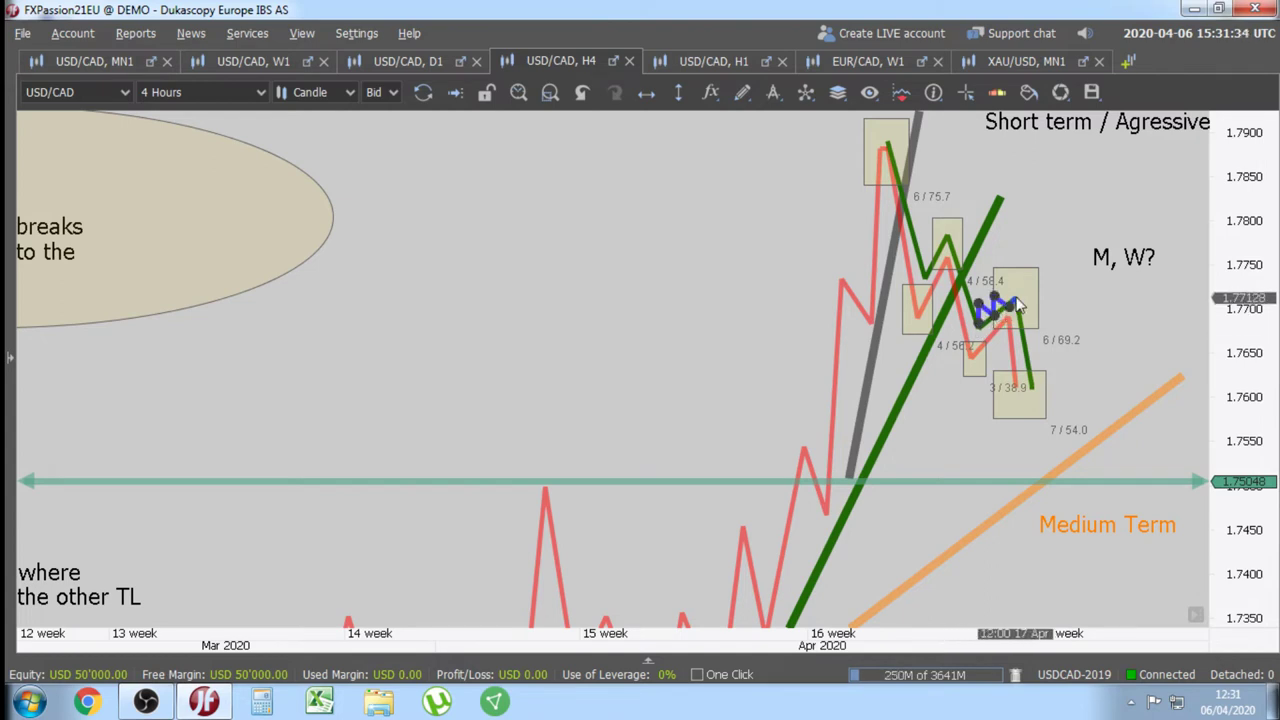
click(1039, 323)
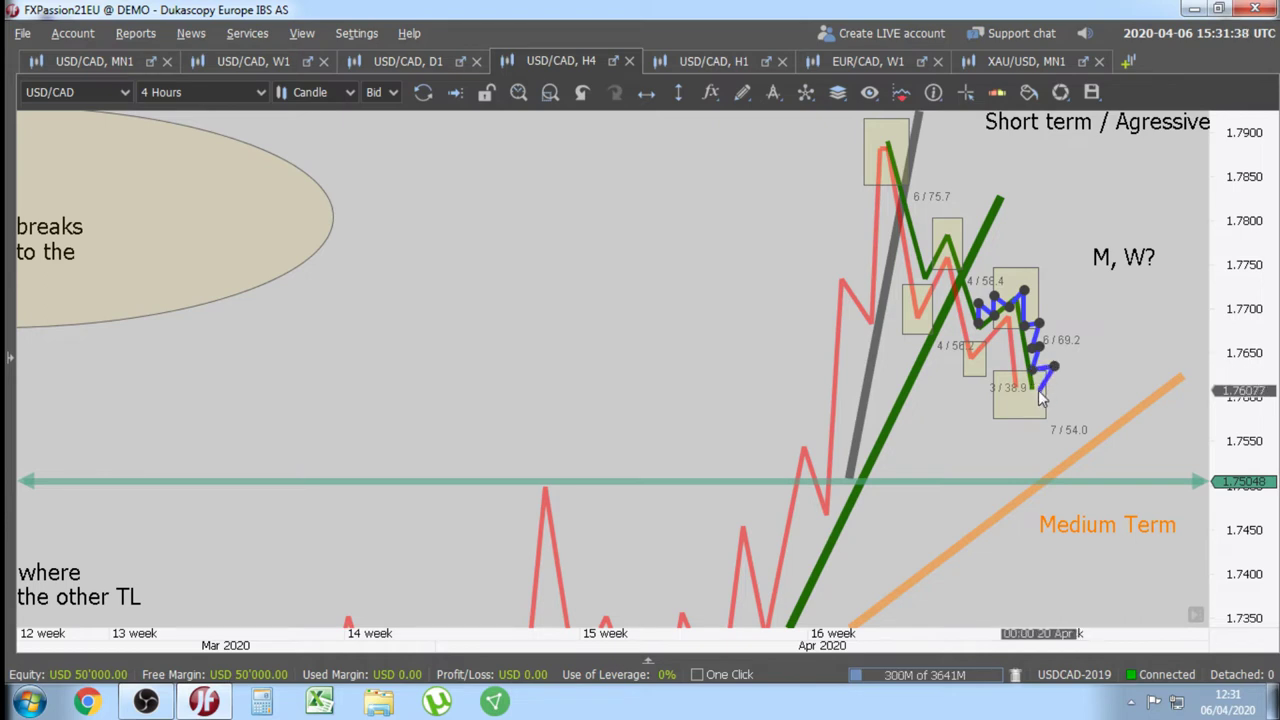
double_click(1041, 397)
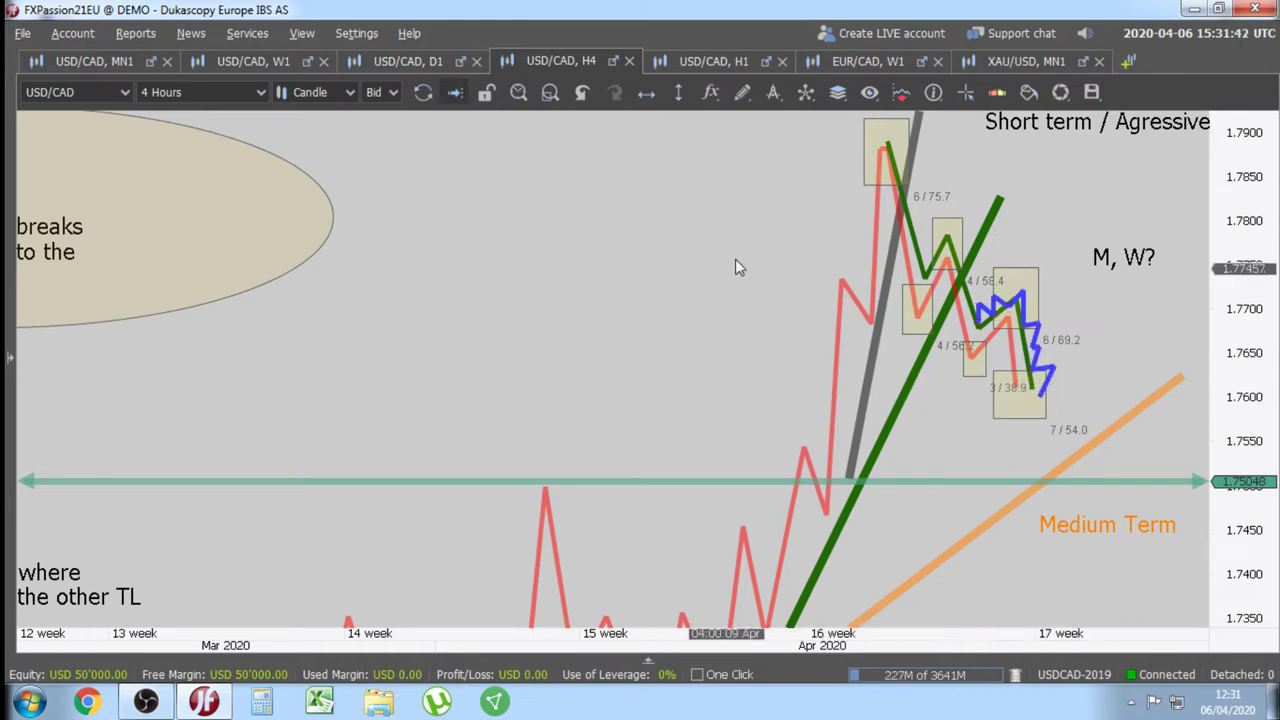
- Draw a second blue zigzag polyline from the end of the first, dipping to about 1.7585 and rising to about 1.7650
scroll(689, 363, up, 3)
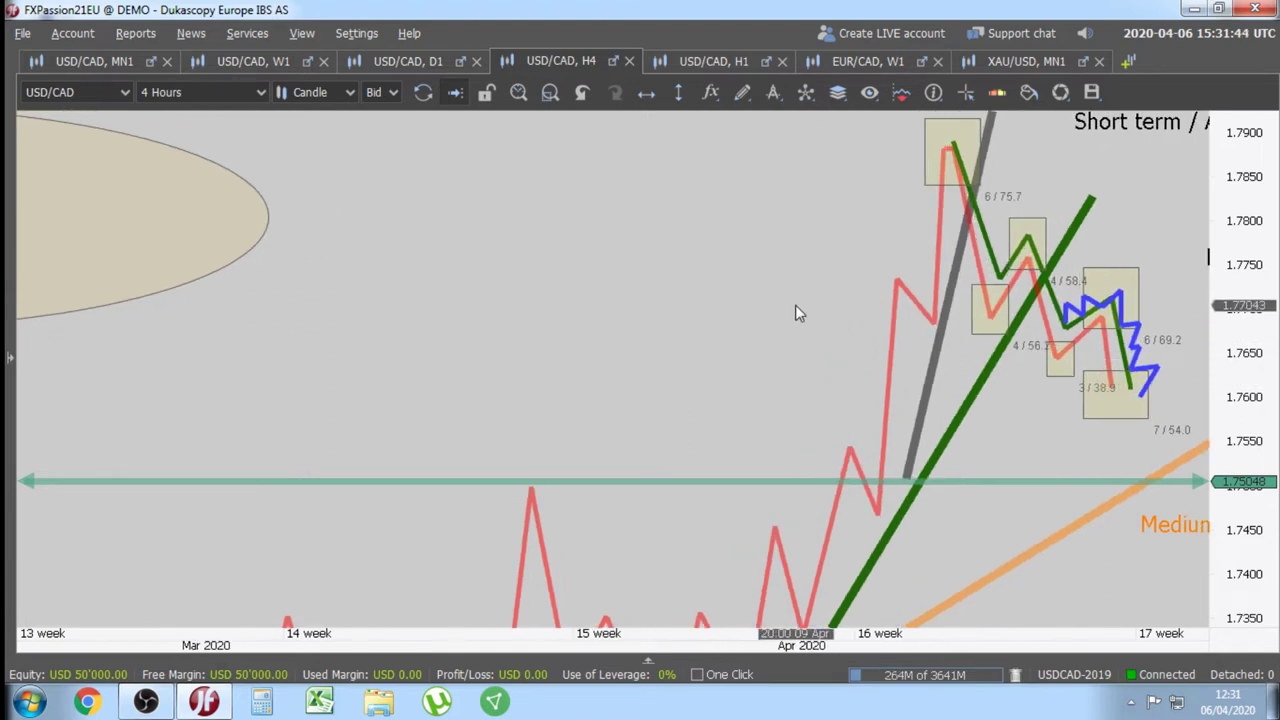
click(743, 93)
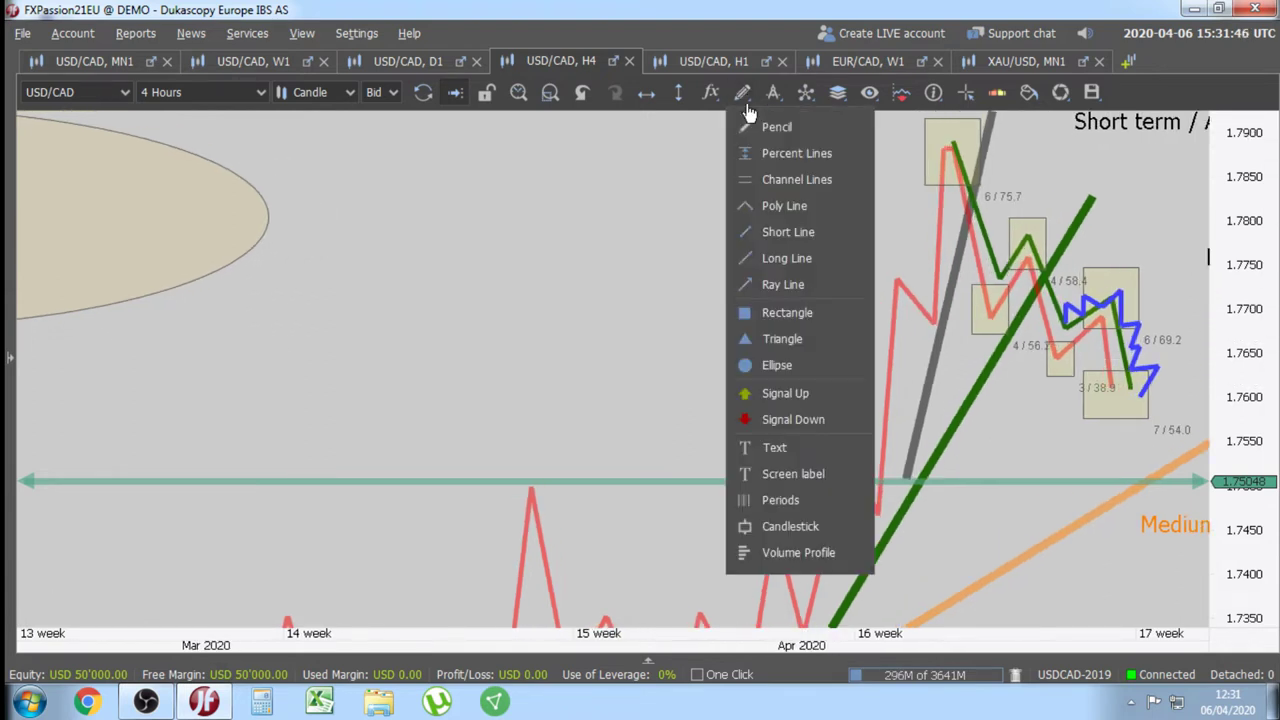
click(758, 205)
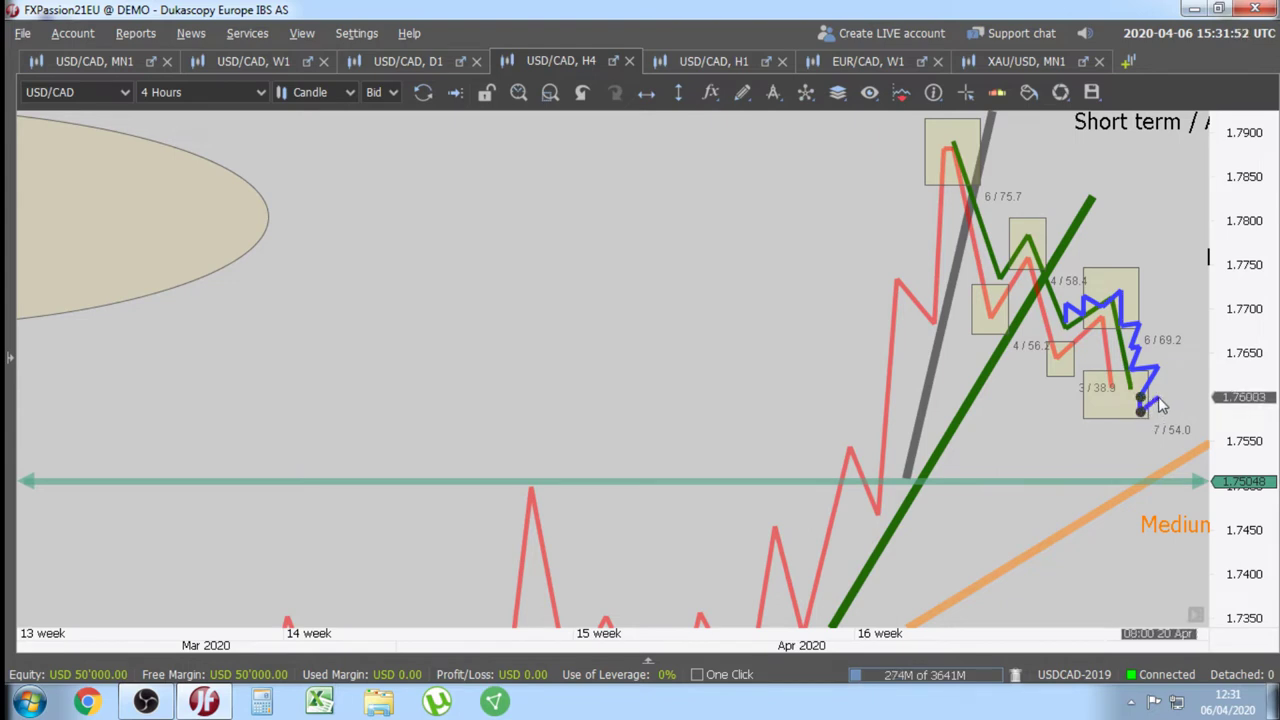
double_click(1196, 357)
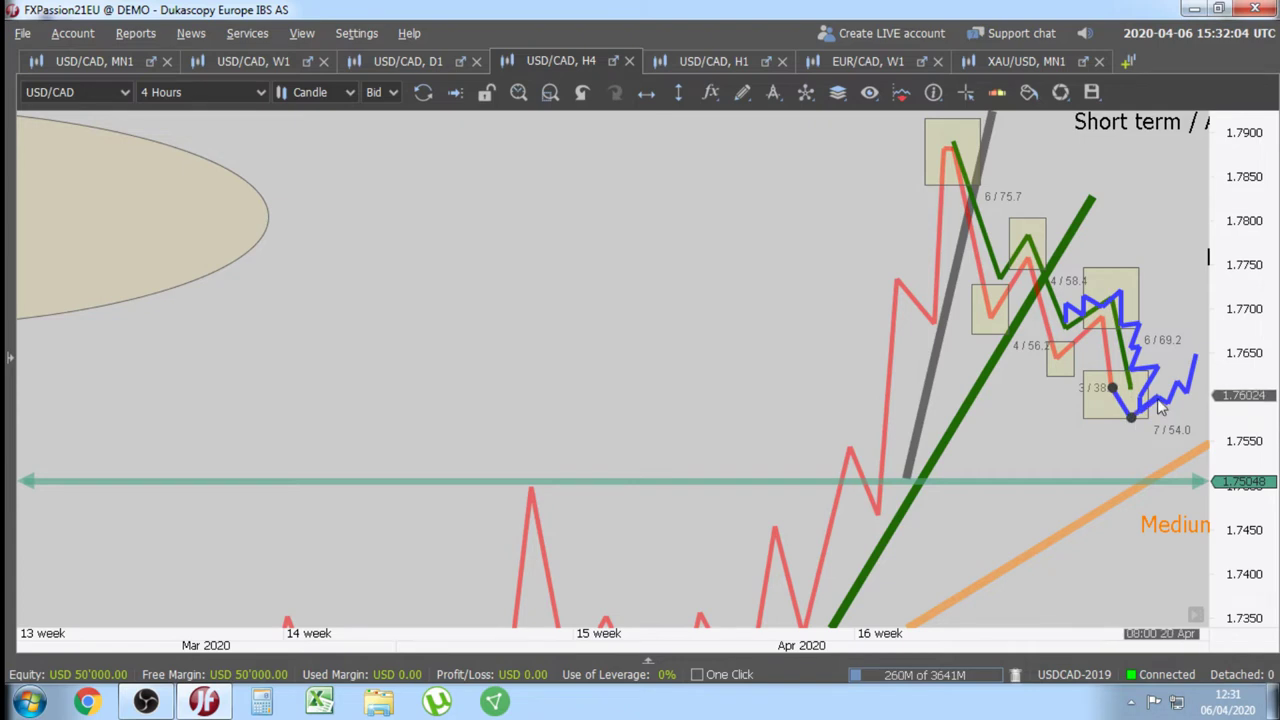
- Set the foreground colour of the V-shaped polyline continuing from the end of the light red price line to red
right_click(1170, 366)
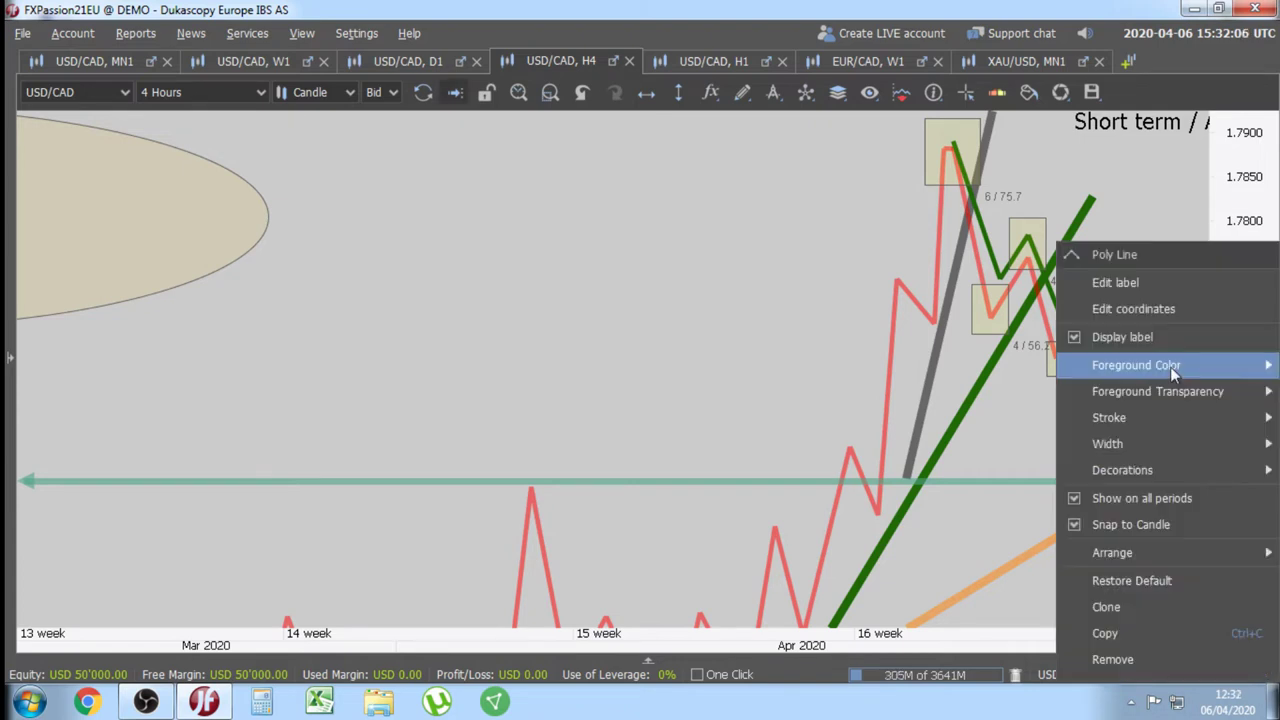
mouse_move(1145, 365)
click(989, 452)
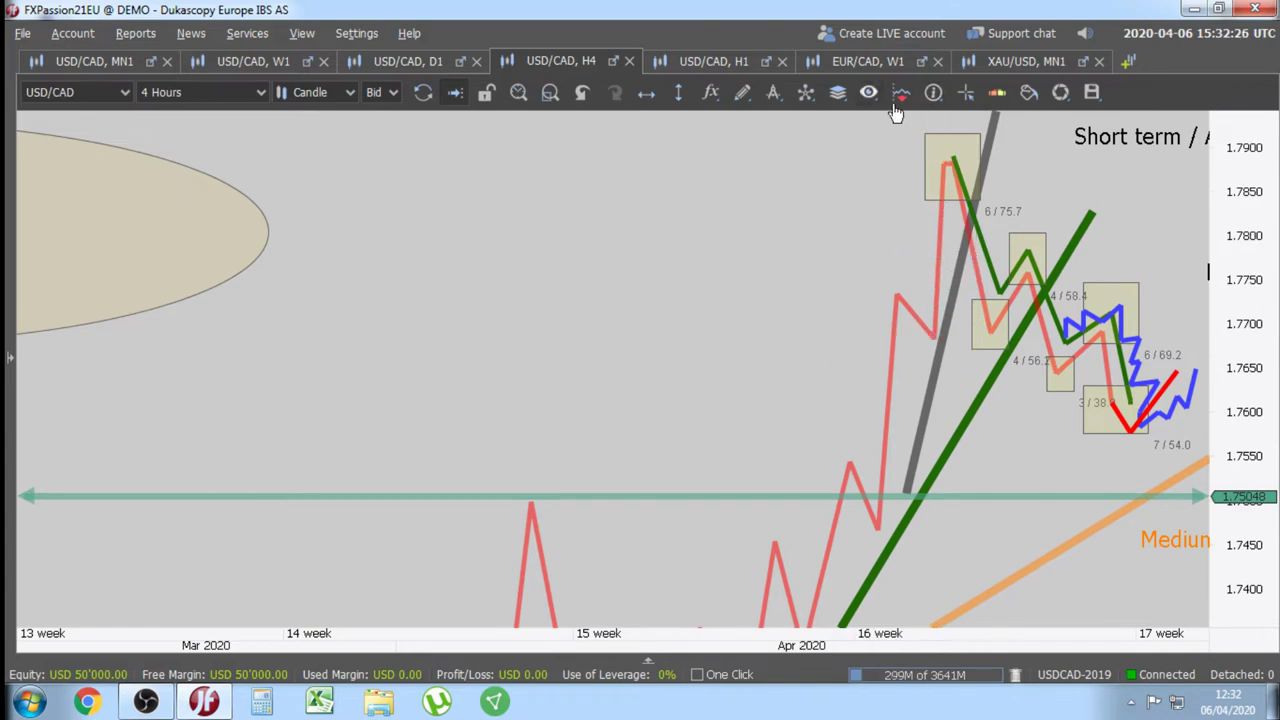
- Draw a red polyline arrow pointing right in the empty area before the steep price rise, at about 1.7630
click(743, 95)
click(751, 208)
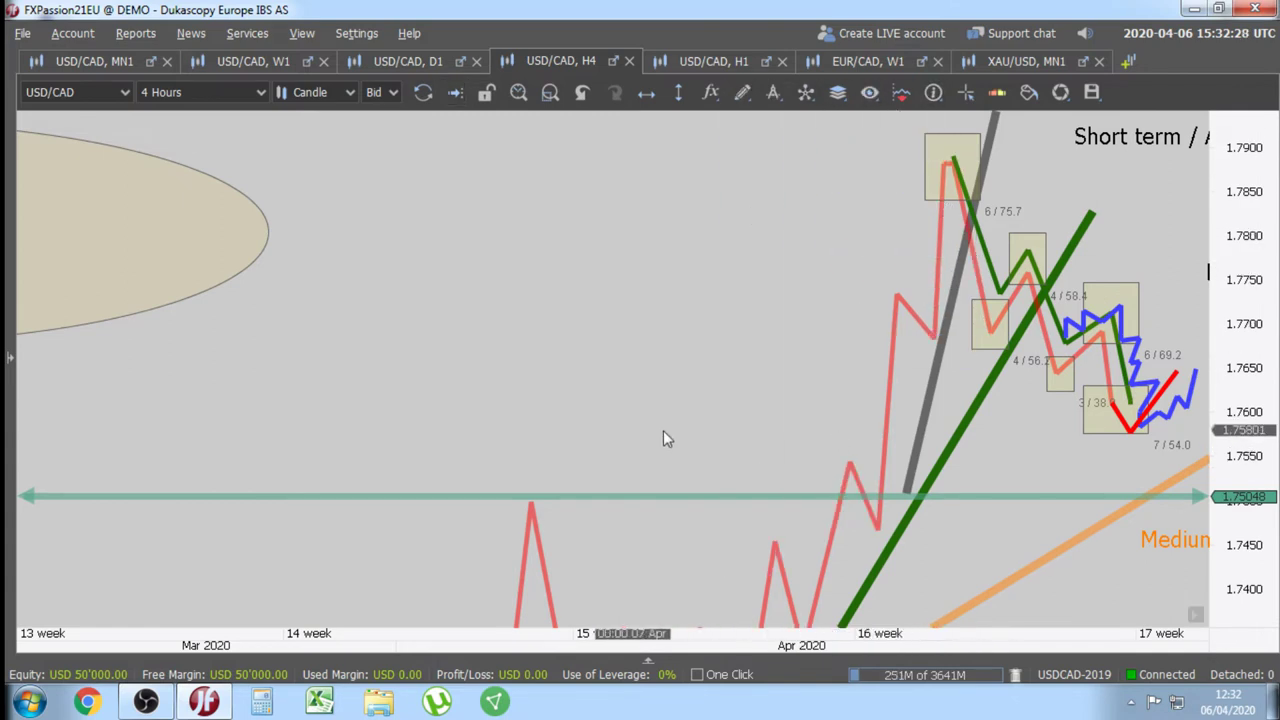
click(382, 389)
click(804, 386)
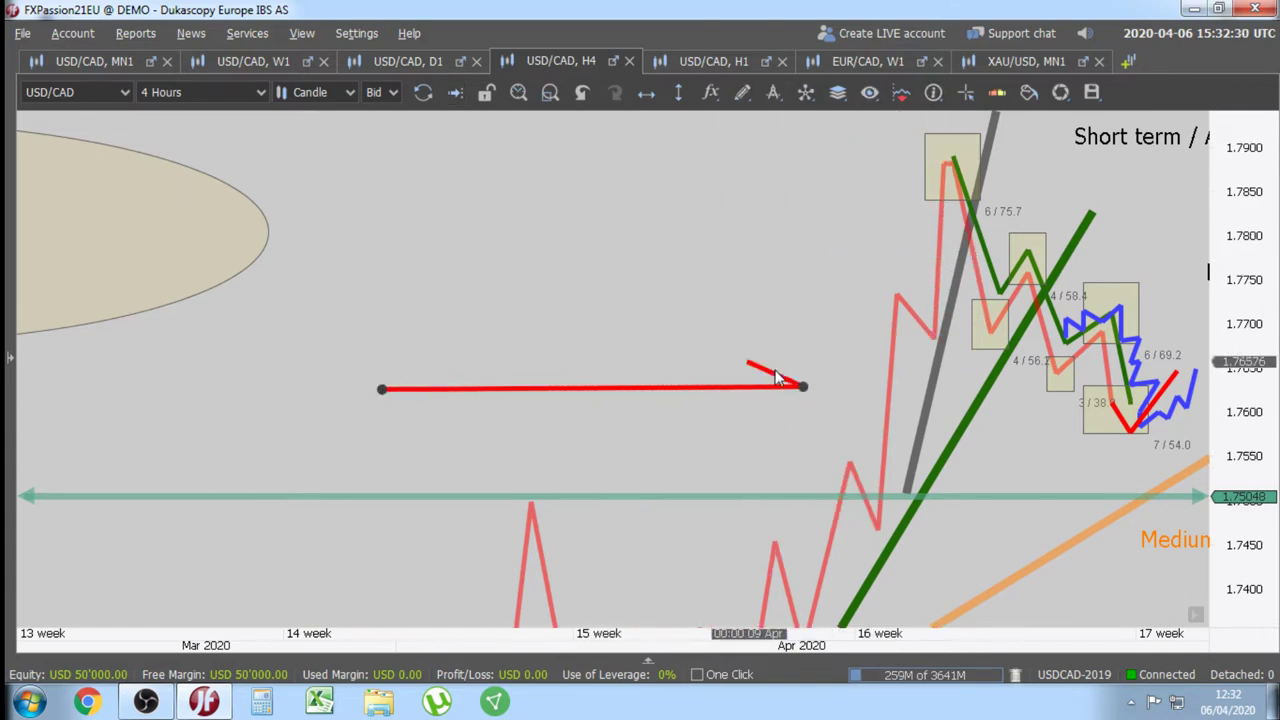
click(644, 331)
click(643, 437)
click(802, 387)
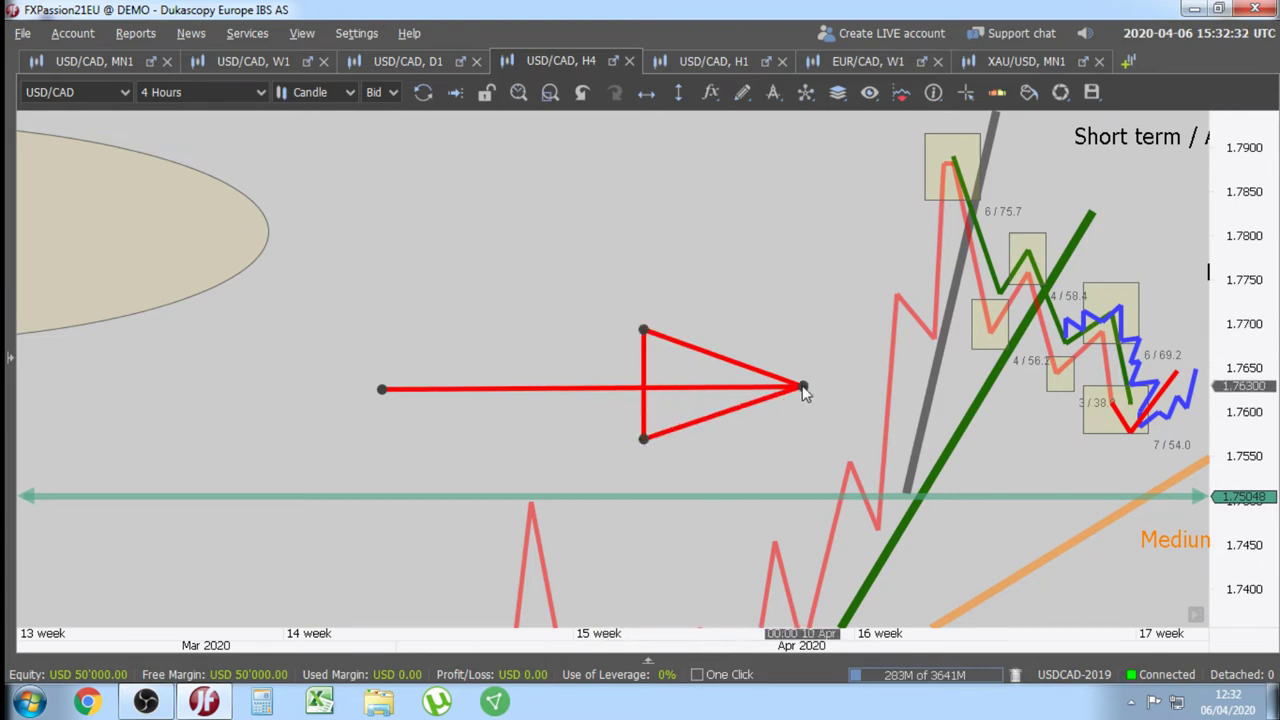
- Move the red arrow so its tip points at the shaded box over the latest low
drag(610, 391, 878, 415)
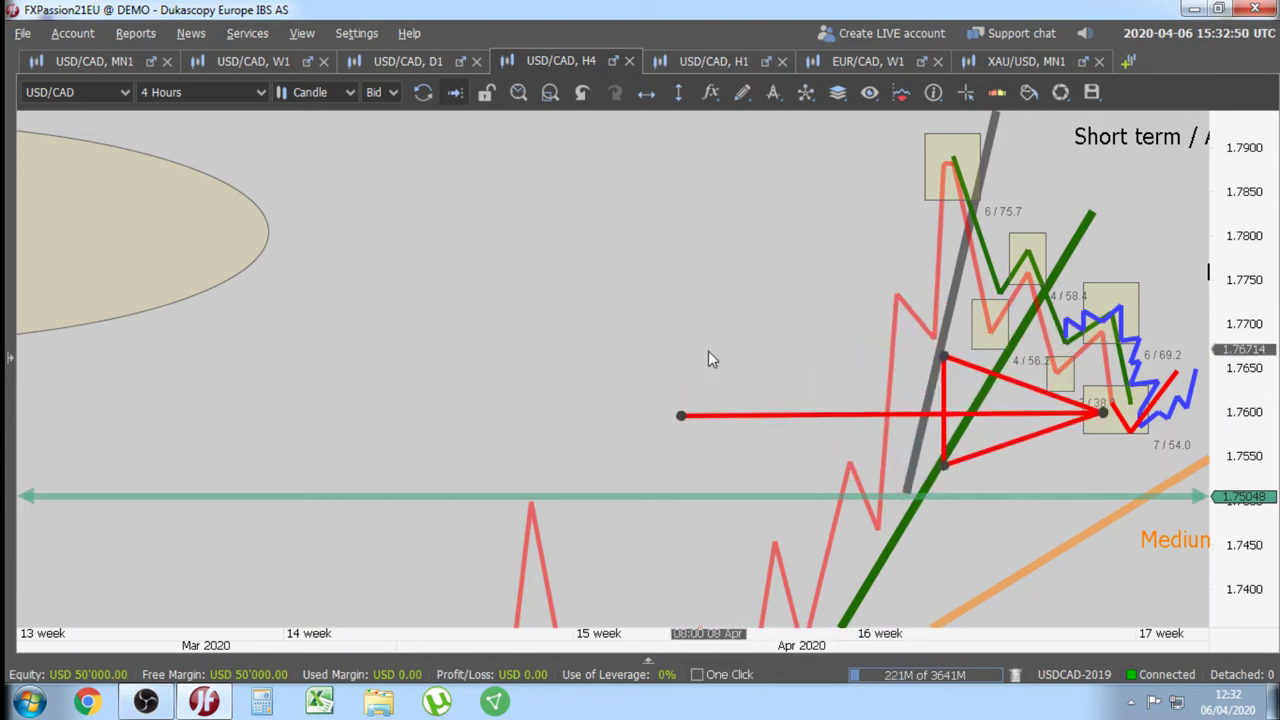
click(640, 314)
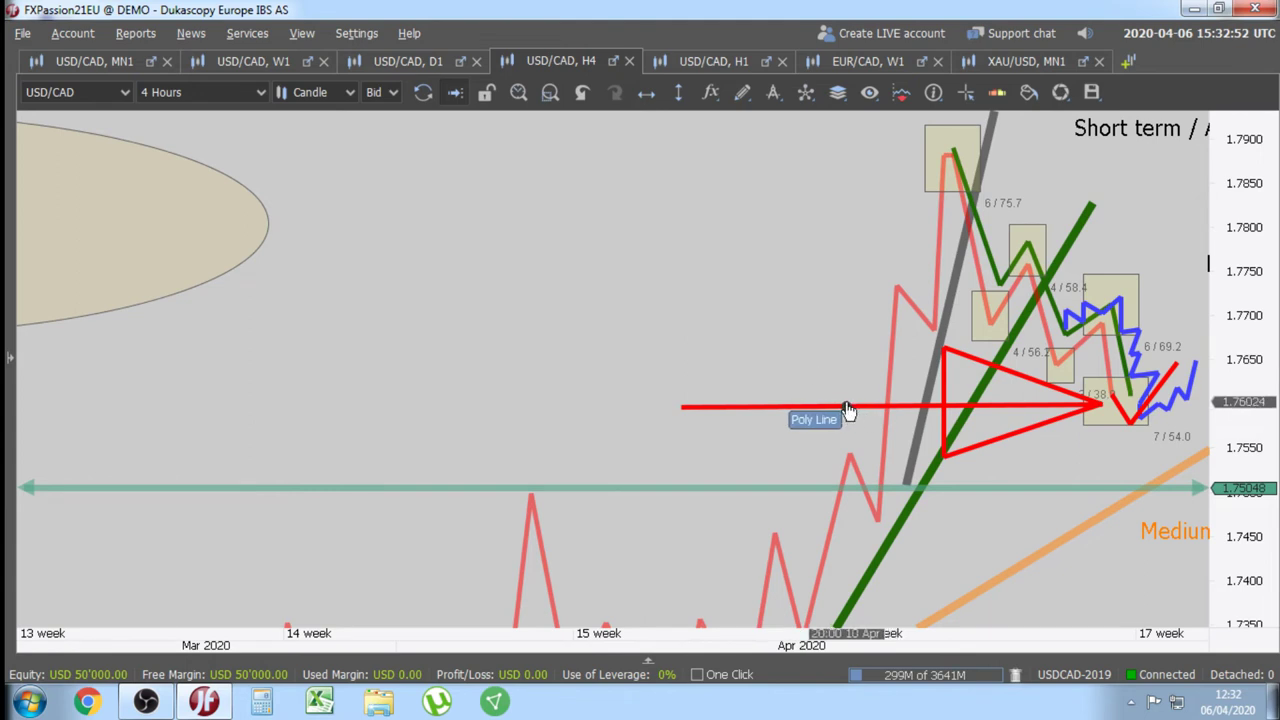
mouse_move(846, 401)
mouse_down()
mouse_move(857, 374)
mouse_move(871, 403)
mouse_move(857, 357)
mouse_move(876, 399)
mouse_move(868, 316)
mouse_move(812, 336)
mouse_move(868, 345)
mouse_move(895, 402)
mouse_move(907, 399)
mouse_move(855, 343)
mouse_move(925, 382)
mouse_move(864, 330)
mouse_move(878, 413)
mouse_move(842, 405)
mouse_move(874, 401)
mouse_move(868, 377)
mouse_move(874, 410)
mouse_move(925, 376)
mouse_move(868, 368)
mouse_move(872, 410)
mouse_up()
- Move the red arrow back into the empty area before the price rise and set its foreground colour to purple
mouse_move(922, 367)
mouse_down()
mouse_move(858, 378)
mouse_move(892, 406)
mouse_move(864, 396)
mouse_move(907, 378)
mouse_move(857, 378)
mouse_move(879, 405)
mouse_move(858, 405)
mouse_move(904, 348)
mouse_move(686, 408)
mouse_move(629, 357)
mouse_up()
right_click(630, 357)
mouse_move(735, 370)
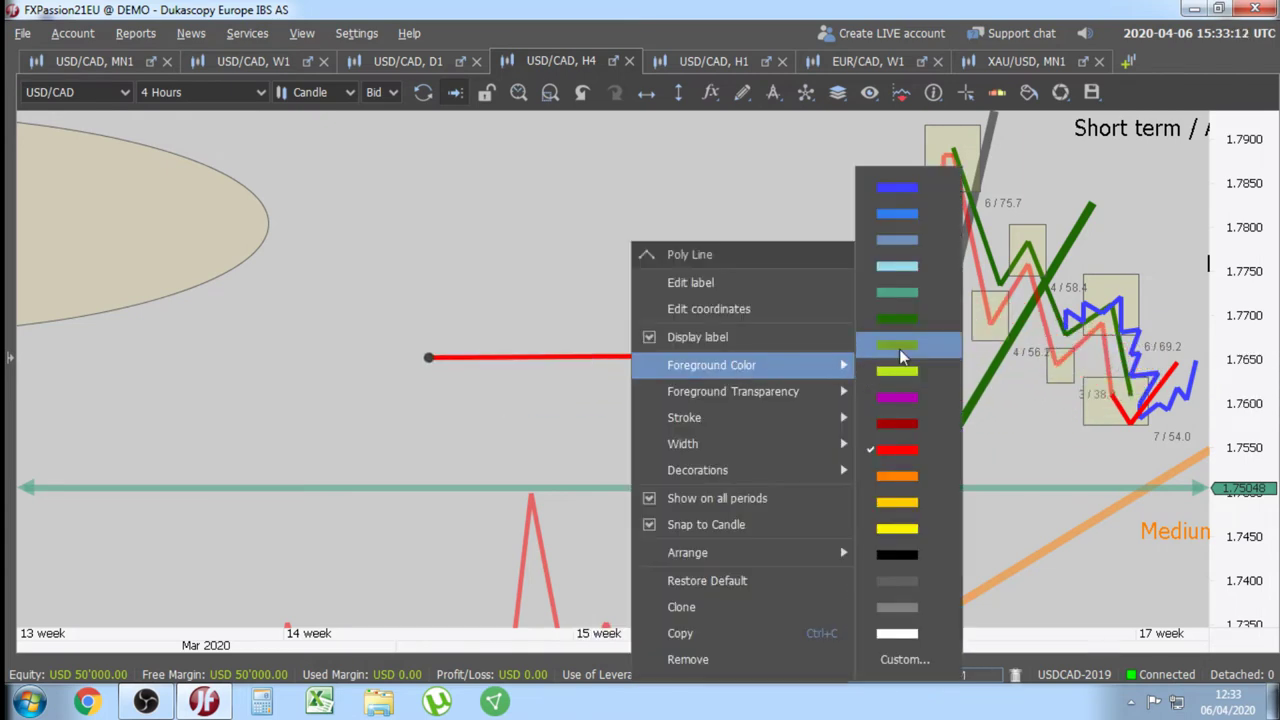
click(897, 396)
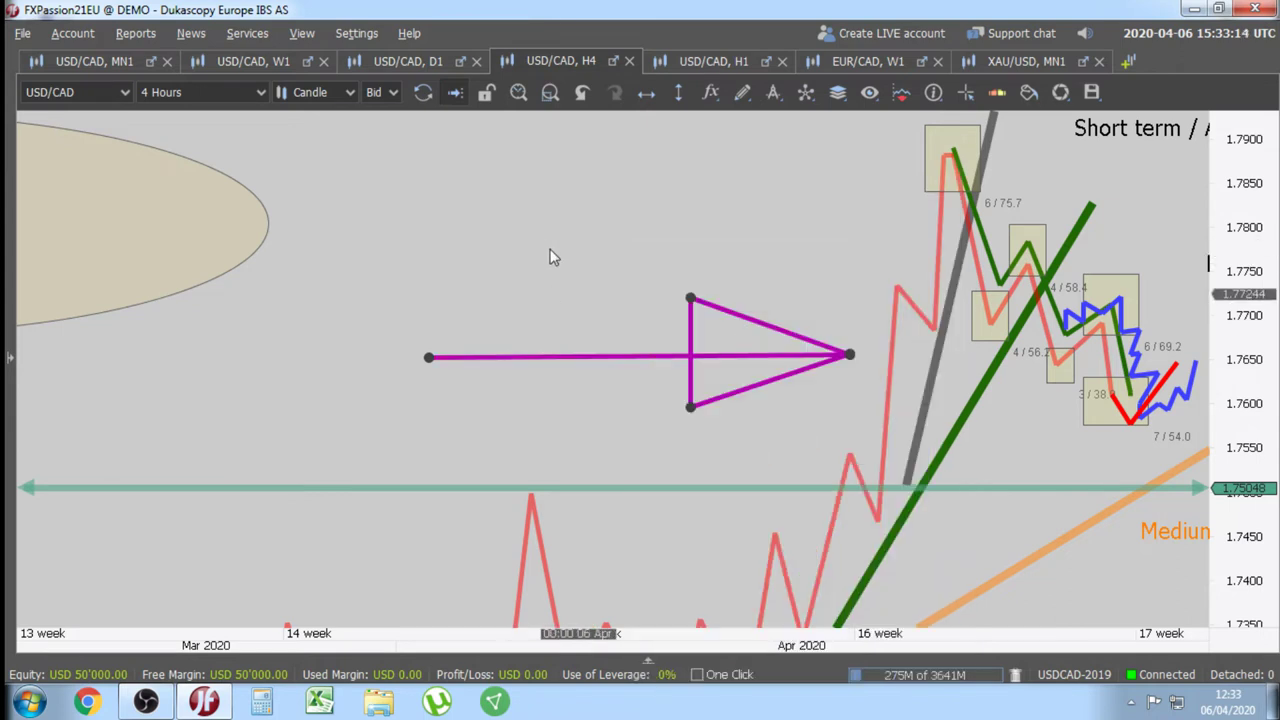
- Move the purple arrow to the previous boxed low, and from there to the space between the Trading Concept and HW notes
drag(609, 356, 811, 364)
scroll(1066, 406, down, 4)
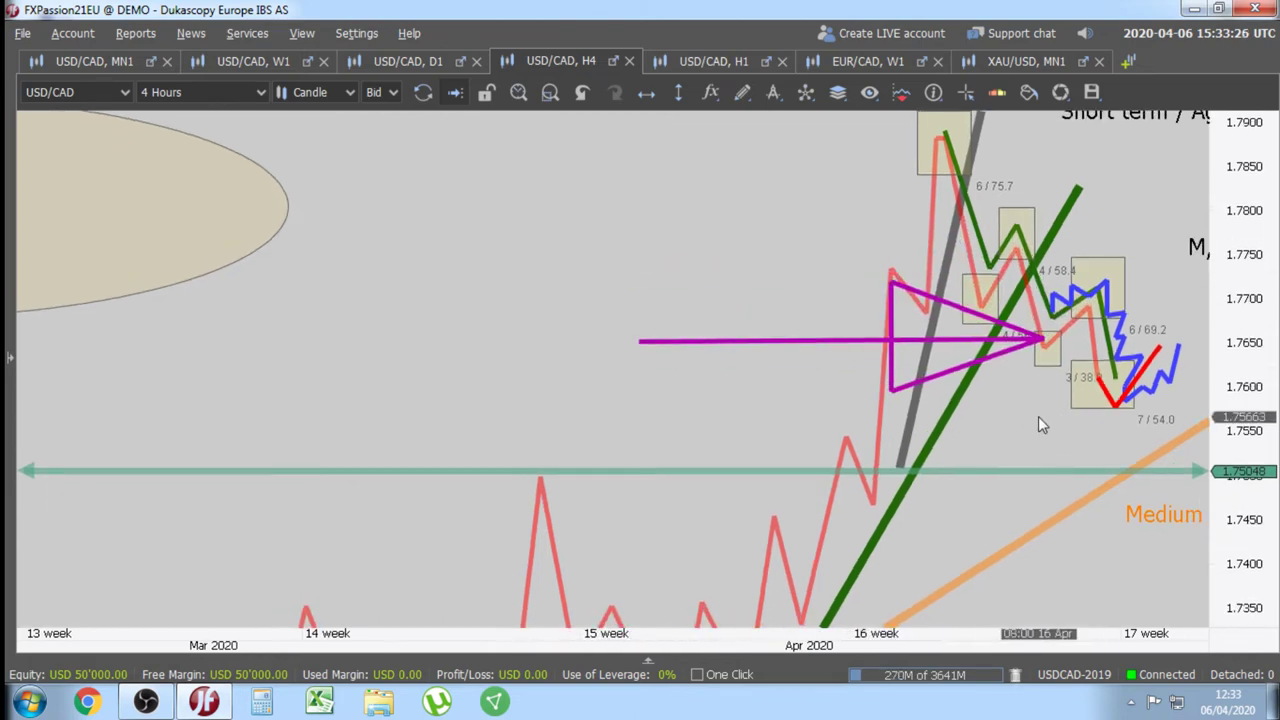
scroll(1066, 493, down, 3)
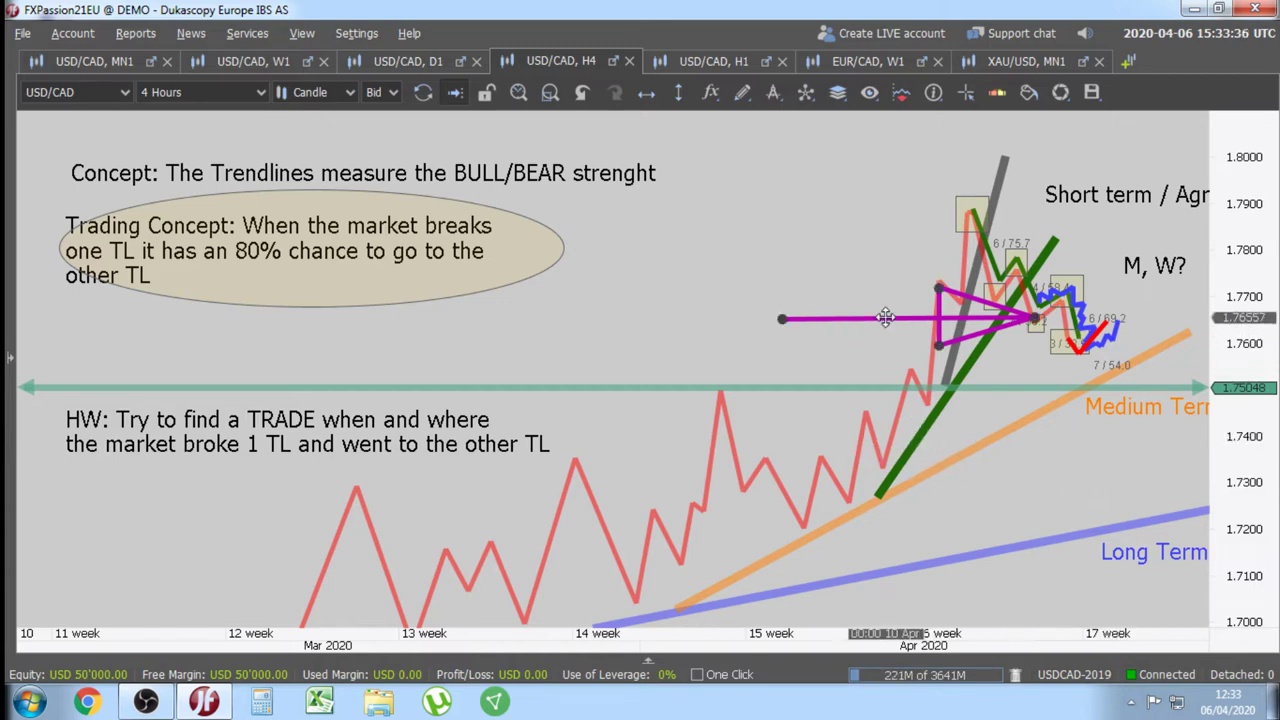
mouse_move(885, 317)
mouse_down()
mouse_move(840, 262)
mouse_move(898, 331)
mouse_move(814, 257)
mouse_move(755, 398)
mouse_move(472, 540)
mouse_move(435, 541)
mouse_move(810, 487)
mouse_move(1010, 300)
mouse_move(1020, 210)
mouse_move(876, 273)
mouse_move(775, 232)
mouse_move(800, 272)
mouse_move(800, 236)
mouse_move(925, 245)
mouse_move(799, 228)
mouse_move(895, 310)
mouse_move(908, 365)
mouse_move(790, 168)
mouse_move(794, 149)
mouse_move(792, 228)
mouse_move(850, 226)
mouse_move(960, 290)
mouse_move(753, 303)
mouse_move(754, 249)
mouse_move(990, 240)
mouse_move(1045, 255)
mouse_move(850, 261)
mouse_move(886, 280)
mouse_move(990, 262)
mouse_move(897, 313)
mouse_move(720, 325)
mouse_move(725, 300)
mouse_move(870, 280)
mouse_move(890, 390)
mouse_move(1010, 217)
mouse_move(1015, 248)
mouse_move(837, 223)
mouse_move(1022, 240)
mouse_move(716, 297)
mouse_move(129, 369)
mouse_move(15, 432)
mouse_move(287, 435)
mouse_move(12, 450)
mouse_move(440, 428)
mouse_move(343, 429)
mouse_move(497, 313)
mouse_move(546, 338)
mouse_up()
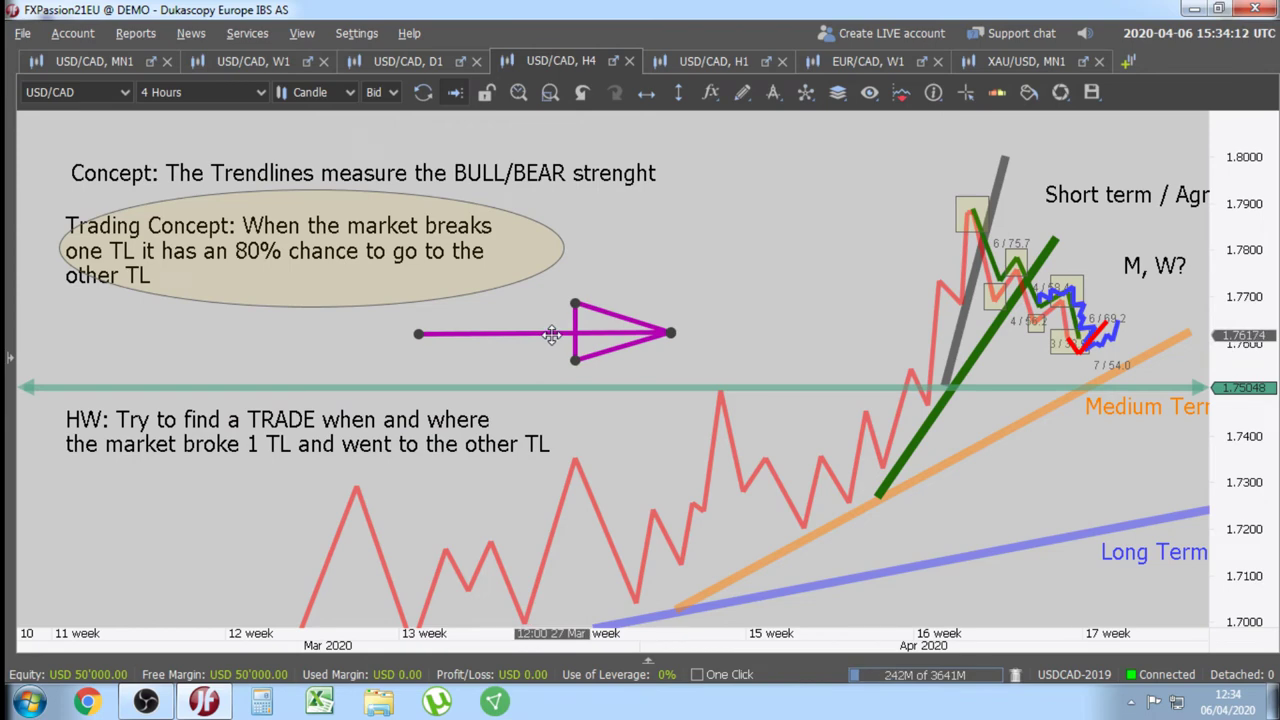
- Open a new weekly chart and switch its instrument to USD/JPY
click(1126, 63)
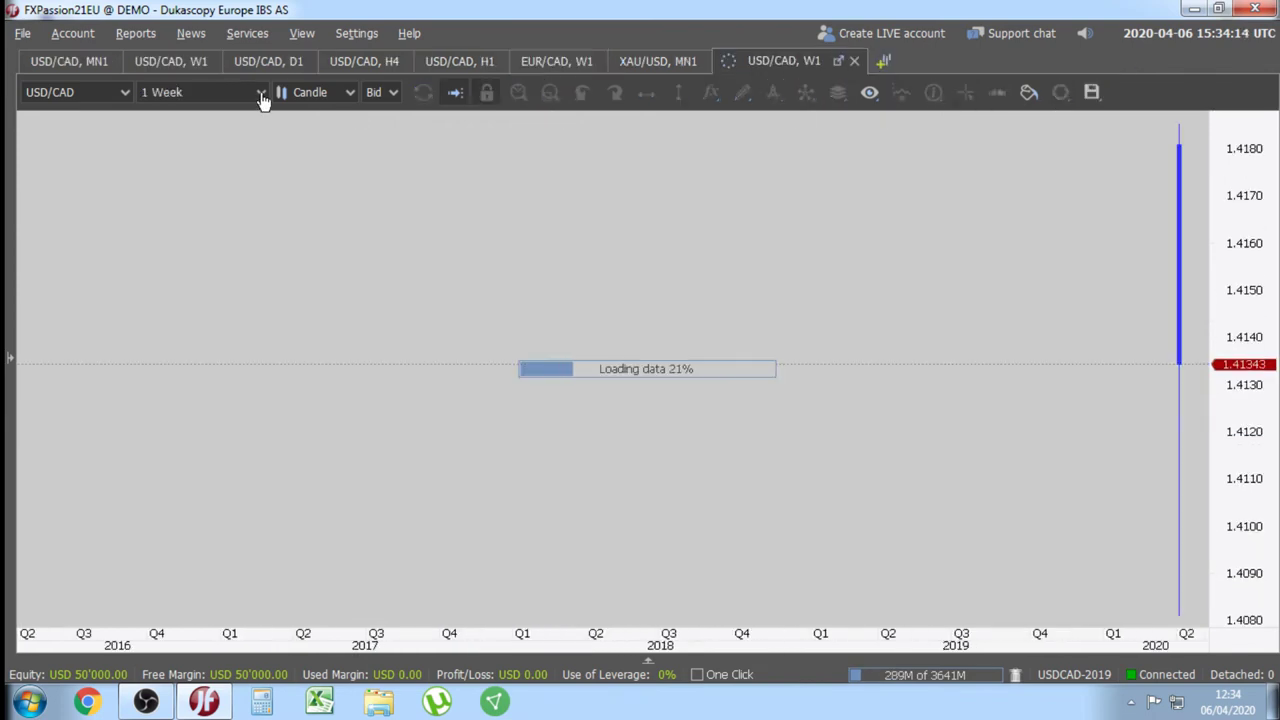
click(70, 92)
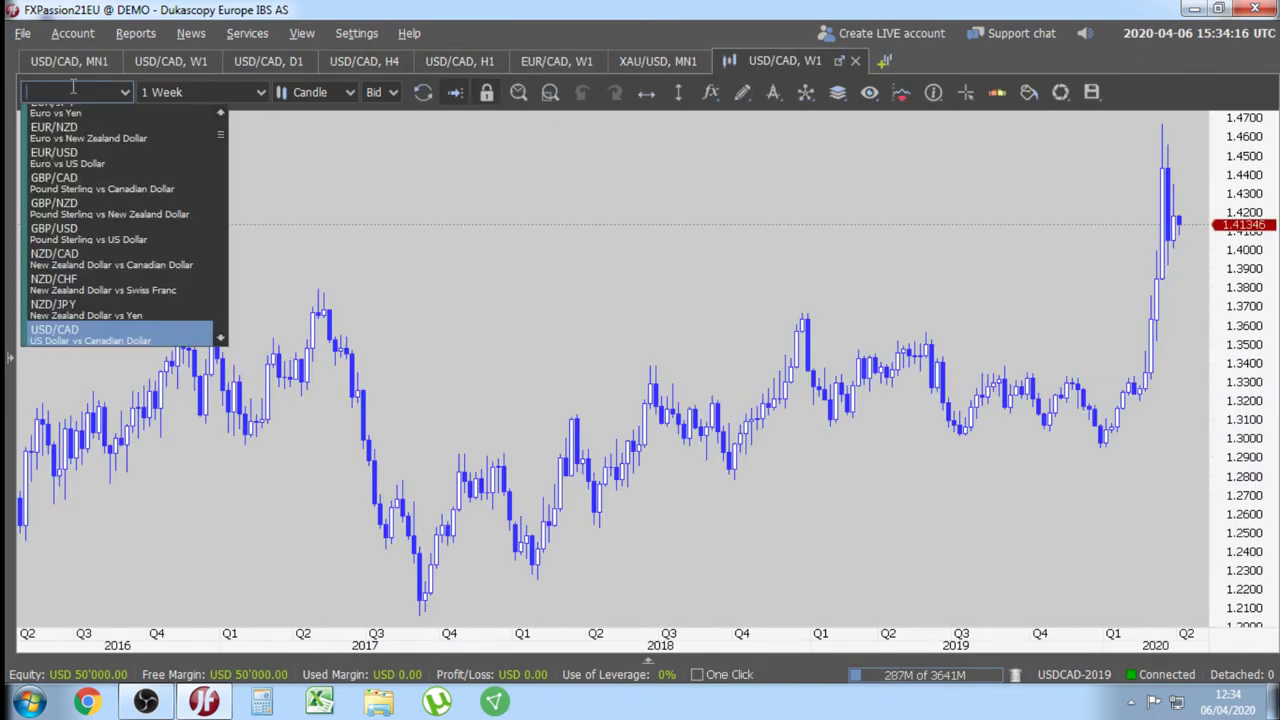
text(usd)
key(BackSpace)
key(BackSpace)
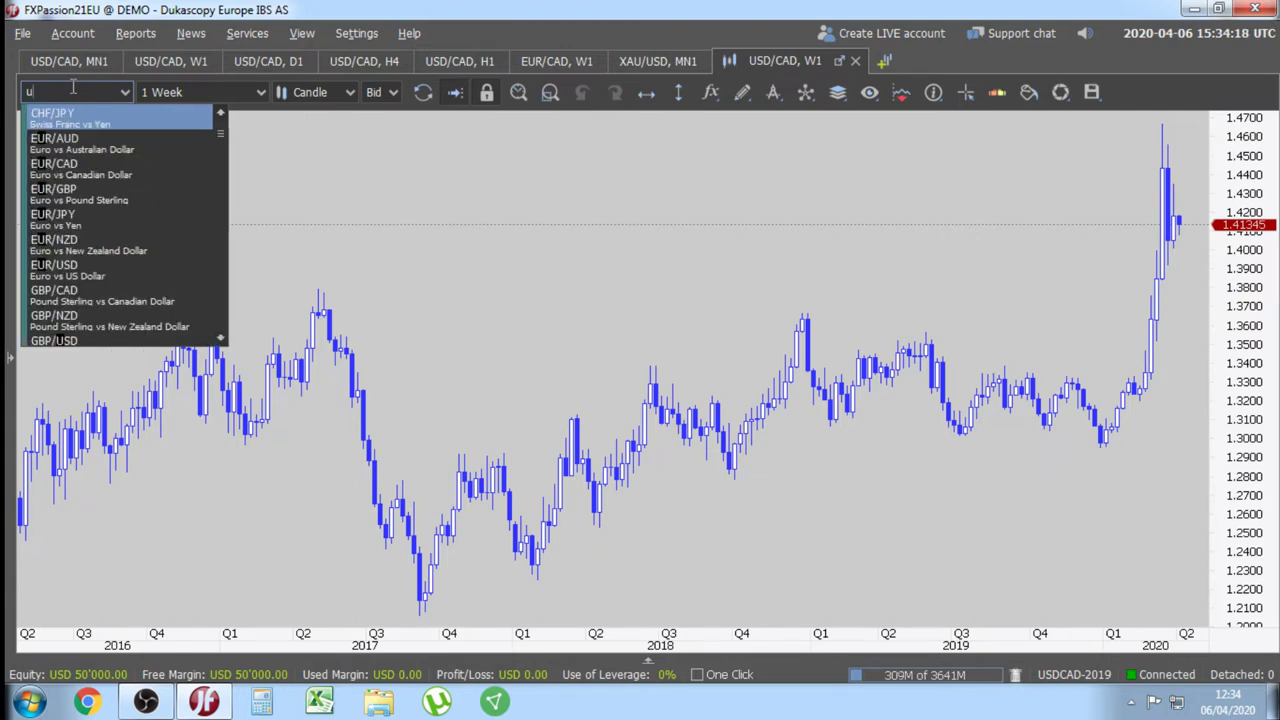
text(usdjpy)
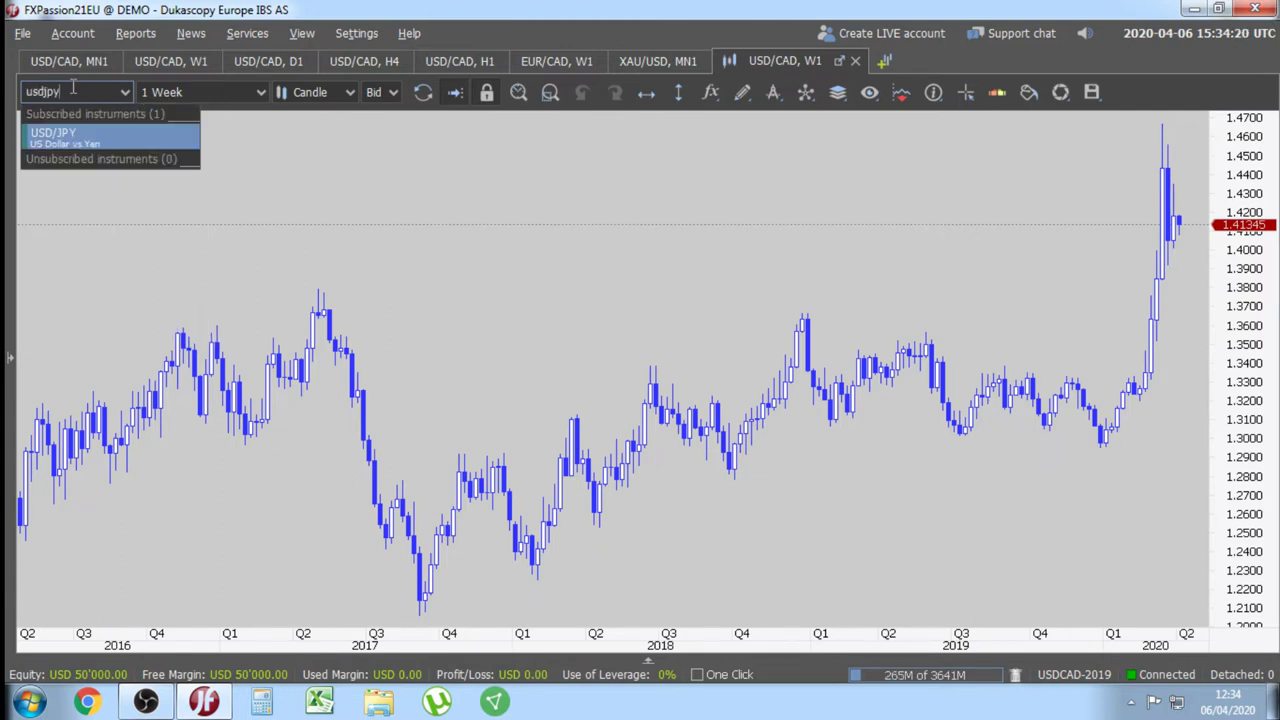
key(Return)
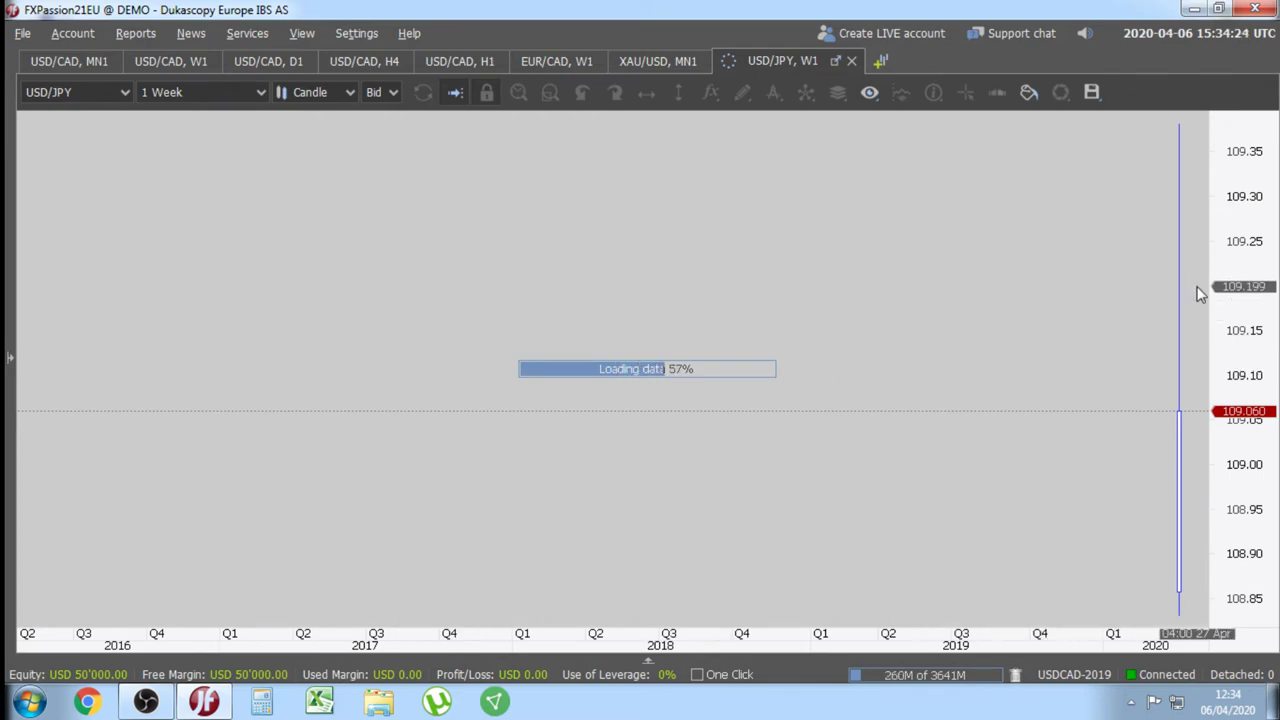
- Draw a long line from the October 2011 low of about 75.5, rising just beneath the 2012 lows
scroll(846, 436, down, 5)
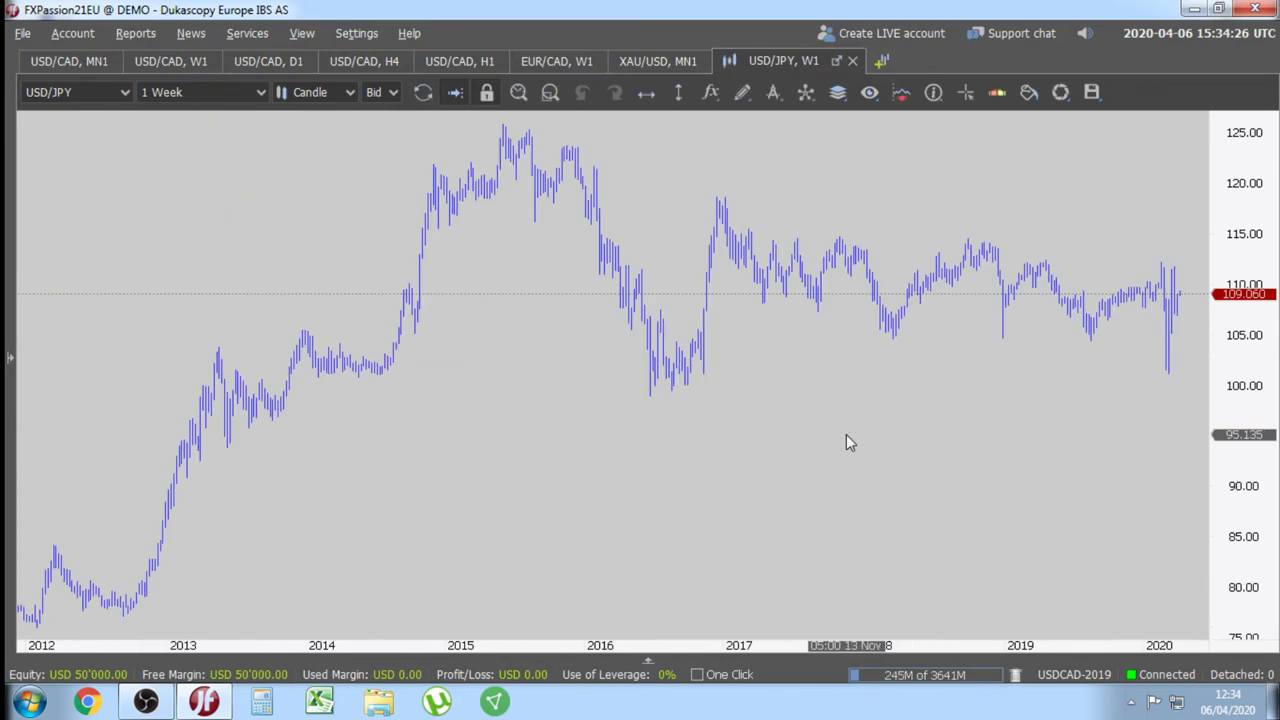
scroll(846, 443, down, 1)
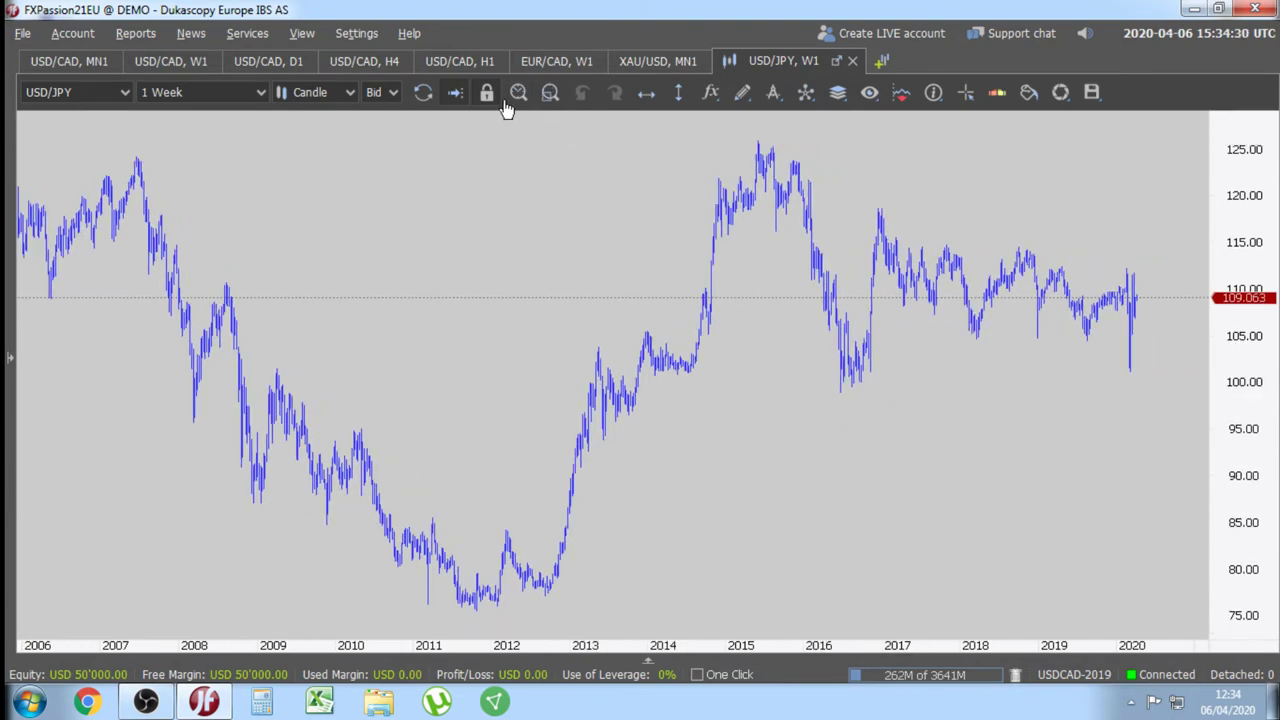
drag(1262, 476, 814, 554)
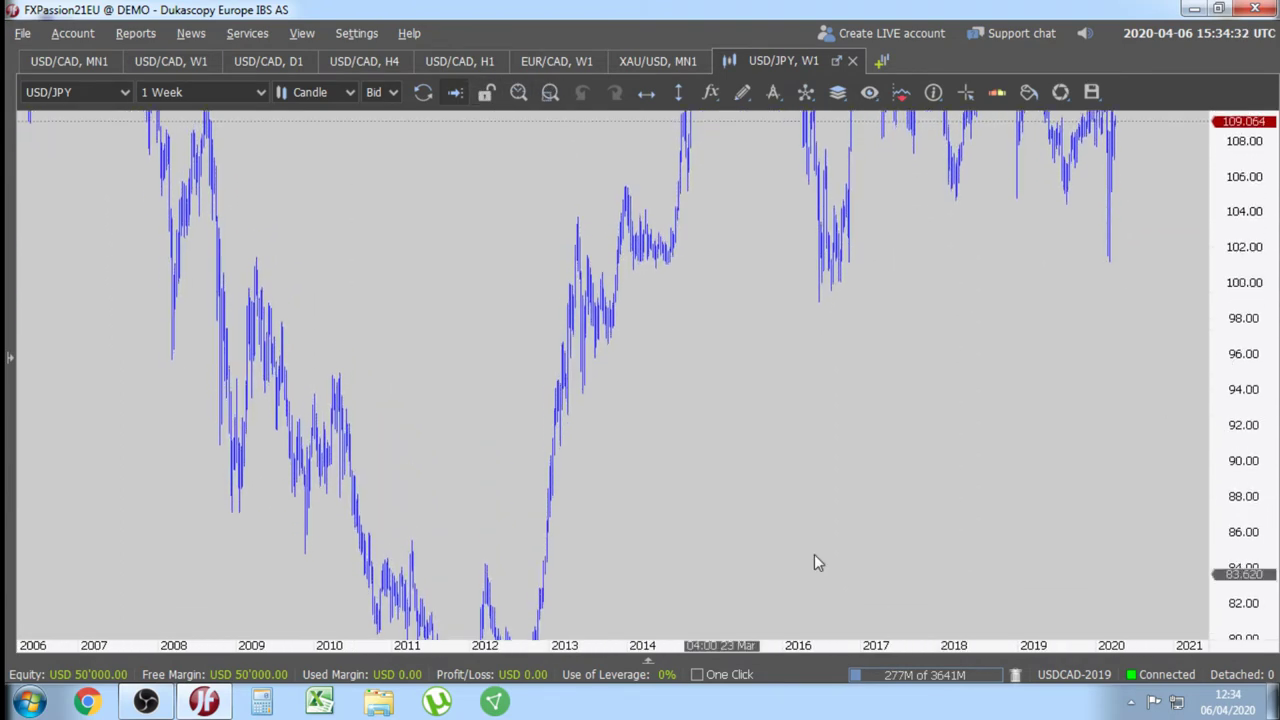
scroll(705, 387, up, 2)
drag(615, 432, 686, 357)
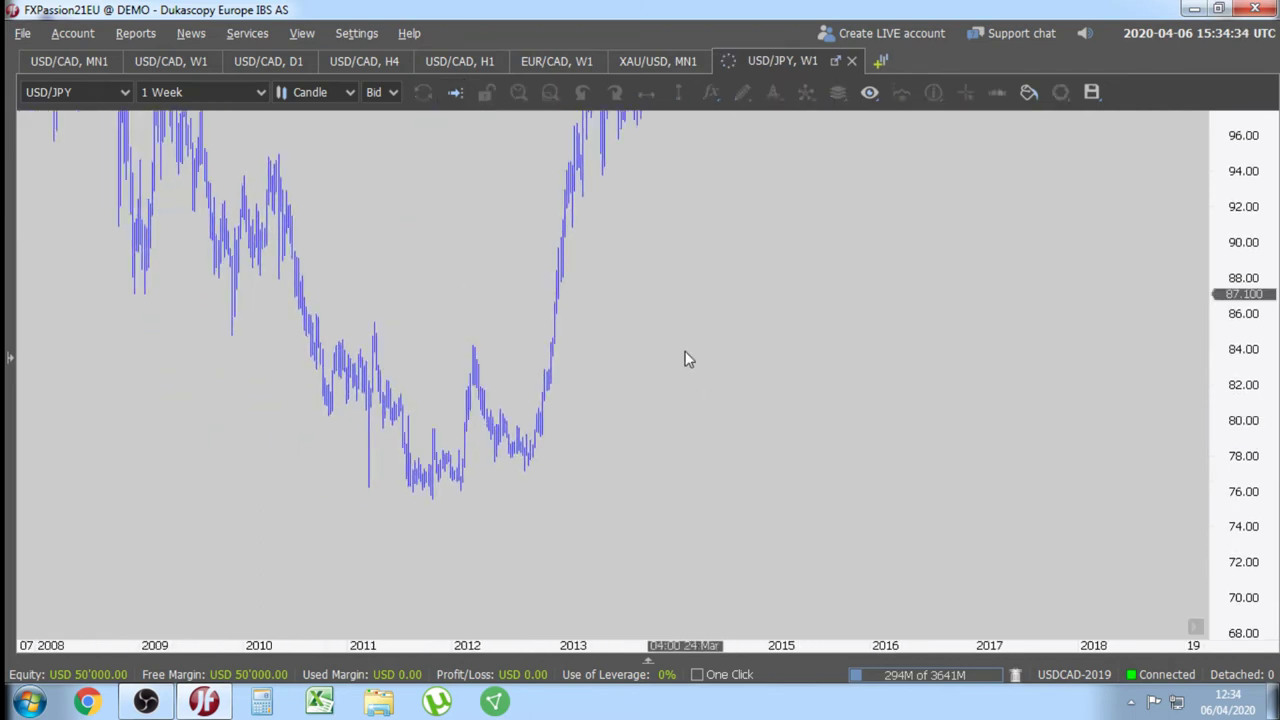
drag(1236, 454, 1230, 410)
scroll(763, 457, up, 3)
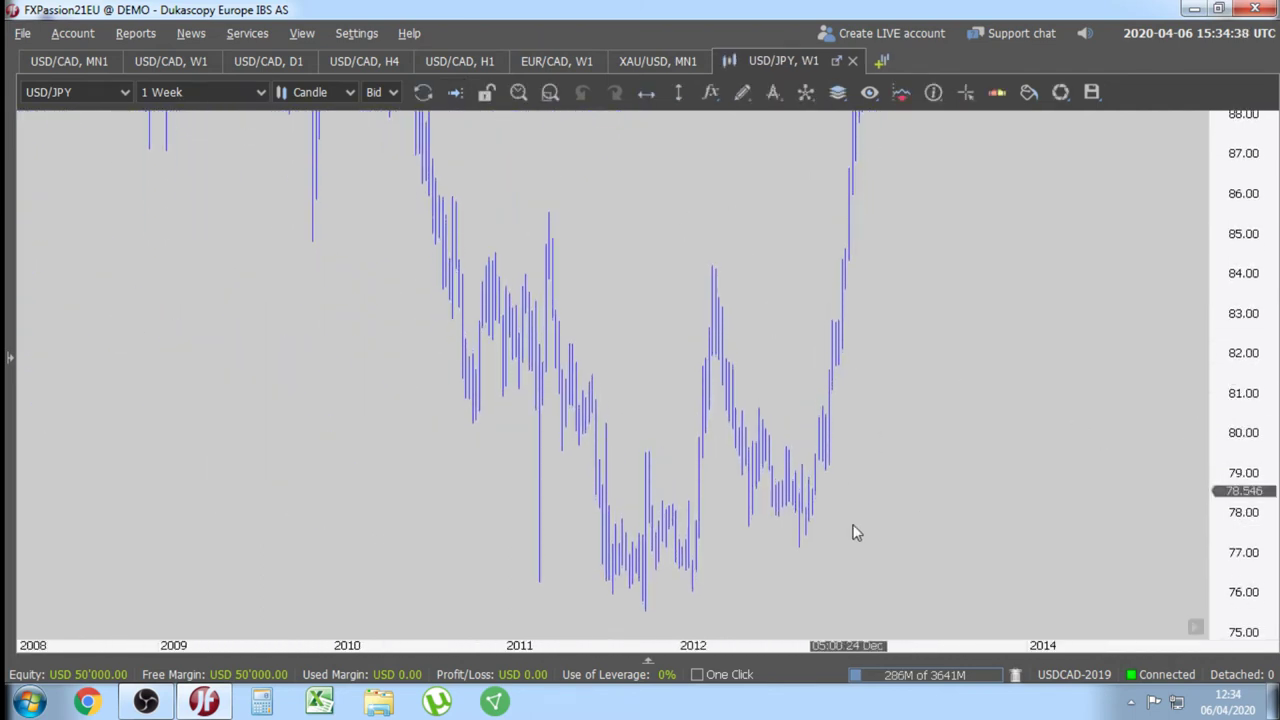
scroll(861, 447, up, 4)
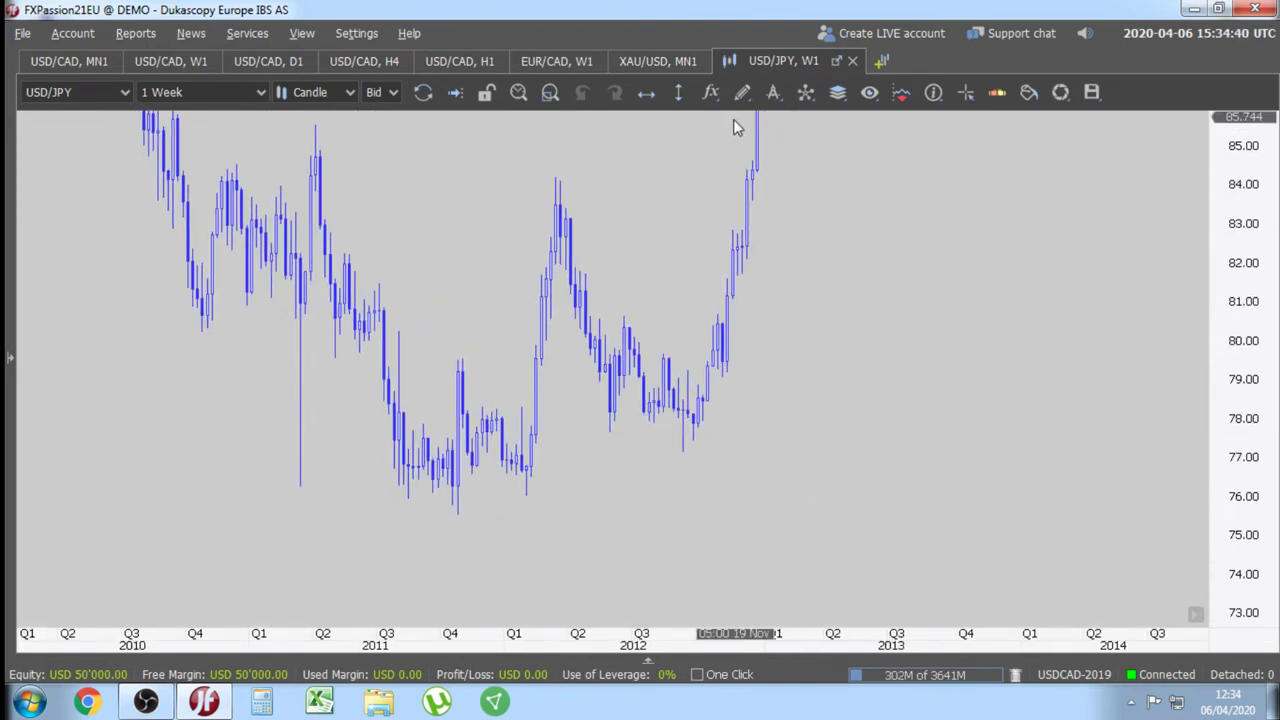
click(742, 92)
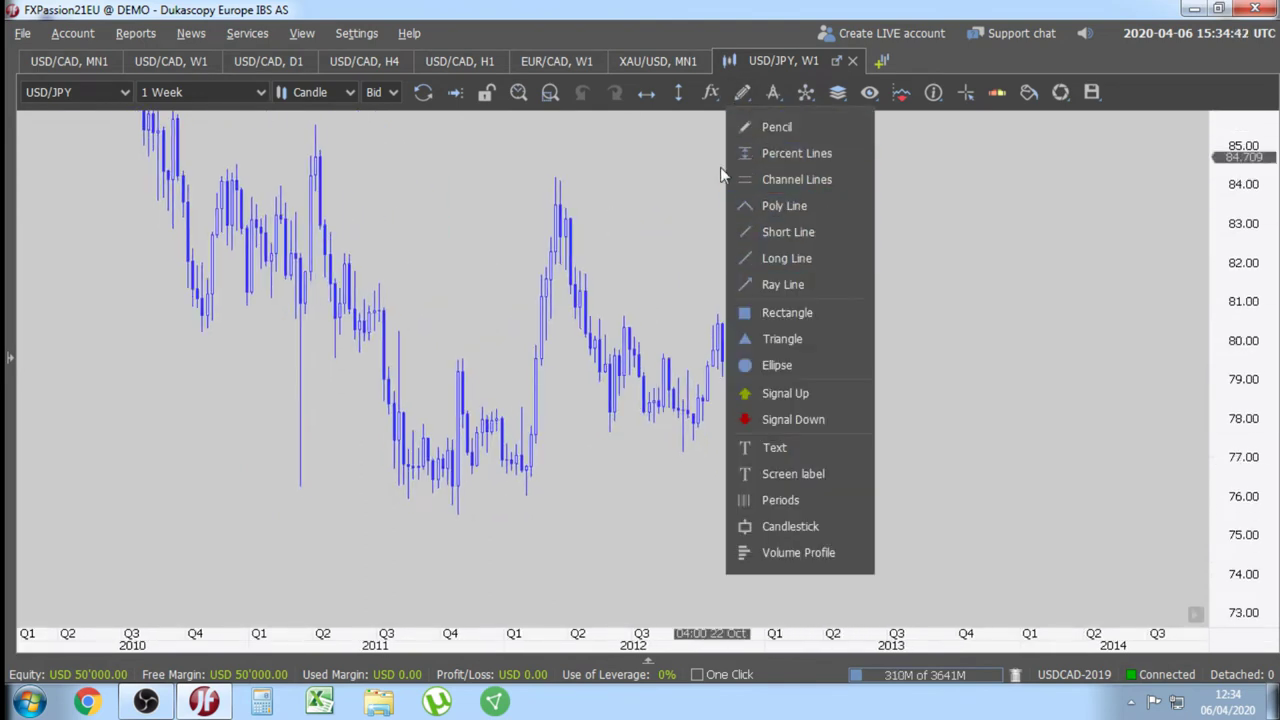
click(784, 265)
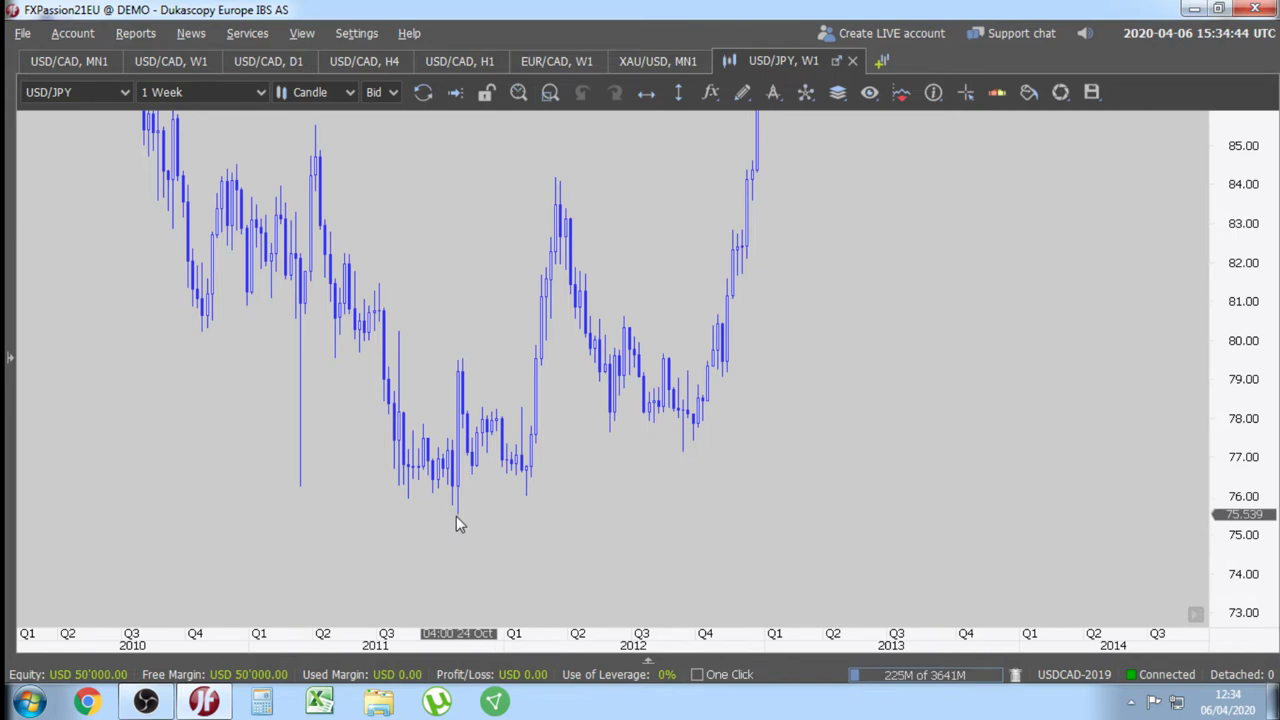
click(456, 515)
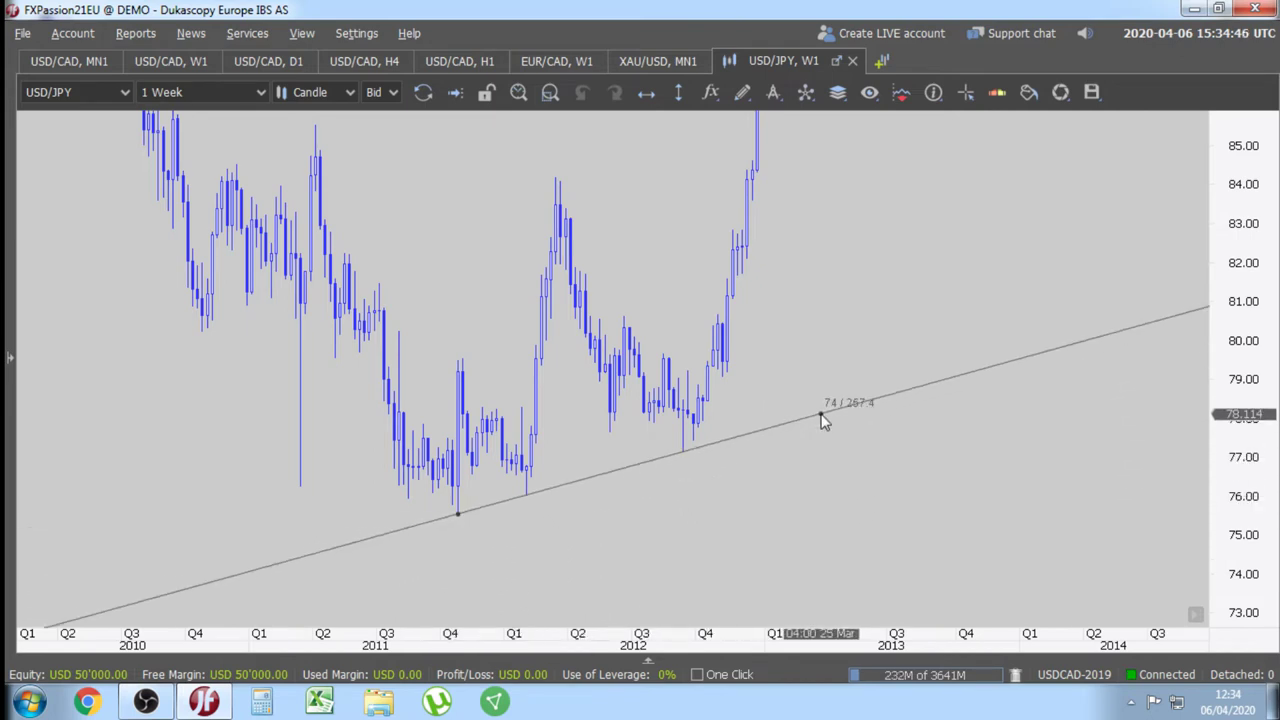
click(825, 421)
- Increase the width of the long line beneath the 2011–2012 lows
right_click(795, 430)
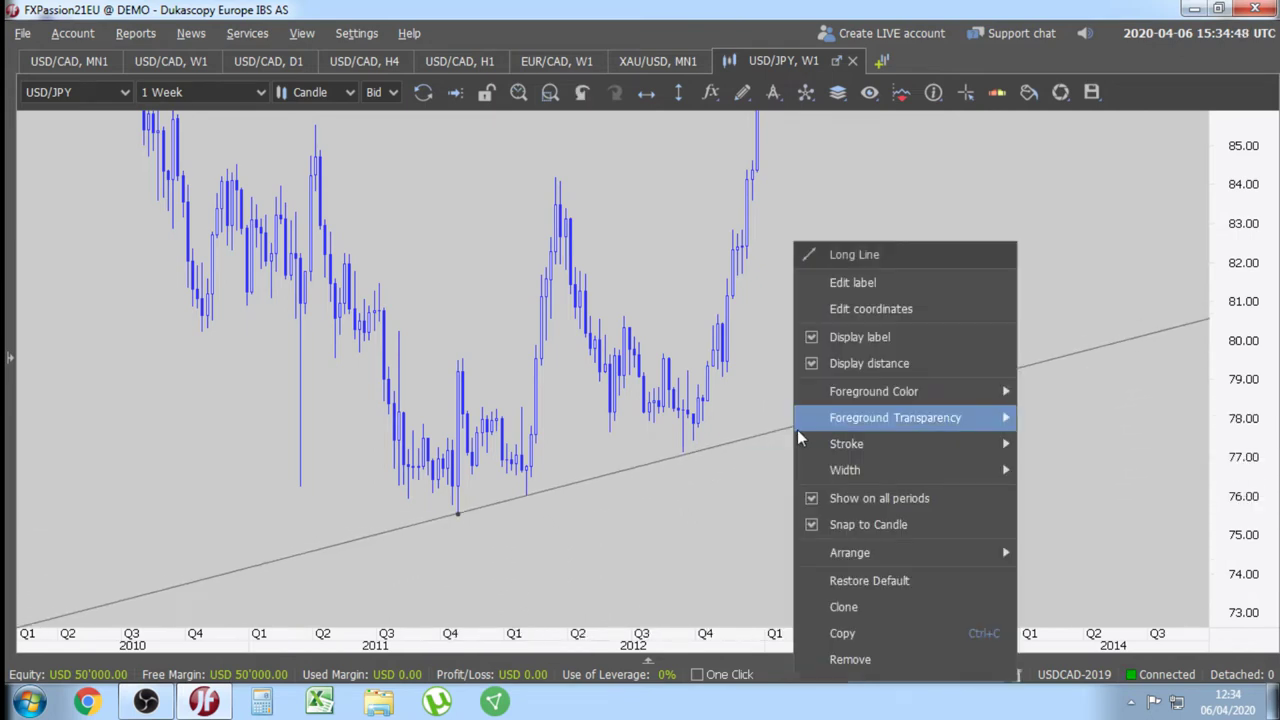
mouse_move(905, 437)
mouse_move(960, 469)
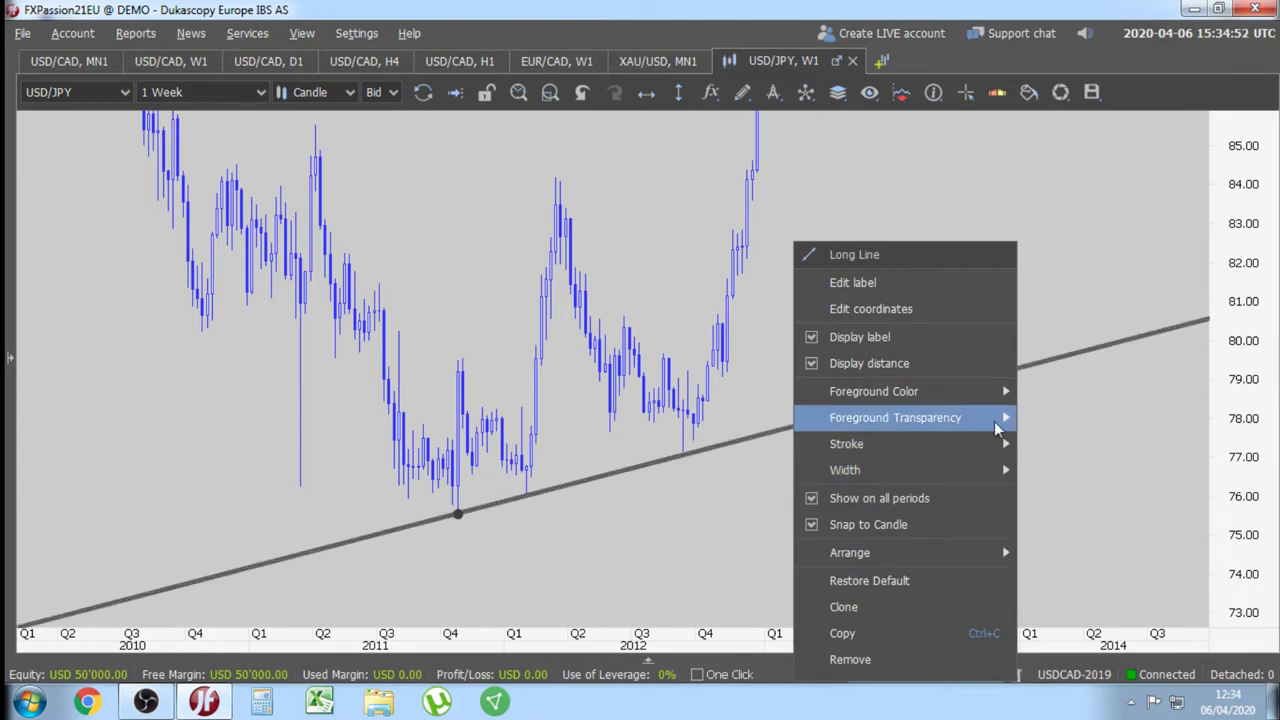
mouse_move(993, 420)
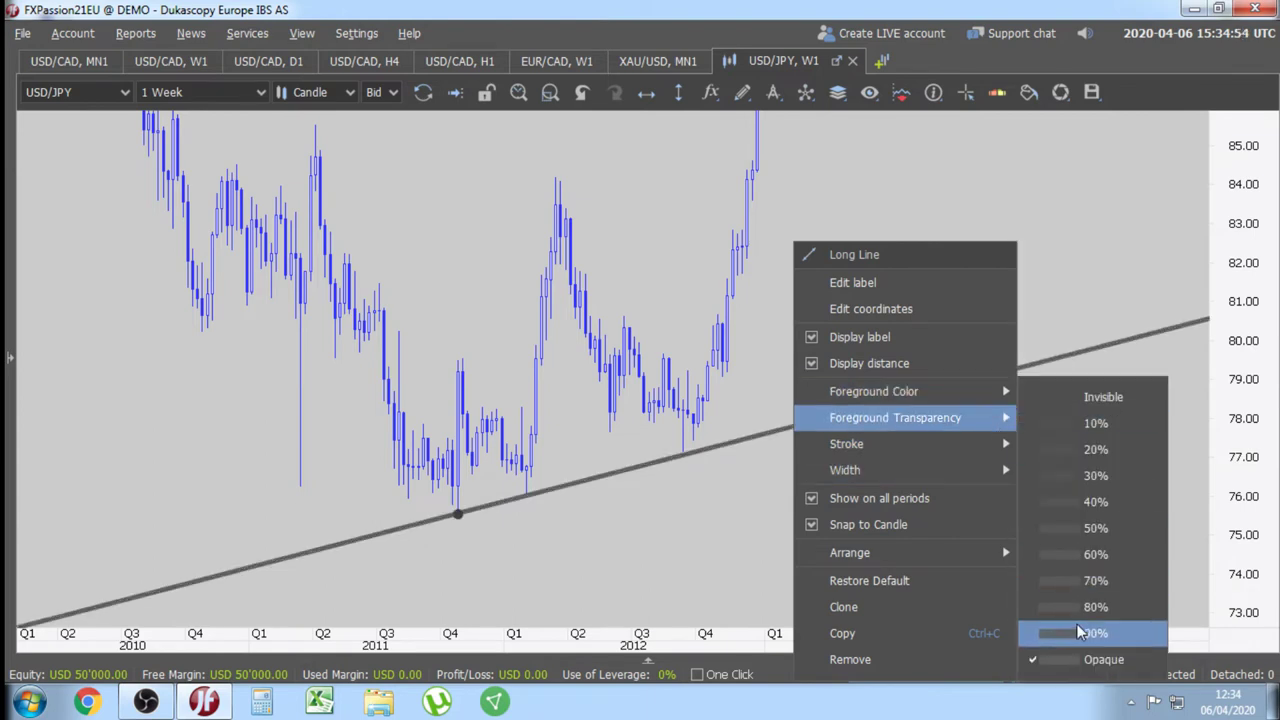
click(1050, 380)
- Draw a short line rising from the September 2012 low and give it a black foreground colour and a thinner width
drag(924, 220, 691, 376)
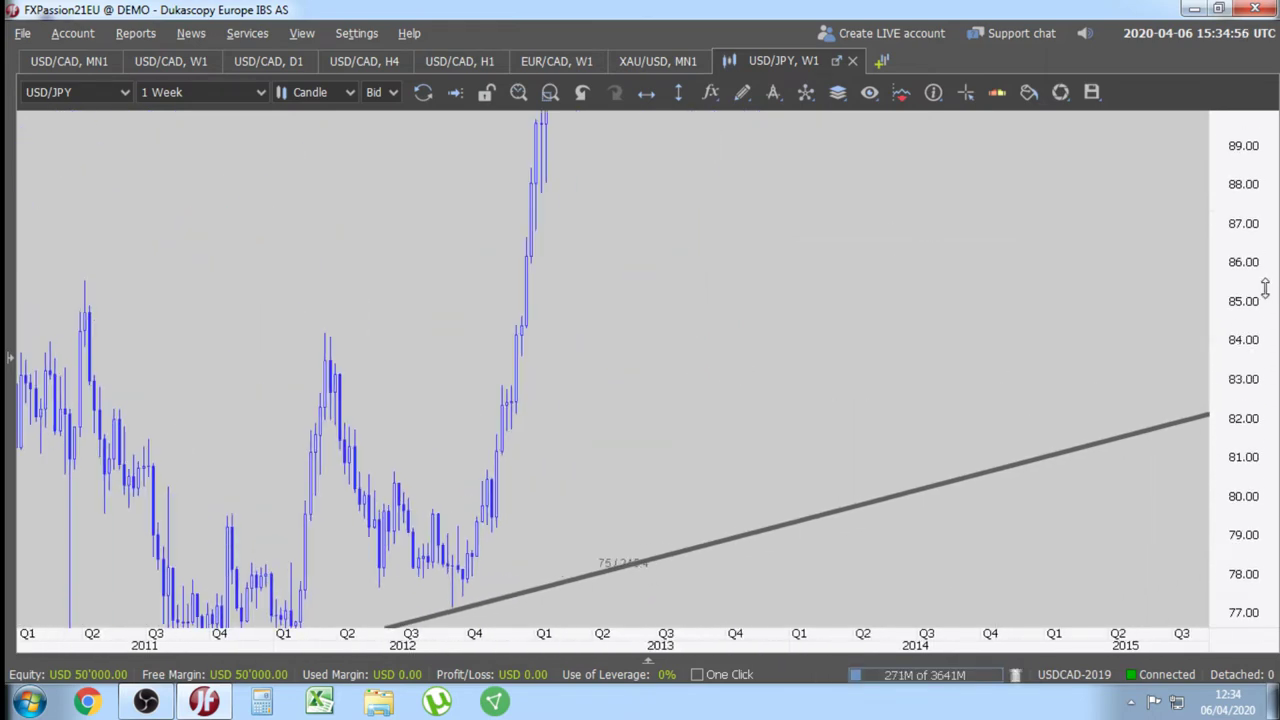
click(745, 96)
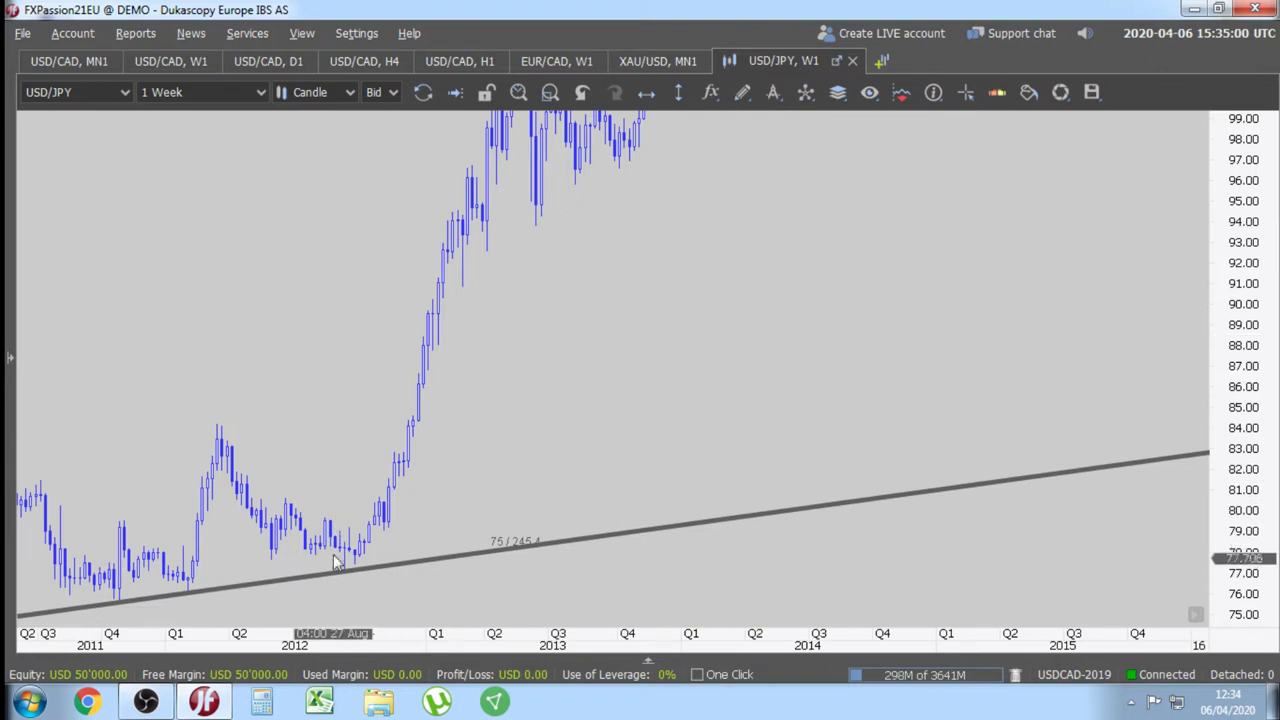
mouse_move(345, 577)
mouse_down()
mouse_move(800, 346)
mouse_move(829, 371)
mouse_up()
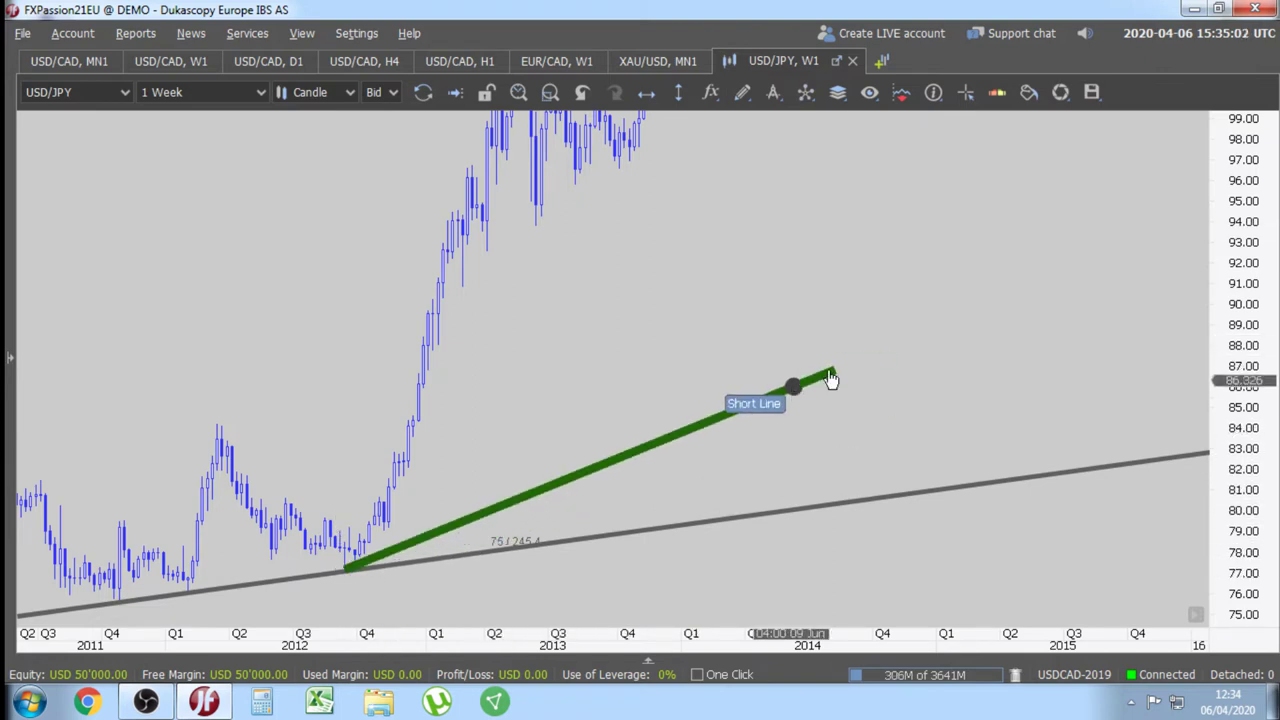
right_click(762, 404)
mouse_move(911, 367)
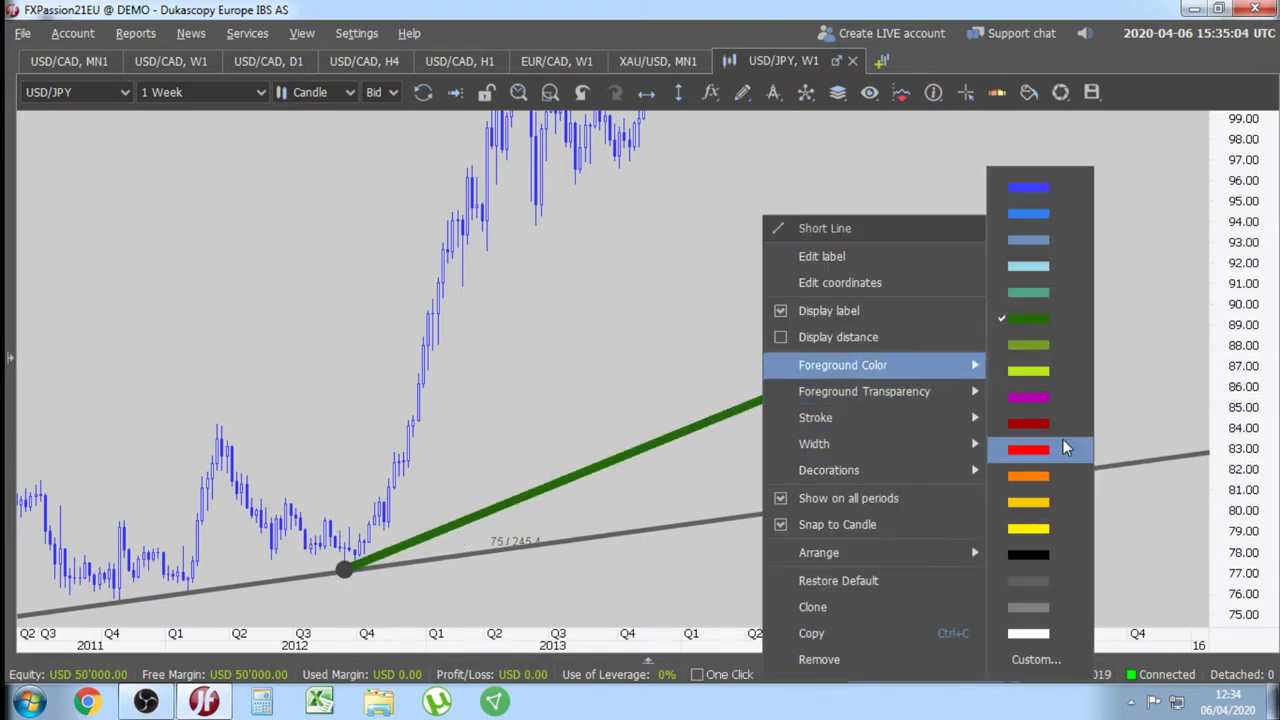
click(1023, 558)
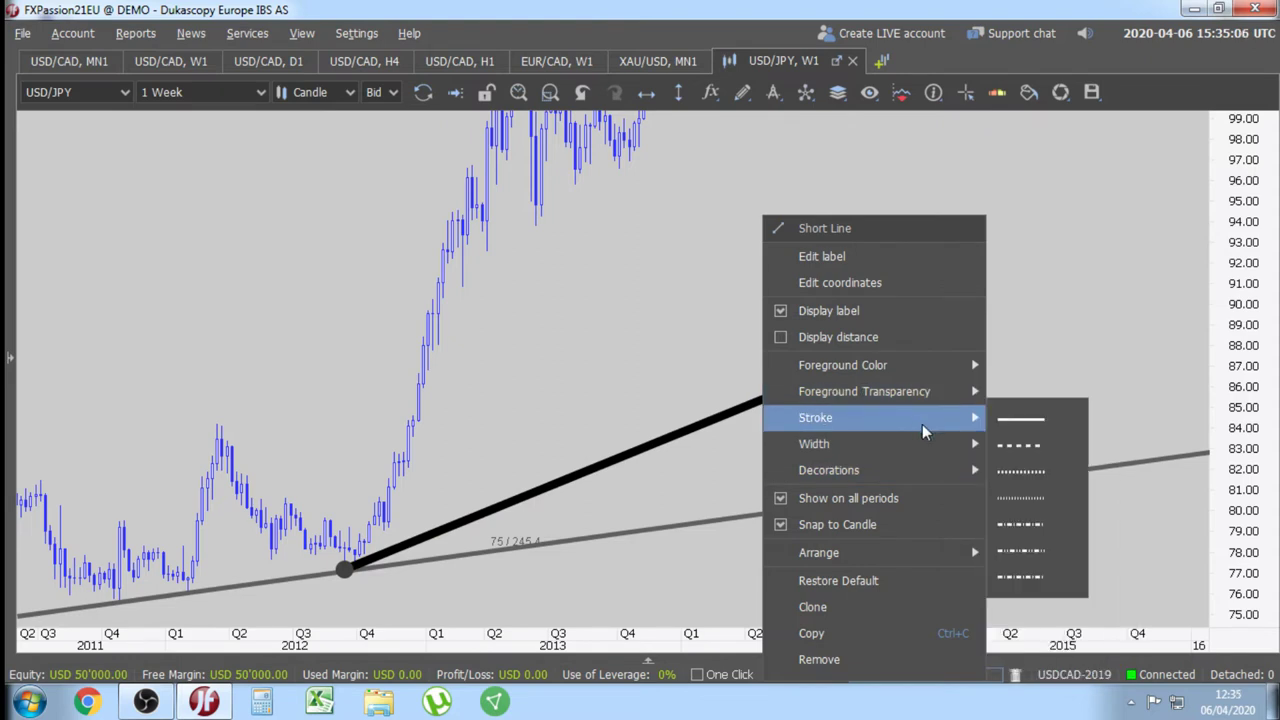
mouse_move(935, 448)
click(1036, 474)
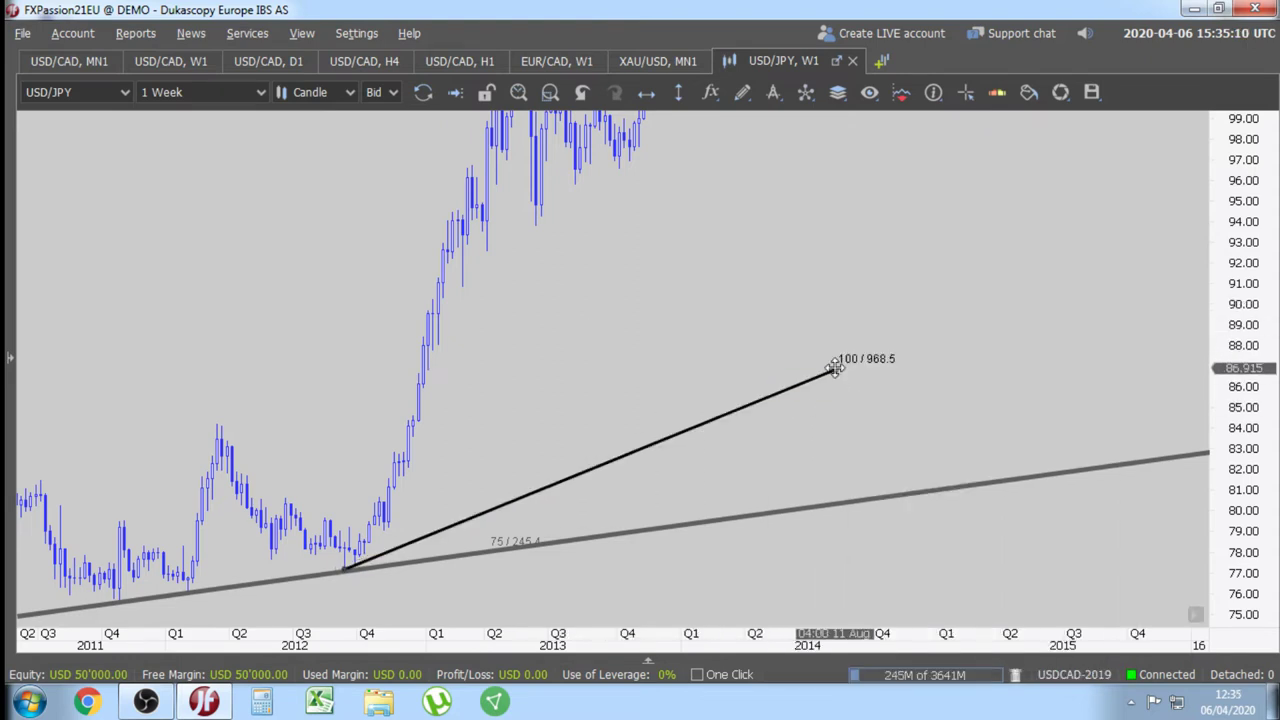
- Extend the black short line upward to the far end of the visible chart and delete it
drag(833, 368, 1208, 232)
key(Delete)
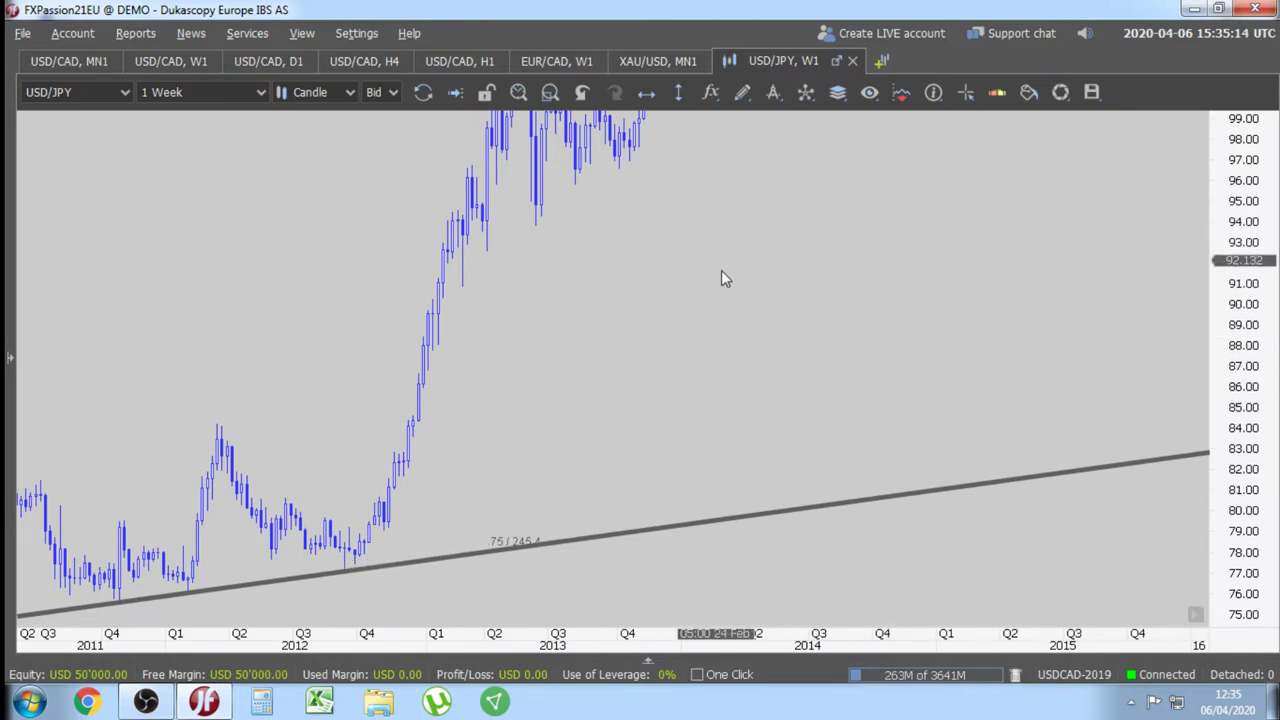
- Draw a steeper long line from the September 2012 low, set the thinnest width, and adjust it to pass through about 81 in May 2013
click(742, 92)
click(775, 258)
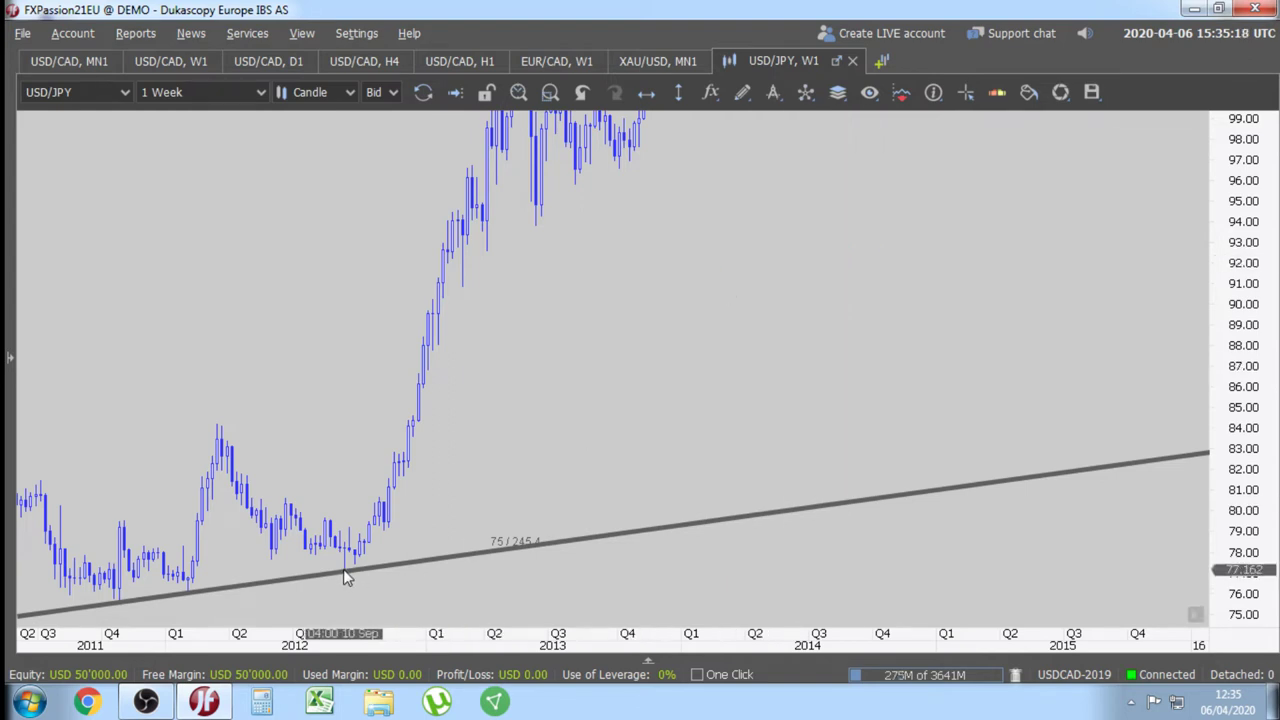
mouse_move(343, 569)
mouse_down()
mouse_move(420, 558)
mouse_move(457, 531)
mouse_move(468, 432)
mouse_move(481, 494)
mouse_up()
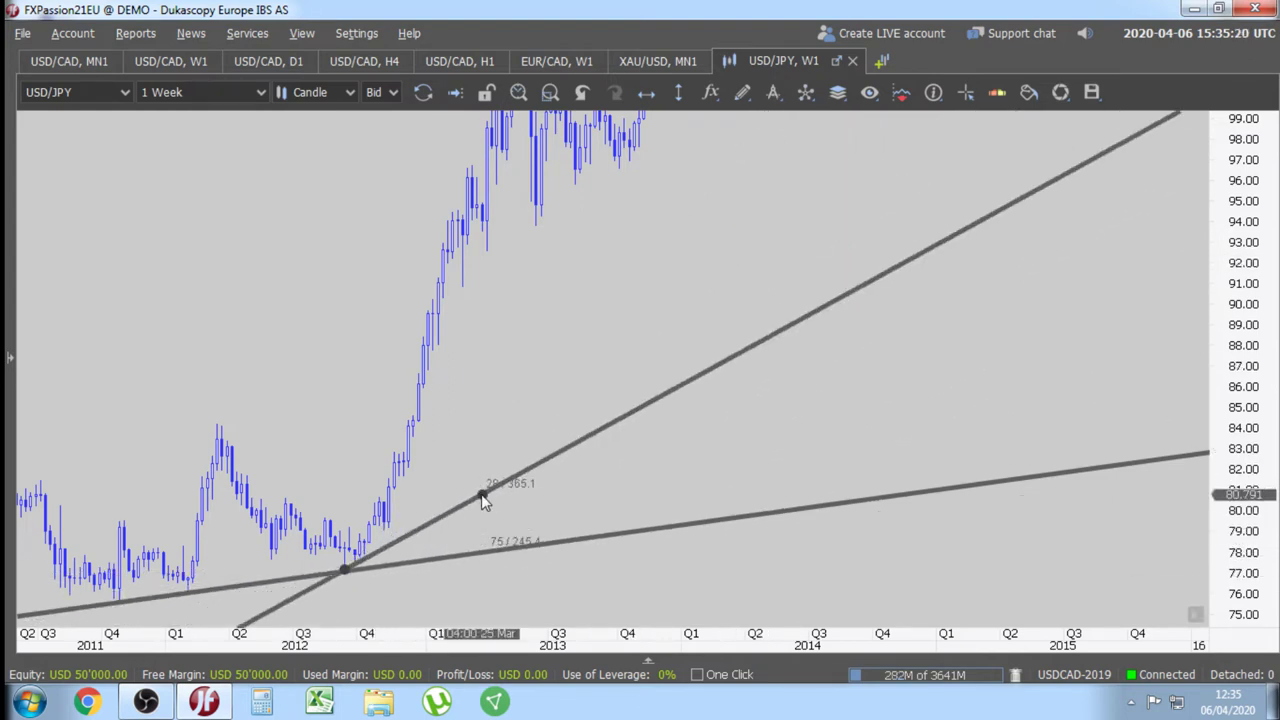
right_click(569, 436)
mouse_move(662, 470)
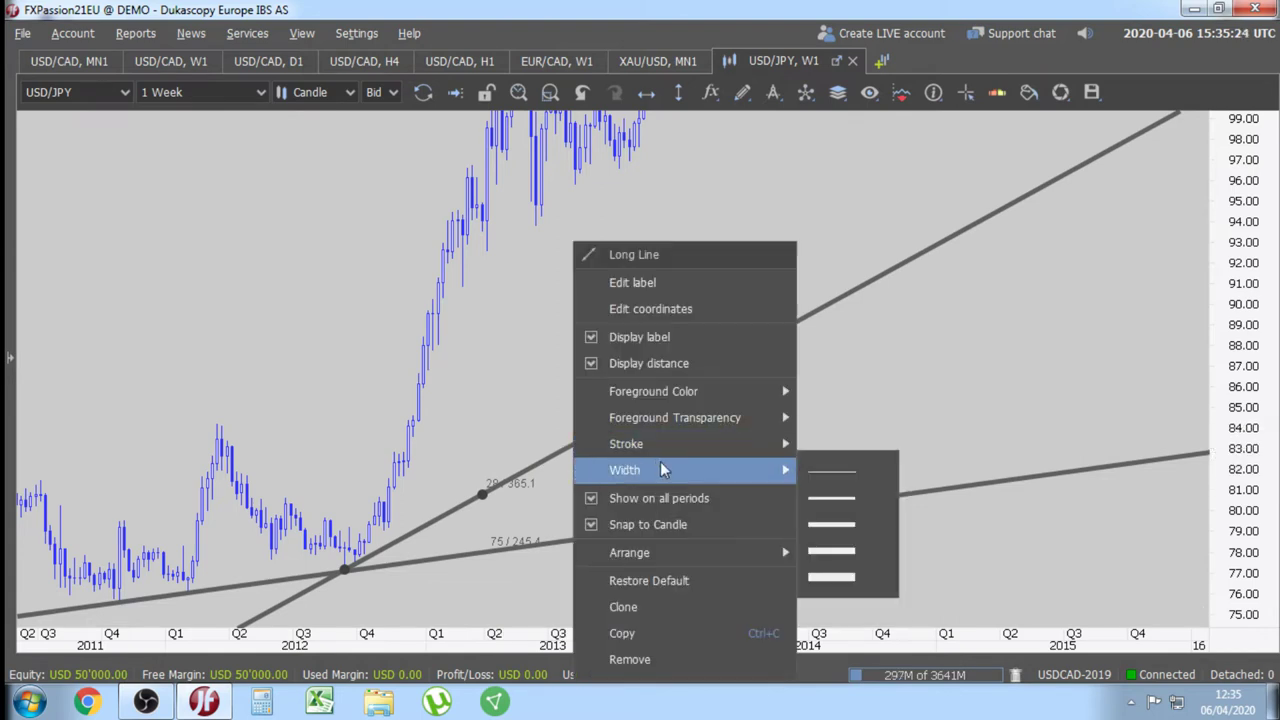
click(830, 472)
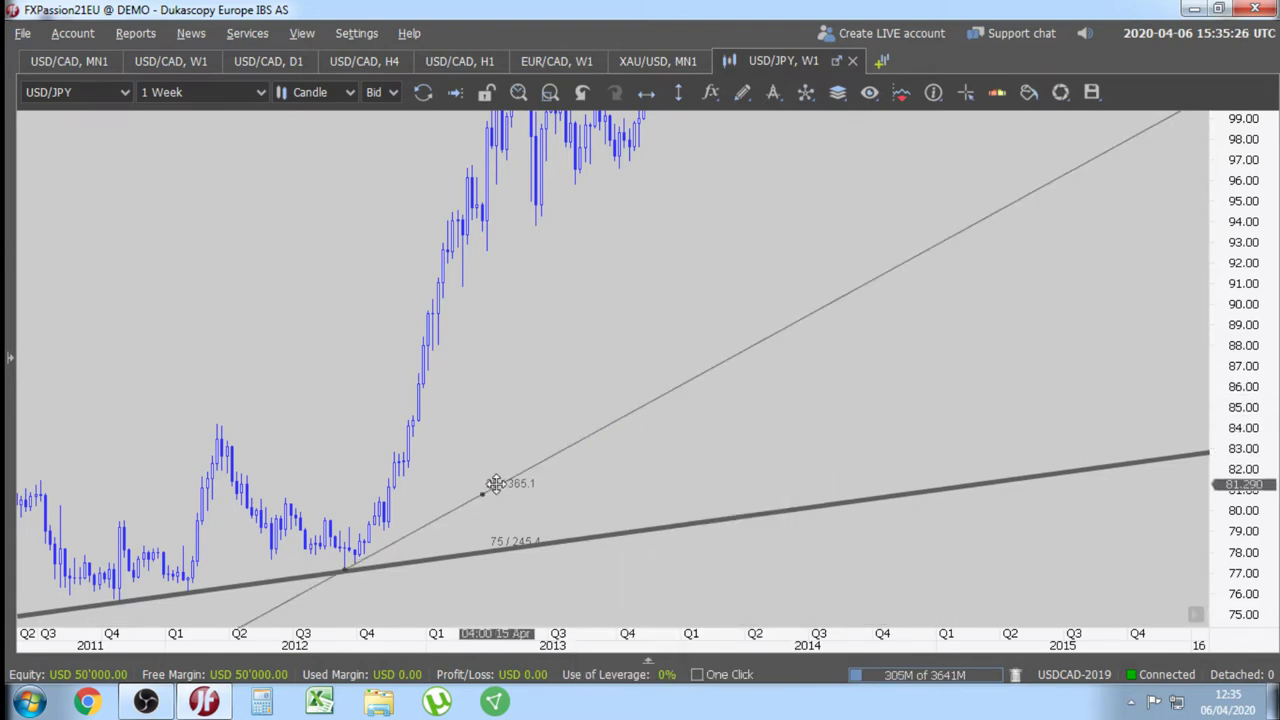
drag(476, 491, 512, 491)
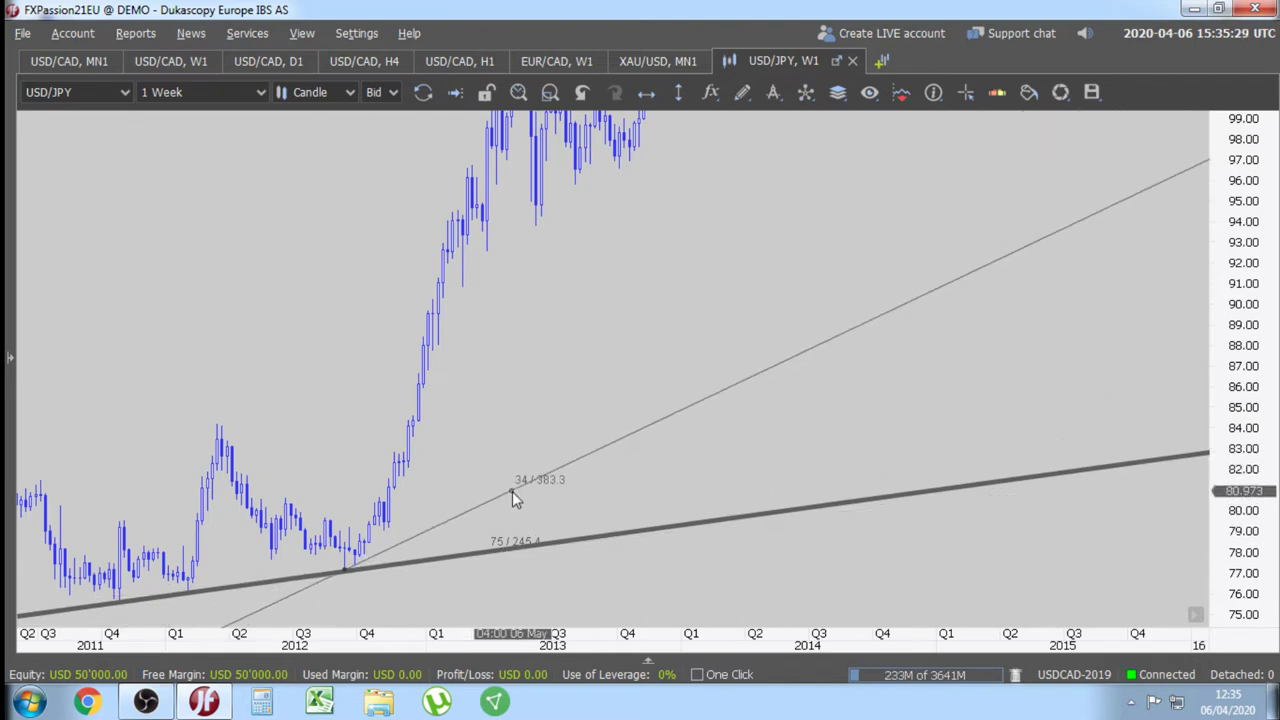
- Make the steeper long line slightly thicker, keeping it thinner than the lower trendline
right_click(684, 399)
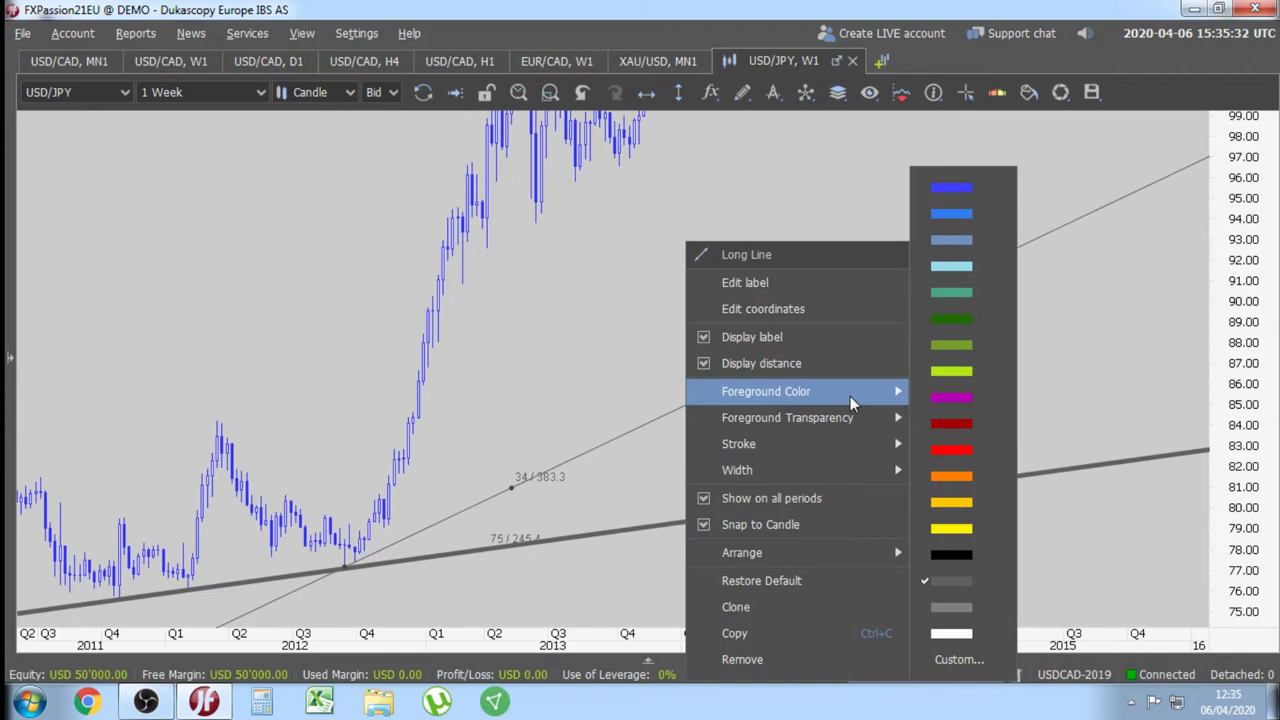
mouse_move(845, 420)
mouse_move(900, 466)
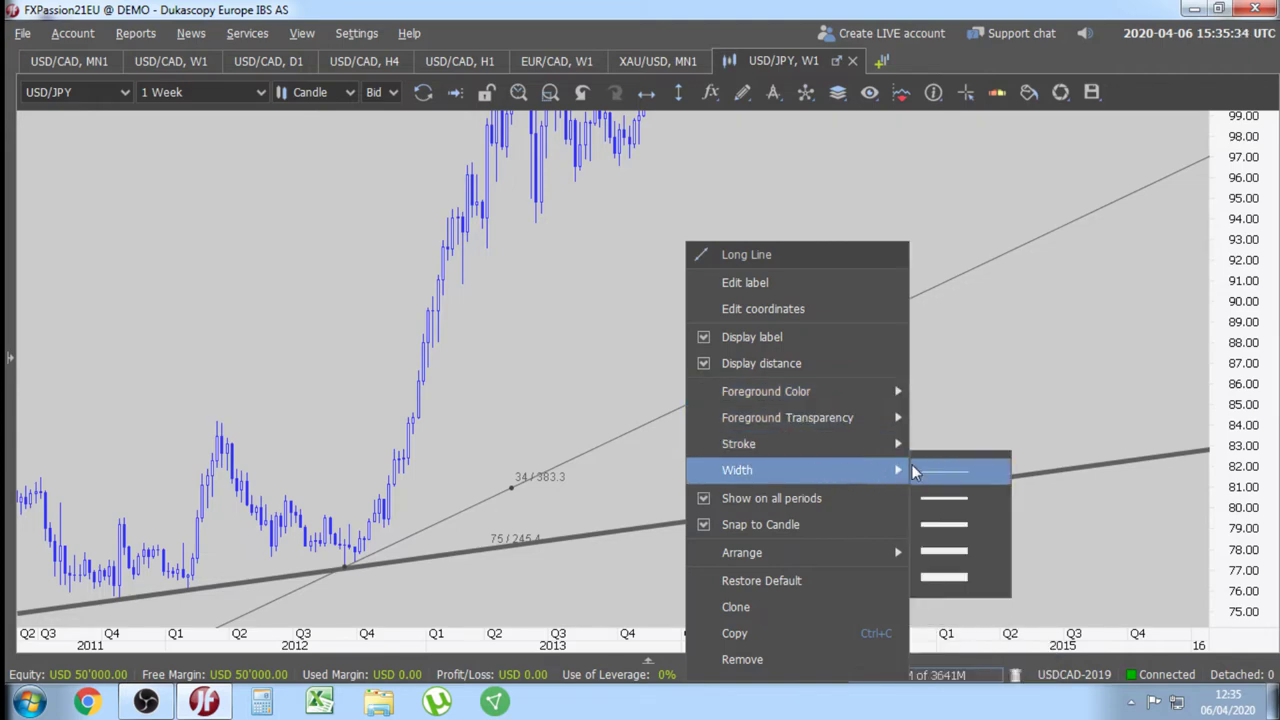
click(671, 271)
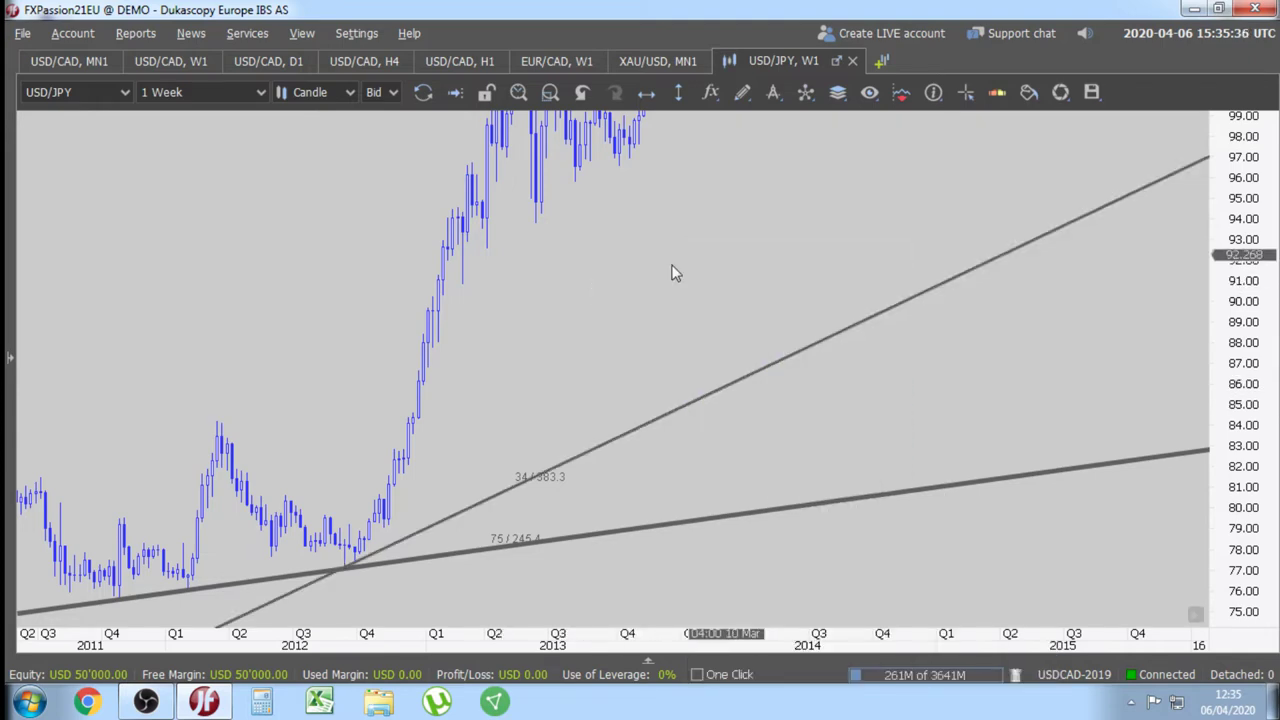
- Draw an even steeper black short line from the September 2012 low to about 98 in late 2014
drag(671, 271, 751, 237)
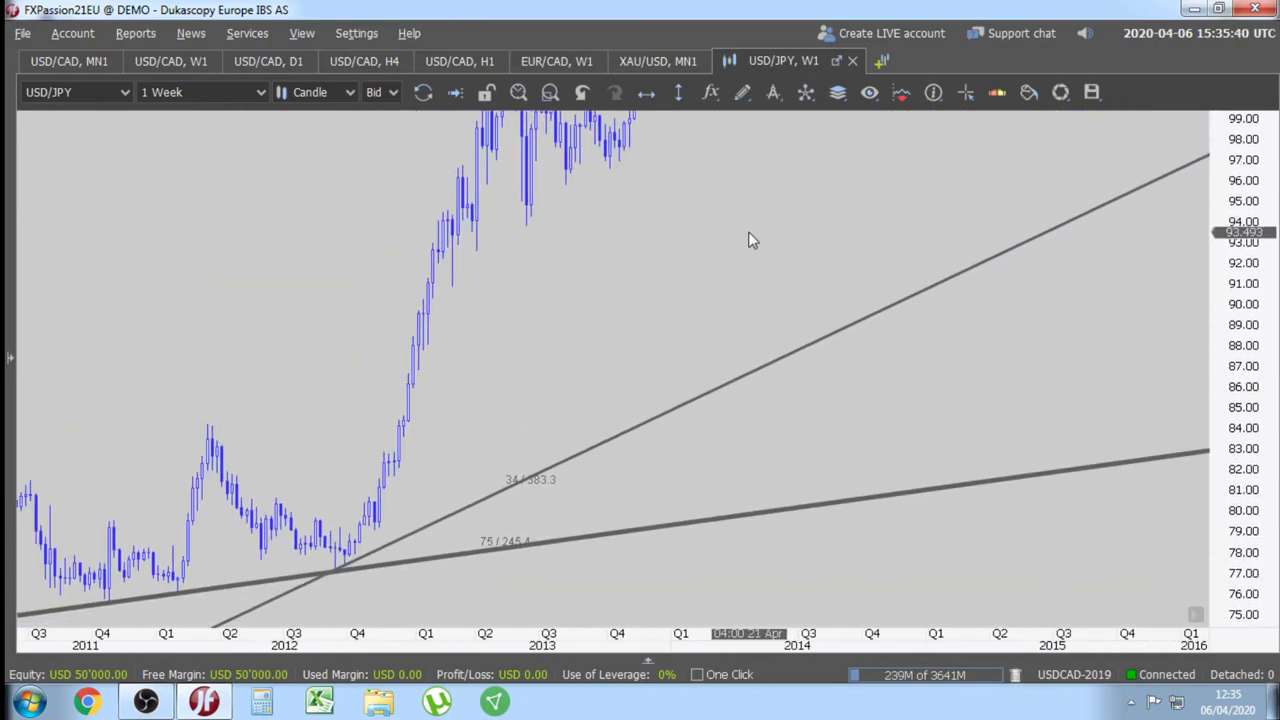
drag(737, 95, 718, 205)
click(742, 92)
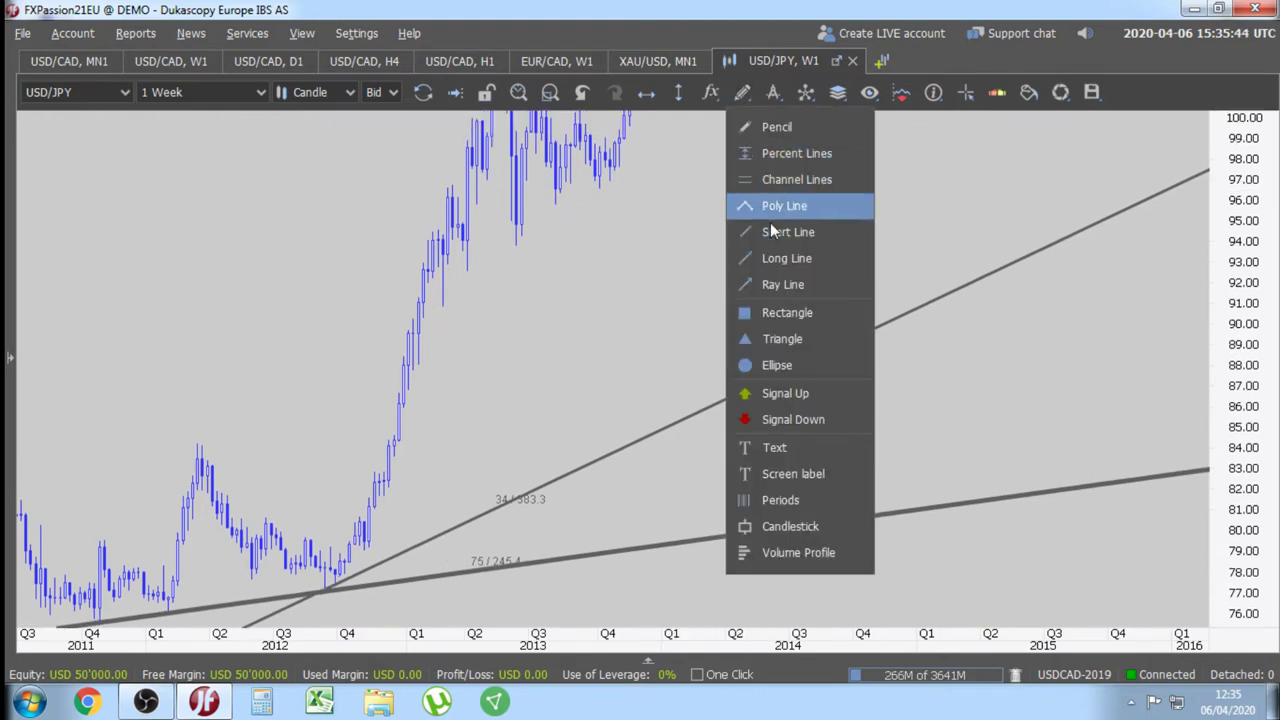
click(776, 231)
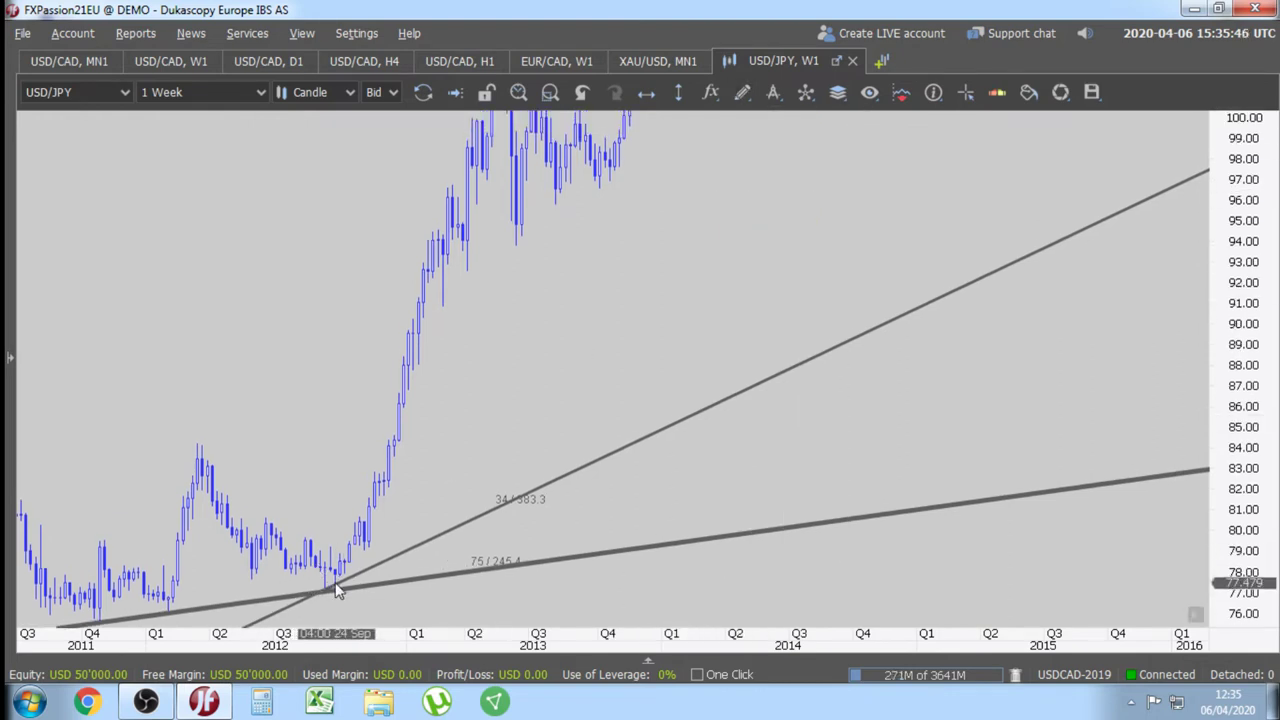
mouse_move(337, 588)
mouse_down()
mouse_move(900, 255)
mouse_move(948, 189)
mouse_move(931, 94)
mouse_move(935, 148)
mouse_move(815, 155)
mouse_move(855, 186)
mouse_move(890, 188)
mouse_move(903, 243)
mouse_move(883, 172)
mouse_move(905, 208)
mouse_move(891, 149)
mouse_up()
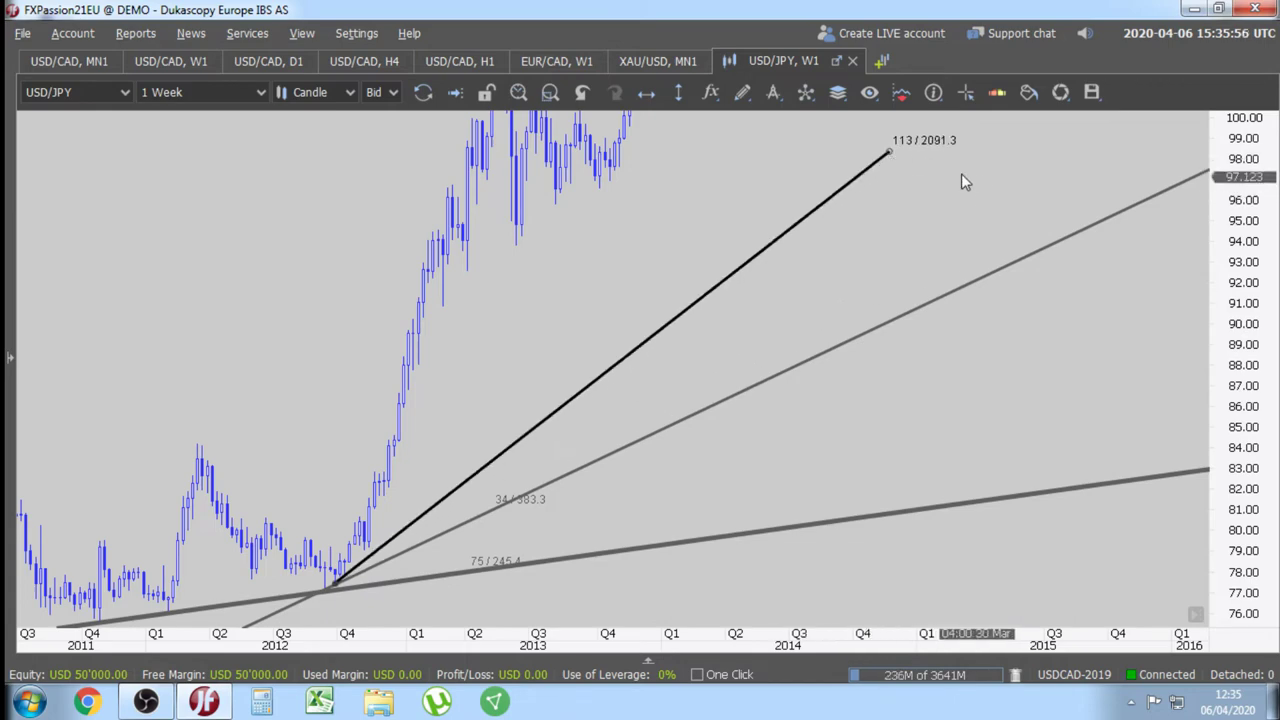
- Extend the upper end of the black short line through the price bars to about 124 in the first half of 2017
drag(1007, 159, 891, 189)
drag(985, 269, 922, 391)
scroll(933, 372, down, 4)
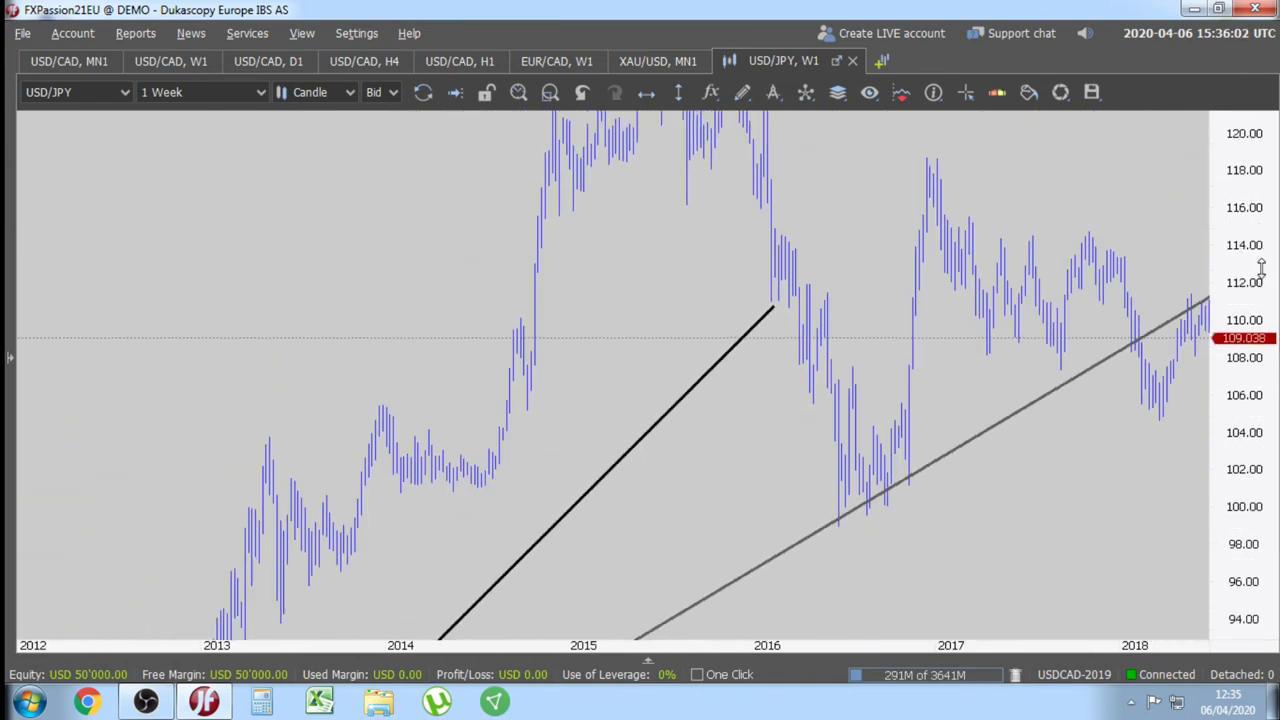
scroll(1125, 432, down, 2)
drag(1003, 537, 695, 524)
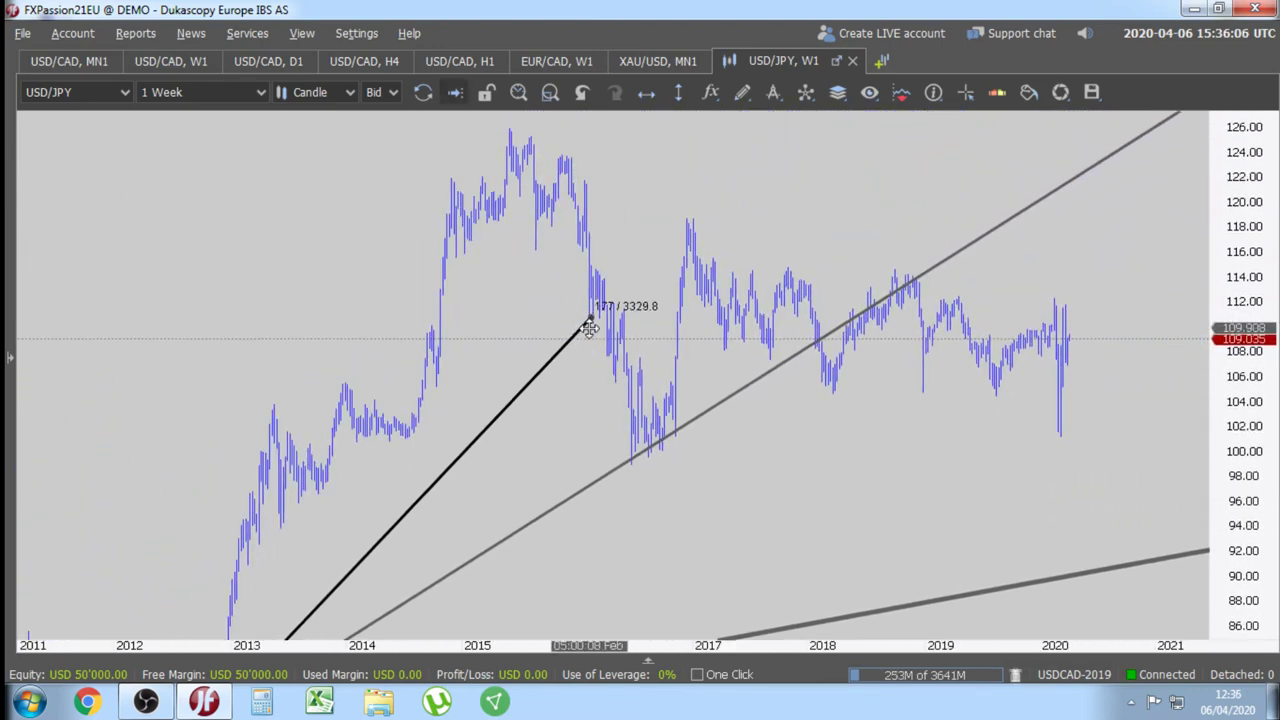
drag(591, 319, 745, 155)
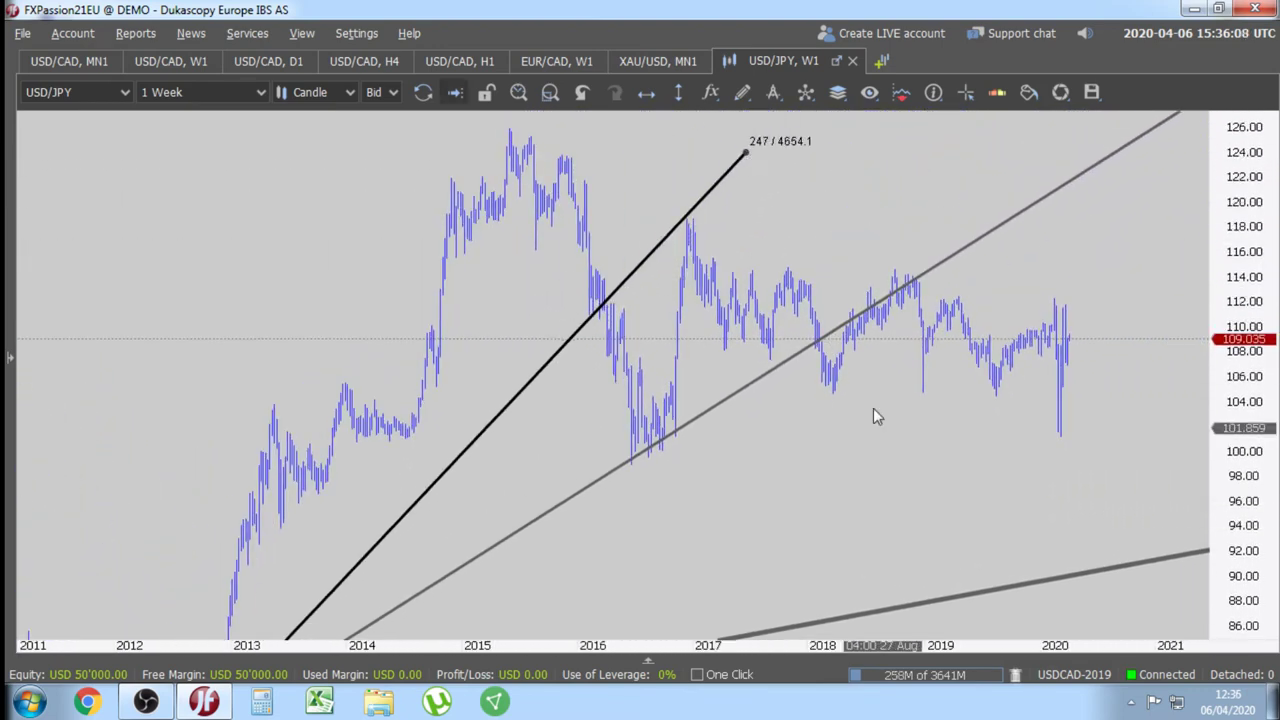
- Add the text "Are we in an UPTREND or are we in a DOWNTREND?" above the price peaks on the USD/JPY weekly chart
scroll(940, 479, down, 4)
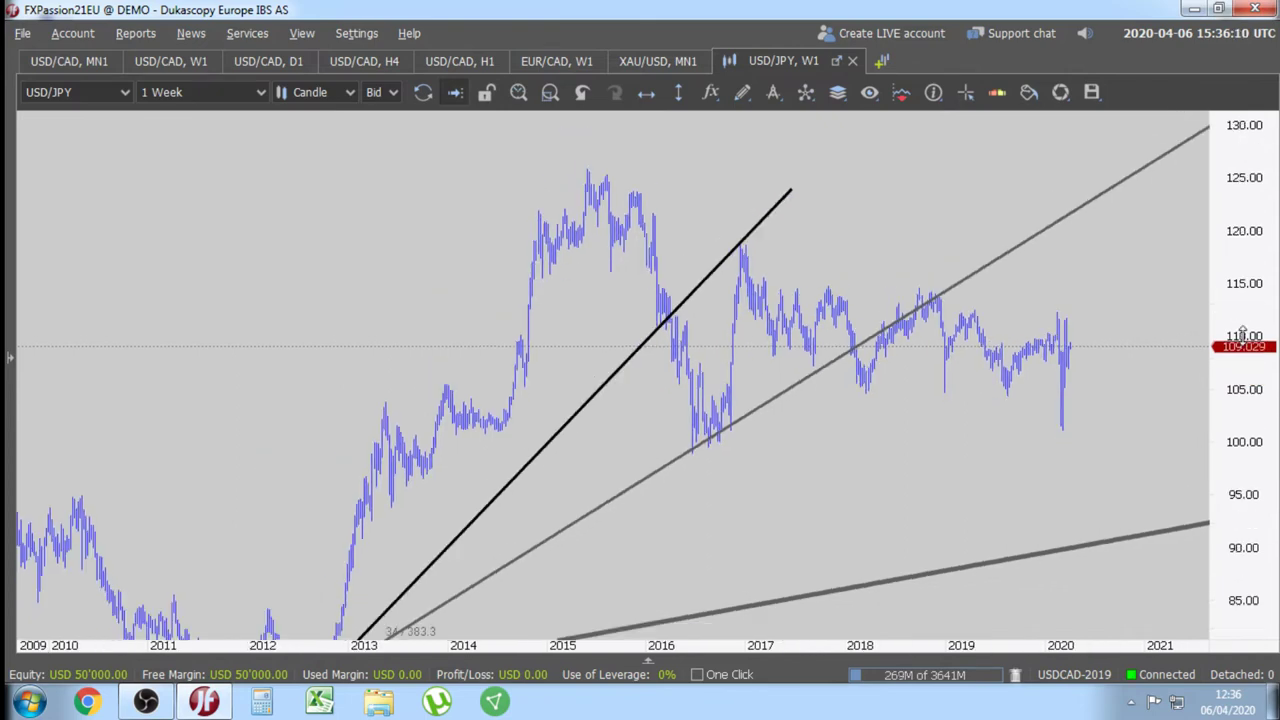
scroll(817, 451, down, 2)
drag(940, 455, 769, 450)
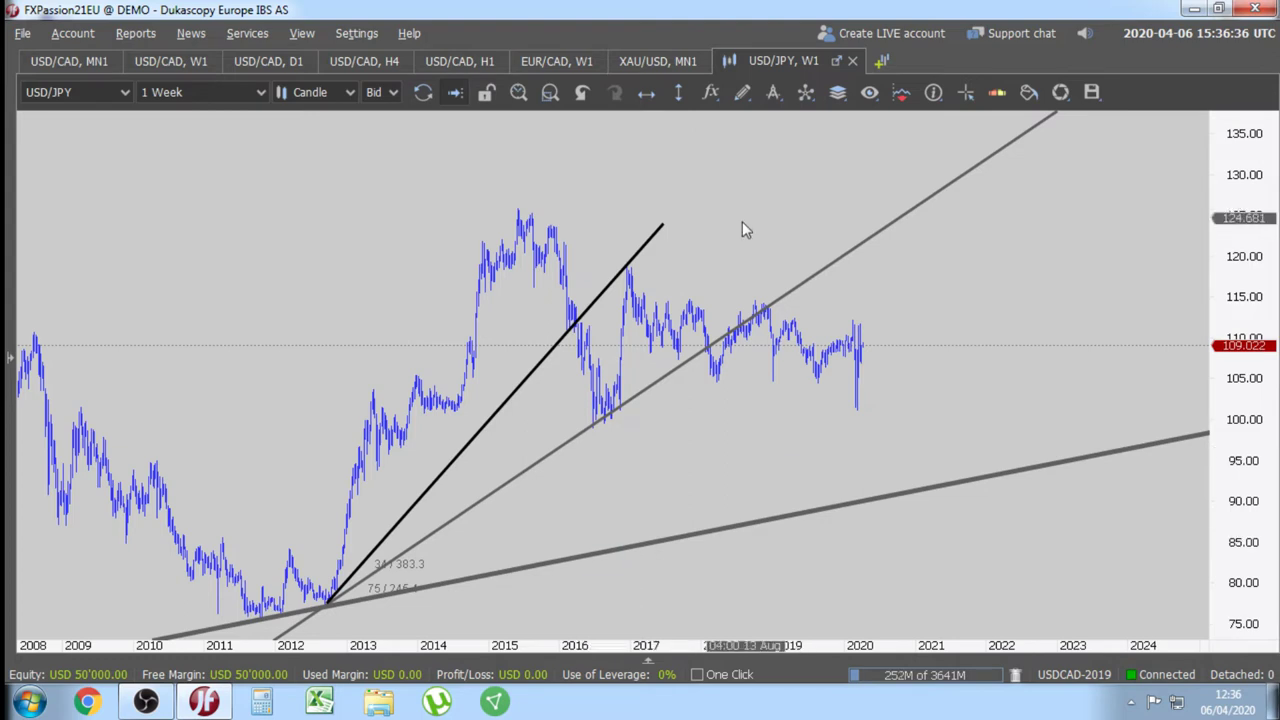
click(776, 94)
click(742, 92)
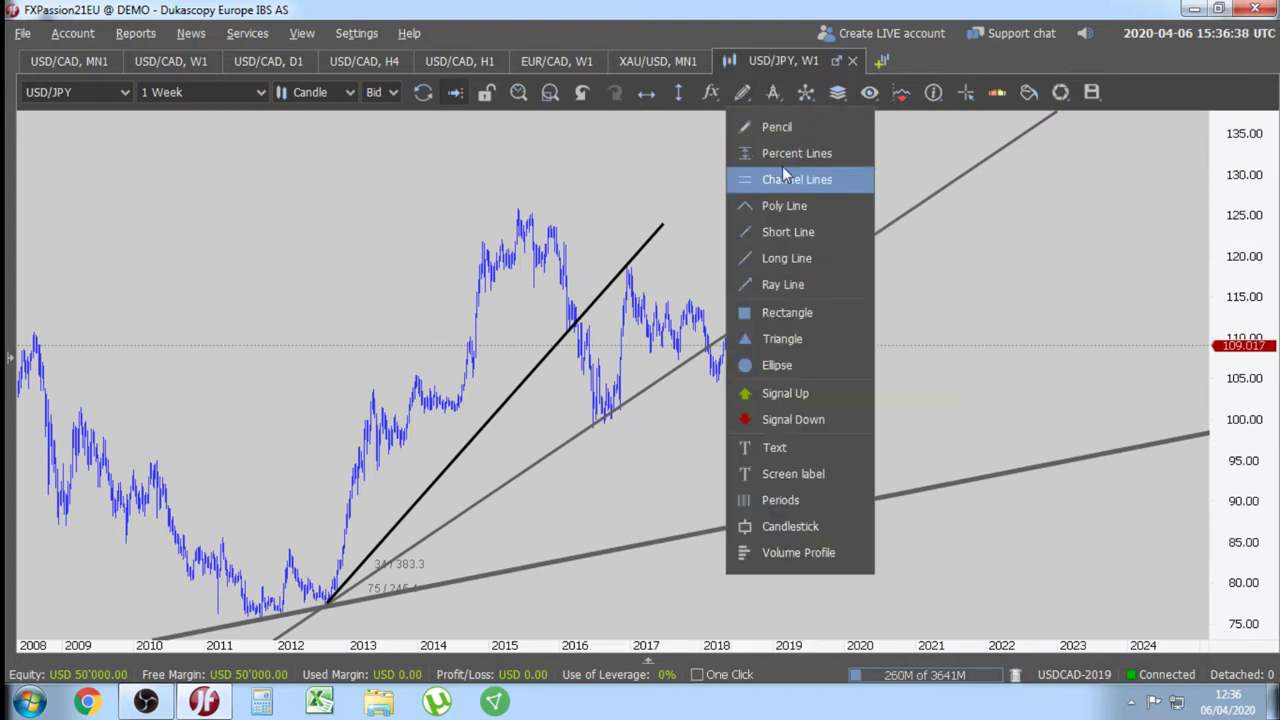
click(796, 414)
click(290, 159)
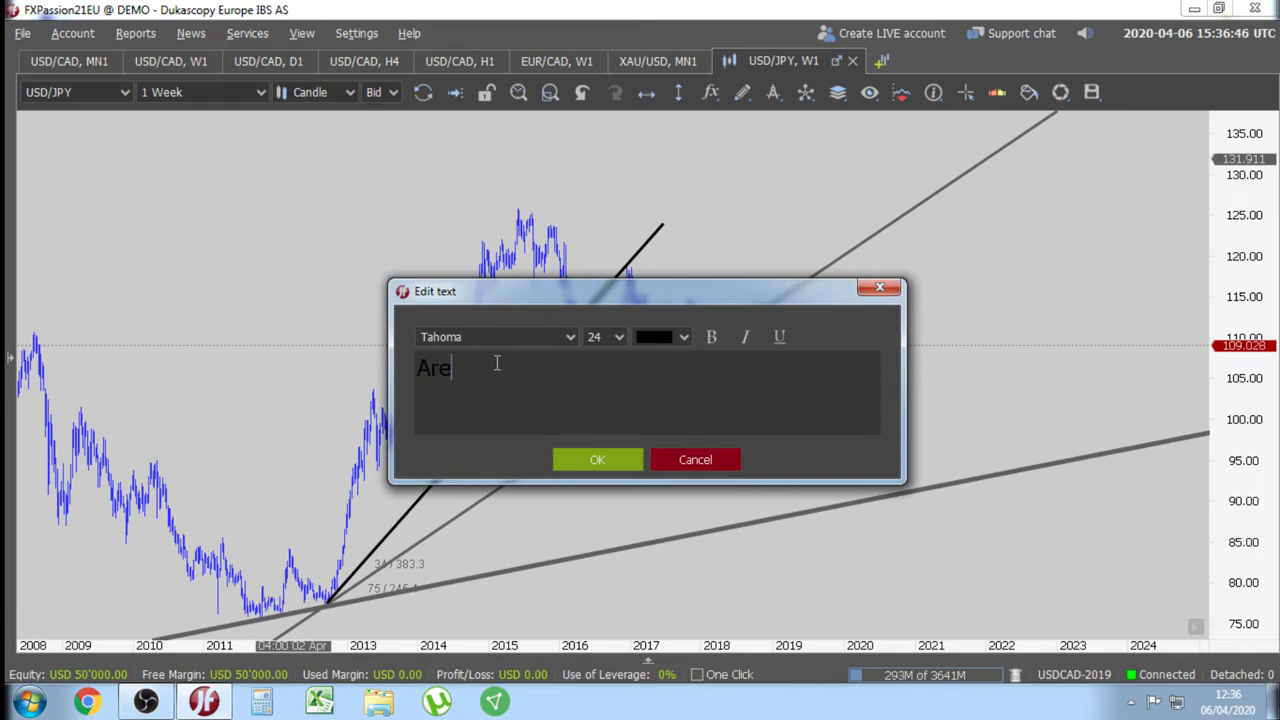
text(Are we in an UPTREND)
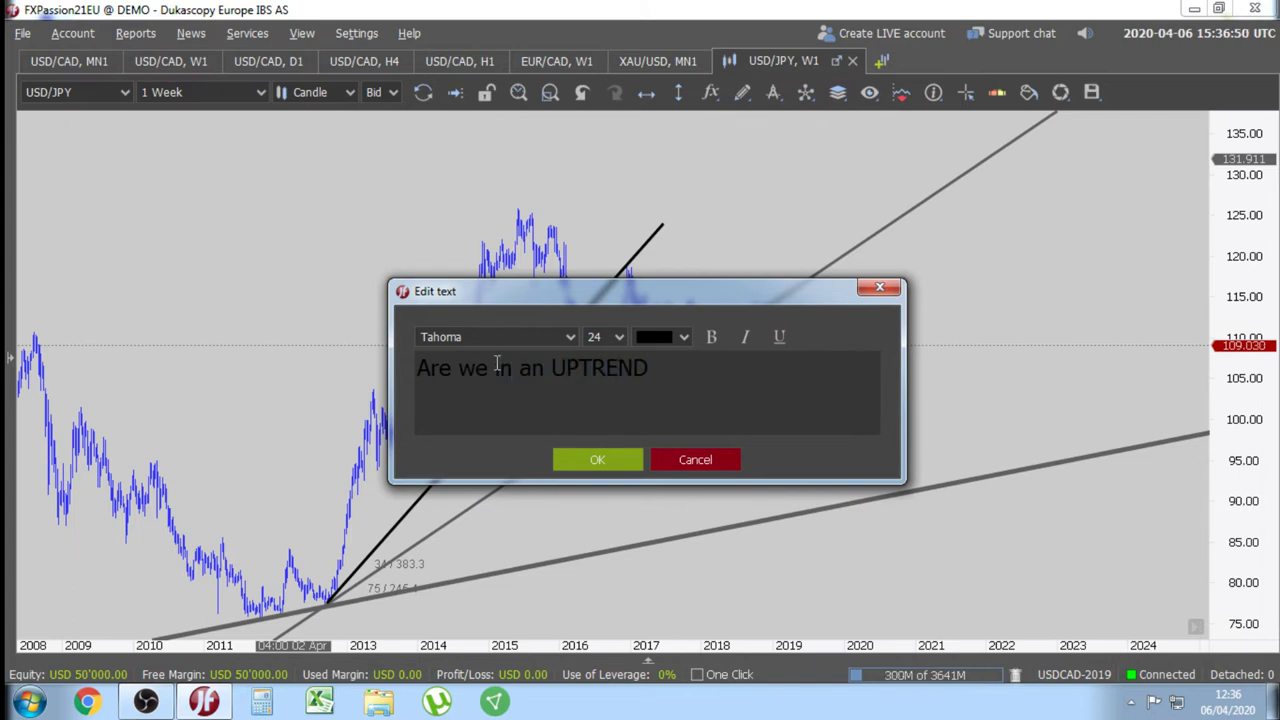
text( or are we in a DOWN)
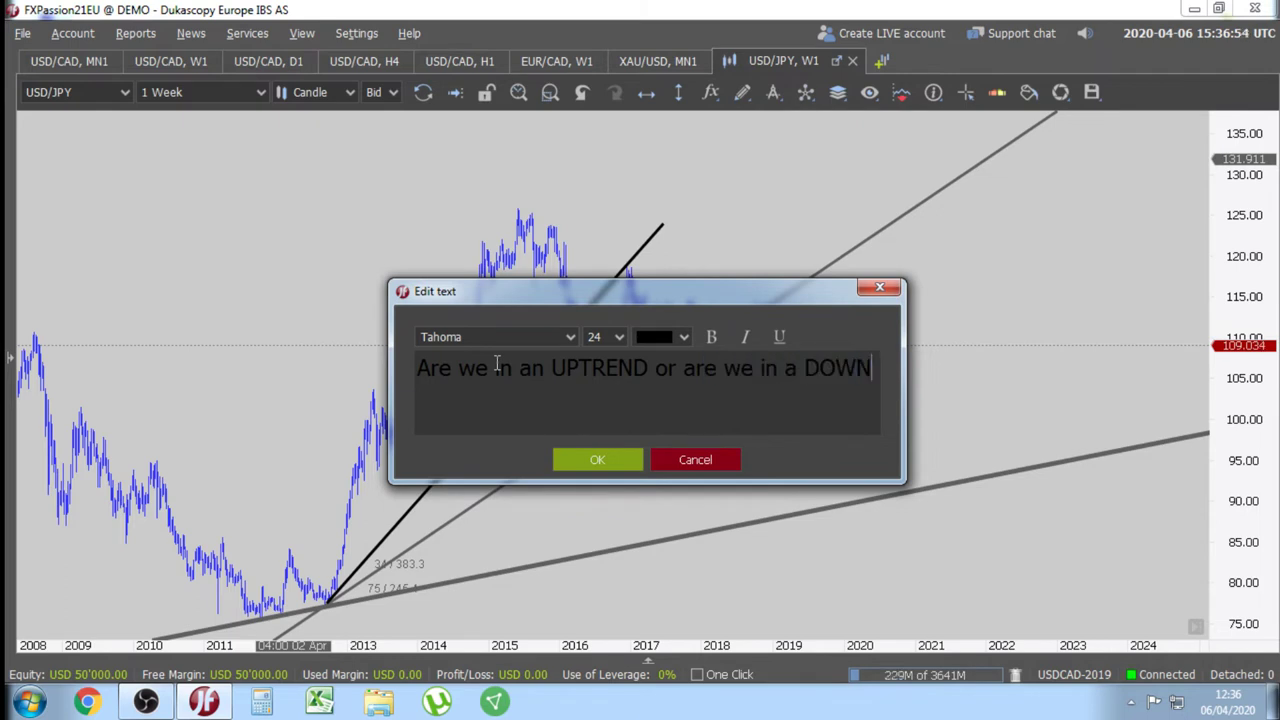
text(TREND?)
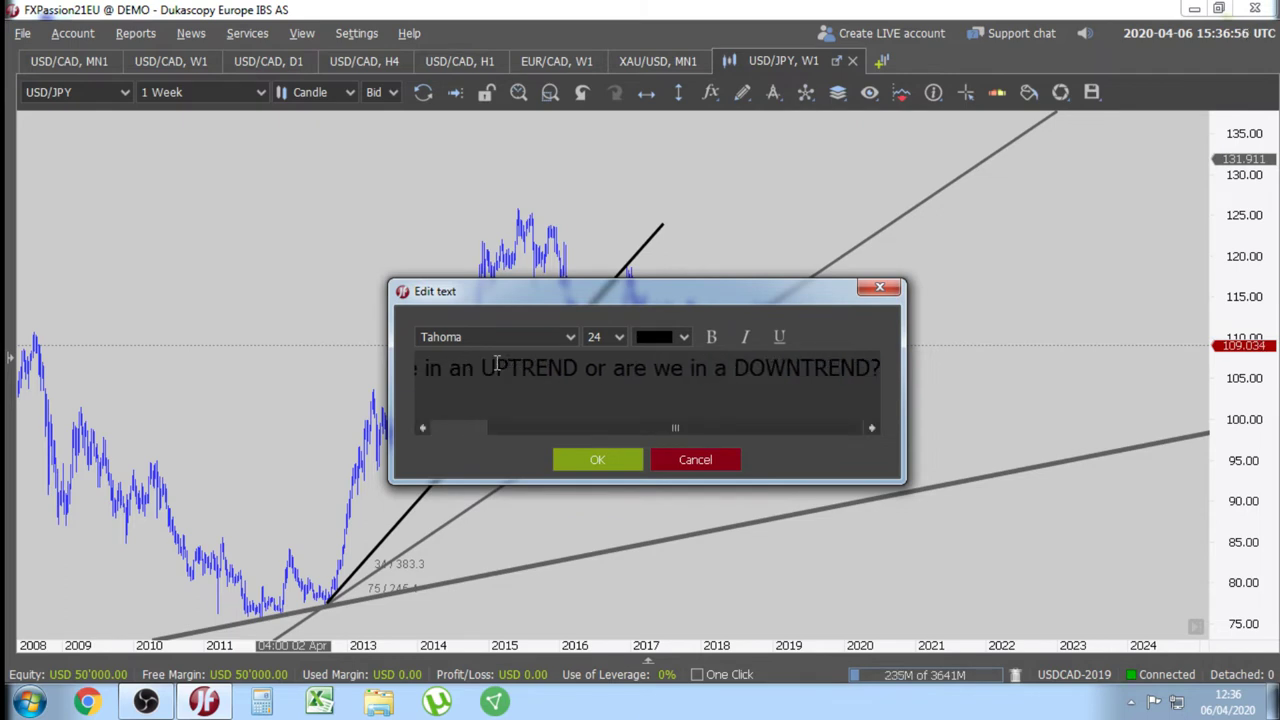
click(597, 459)
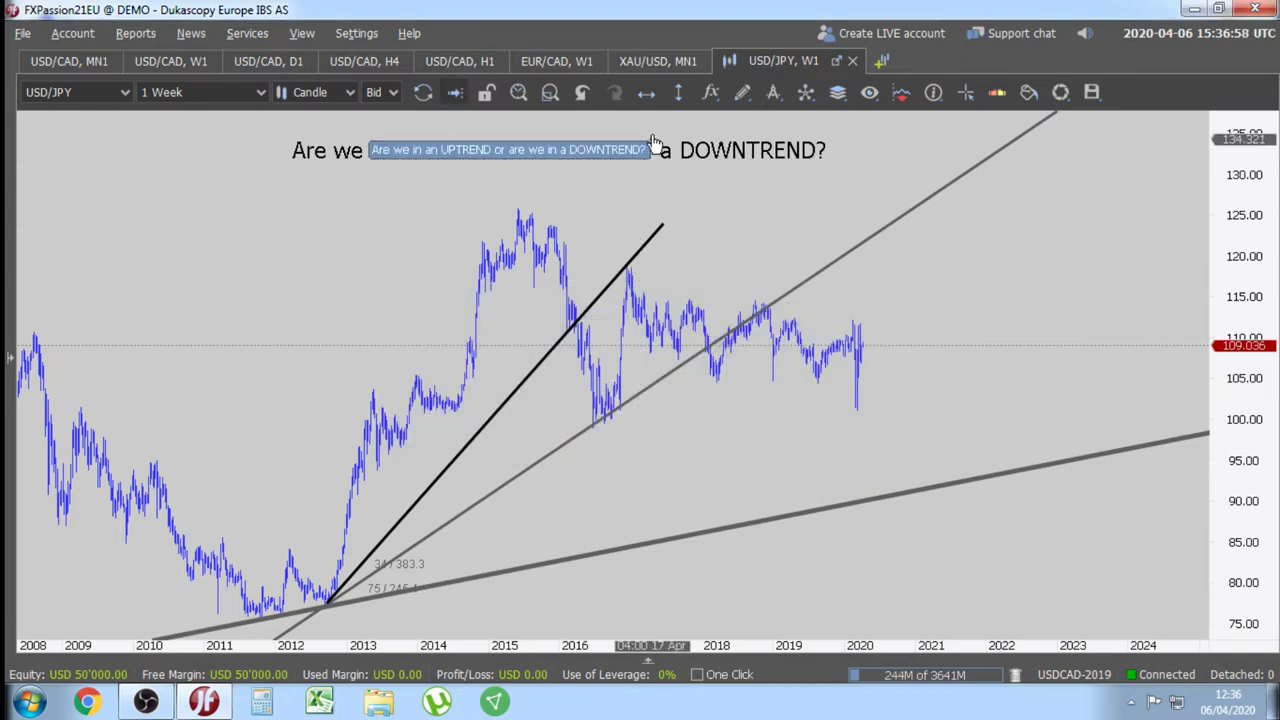
drag(651, 149, 719, 159)
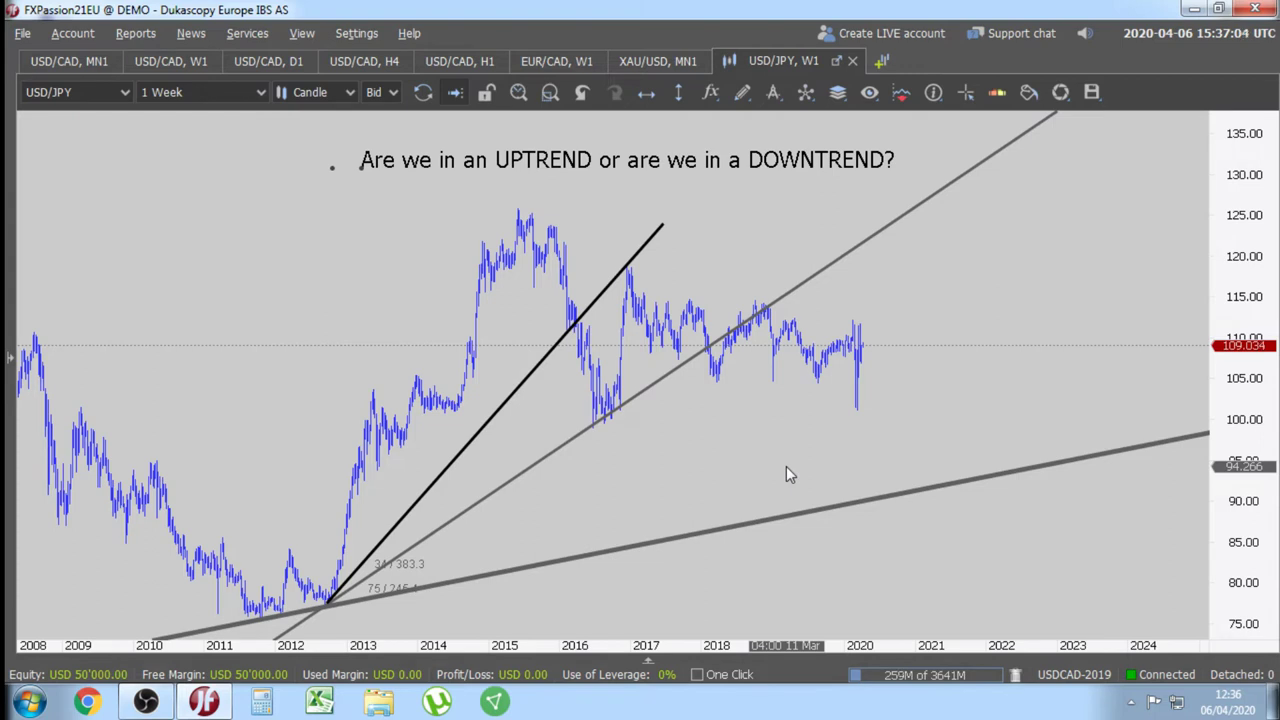
- Draw an upward arrow as a poly line in the empty area near 2022, from about 99 up to about 128
click(750, 93)
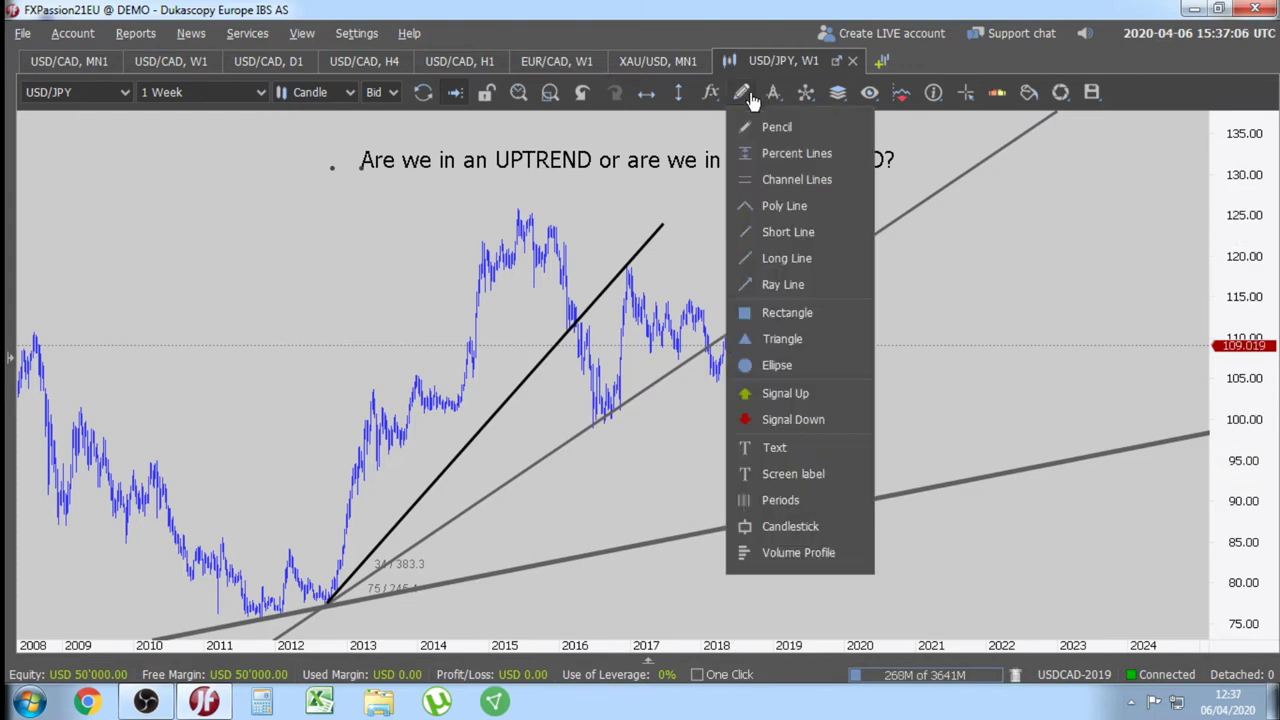
click(784, 205)
click(1041, 424)
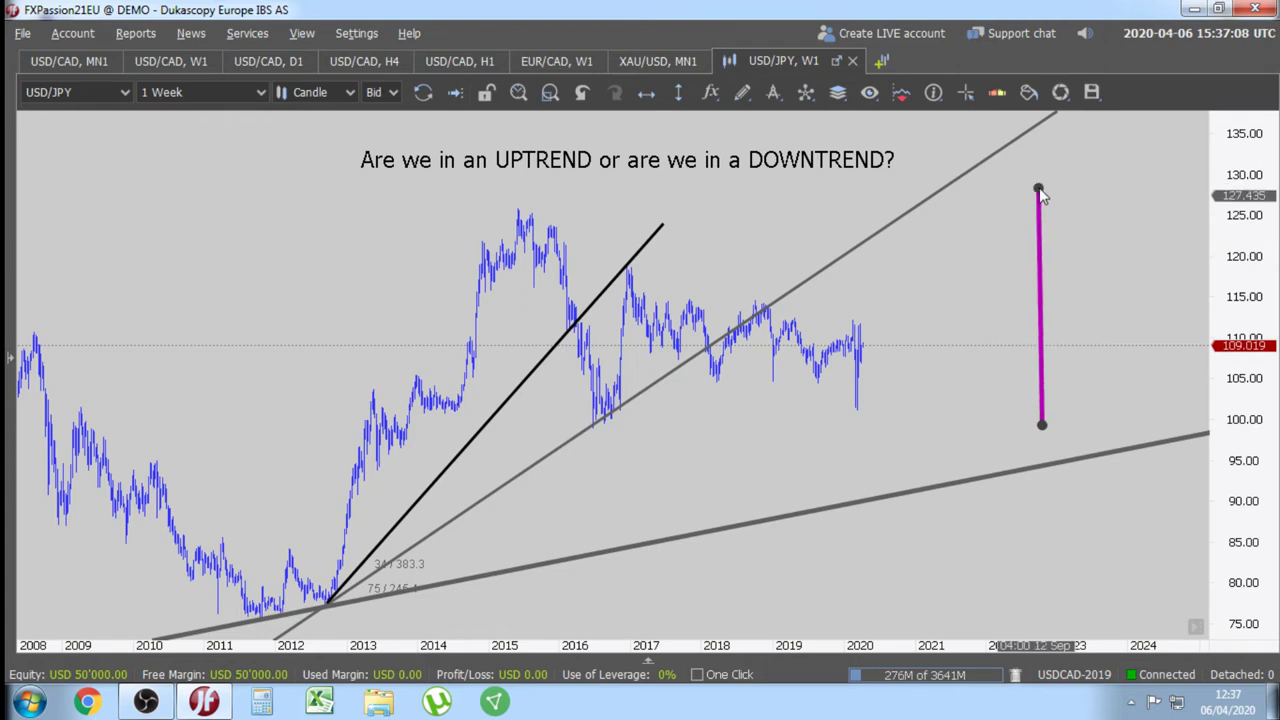
click(1040, 190)
click(1006, 249)
click(1077, 251)
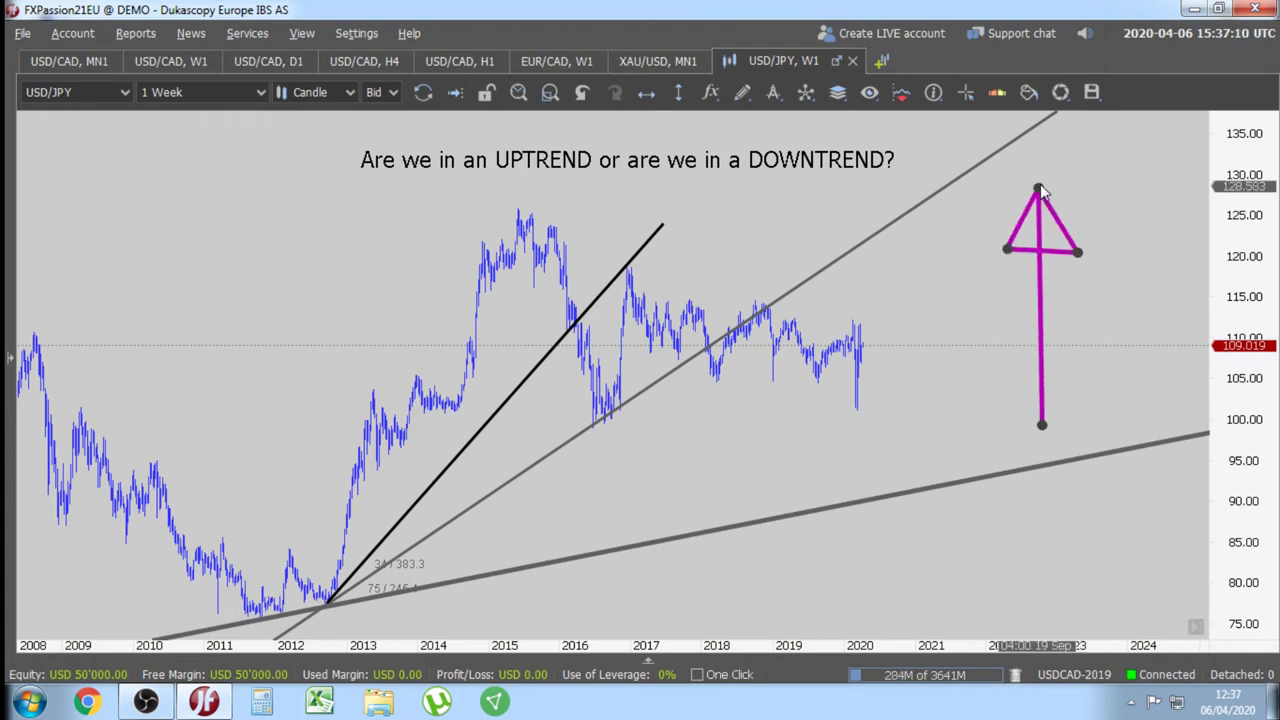
double_click(1040, 190)
- Draw a downward arrow as a poly line just after the upward arrow, from about 127 down to about 100
click(742, 92)
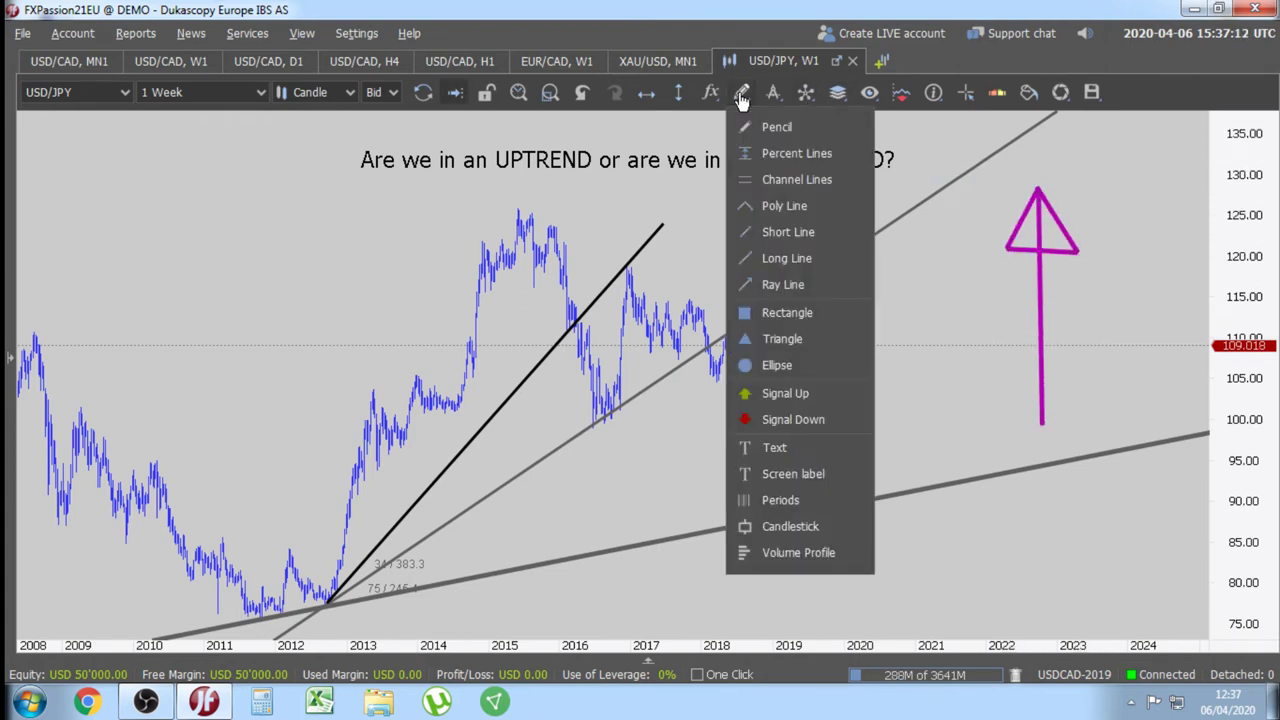
click(784, 205)
click(1109, 203)
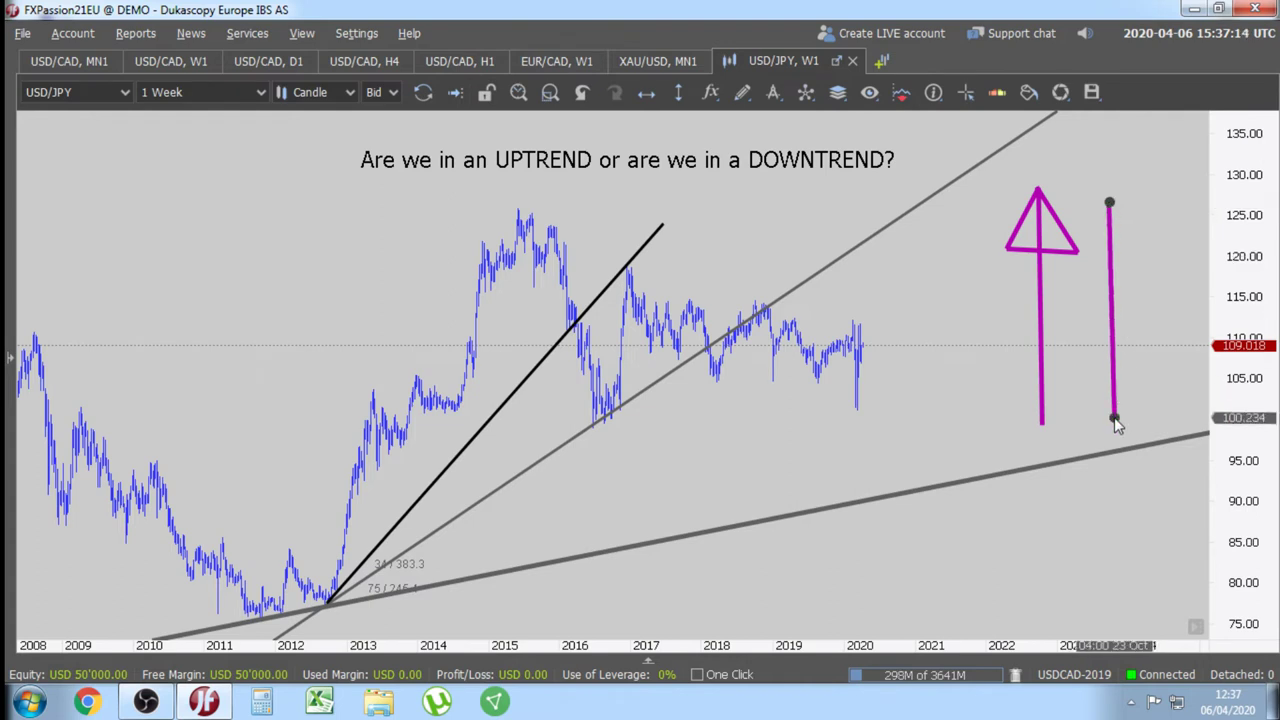
click(1115, 418)
click(1085, 327)
click(1145, 320)
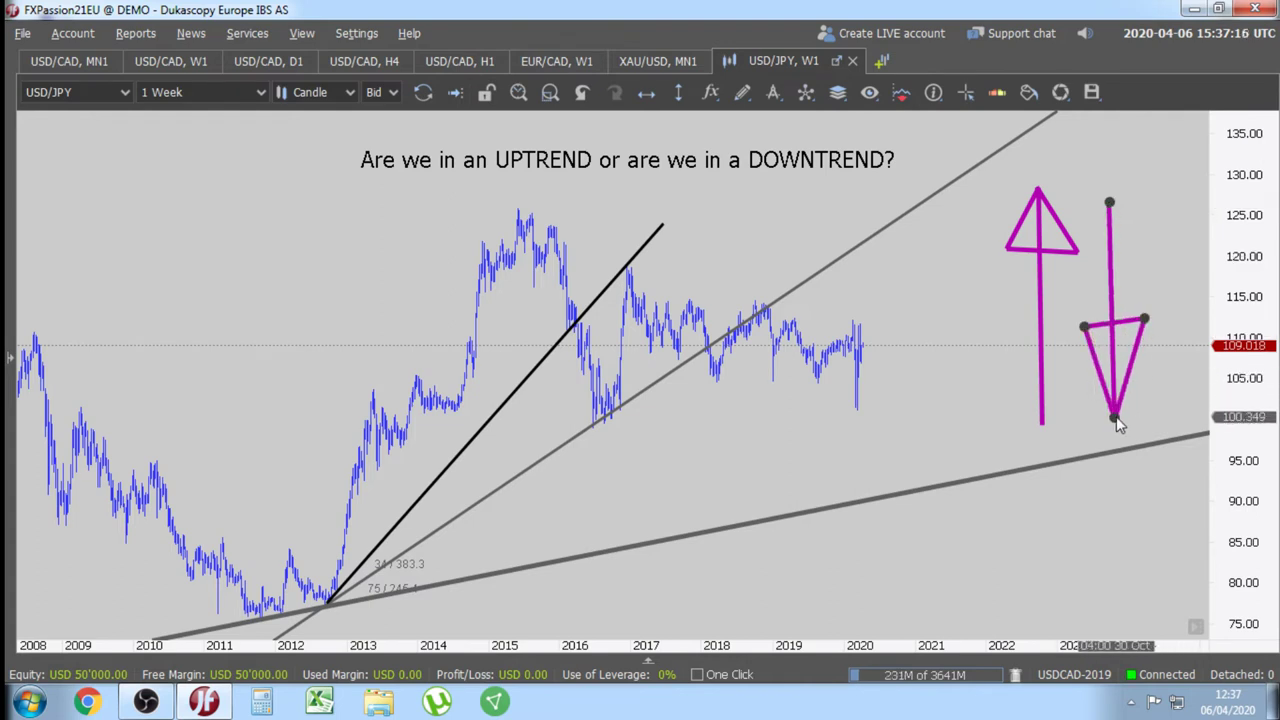
double_click(1115, 418)
- Set the foreground colour of the upward arrow to dark green and of the downward arrow to red
click(1044, 280)
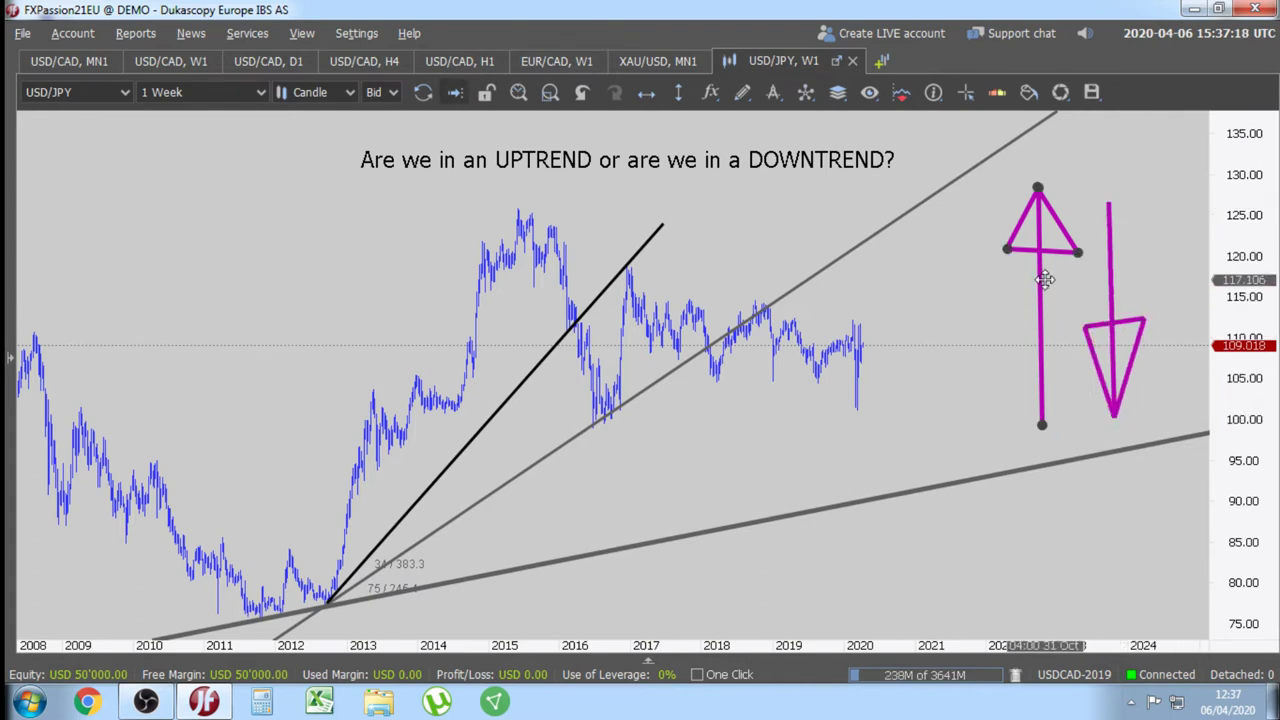
right_click(1044, 280)
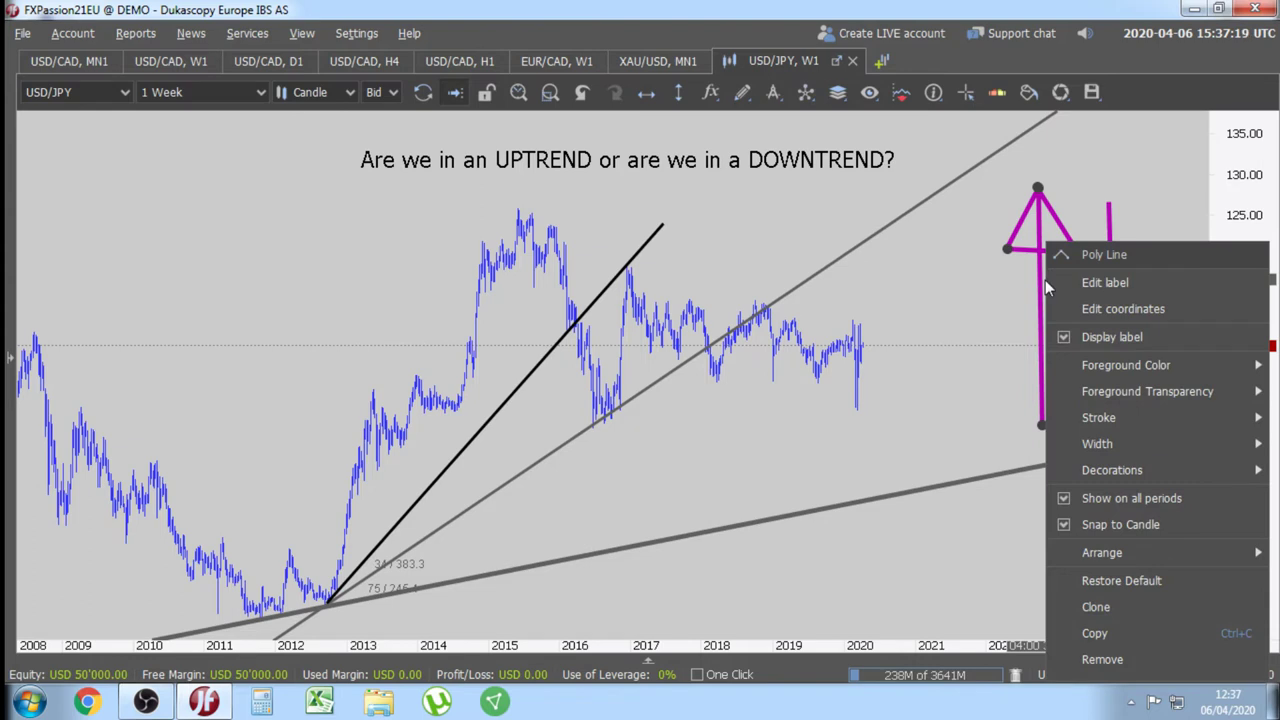
mouse_move(1098, 362)
click(992, 320)
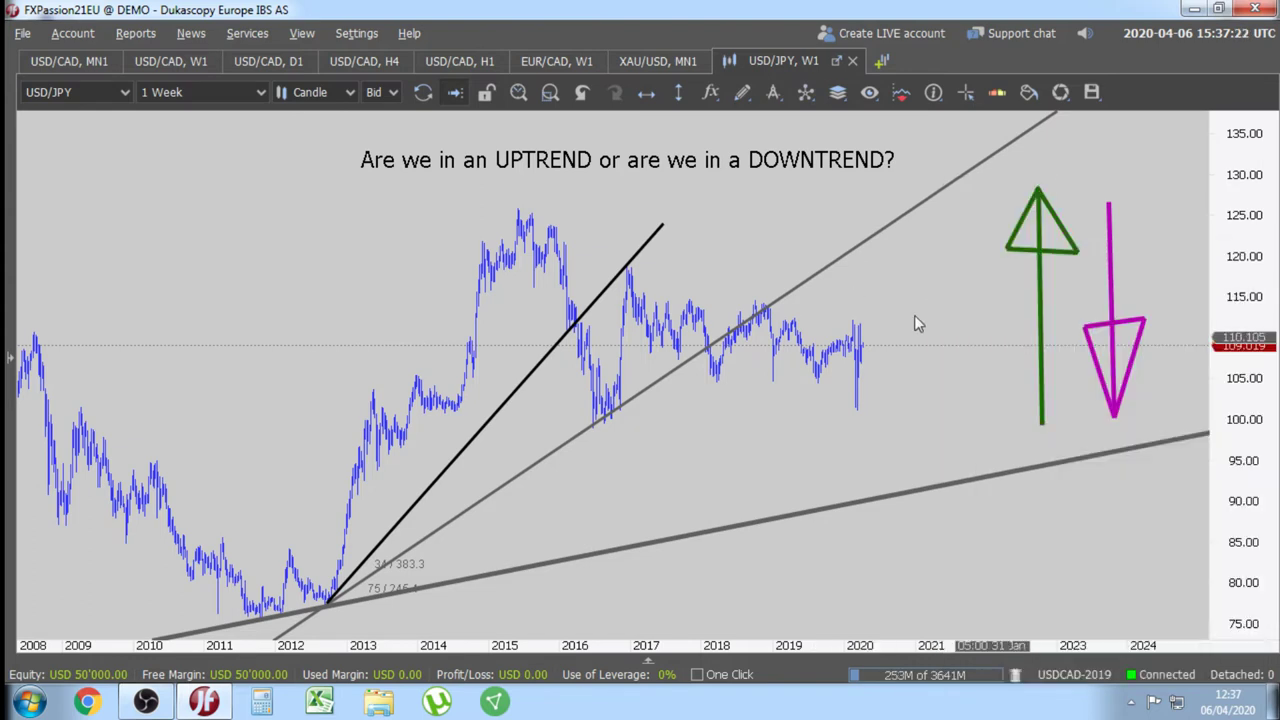
right_click(1109, 278)
mouse_move(1124, 376)
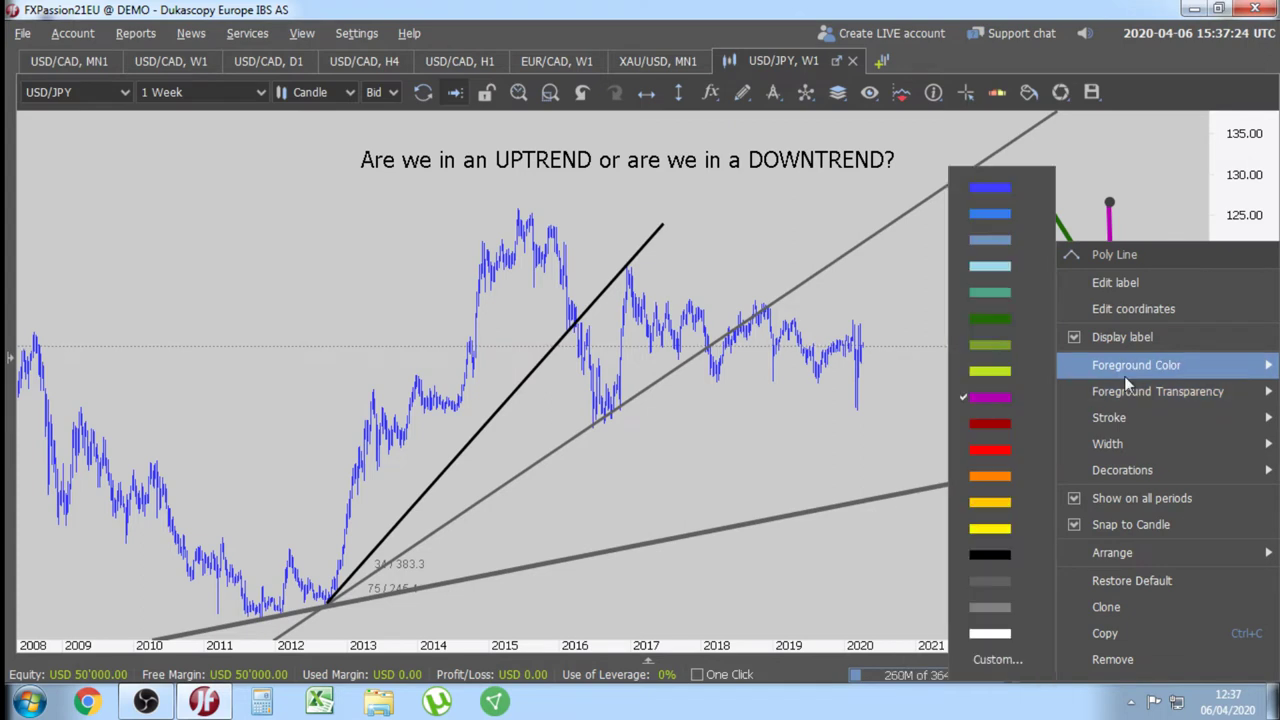
click(990, 450)
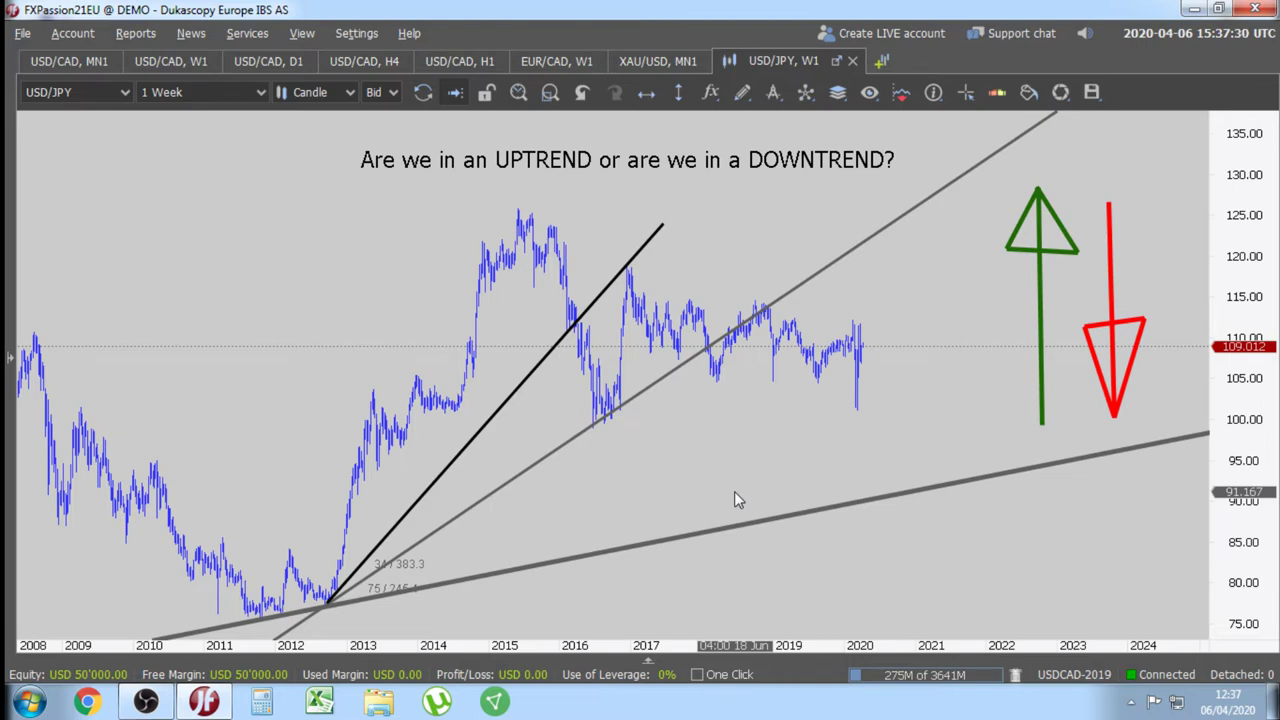
- Examine the weekly USD/JPY price history from 2003 to 2020 against the rising trend lines and the arrows
scroll(772, 459, down, 2)
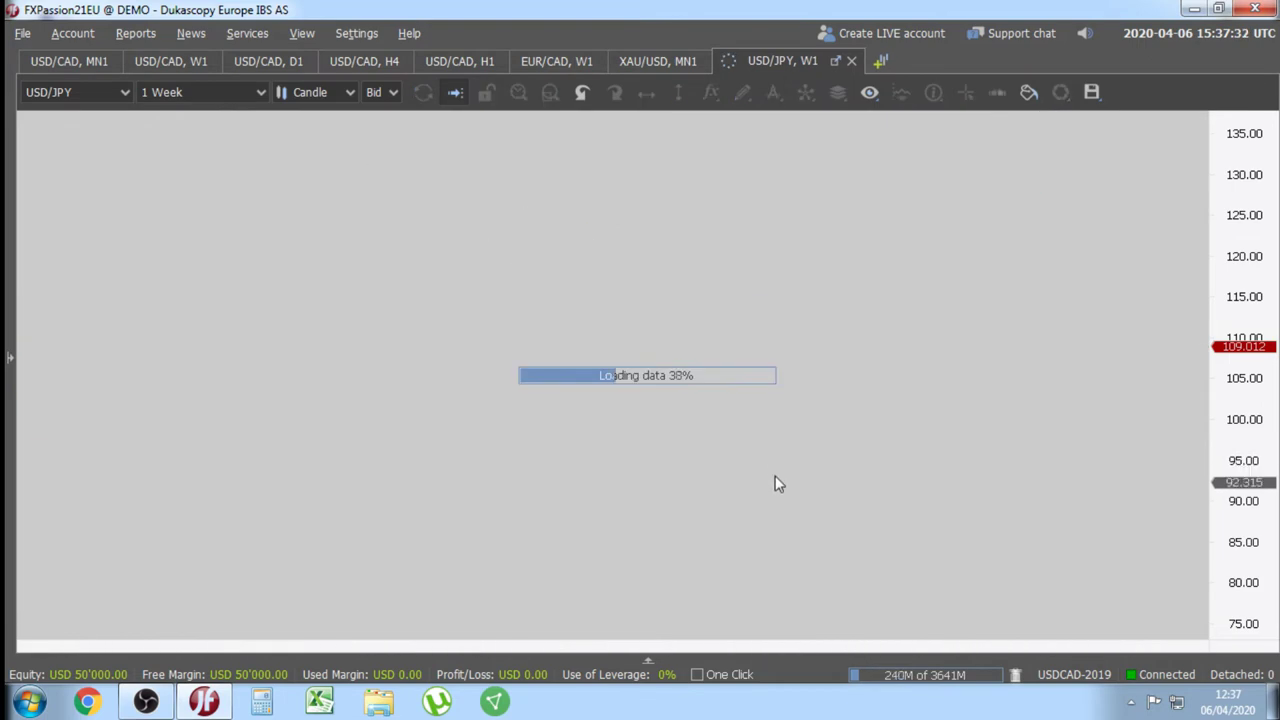
drag(849, 472, 992, 452)
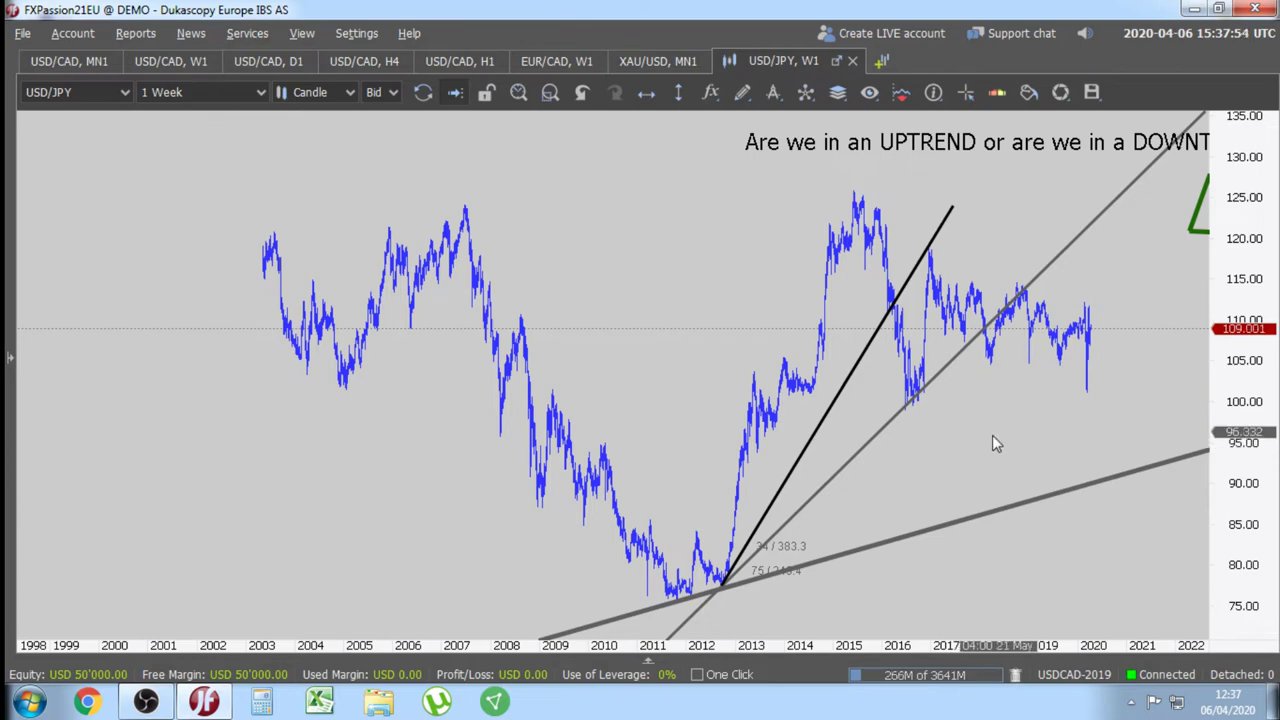
scroll(1044, 416, up, 3)
scroll(1044, 414, up, 1)
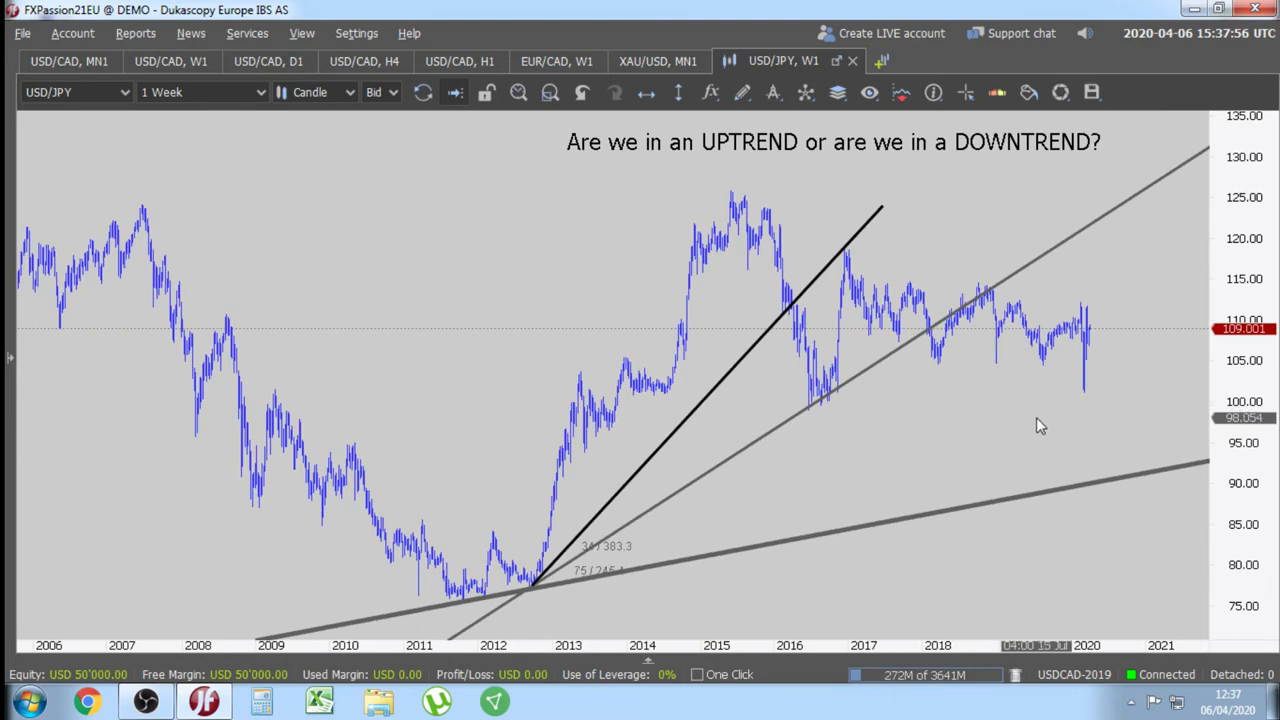
drag(1036, 417, 870, 440)
scroll(792, 447, up, 4)
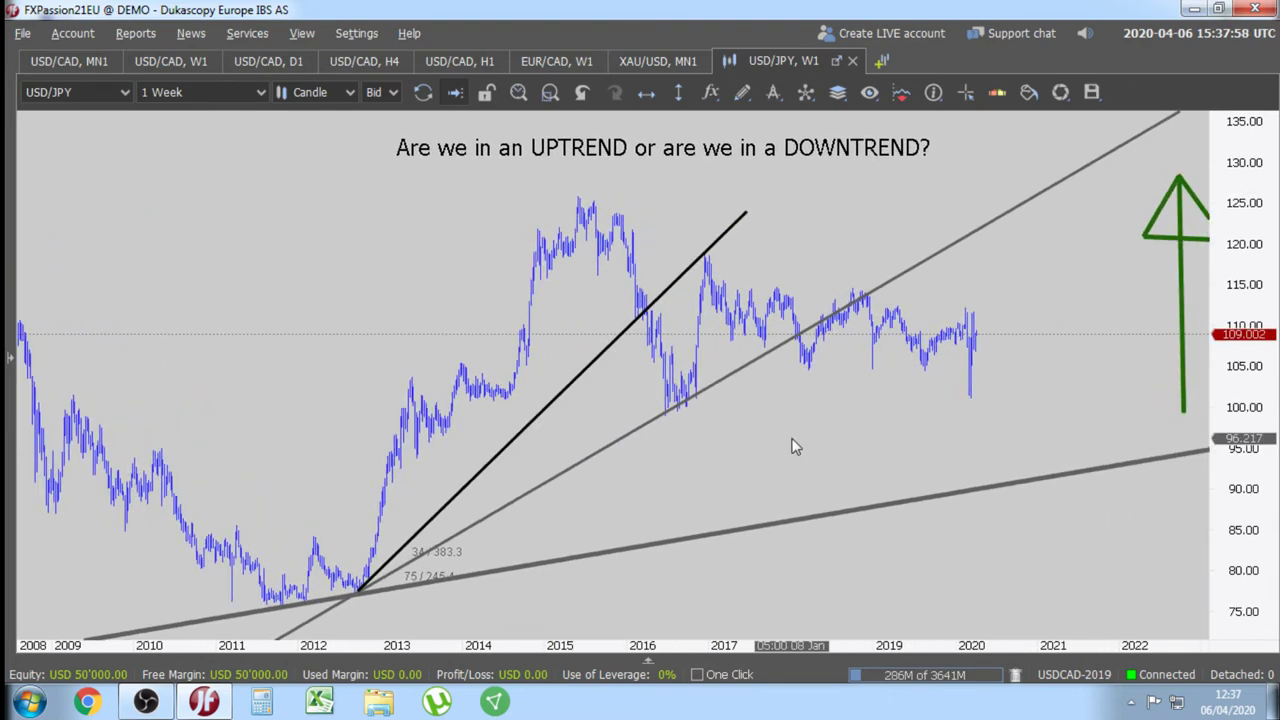
scroll(800, 438, down, 4)
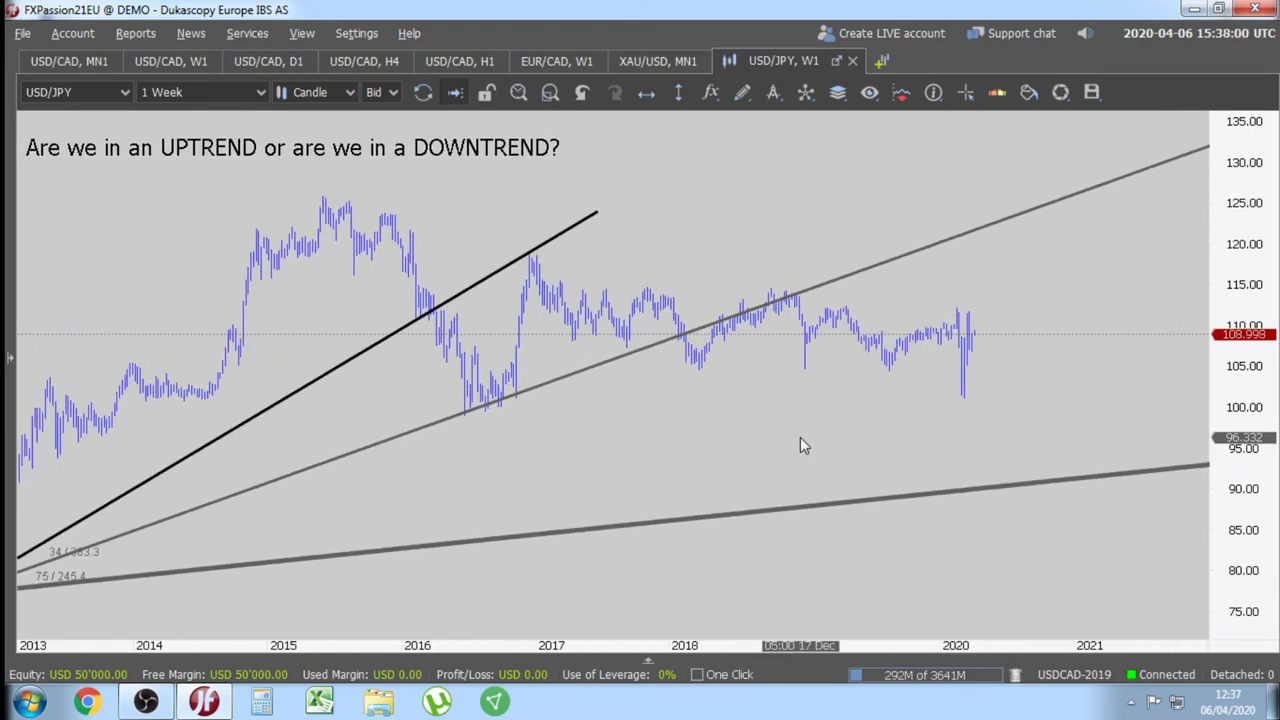
scroll(815, 436, down, 1)
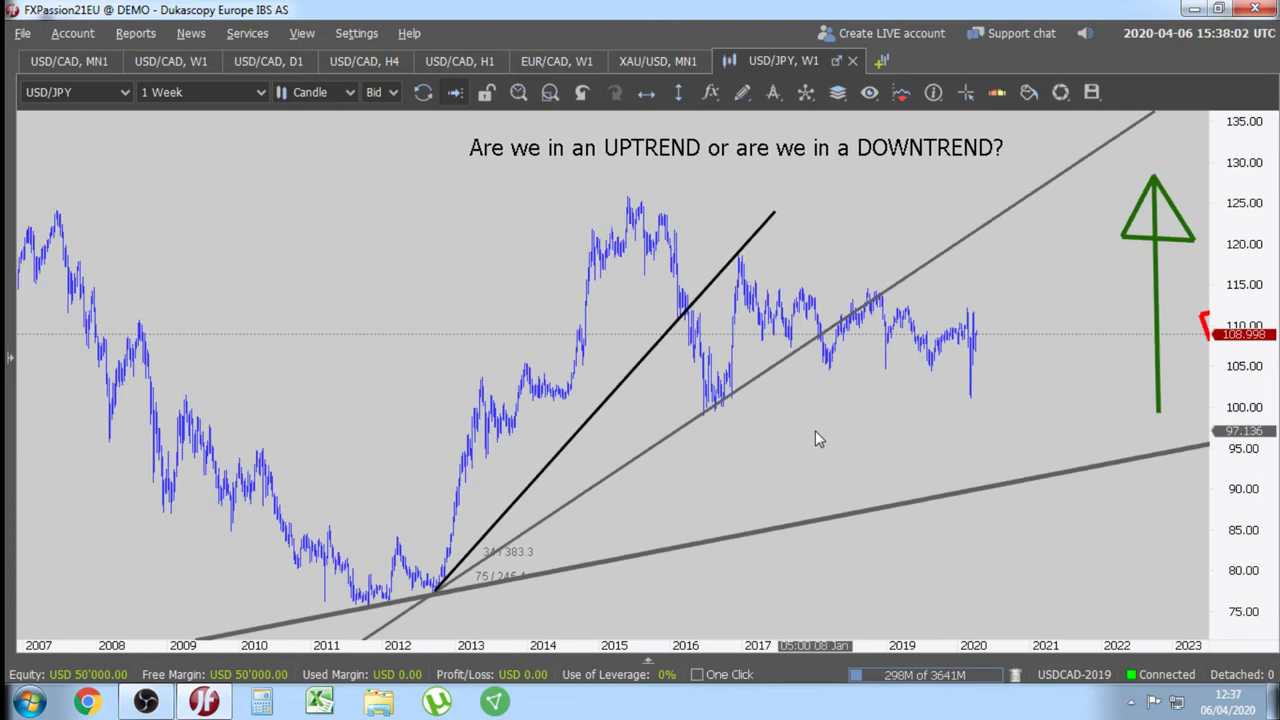
drag(815, 436, 708, 437)
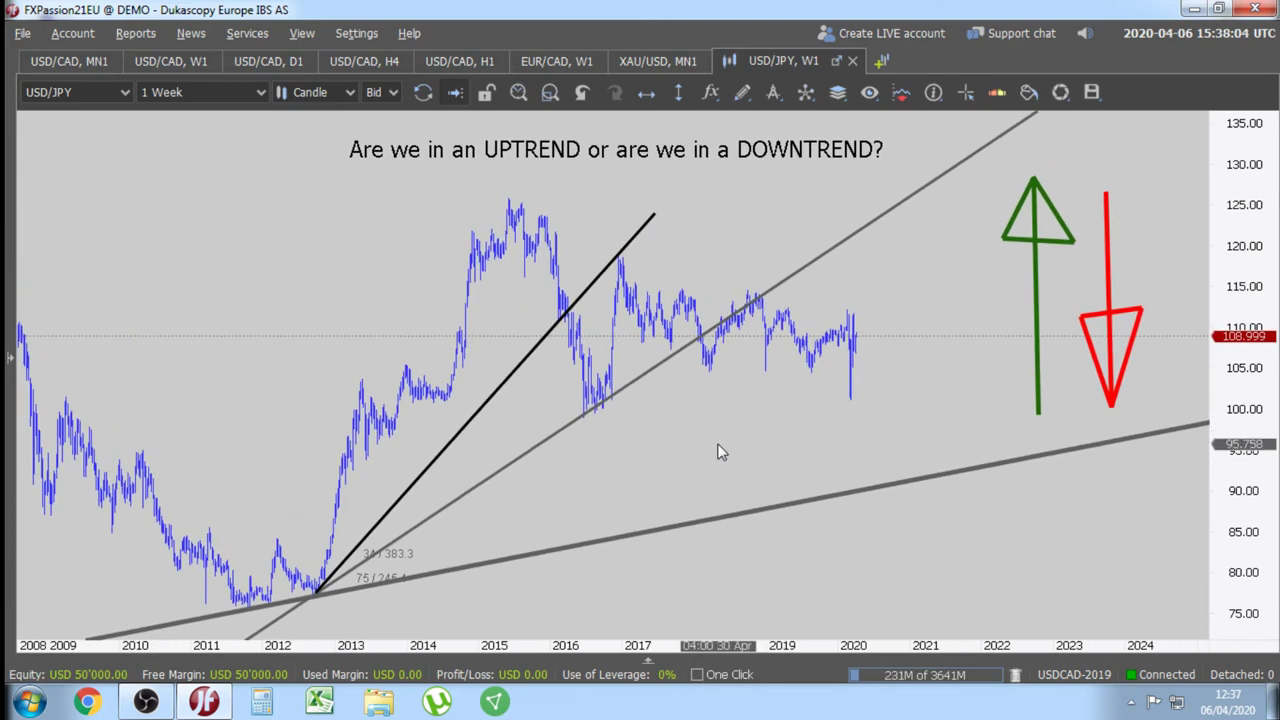
- Draw a descending short line from the 2015 high across the 2018 high to about 103 in late 2021
click(742, 92)
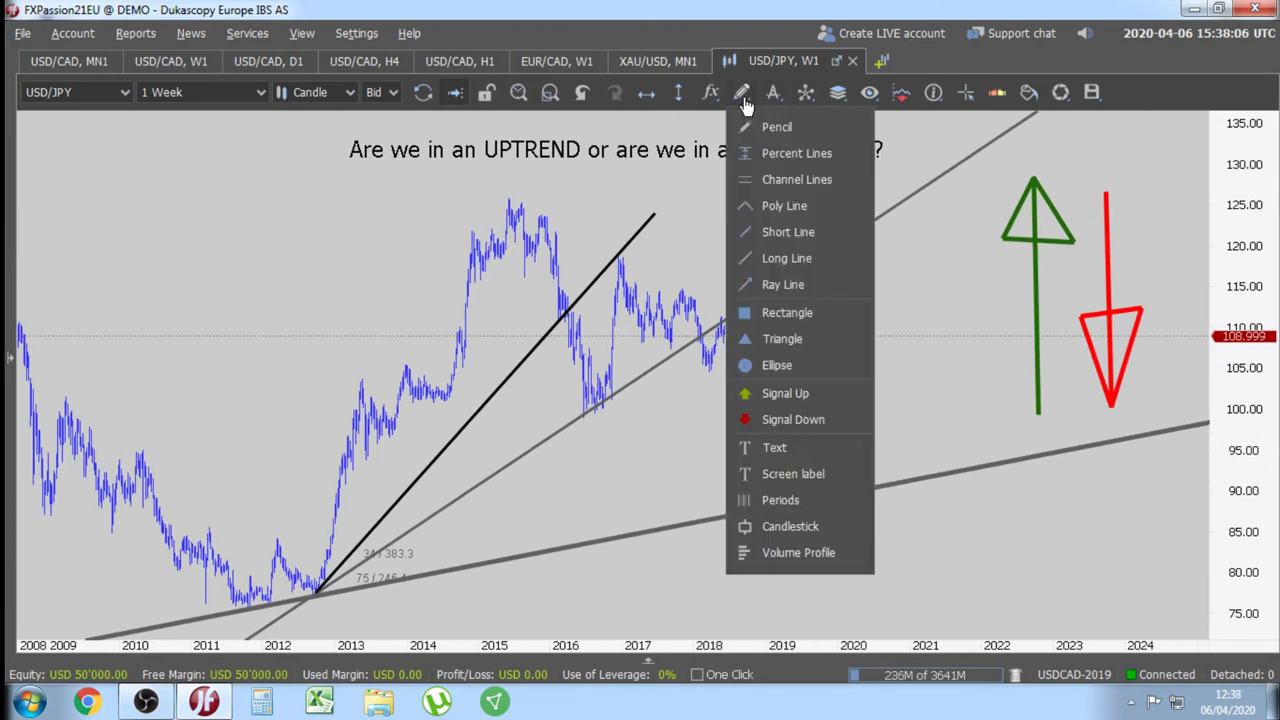
click(782, 221)
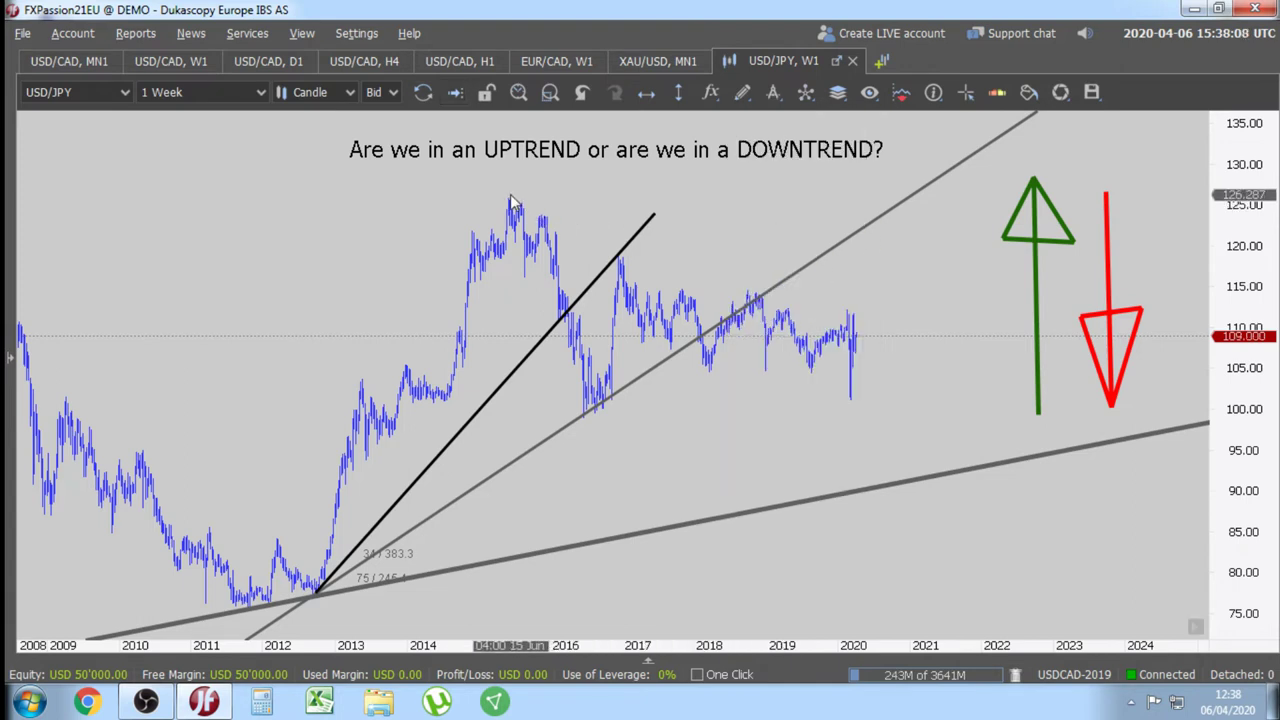
drag(511, 195, 977, 379)
drag(570, 222, 571, 223)
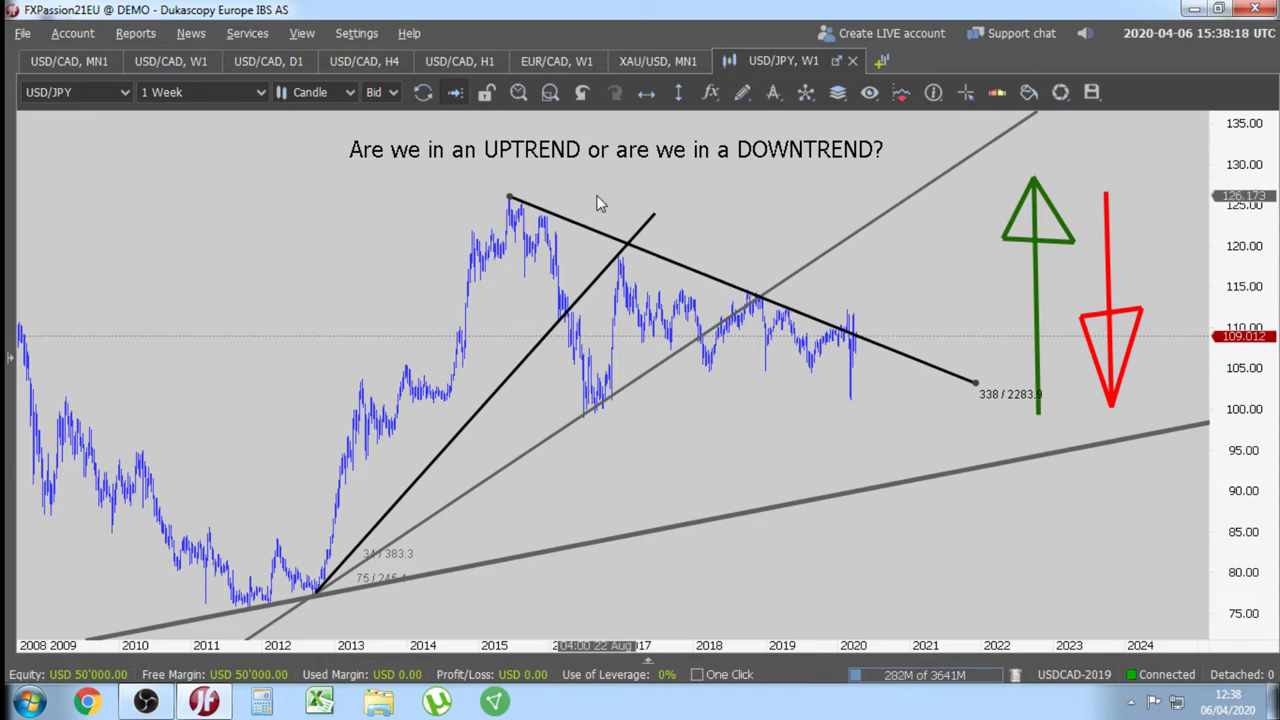
- Inspect the start of the descending short line at the 2015 high and delete the line
drag(372, 253, 506, 280)
scroll(527, 275, up, 5)
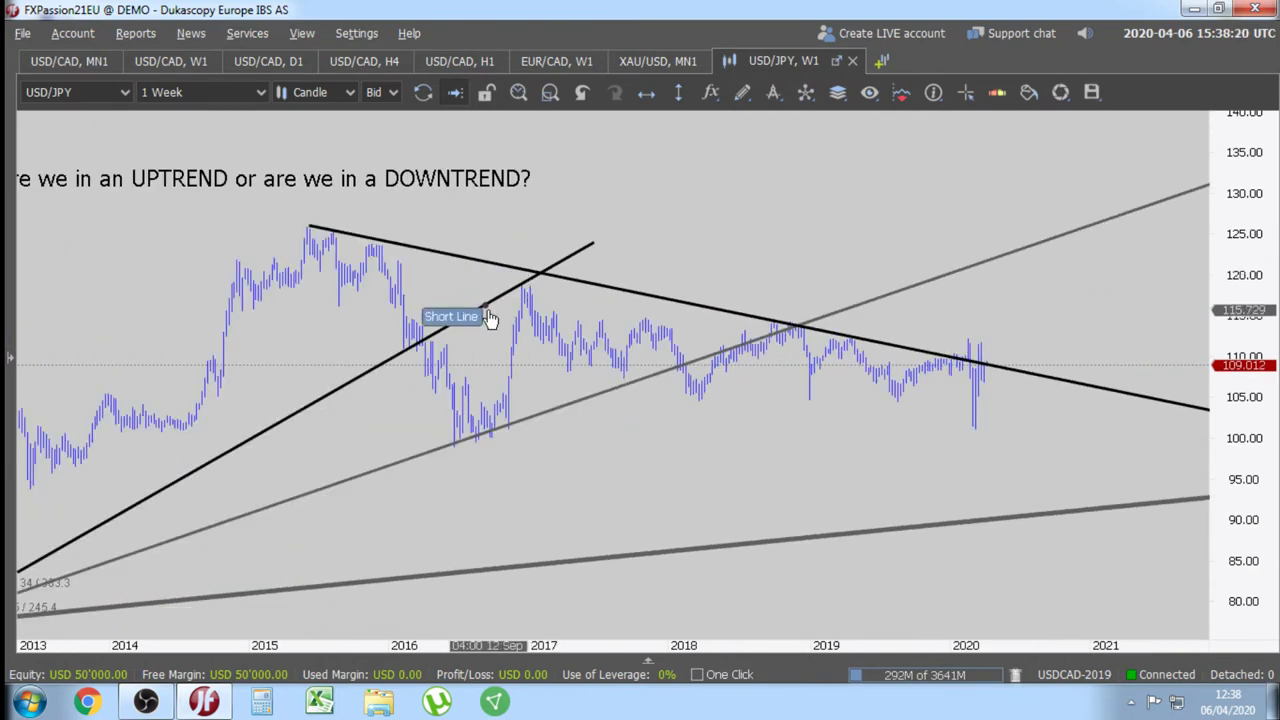
scroll(650, 300, up, 4)
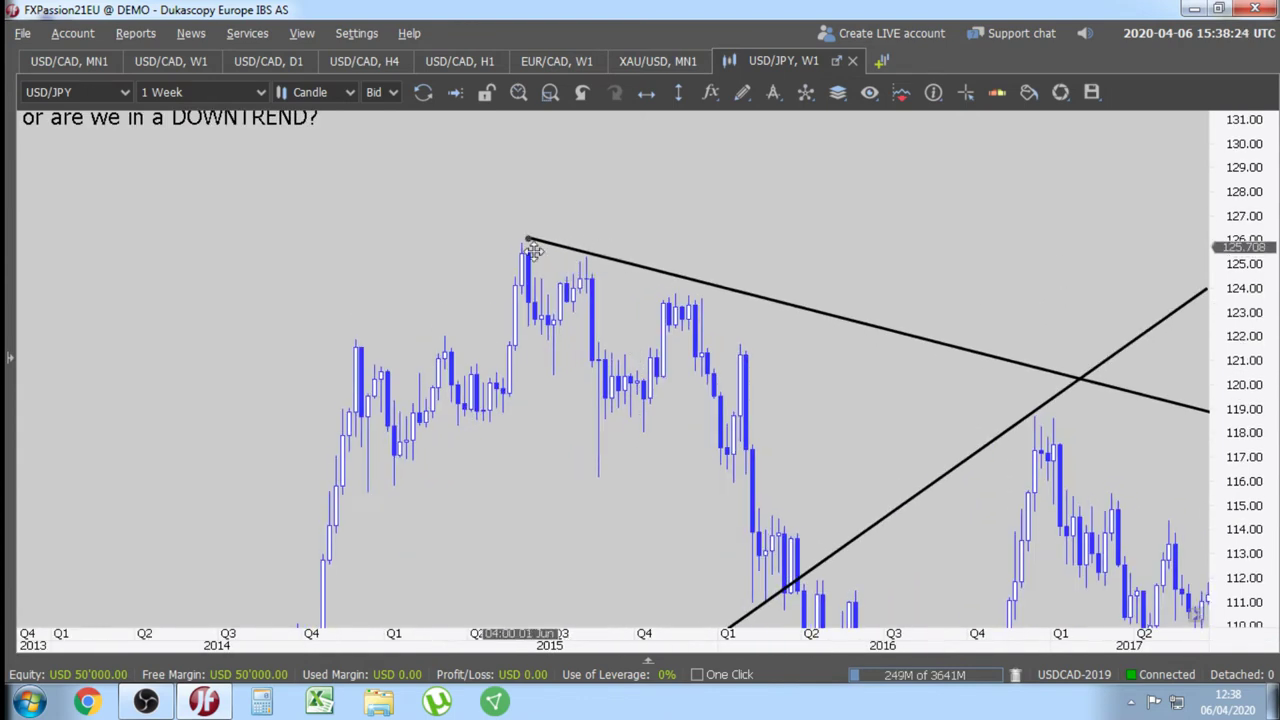
key(Delete)
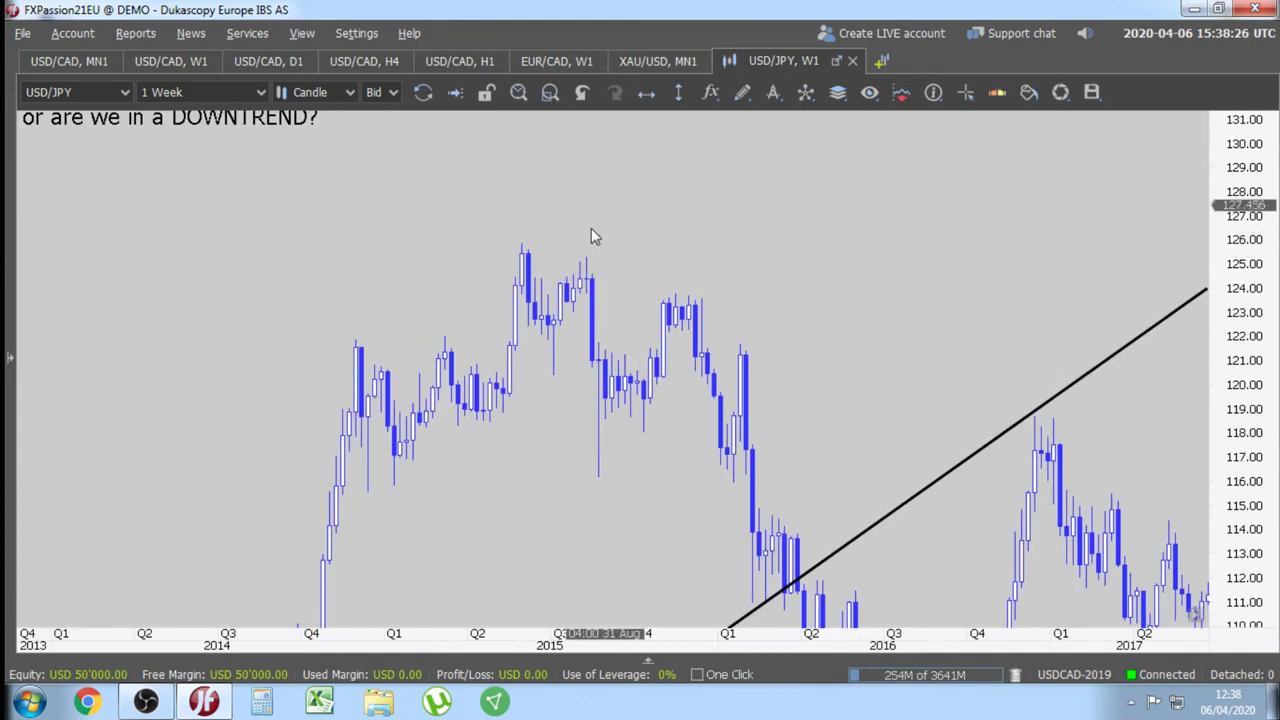
- Draw a descending long line from the 2015 high through the early 2020 high at about 112
click(742, 92)
click(750, 257)
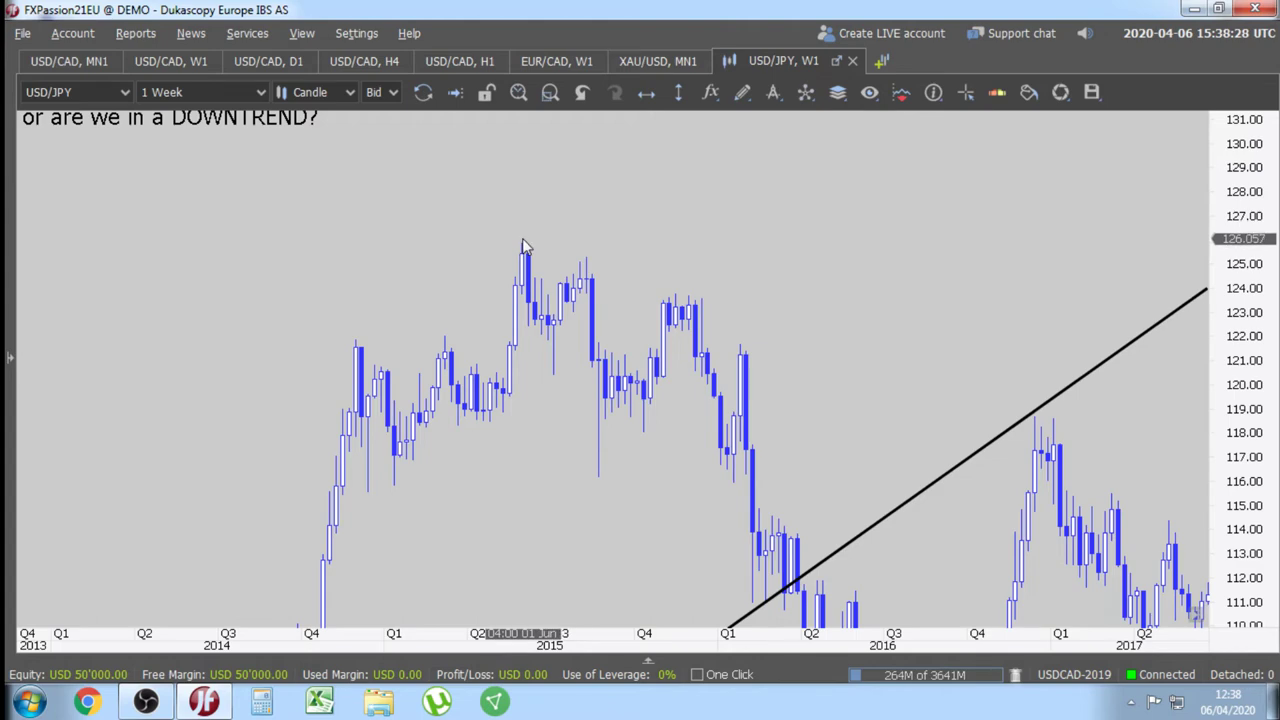
click(524, 249)
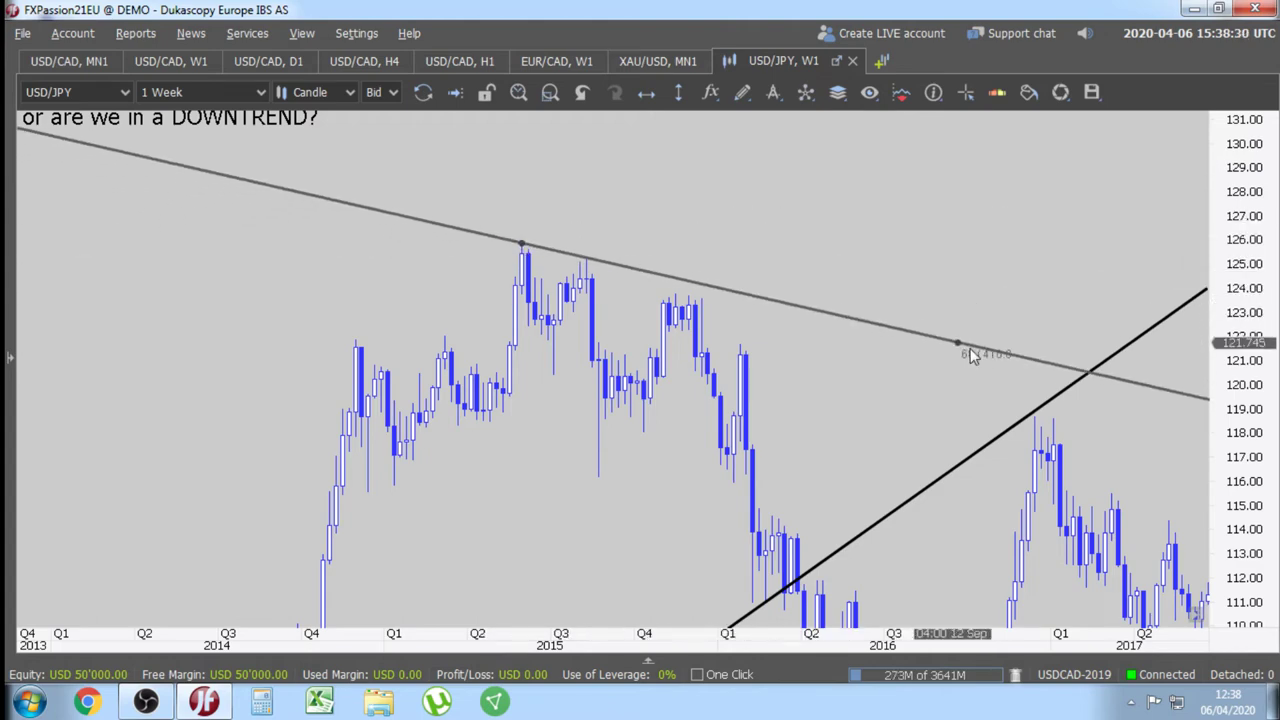
click(977, 342)
drag(977, 341, 900, 450)
scroll(766, 330, down, 2)
scroll(766, 335, down, 2)
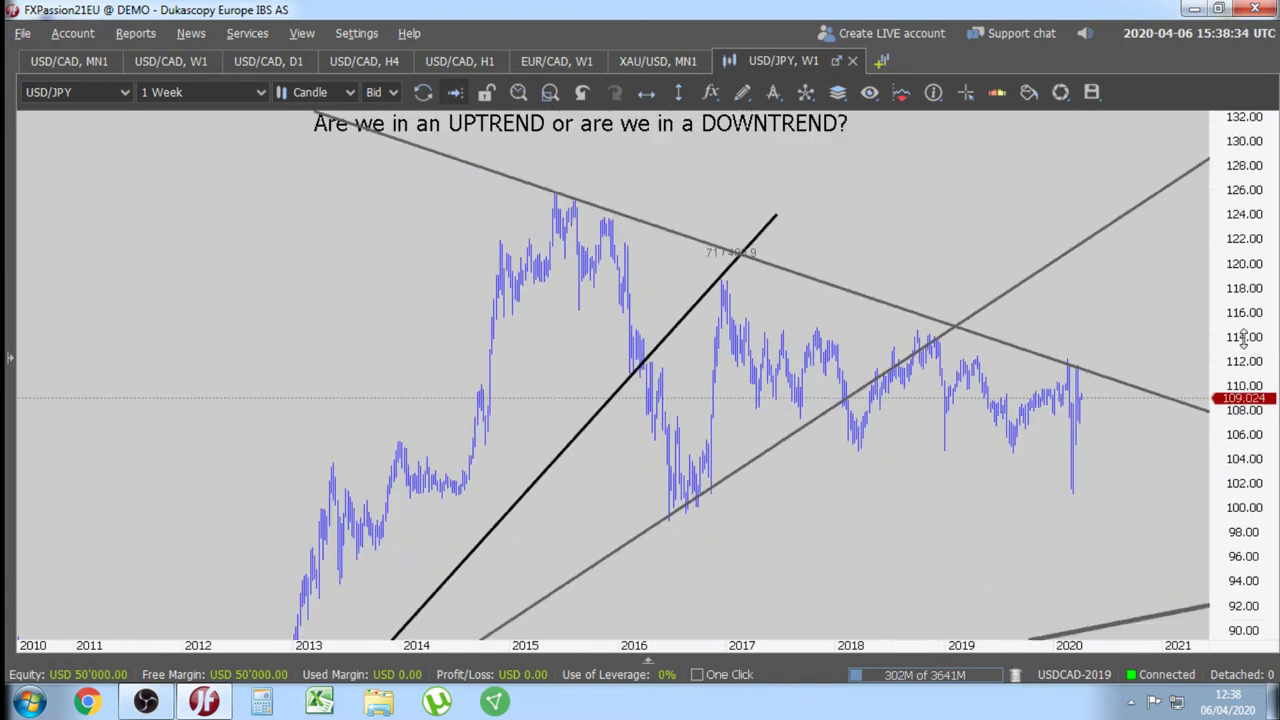
- Examine the weekly price history against the descending long line, the rising trend lines and the two arrows
scroll(978, 568, up, 1)
scroll(1003, 486, down, 4)
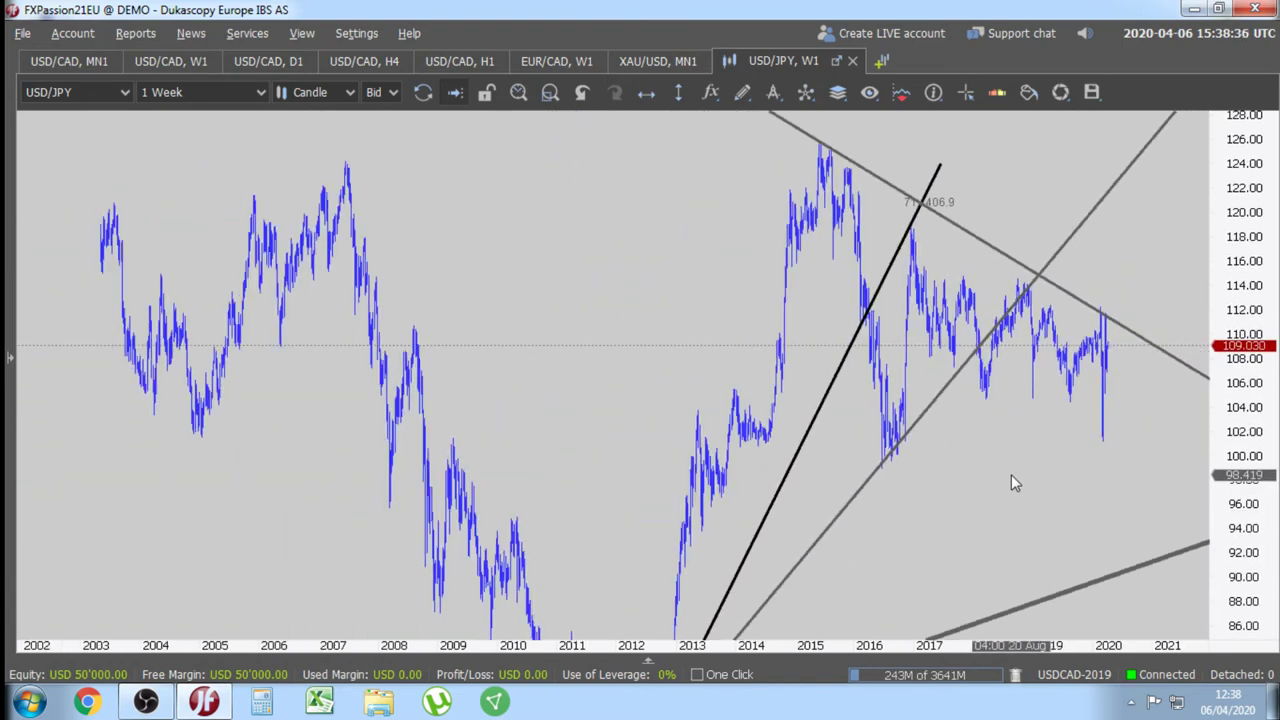
drag(1042, 490, 772, 405)
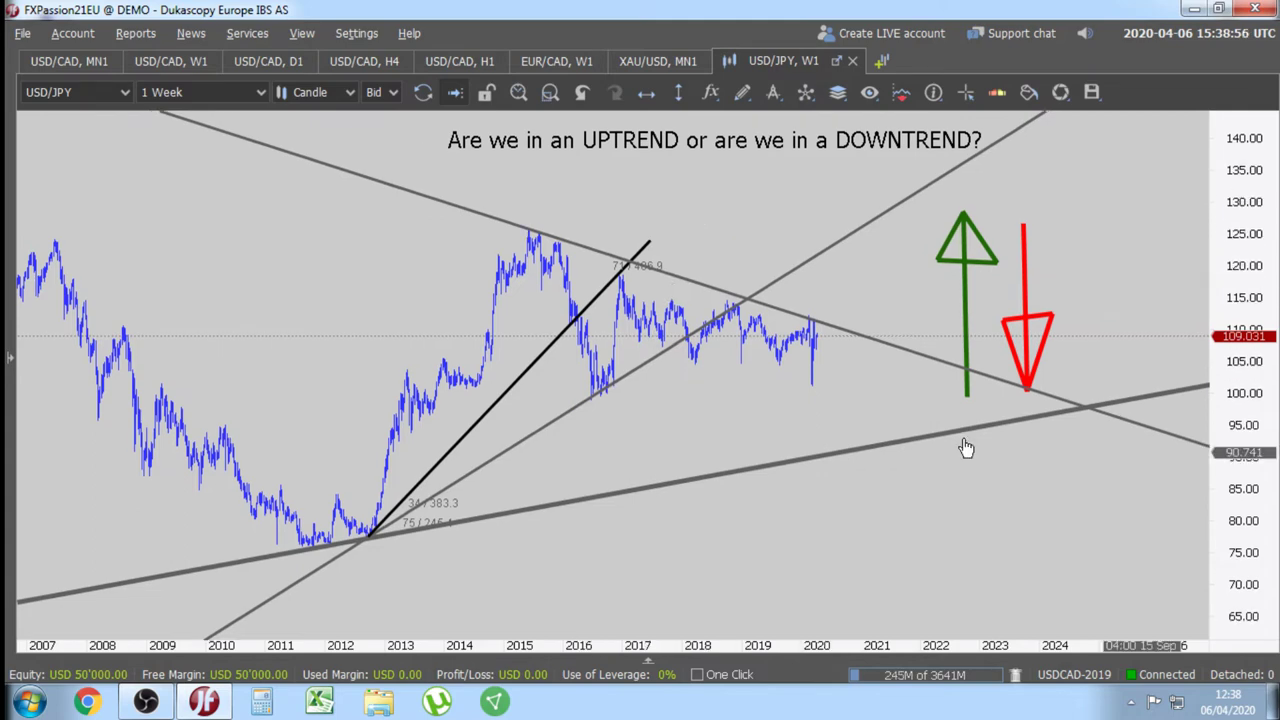
drag(1250, 455, 1250, 530)
scroll(774, 434, up, 4)
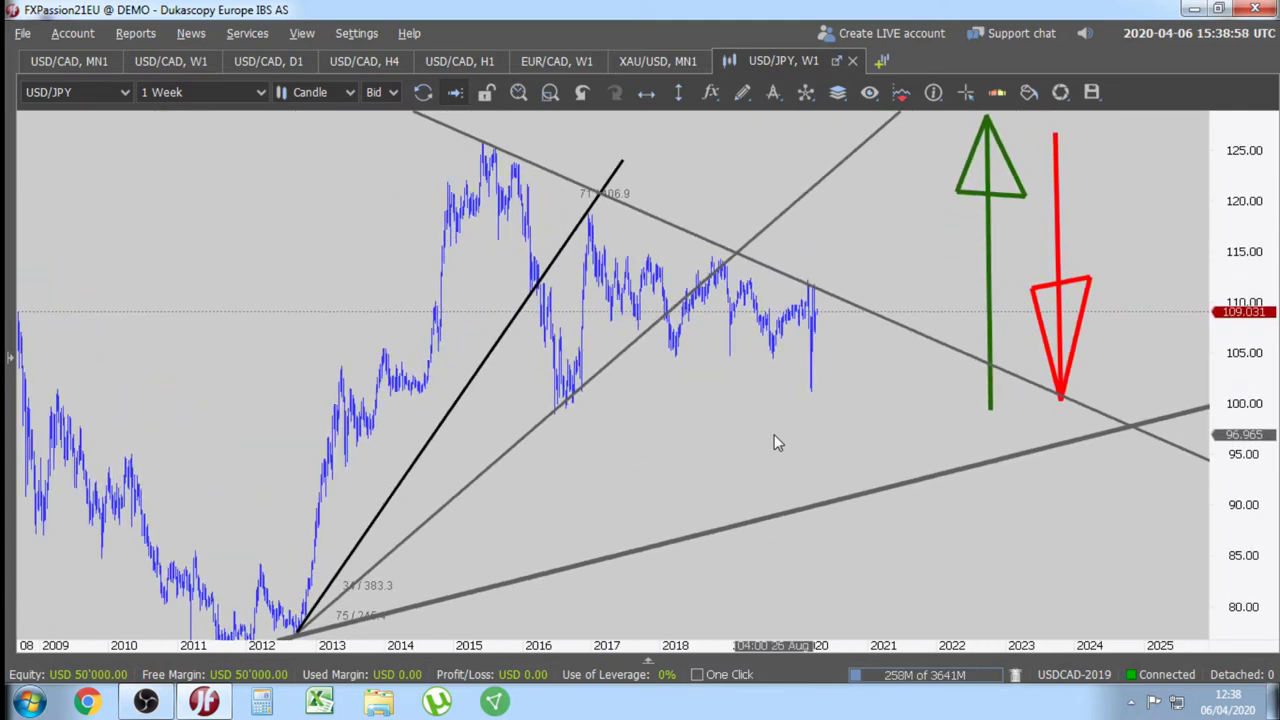
drag(773, 445, 853, 535)
scroll(853, 535, up, 3)
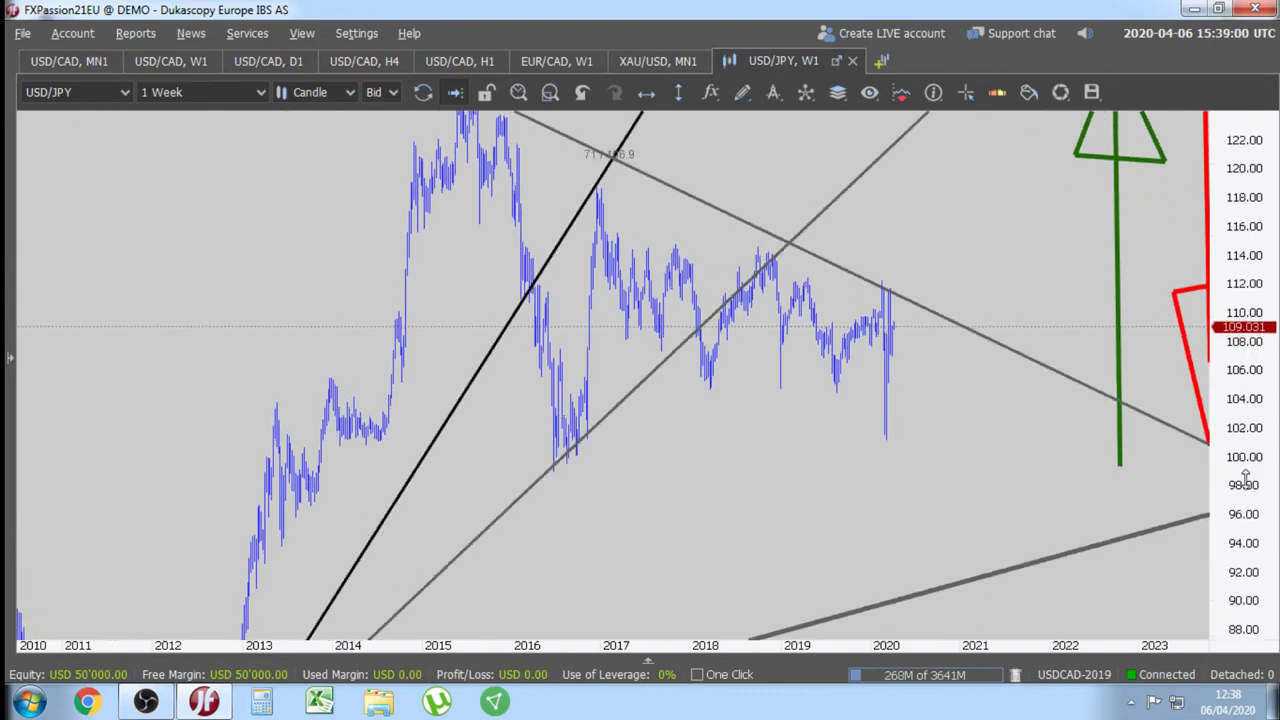
scroll(853, 535, up, 2)
scroll(951, 463, down, 3)
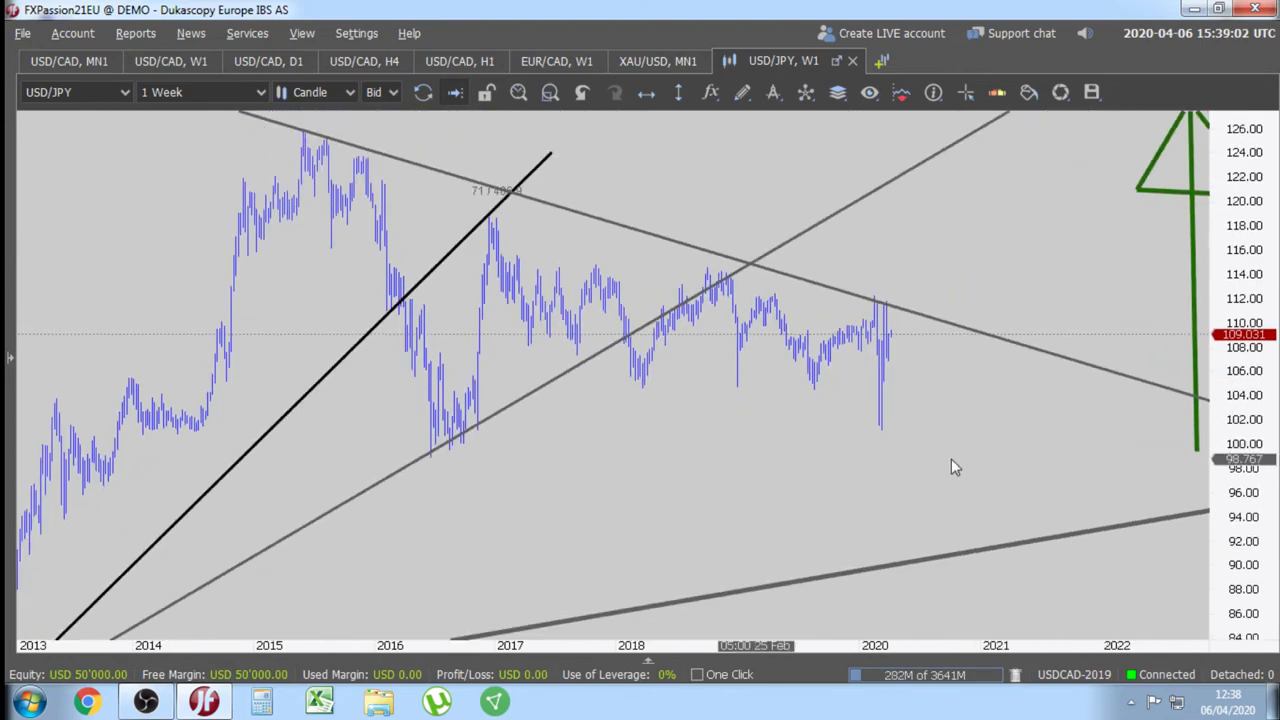
- Draw a nearly horizontal short line at about 100 from the 2016 low to late 2020
click(742, 92)
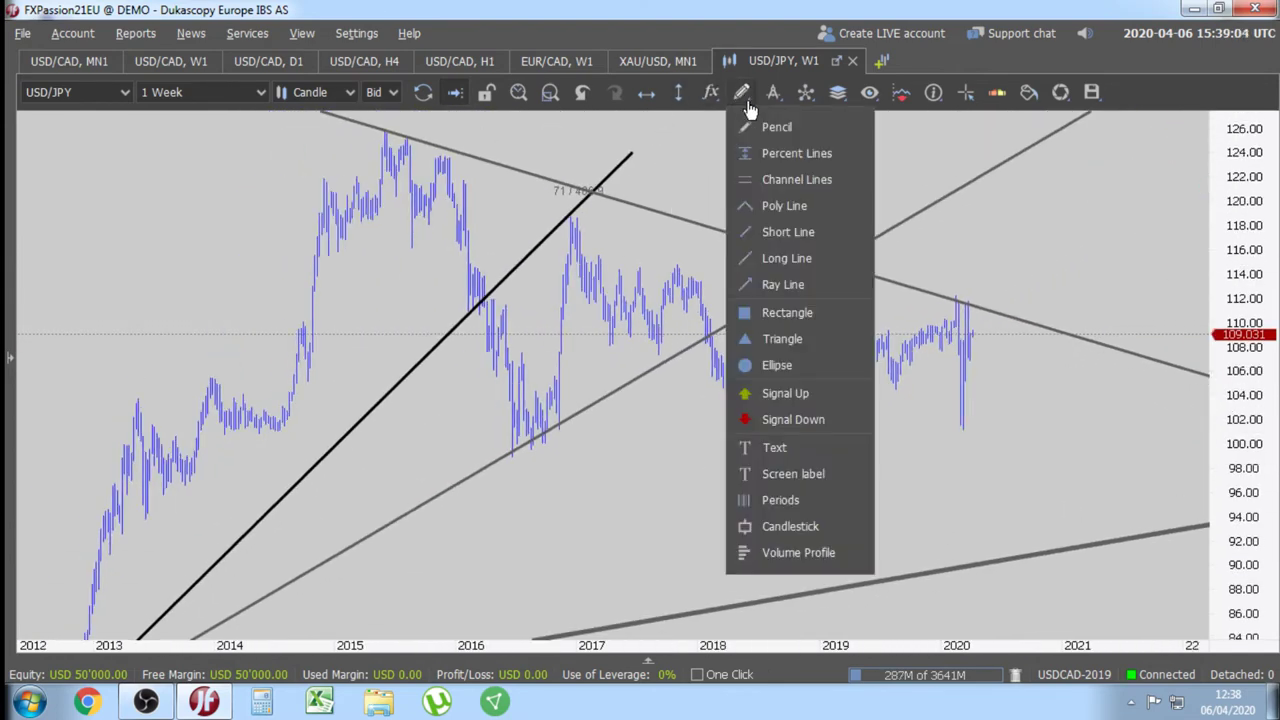
click(783, 232)
drag(516, 445, 1052, 446)
- Format the short line at about 100 with a magenta foreground colour, a dash-dot stroke and the third width option
right_click(1006, 440)
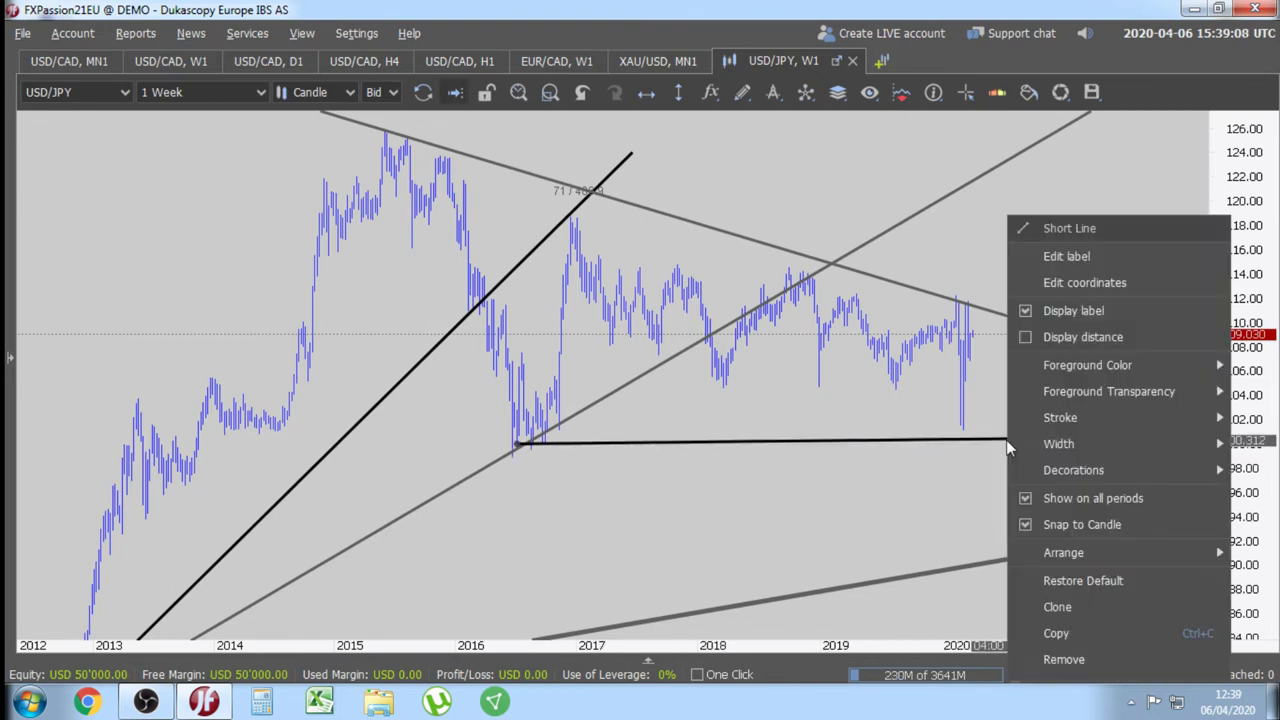
mouse_move(1073, 364)
click(930, 400)
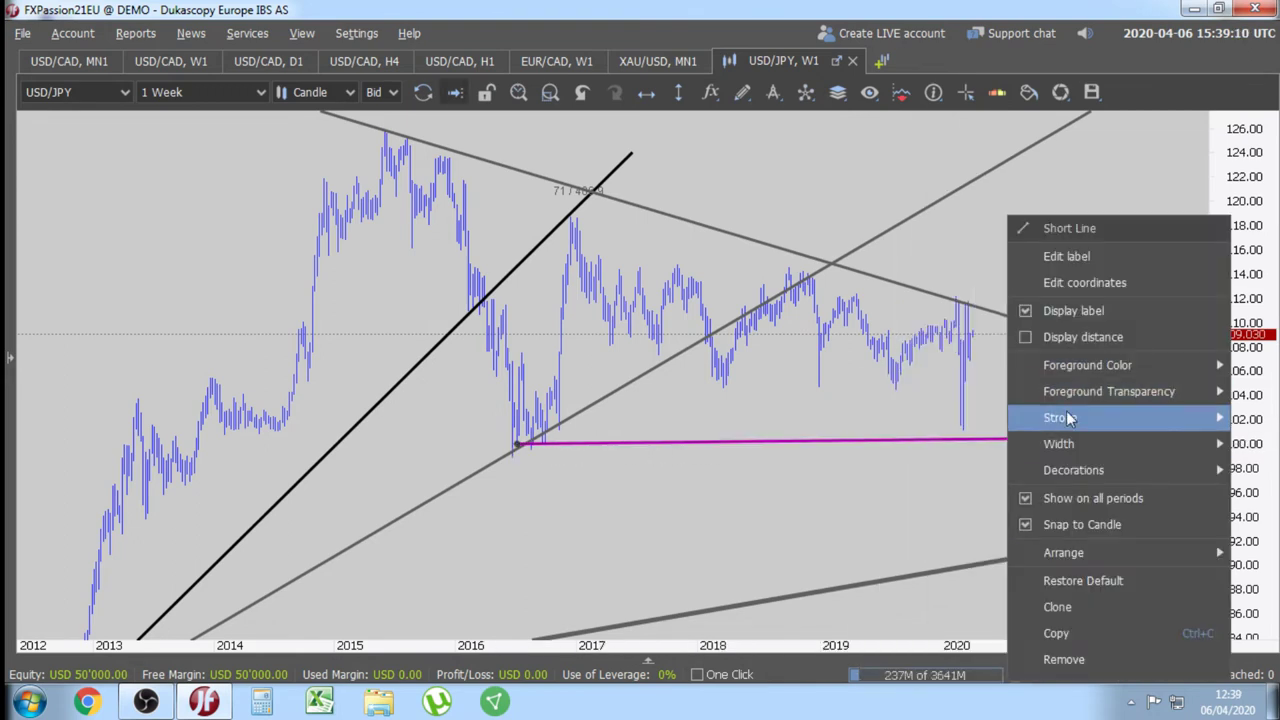
mouse_move(1062, 428)
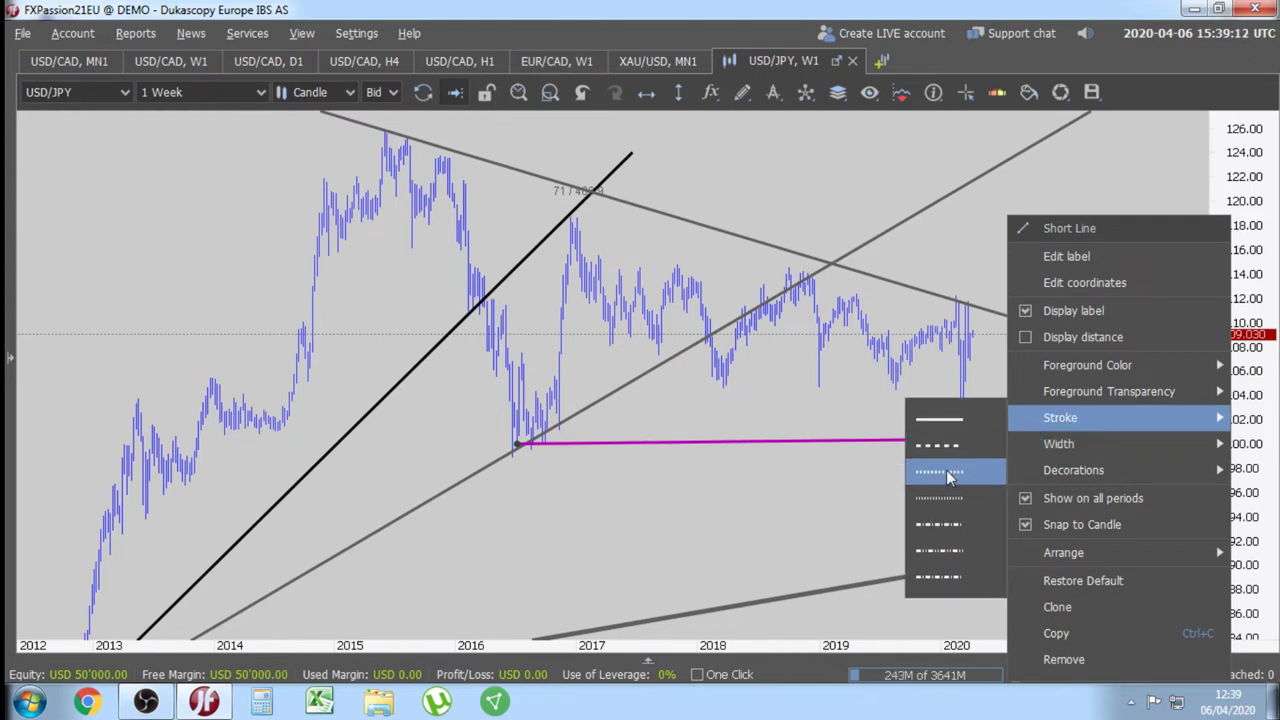
click(950, 533)
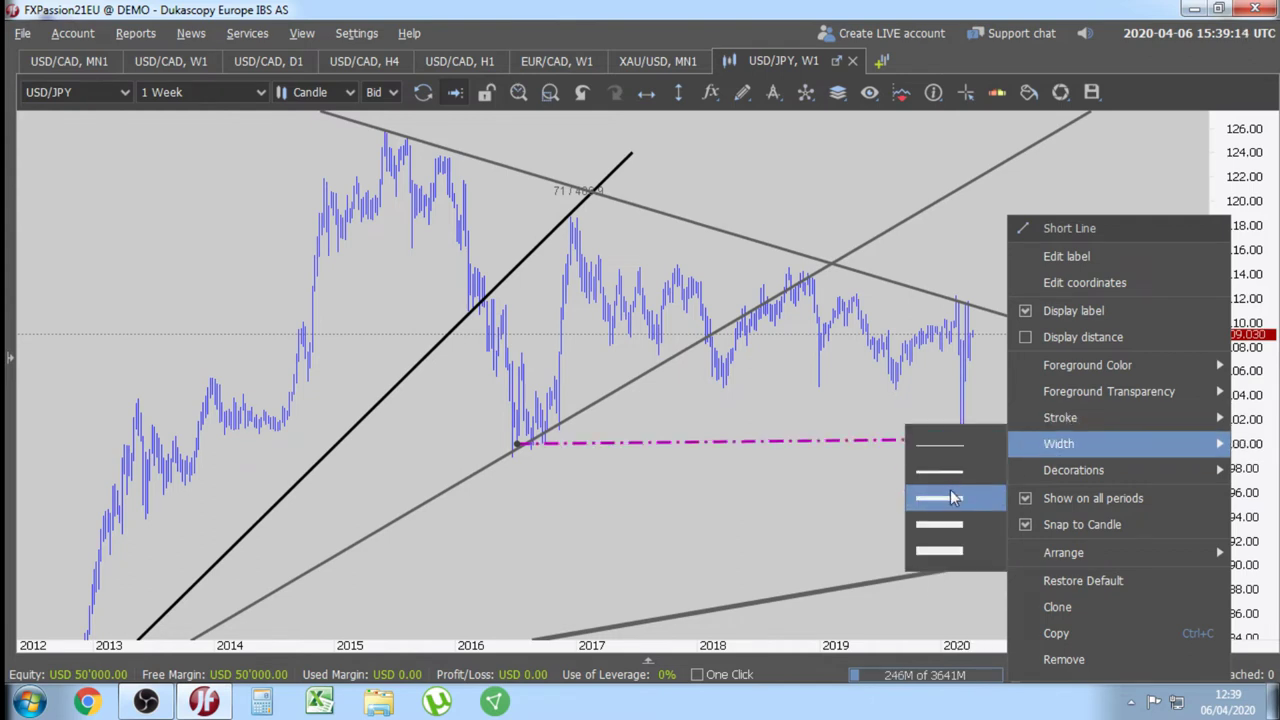
click(950, 498)
- Clone the magenta dash-dot line three times and place the copies at about 114, 118 and 105
click(1057, 606)
mouse_move(766, 440)
mouse_down()
mouse_move(829, 294)
mouse_move(752, 282)
mouse_up()
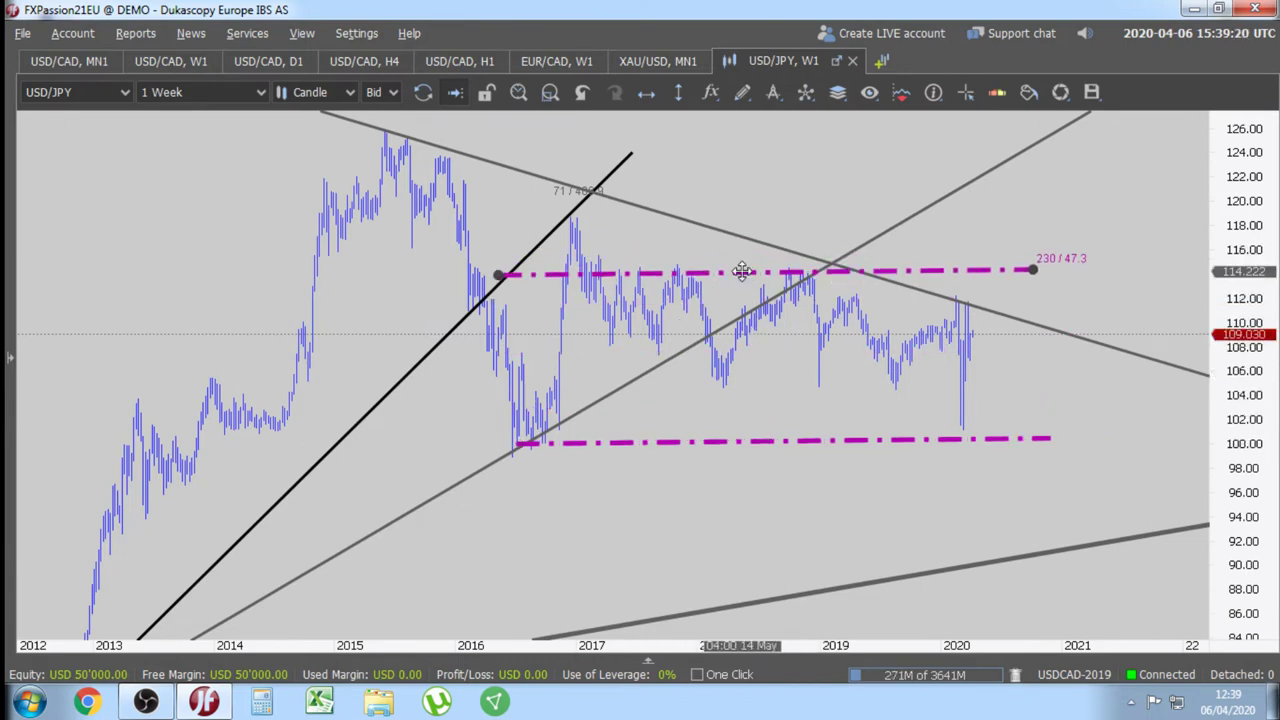
right_click(742, 271)
click(808, 602)
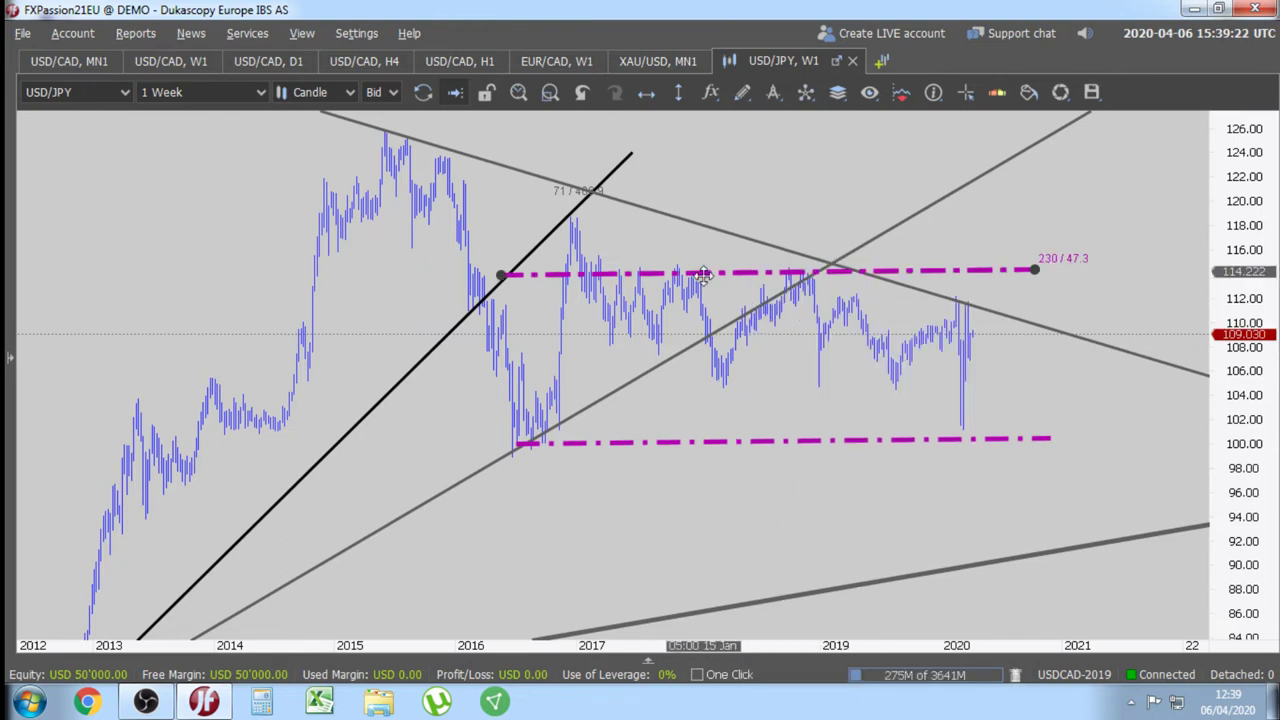
mouse_move(704, 275)
mouse_down()
mouse_move(712, 218)
mouse_move(722, 223)
mouse_up()
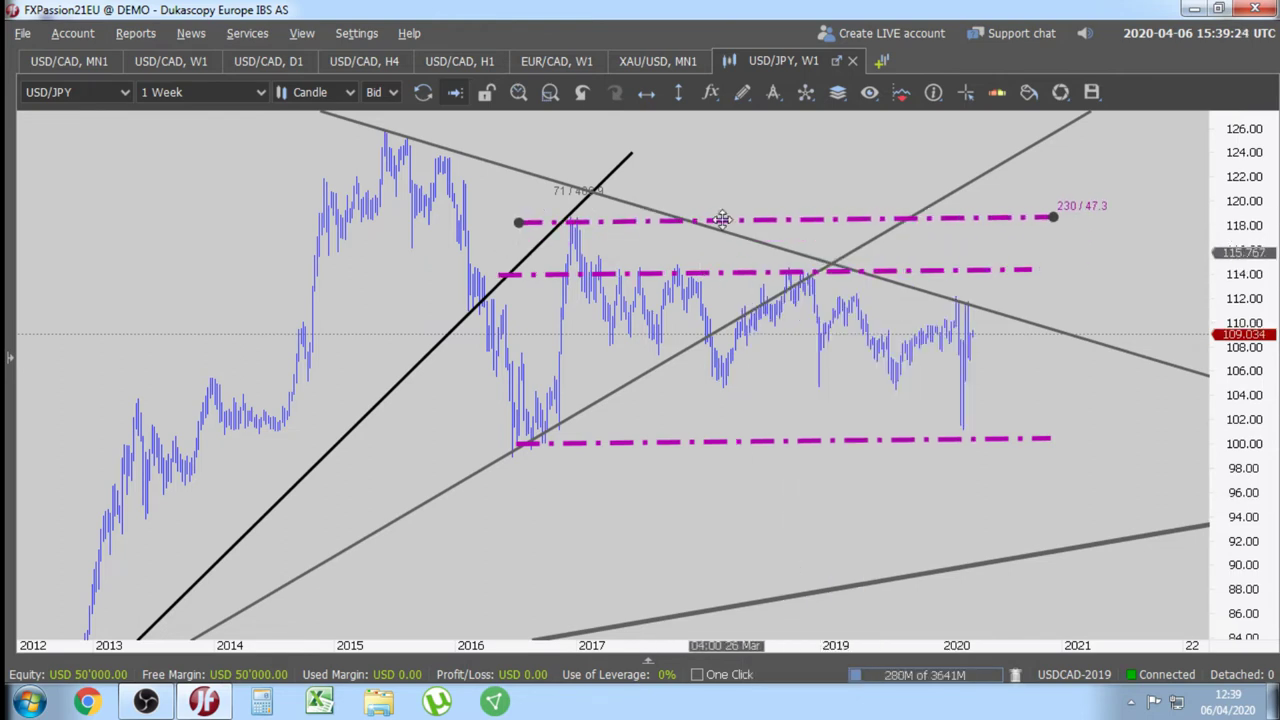
right_click(754, 441)
click(847, 597)
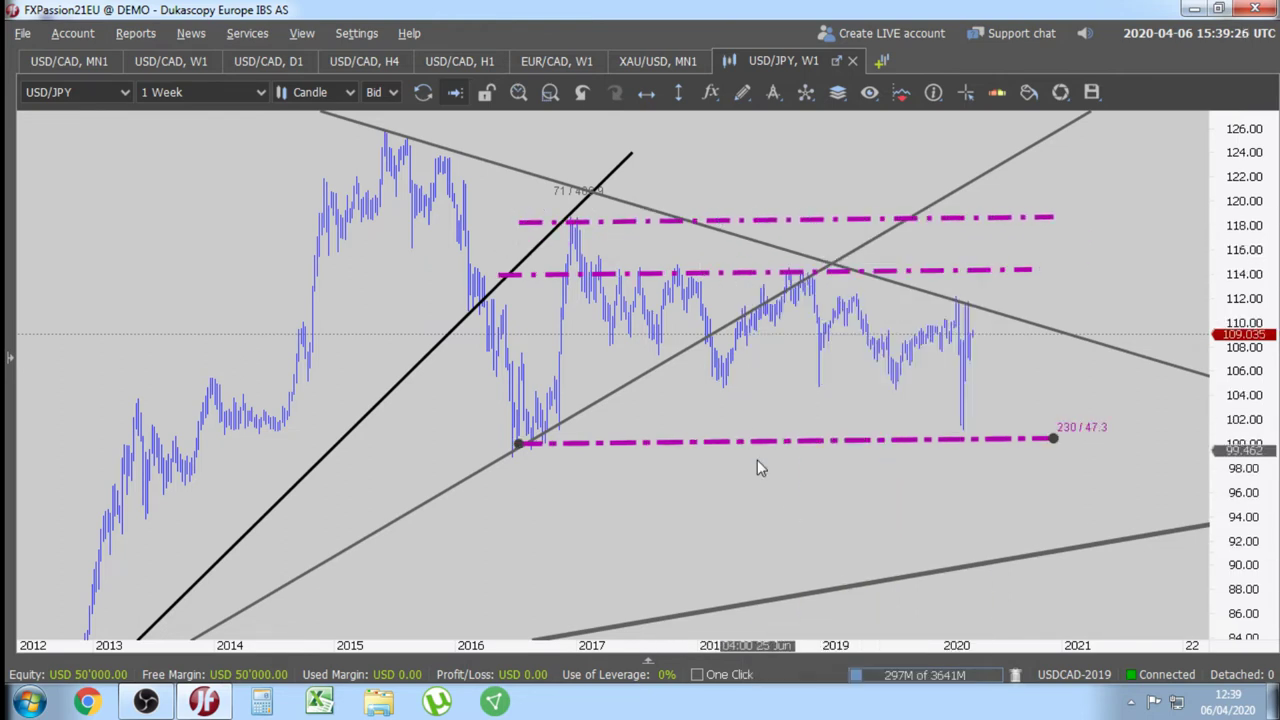
drag(757, 442, 757, 390)
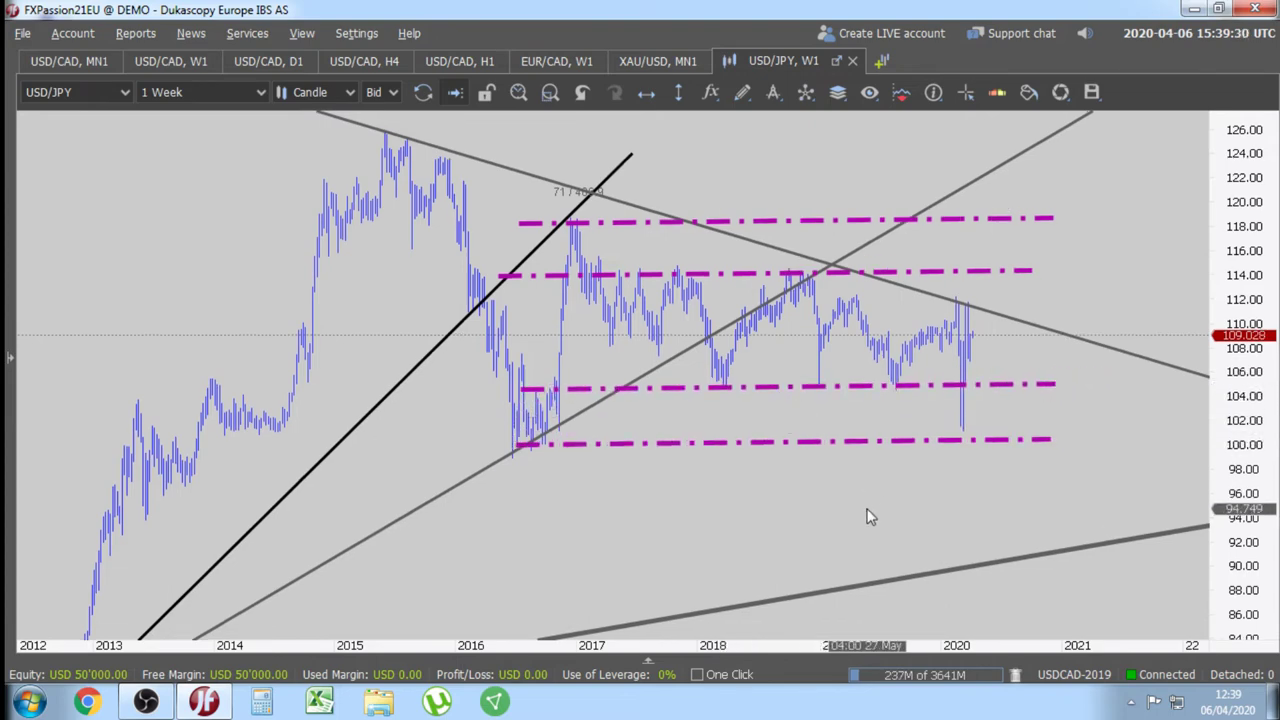
- Move the uptrend or downtrend question label so it sits above the price peaks, starting near 2012 at about 142
scroll(868, 516, down, 4)
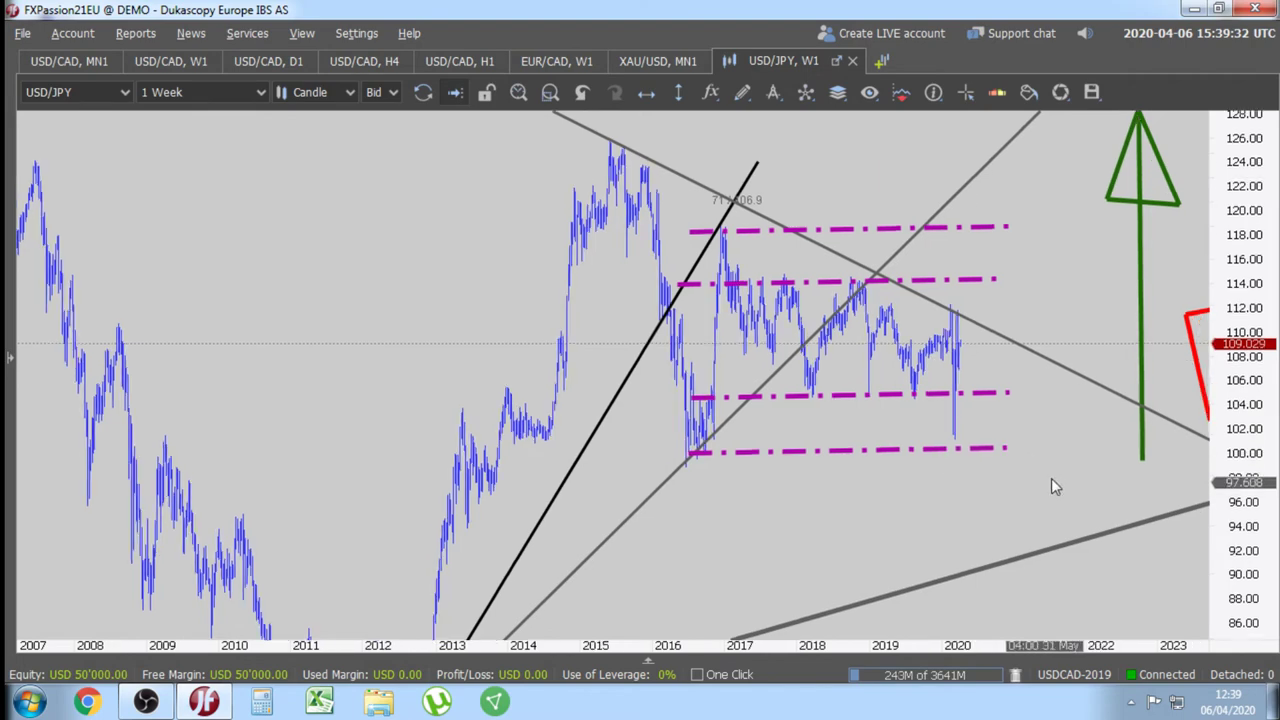
scroll(1005, 501, down, 4)
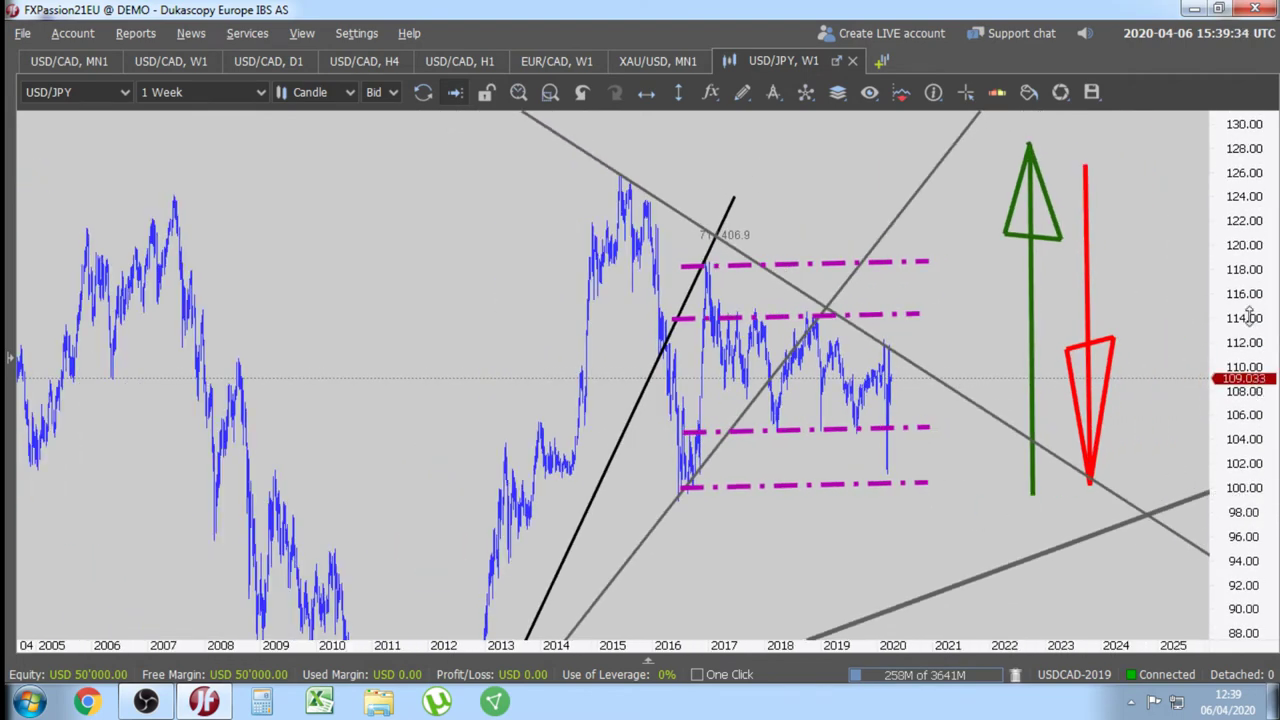
drag(1250, 318, 1250, 370)
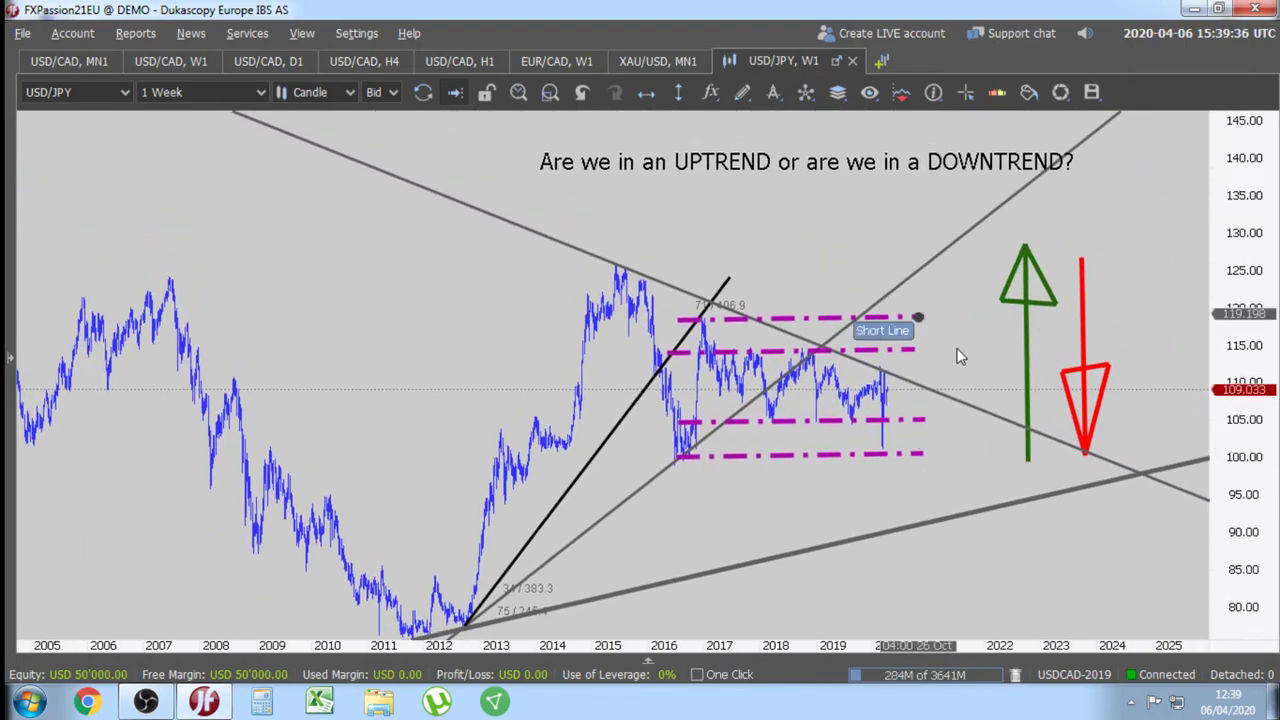
drag(700, 161, 584, 143)
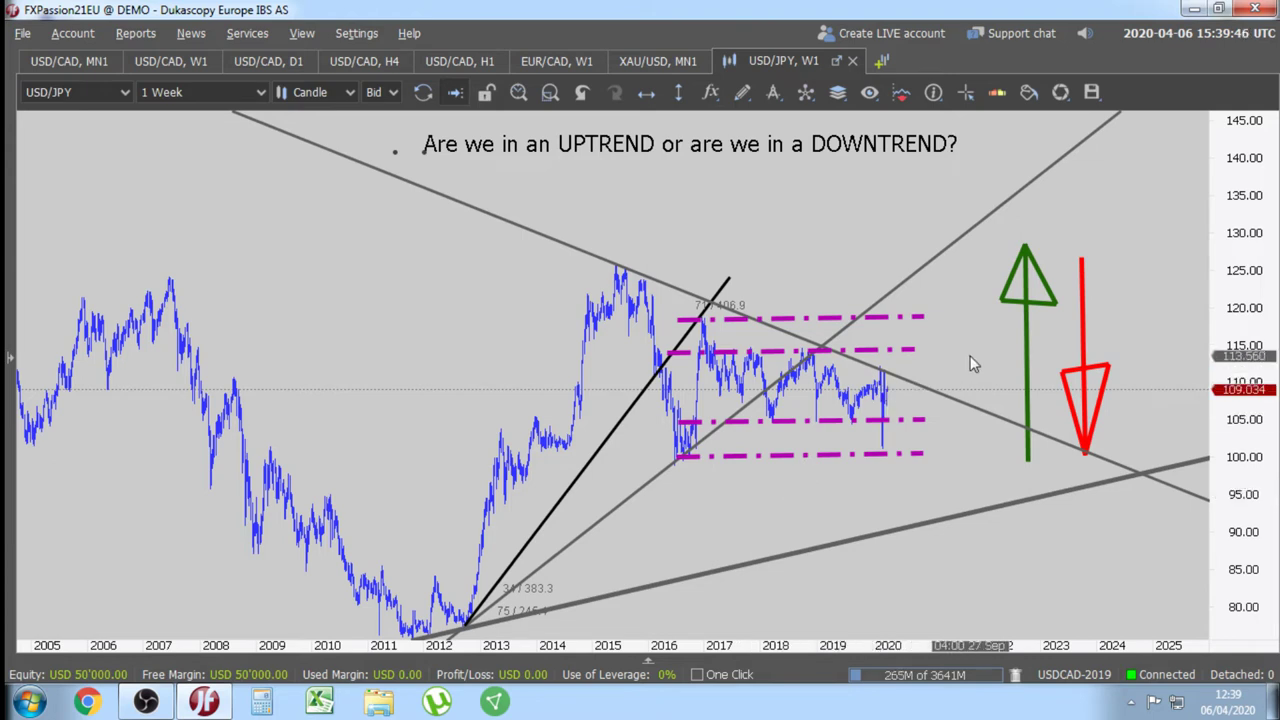
- Move both arrows closer to the latest prices, the green one to mid-2021 and the red one to early 2023
drag(1027, 355, 950, 338)
drag(1066, 372, 1090, 319)
drag(950, 330, 981, 362)
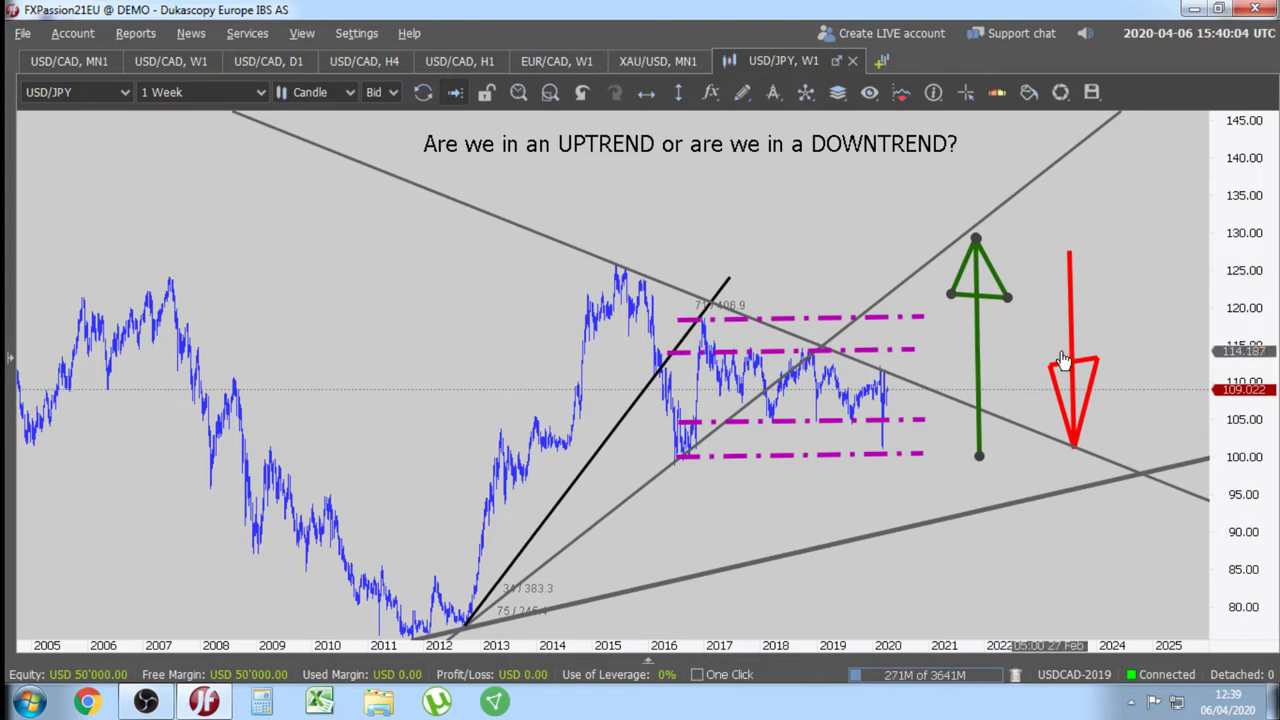
click(817, 259)
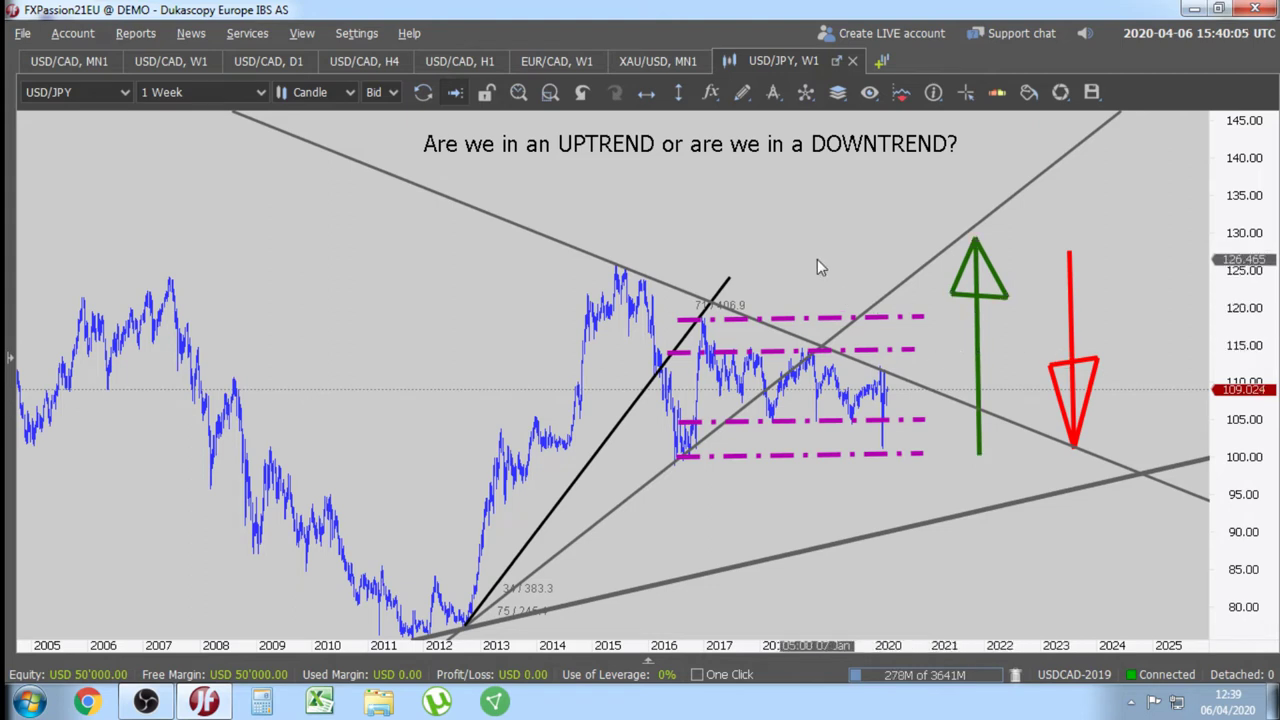
click(1078, 328)
mouse_move(1078, 328)
mouse_down()
mouse_move(931, 284)
mouse_move(916, 258)
mouse_move(902, 304)
mouse_move(916, 338)
mouse_move(1097, 320)
mouse_move(1064, 310)
mouse_up()
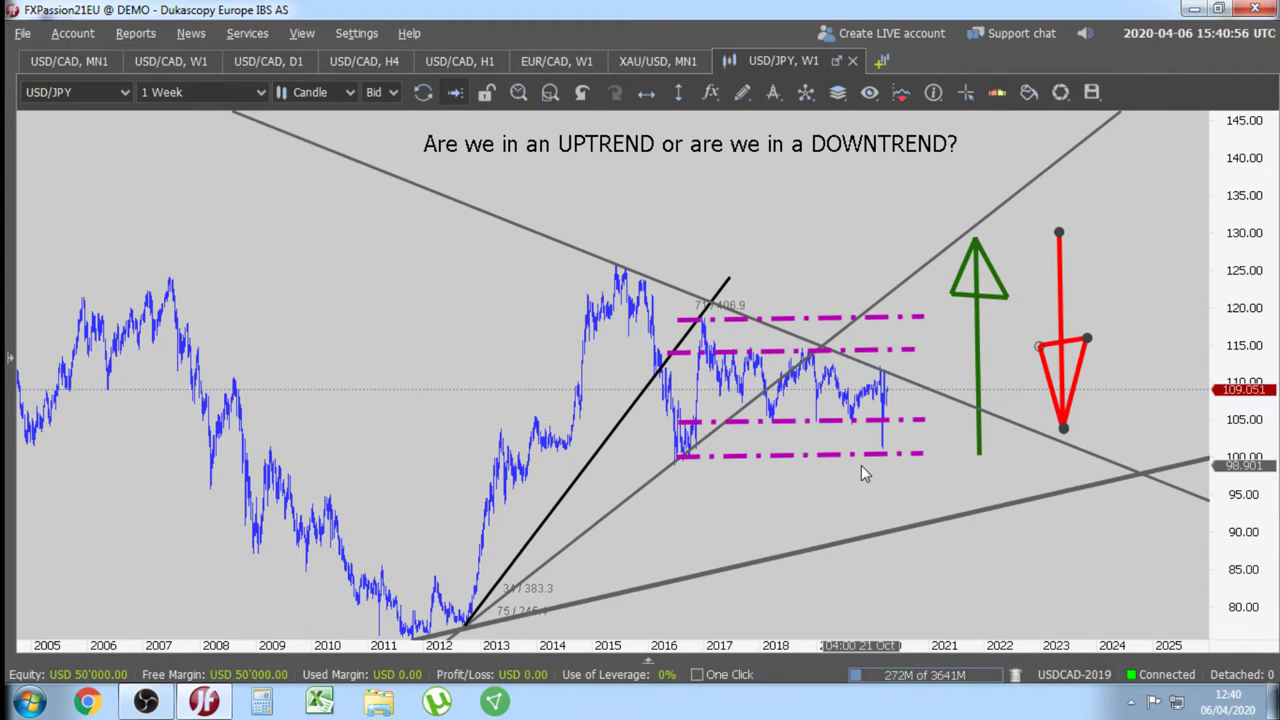
- Open a new USD/JPY chart and set its period to 1 Month
click(881, 61)
click(66, 91)
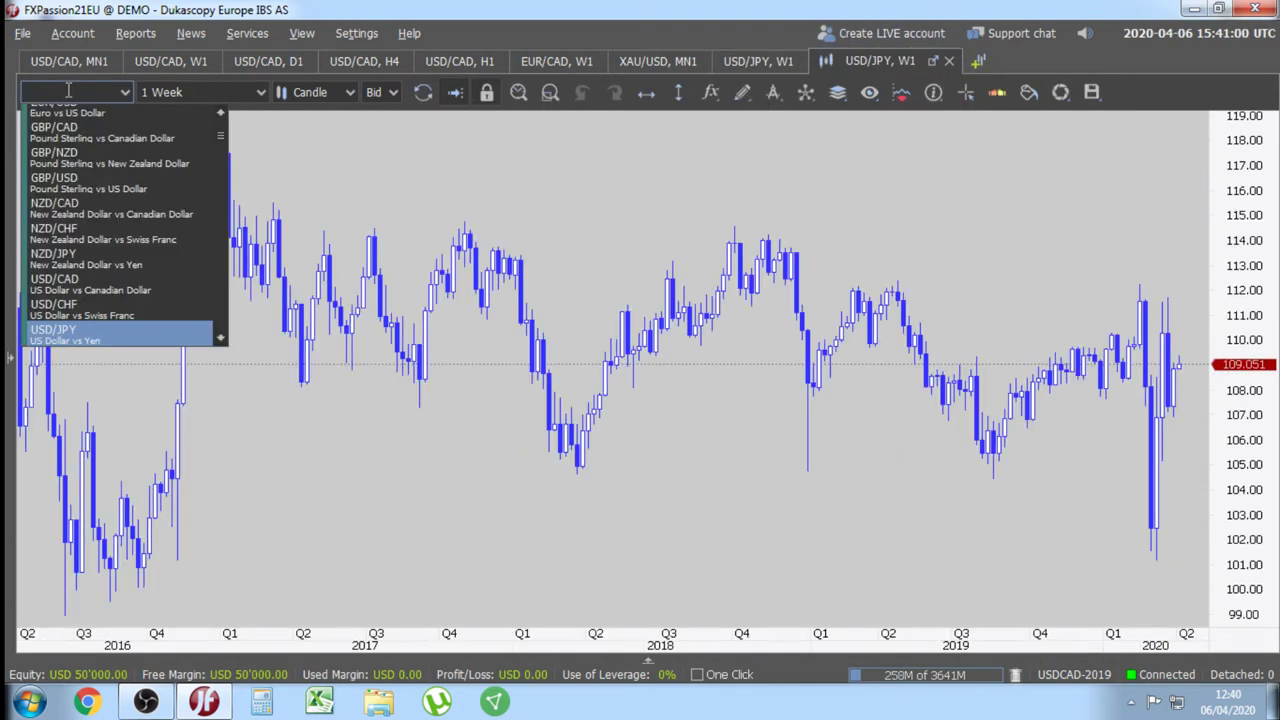
key(Return)
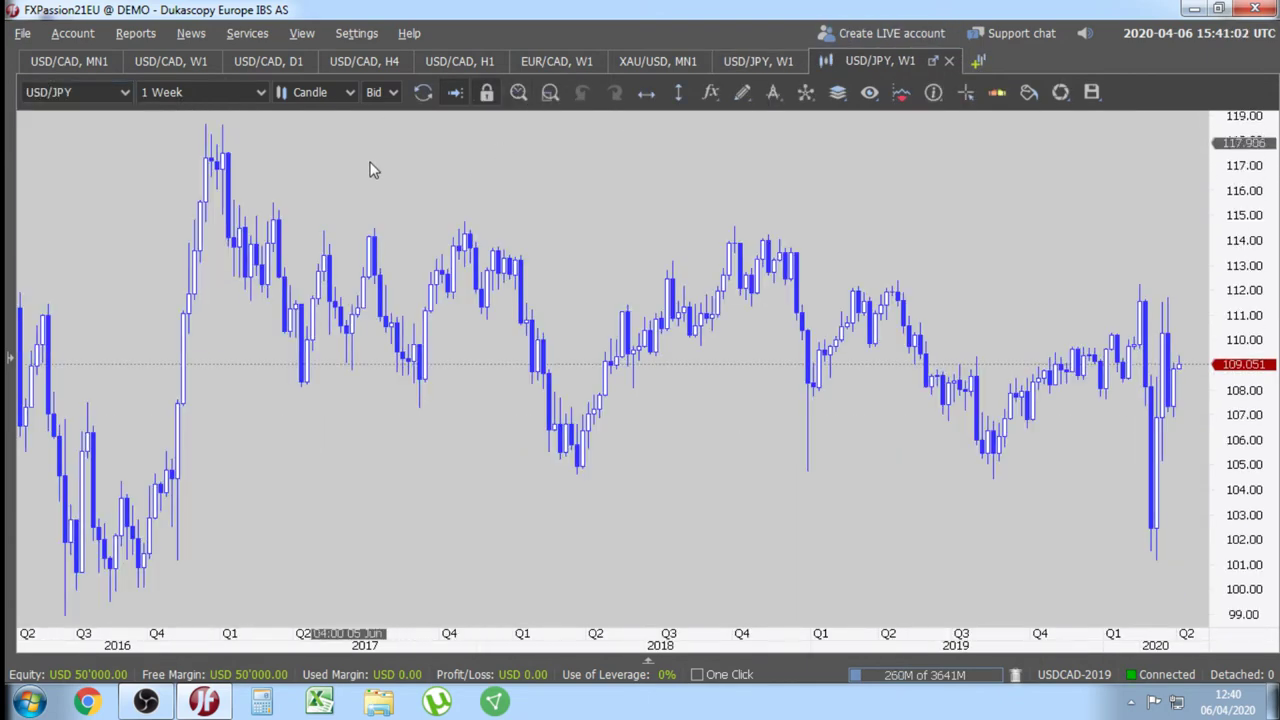
click(261, 92)
click(233, 226)
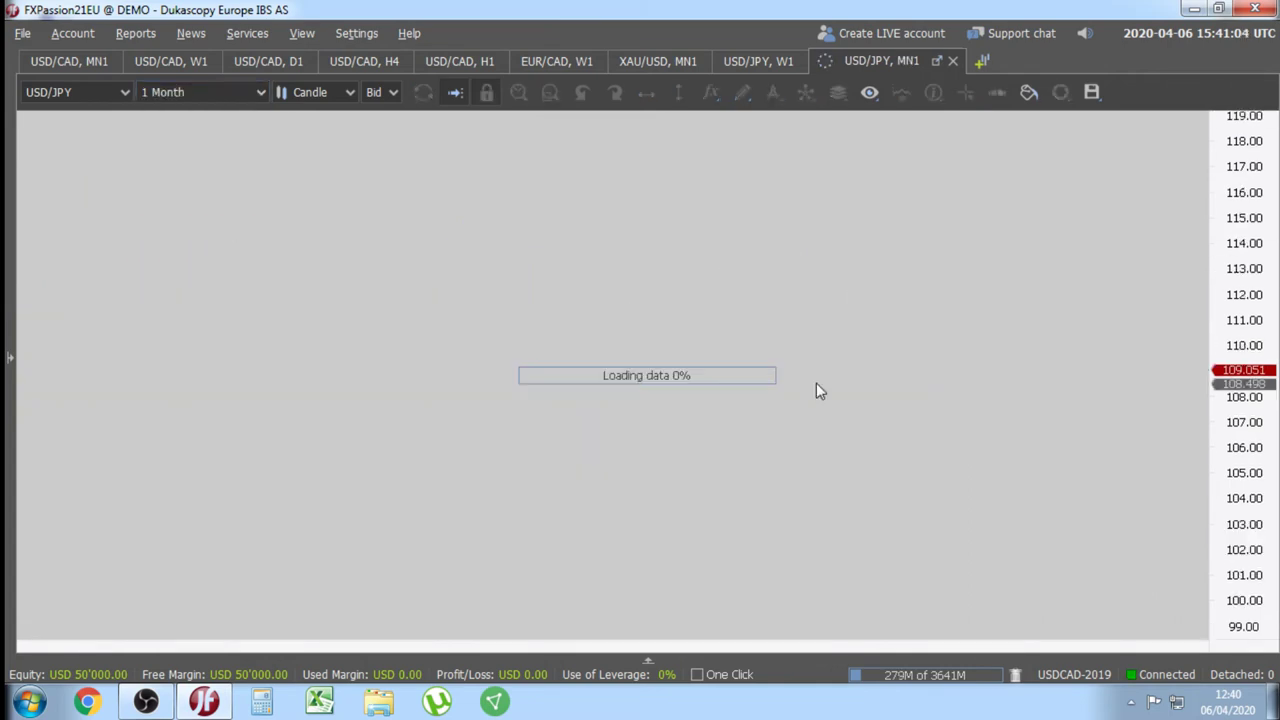
- Add two horizontal lines on the monthly chart, at about 75.7 along the 2011 low and at about 137.5 above the highs
scroll(1035, 424, down, 3)
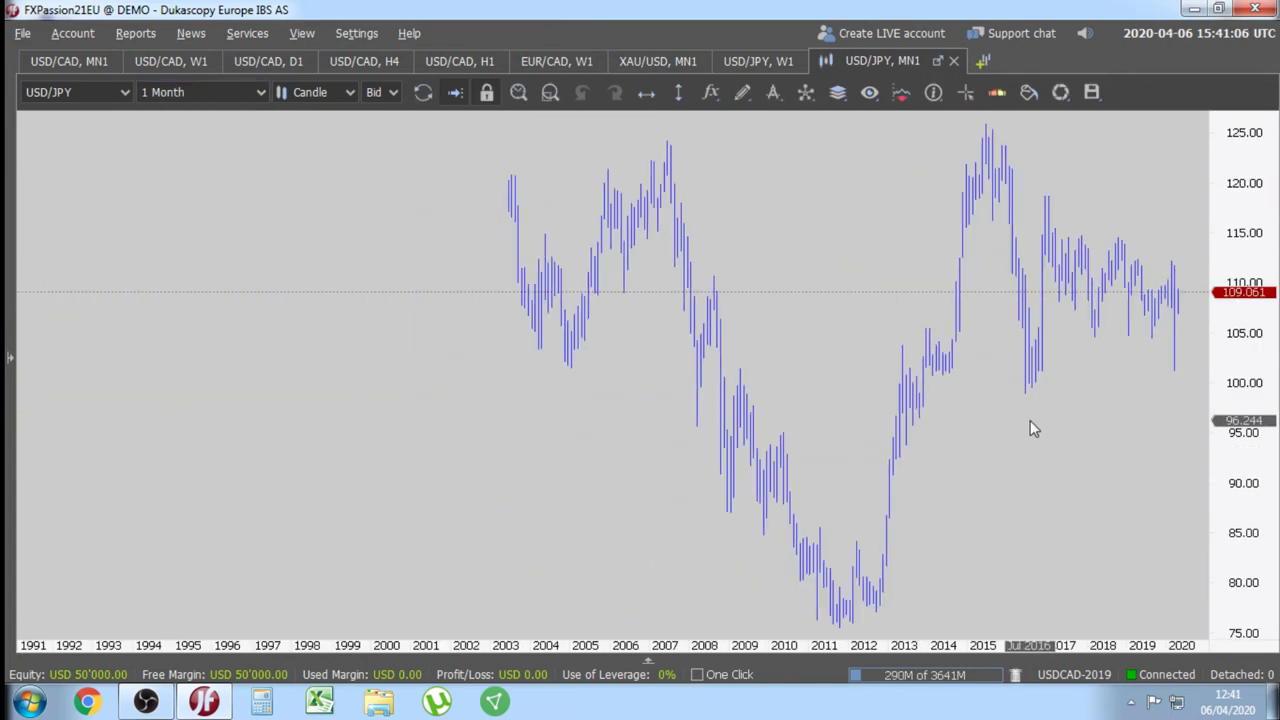
drag(1259, 366, 1259, 400)
drag(1100, 411, 830, 411)
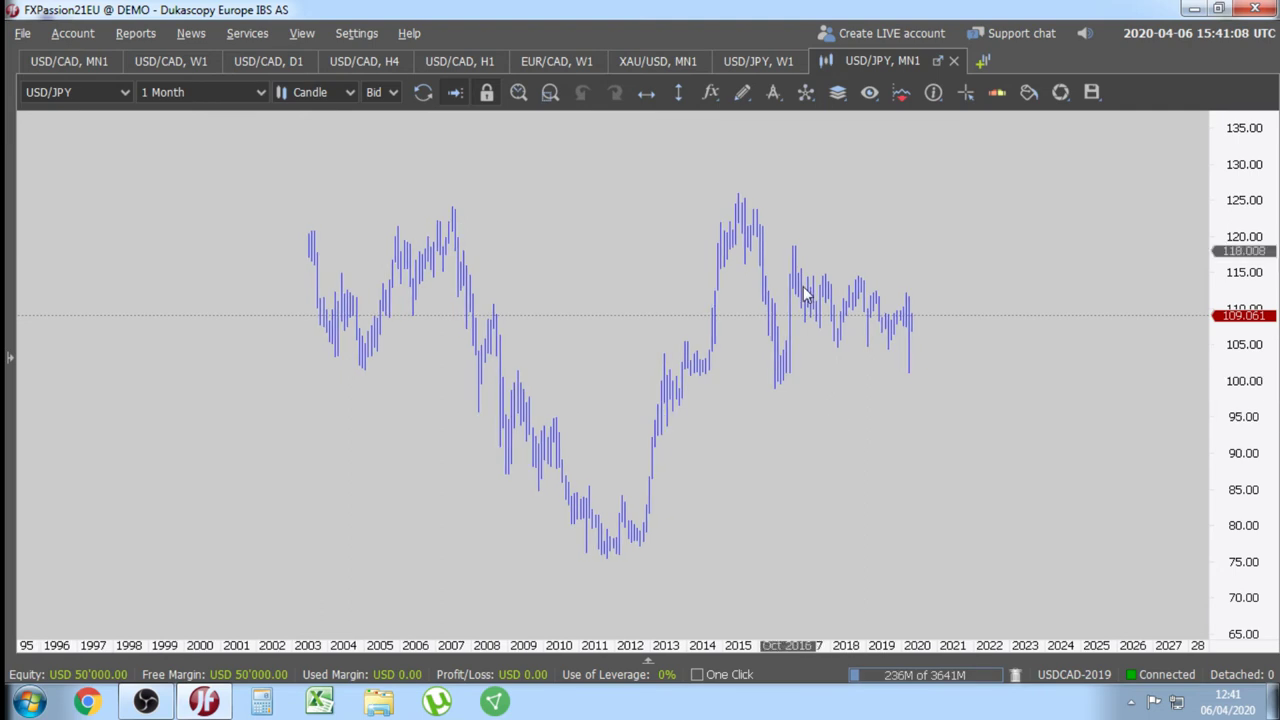
click(646, 92)
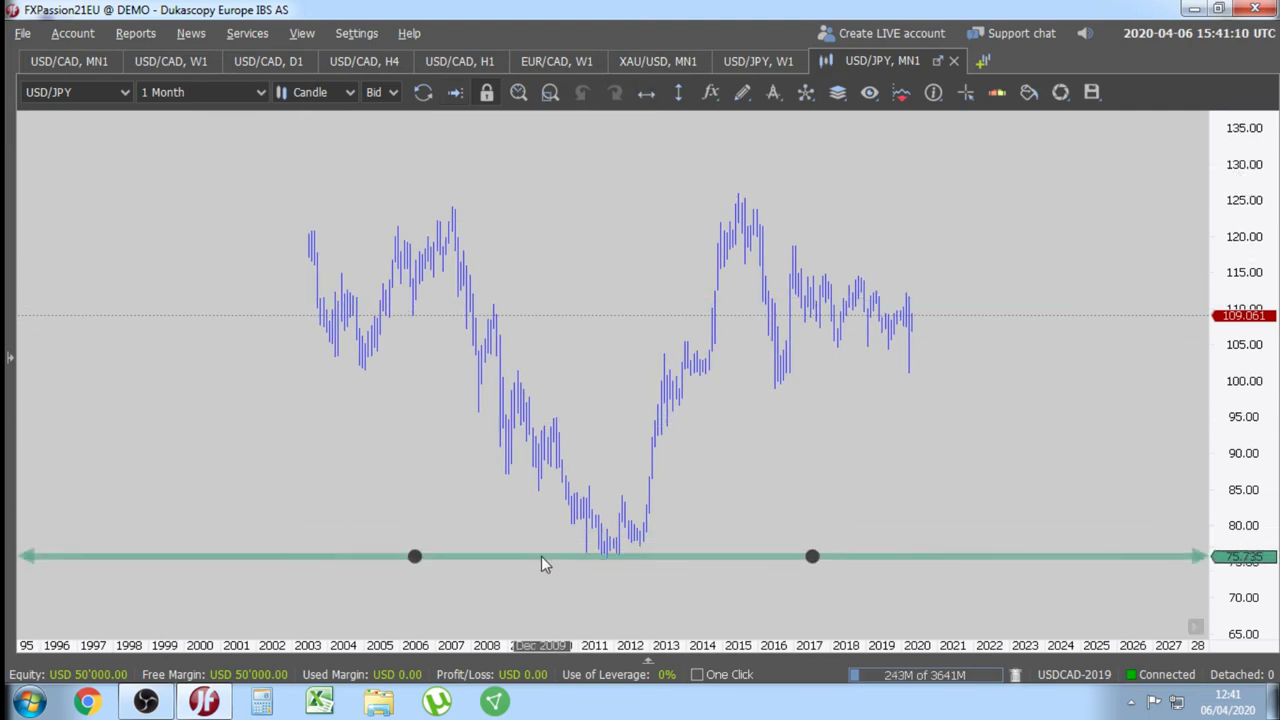
click(541, 556)
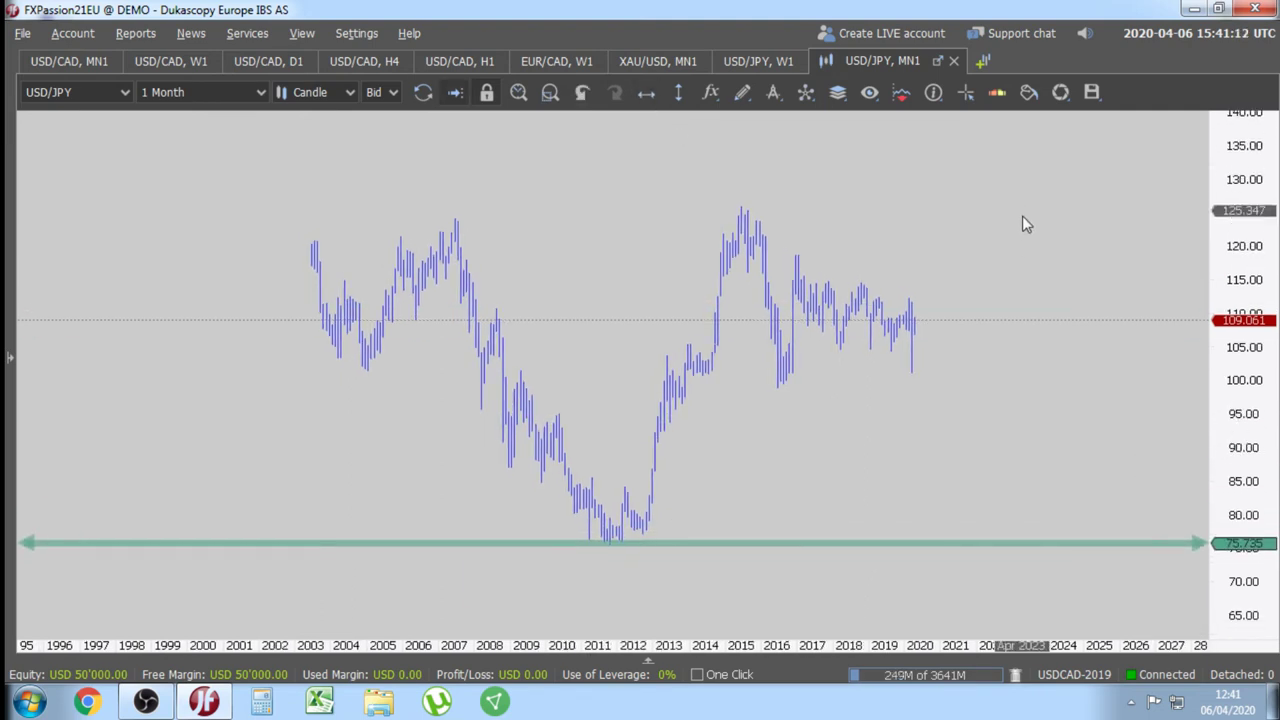
click(646, 104)
click(626, 128)
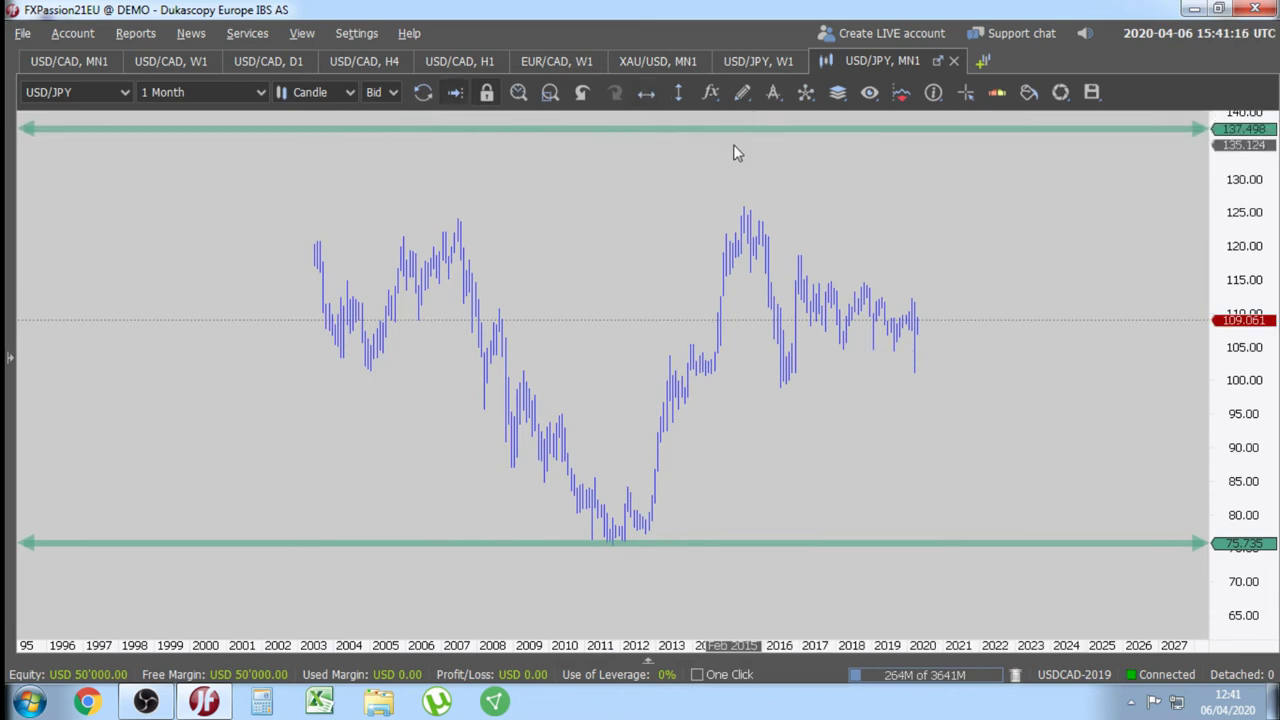
- Draw an upward red polyline arrow on the monthly chart near 2025, from about 76 up to a tip at about 131
click(742, 92)
click(784, 205)
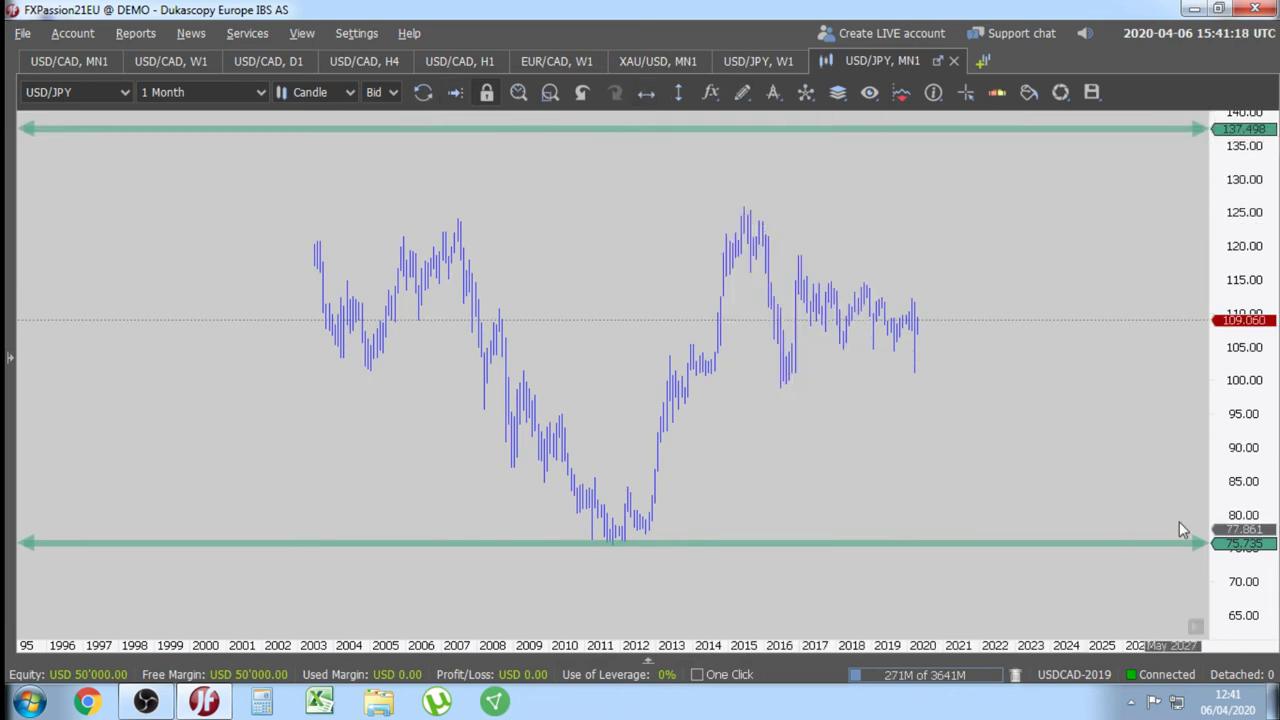
click(1123, 540)
click(1121, 173)
click(1070, 280)
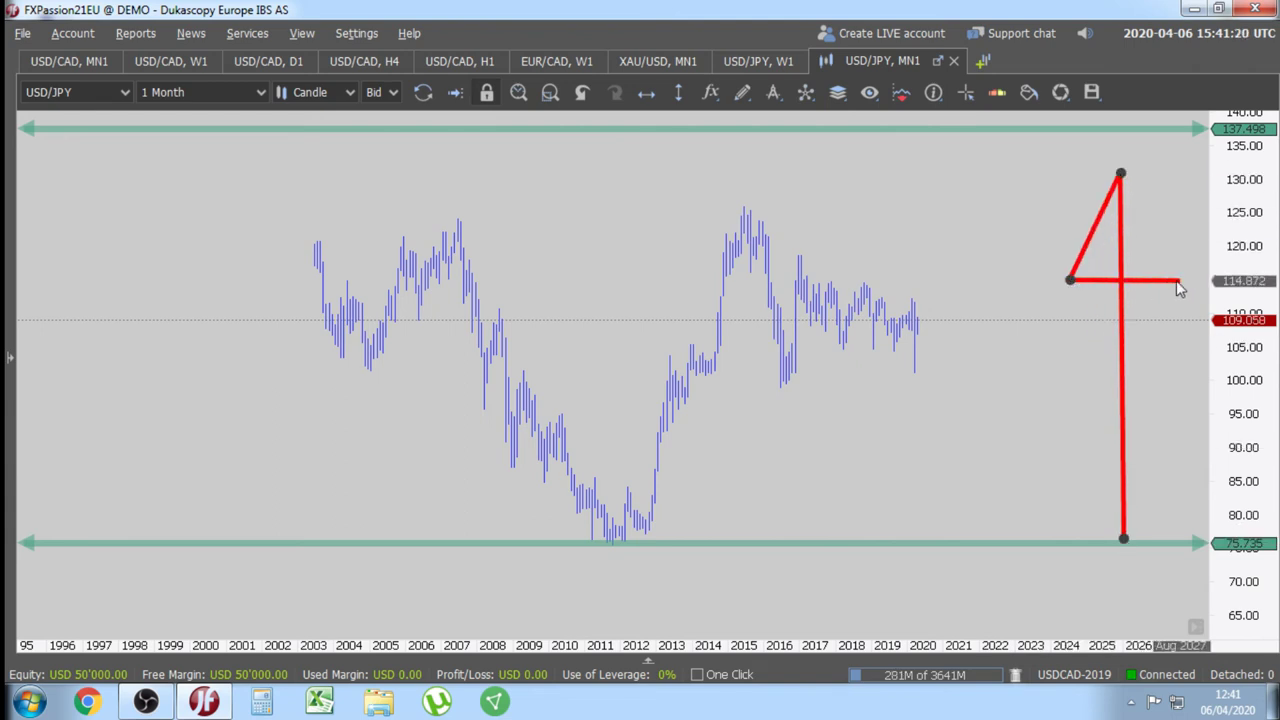
click(1196, 282)
click(1121, 175)
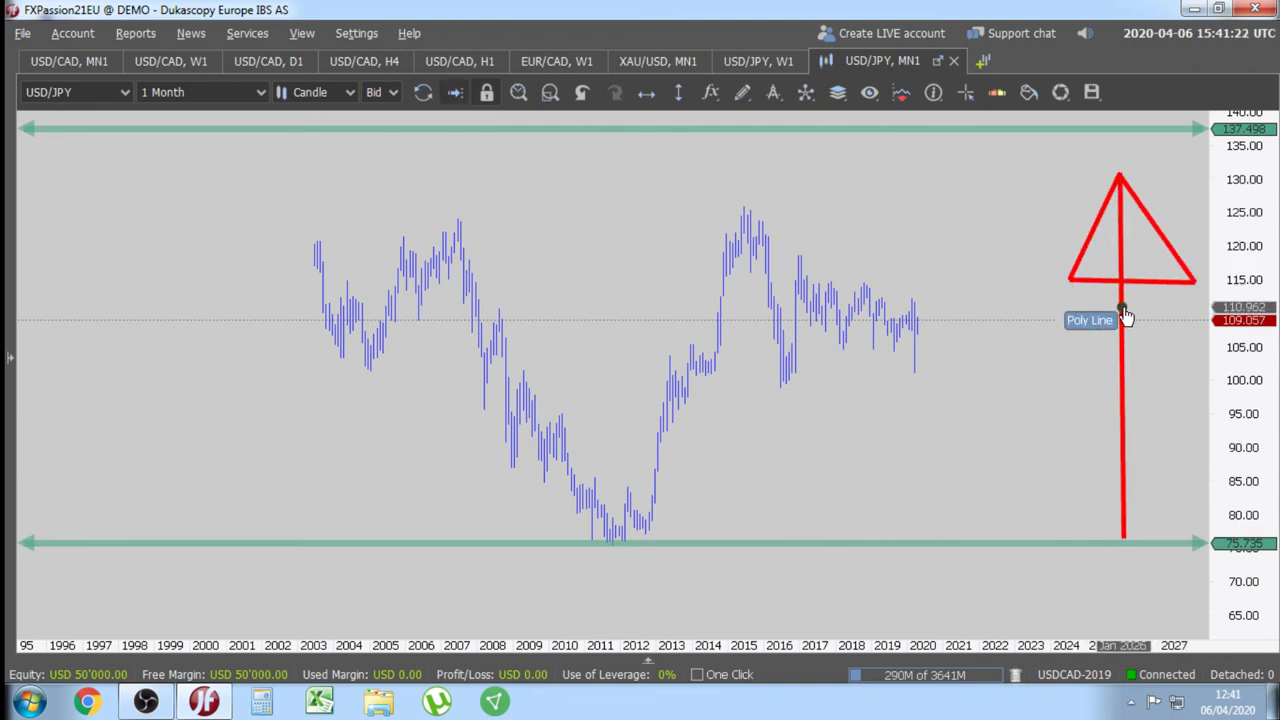
- Move the red arrow to early 2024 with its tip at about 124, and set the upper horizontal line to about 136.2
mouse_move(1126, 362)
mouse_down()
mouse_move(982, 398)
mouse_move(1095, 337)
mouse_move(1120, 338)
mouse_move(1099, 326)
mouse_move(1098, 354)
mouse_up()
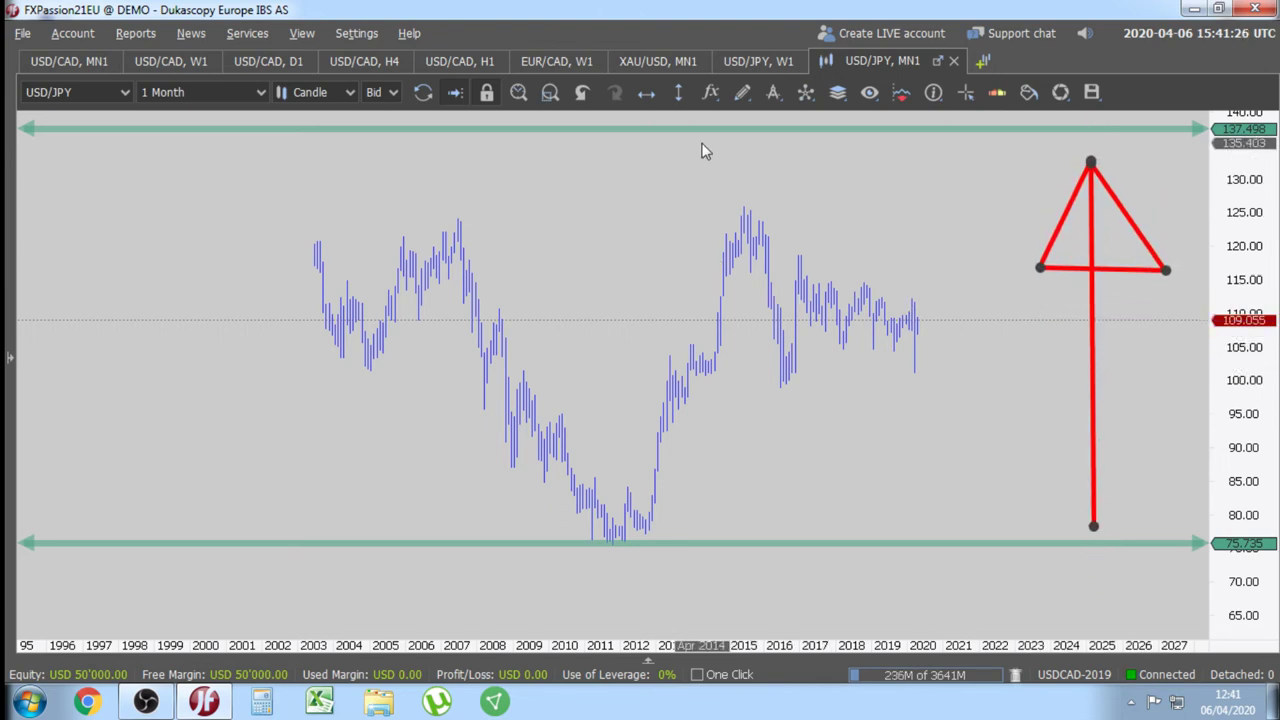
drag(694, 128, 686, 219)
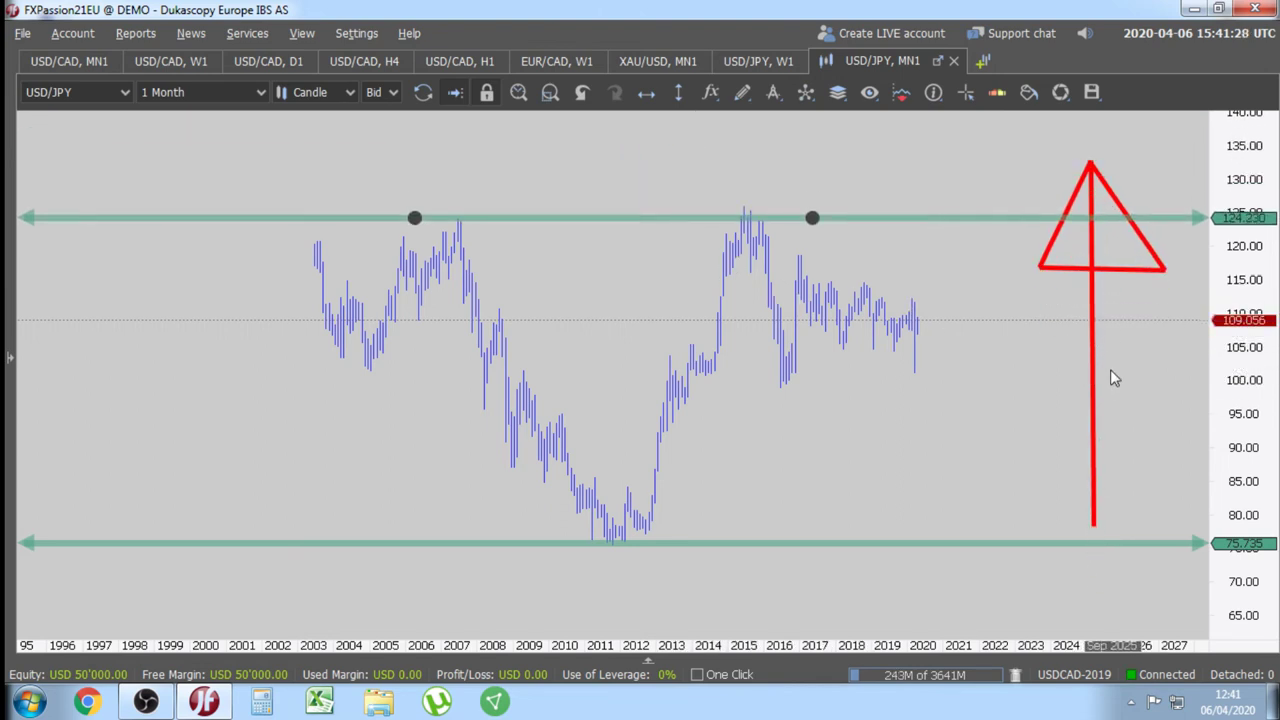
drag(1094, 371, 1118, 412)
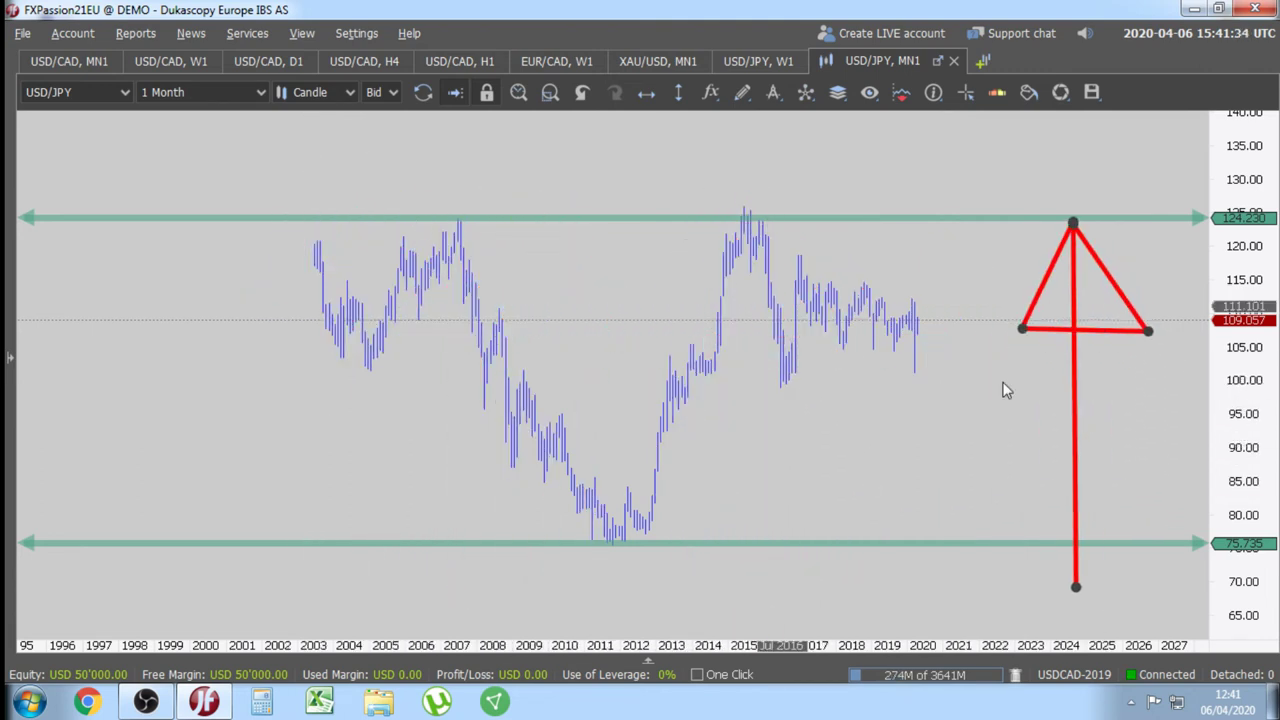
drag(625, 218, 658, 137)
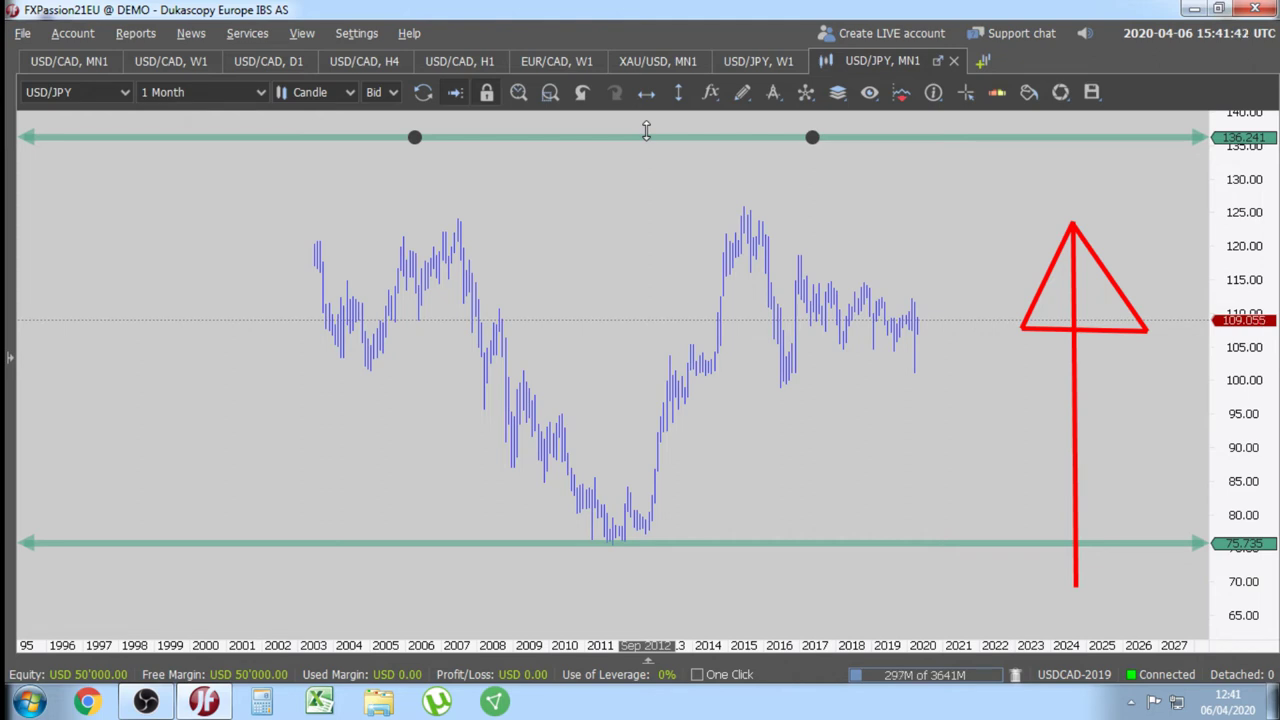
- On the weekly USD/JPY chart, move the uptrend or downtrend question label so it starts near mid-2013 at about 136
click(773, 62)
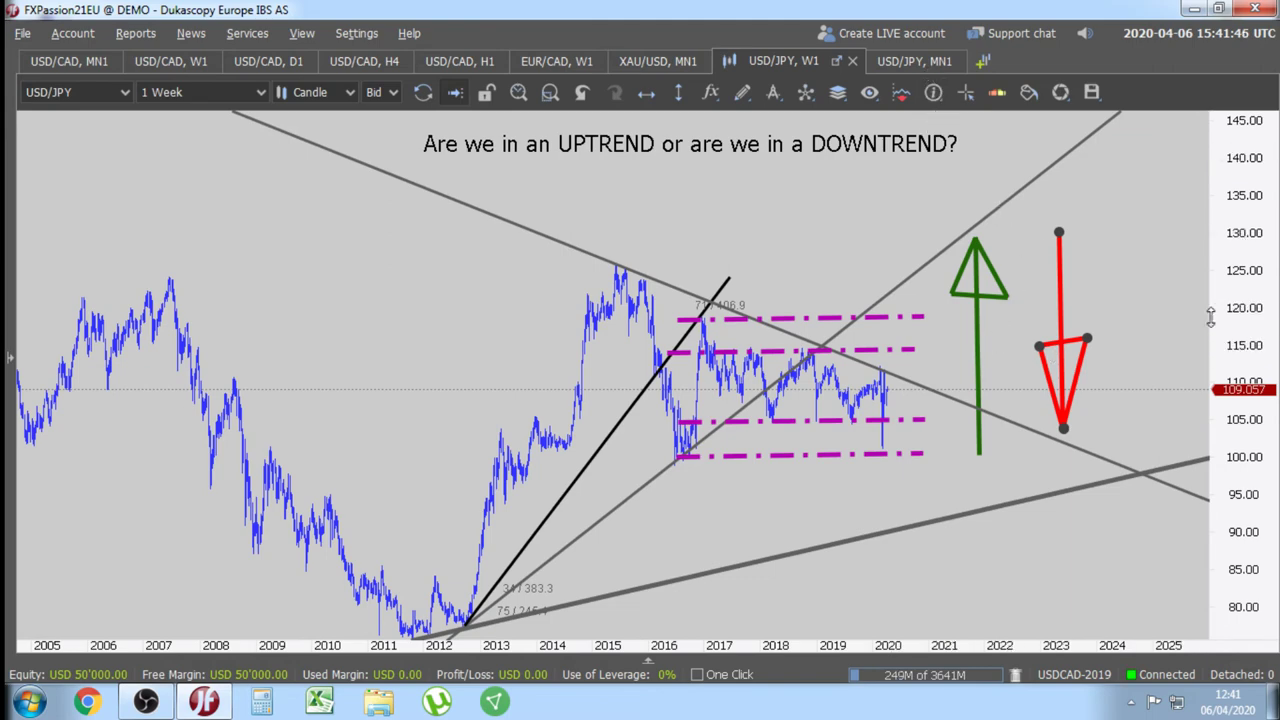
drag(1210, 316, 1210, 340)
drag(804, 164, 908, 207)
mouse_move(879, 479)
mouse_down()
mouse_move(945, 459)
mouse_move(890, 463)
mouse_up()
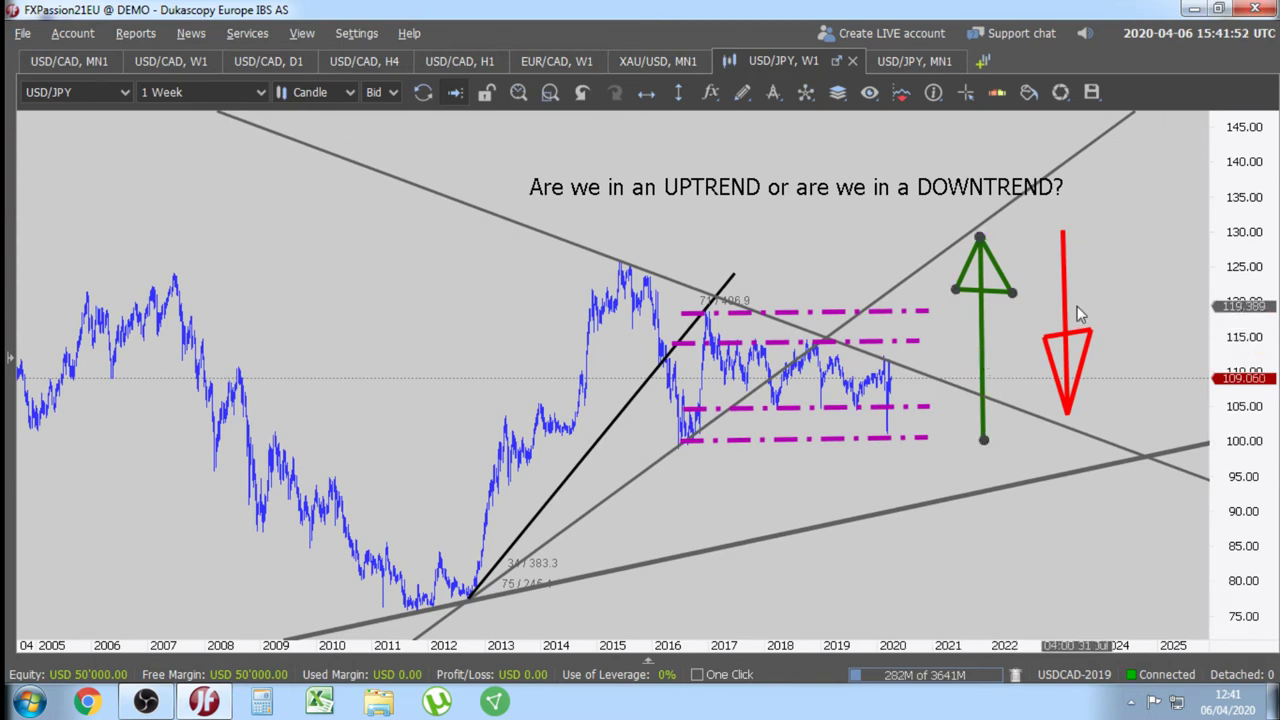
- Shift the red arrow to late 2024 and the green arrow to mid-2023, and even out their arrowheads
drag(1065, 314, 1155, 323)
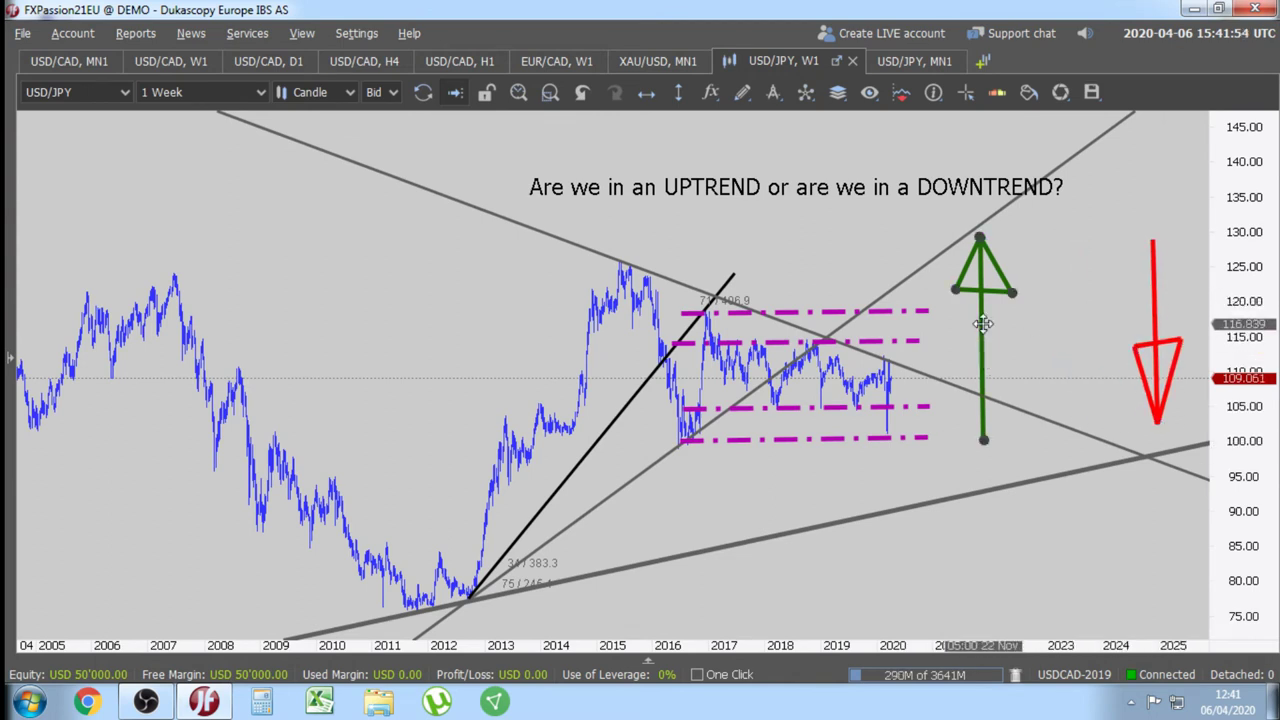
drag(986, 332, 1034, 304)
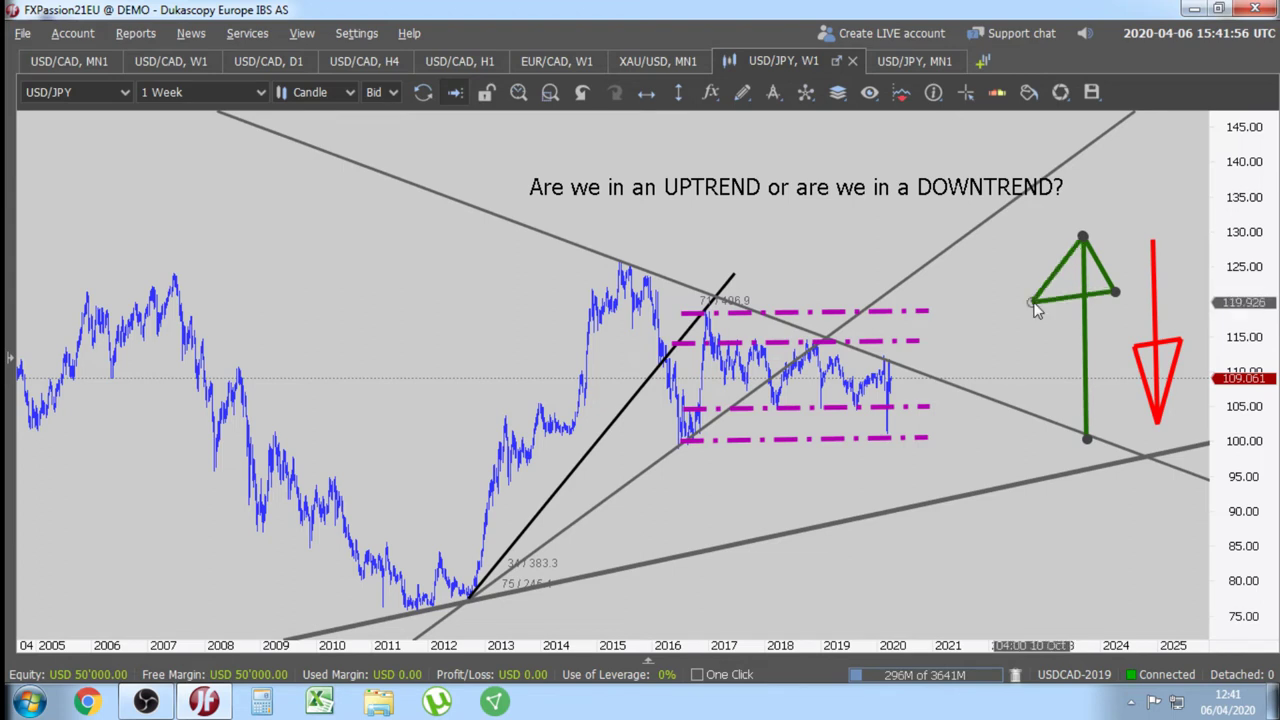
drag(1120, 292, 1125, 345)
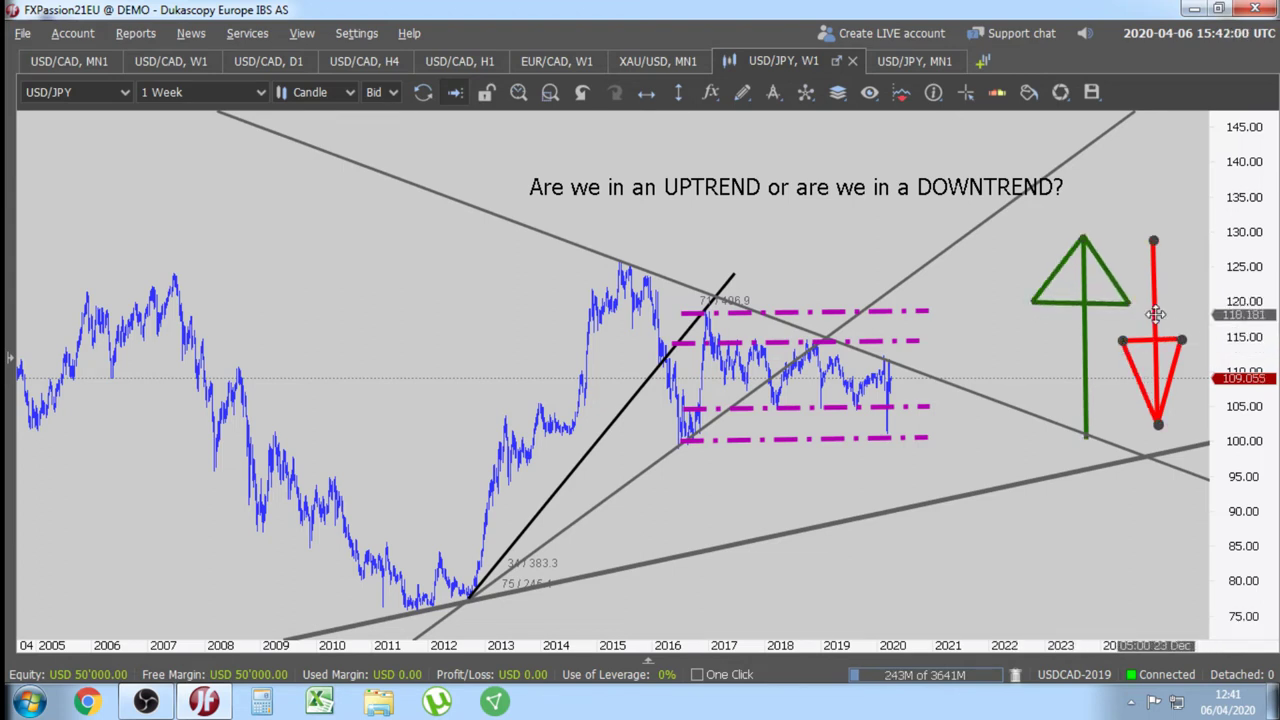
click(1085, 322)
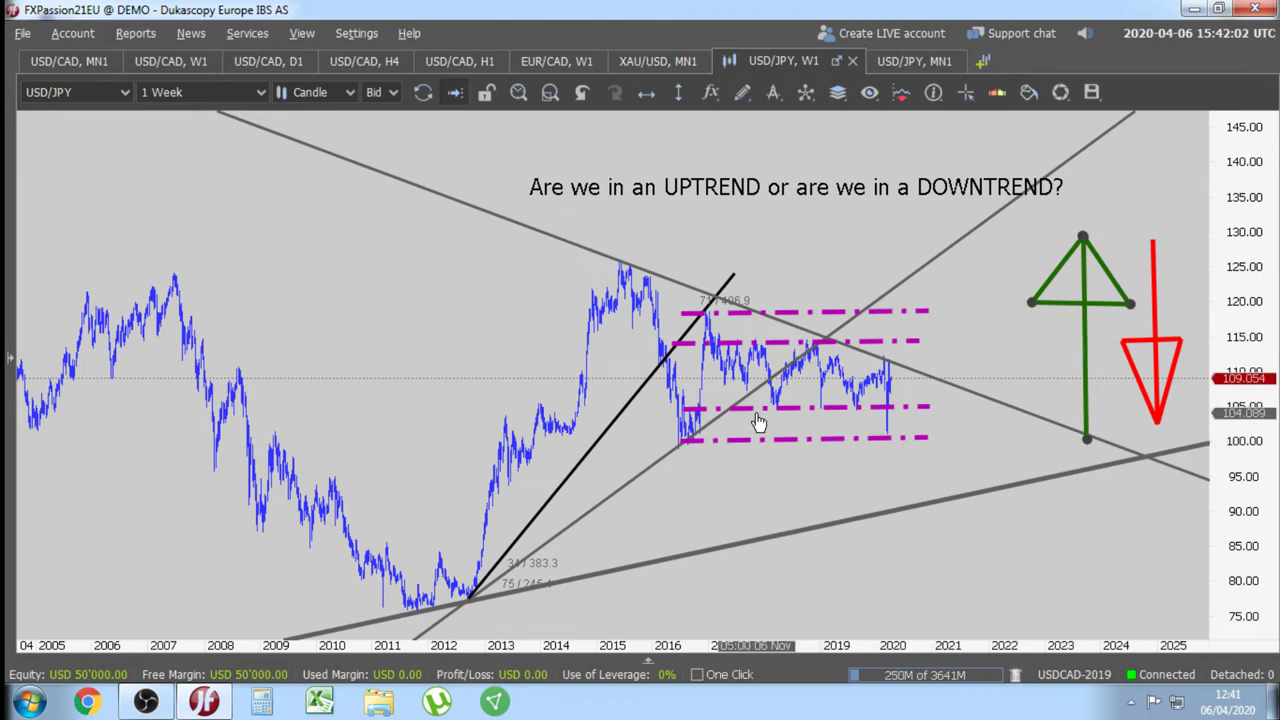
- On the USD/CAD 4-hour chart, move the purple arrow onto the homework note about finding a trade
click(659, 60)
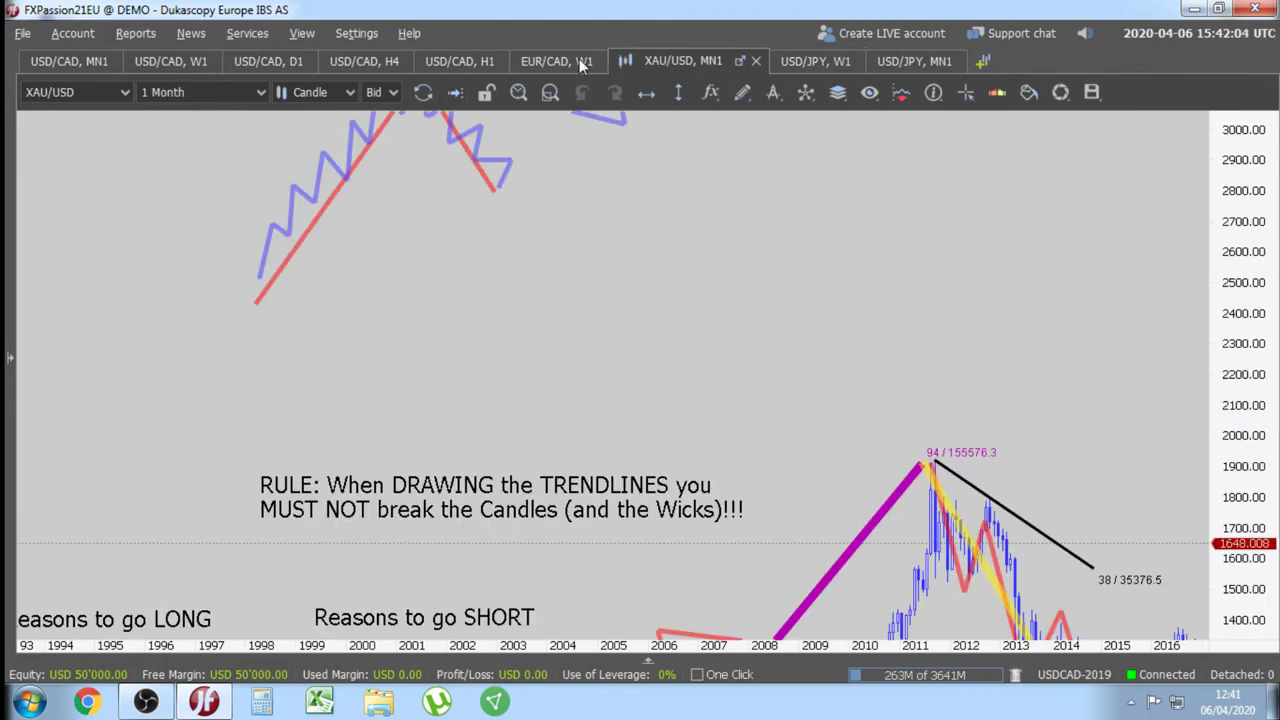
click(538, 60)
click(449, 62)
click(366, 60)
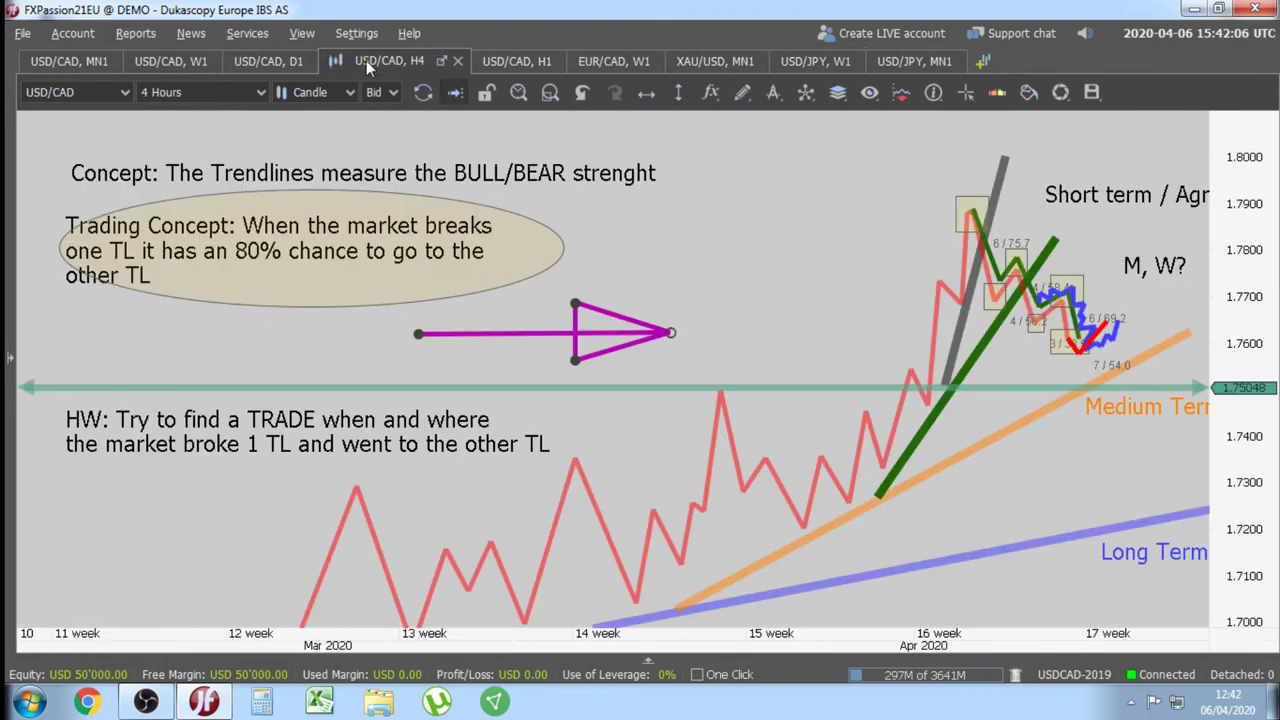
scroll(740, 320, up, 3)
mouse_move(760, 280)
mouse_down()
mouse_move(450, 282)
mouse_move(28, 391)
mouse_move(65, 392)
mouse_move(76, 368)
mouse_move(86, 405)
mouse_move(100, 353)
mouse_move(98, 400)
mouse_move(229, 368)
mouse_move(268, 381)
mouse_move(360, 368)
mouse_move(484, 380)
mouse_move(397, 375)
mouse_up()
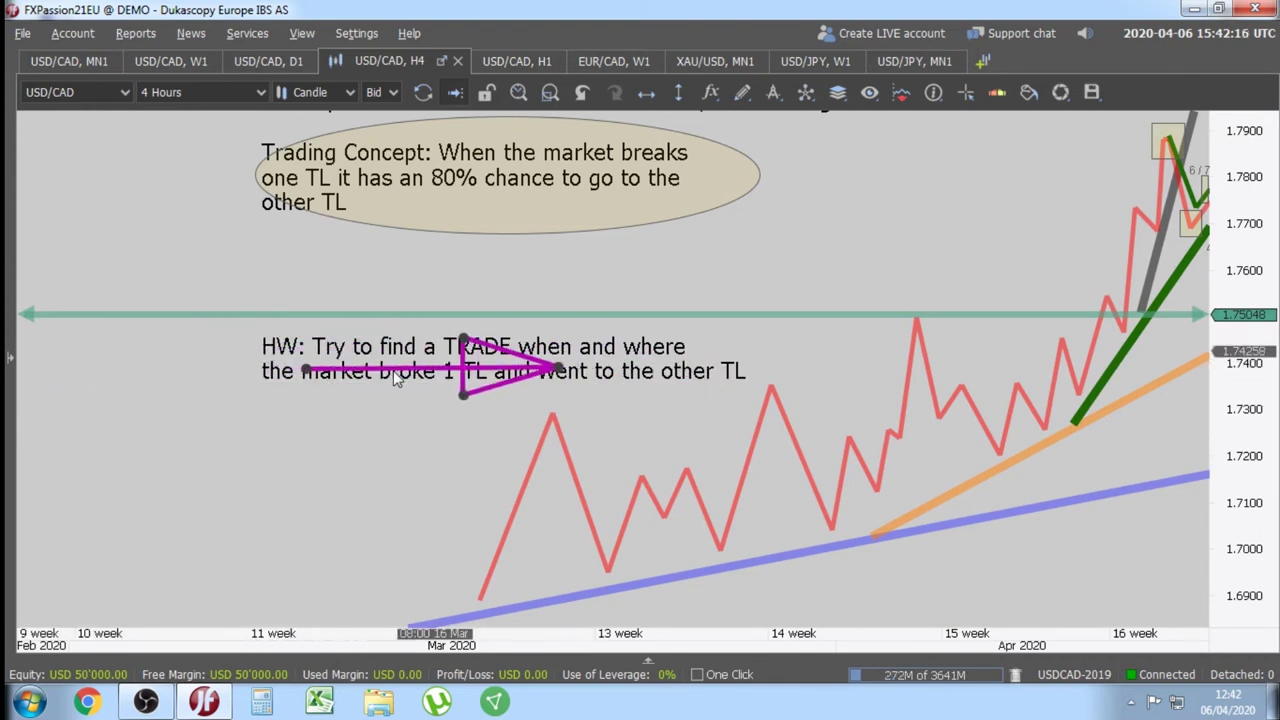
- On the weekly USD/JPY chart, draw a short line under the rally lows, from about 79 in late 2012 to about 116 in late 2015
click(813, 62)
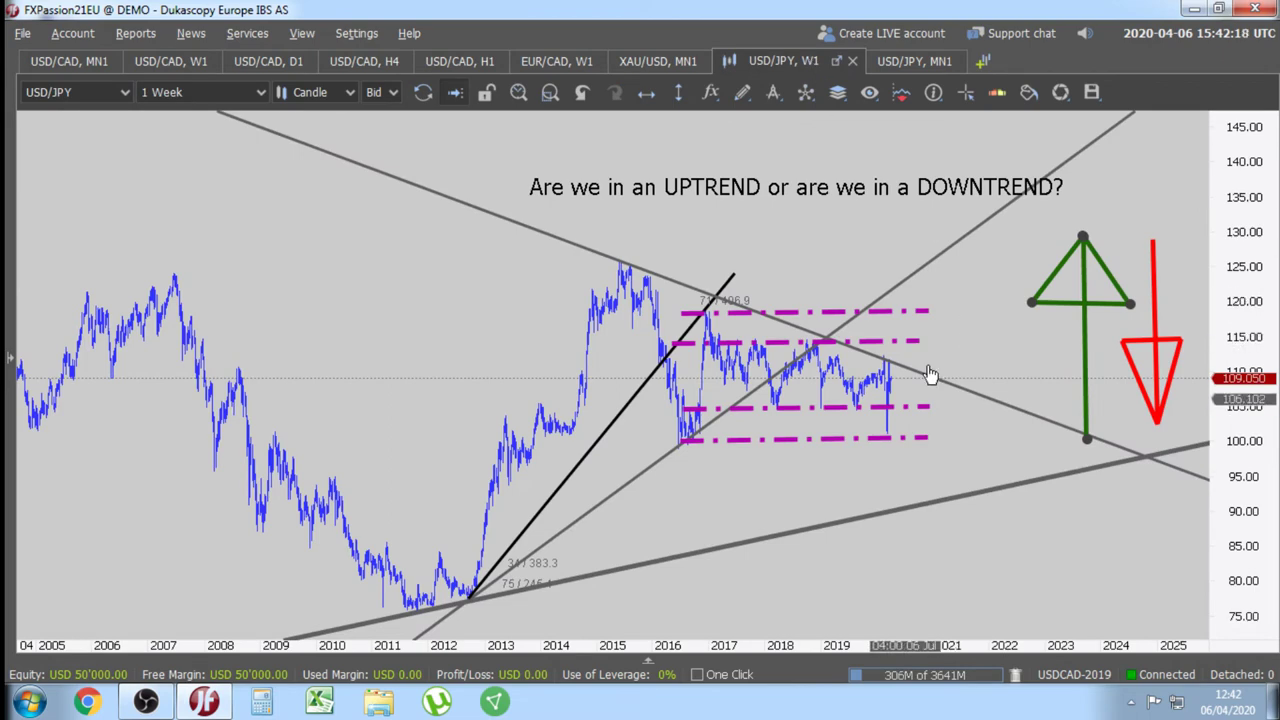
scroll(774, 487, up, 3)
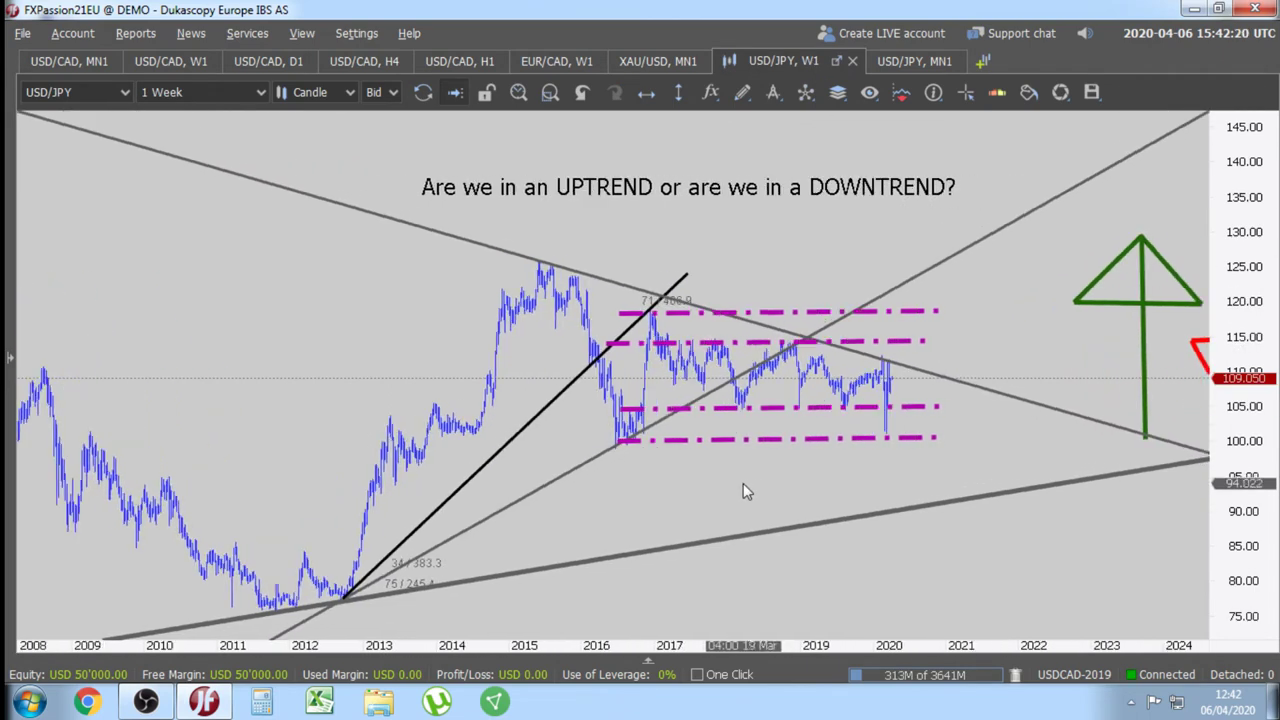
scroll(743, 483, up, 2)
drag(646, 499, 948, 436)
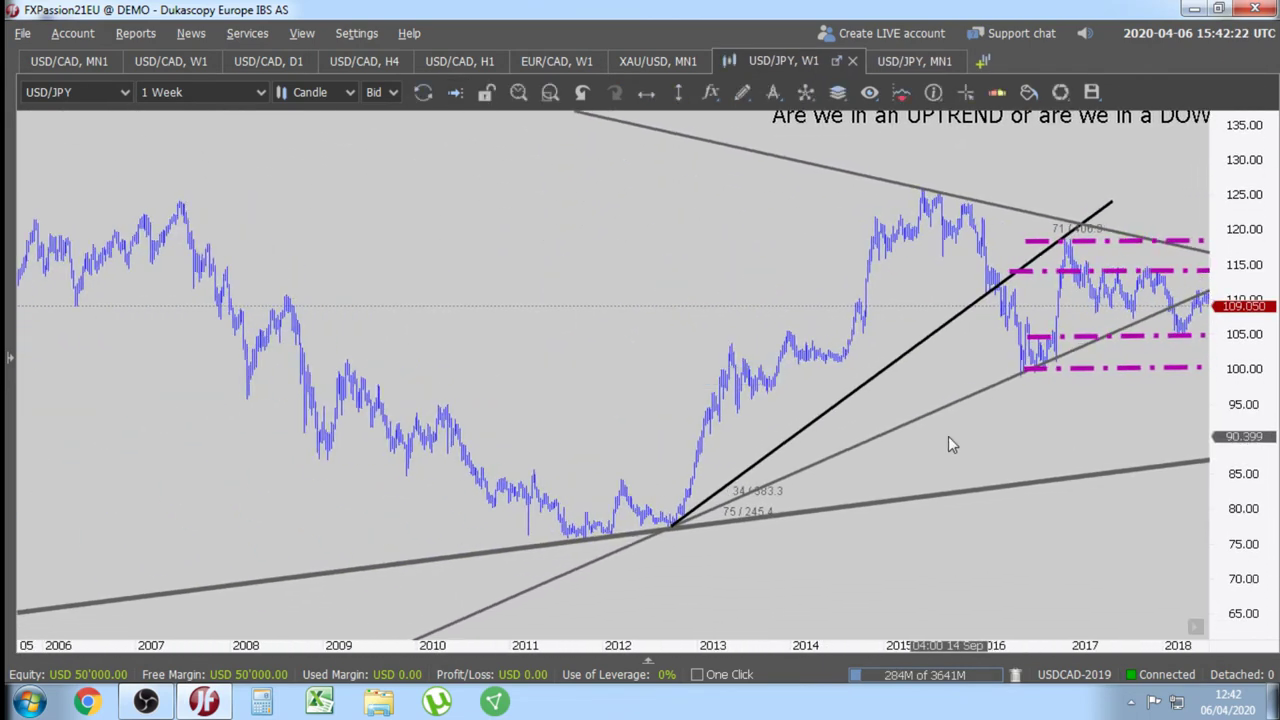
scroll(948, 436, up, 1)
drag(694, 317, 757, 308)
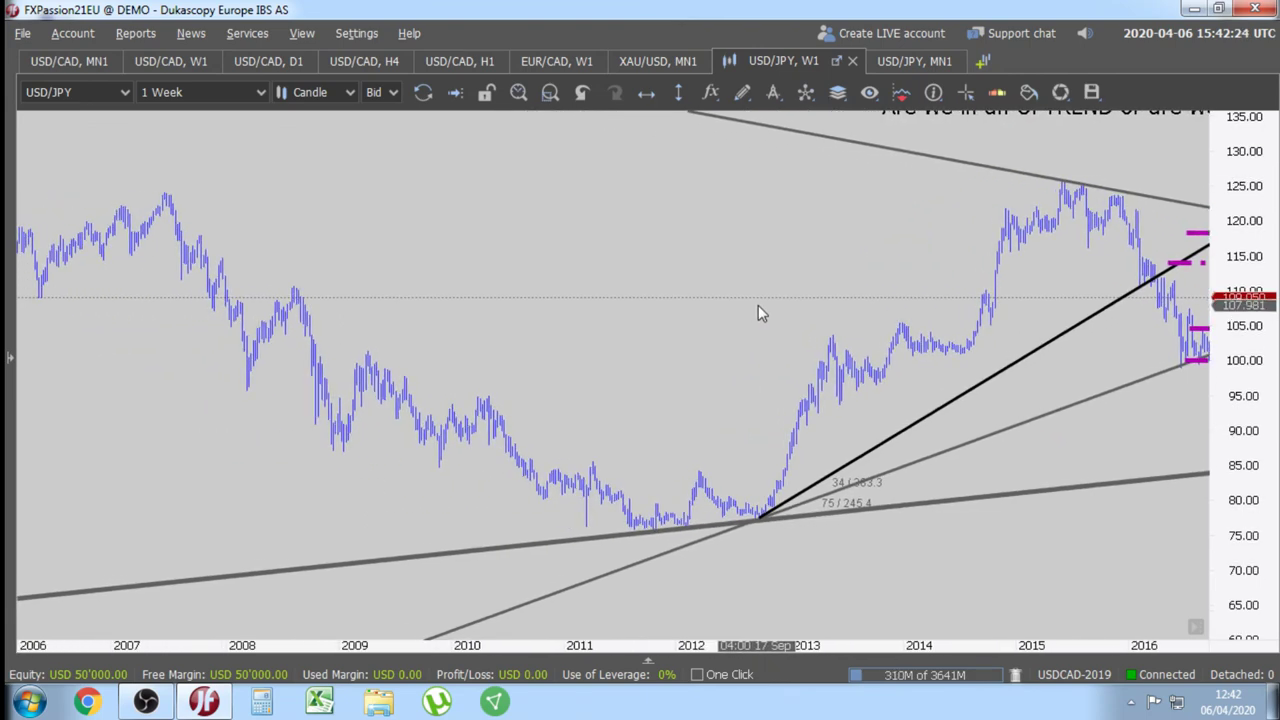
scroll(755, 286, up, 2)
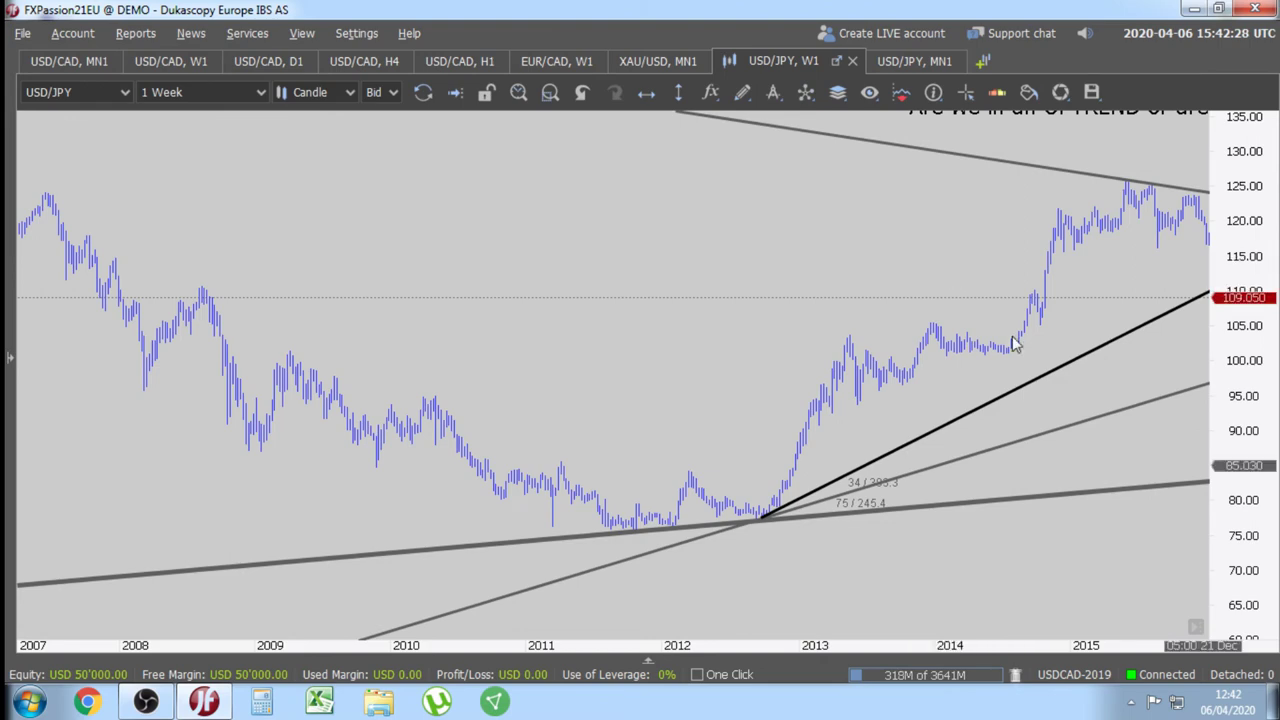
scroll(1114, 388, up, 3)
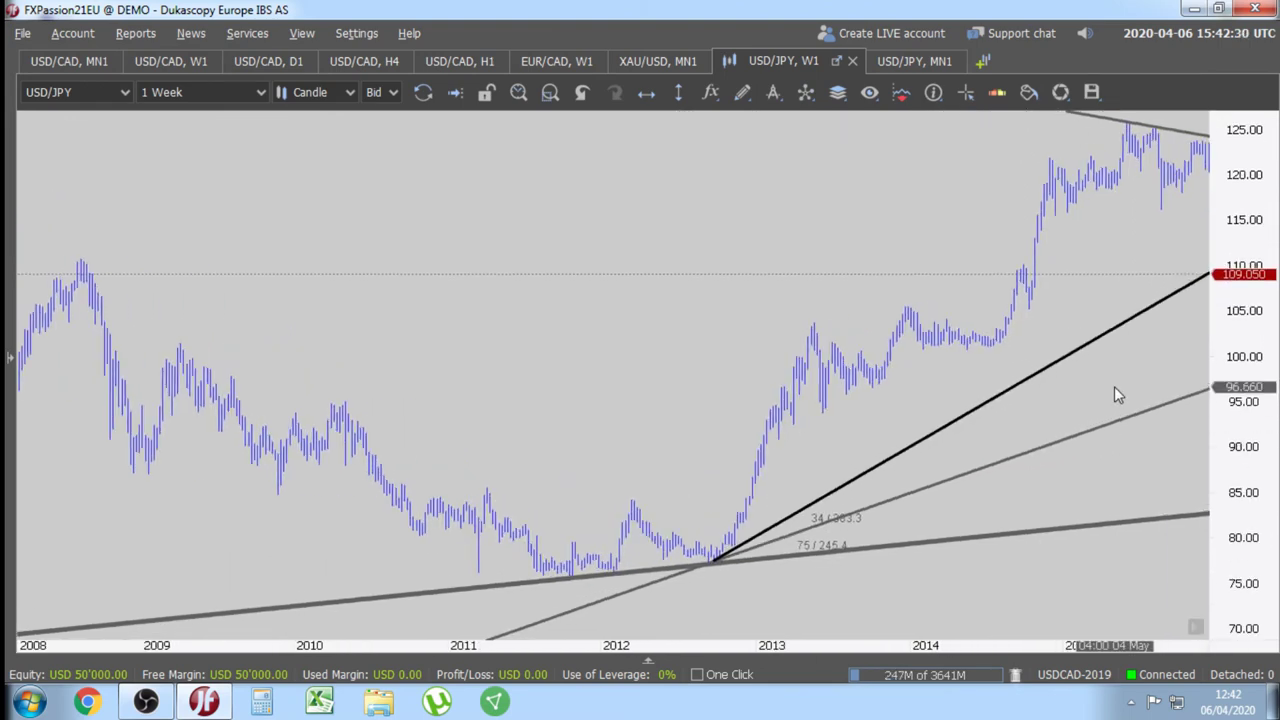
drag(1126, 397, 1103, 412)
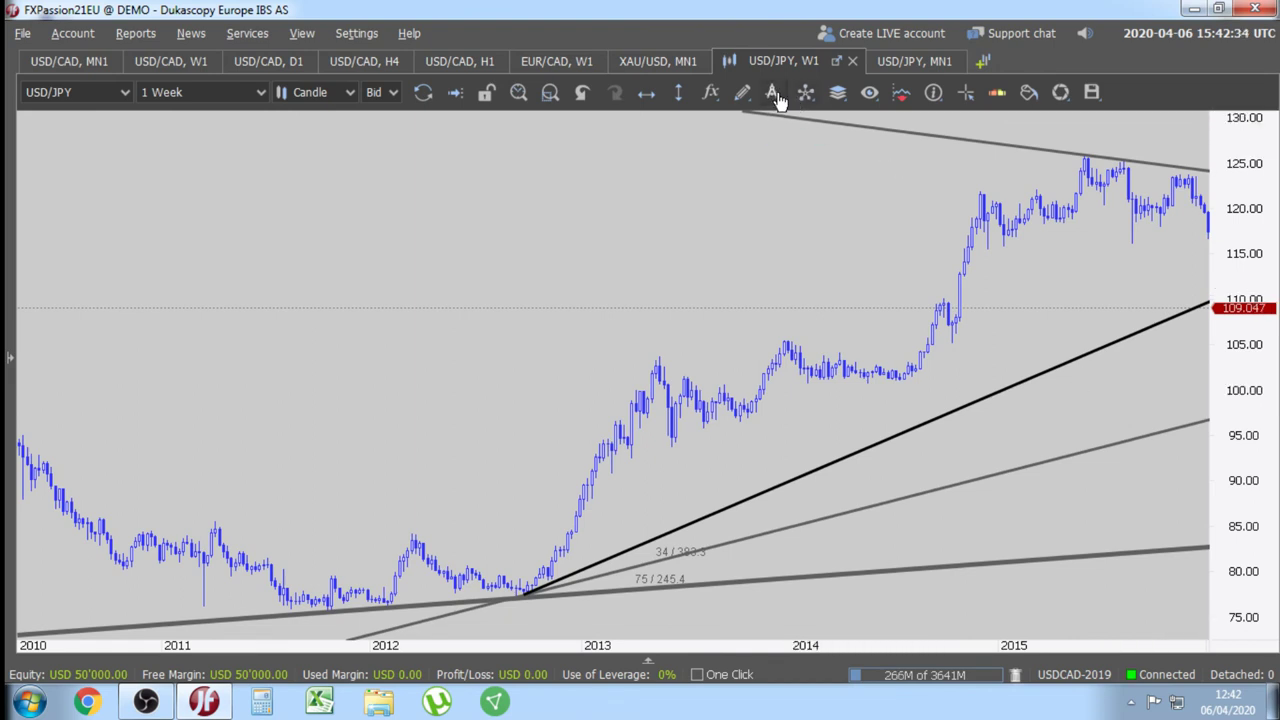
click(742, 92)
click(796, 240)
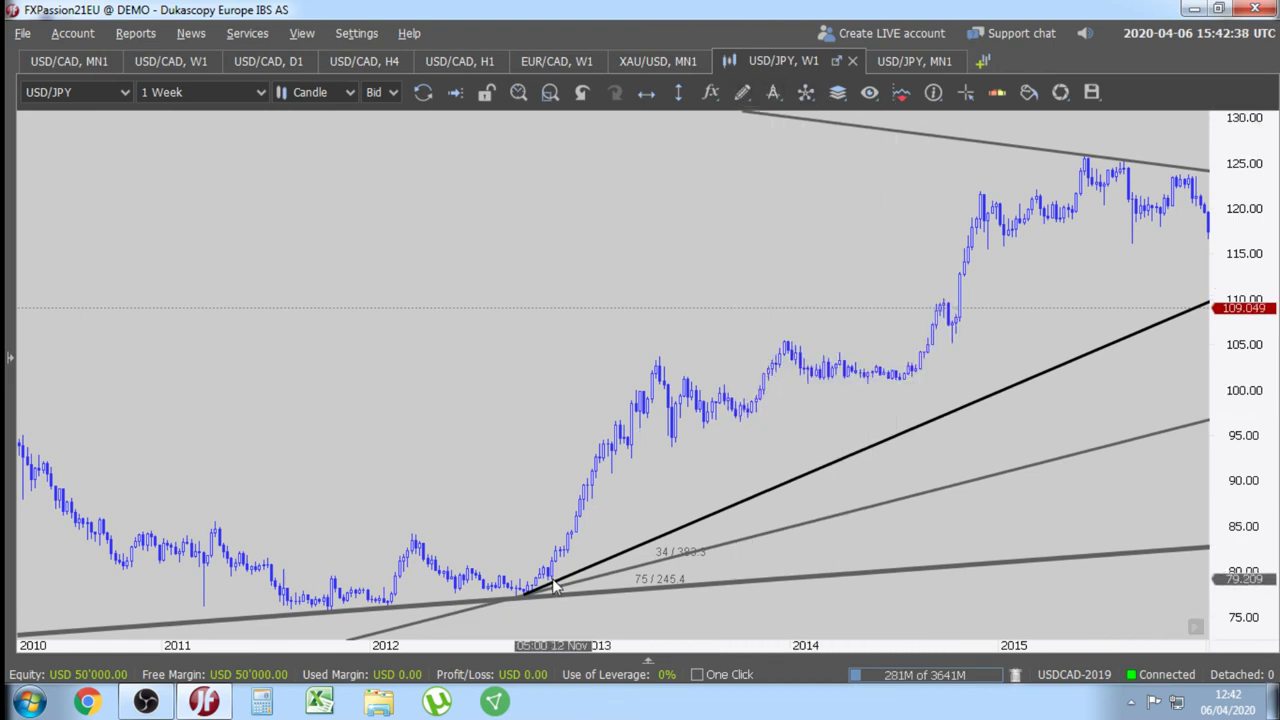
mouse_move(551, 579)
mouse_down()
mouse_move(1157, 345)
mouse_move(1167, 248)
mouse_up()
- Make the new short line solid black and extend its upper end to about 120.6 near the start of 2016
right_click(1087, 281)
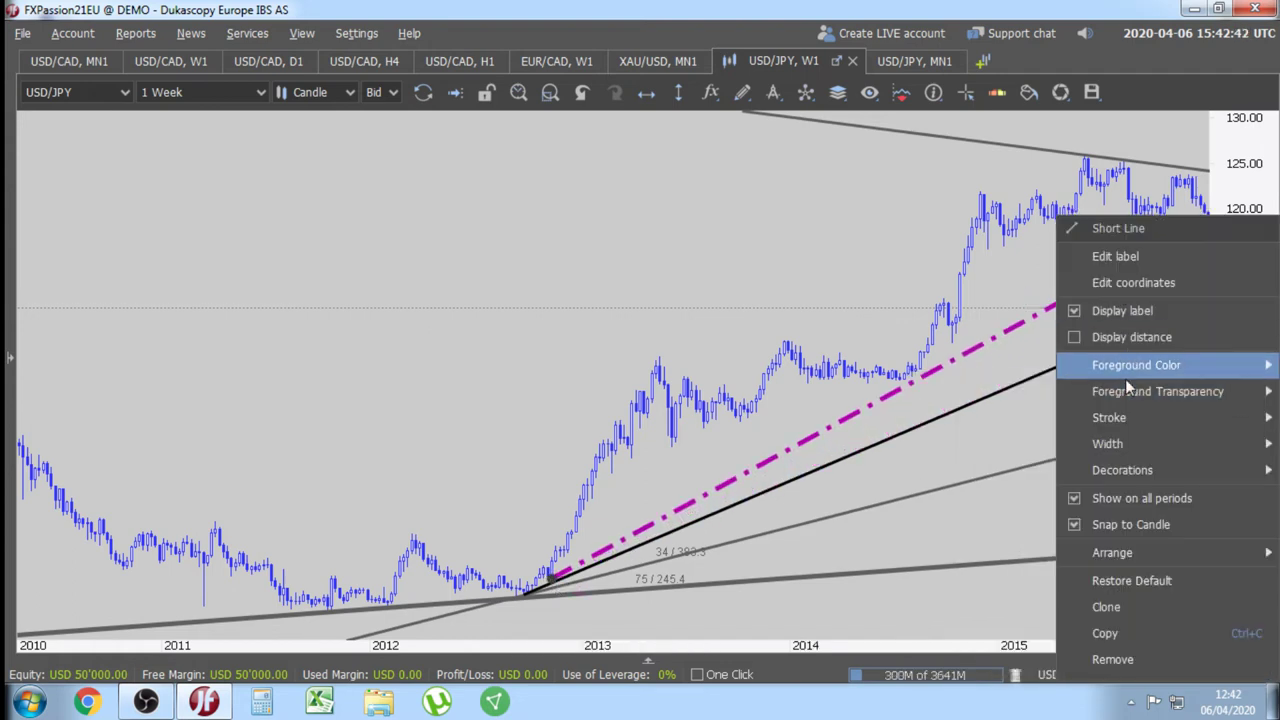
mouse_move(1125, 368)
click(990, 554)
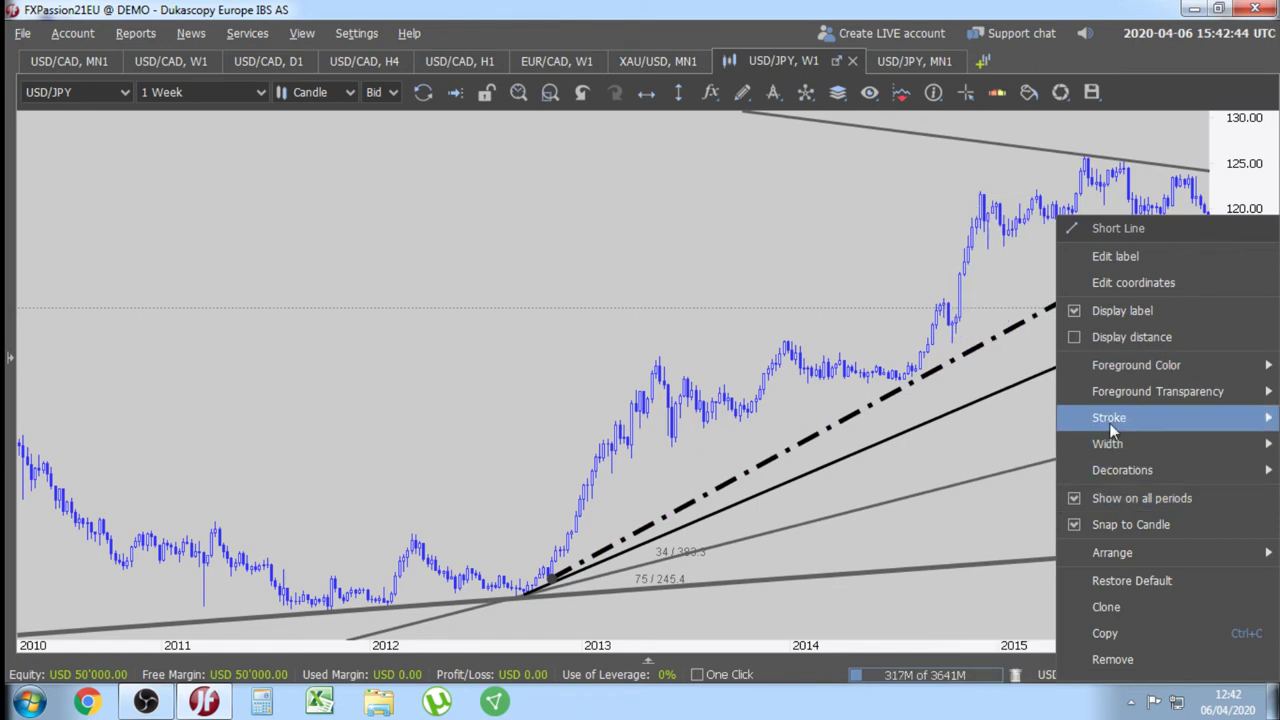
mouse_move(1109, 423)
click(1033, 423)
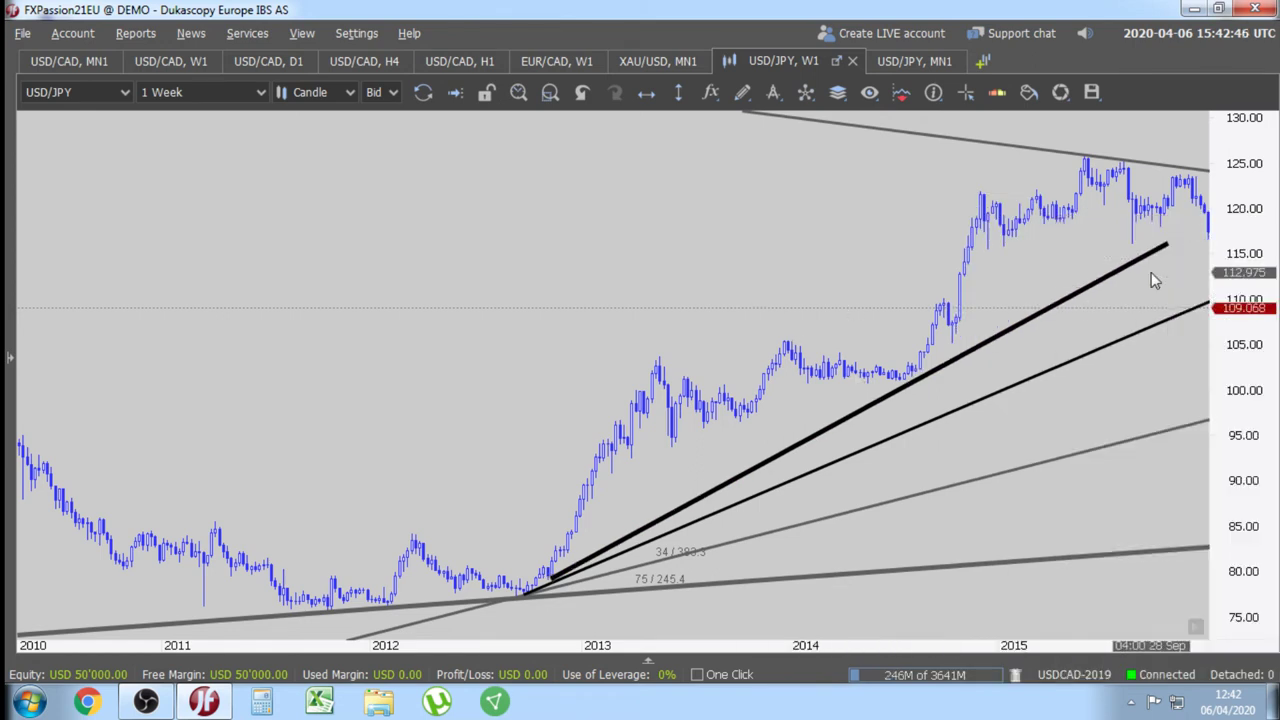
drag(1169, 247, 1206, 222)
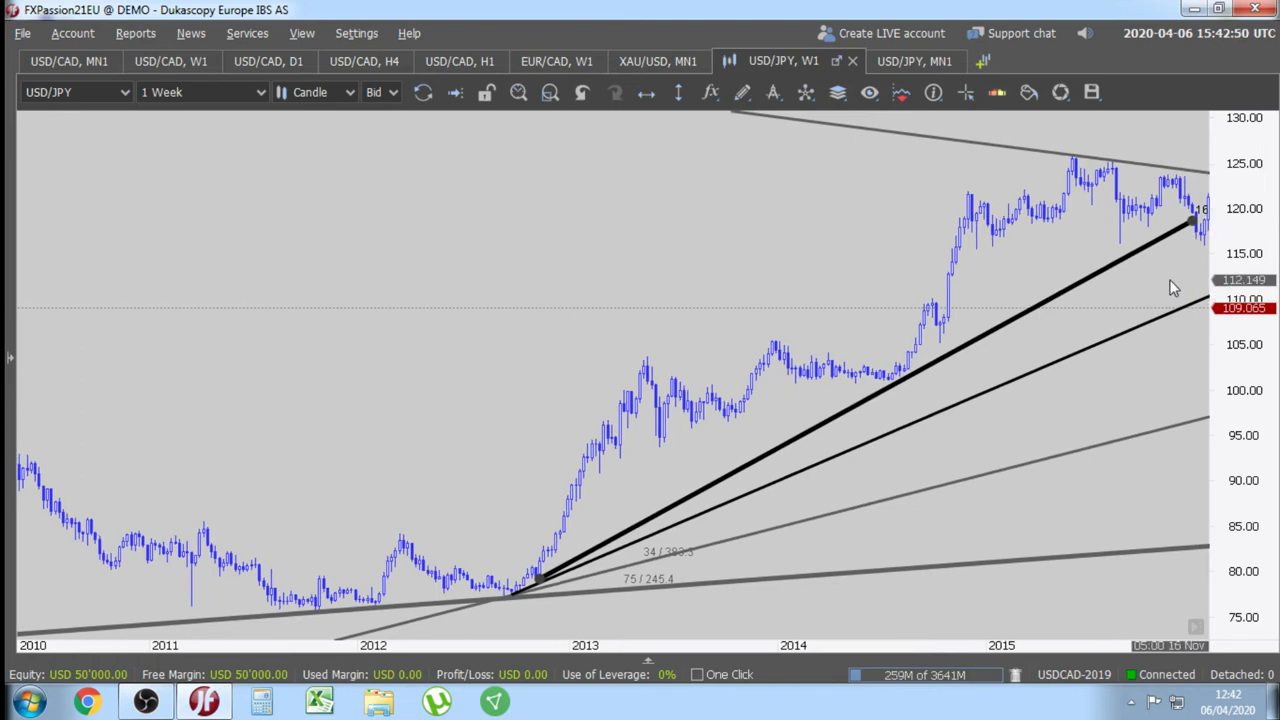
drag(1185, 226, 1206, 205)
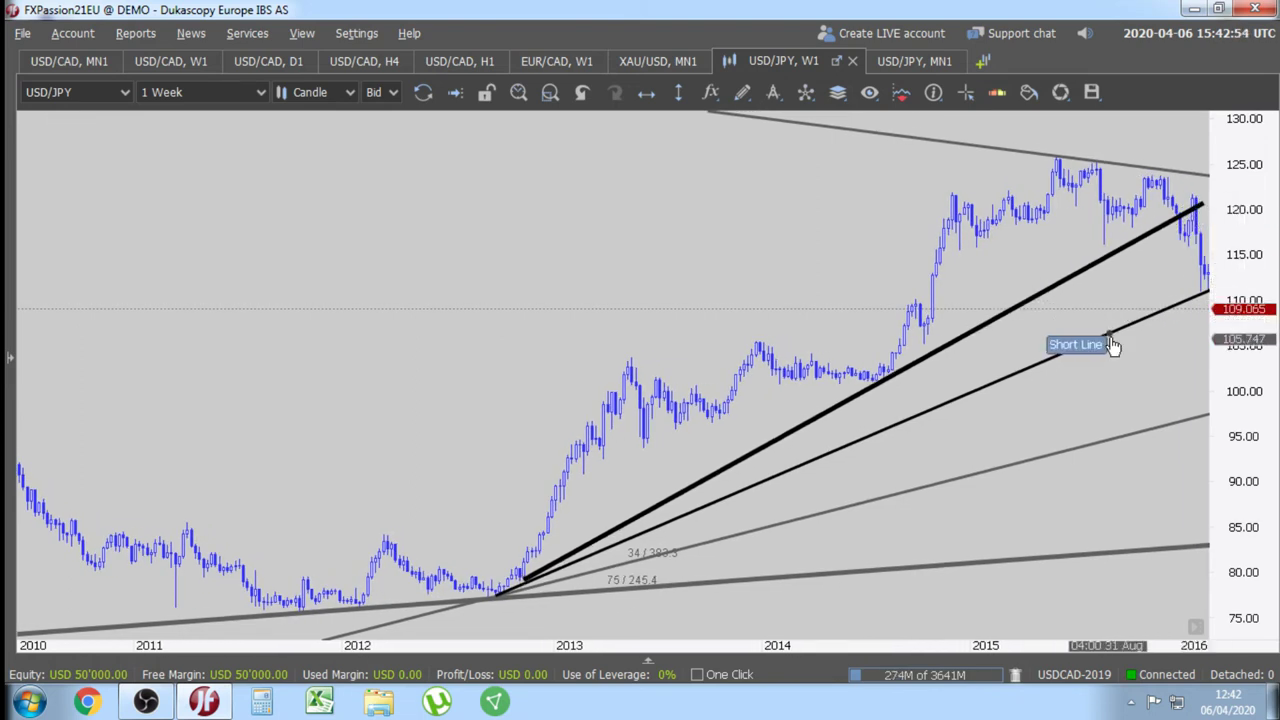
- Draw an ellipse around the late-2015 candles where price breaks below the thick black line, at about 119
click(776, 94)
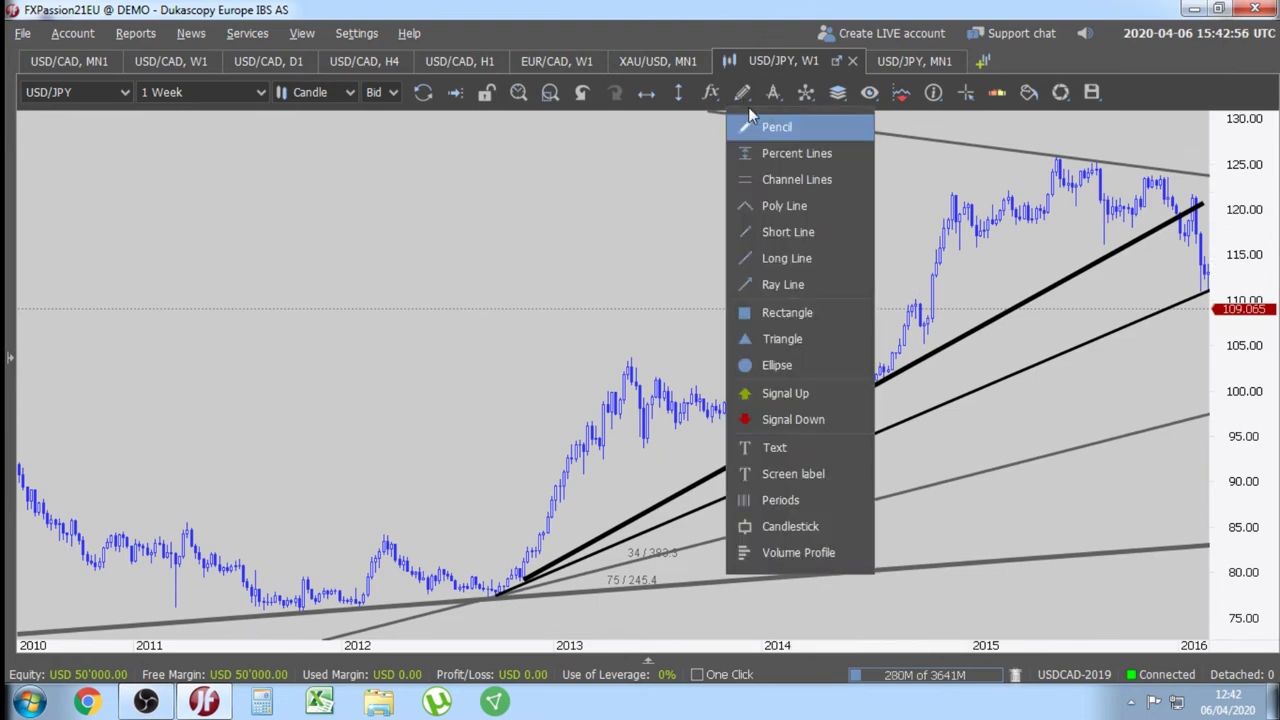
click(780, 341)
mouse_move(1160, 213)
mouse_down()
mouse_move(1168, 190)
mouse_move(1185, 245)
mouse_up()
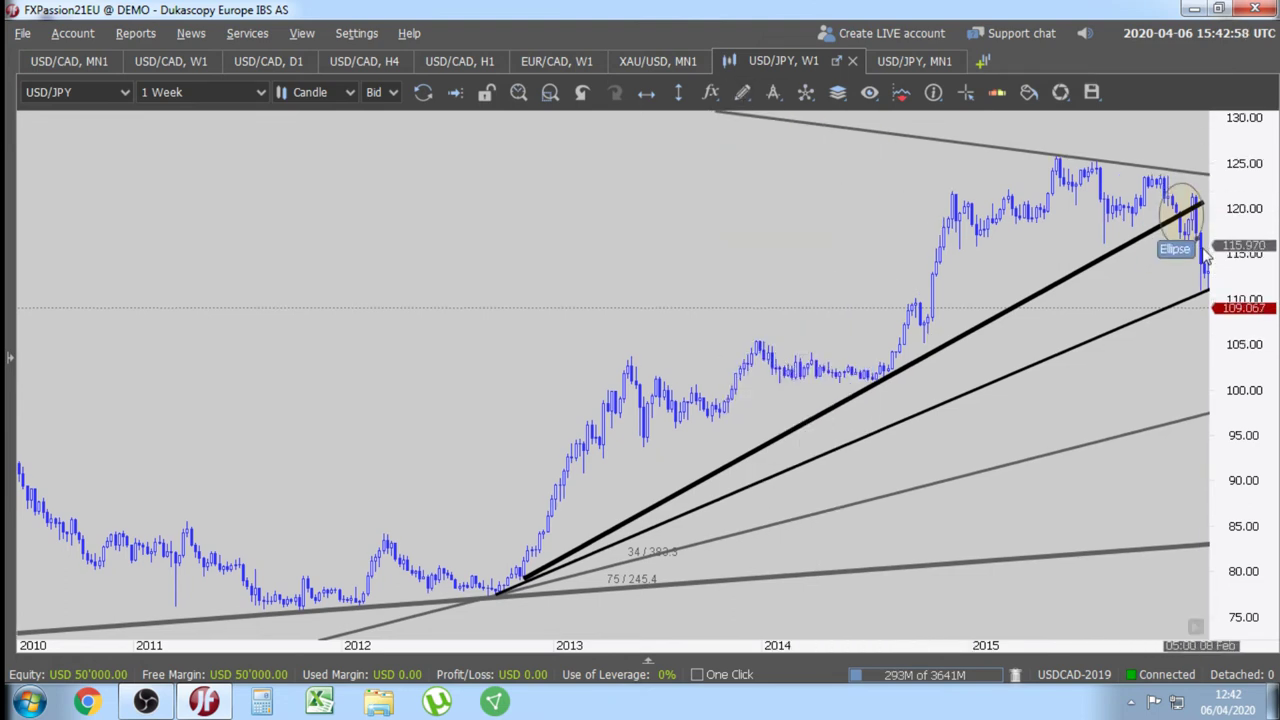
- Draw a second ellipse around the early-2016 candles where price meets the thinner black trend line, at about 111
drag(1129, 287, 1110, 279)
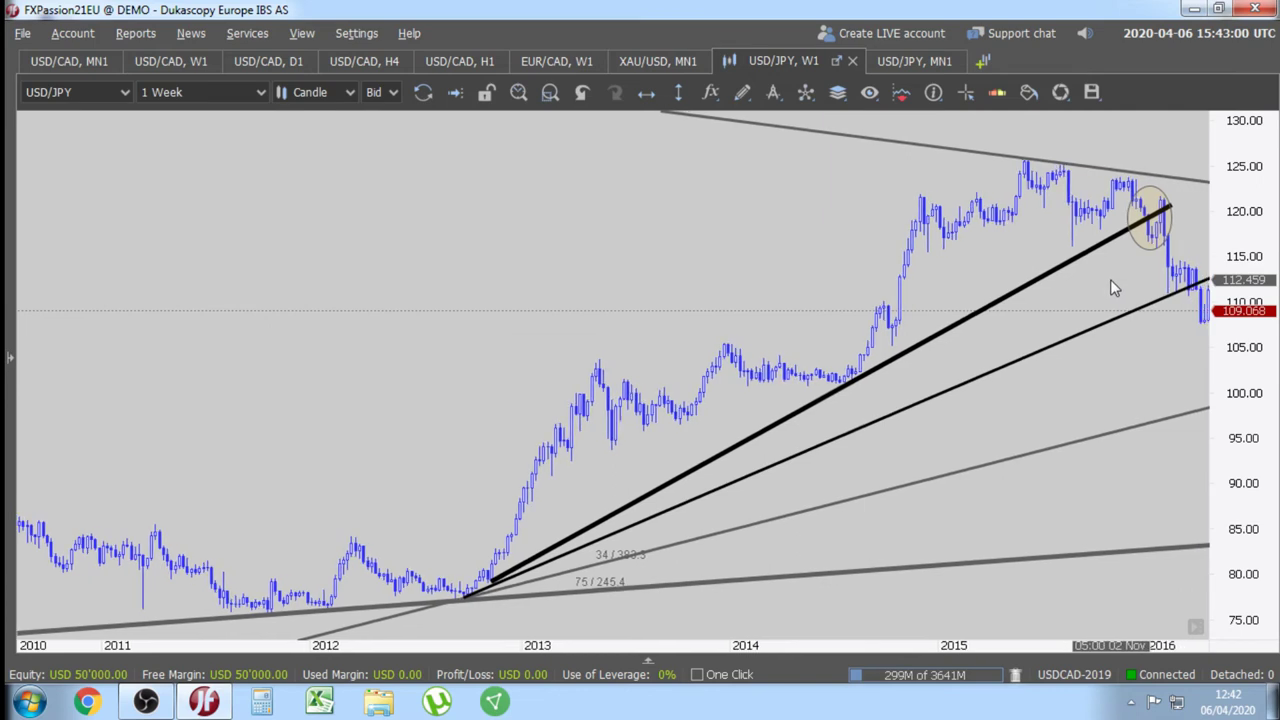
click(750, 95)
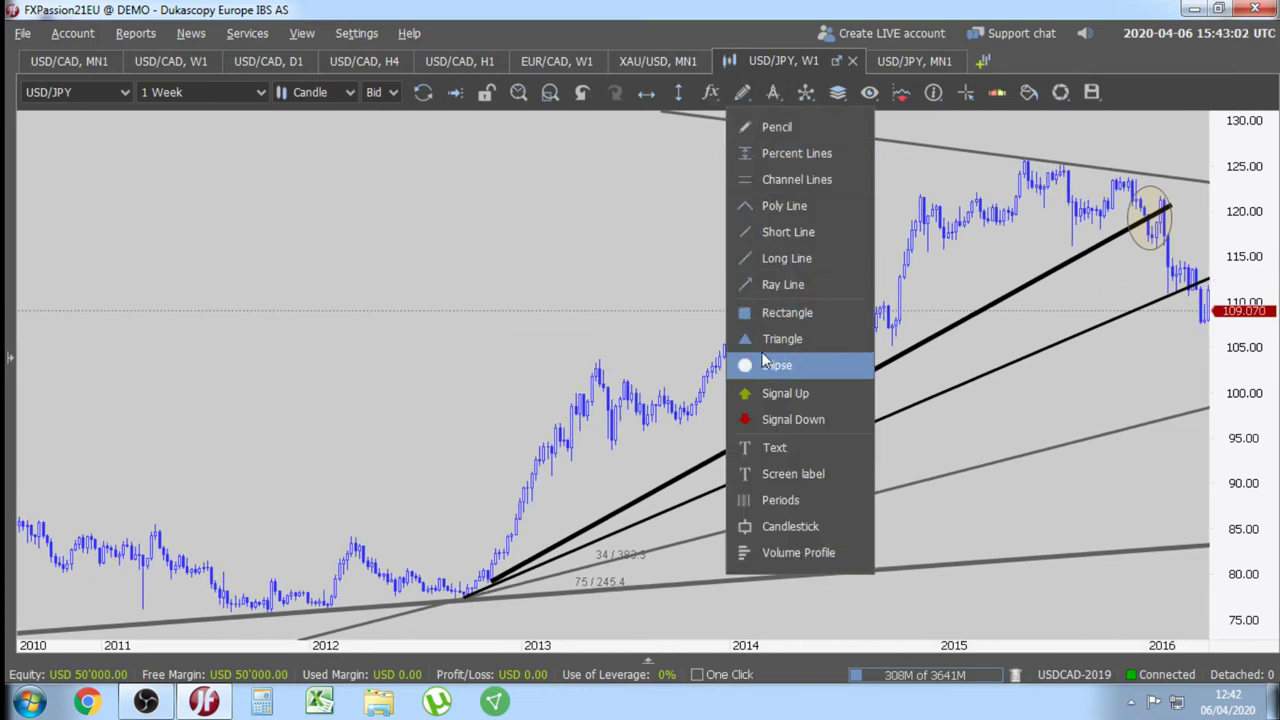
click(767, 364)
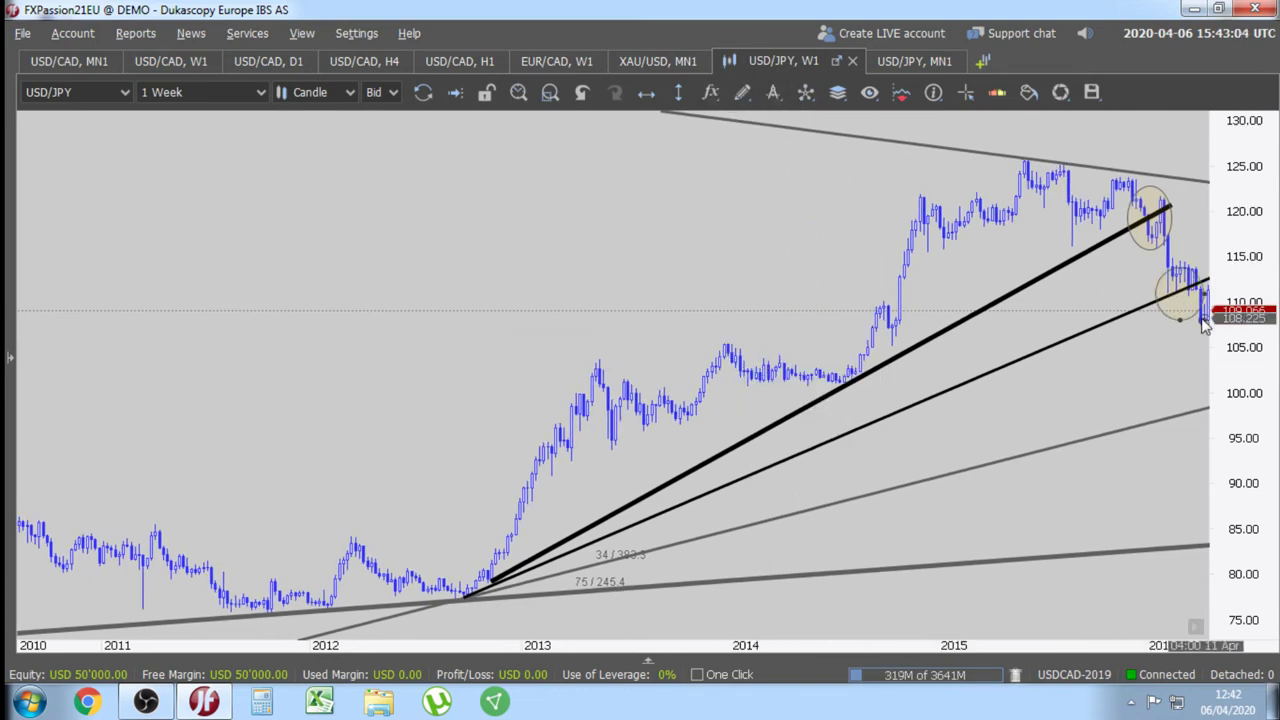
drag(1157, 363, 1116, 364)
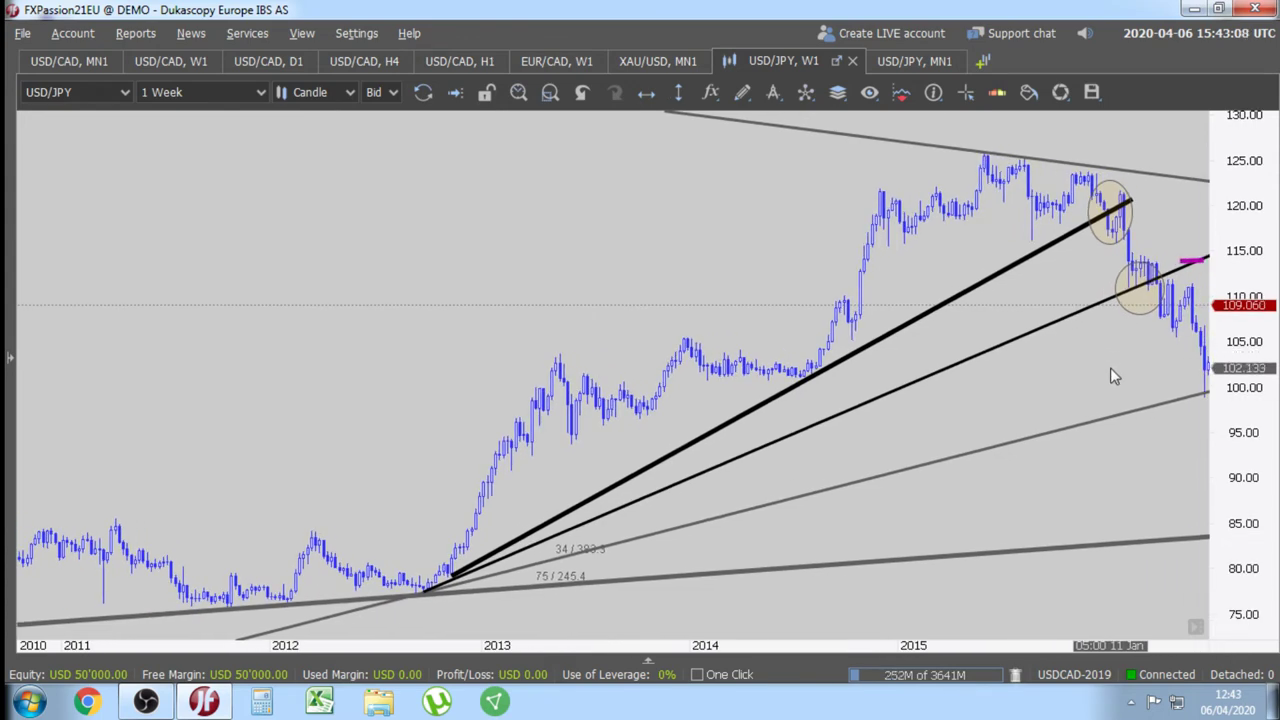
- Draw a narrow third ellipse around the mid-2016 low where price reaches the rising grey trend line, at about 100
scroll(1110, 367, up, 1)
scroll(1110, 367, up, 2)
drag(1098, 365, 1068, 368)
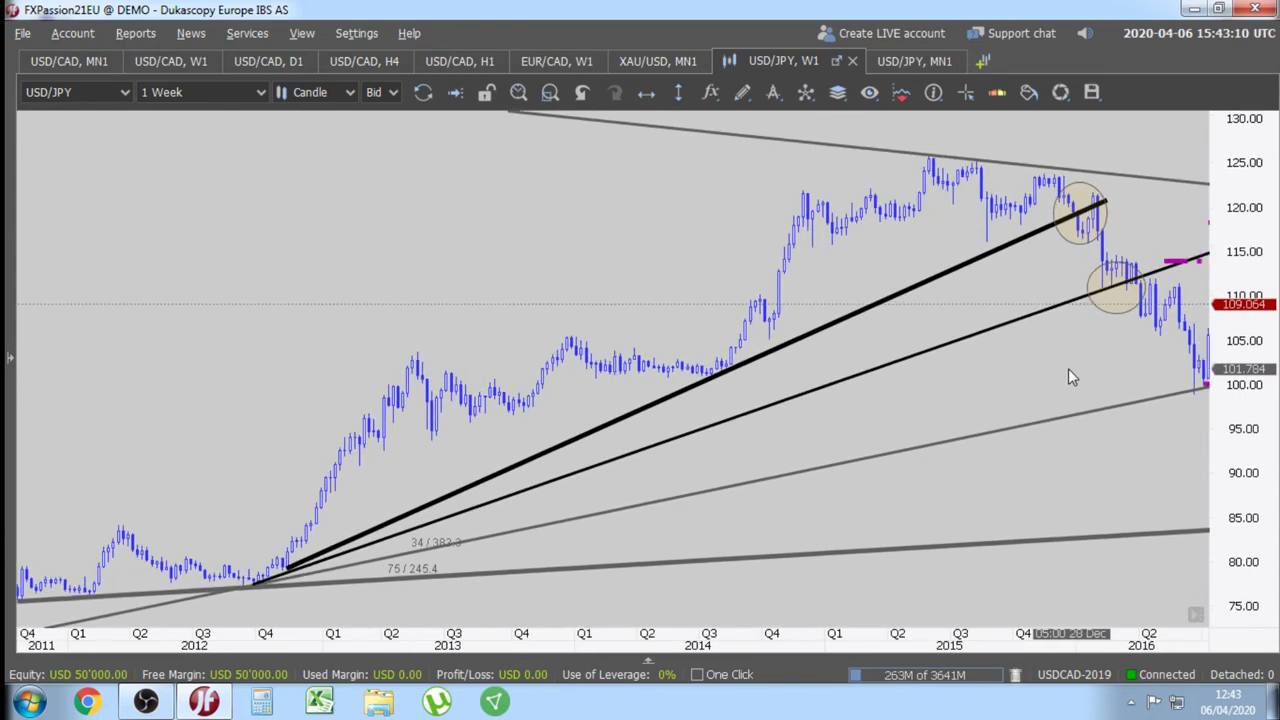
click(742, 92)
click(758, 366)
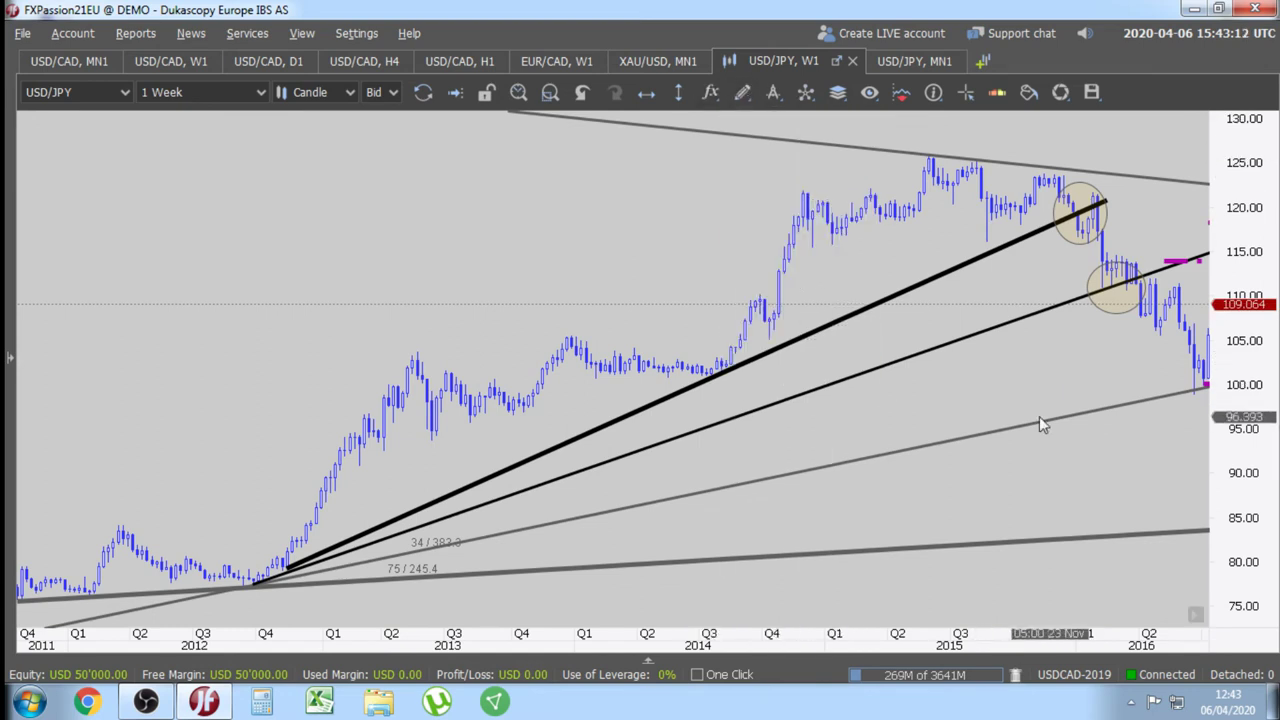
drag(1176, 358, 1212, 425)
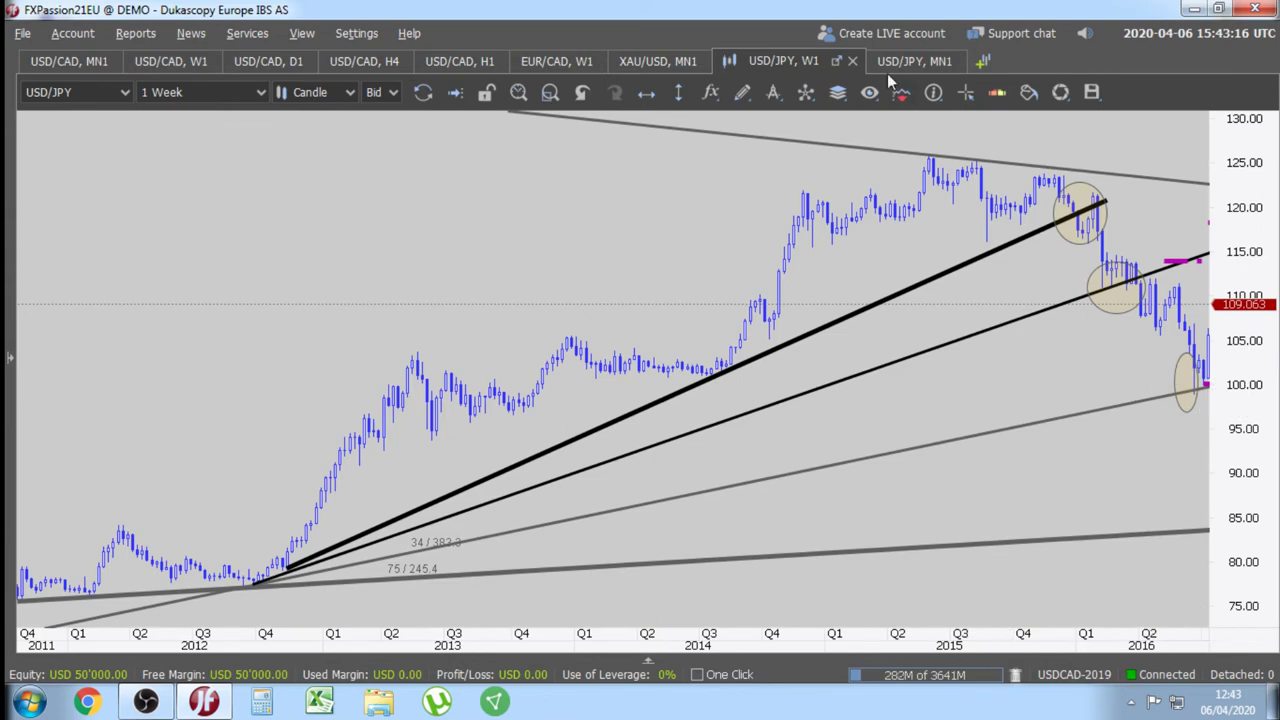
- On the 4-hour USD/CAD chart, move the magenta arrow to point at the Trading Concept note and centre the ellipse over its text
click(390, 62)
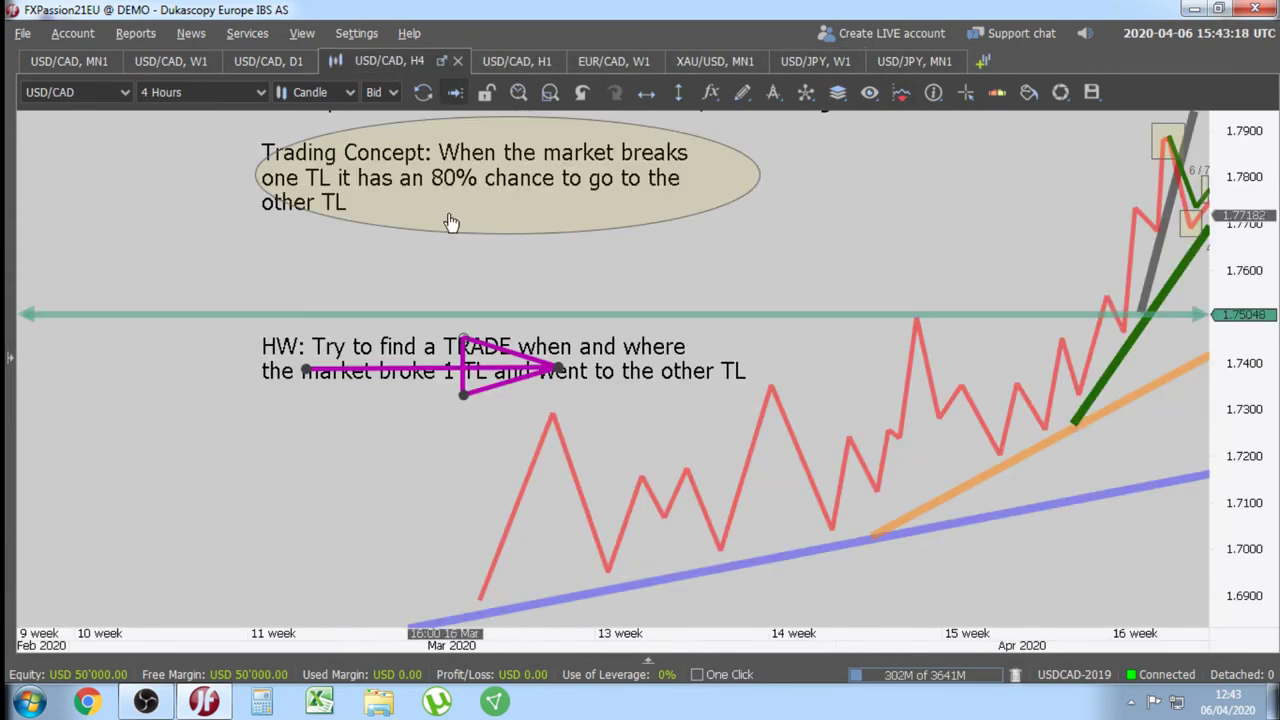
drag(450, 222, 692, 370)
drag(469, 492, 180, 285)
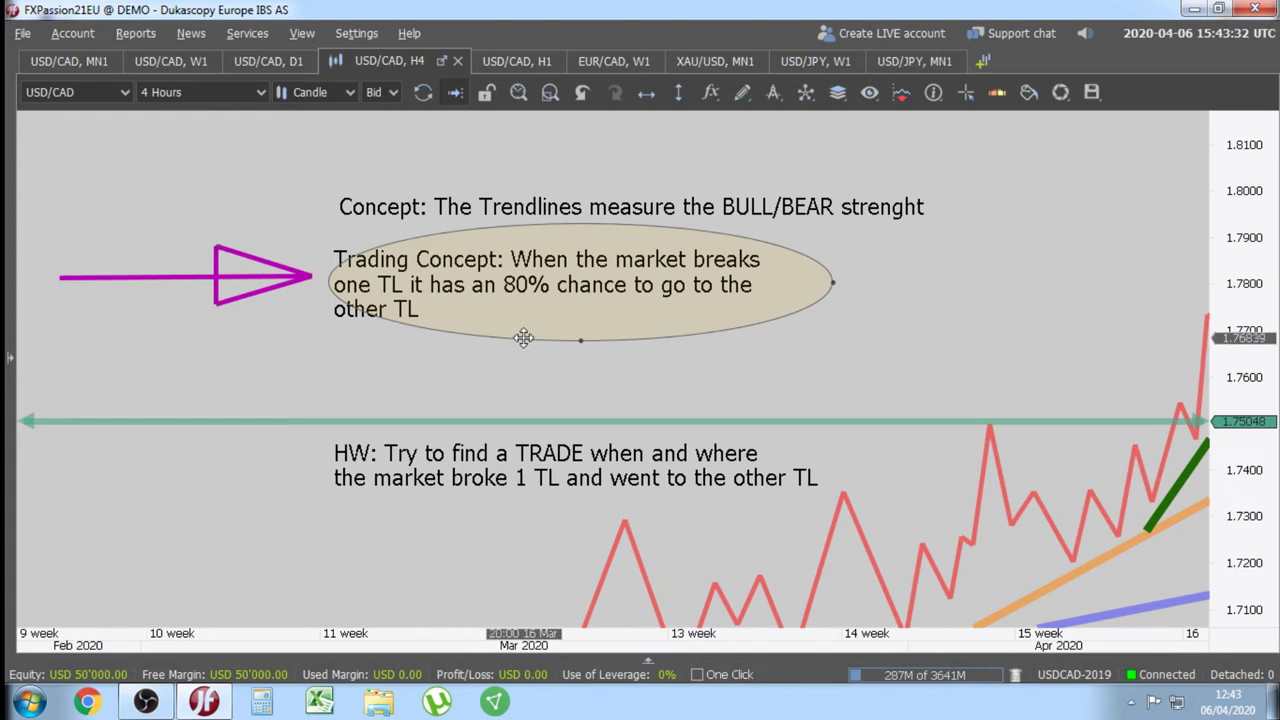
drag(577, 338, 580, 354)
drag(469, 229, 437, 218)
mouse_move(170, 288)
mouse_down()
mouse_move(220, 280)
mouse_move(158, 282)
mouse_move(181, 282)
mouse_up()
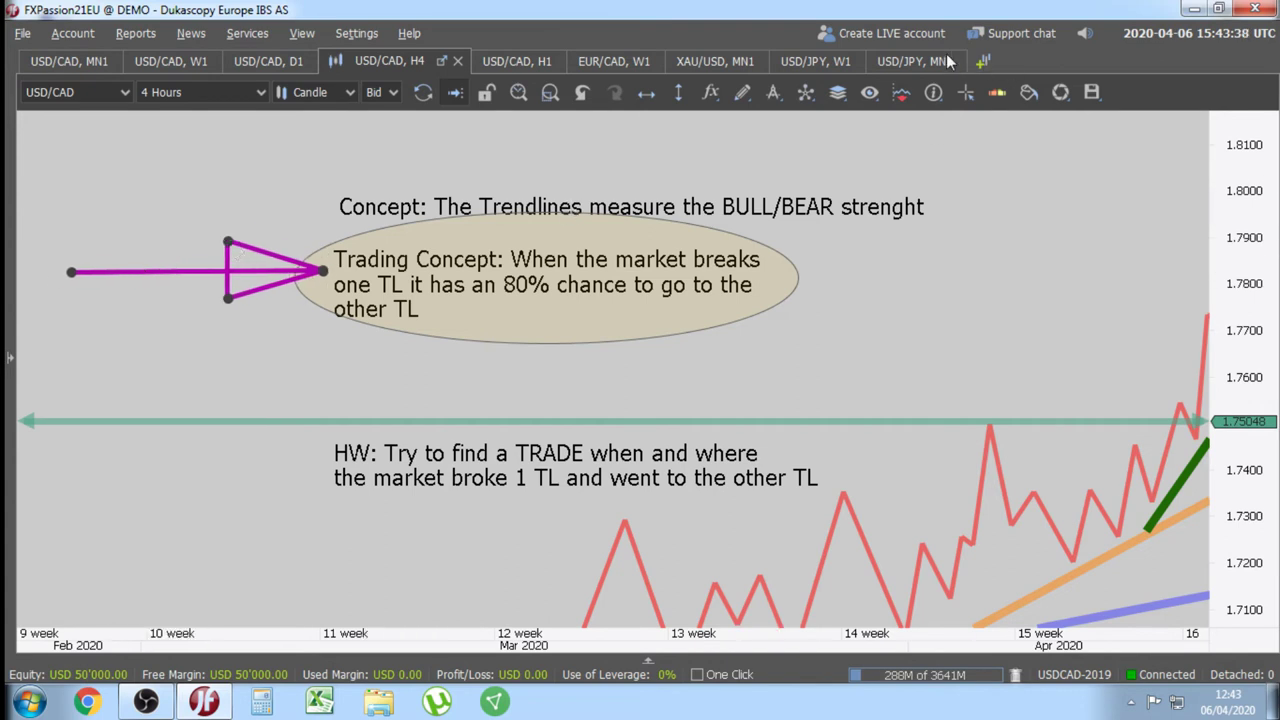
- On the weekly USD/JPY chart, draw a poly line arrow above the candles, from about 124 in early 2013 to about 119 in mid-2014
click(805, 61)
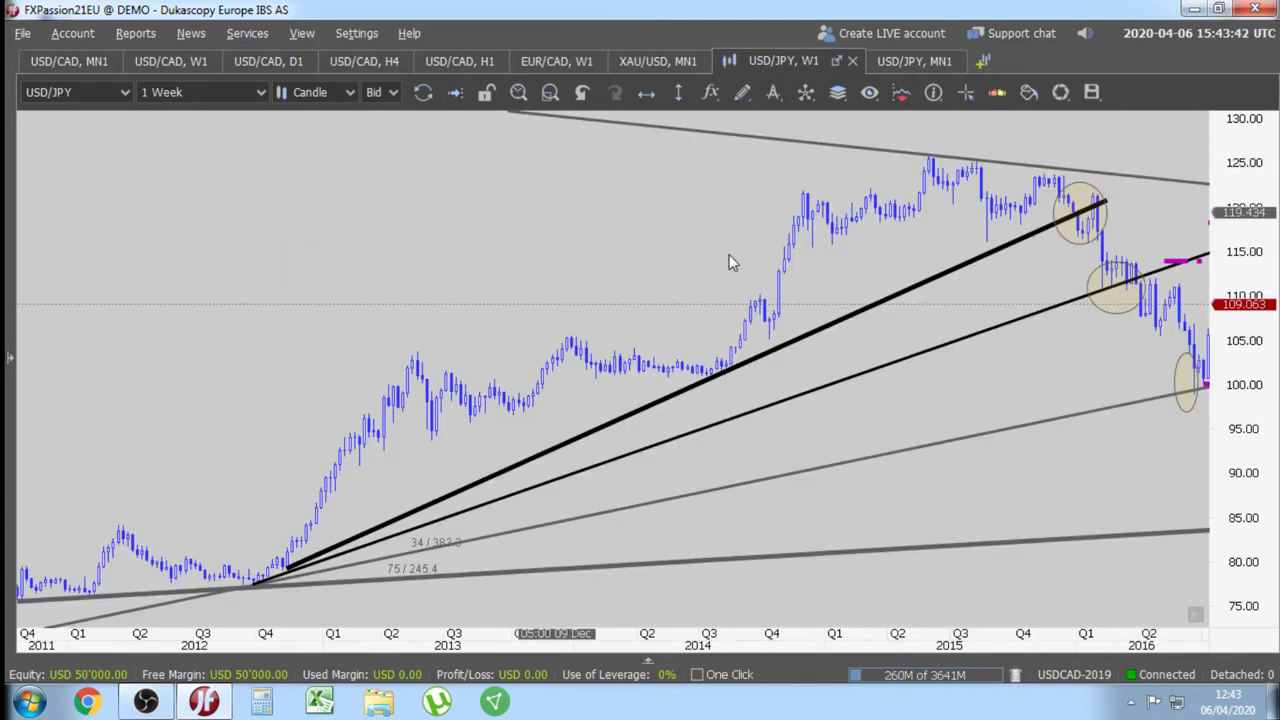
click(742, 92)
click(758, 180)
click(350, 194)
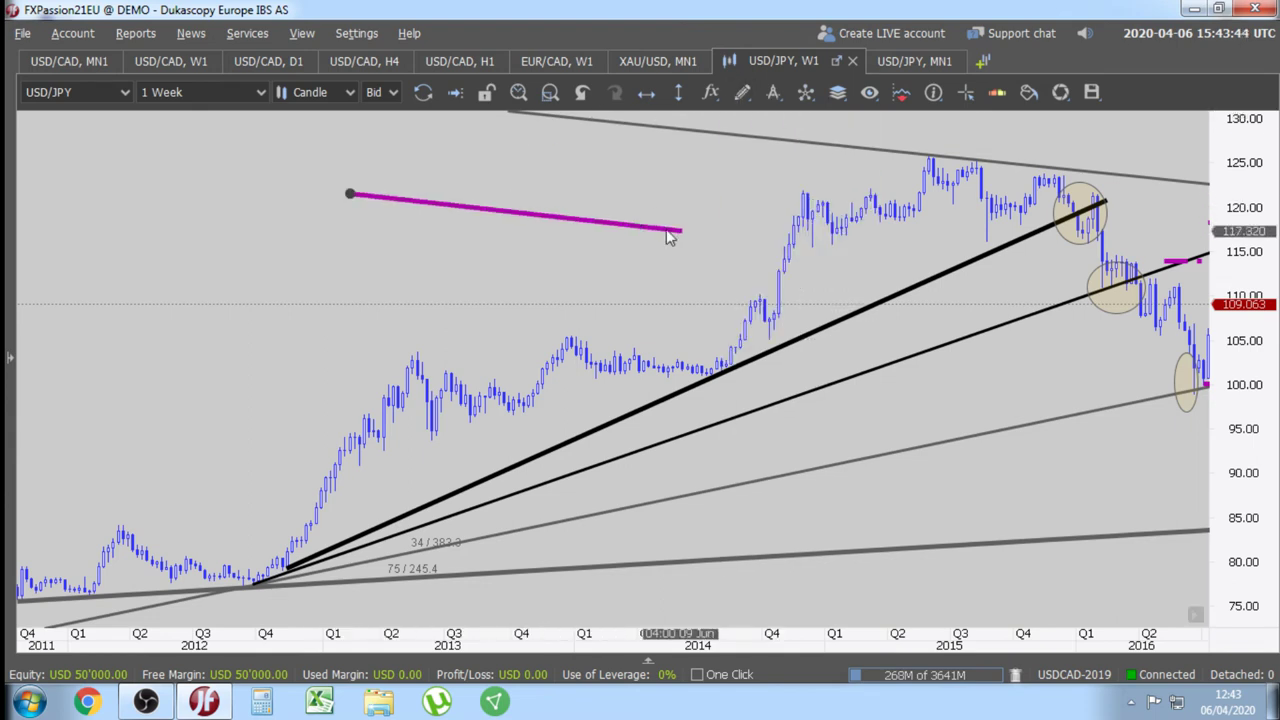
click(706, 238)
click(600, 177)
click(586, 261)
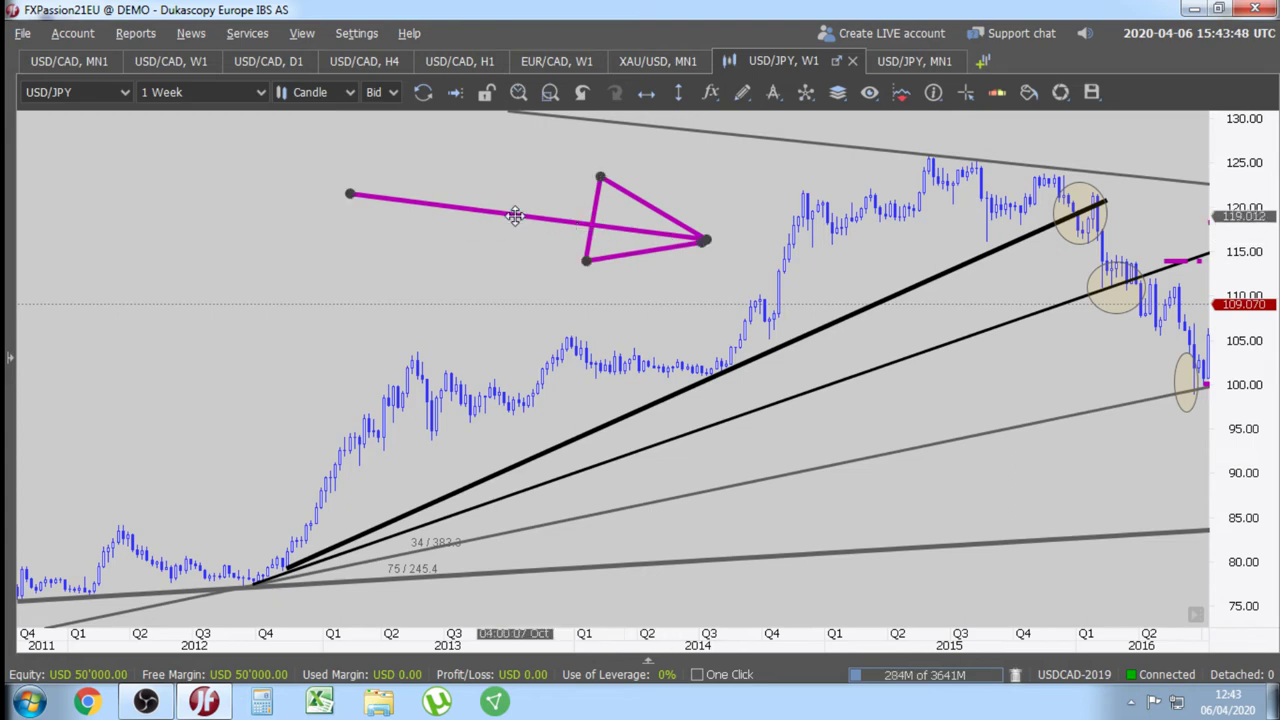
mouse_move(510, 212)
mouse_down()
mouse_move(842, 241)
mouse_move(873, 224)
mouse_move(950, 311)
mouse_move(850, 208)
mouse_move(860, 346)
mouse_move(838, 323)
mouse_move(813, 209)
mouse_move(766, 220)
mouse_move(983, 293)
mouse_move(506, 253)
mouse_up()
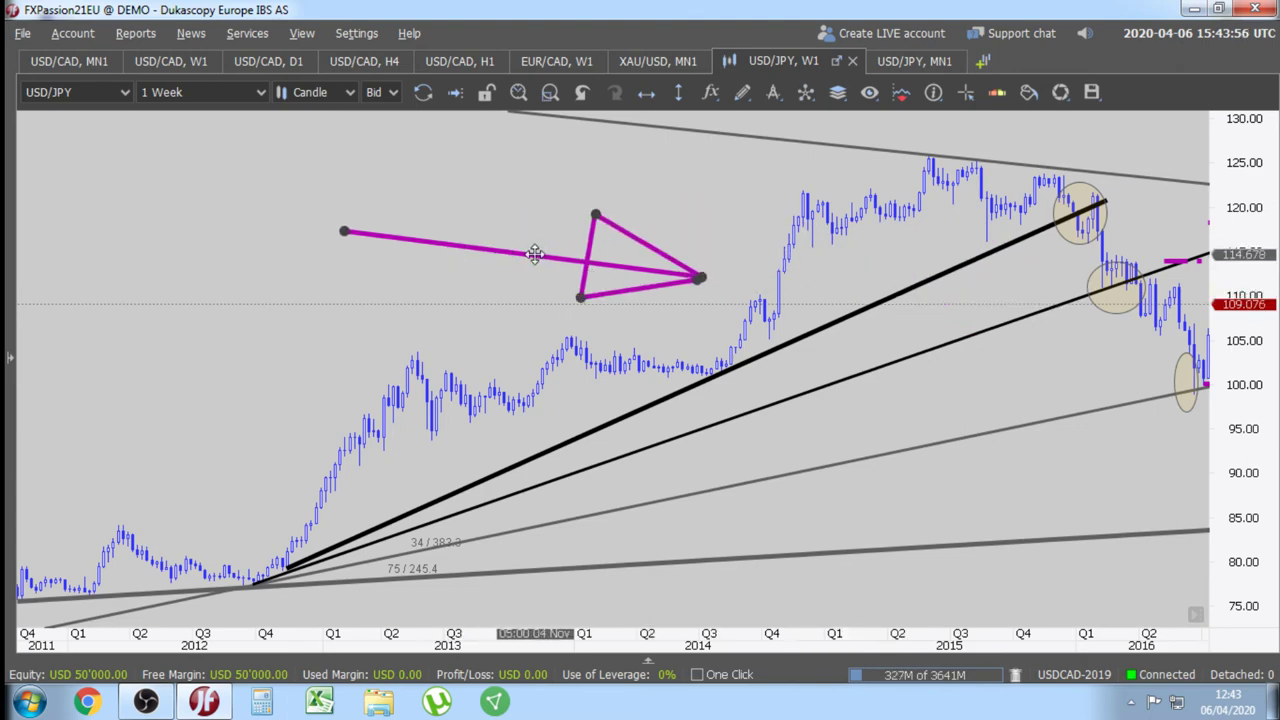
mouse_move(535, 254)
mouse_down()
mouse_move(777, 182)
mouse_move(555, 203)
mouse_up()
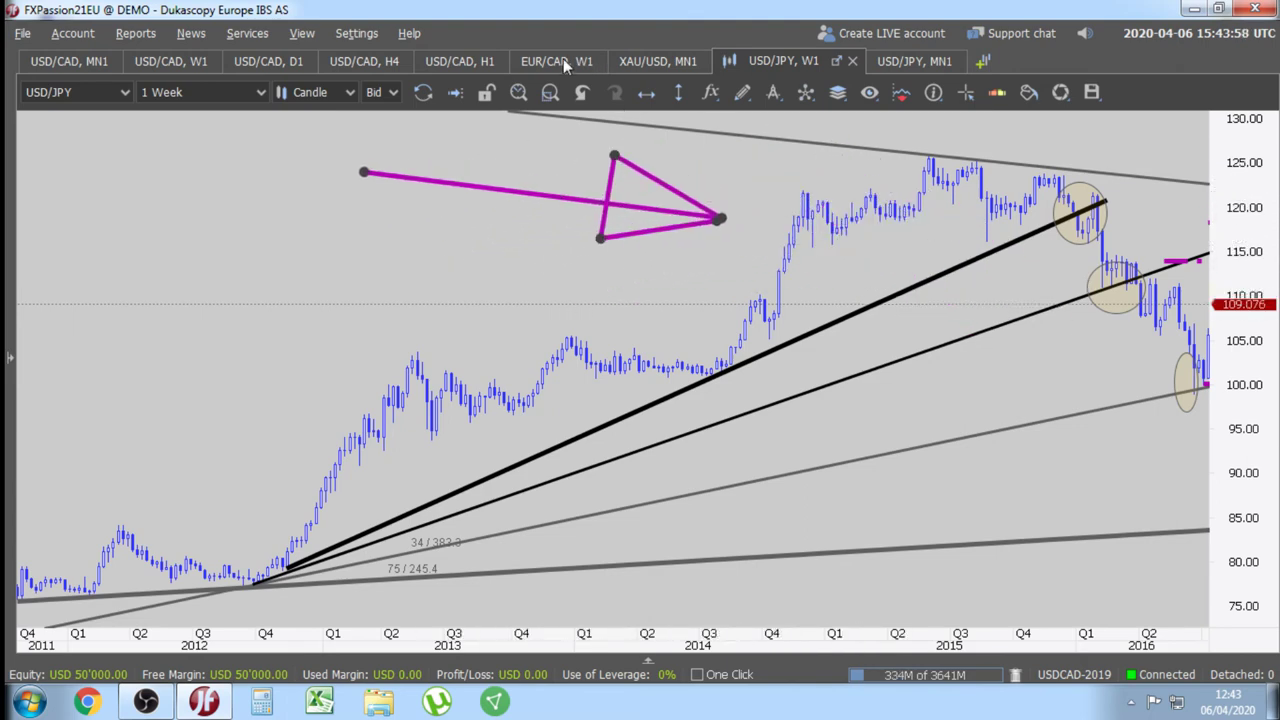
- Return to the 4-hour USD/CAD chart and shift the magenta arrow slightly away from the Trading Concept ellipse
click(563, 58)
click(465, 56)
click(348, 63)
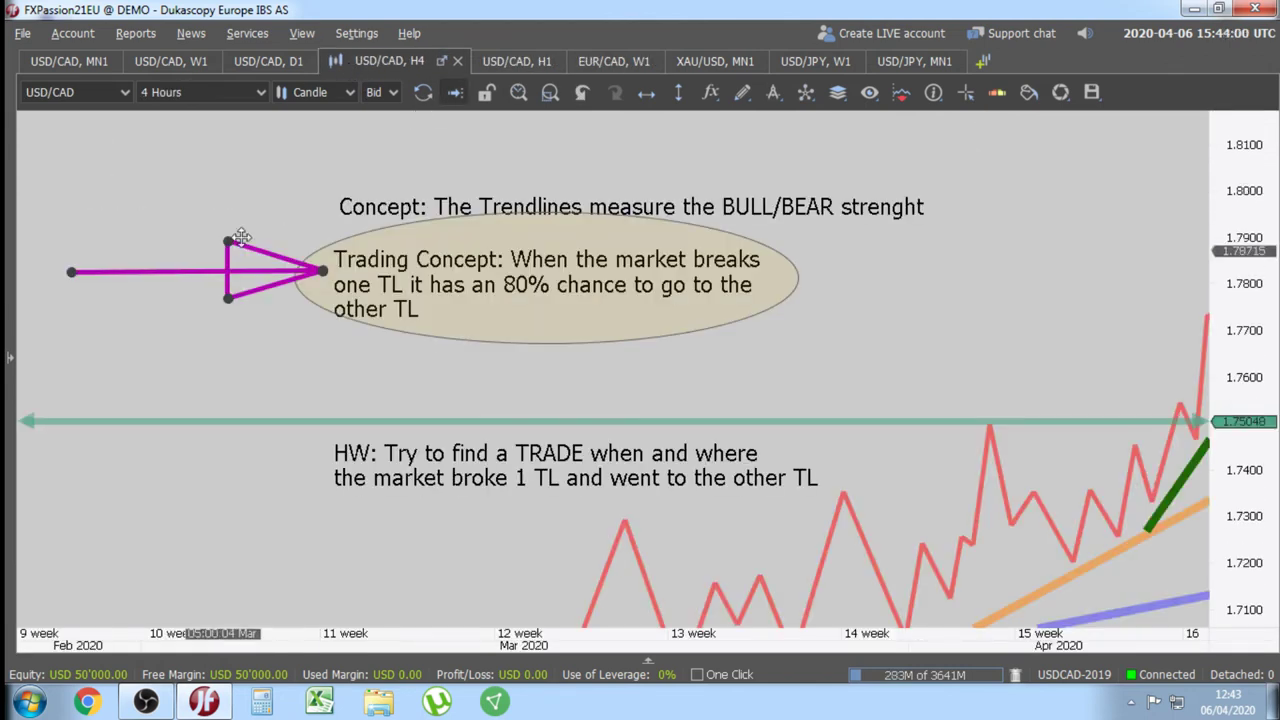
mouse_move(240, 237)
mouse_down()
mouse_move(171, 280)
mouse_move(230, 282)
mouse_move(183, 294)
mouse_move(251, 231)
mouse_move(267, 310)
mouse_move(120, 243)
mouse_move(206, 282)
mouse_move(160, 295)
mouse_move(146, 214)
mouse_move(140, 278)
mouse_move(196, 294)
mouse_move(116, 282)
mouse_move(129, 281)
mouse_up()
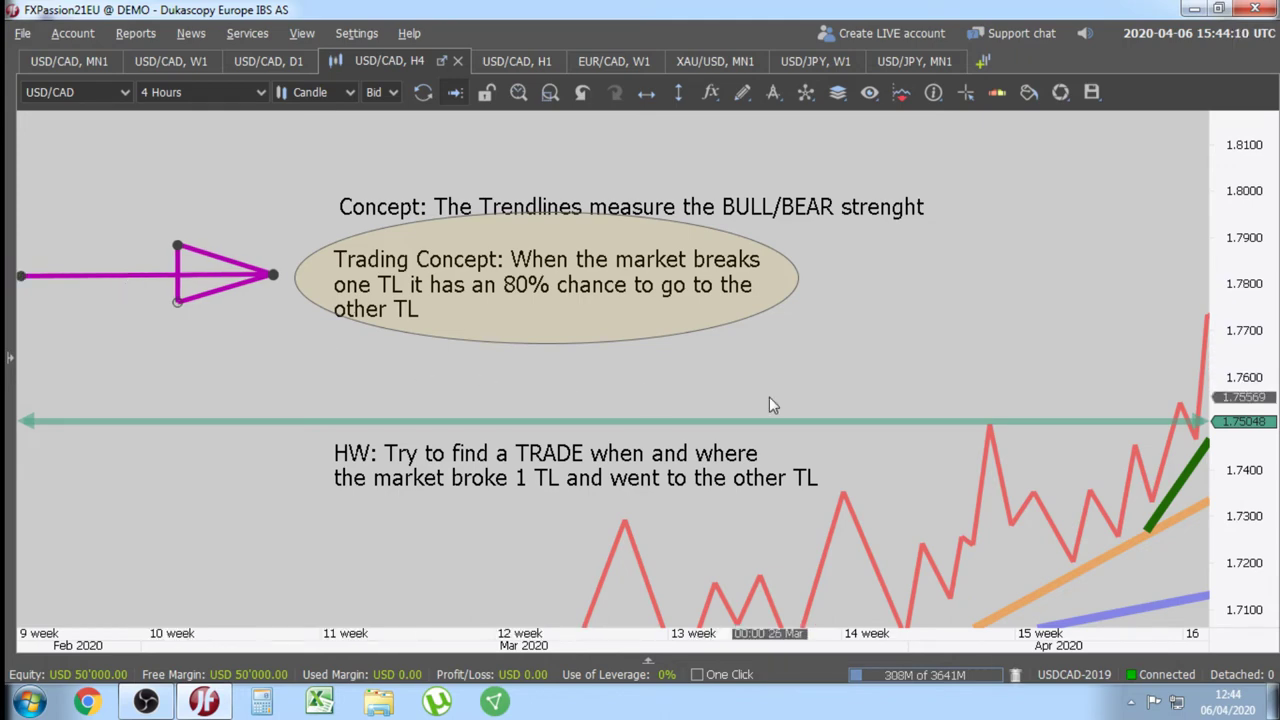
drag(769, 397, 738, 348)
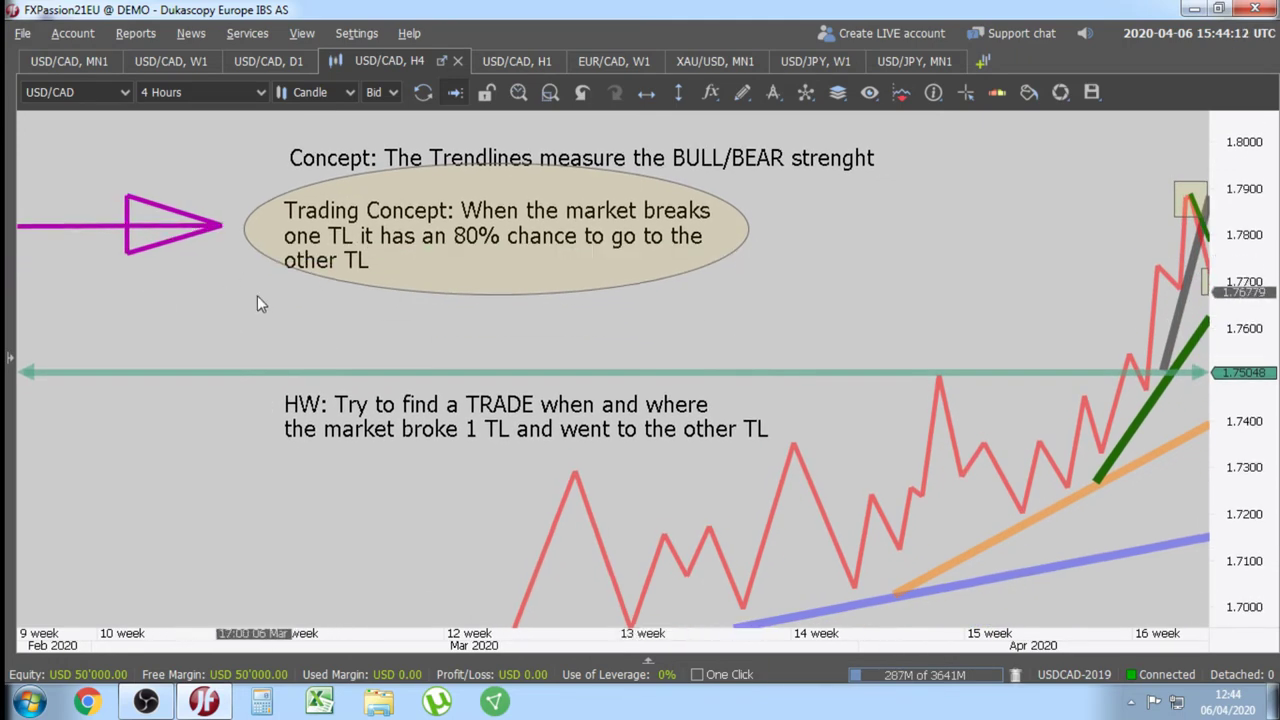
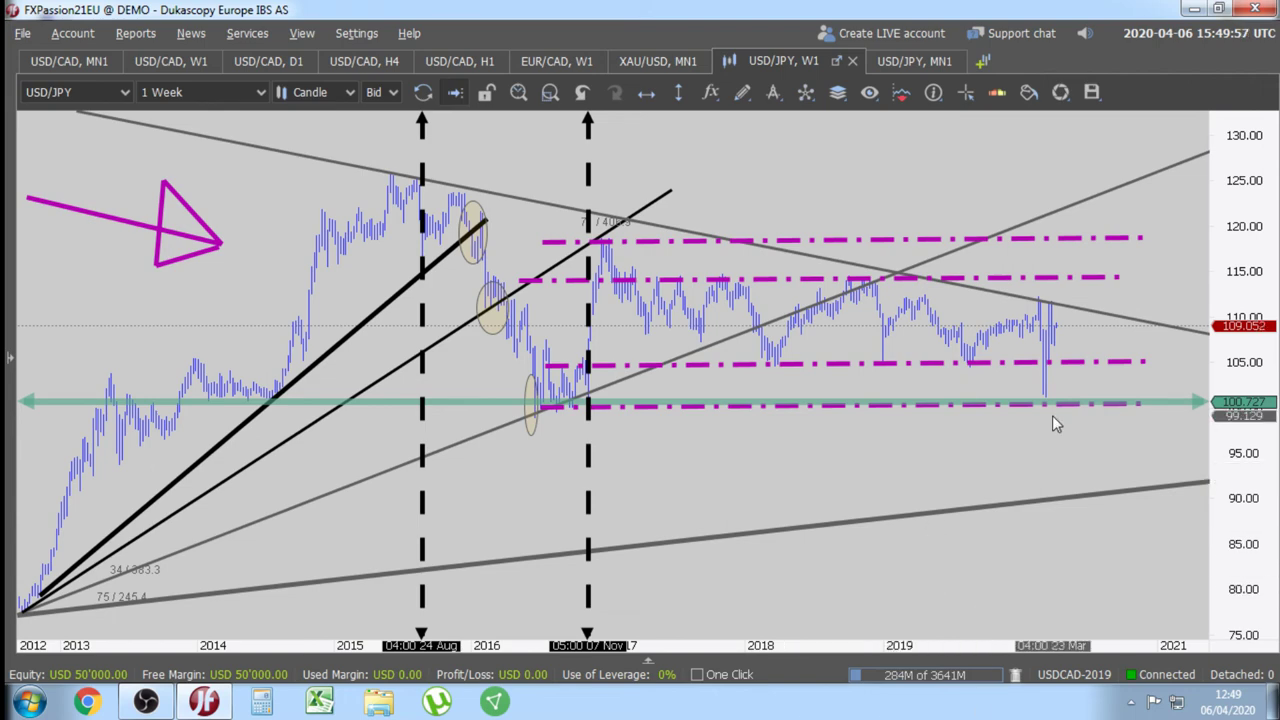
- On the weekly USD/JPY chart, draw an ellipse around the early-2020 part of the magenta dash-dot level at about 114
drag(1052, 415, 794, 508)
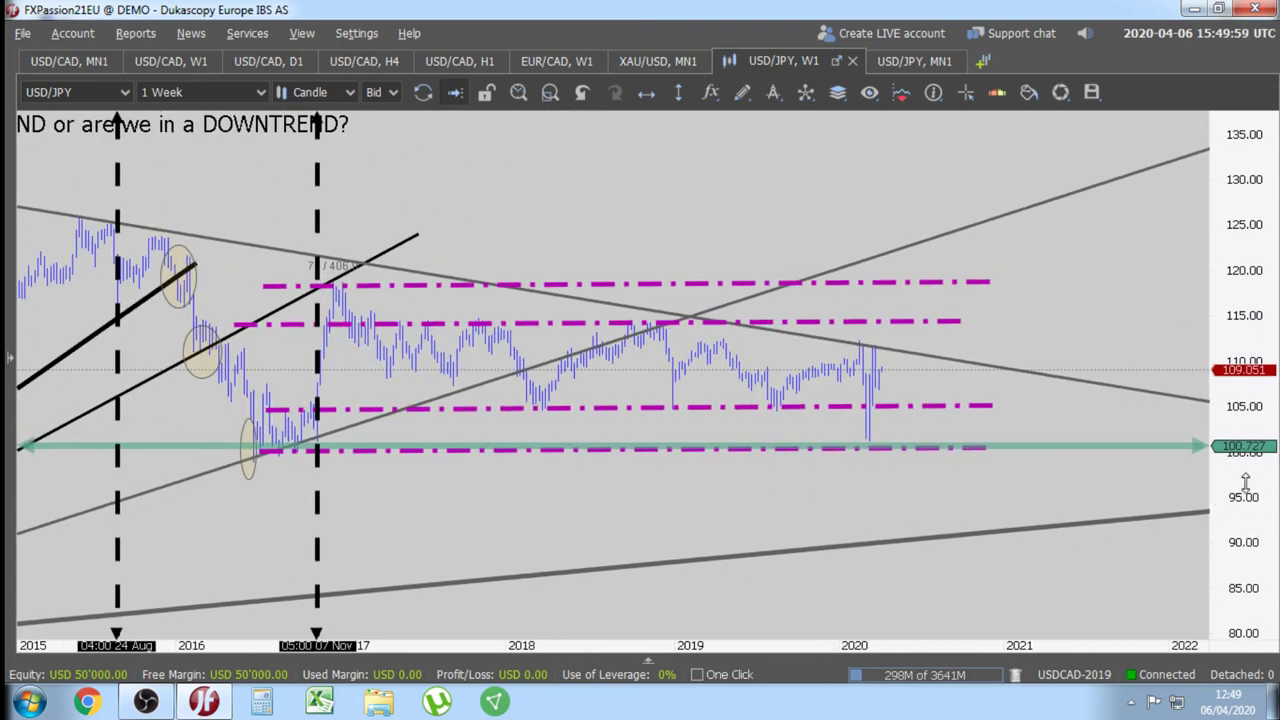
drag(1245, 478, 1240, 378)
drag(830, 525, 957, 534)
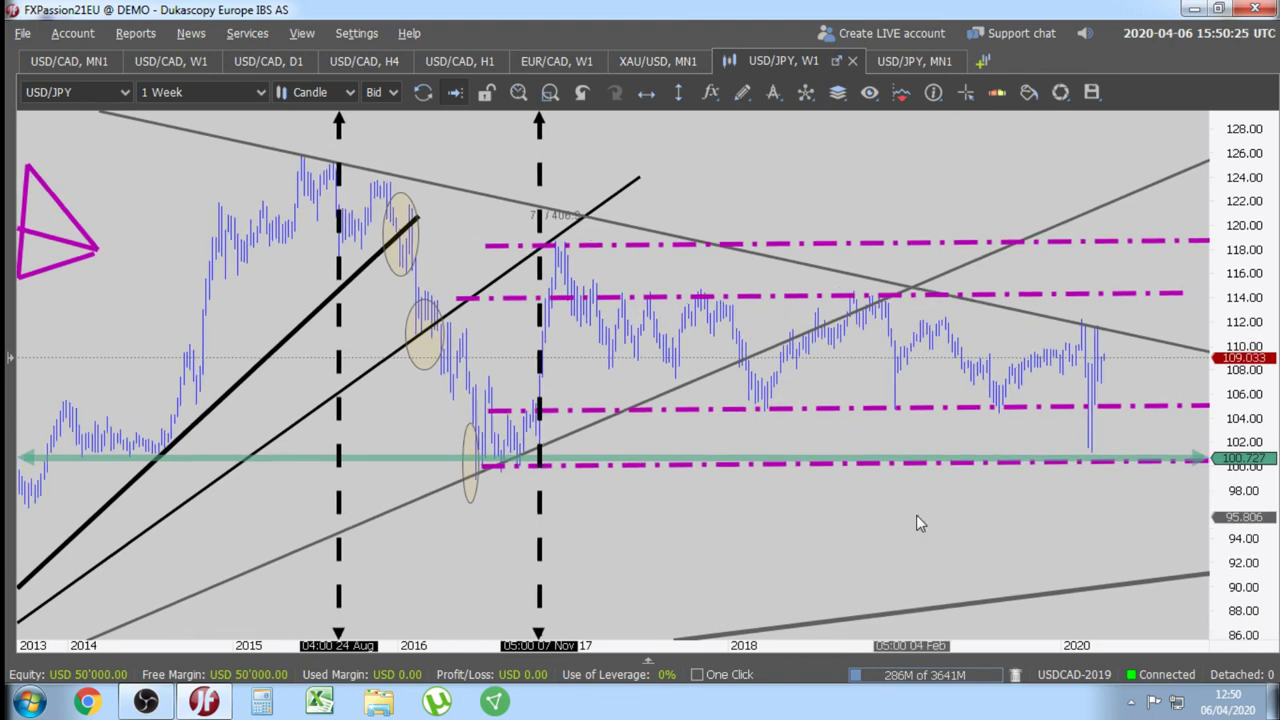
drag(917, 520, 857, 531)
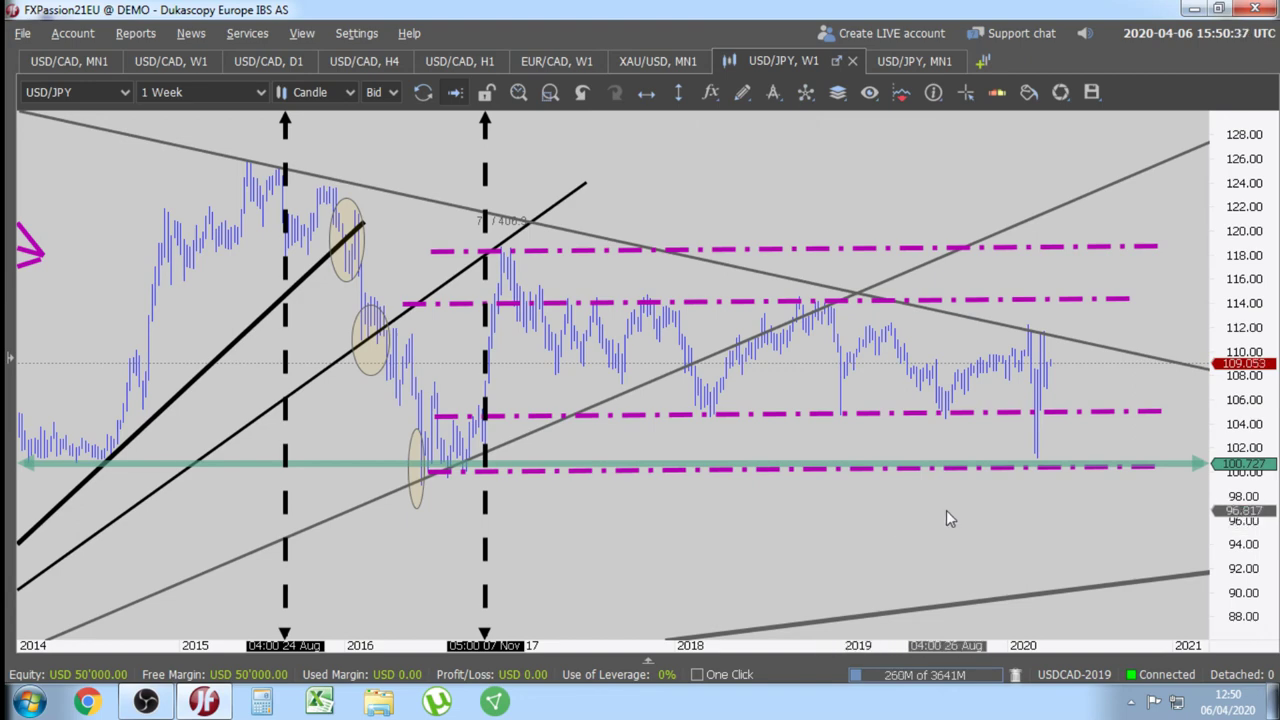
mouse_move(946, 510)
mouse_down()
mouse_move(897, 489)
mouse_move(781, 506)
mouse_up()
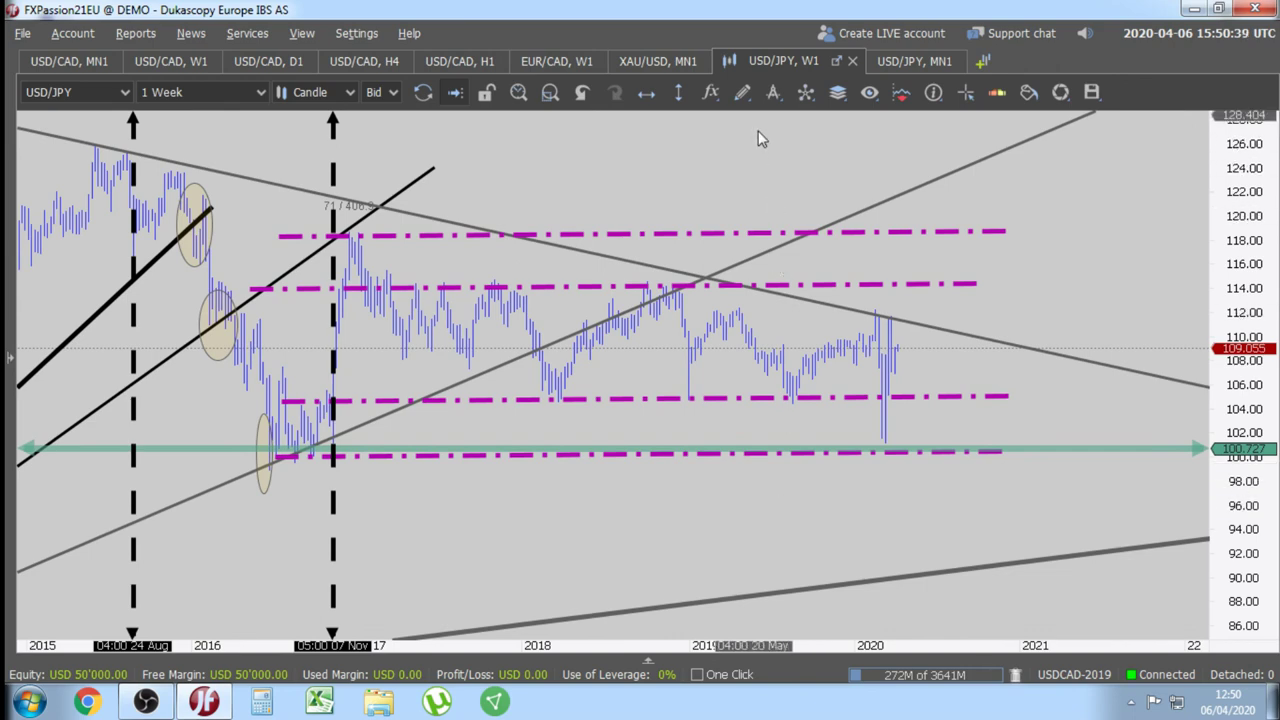
click(745, 95)
click(765, 366)
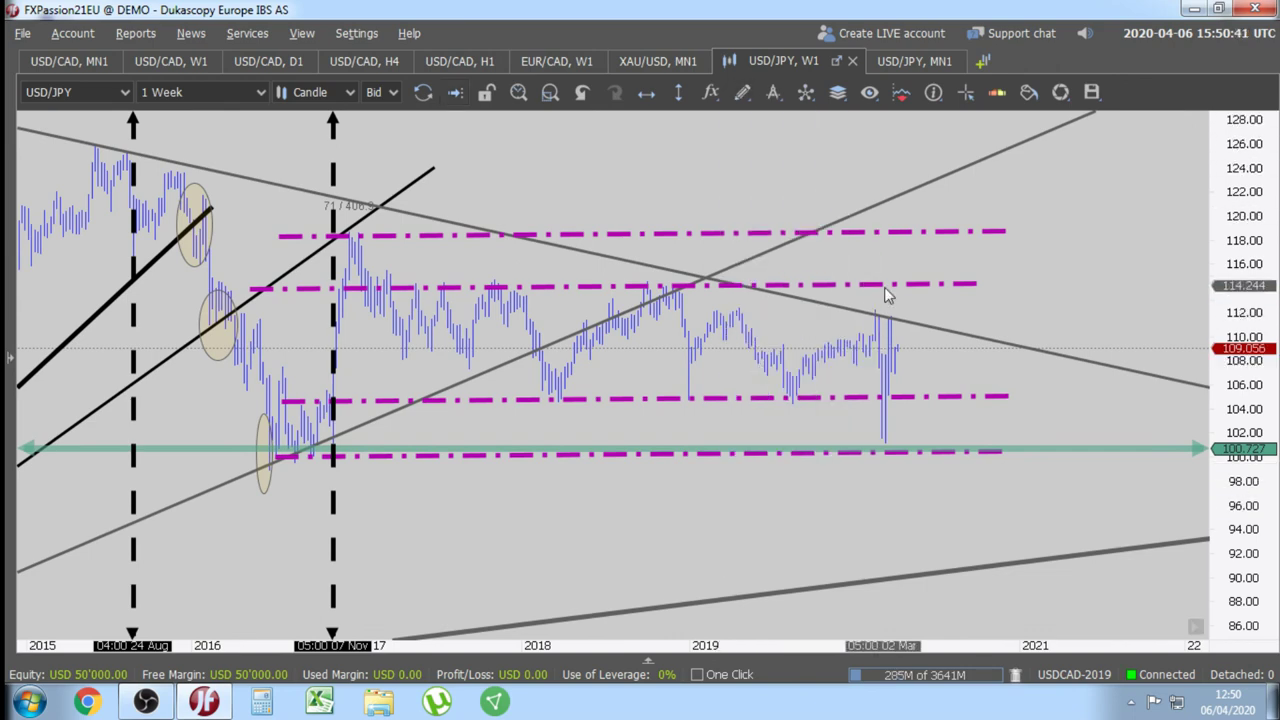
drag(853, 278, 935, 300)
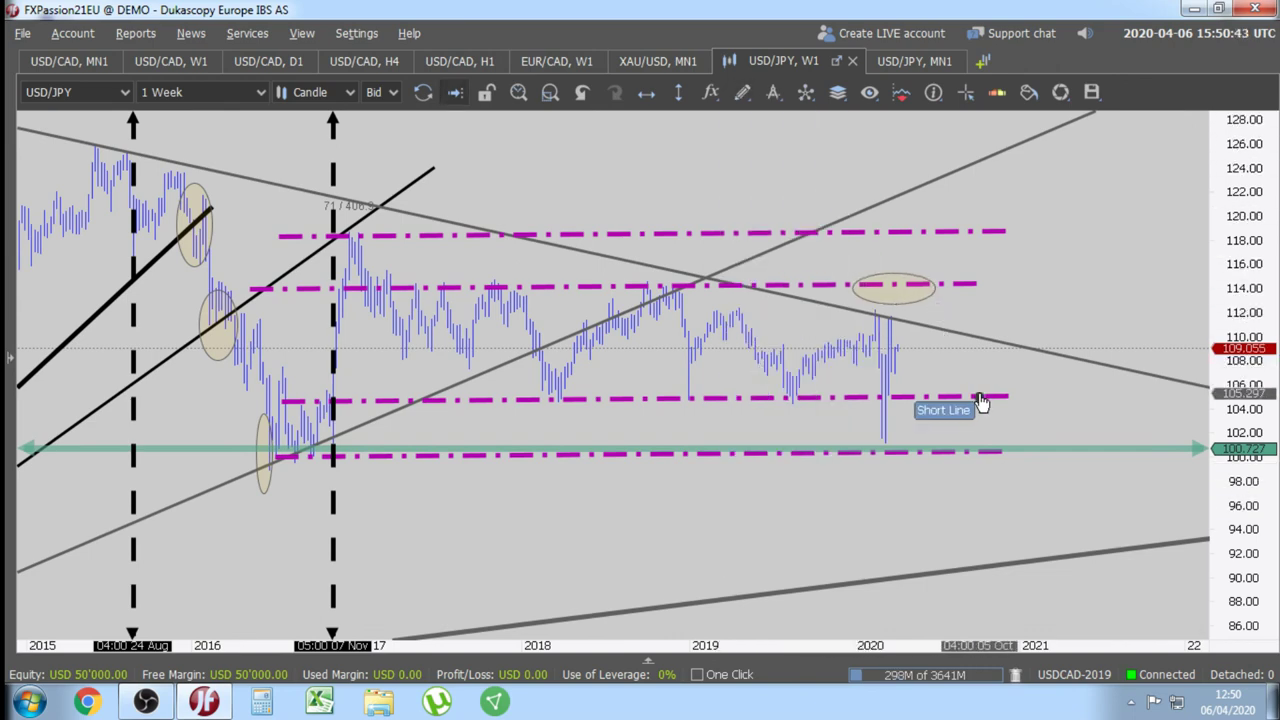
- Draw another ellipse around the 2020 part of the uppermost magenta dash-dot level, at about 118.7
click(743, 93)
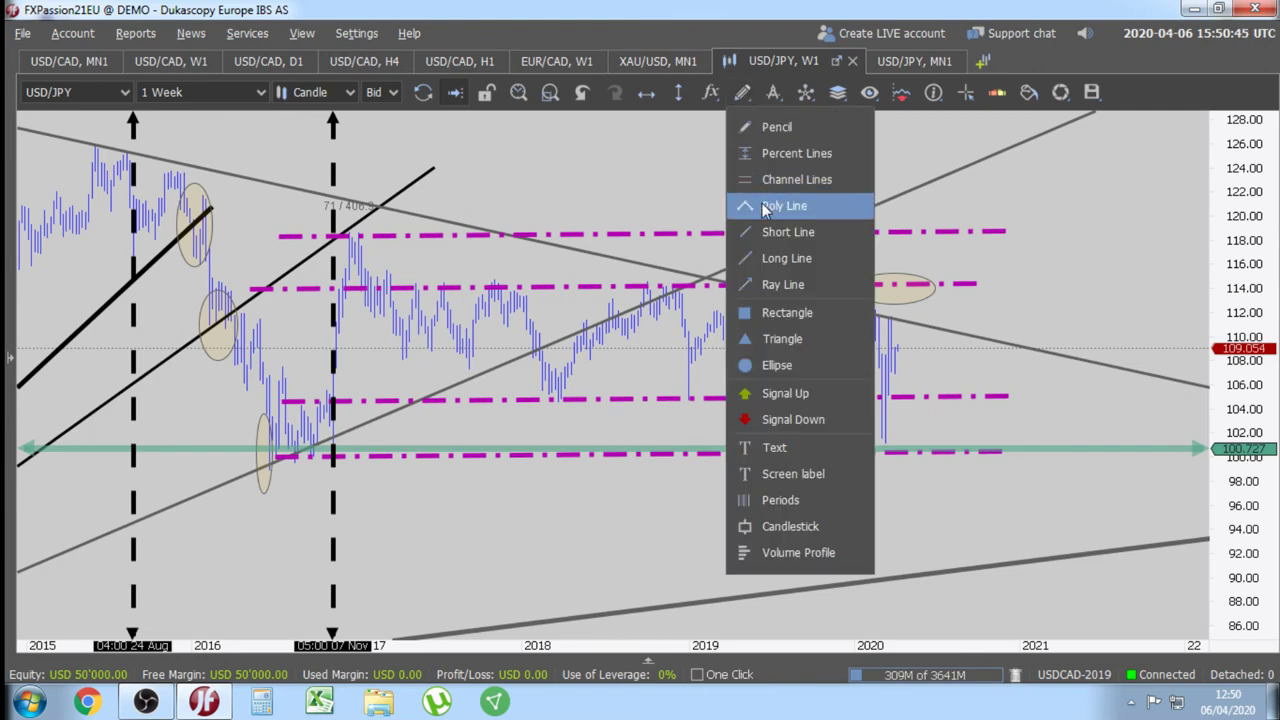
click(770, 365)
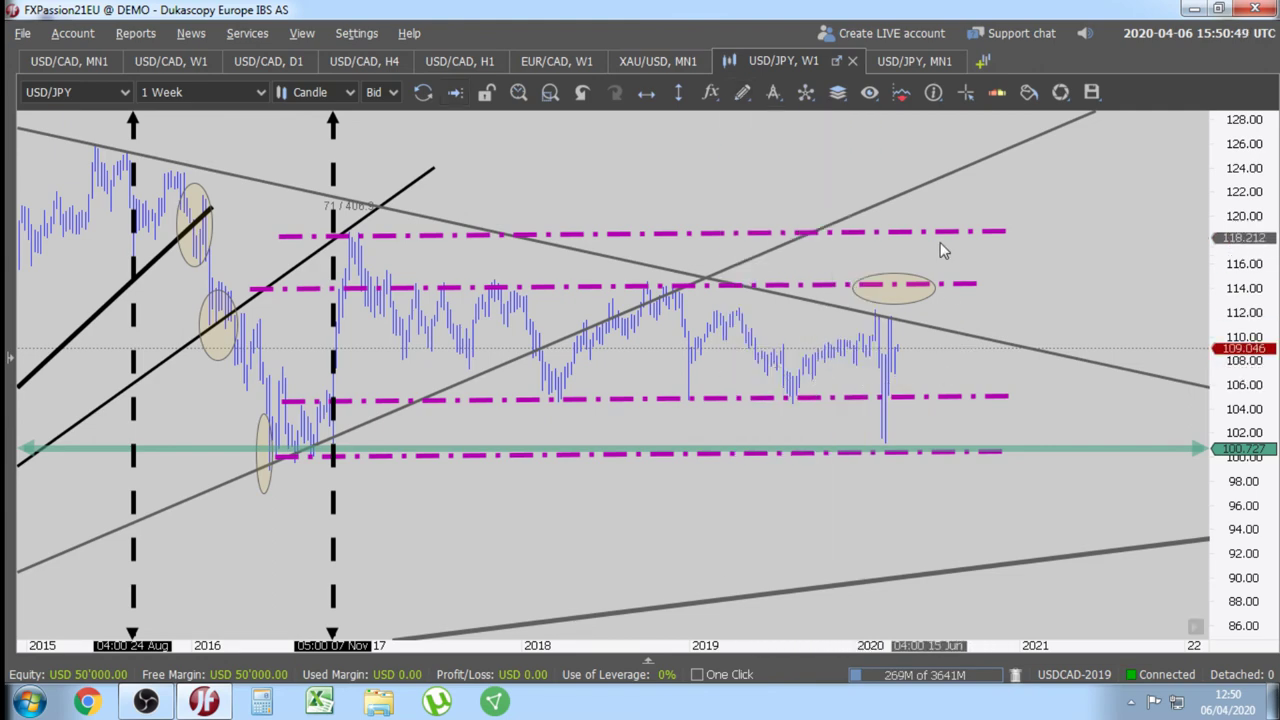
mouse_move(883, 220)
mouse_down()
mouse_move(906, 242)
mouse_move(982, 248)
mouse_up()
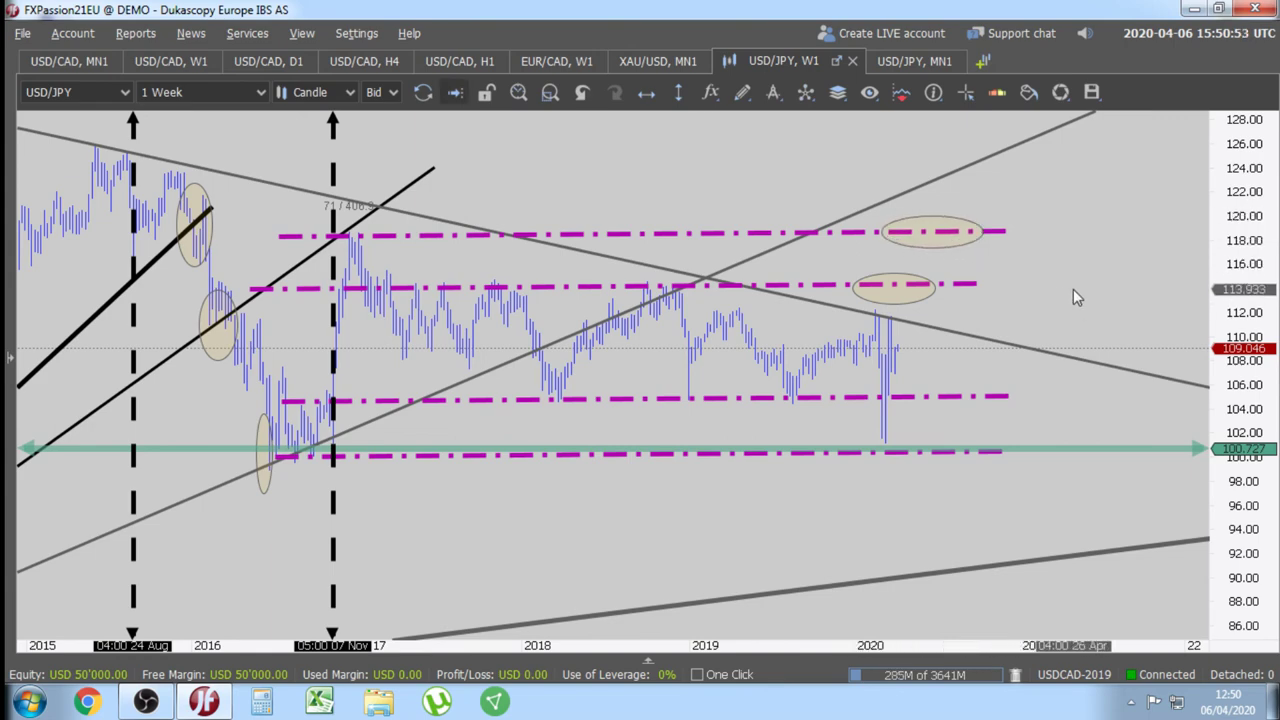
- Trace the price swings with a poly line from about 101 in mid-2016, through the 118, 114 and 113 highs, to about 101 in early 2020
click(742, 92)
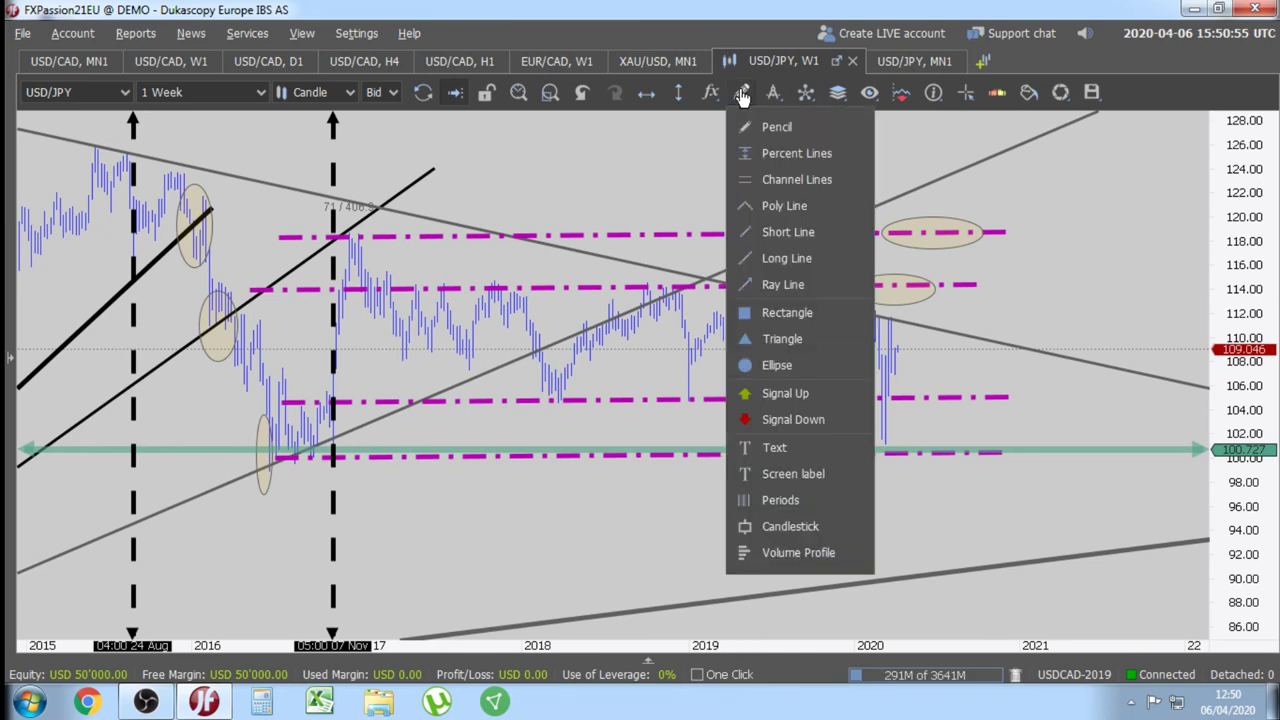
click(784, 205)
click(291, 427)
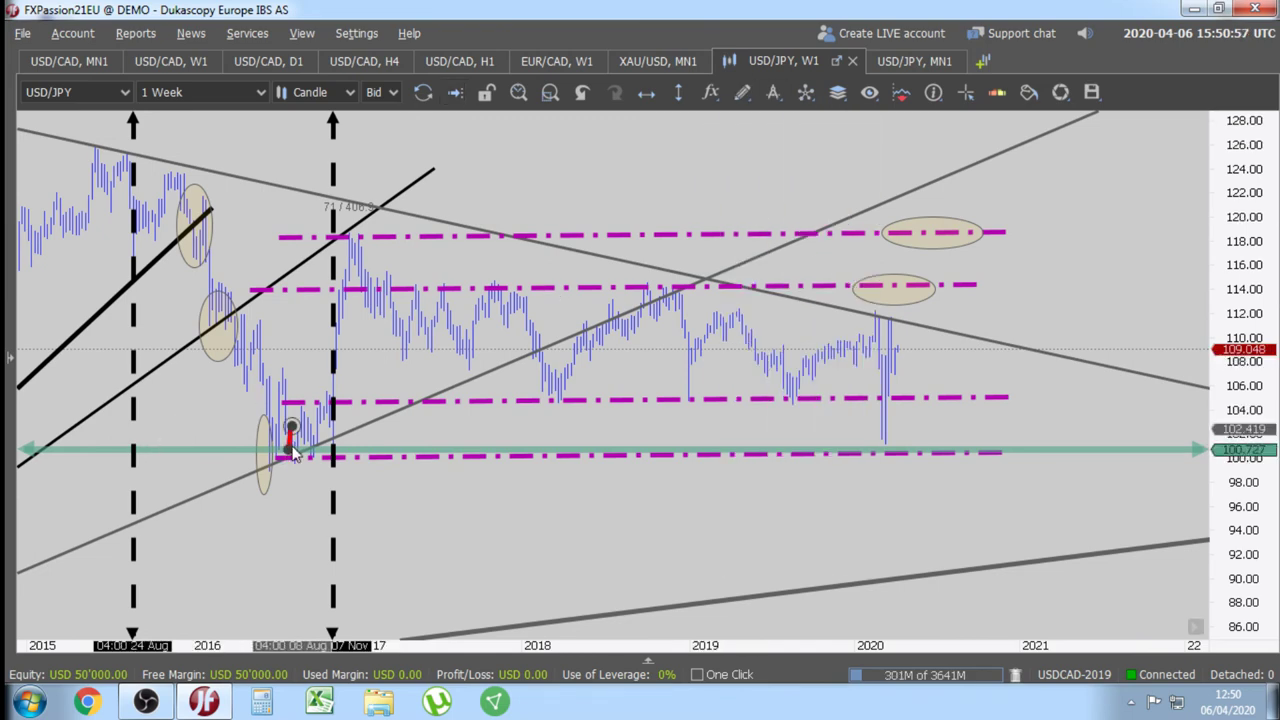
click(355, 243)
click(540, 390)
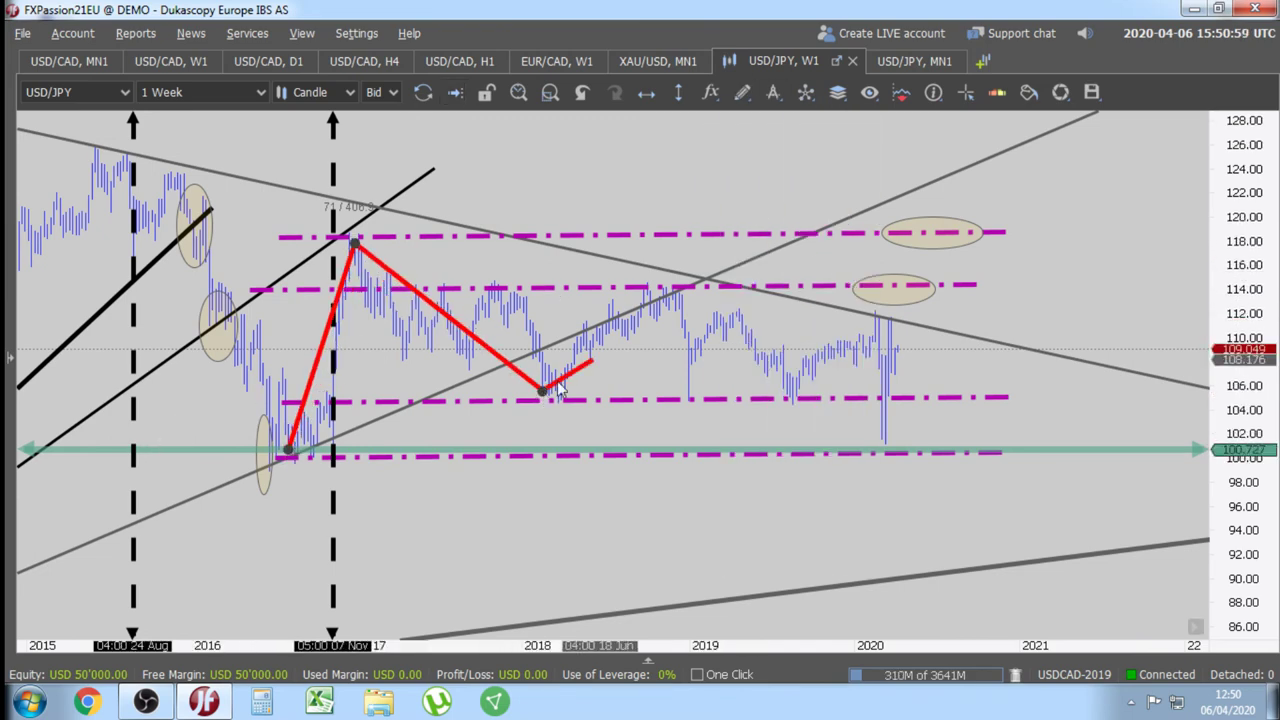
click(653, 289)
click(679, 387)
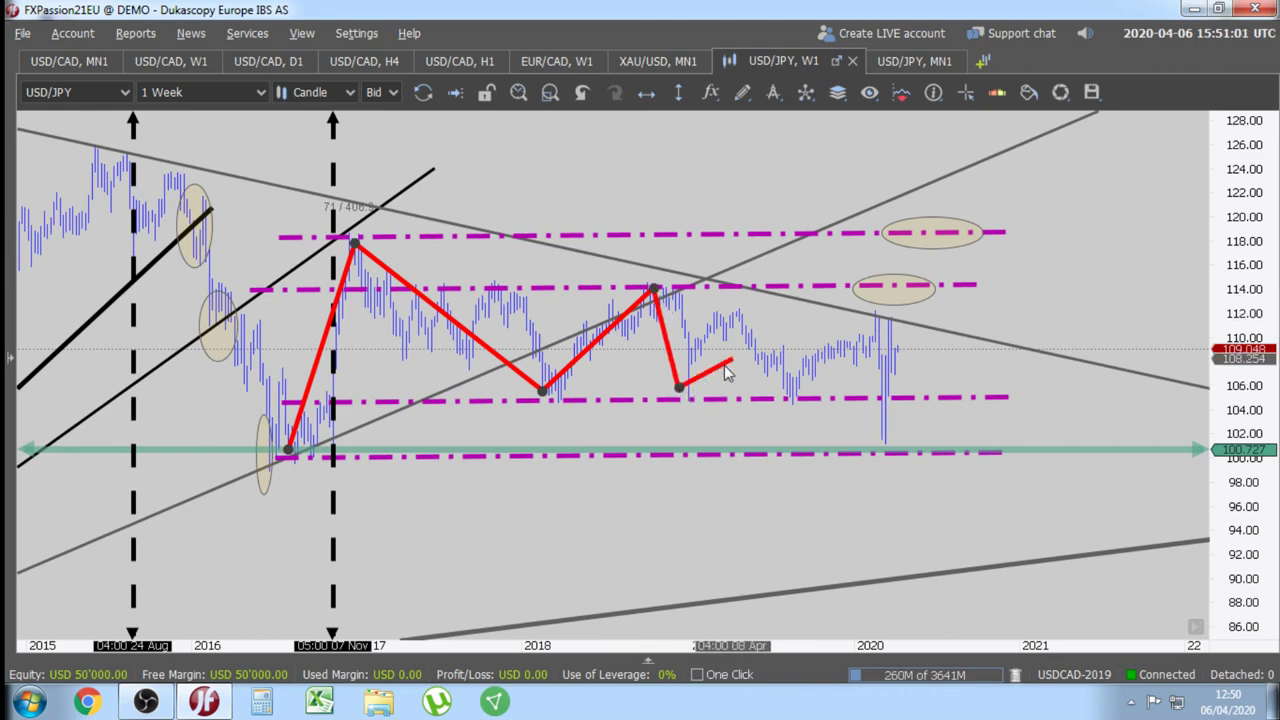
click(771, 304)
click(888, 447)
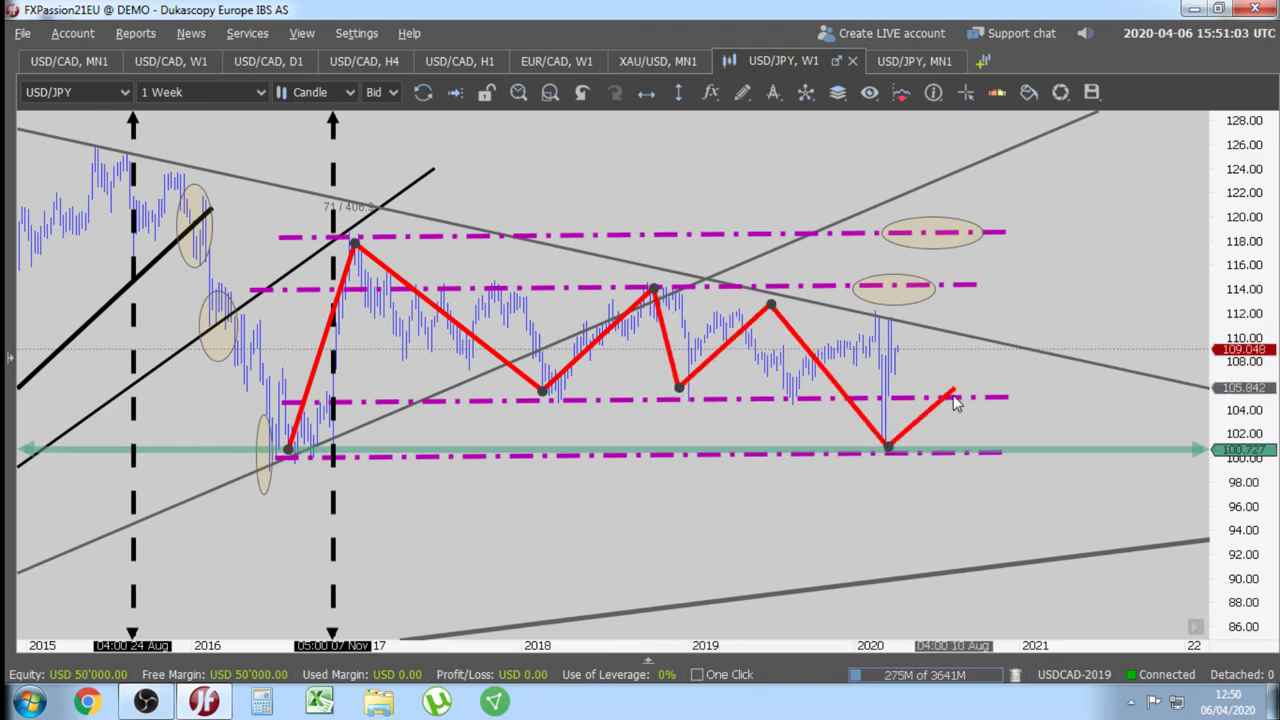
- Extend the poly line into a projected zigzag rise through about 111, 109, 114 and 112.5, ending at about 118 near the end of 2020
click(957, 322)
click(979, 353)
click(998, 291)
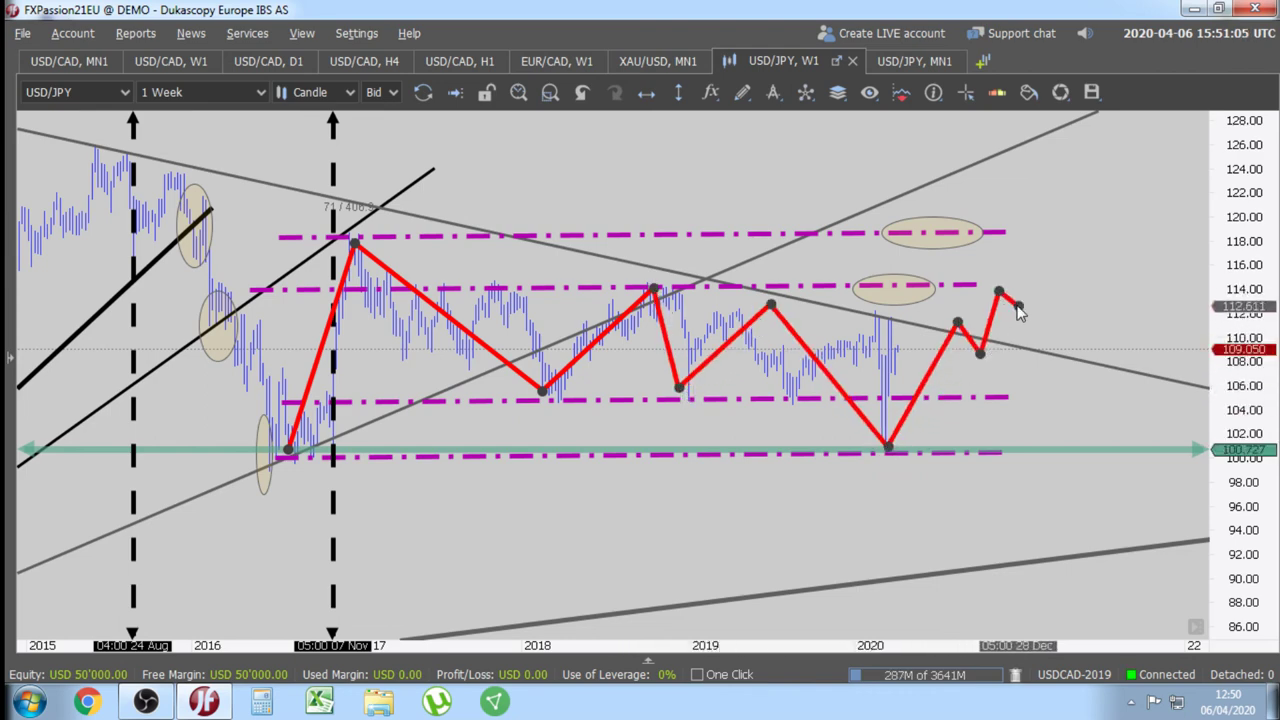
double_click(1036, 243)
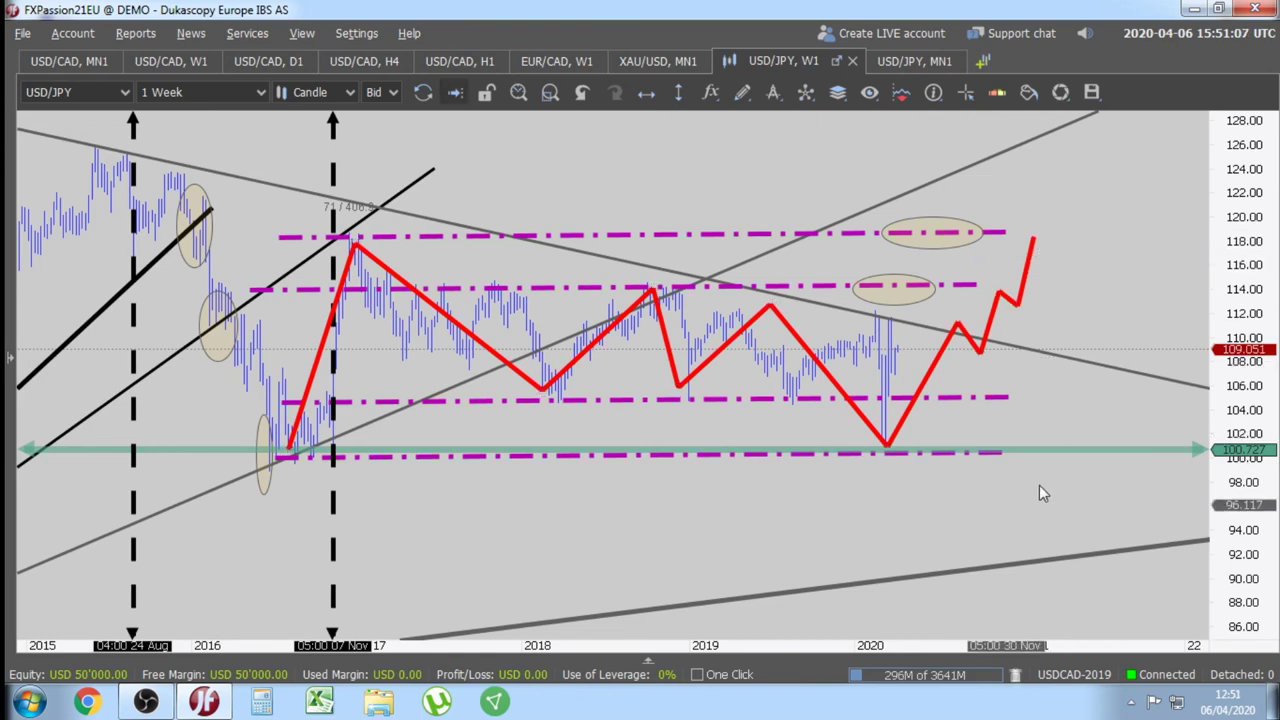
- Draw a tall upward arrow as a poly line in the empty late-2021 area, from about 98 to about 126
click(742, 92)
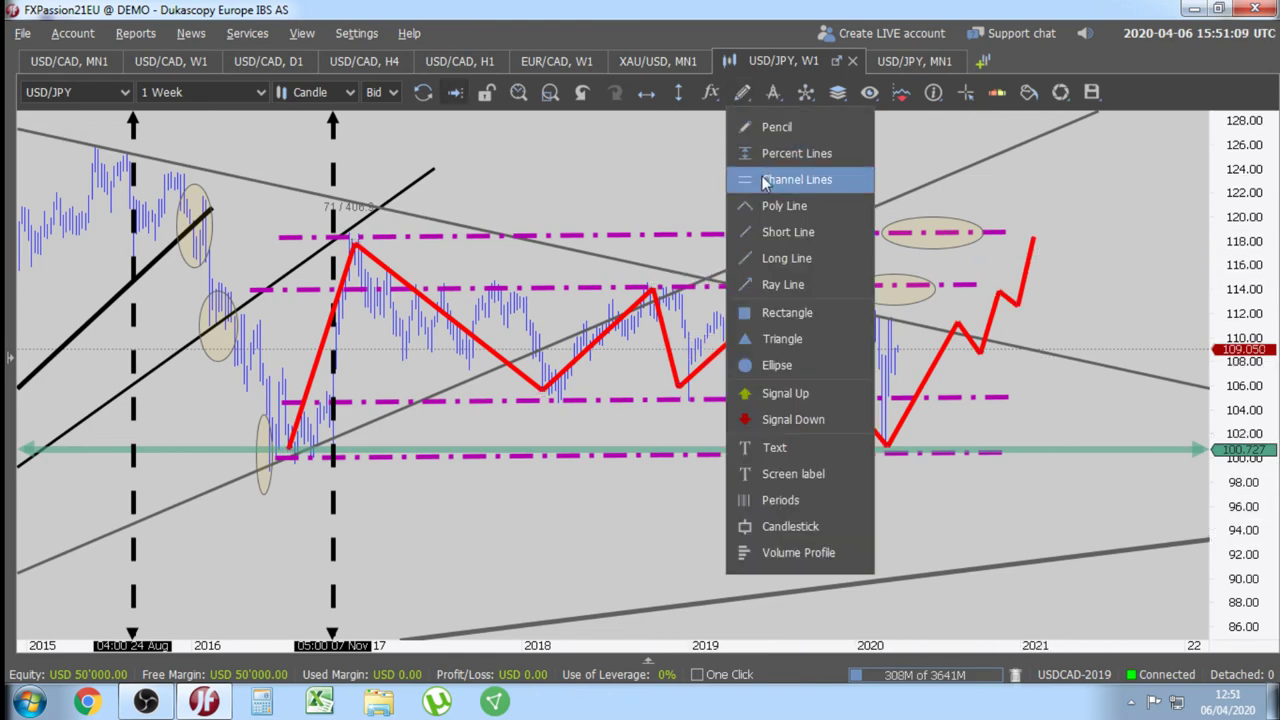
click(775, 208)
click(1154, 484)
click(1138, 141)
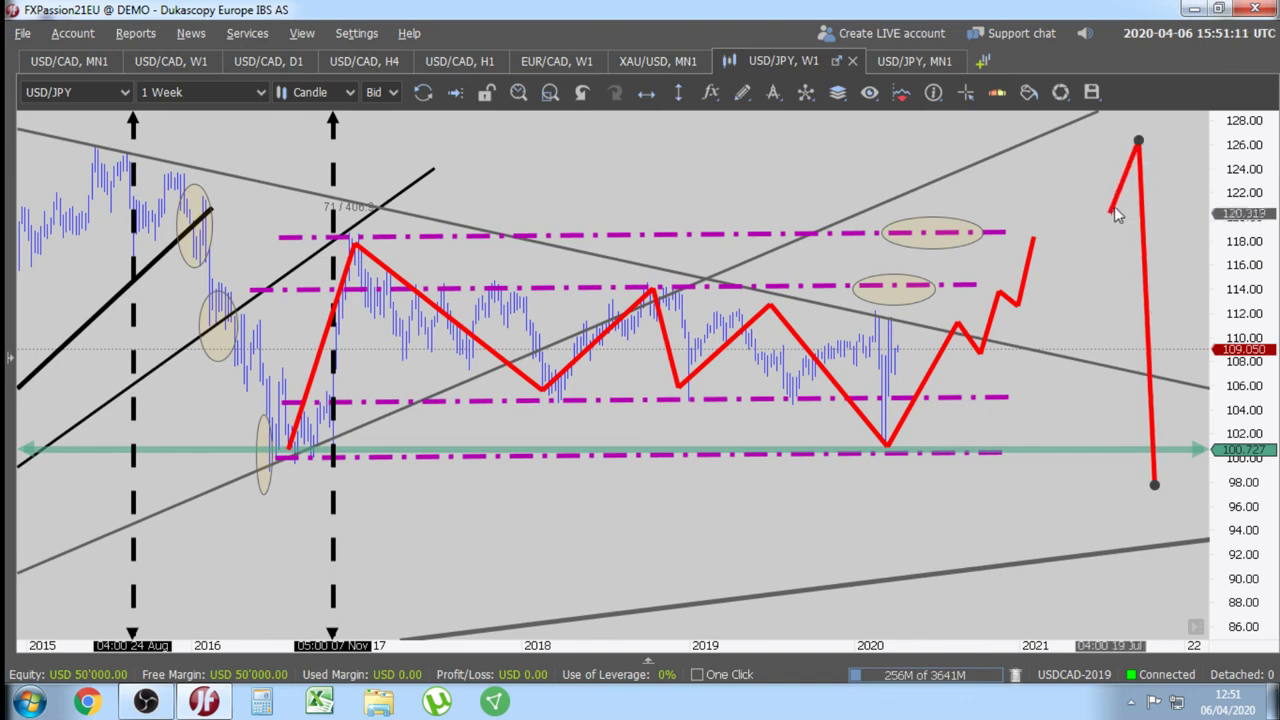
click(1107, 218)
click(1177, 216)
double_click(1139, 142)
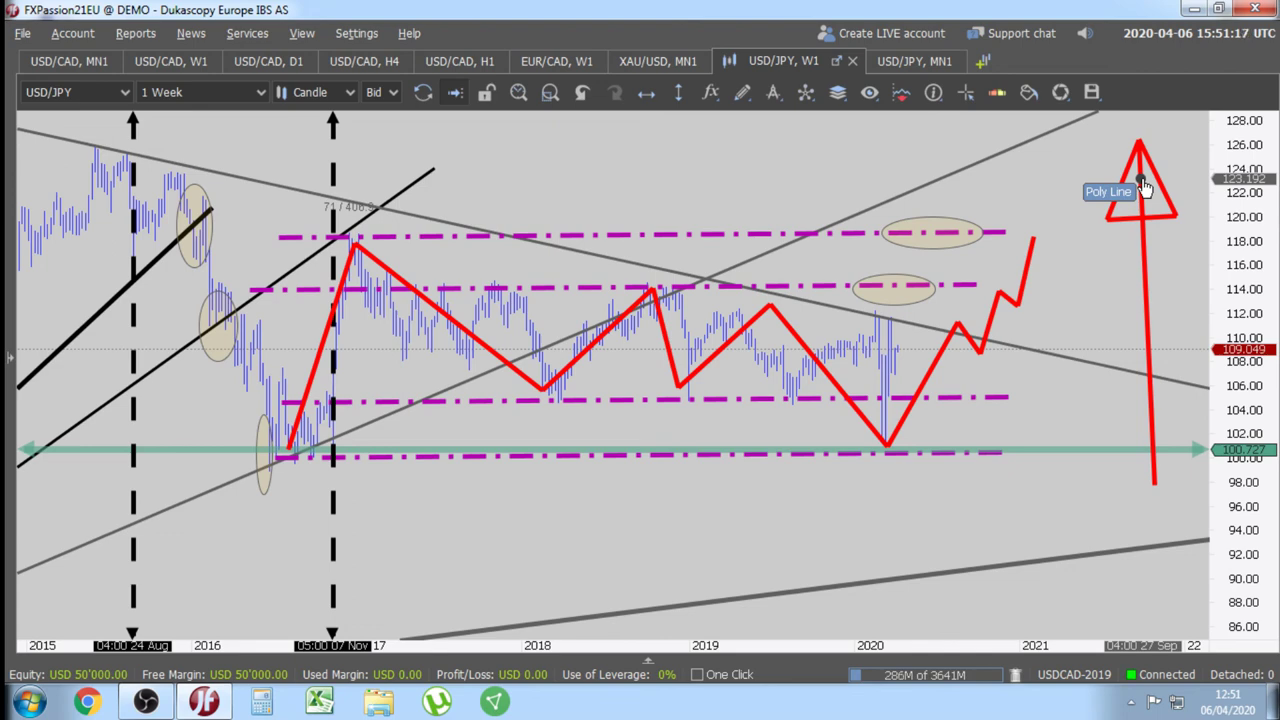
- Draw a red horizontal short line just below the early-2020 low, at about 98.3
click(742, 92)
click(772, 160)
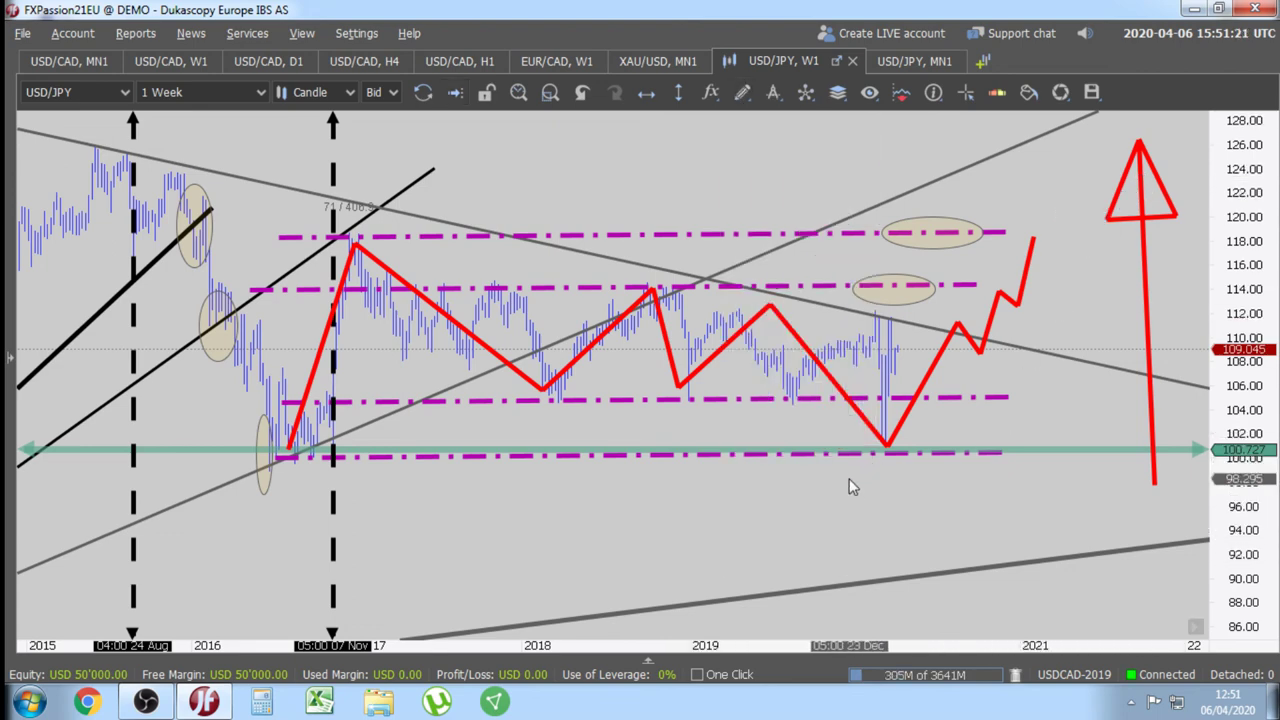
drag(849, 477, 989, 476)
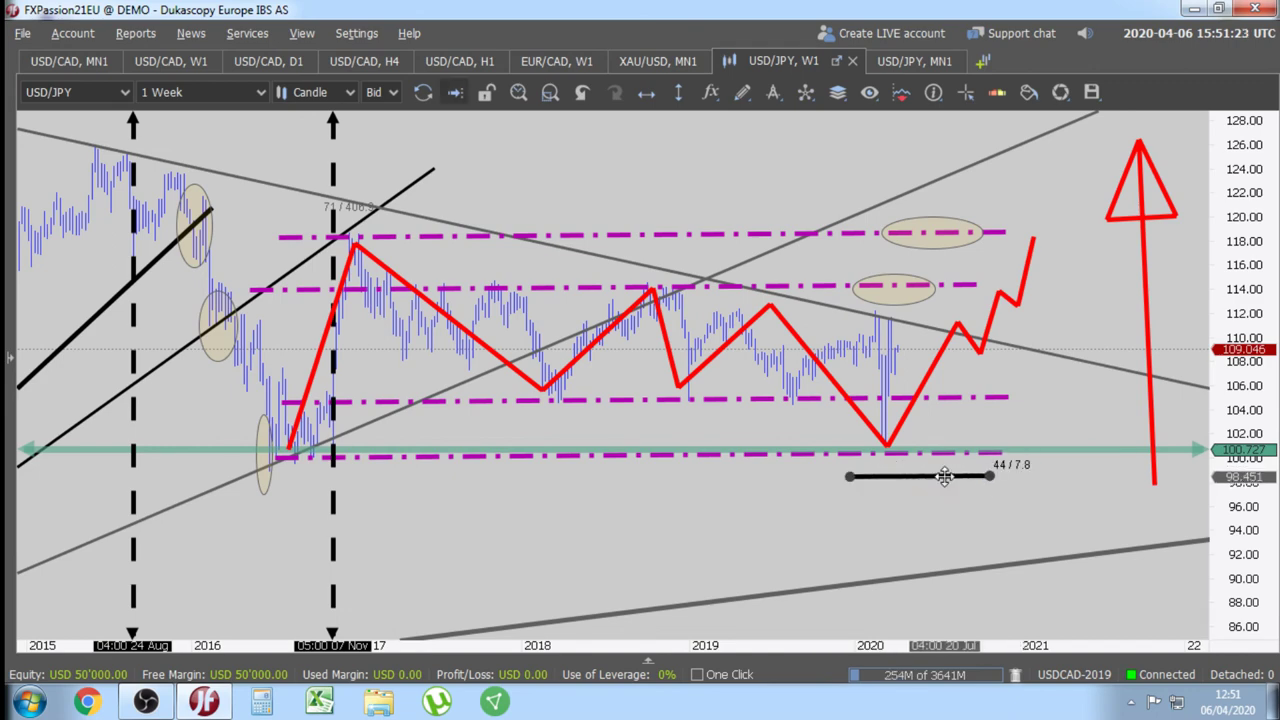
right_click(954, 477)
mouse_move(1063, 366)
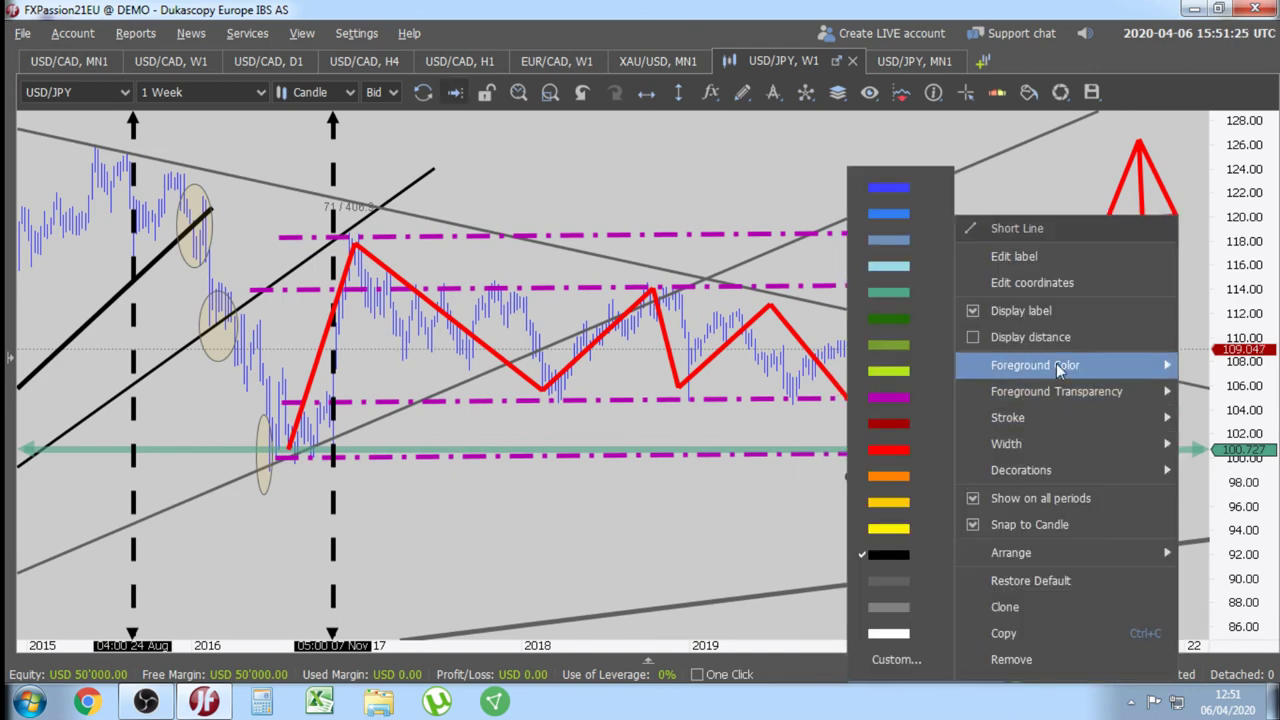
click(911, 450)
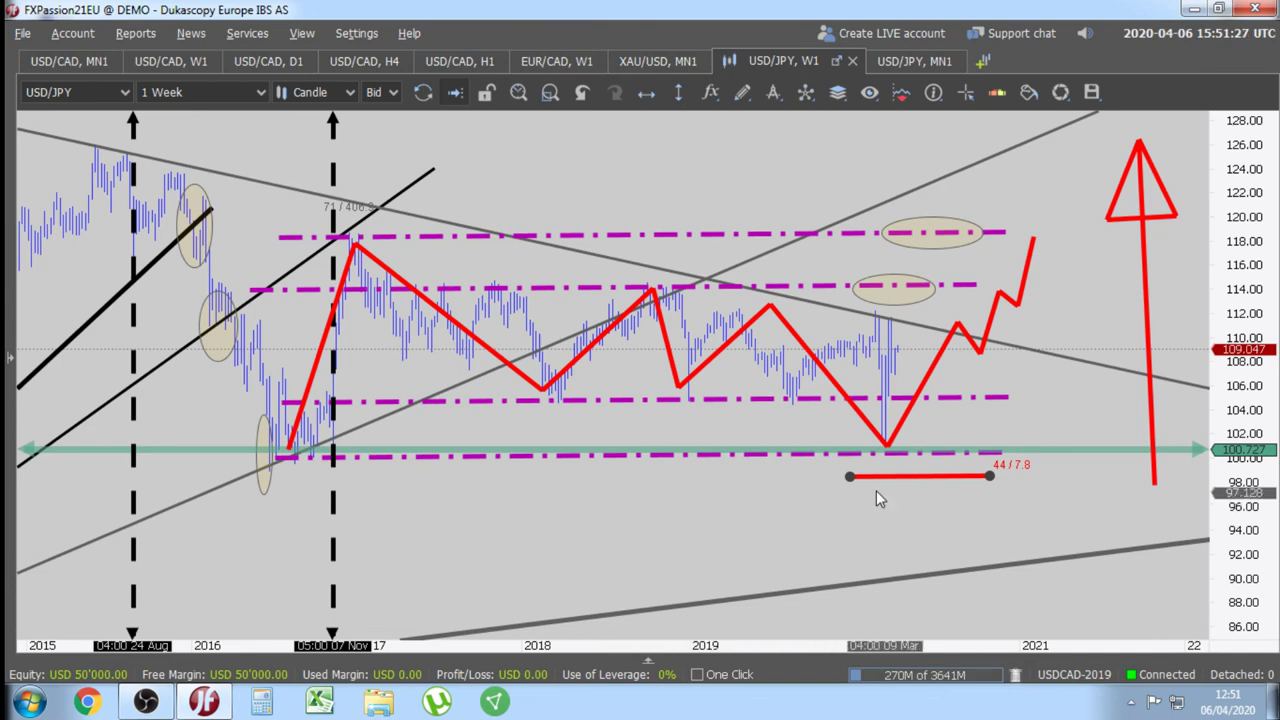
drag(903, 477, 875, 478)
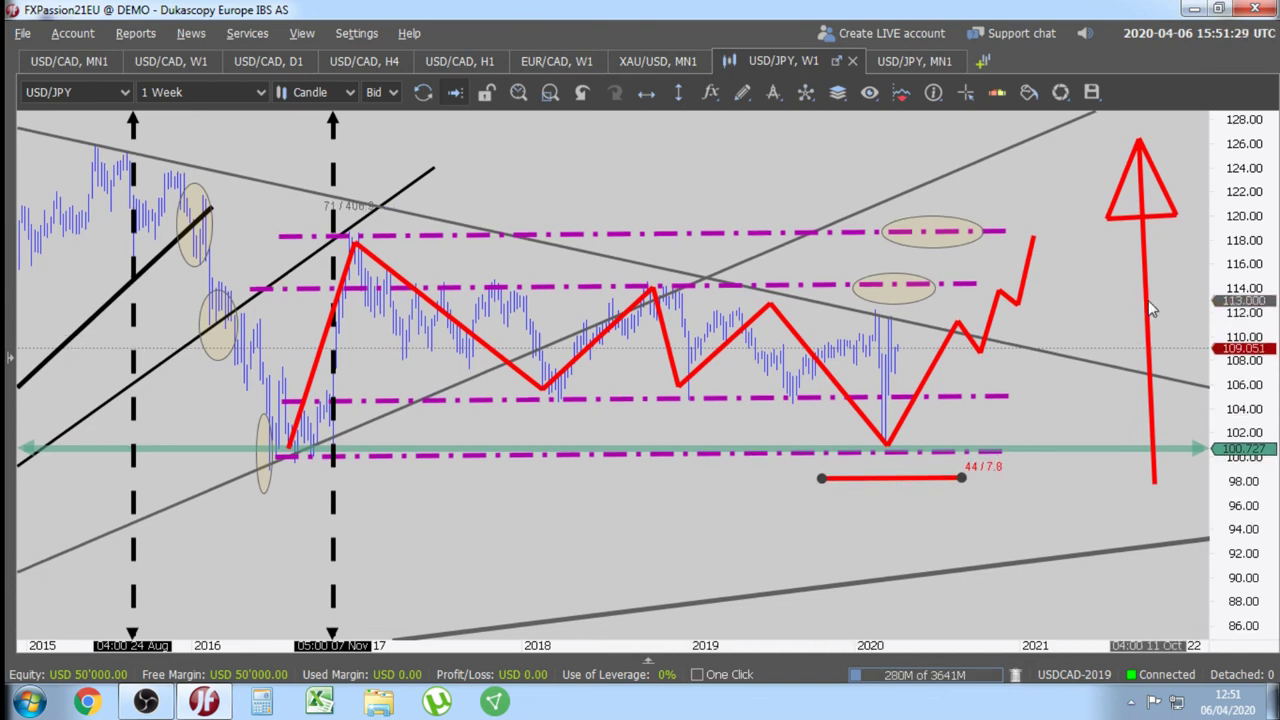
- Move the tall upward arrow next to the end of the projected zigzag, spanning about 91 to 119
mouse_move(1145, 300)
mouse_down()
mouse_move(900, 540)
mouse_move(1160, 480)
mouse_move(1105, 396)
mouse_move(340, 540)
mouse_move(520, 430)
mouse_move(897, 547)
mouse_move(995, 465)
mouse_move(810, 590)
mouse_move(905, 620)
mouse_move(993, 527)
mouse_move(948, 523)
mouse_move(950, 600)
mouse_move(1022, 418)
mouse_move(1060, 424)
mouse_up()
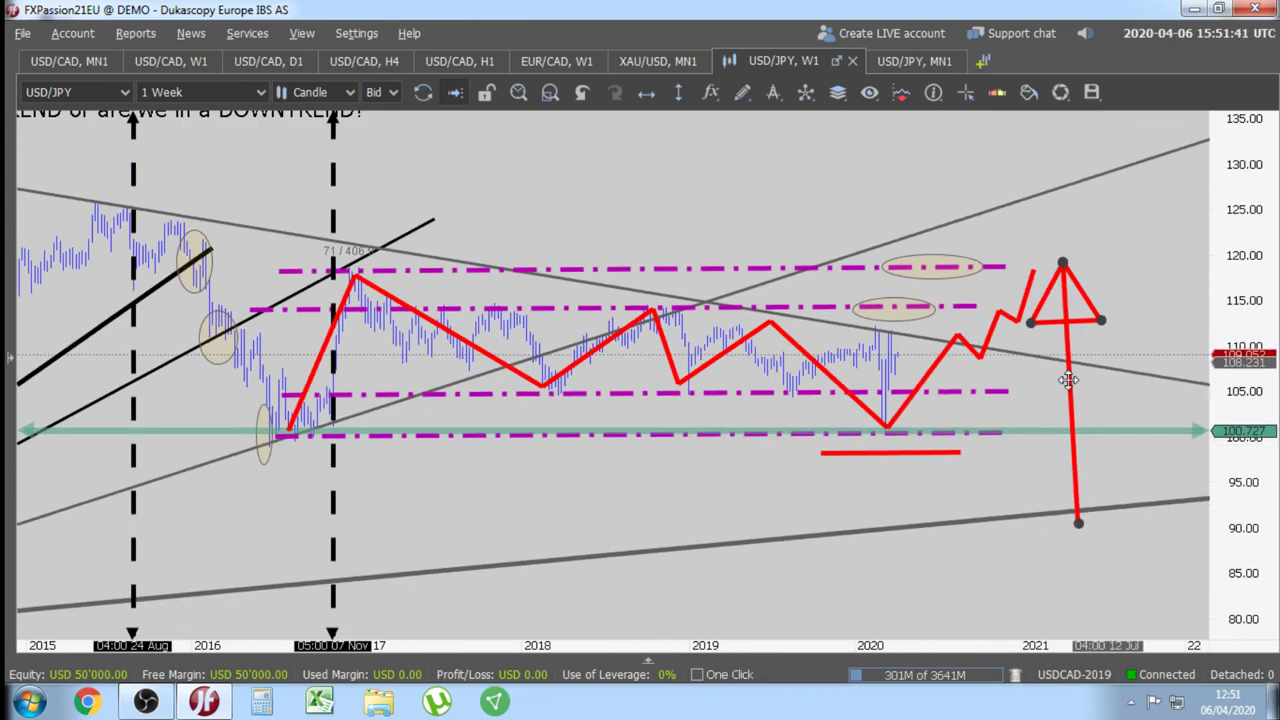
click(1163, 302)
scroll(1163, 302, down, 1)
scroll(1172, 305, down, 2)
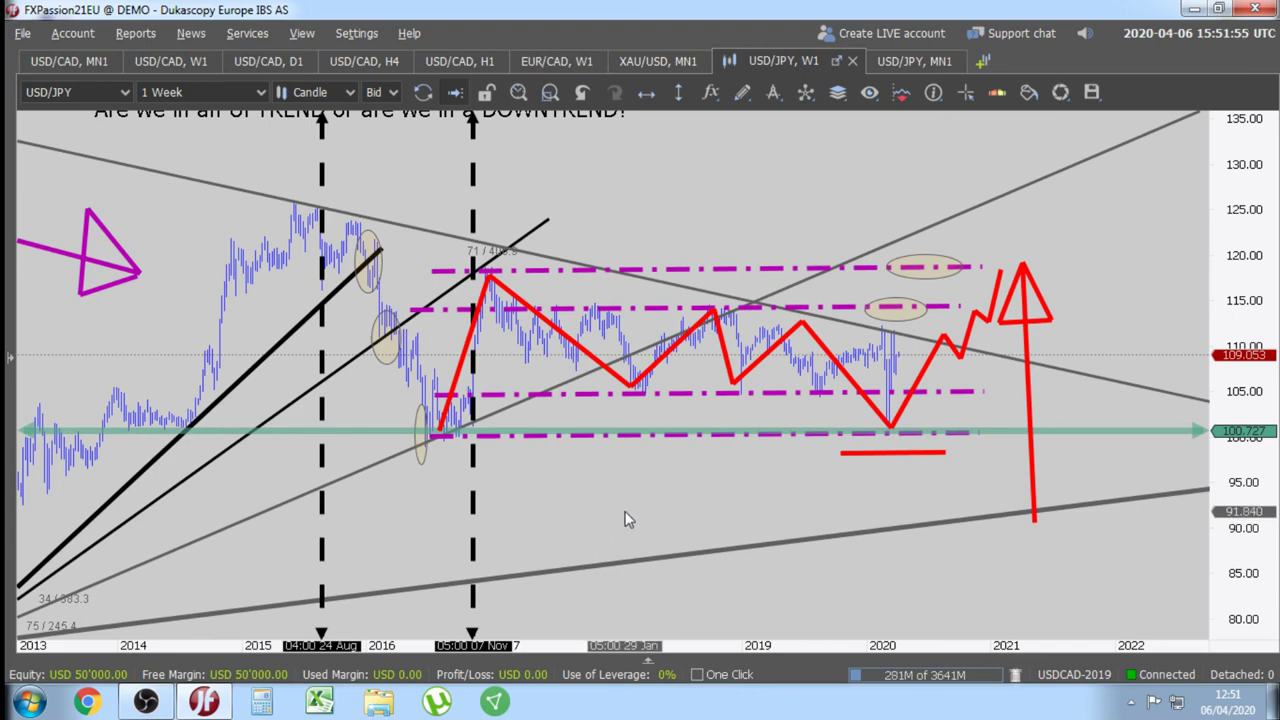
drag(637, 508, 662, 469)
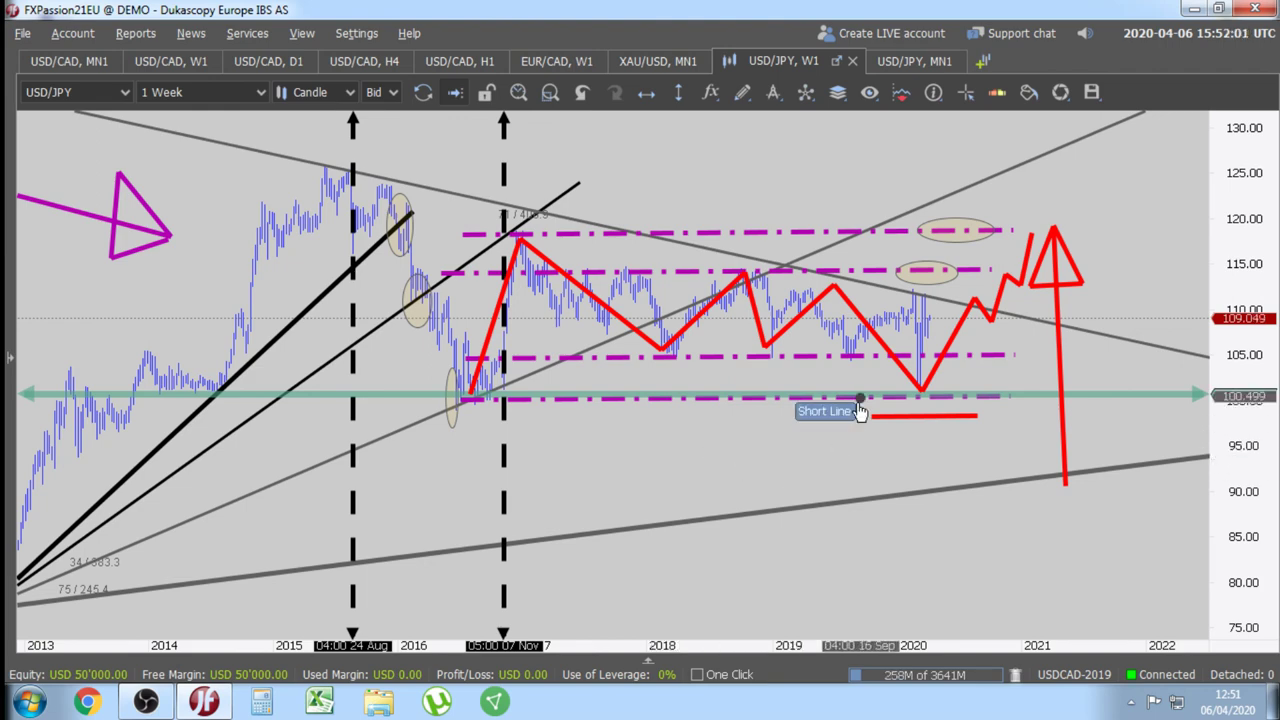
- Delete the red zigzag poly line, the tall upward arrow and the red short line below the 2020 low
click(857, 344)
key(Delete)
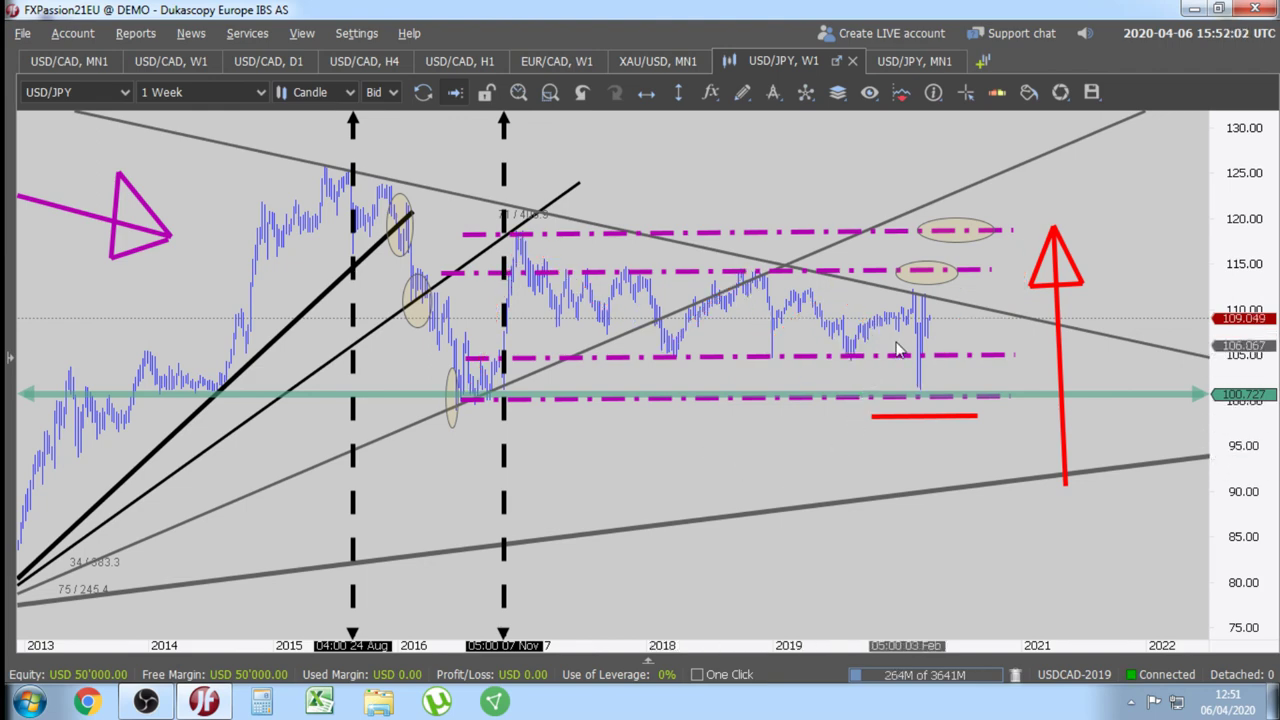
click(1060, 342)
key(Delete)
click(950, 418)
key(Delete)
- Change the USD/JPY chart period from weekly to 2 Hours
scroll(925, 450, up, 4)
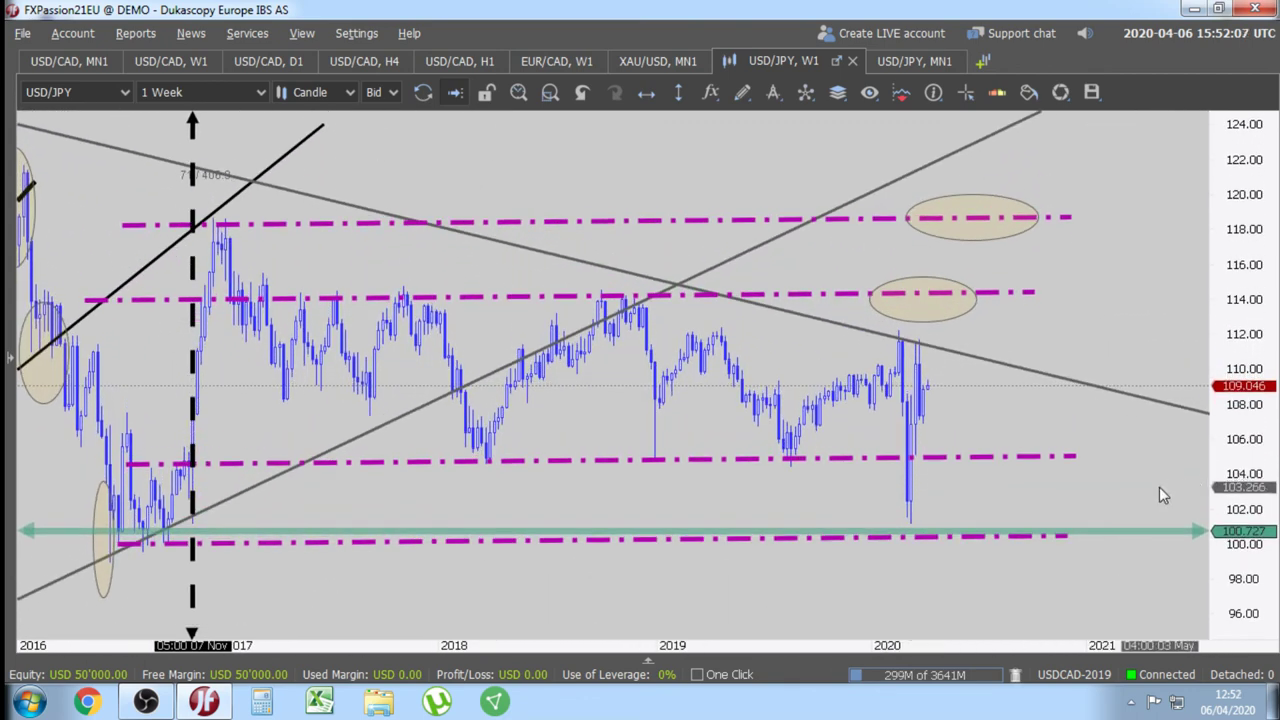
scroll(1097, 412, up, 2)
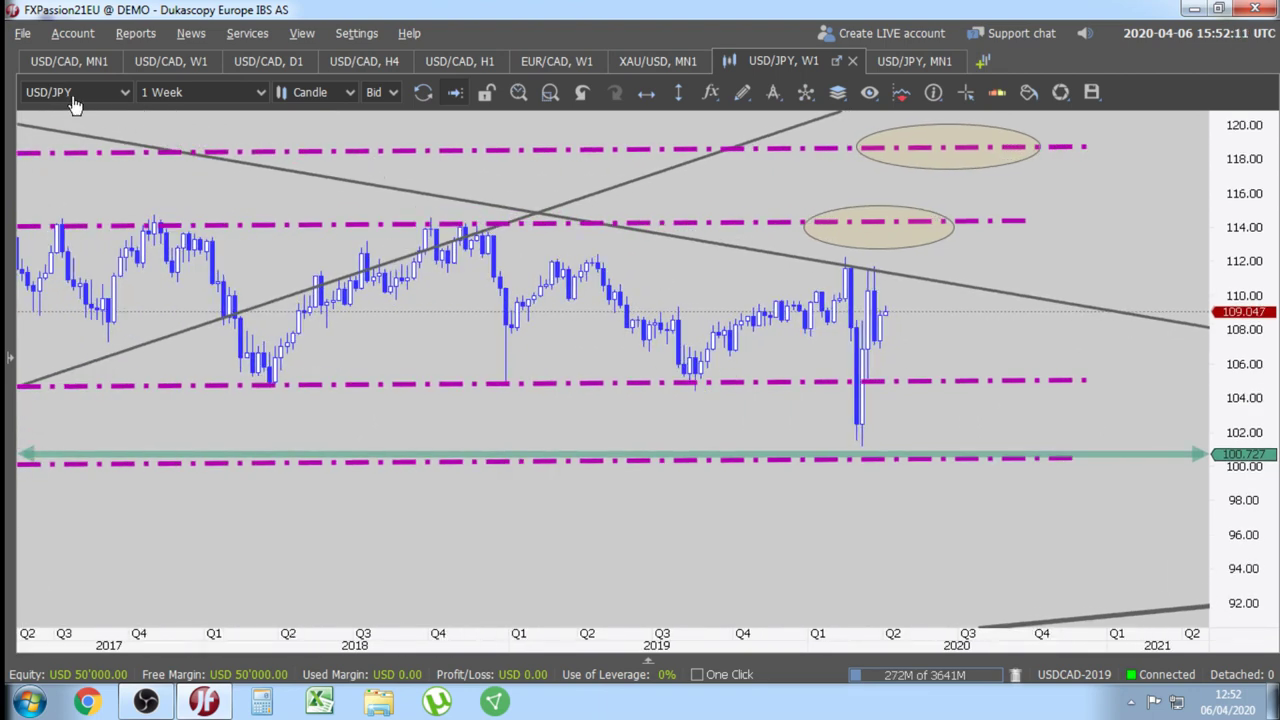
click(262, 96)
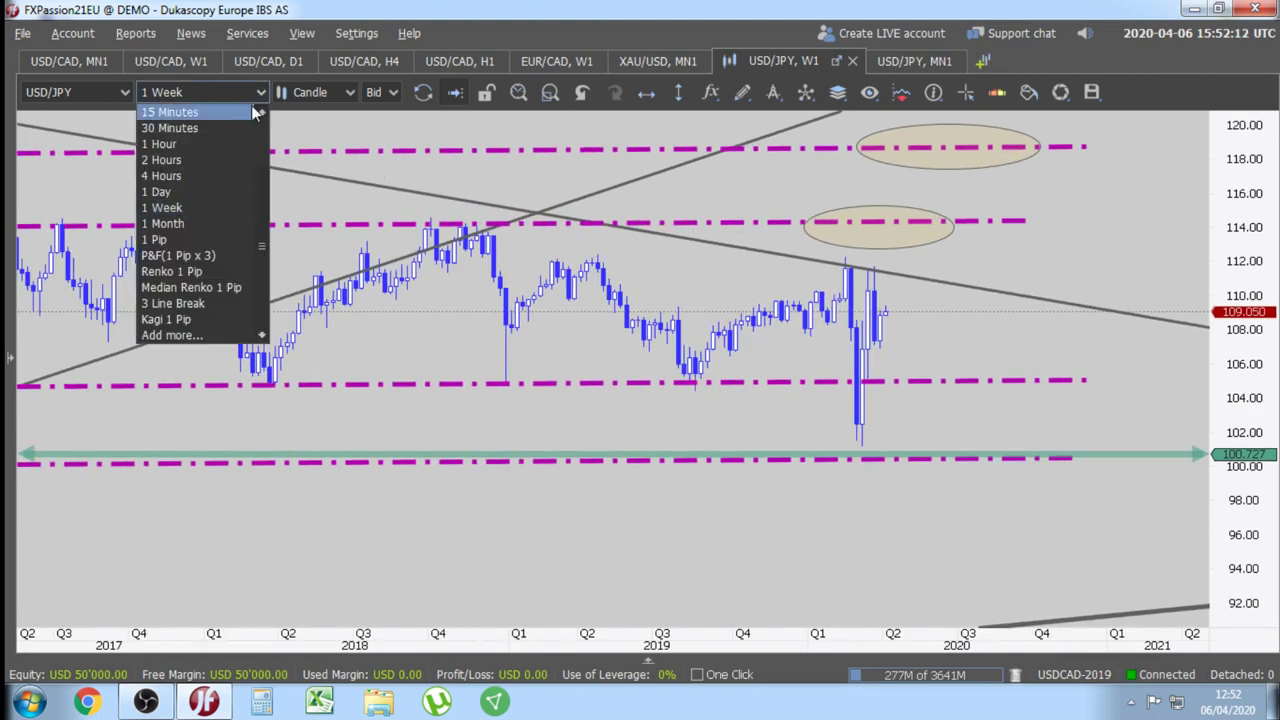
click(208, 157)
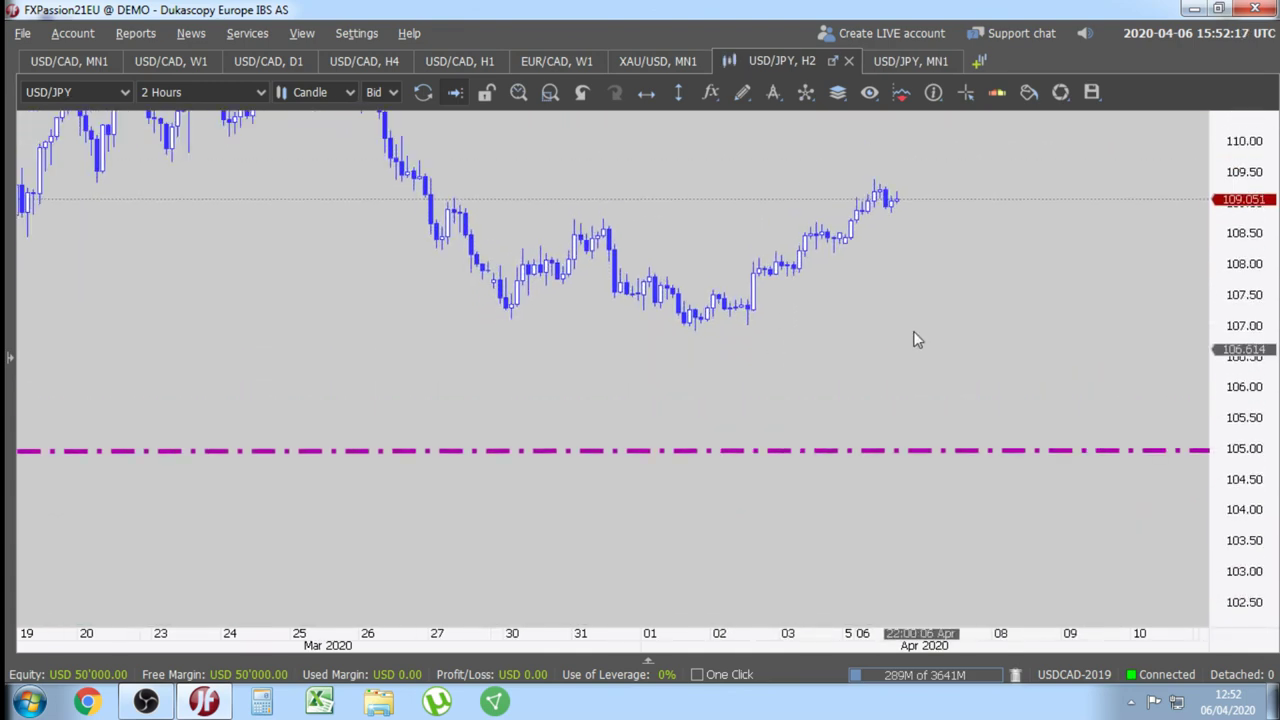
- Examine the February to April 2020 swings between the descending gray trend line and the magenta 105 and 100 levels
scroll(985, 417, down, 5)
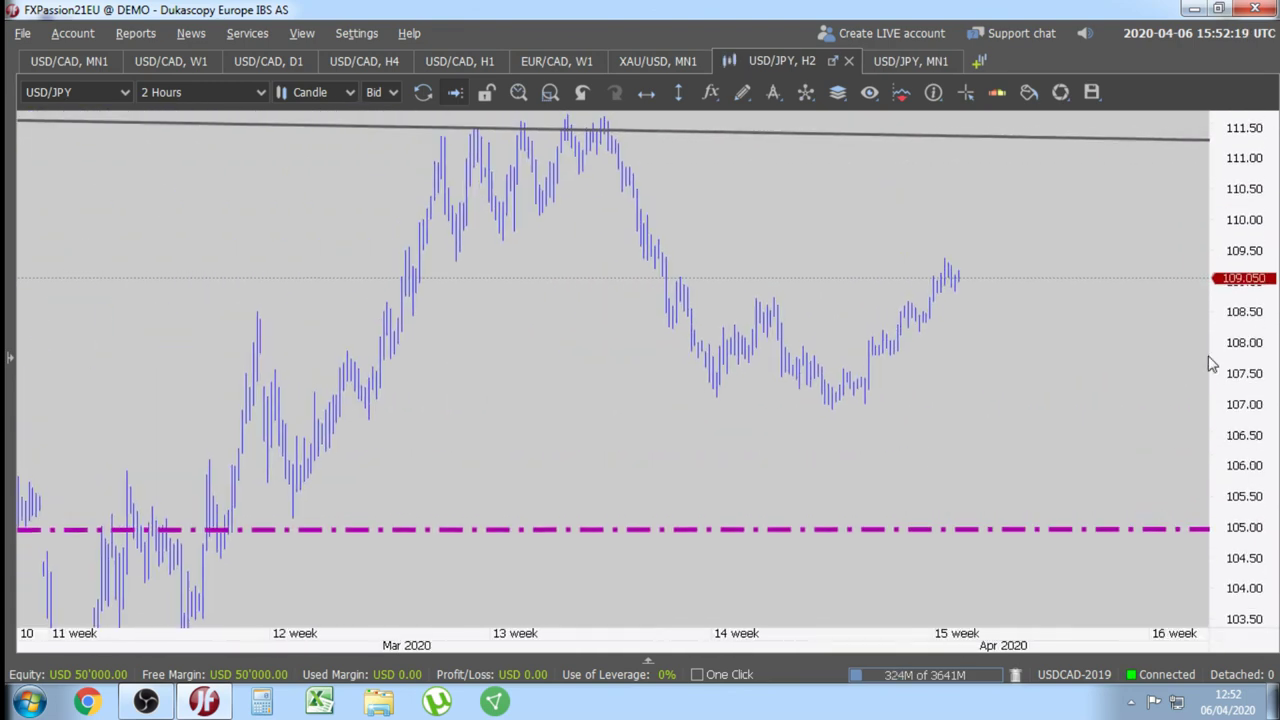
drag(1238, 375, 734, 499)
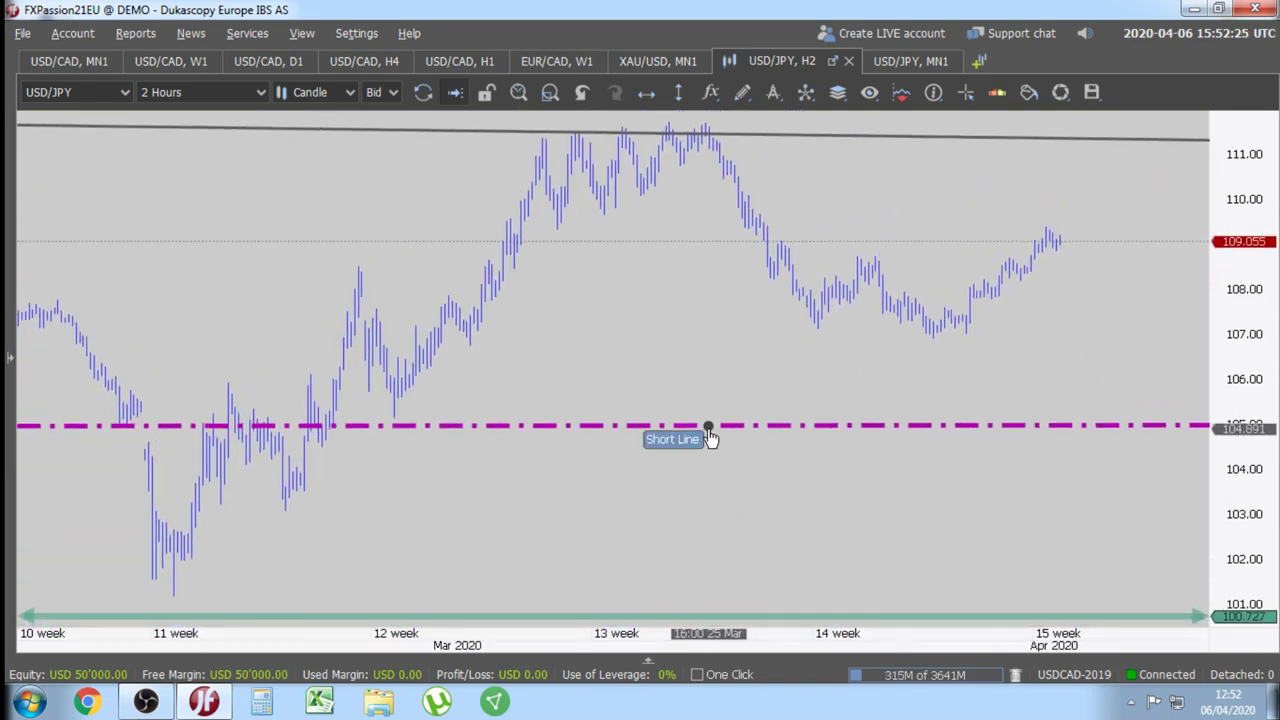
scroll(637, 495, down, 5)
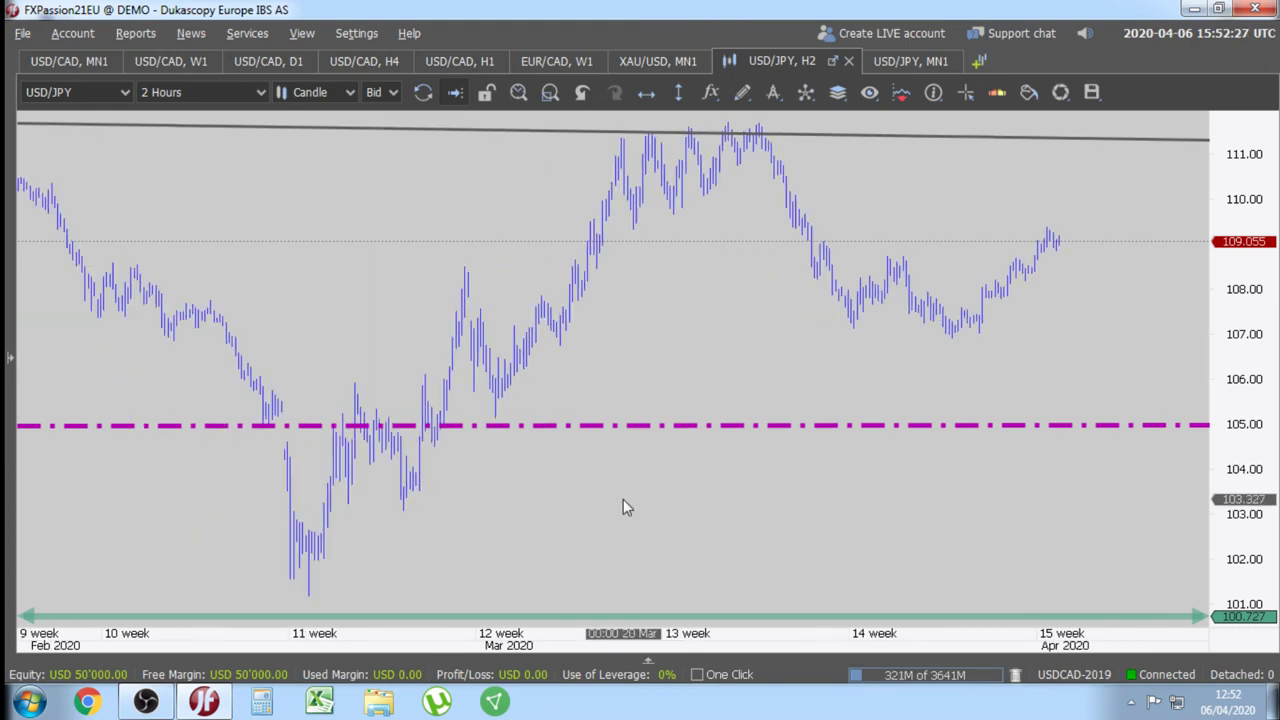
scroll(989, 449, down, 3)
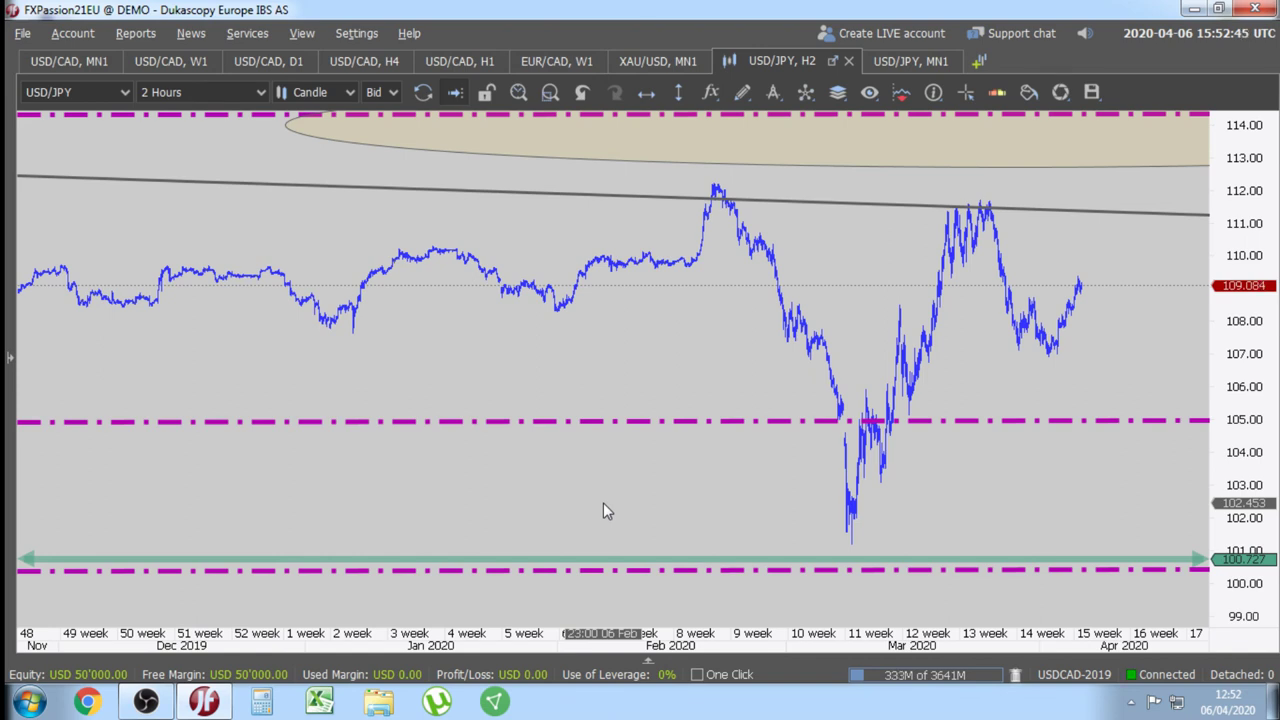
drag(745, 483, 538, 484)
scroll(538, 484, up, 6)
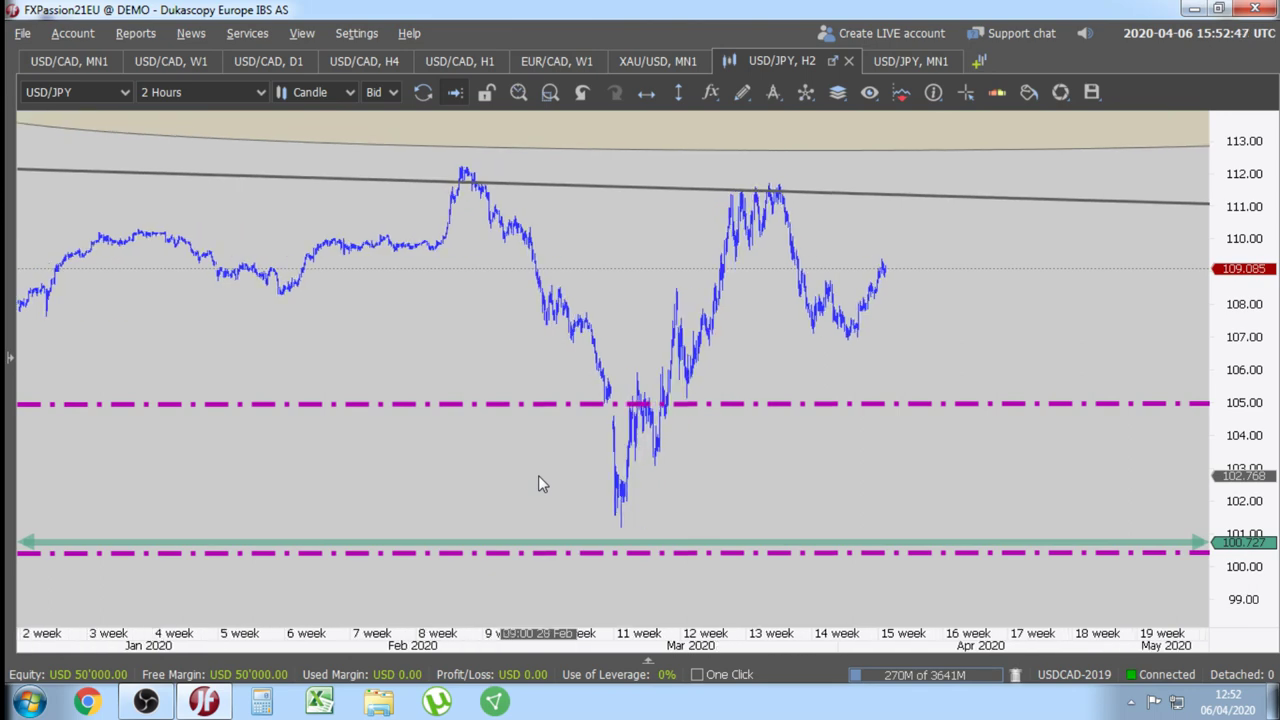
scroll(613, 488, up, 3)
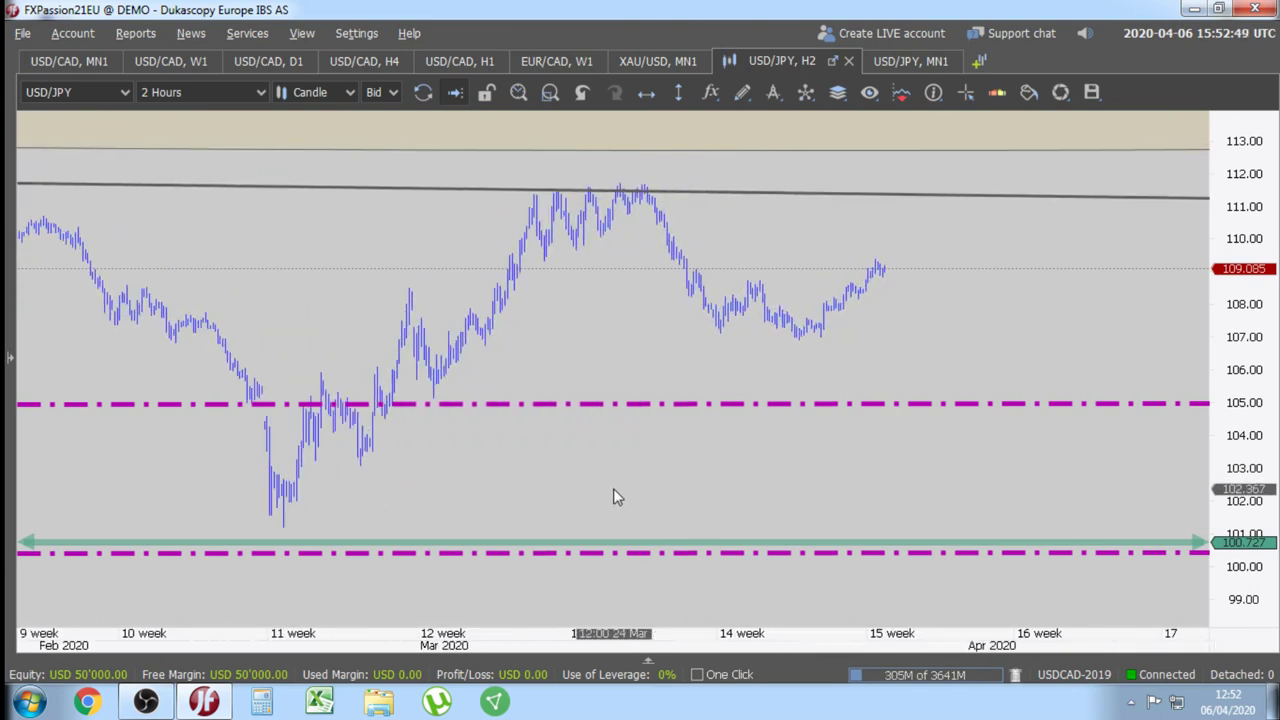
drag(600, 230, 515, 210)
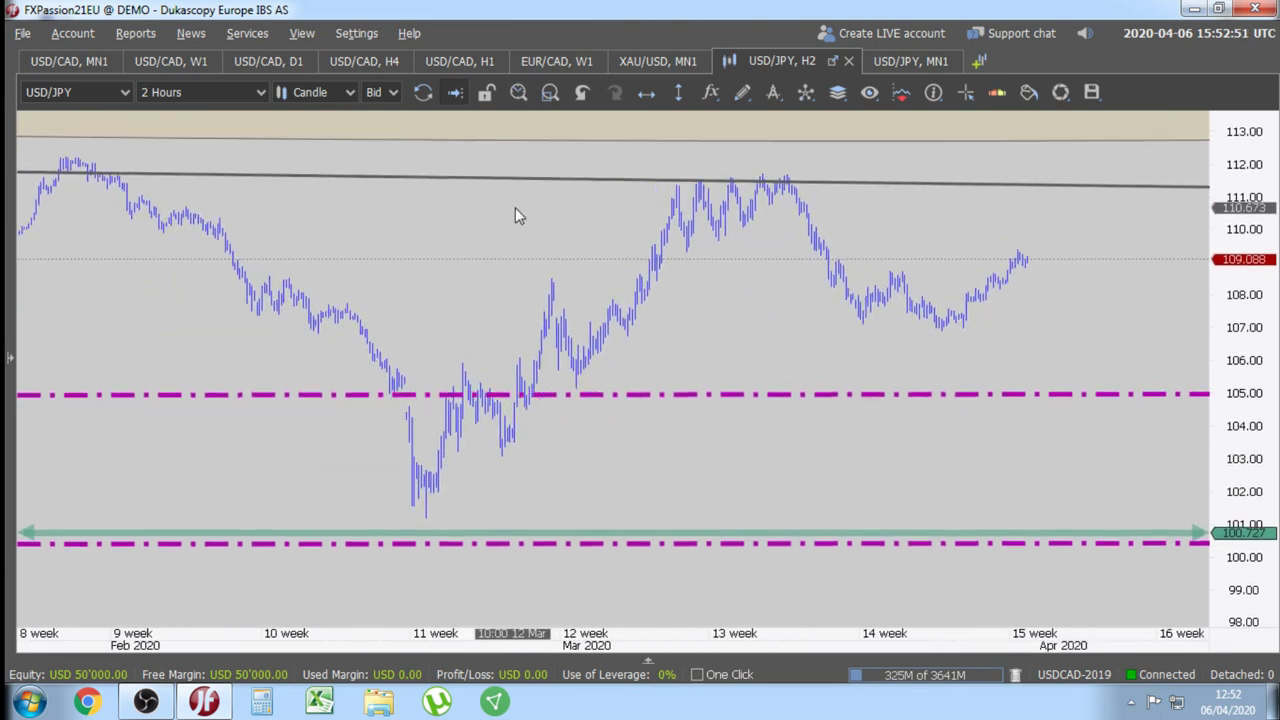
- Draw a rising short line from the March low at about 101.2 to about 111.3 and color it black
click(743, 93)
click(786, 215)
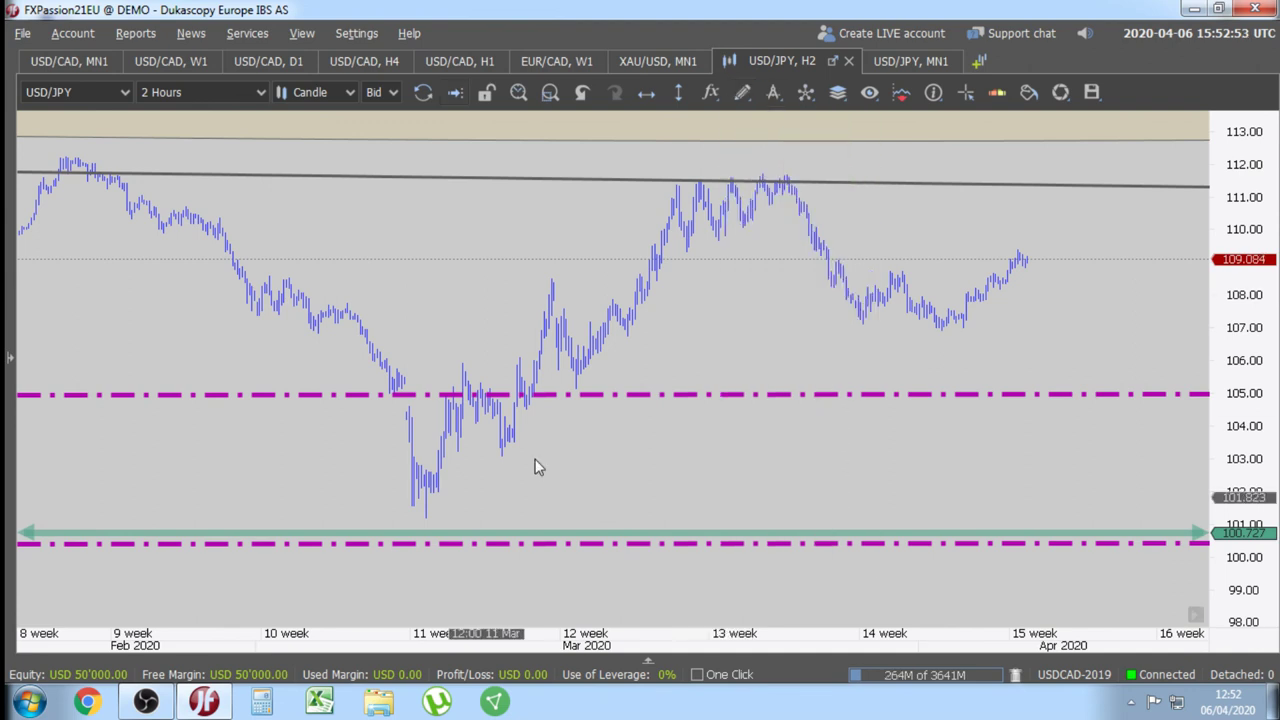
click(426, 519)
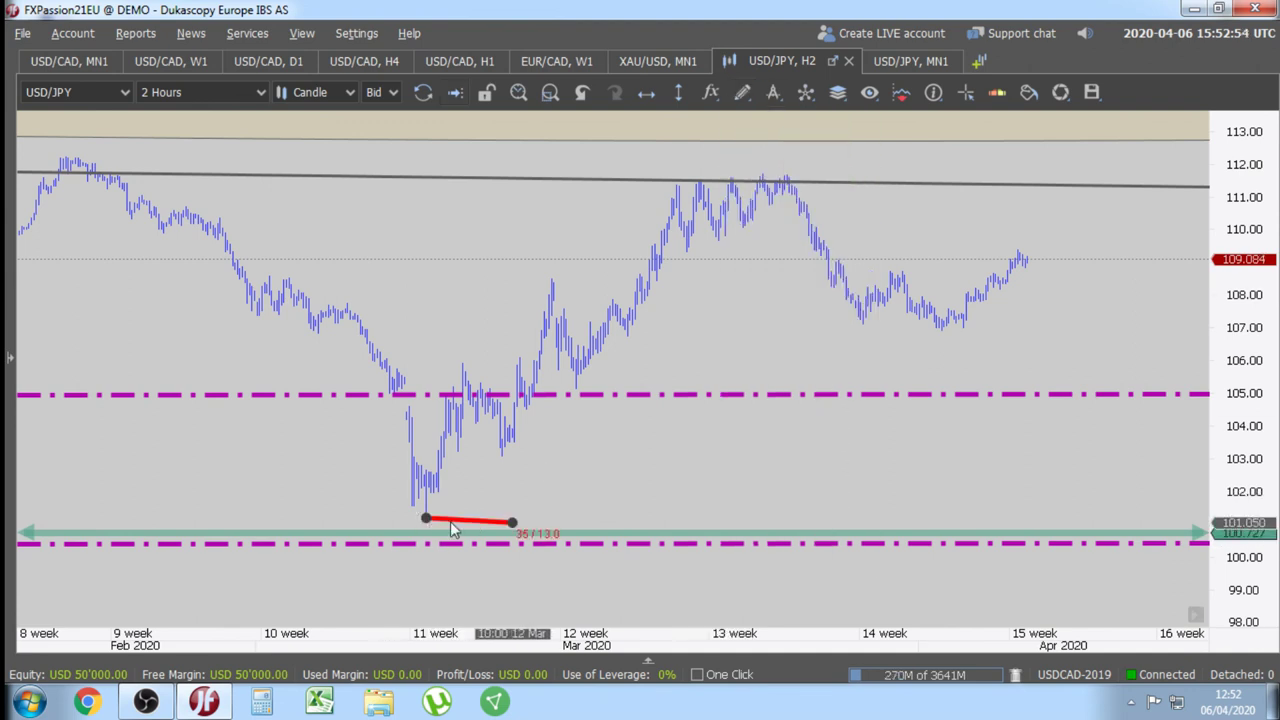
click(833, 190)
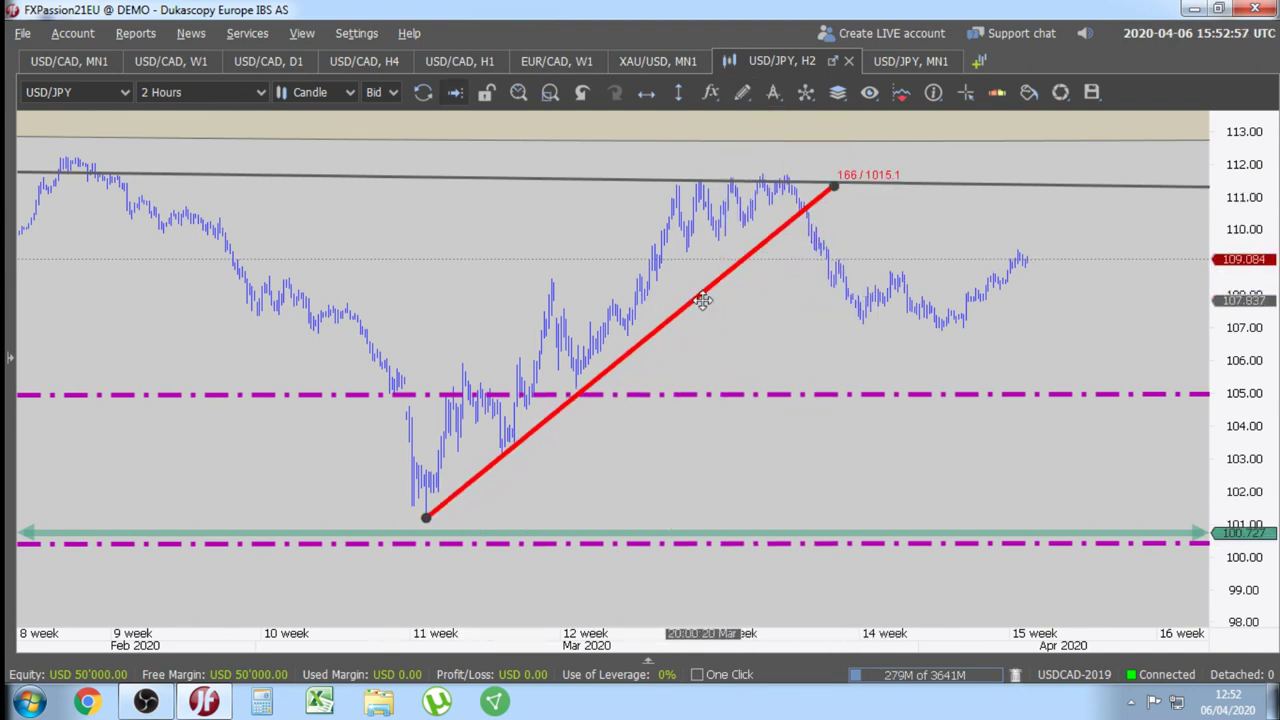
right_click(705, 292)
mouse_move(790, 367)
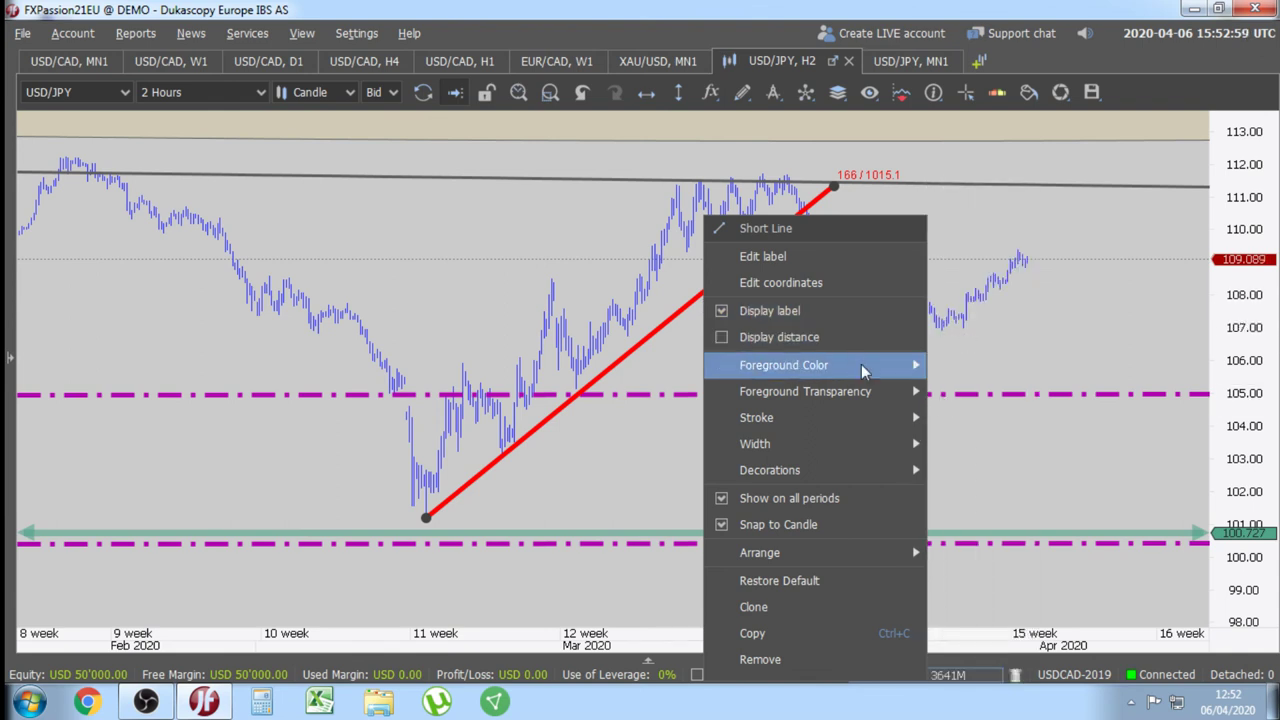
click(947, 558)
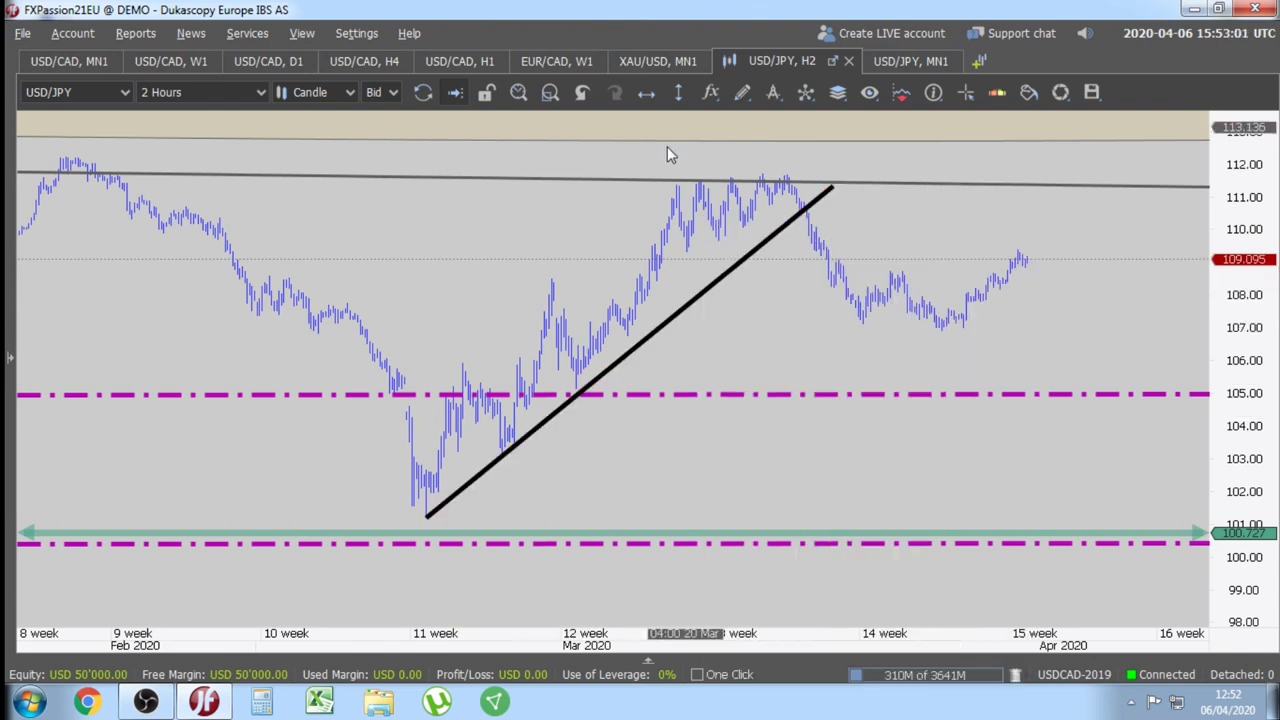
- Draw a black short line from the late-March high near 112 down to about 105.6, and a steeper clone down to about 105.2
click(742, 93)
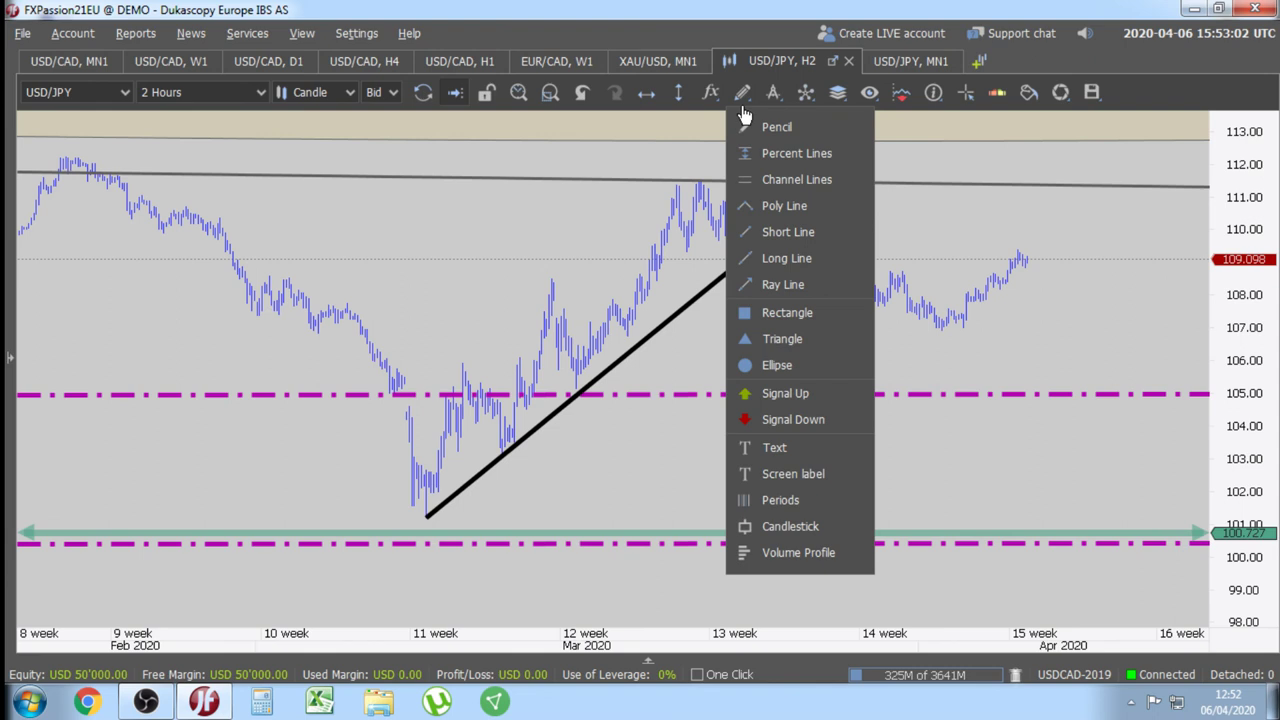
click(780, 230)
mouse_move(787, 166)
mouse_down()
mouse_move(829, 191)
mouse_move(1051, 428)
mouse_move(1021, 373)
mouse_up()
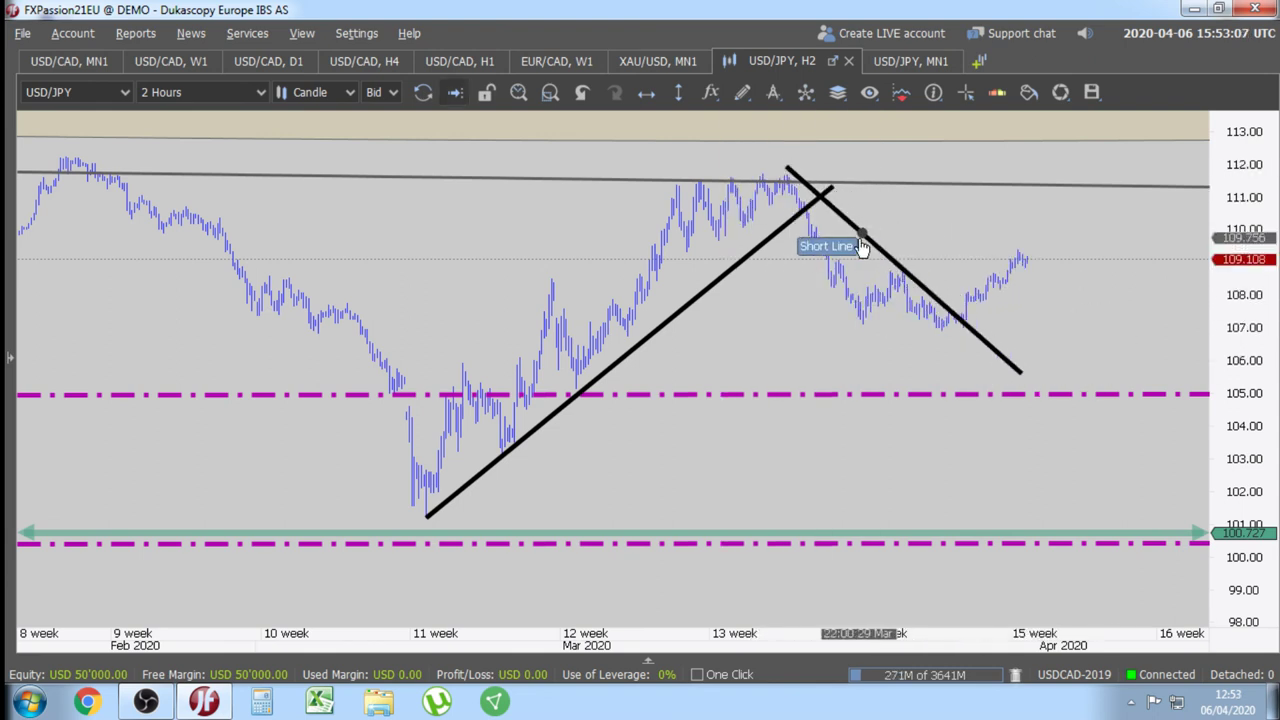
right_click(1000, 355)
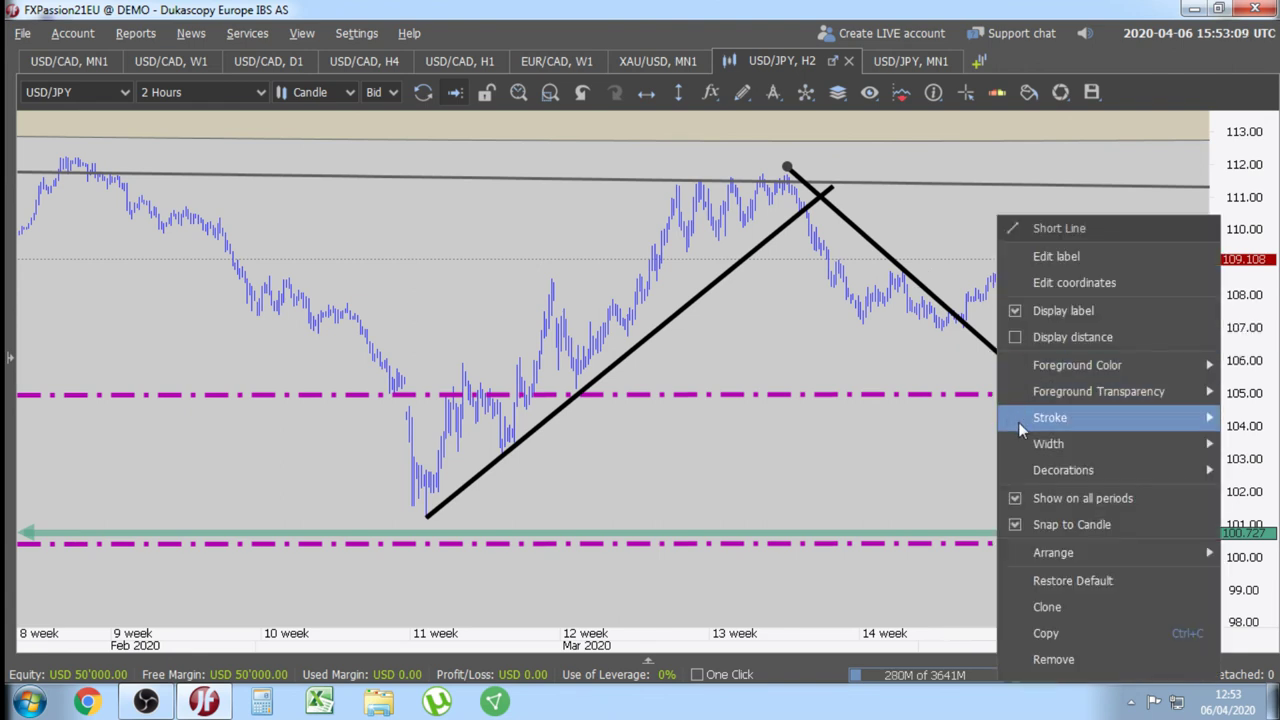
click(1037, 605)
drag(1030, 375, 940, 395)
- Mark the steeper descending line with a small cross of two short lines at about 106.3
click(742, 92)
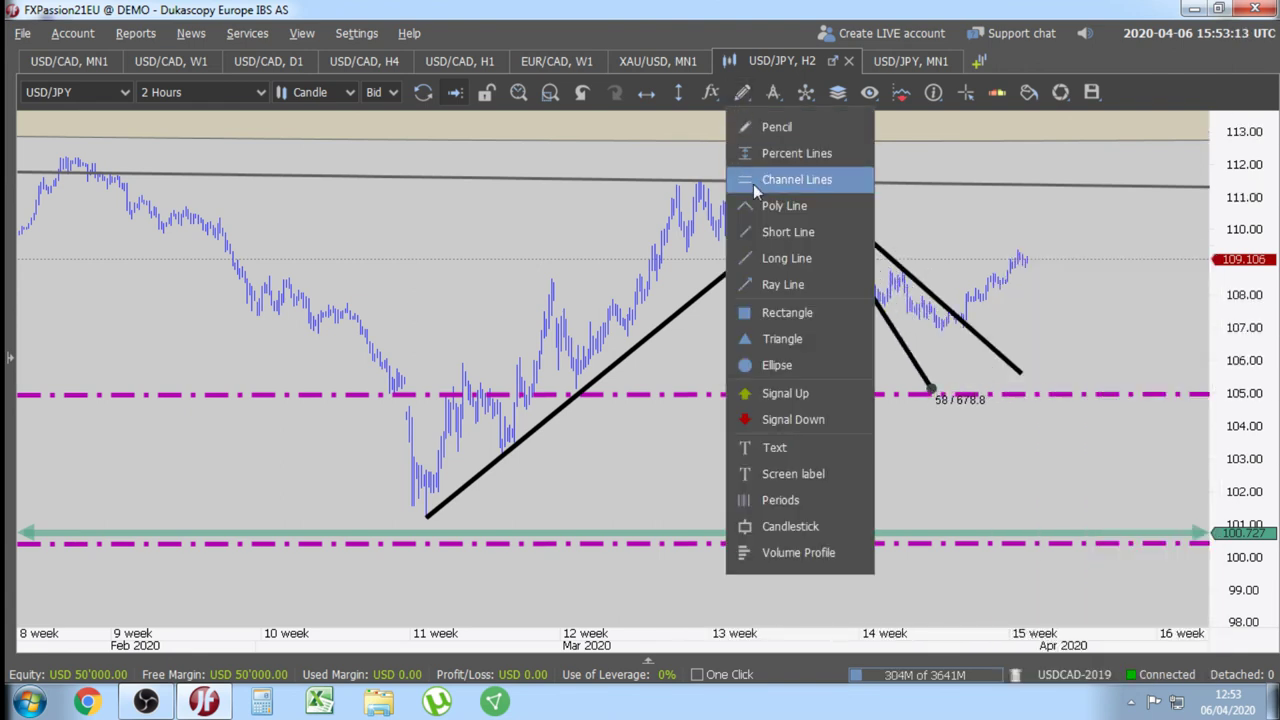
click(762, 241)
drag(898, 364, 919, 341)
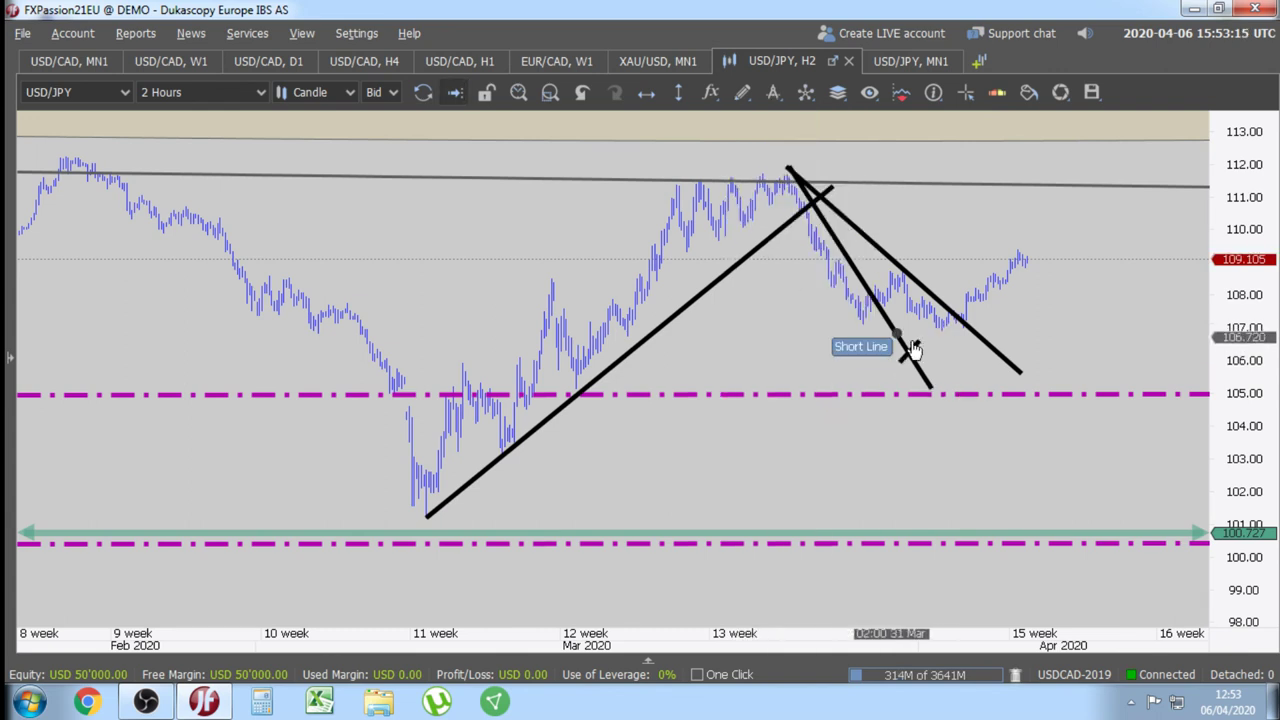
click(742, 94)
click(787, 232)
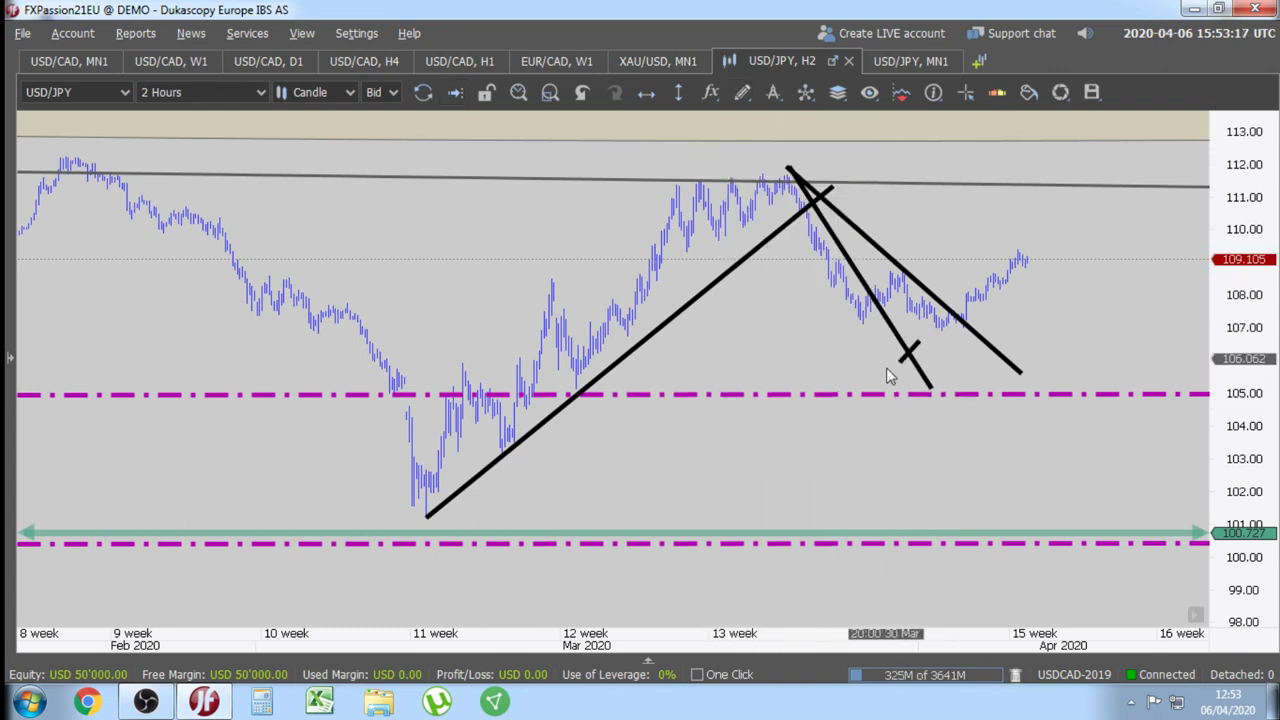
drag(897, 341, 922, 364)
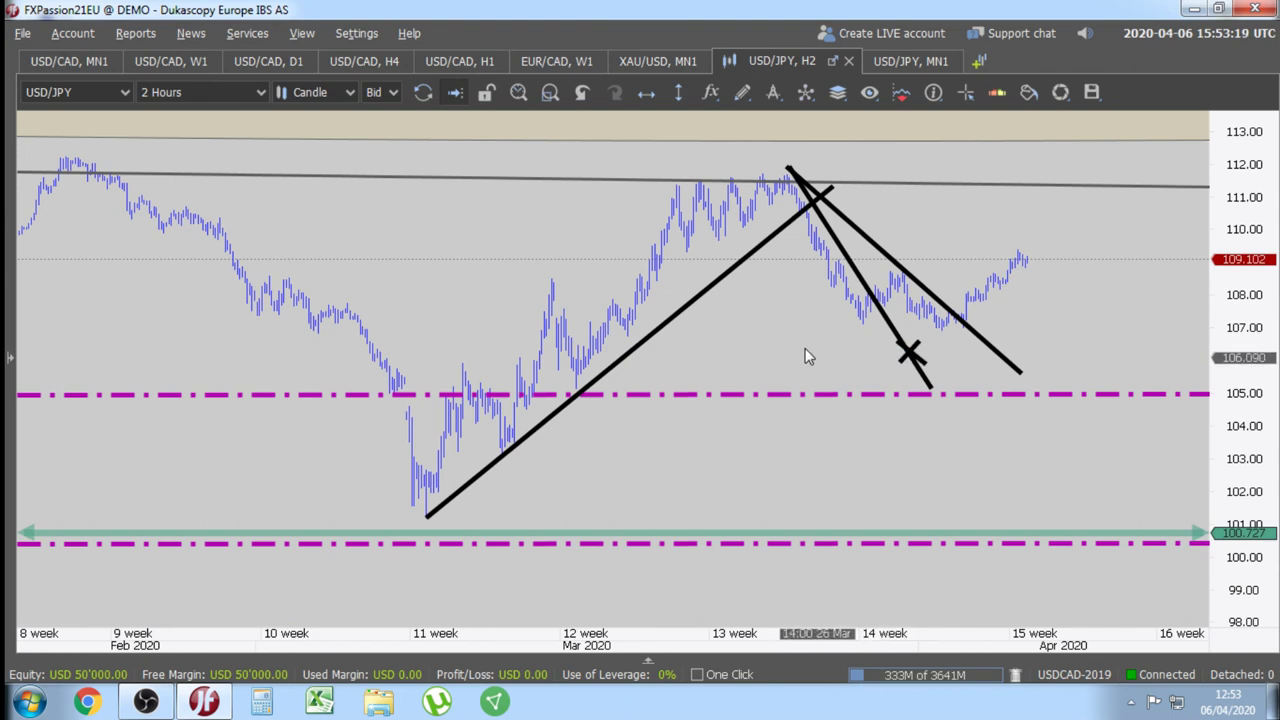
- Change the foreground color of the steeper descending line to red
right_click(926, 383)
mouse_move(1024, 370)
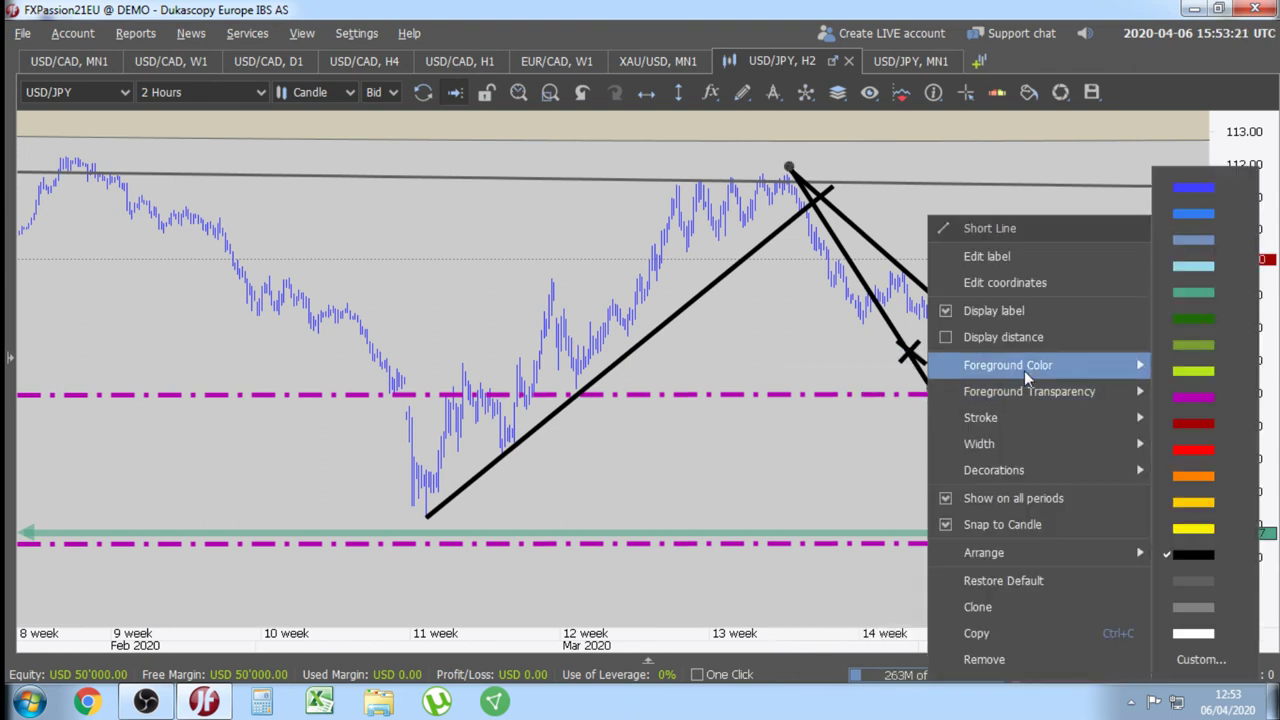
click(1193, 449)
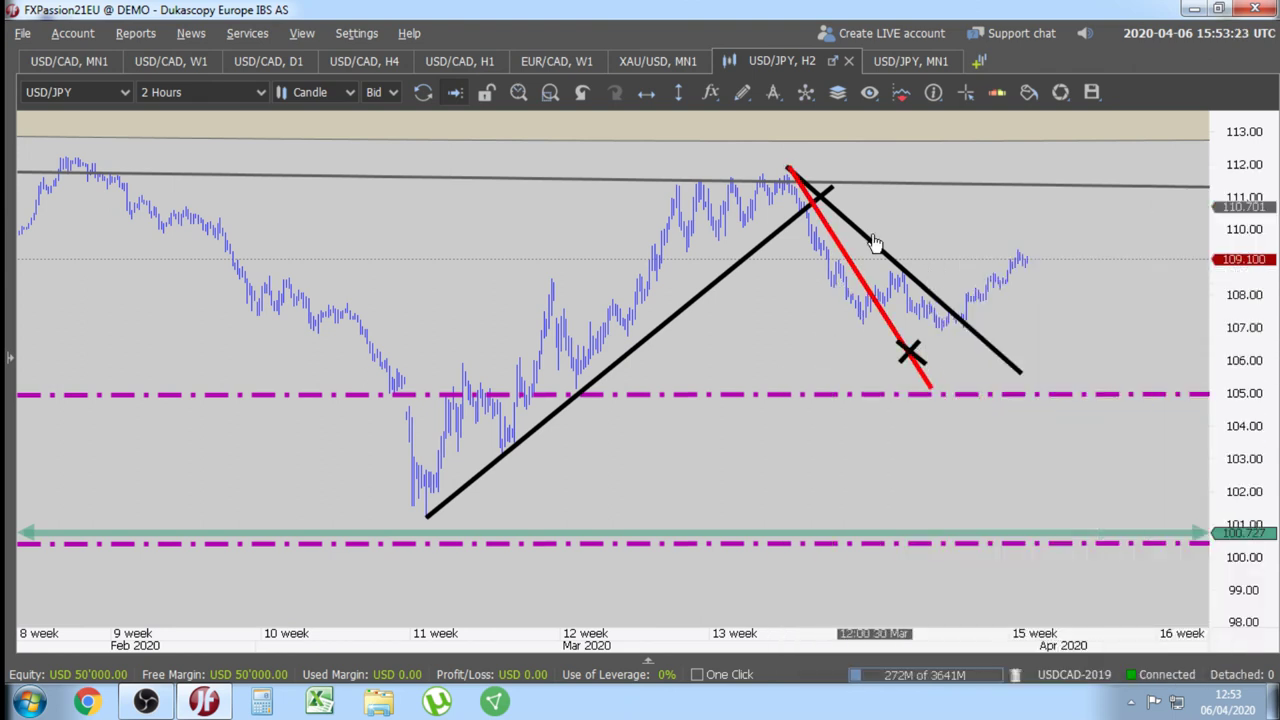
- Place a red arrow beyond the latest candles, its tip at about 108.0 and aimed back toward the recent price action
click(771, 97)
click(790, 232)
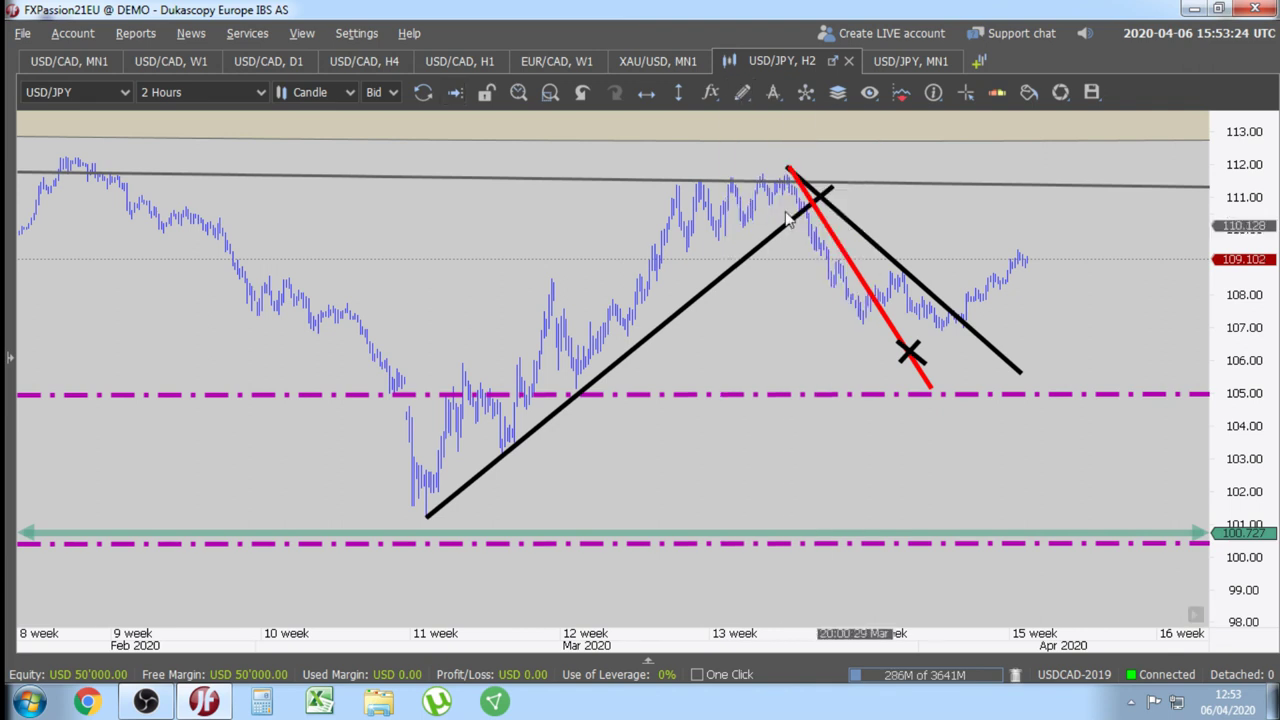
mouse_move(1148, 291)
mouse_down()
mouse_move(1052, 322)
mouse_move(878, 191)
mouse_move(900, 270)
mouse_move(945, 266)
mouse_move(1007, 317)
mouse_move(925, 290)
mouse_move(935, 285)
mouse_move(945, 295)
mouse_move(930, 310)
mouse_move(839, 110)
mouse_move(982, 233)
mouse_move(1034, 320)
mouse_move(1035, 285)
mouse_move(433, 521)
mouse_move(758, 182)
mouse_move(777, 225)
mouse_move(842, 232)
mouse_move(868, 212)
mouse_move(580, 430)
mouse_move(880, 180)
mouse_move(861, 152)
mouse_move(1010, 324)
mouse_move(911, 166)
mouse_move(1023, 294)
mouse_move(1013, 298)
mouse_move(1127, 288)
mouse_up()
click(1077, 292)
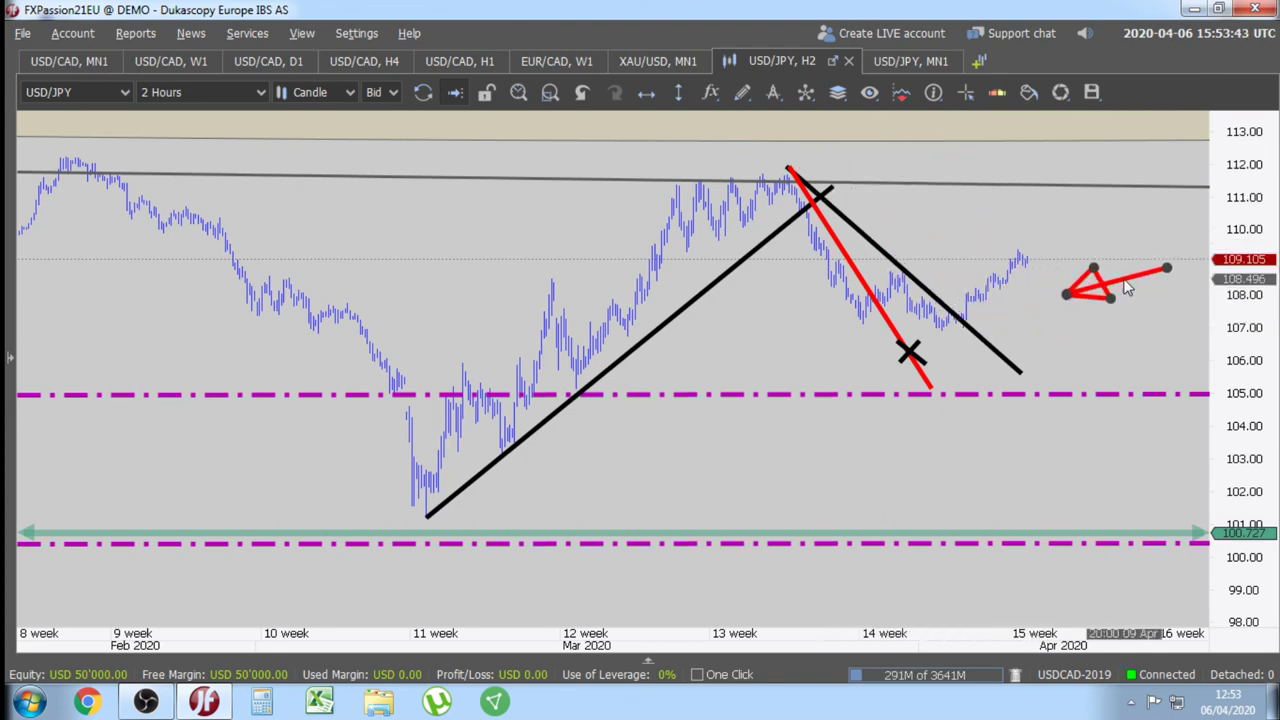
- Draw a gently rising short line from the 1 April low at about 106.9 to about 107.8 and color it black
drag(1186, 363, 923, 378)
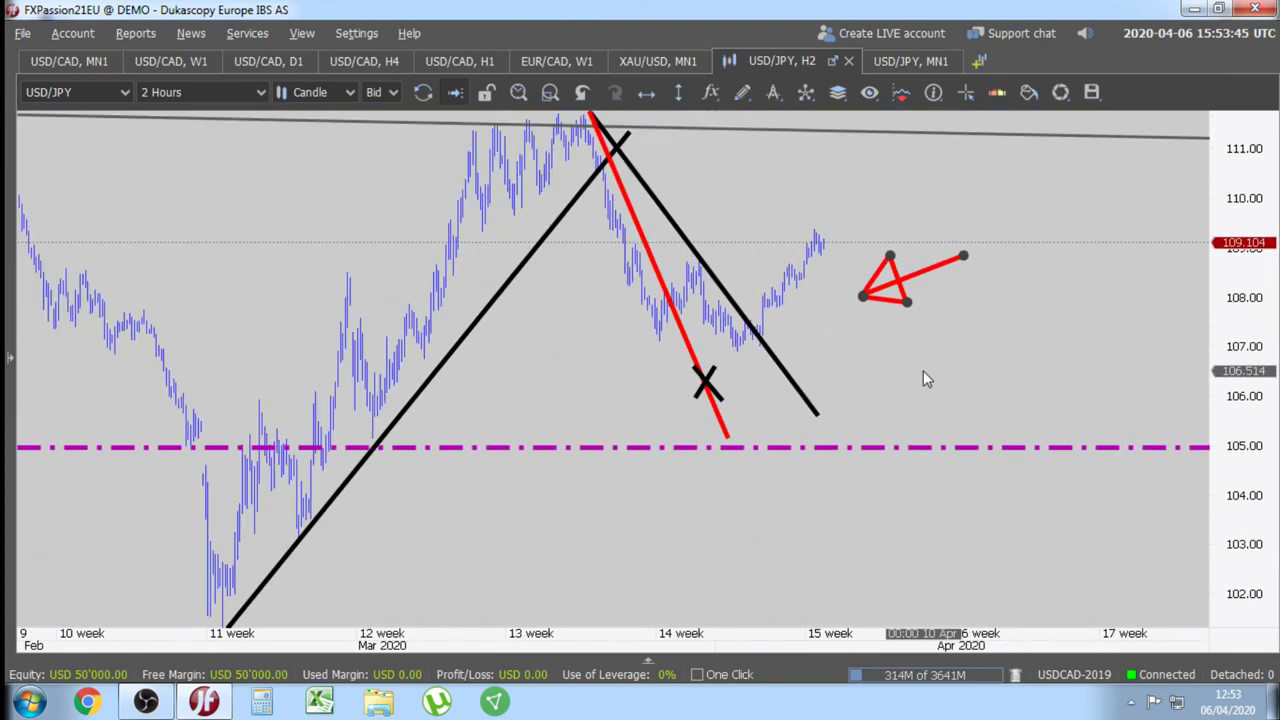
click(923, 378)
scroll(925, 375, up, 2)
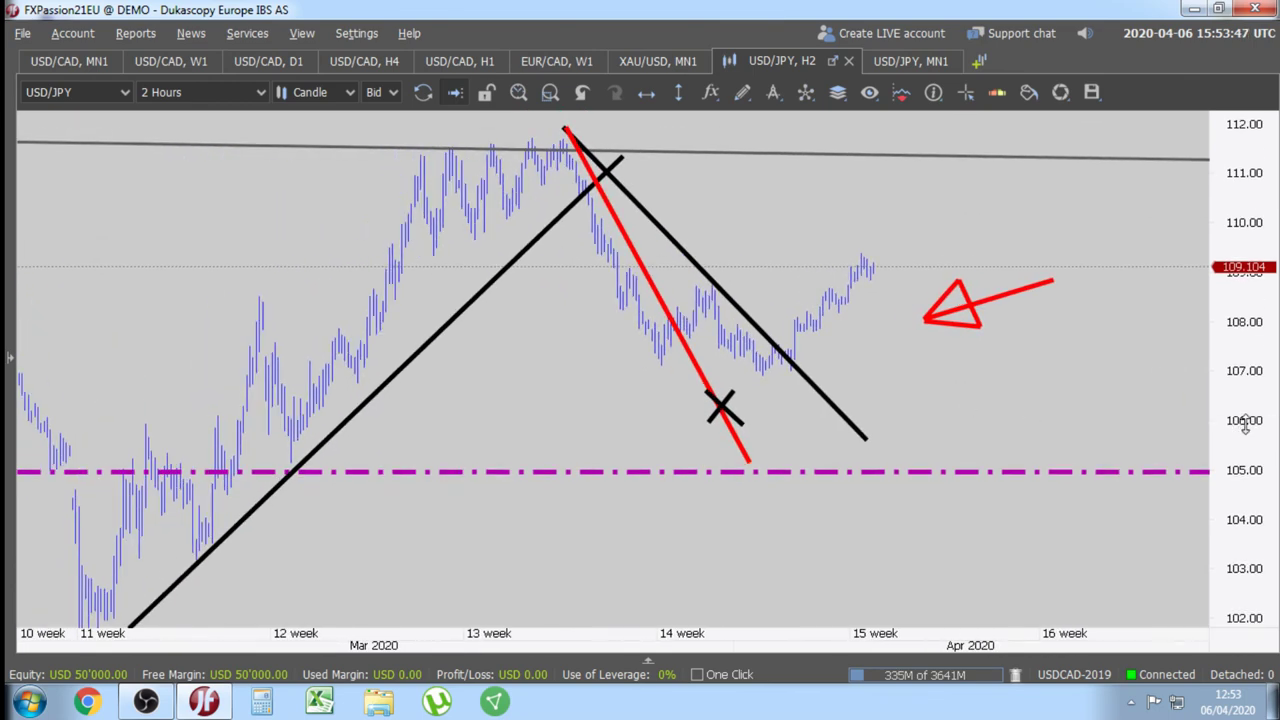
drag(1245, 425, 1245, 395)
scroll(859, 420, up, 3)
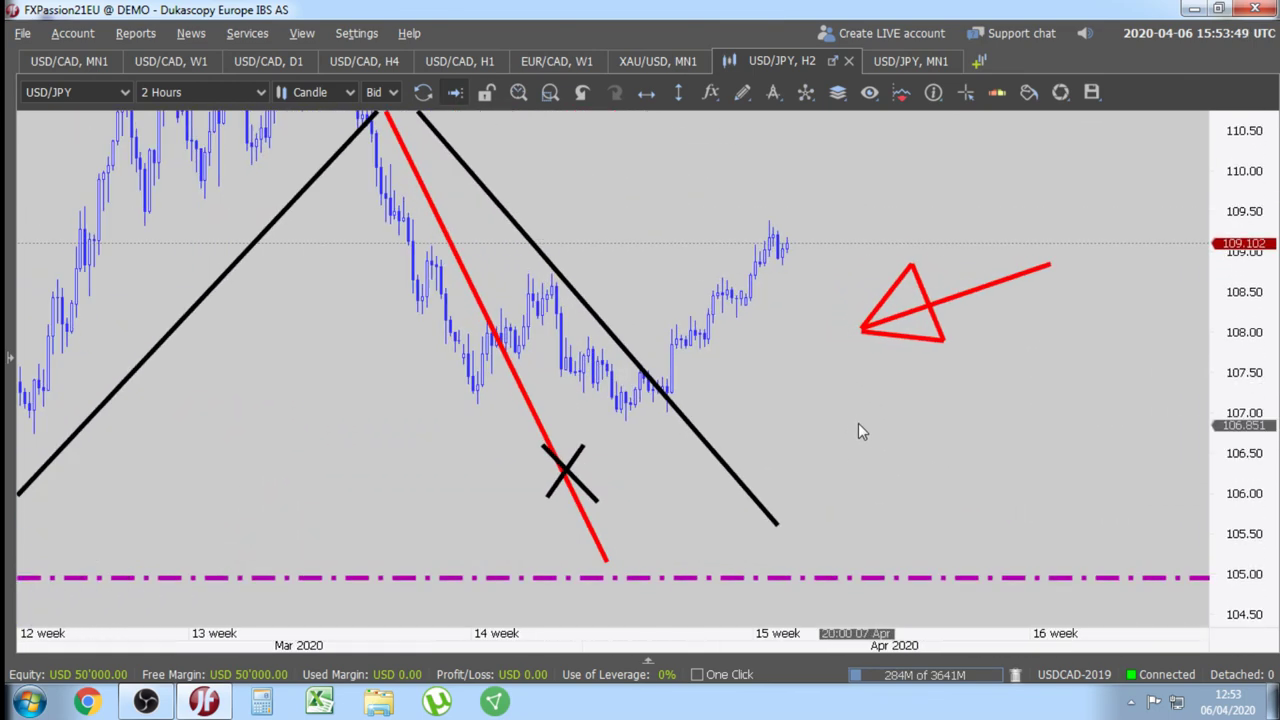
scroll(858, 432, up, 5)
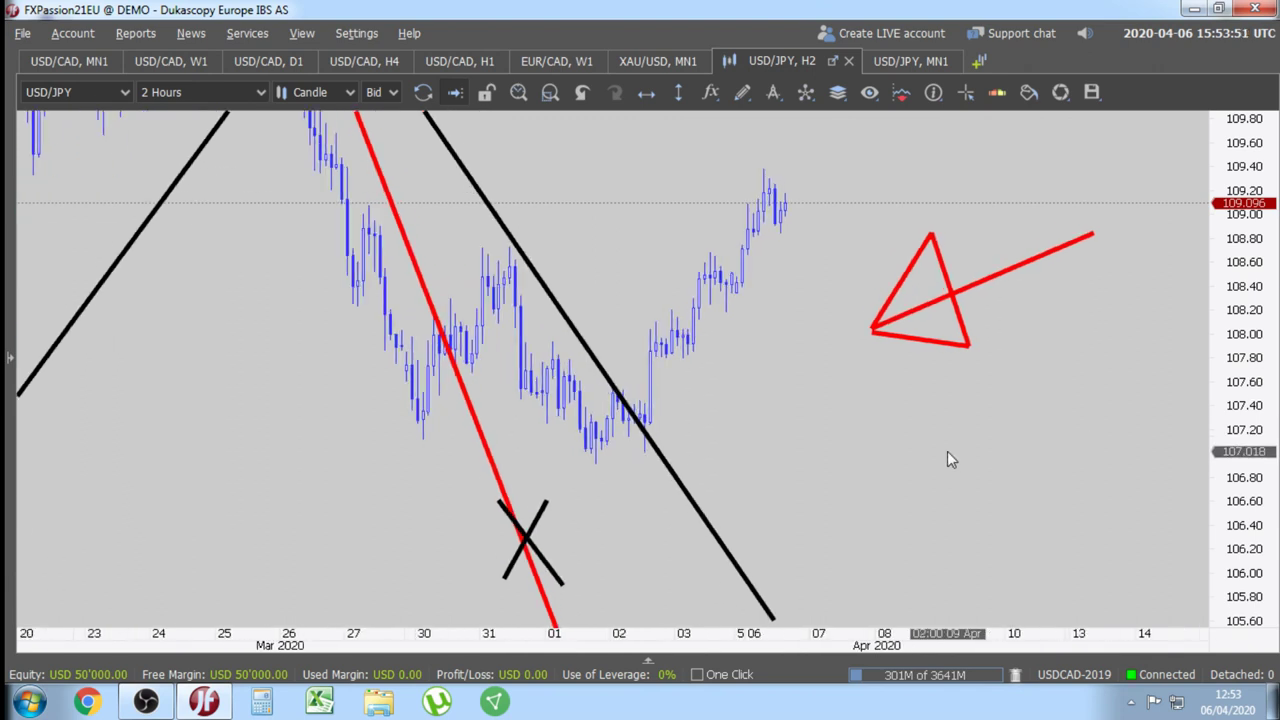
scroll(947, 455, up, 1)
click(742, 92)
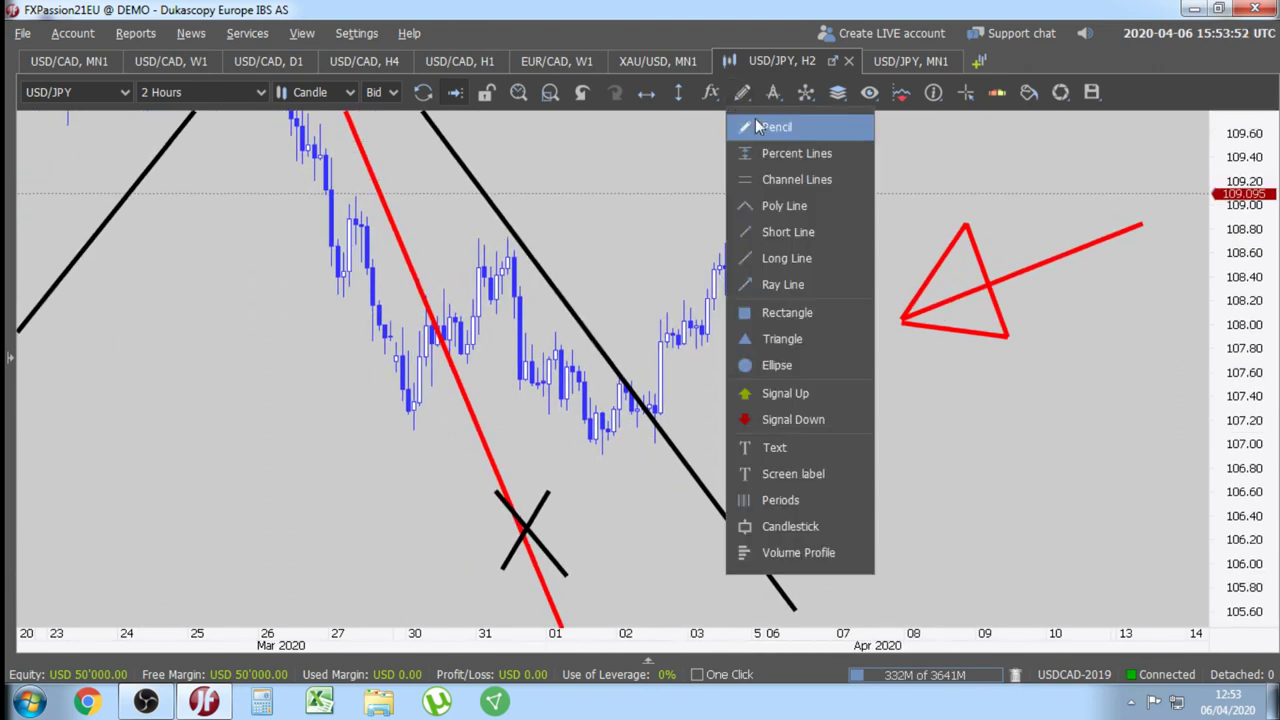
click(786, 234)
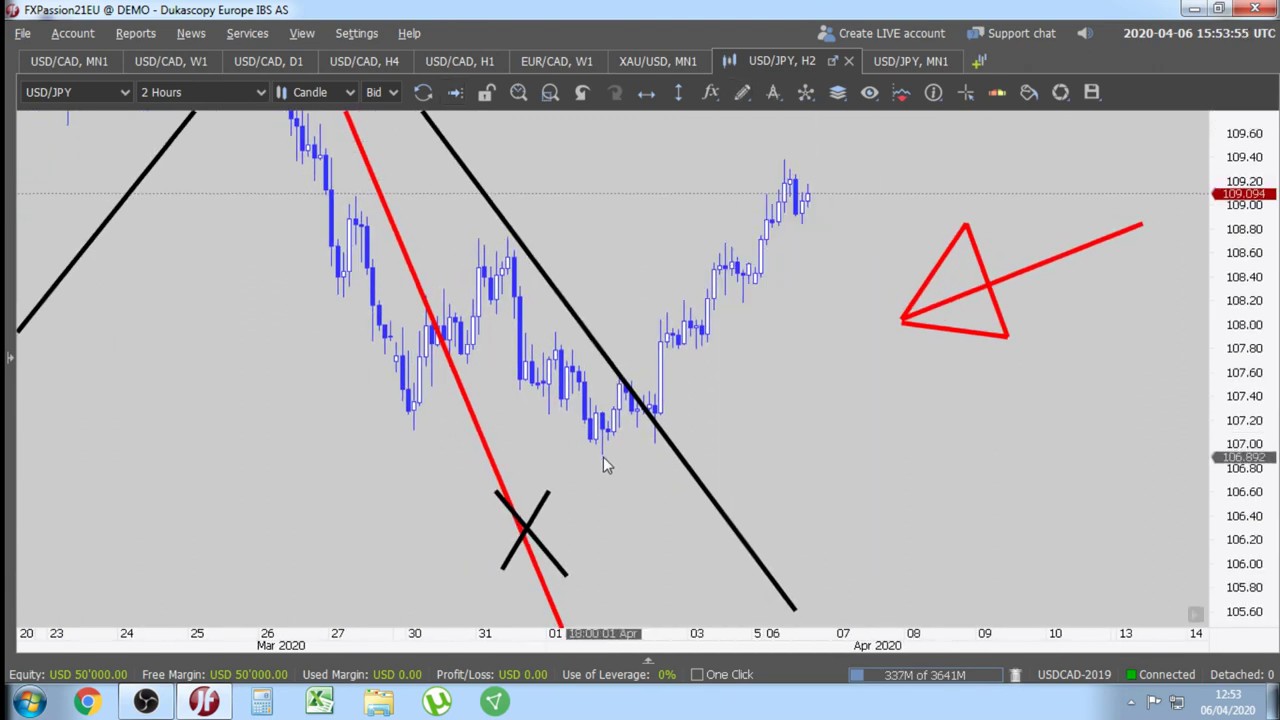
drag(603, 455, 1148, 350)
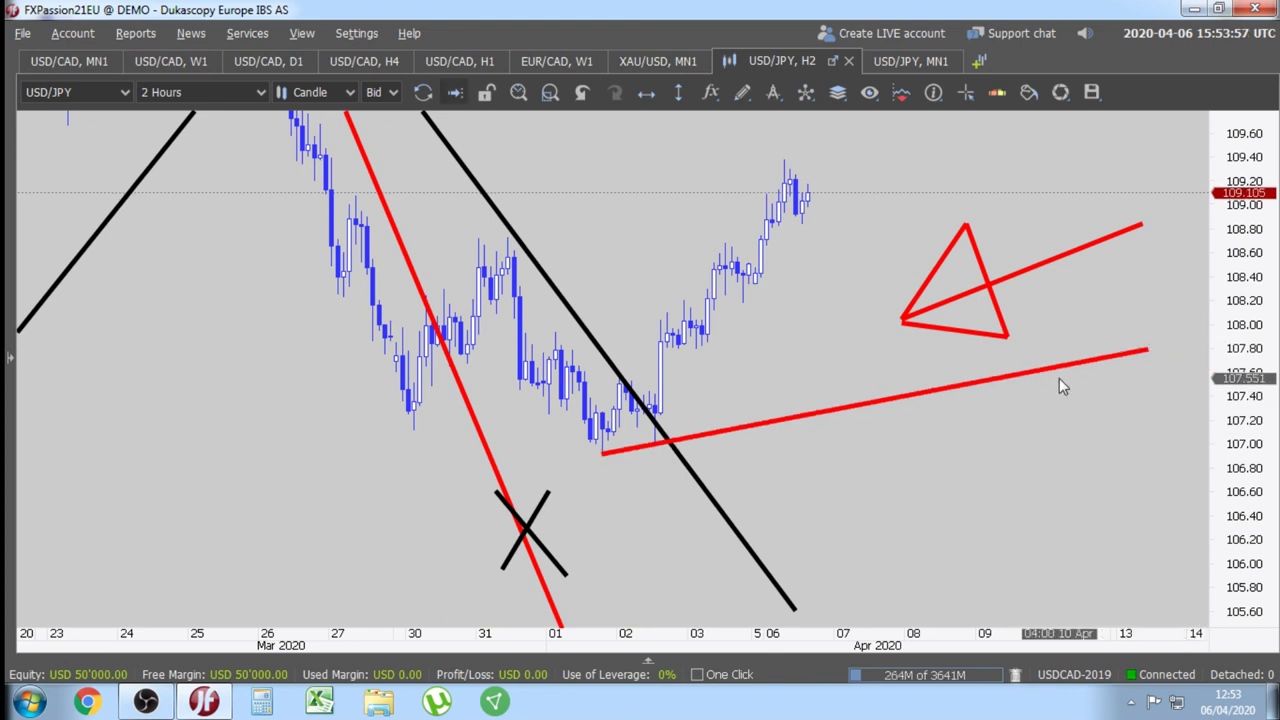
right_click(1053, 367)
mouse_move(1107, 377)
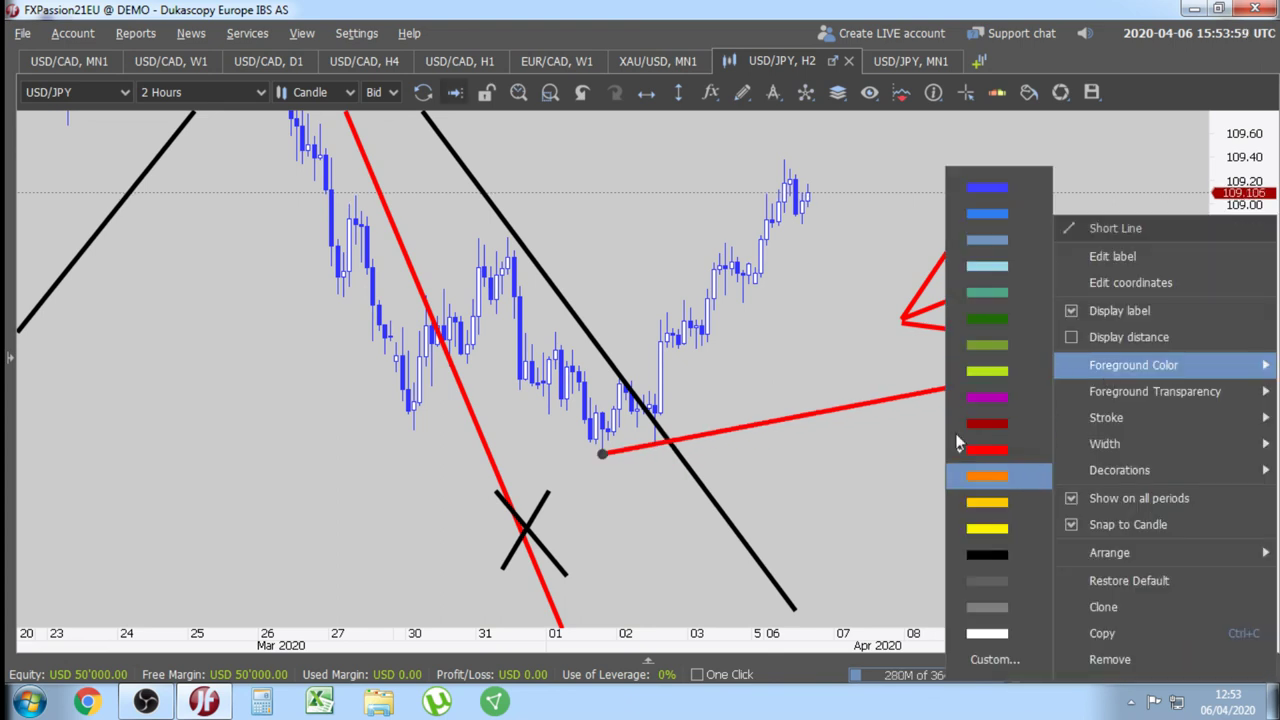
click(965, 555)
- Draw a steep rising short line from the 2 April low at about 107.0 along the latest lows to about 109.6
click(745, 92)
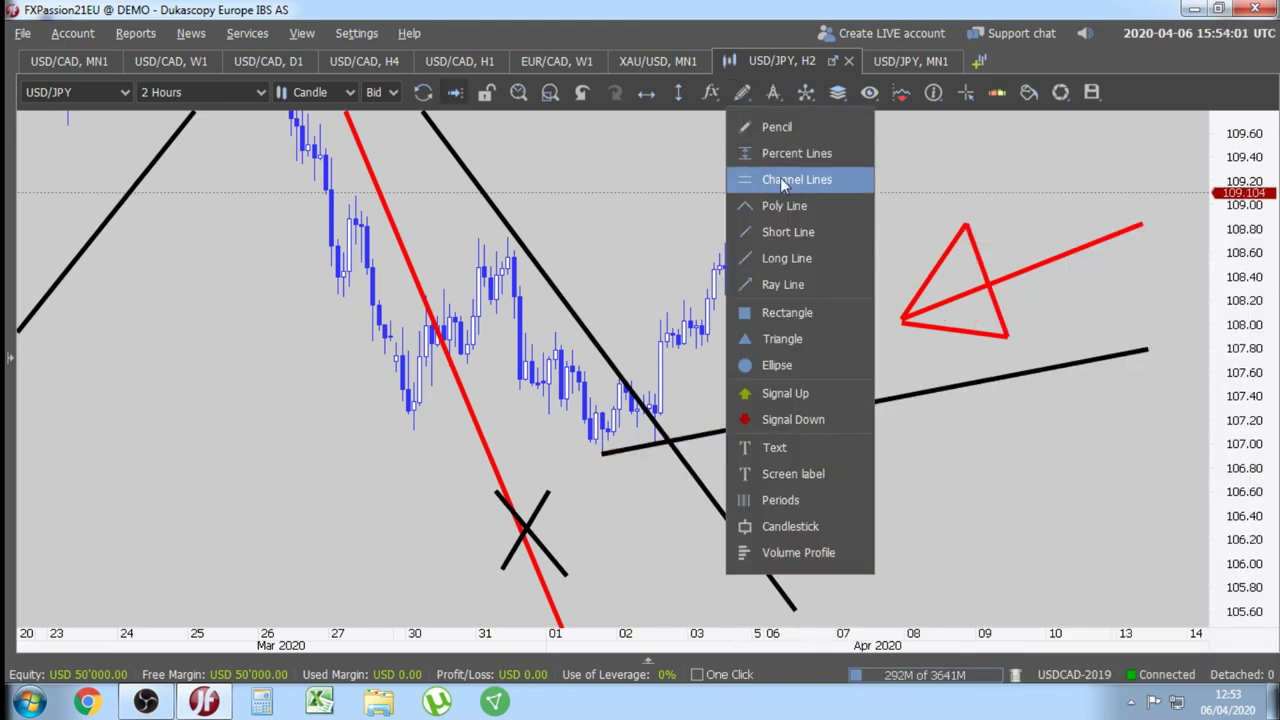
click(780, 233)
drag(655, 440, 861, 137)
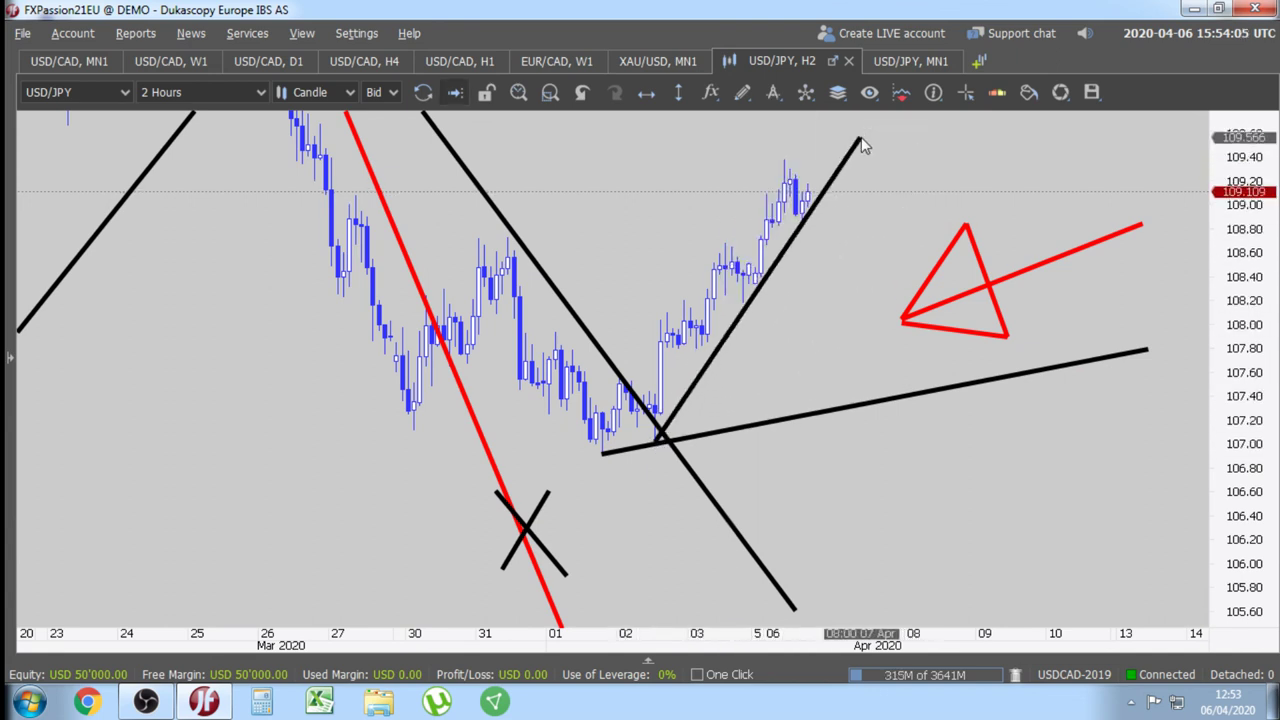
- Move the red arrow up and farther from the candles, with its tip at about 108.6
drag(825, 307, 731, 403)
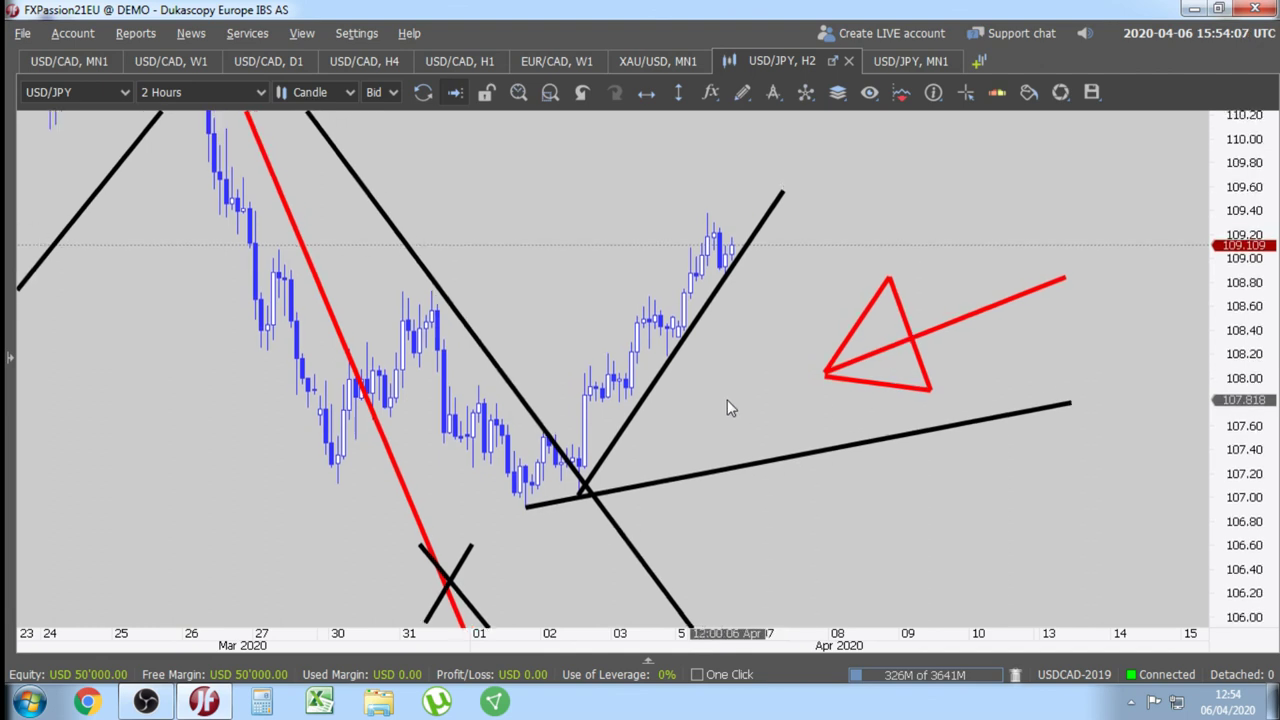
click(970, 318)
drag(973, 318, 920, 233)
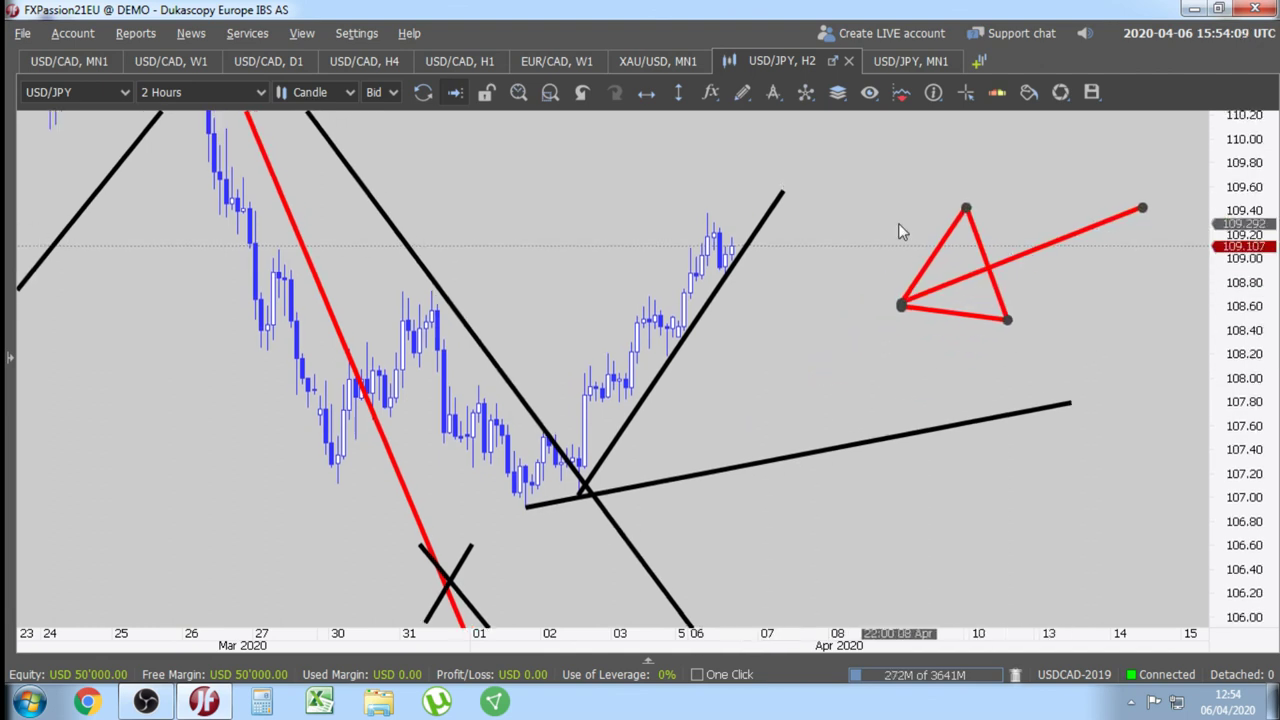
- Draw a red zigzag poly line falling from the latest price at about 109.0 to about 108.0
click(742, 92)
click(752, 207)
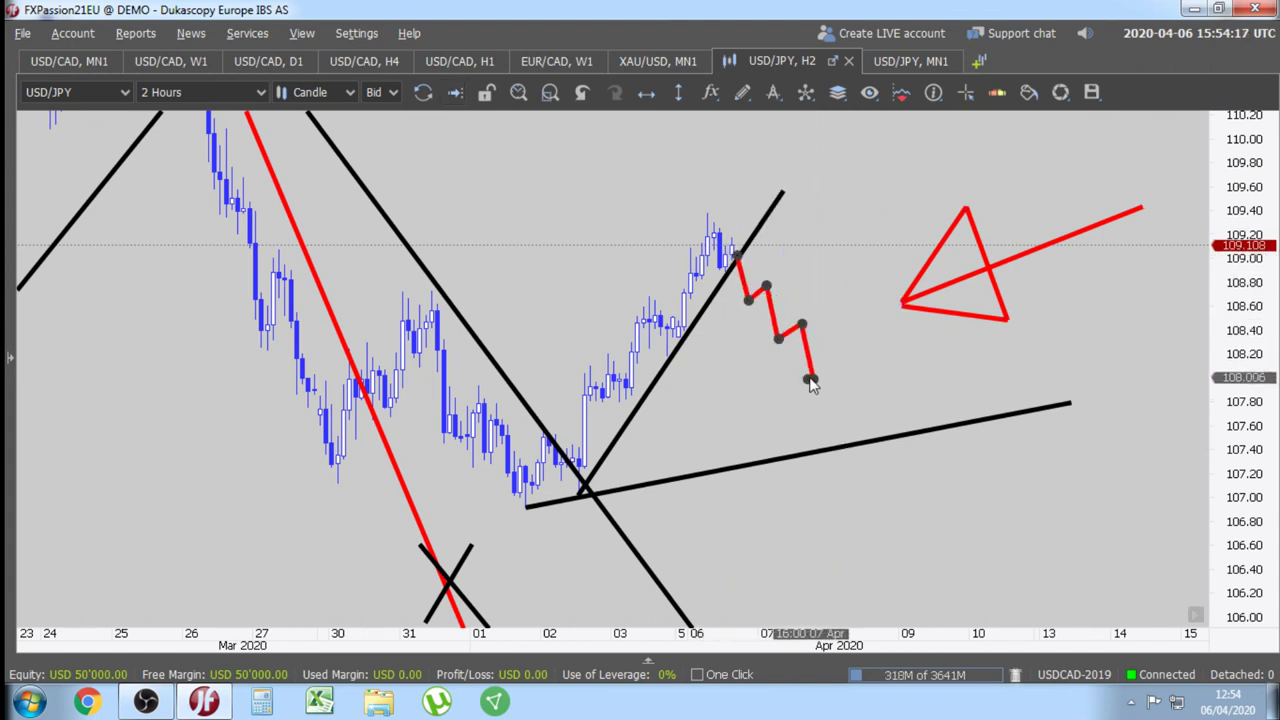
click(990, 270)
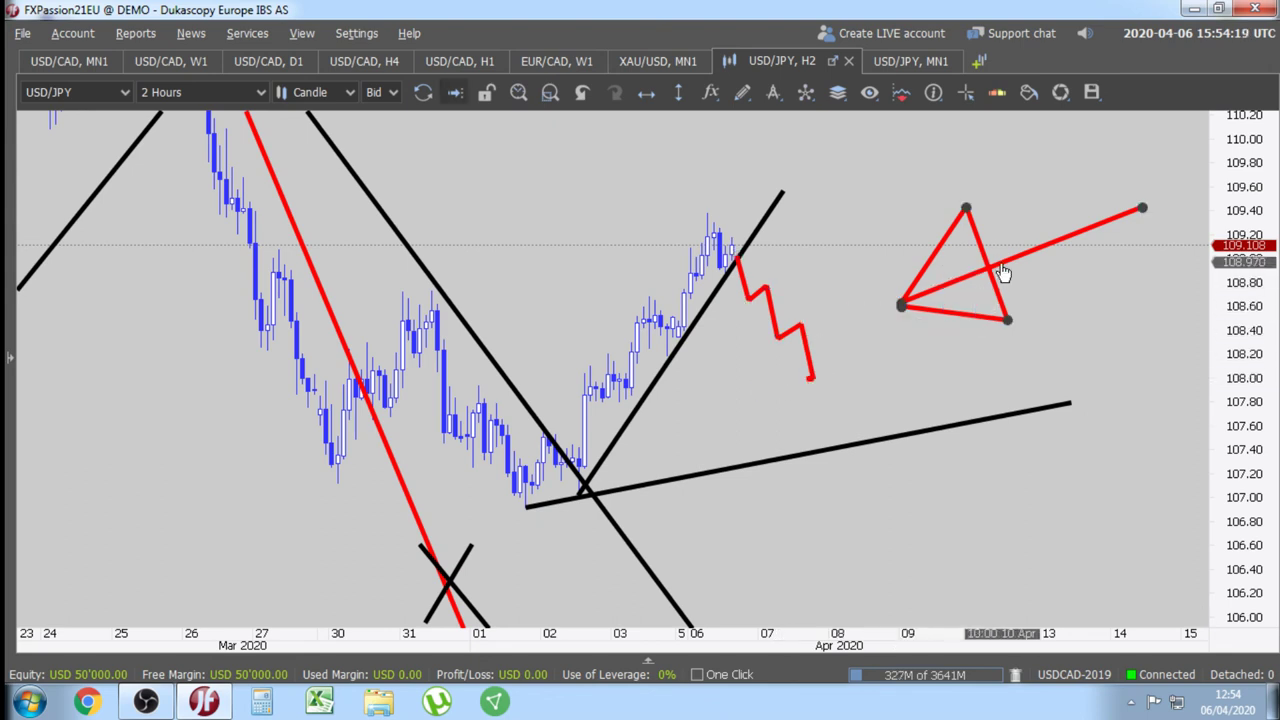
- Draw an ellipse around the falling zigzag, spanning about 109.1 to 107.8
click(742, 92)
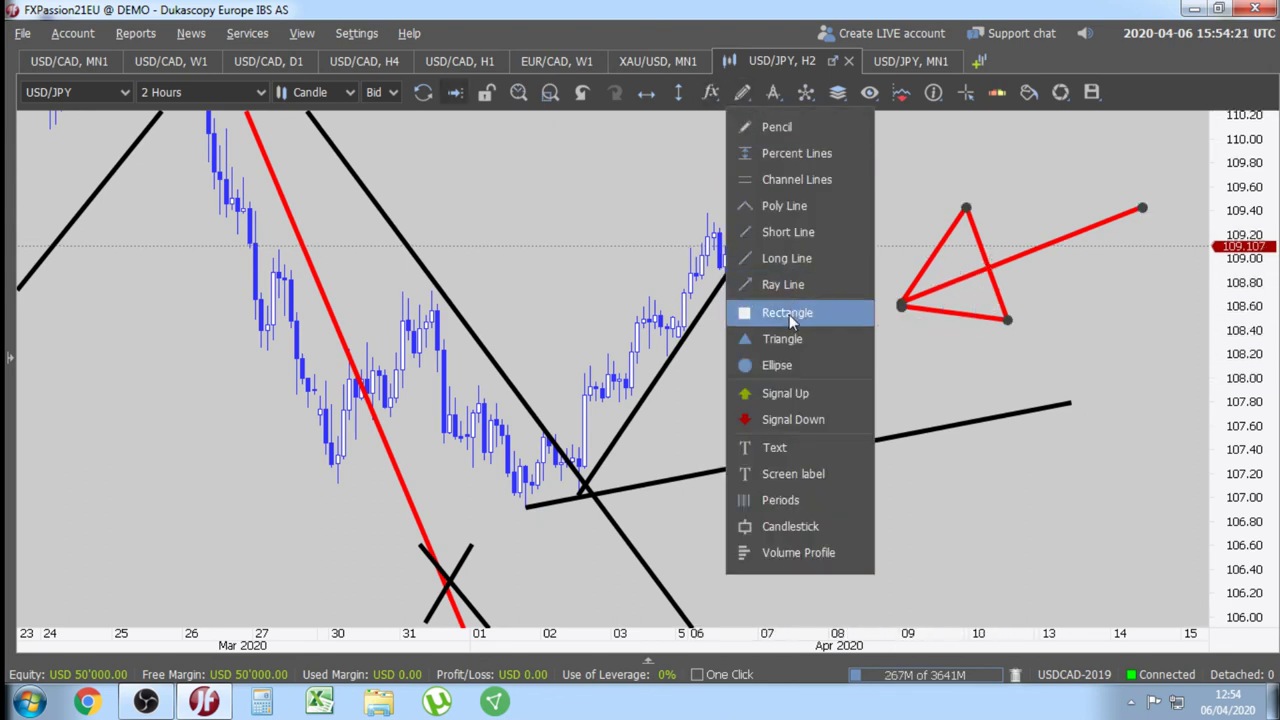
click(785, 366)
drag(719, 249, 871, 406)
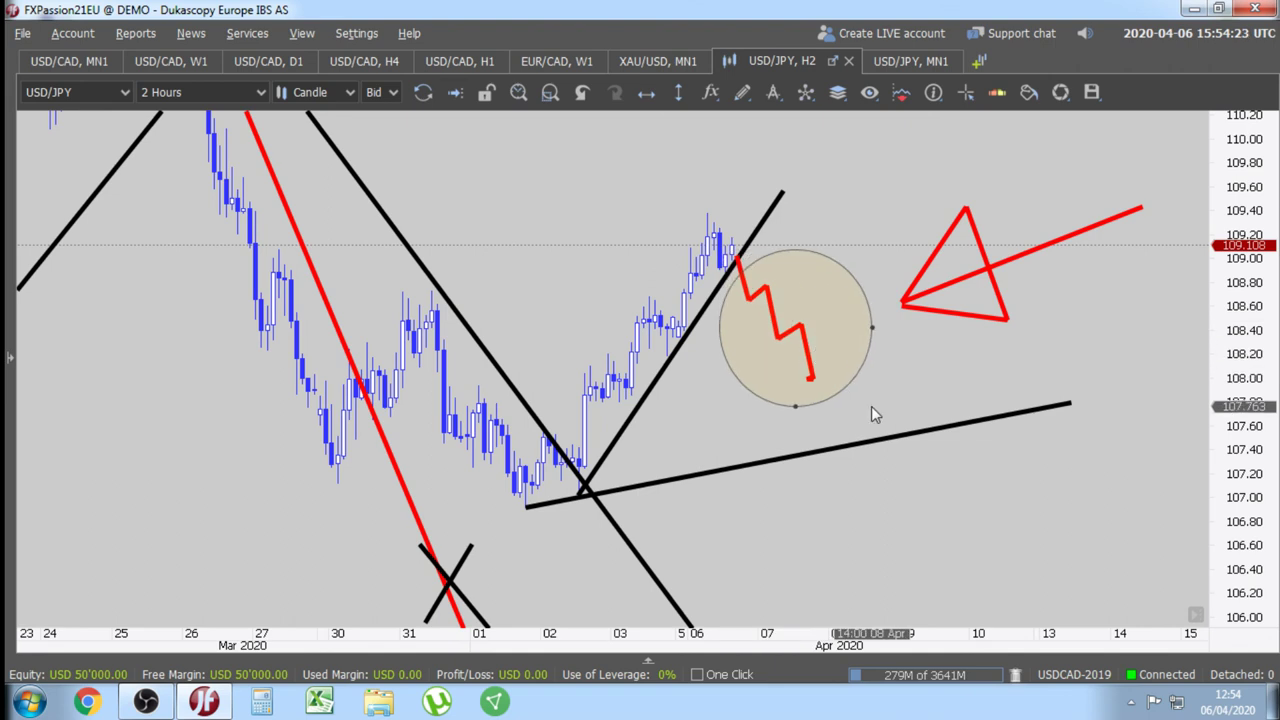
- Add a "?" text label inside the ellipse beside the falling zigzag
click(771, 92)
click(742, 92)
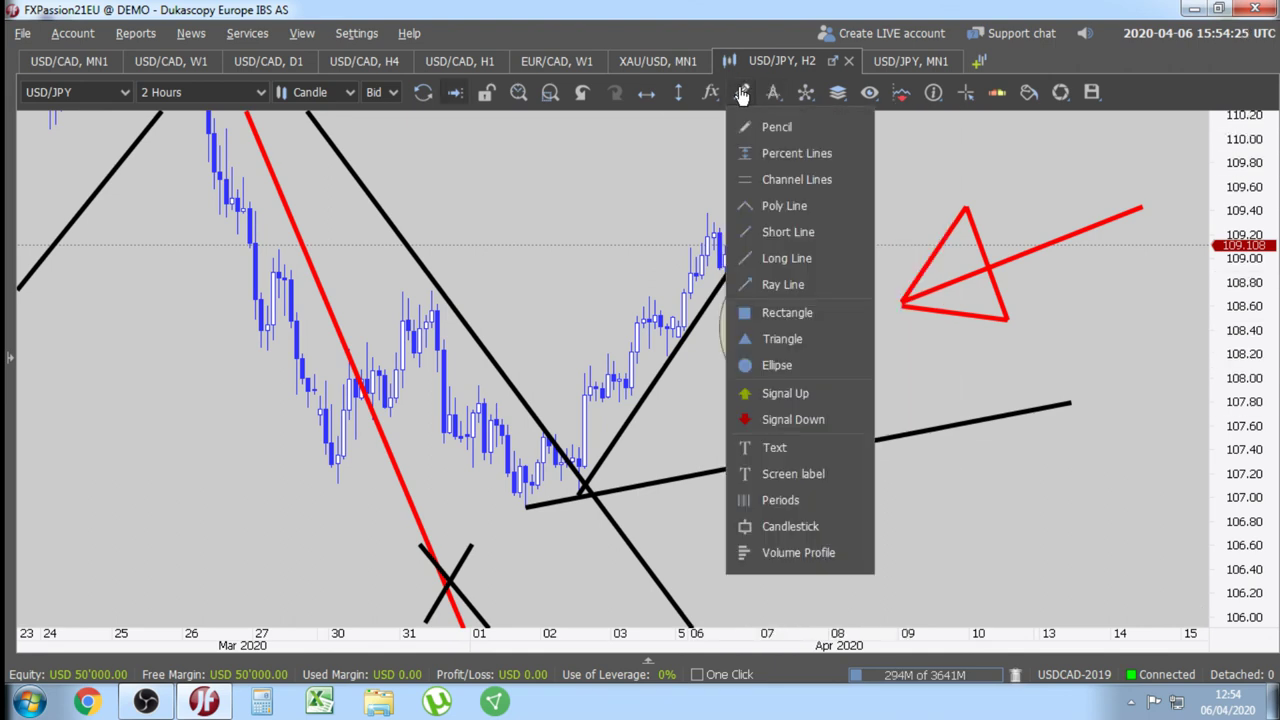
click(790, 447)
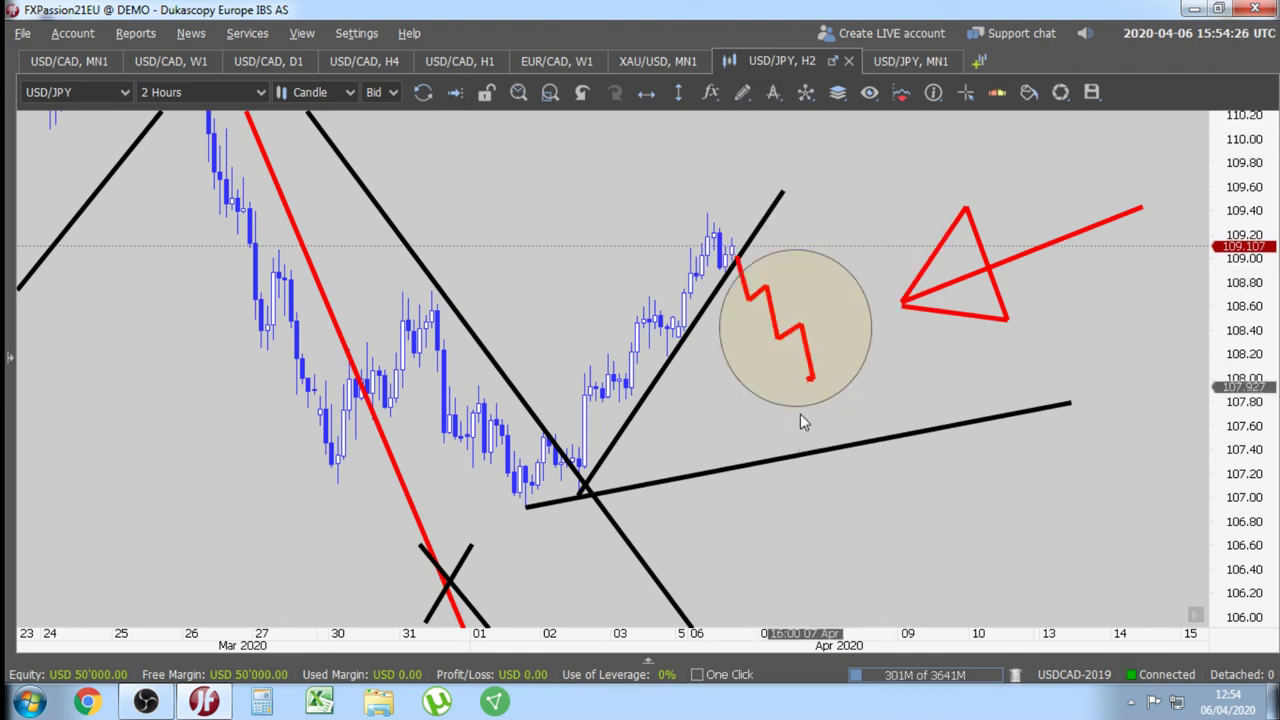
click(828, 314)
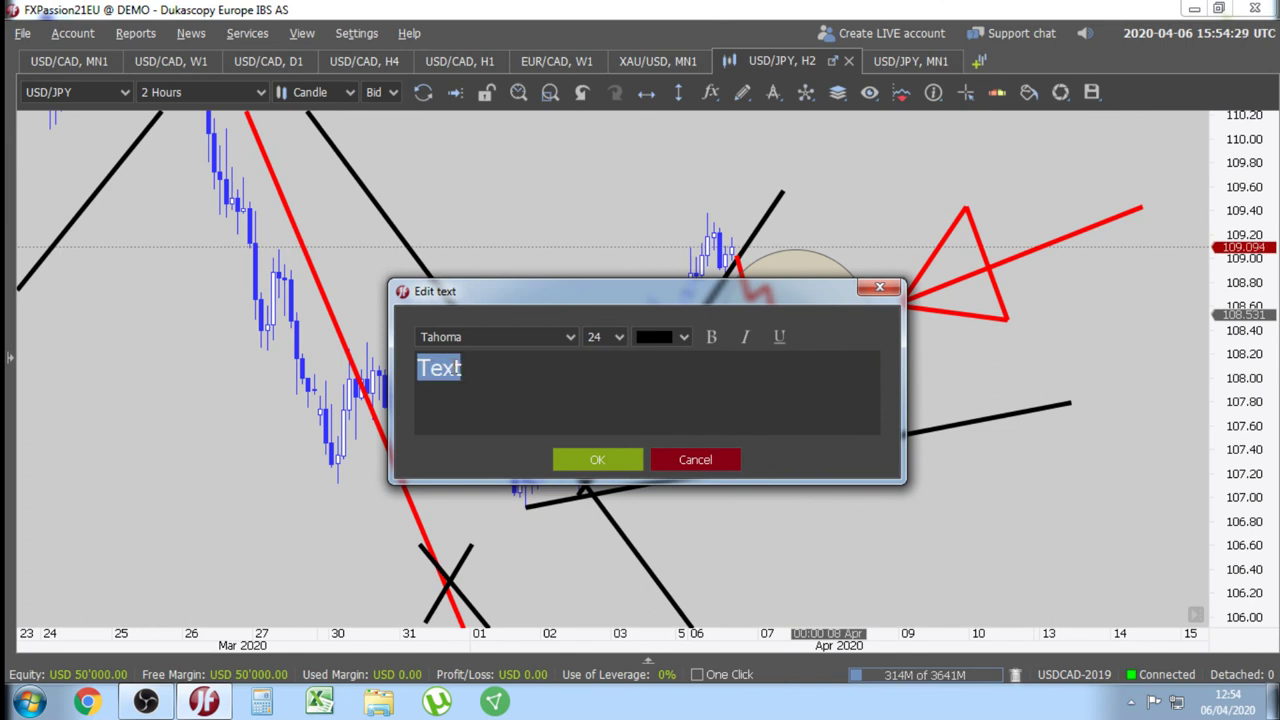
click(597, 459)
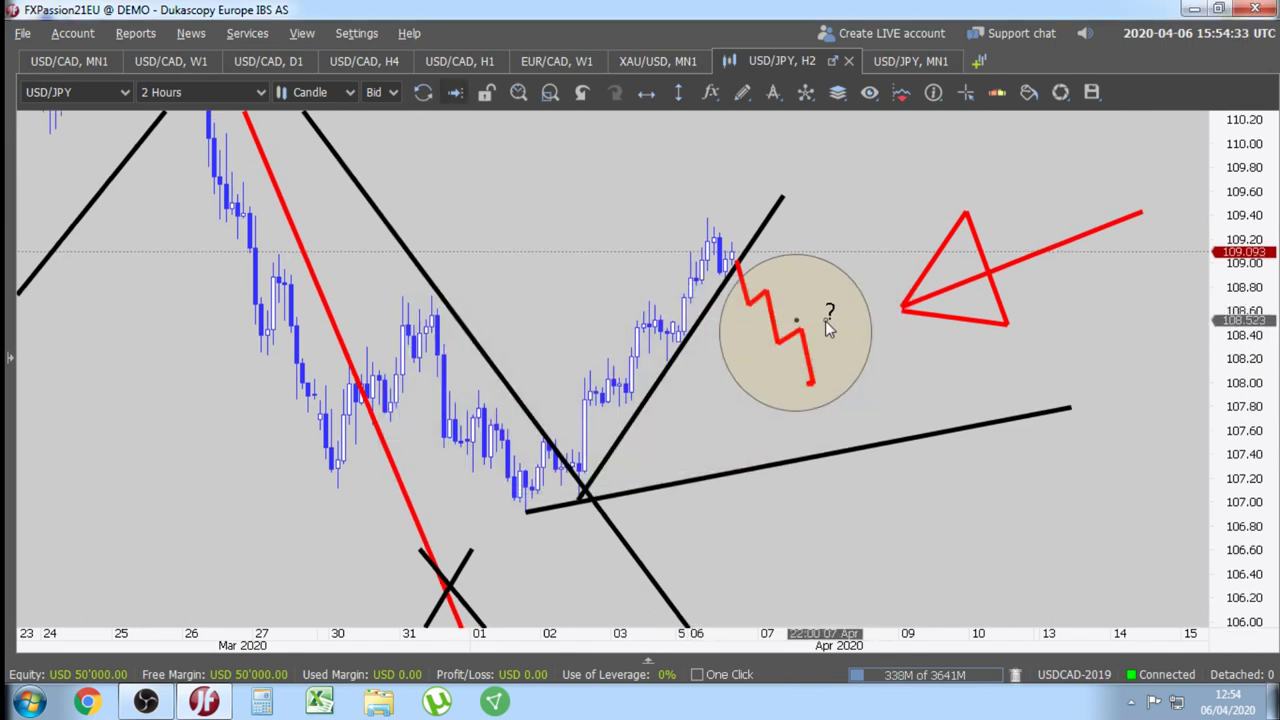
- Nudge the red arrow beside the ellipse, keeping its tip at about 108.6
mouse_move(1010, 264)
mouse_down()
mouse_move(906, 291)
mouse_move(1006, 329)
mouse_move(930, 323)
mouse_move(1010, 263)
mouse_up()
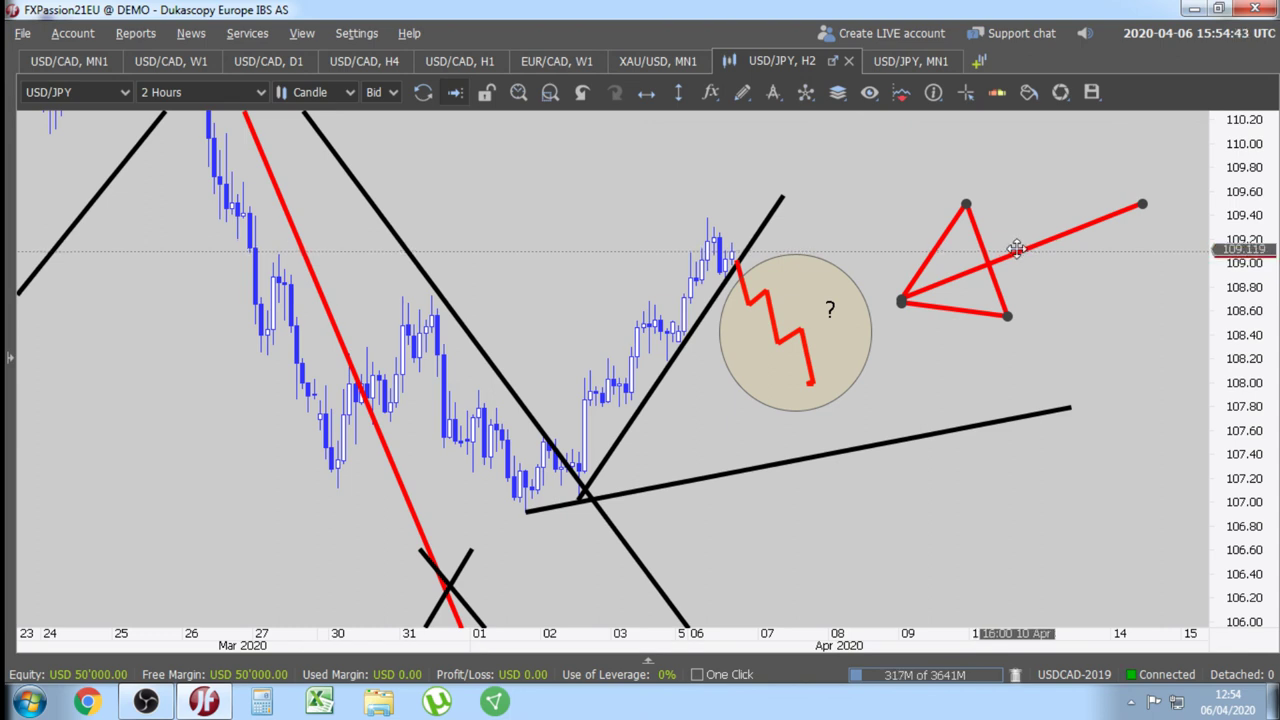
mouse_move(1035, 242)
mouse_down()
mouse_move(747, 301)
mouse_move(787, 252)
mouse_move(895, 310)
mouse_move(1008, 251)
mouse_move(978, 284)
mouse_move(700, 357)
mouse_move(880, 336)
mouse_move(980, 175)
mouse_move(948, 248)
mouse_move(606, 329)
mouse_move(632, 238)
mouse_move(750, 110)
mouse_move(586, 480)
mouse_move(787, 151)
mouse_move(896, 350)
mouse_move(983, 338)
mouse_move(1060, 103)
mouse_move(957, 178)
mouse_move(956, 218)
mouse_move(943, 203)
mouse_move(873, 205)
mouse_move(676, 430)
mouse_move(818, 311)
mouse_move(880, 188)
mouse_move(664, 455)
mouse_move(862, 177)
mouse_move(745, 345)
mouse_move(893, 188)
mouse_move(732, 367)
mouse_move(872, 255)
mouse_move(910, 200)
mouse_move(834, 190)
mouse_move(860, 216)
mouse_move(982, 222)
mouse_move(970, 230)
mouse_move(877, 194)
mouse_move(1010, 384)
mouse_move(872, 226)
mouse_move(1000, 395)
mouse_move(903, 249)
mouse_move(915, 275)
mouse_move(1028, 352)
mouse_move(1000, 405)
mouse_move(892, 247)
mouse_move(900, 240)
mouse_move(942, 330)
mouse_move(1031, 255)
mouse_up()
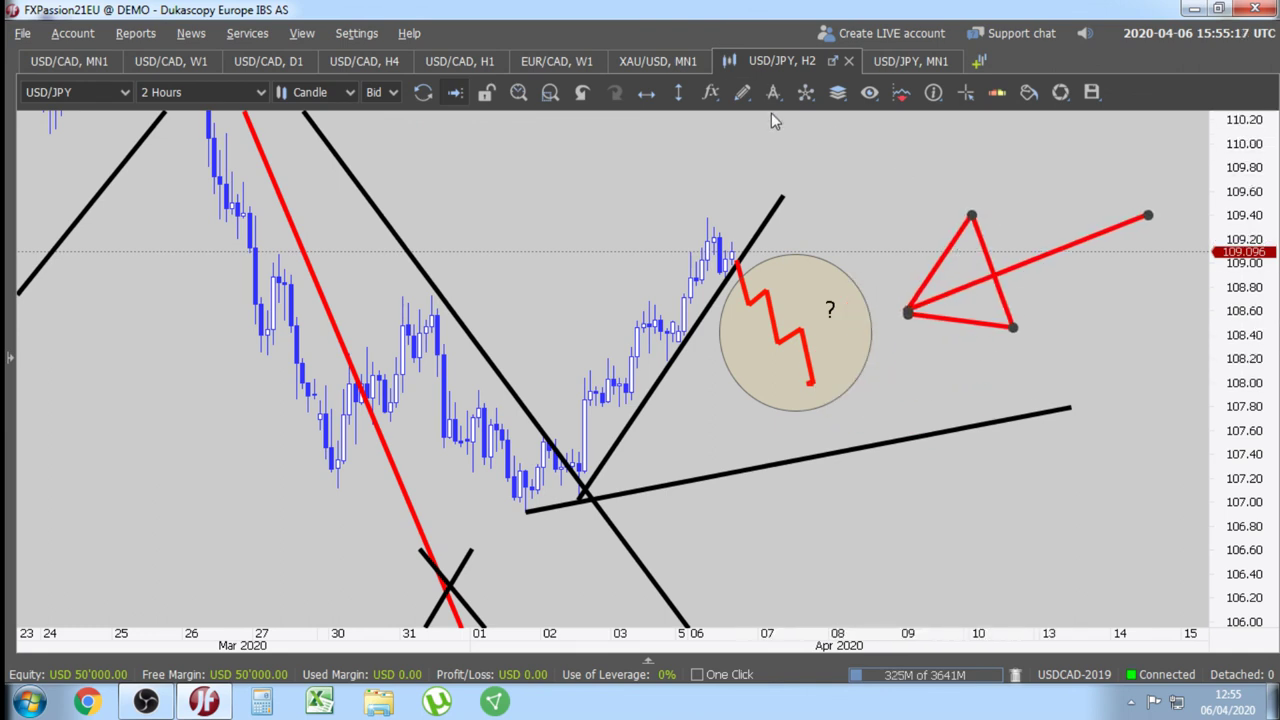
- Draw a descending short line from above the 6 April high at about 109.6 through the ellipse to about 107.7
click(743, 93)
click(800, 232)
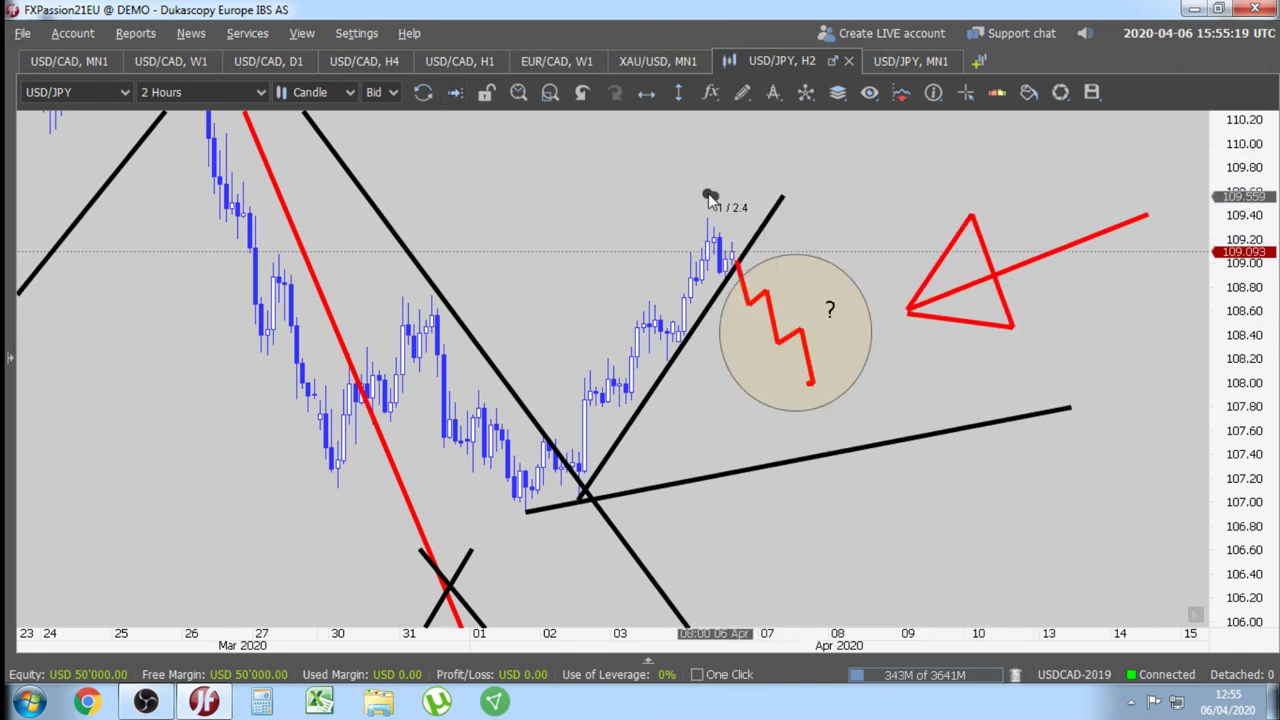
mouse_move(708, 198)
mouse_down()
mouse_move(871, 381)
mouse_move(877, 416)
mouse_up()
- Reposition the red arrow above and beyond the ellipse, with its tip at about 109.0
mouse_move(1058, 252)
mouse_down()
mouse_move(988, 283)
mouse_move(1024, 167)
mouse_up()
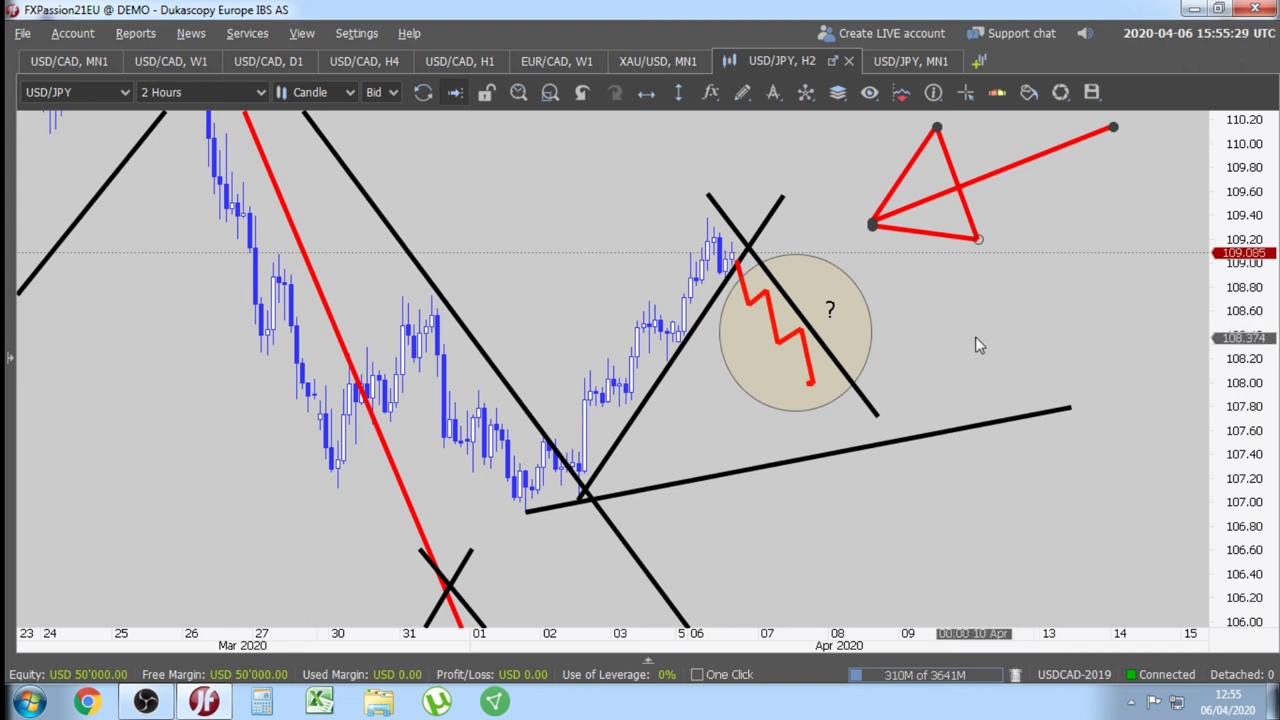
mouse_move(1000, 172)
mouse_down()
mouse_move(920, 199)
mouse_move(945, 240)
mouse_move(960, 328)
mouse_move(871, 251)
mouse_move(860, 223)
mouse_move(858, 343)
mouse_move(1060, 256)
mouse_move(948, 307)
mouse_move(929, 343)
mouse_move(1024, 227)
mouse_move(1029, 287)
mouse_move(1065, 218)
mouse_move(905, 222)
mouse_move(900, 192)
mouse_move(883, 205)
mouse_move(1143, 194)
mouse_move(938, 290)
mouse_up()
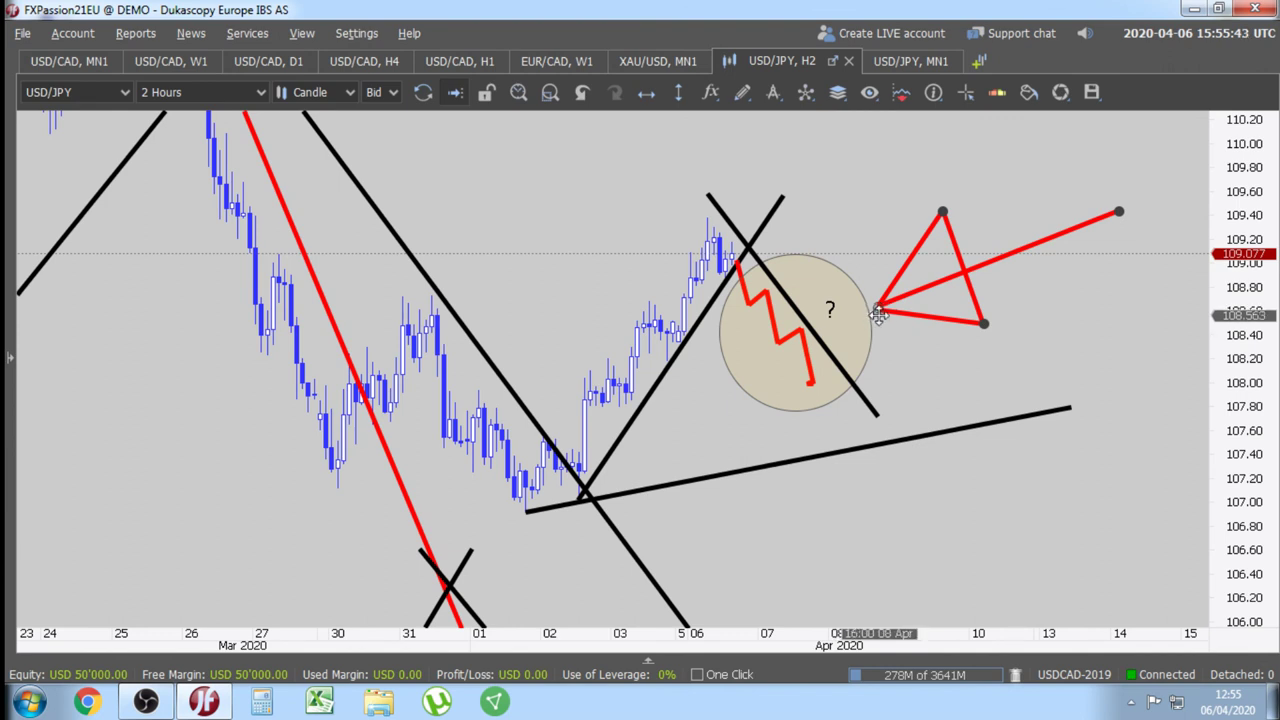
mouse_move(1044, 240)
mouse_down()
mouse_move(952, 244)
mouse_move(929, 206)
mouse_move(856, 240)
mouse_move(903, 309)
mouse_move(1142, 210)
mouse_move(1019, 190)
mouse_move(836, 212)
mouse_move(935, 296)
mouse_move(1035, 216)
mouse_up()
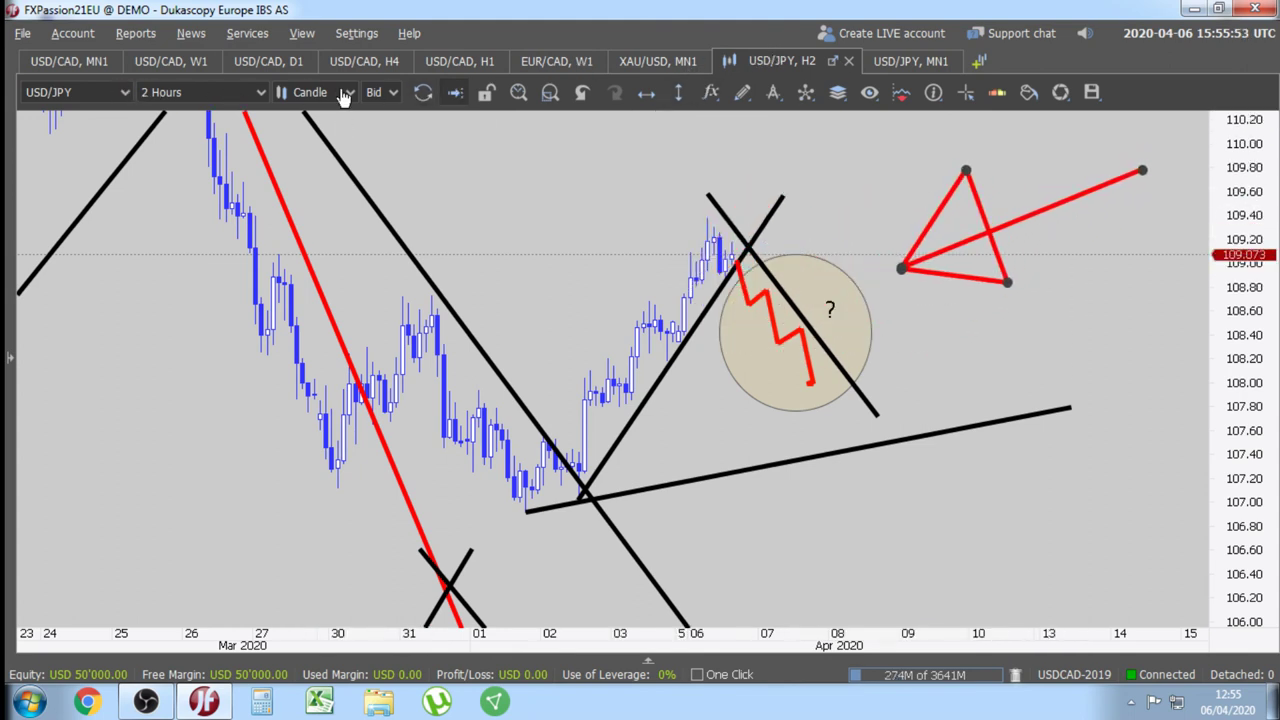
- Switch the USD/JPY chart to the 1 Day period and show the February to May 2020 range
click(261, 95)
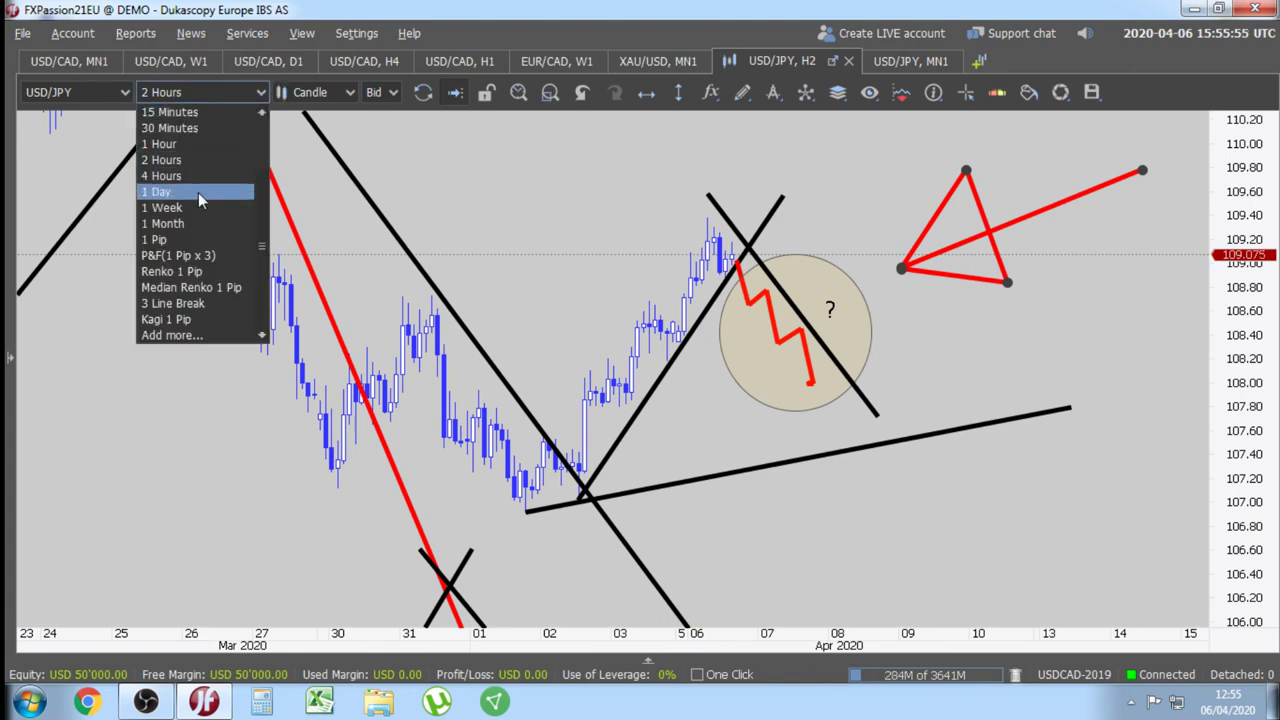
click(198, 192)
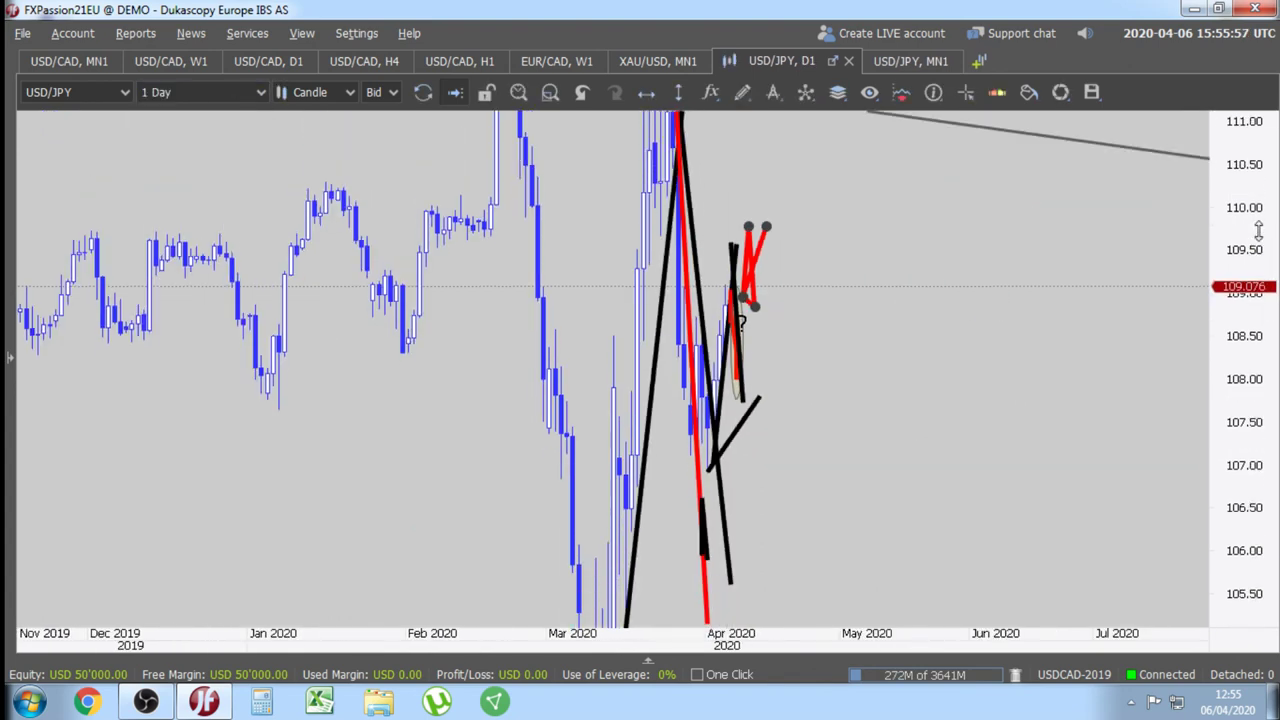
drag(1258, 230, 1108, 420)
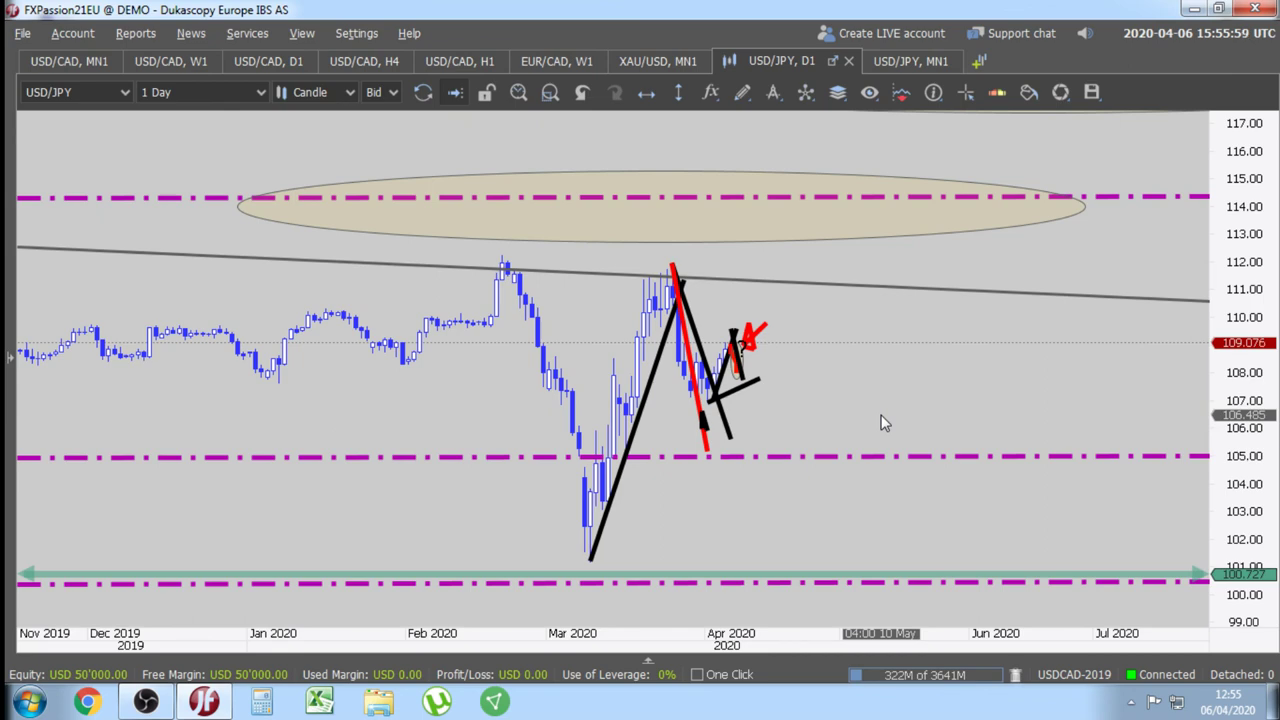
scroll(882, 423, up, 5)
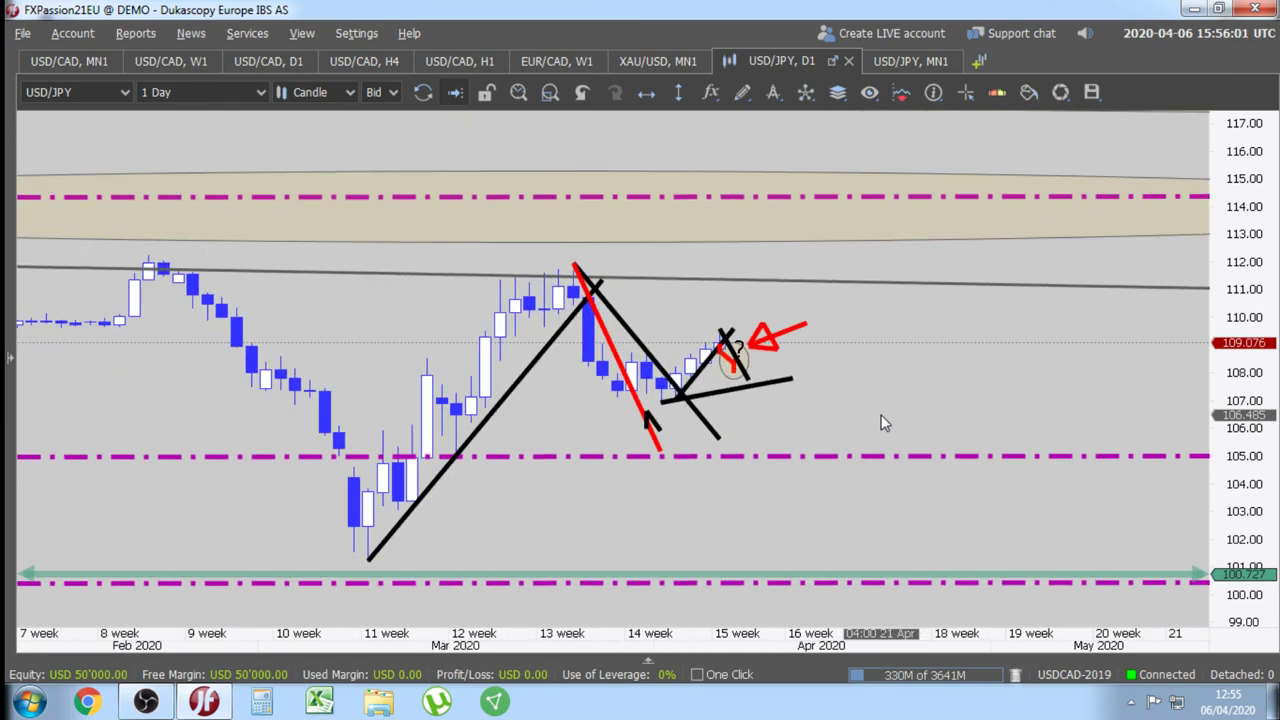
- Delete the red line, short black lines, ellipse, red arrow and descending line, leaving only the ascending black line from the March low
click(643, 418)
key(Delete)
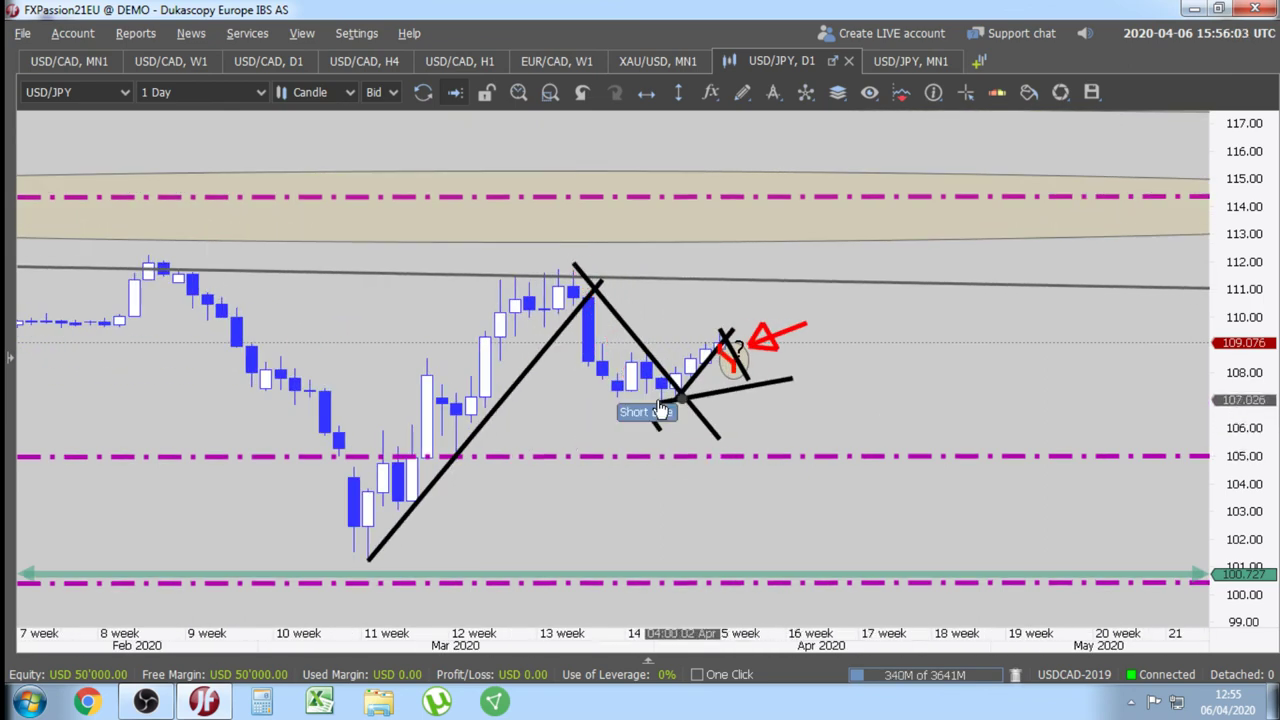
key(Delete)
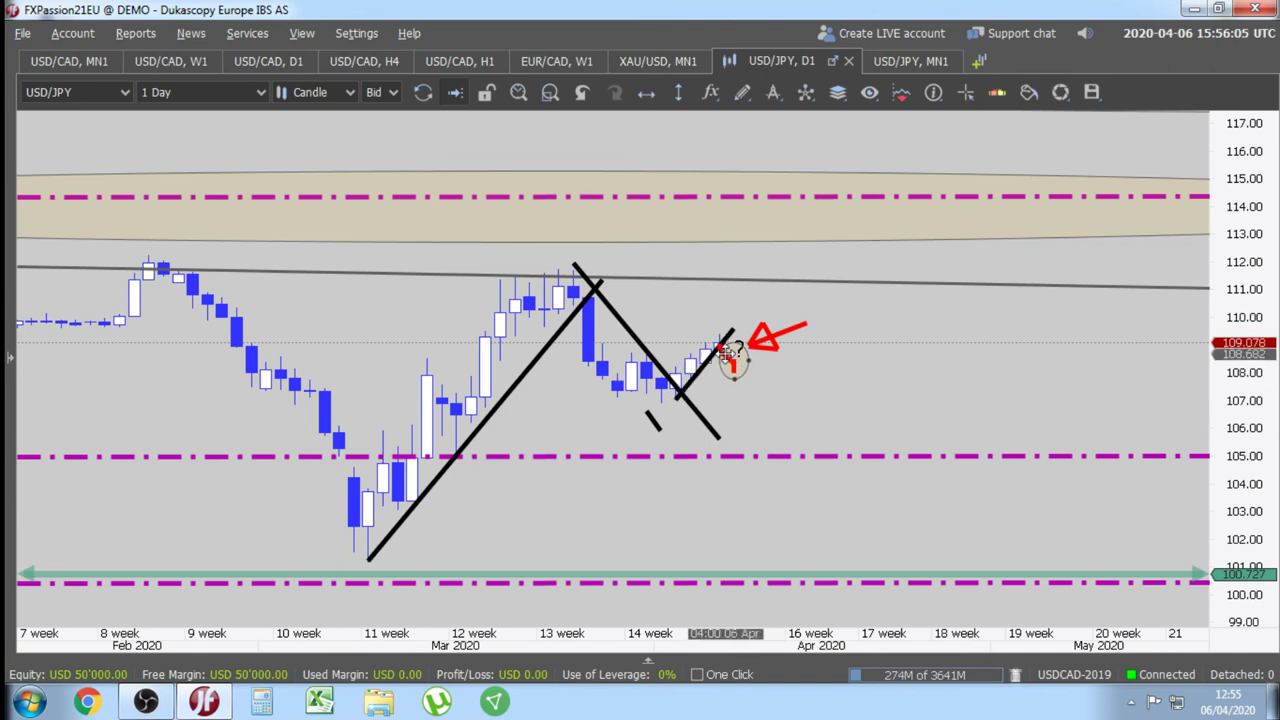
key(Delete)
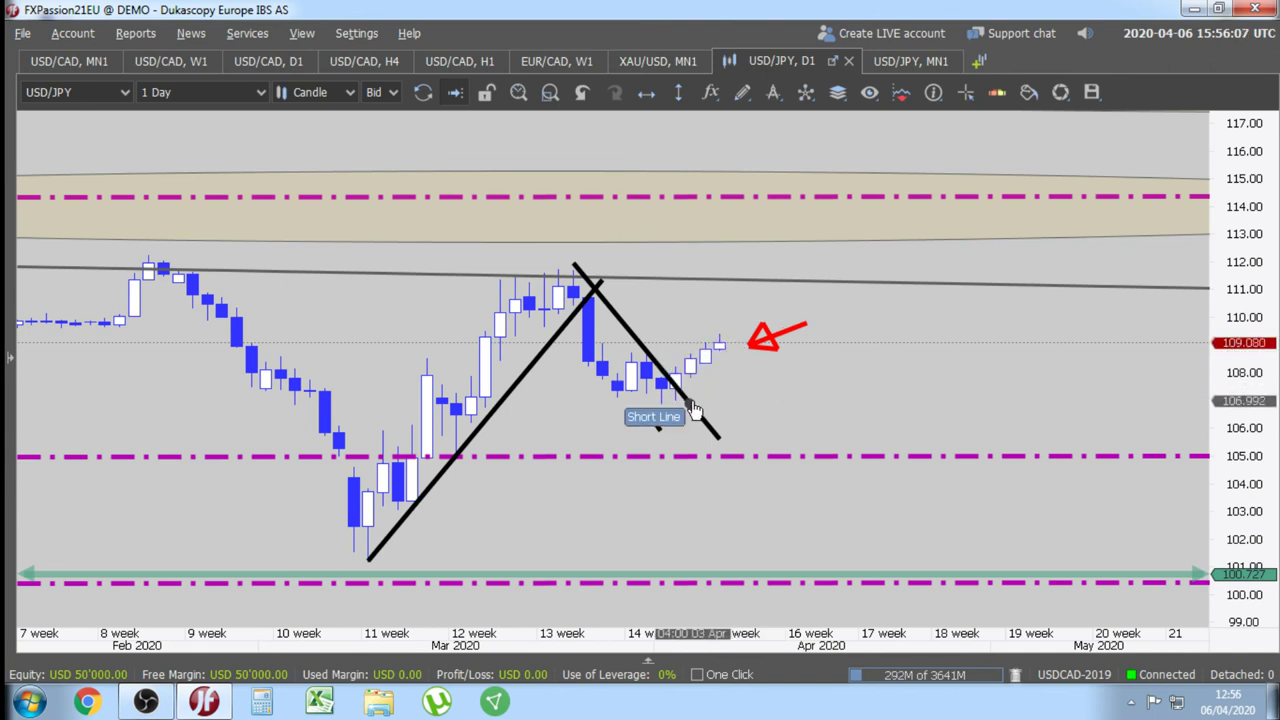
key(Delete)
key(Delete)
key(Delete)
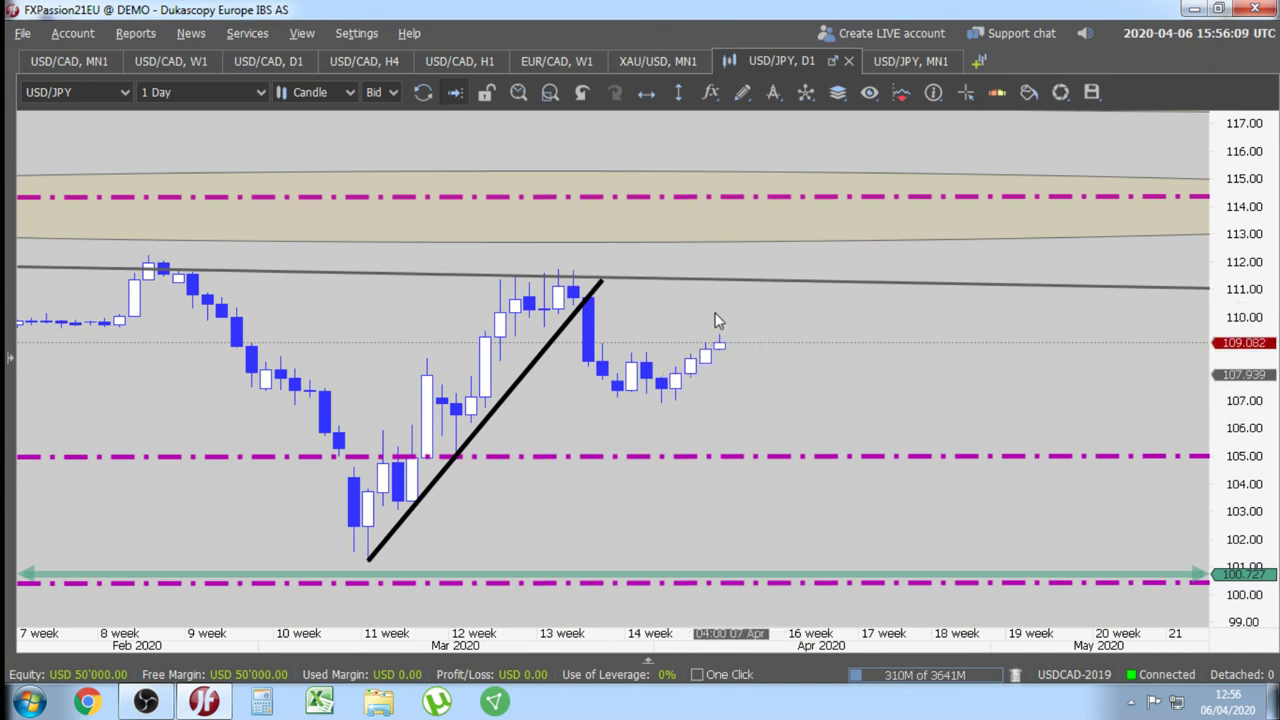
- Draw a descending short line from the late-March high at about 111.7 past the recent candles to about 105.2
scroll(703, 460, up, 2)
scroll(621, 490, down, 2)
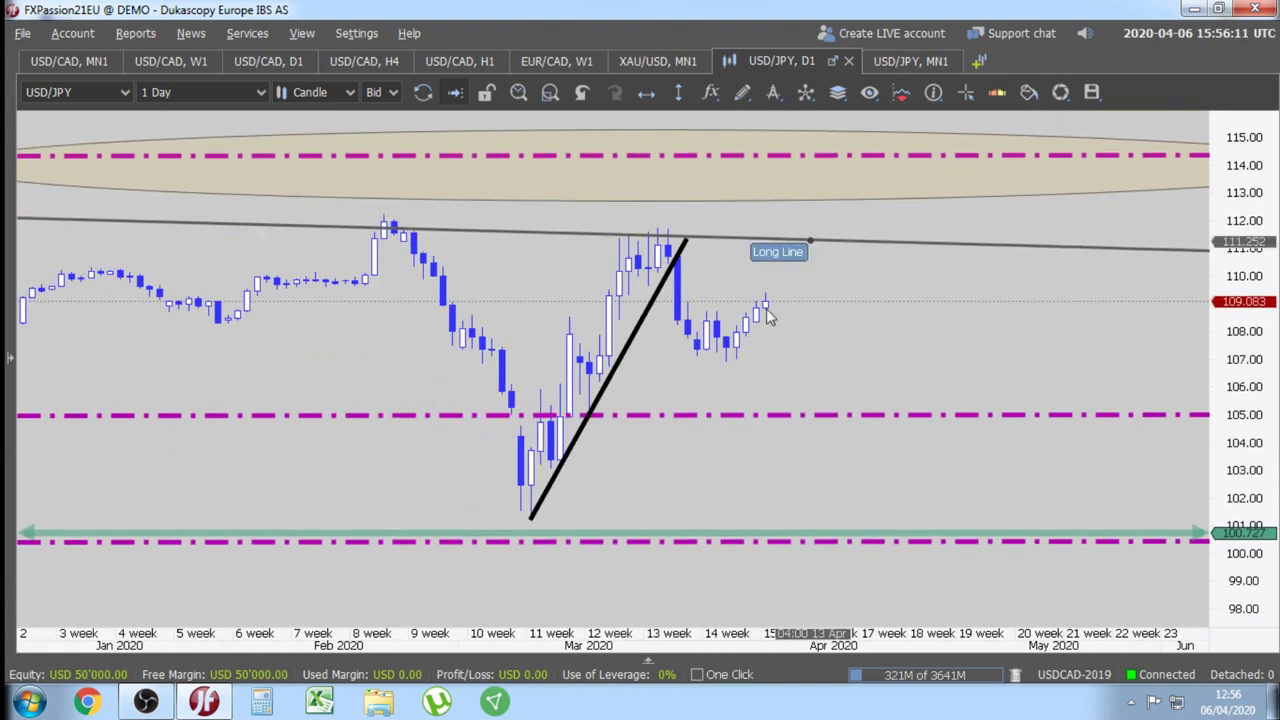
click(742, 92)
click(788, 231)
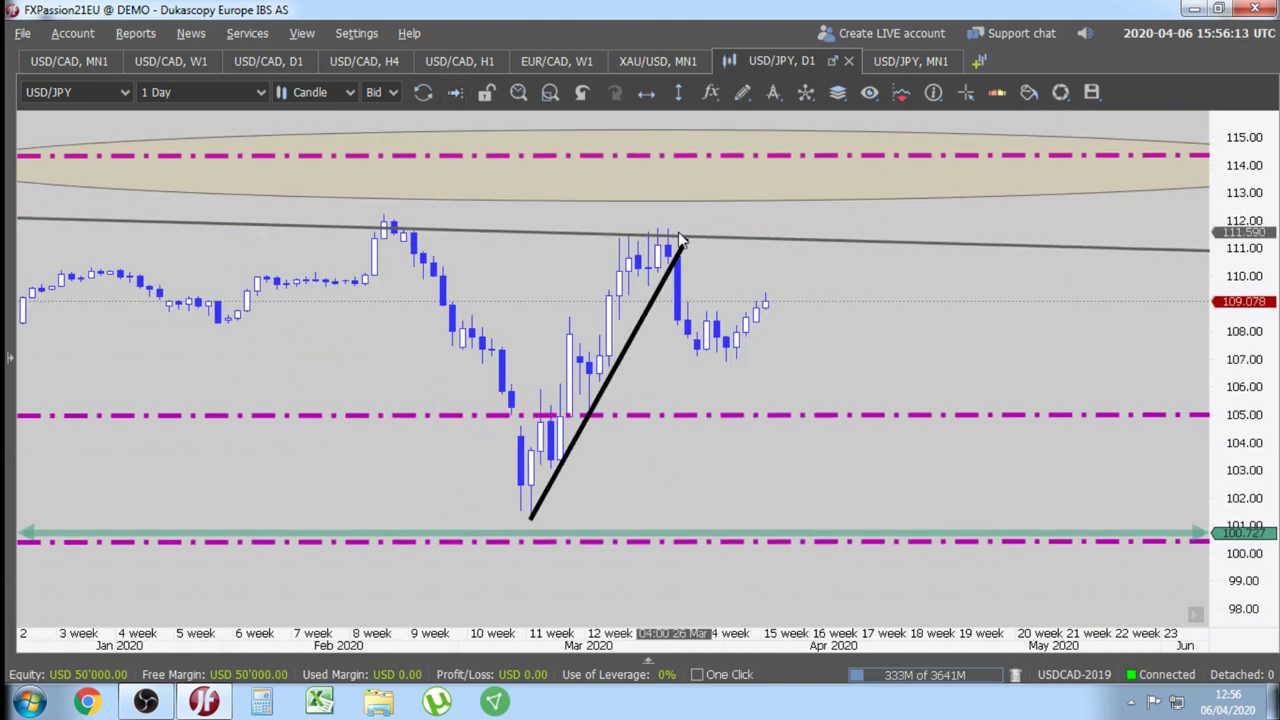
mouse_move(669, 231)
mouse_down()
mouse_move(840, 380)
mouse_move(794, 413)
mouse_up()
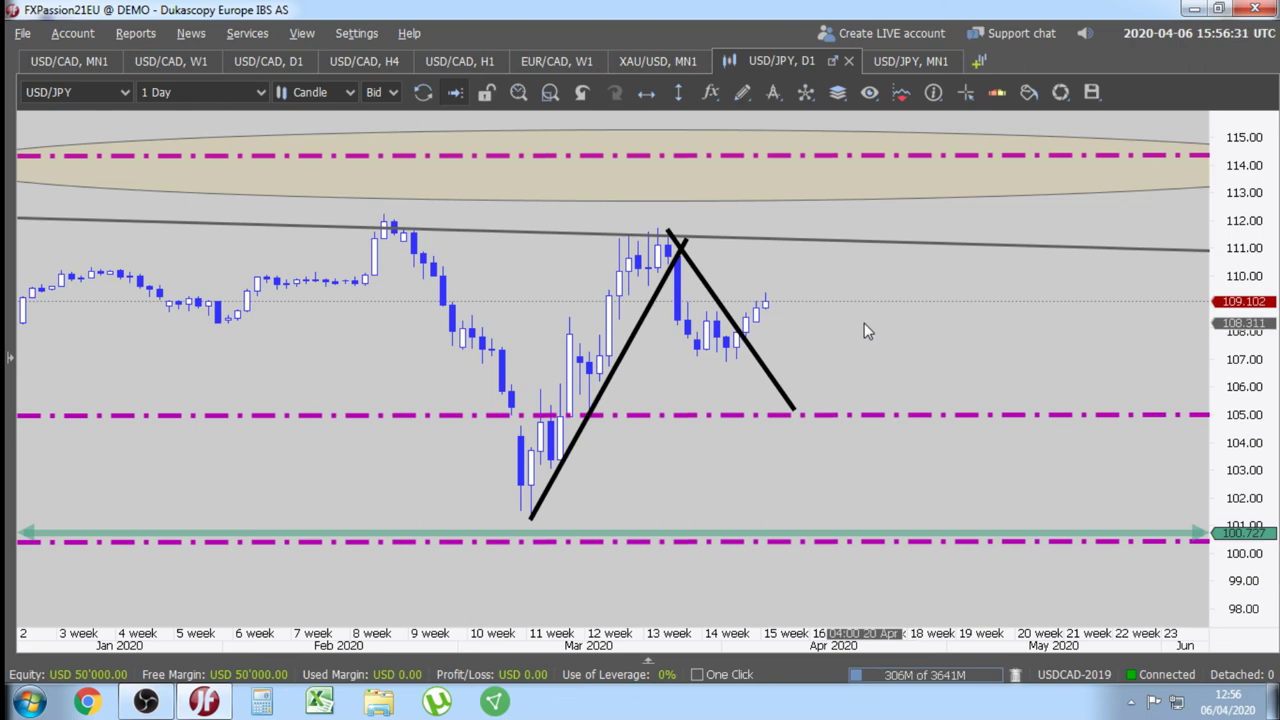
- Switch to the USD/CAD H4 chart and move the magenta arrow so that it points at the HW text
click(268, 60)
click(383, 61)
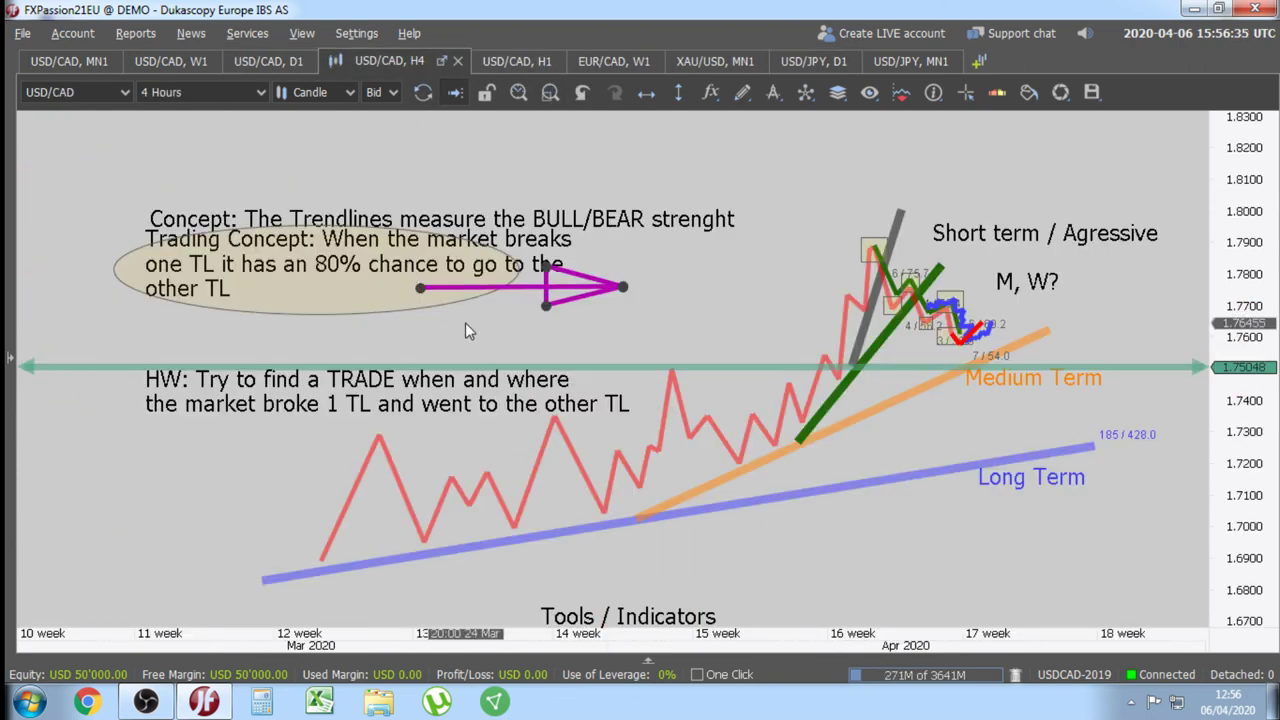
scroll(465, 332, up, 3)
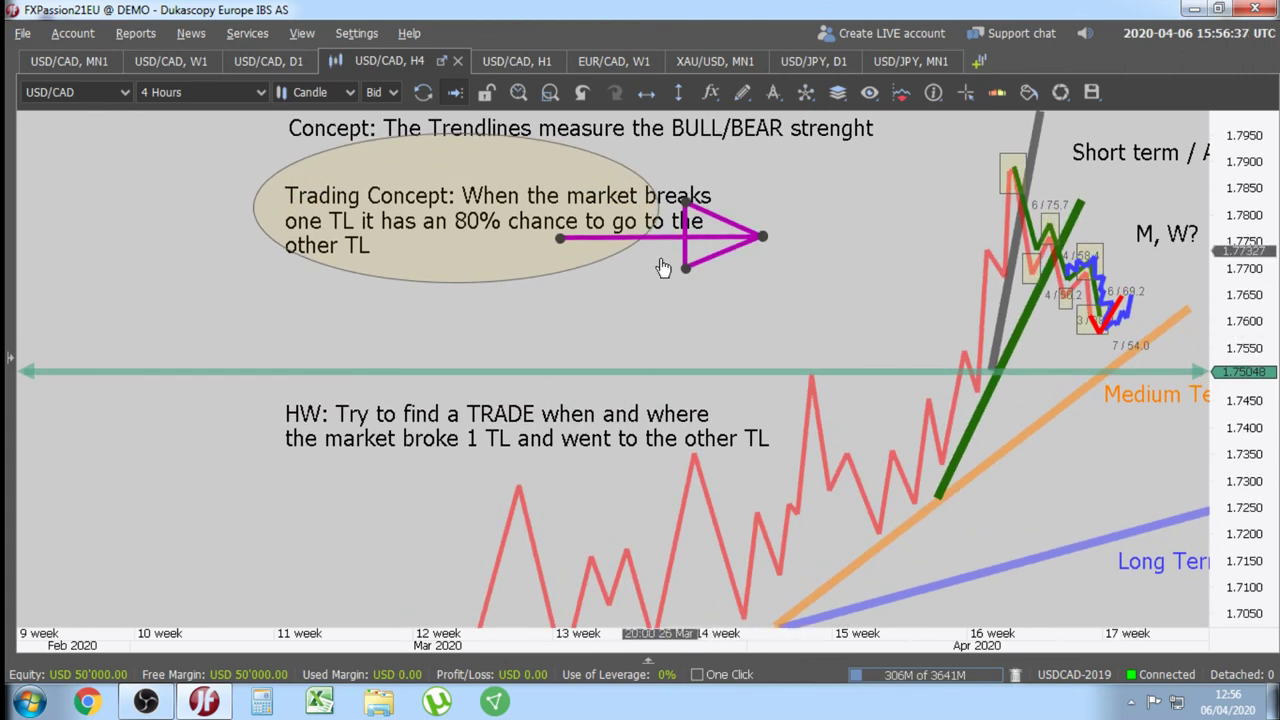
mouse_move(664, 240)
mouse_down()
mouse_move(147, 422)
mouse_move(228, 444)
mouse_move(627, 443)
mouse_move(96, 419)
mouse_move(151, 428)
mouse_up()
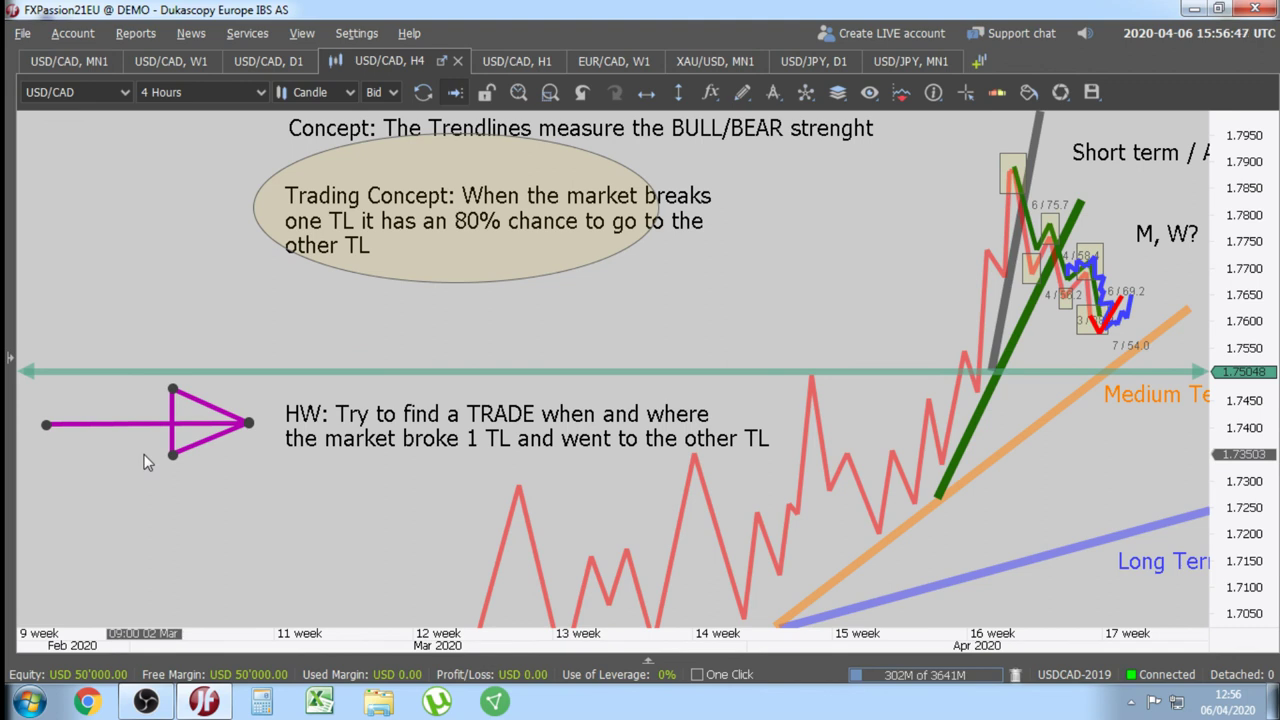